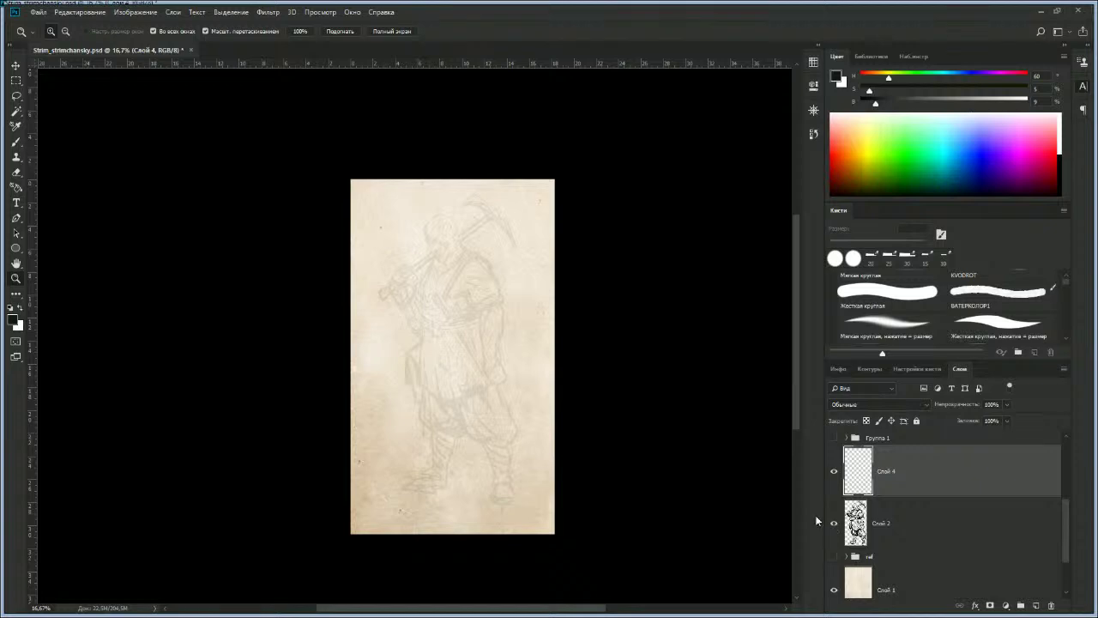
drag(421, 234, 471, 248)
scroll(483, 259, down, 3)
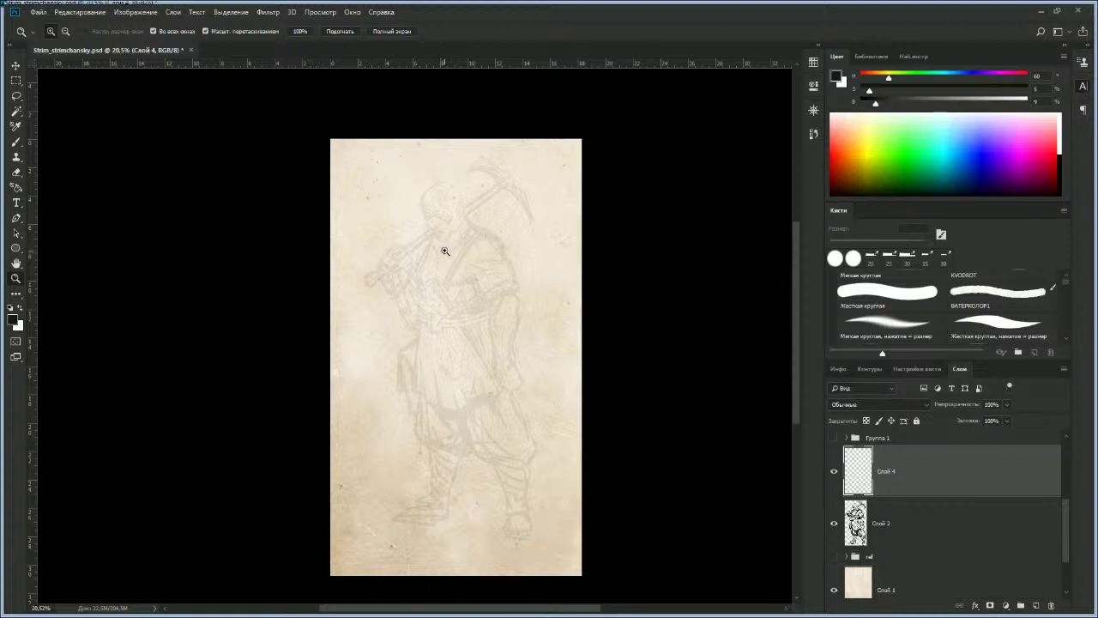
scroll(470, 273, down, 1)
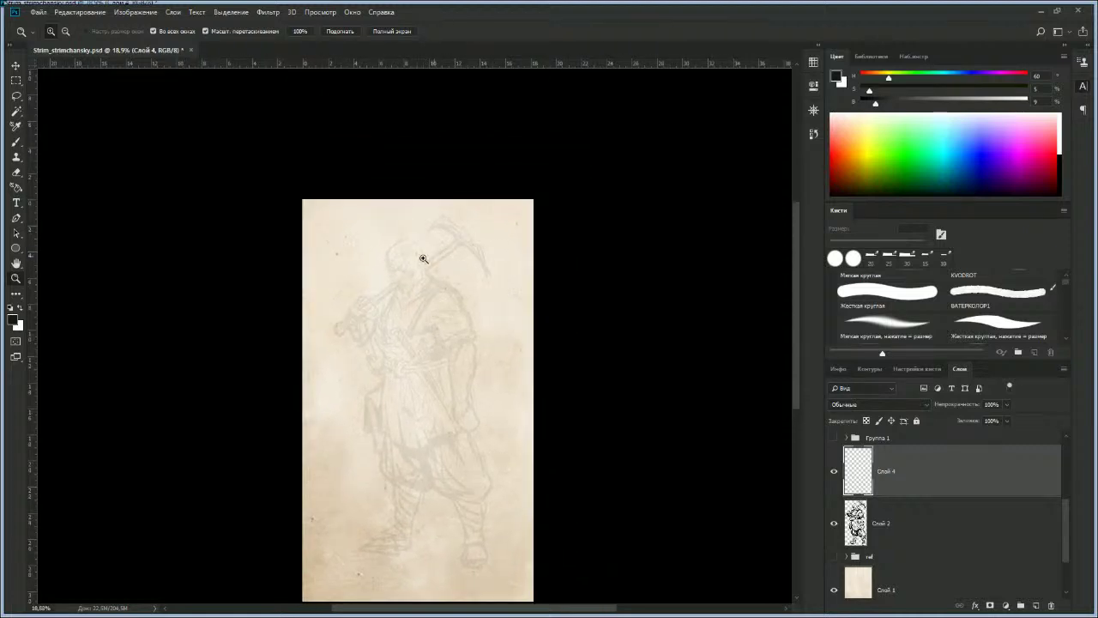
drag(417, 309, 423, 257)
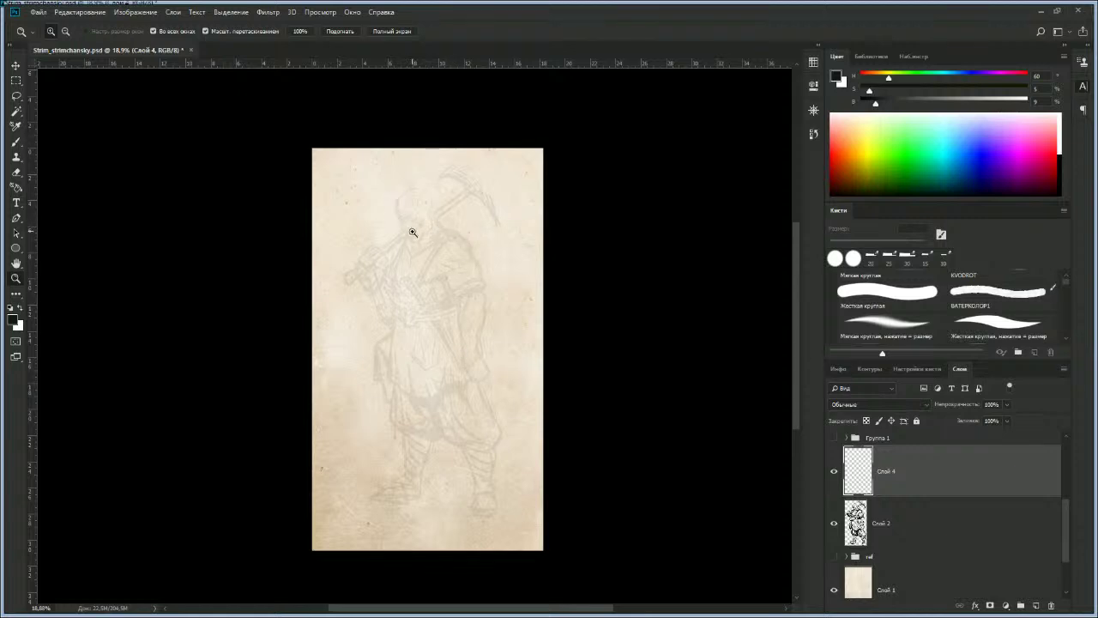
drag(395, 221, 475, 222)
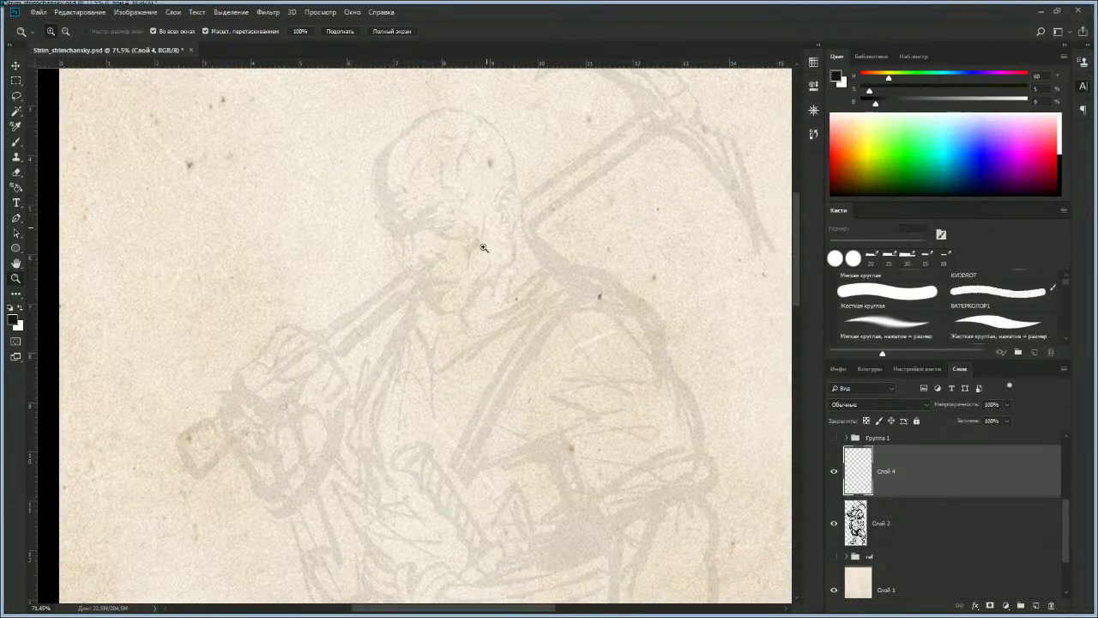
drag(510, 258, 494, 285)
scroll(494, 286, down, 2)
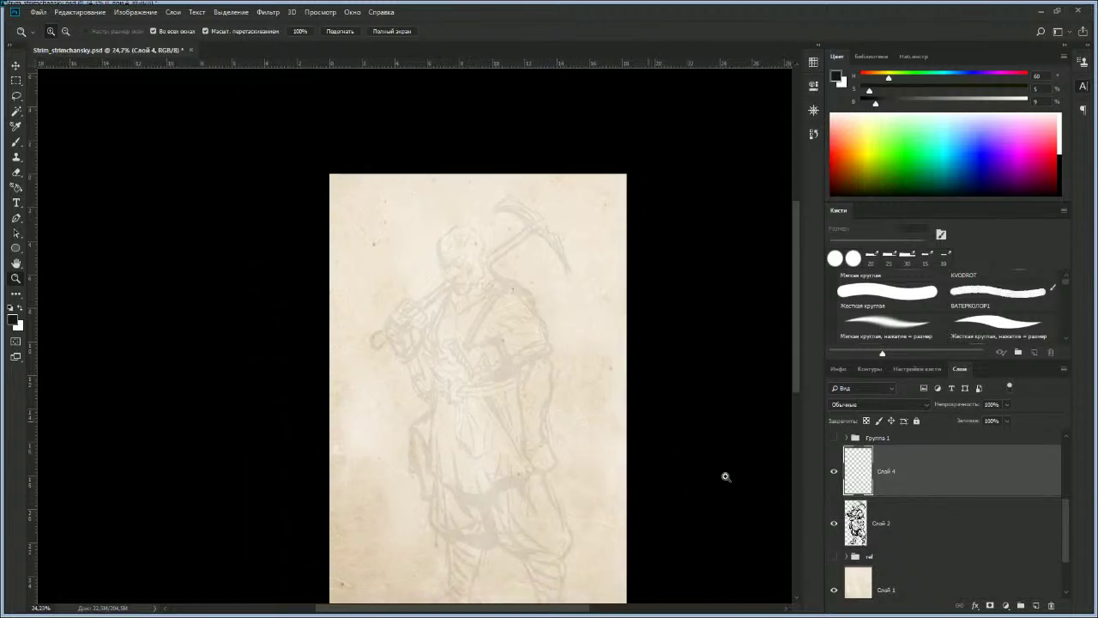
Step: Raise the opacity of the sketch layer Слой 2 to 61%
click(892, 517)
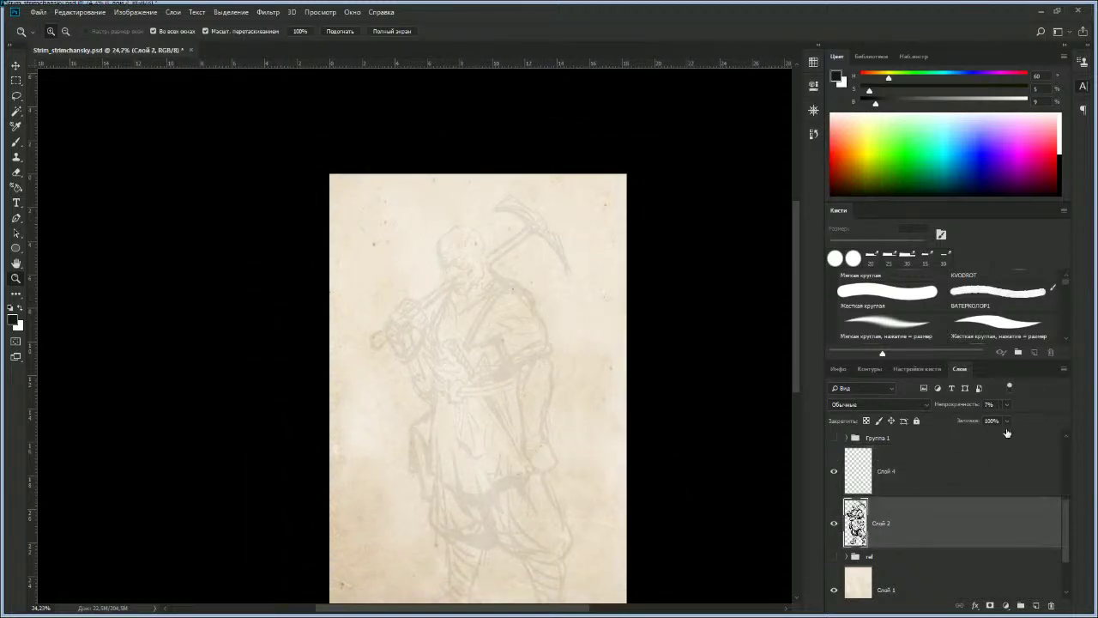
drag(1015, 419, 1026, 419)
key(6)
key(1)
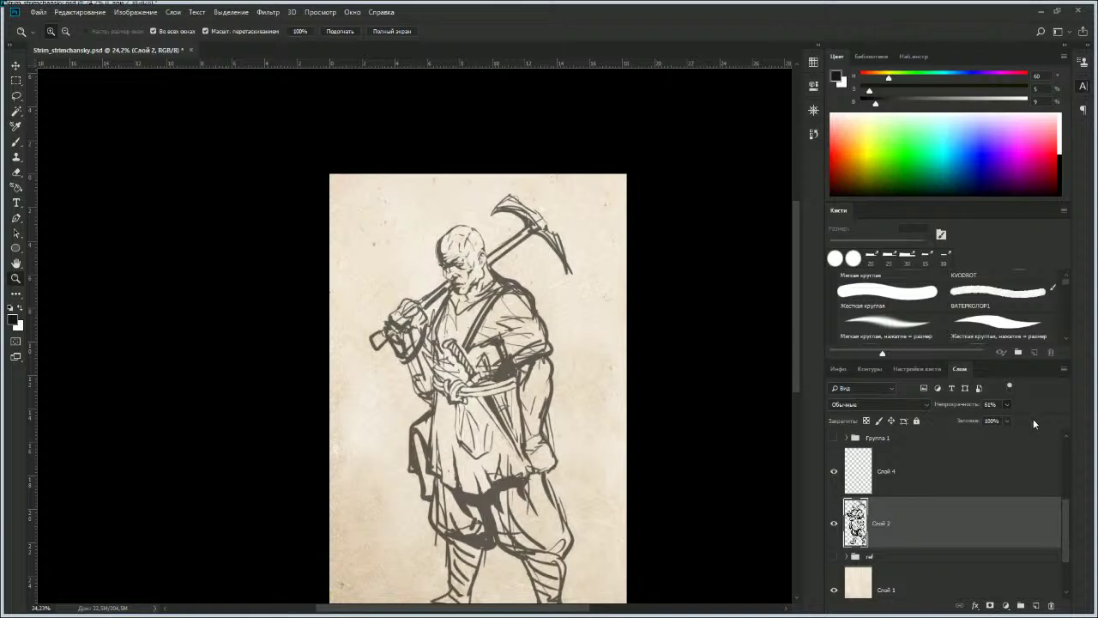
Step: Thin and clean up the pickaxe handle lines on both sides of the head with a 30 px eraser
scroll(475, 319, down, 1)
scroll(474, 319, down, 3)
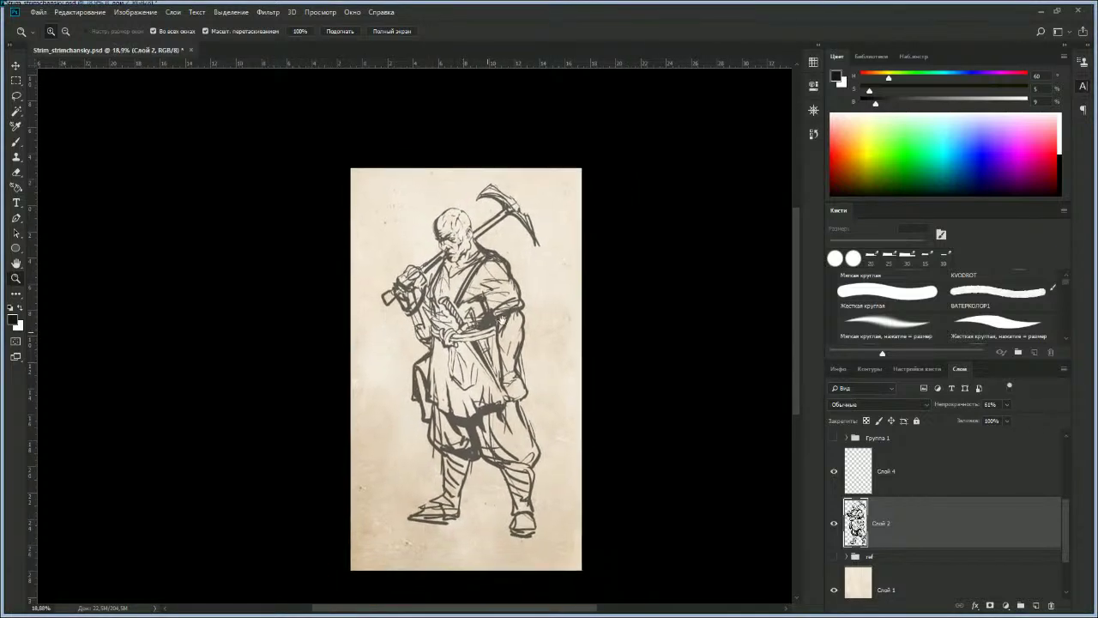
scroll(506, 391, up, 5)
drag(507, 390, 518, 563)
drag(487, 278, 532, 317)
scroll(560, 327, up, 5)
scroll(560, 327, down, 6)
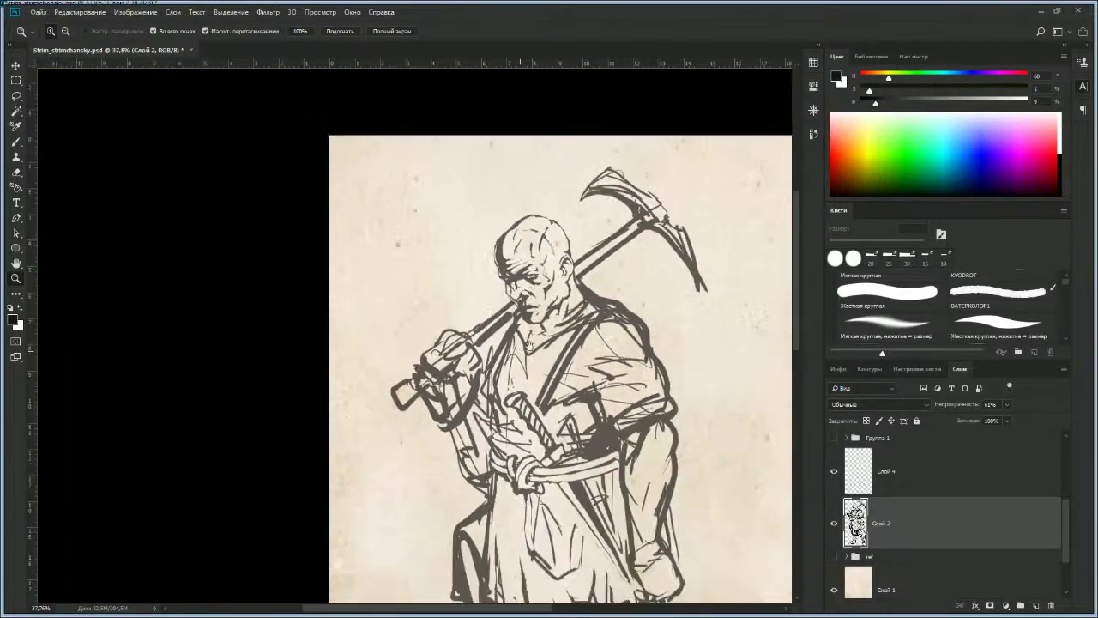
drag(458, 271, 429, 371)
key(e)
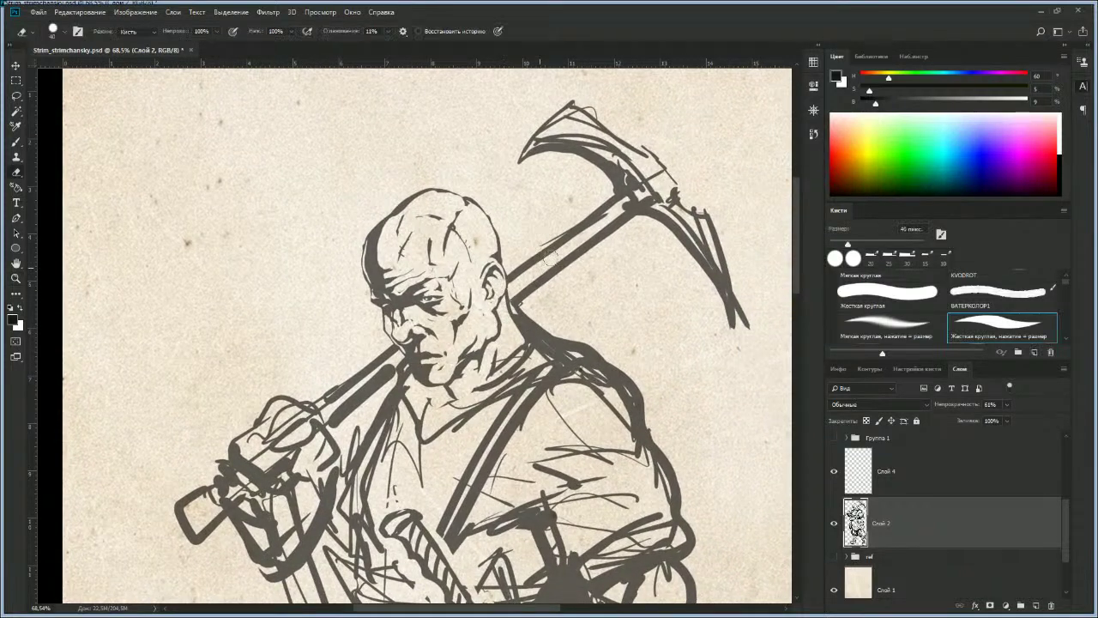
key(bracketleft)
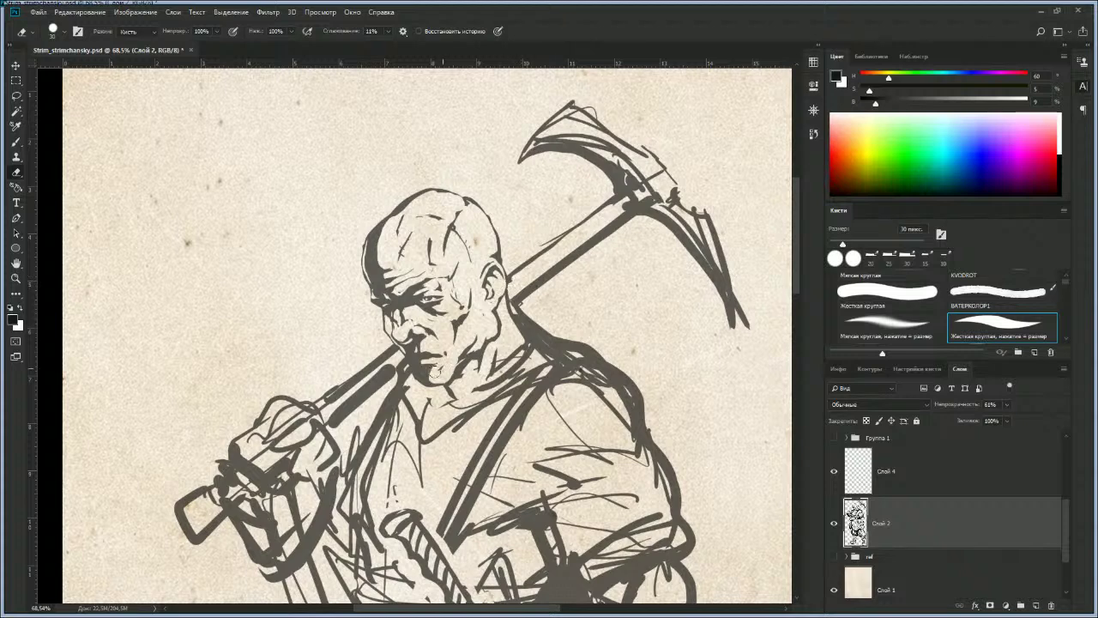
key(bracketright)
drag(331, 405, 391, 362)
drag(331, 410, 377, 377)
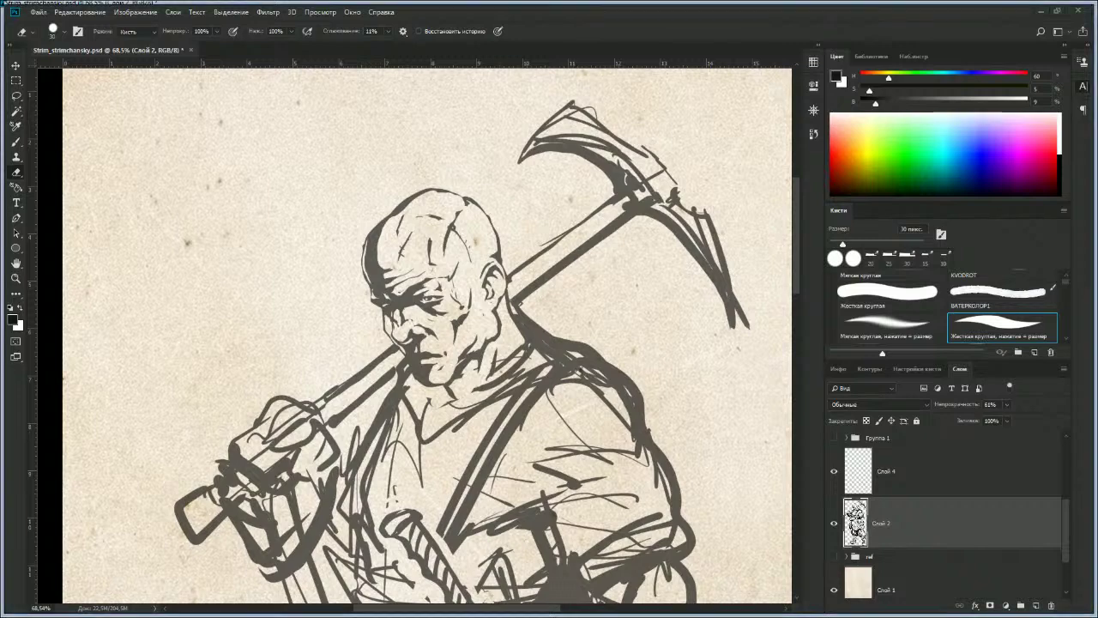
Step: Erase the excess thick strokes along the outer edge and rolled cuff of the near arm's sleeve
scroll(468, 367, down, 2)
scroll(468, 367, down, 1)
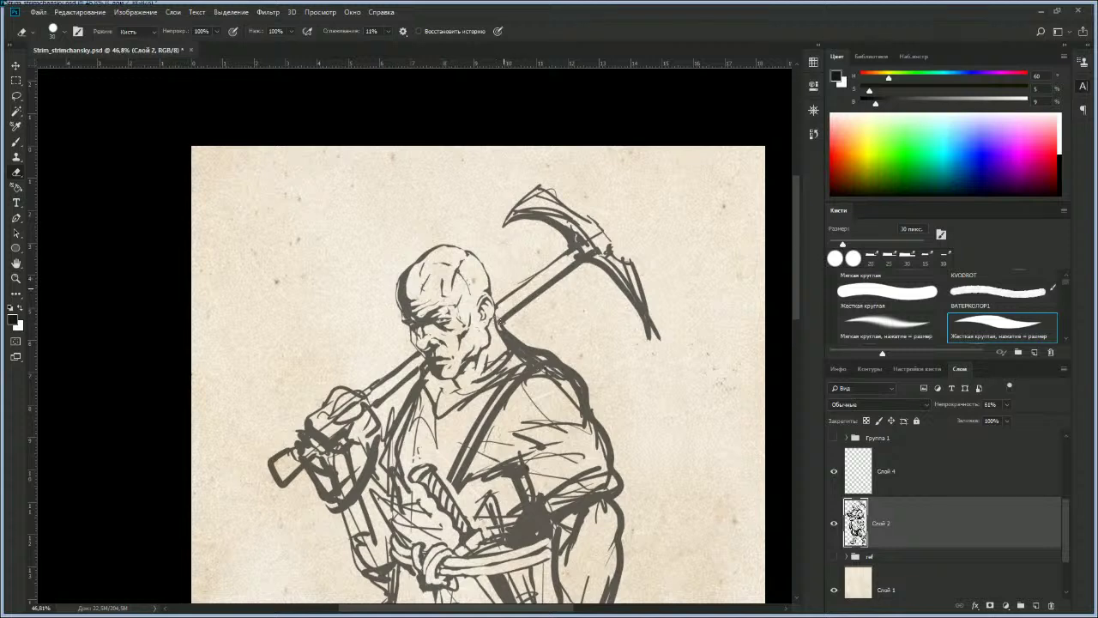
key(z)
scroll(497, 303, down, 3)
mouse_move(496, 304)
mouse_down()
mouse_move(464, 304)
mouse_move(437, 328)
mouse_move(463, 324)
mouse_move(471, 257)
mouse_move(472, 295)
mouse_move(408, 324)
mouse_up()
mouse_move(414, 393)
mouse_down()
mouse_move(463, 370)
mouse_move(476, 343)
mouse_move(420, 474)
mouse_up()
scroll(475, 360, down, 1)
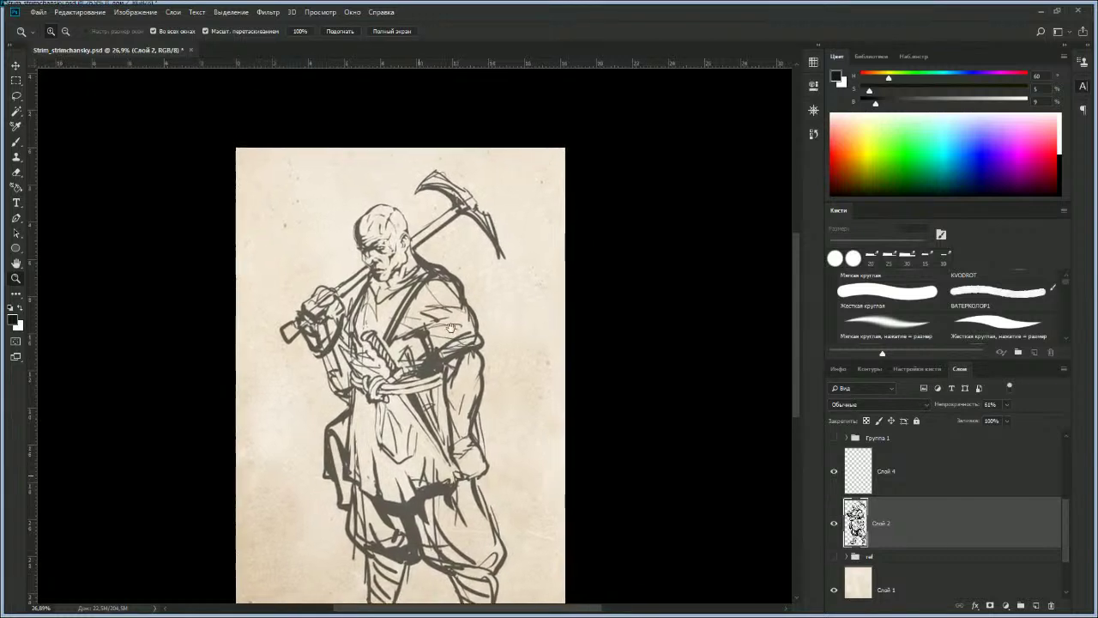
scroll(452, 327, up, 3)
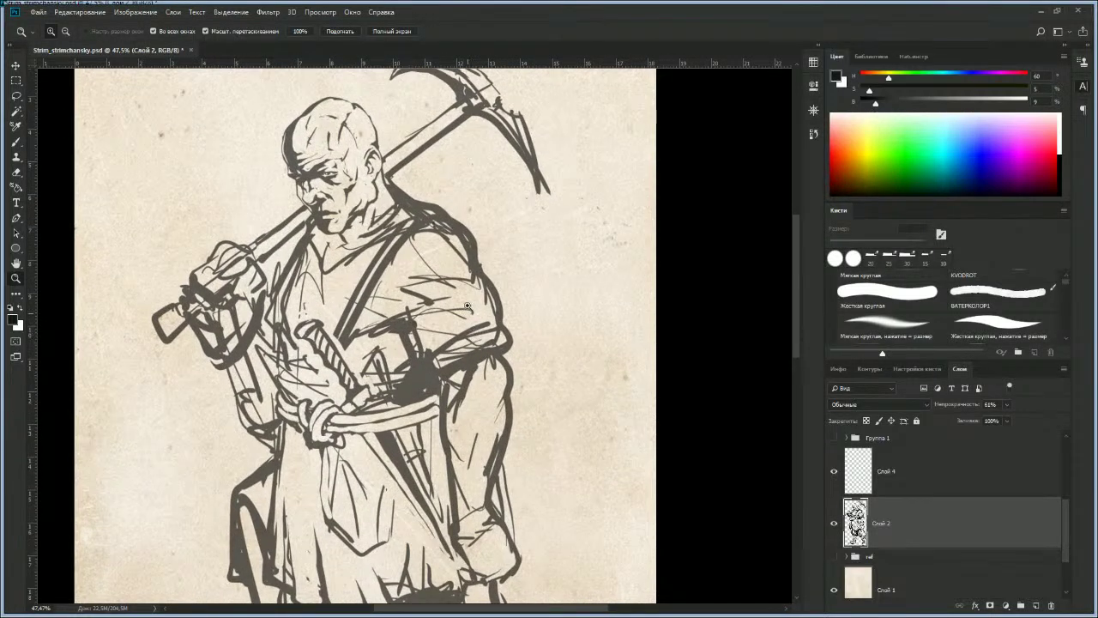
key(e)
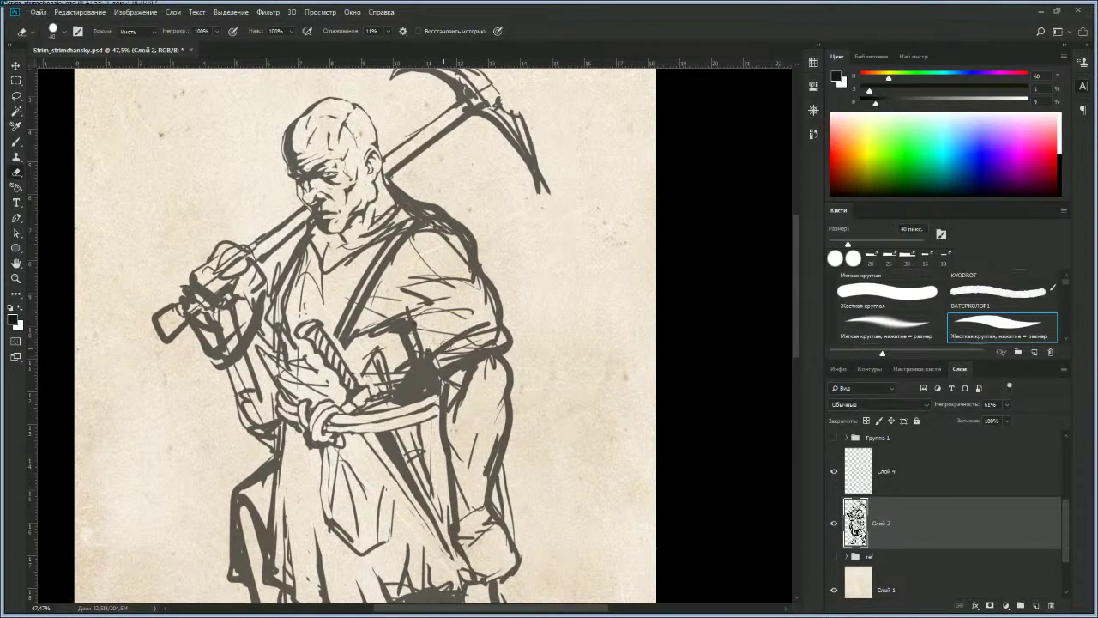
key(bracketright)
drag(498, 307, 514, 350)
mouse_move(447, 364)
mouse_down()
mouse_move(494, 347)
mouse_move(456, 344)
mouse_move(442, 357)
mouse_move(456, 345)
mouse_up()
Step: Reset the drawing colours to default black and white and set the opacity of Слой 2 to 100%
key(b)
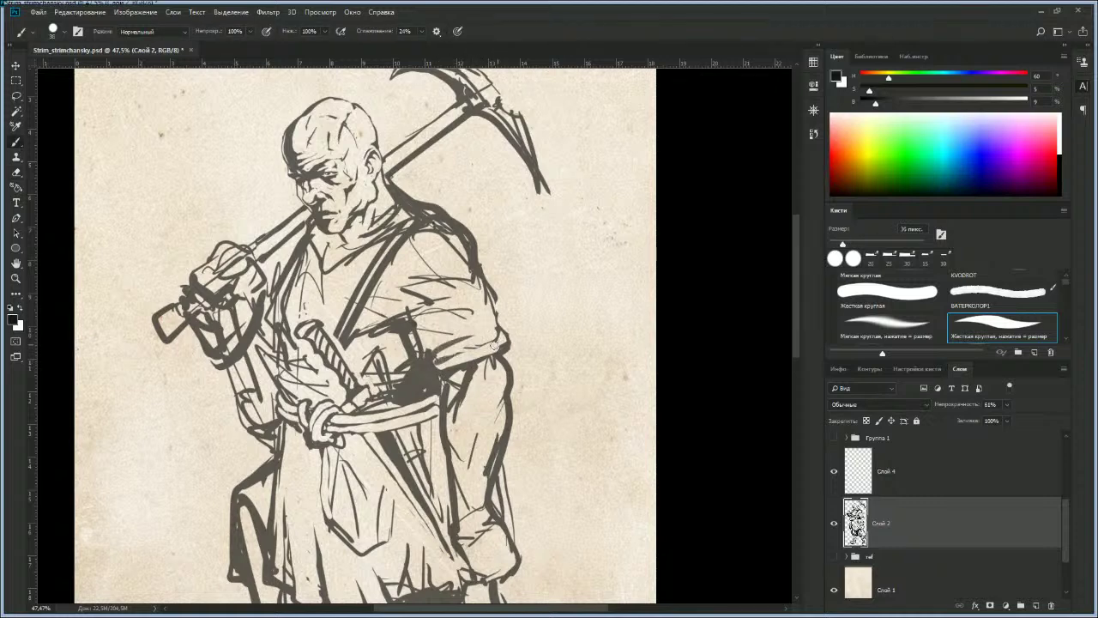
key(d)
key(bracketleft)
click(1008, 405)
click(1025, 423)
Step: Redraw the lower edge of the rolled sleeve cuff in black with a 35 px brush
key(bracketleft)
key(bracketleft)
key(bracketleft)
key(bracketright)
key(bracketright)
key(bracketright)
key(bracketright)
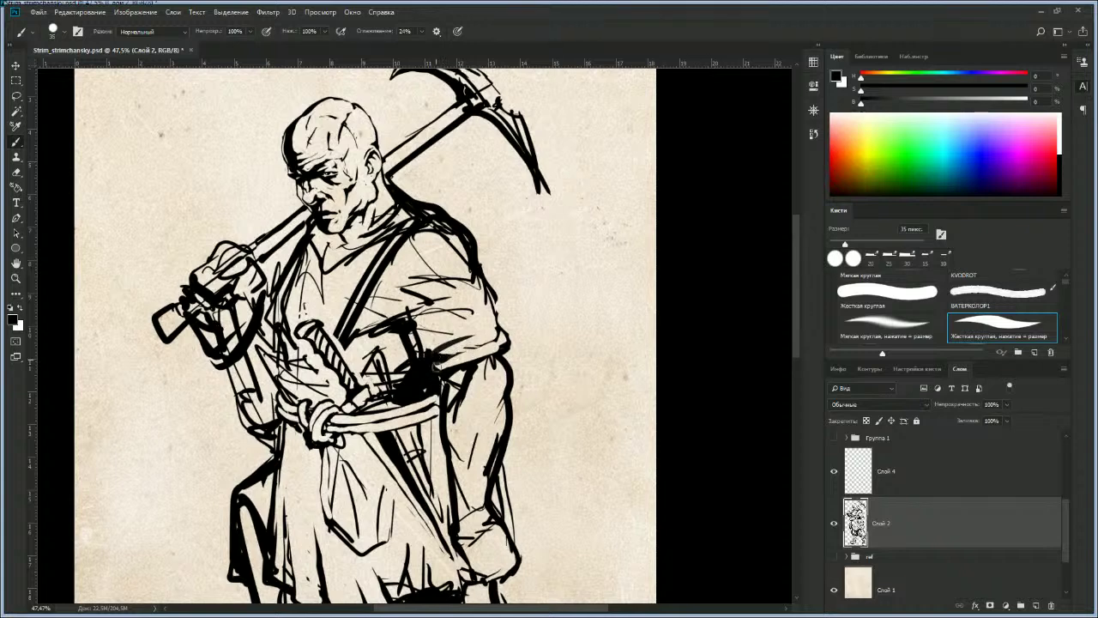
mouse_move(473, 370)
mouse_down()
mouse_move(514, 367)
mouse_move(480, 361)
mouse_move(511, 357)
mouse_move(517, 366)
mouse_up()
Step: Erase part of the heavy black strokes on the torso just above the belt with a 40 px eraser
key(bracketright)
key(e)
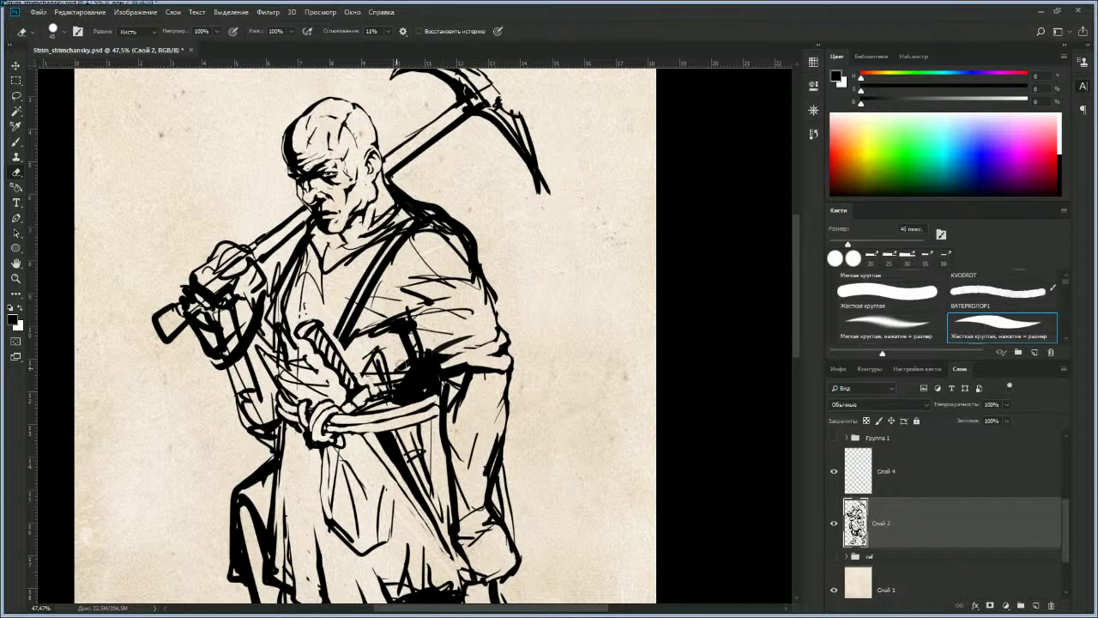
drag(393, 384, 412, 375)
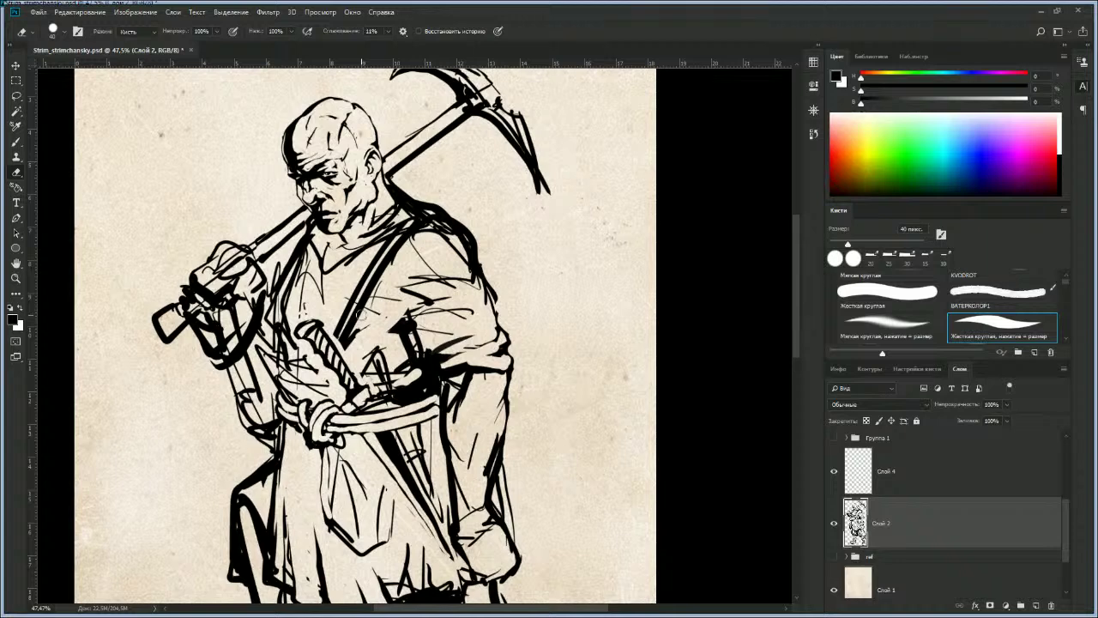
Step: Examine the inked figure from the legs up to the head and as a whole
scroll(361, 314, down, 5)
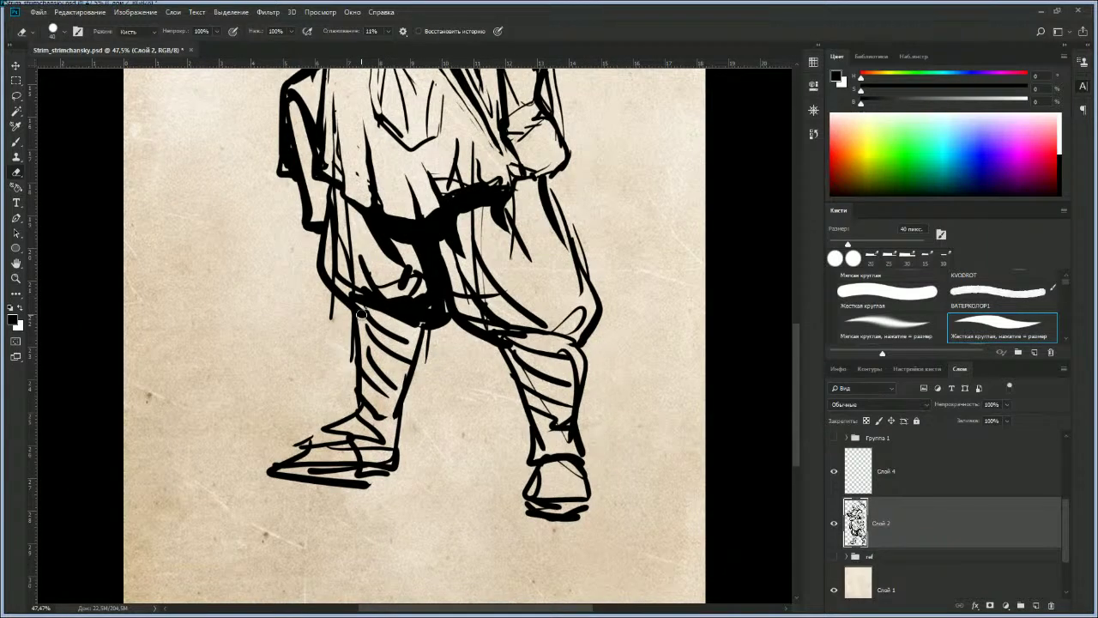
key(z)
drag(432, 317, 369, 316)
drag(451, 206, 423, 292)
key(z)
drag(424, 288, 412, 289)
drag(403, 206, 386, 296)
drag(383, 256, 403, 257)
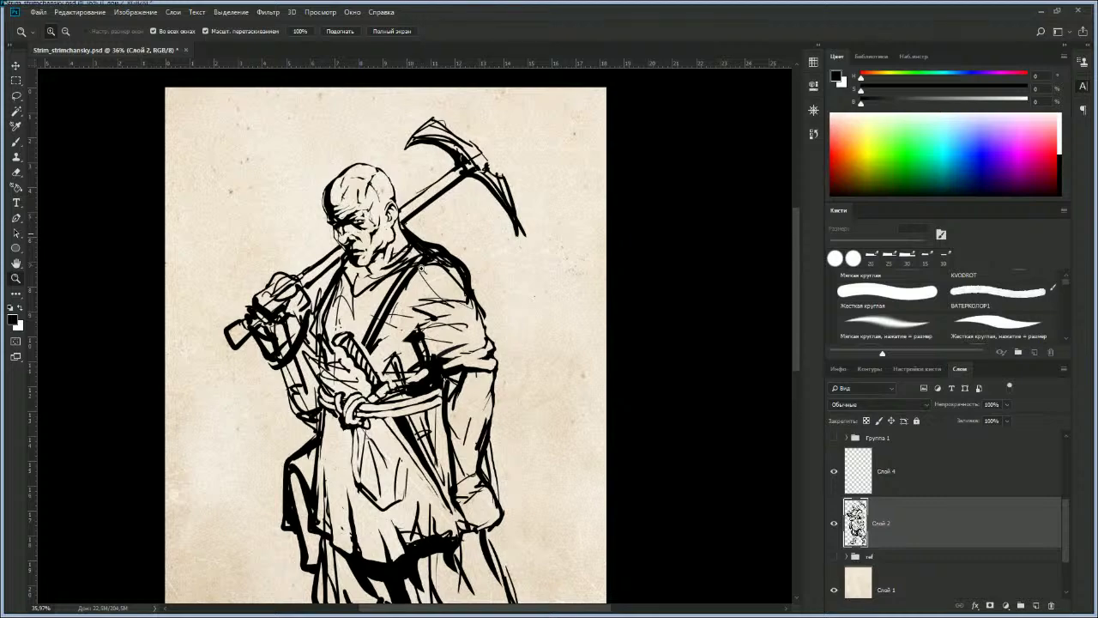
scroll(423, 255, down, 4)
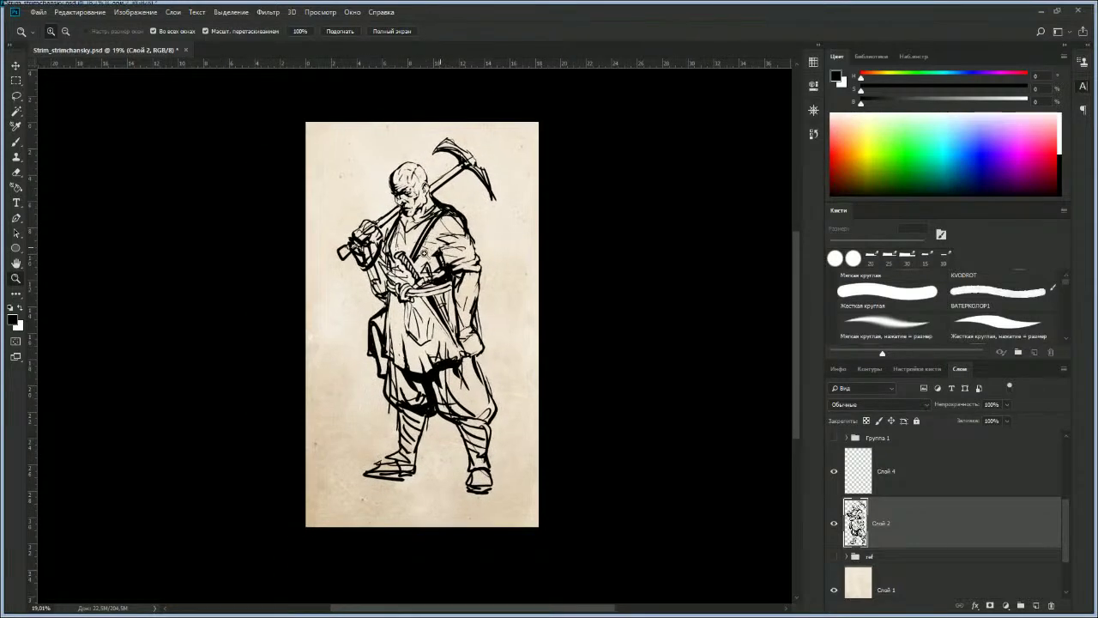
scroll(428, 250, down, 1)
scroll(427, 250, up, 4)
drag(429, 266, 458, 298)
scroll(433, 305, down, 3)
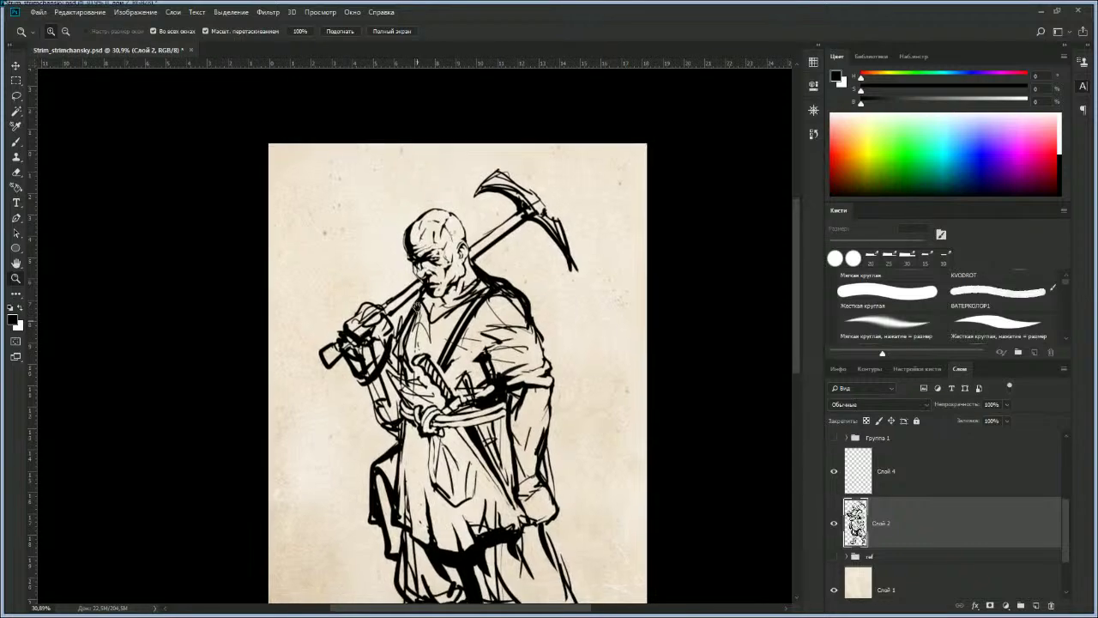
Step: Thicken the skull outline above the forehead with a 40 px brush and erase its inner edge into a clean curve
drag(423, 295, 414, 330)
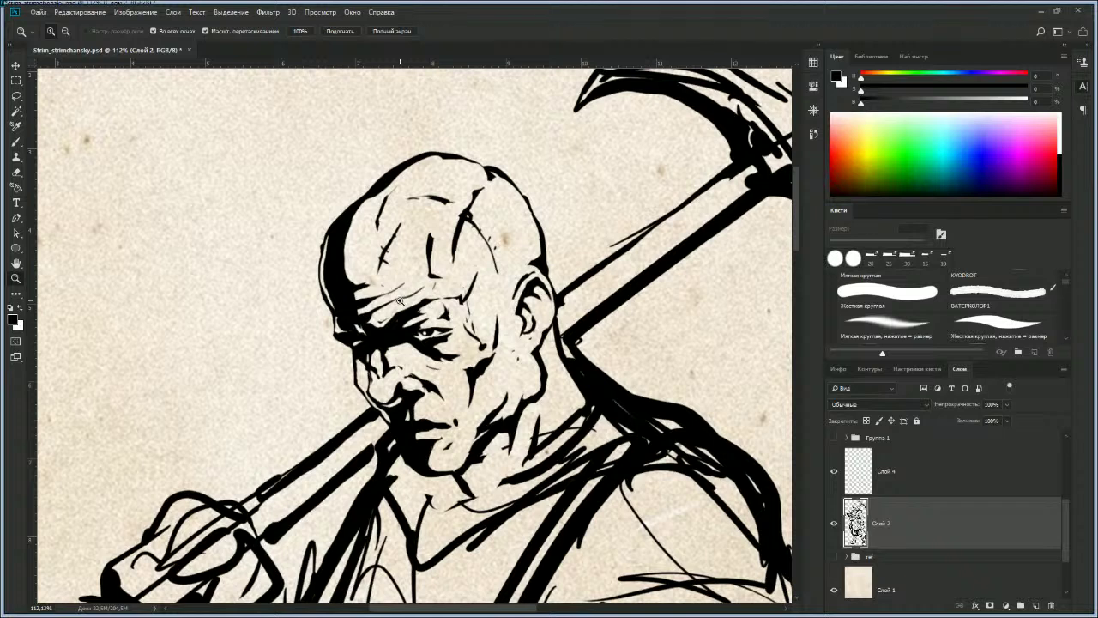
key(b)
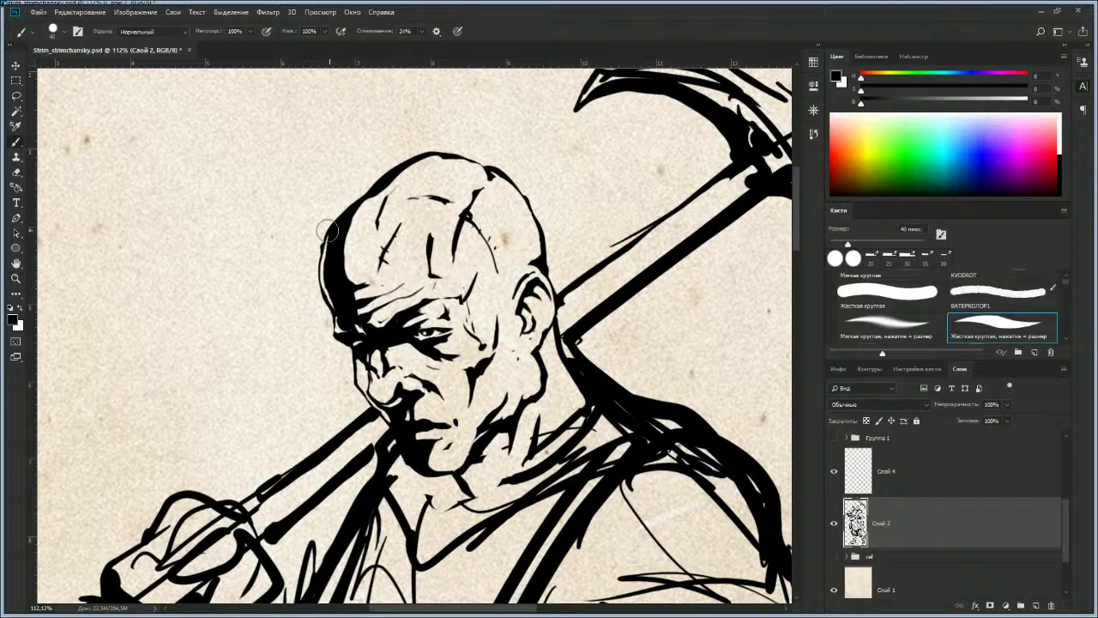
drag(353, 202, 422, 153)
key(bracketleft)
key(e)
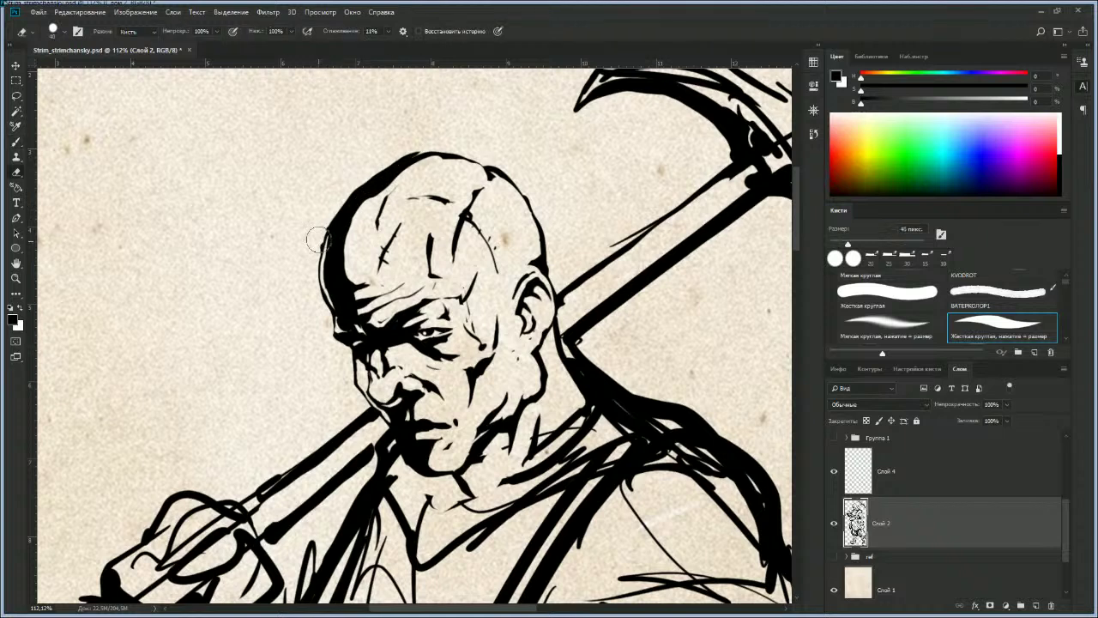
drag(370, 203, 419, 160)
Step: Redraw the outline over the crown and back of the skull with a much finer brush
key(b)
key(bracketleft)
key(bracketleft)
drag(464, 157, 505, 178)
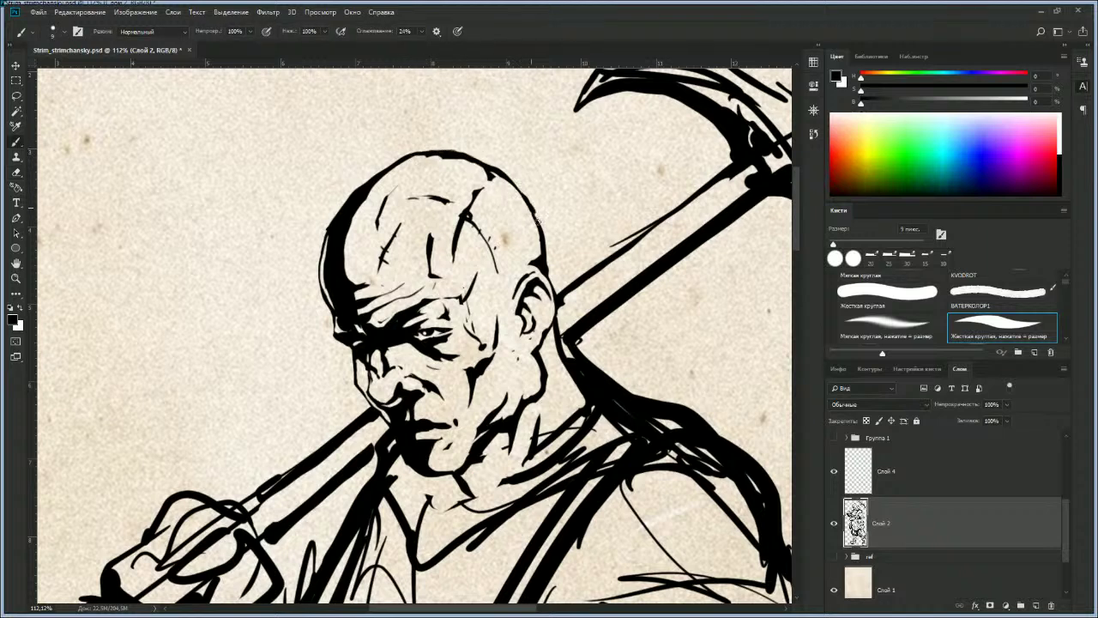
Step: Refine the scars and wrinkle lines on the forehead and crown, alternating a fine brush with a 20 px eraser
key(e)
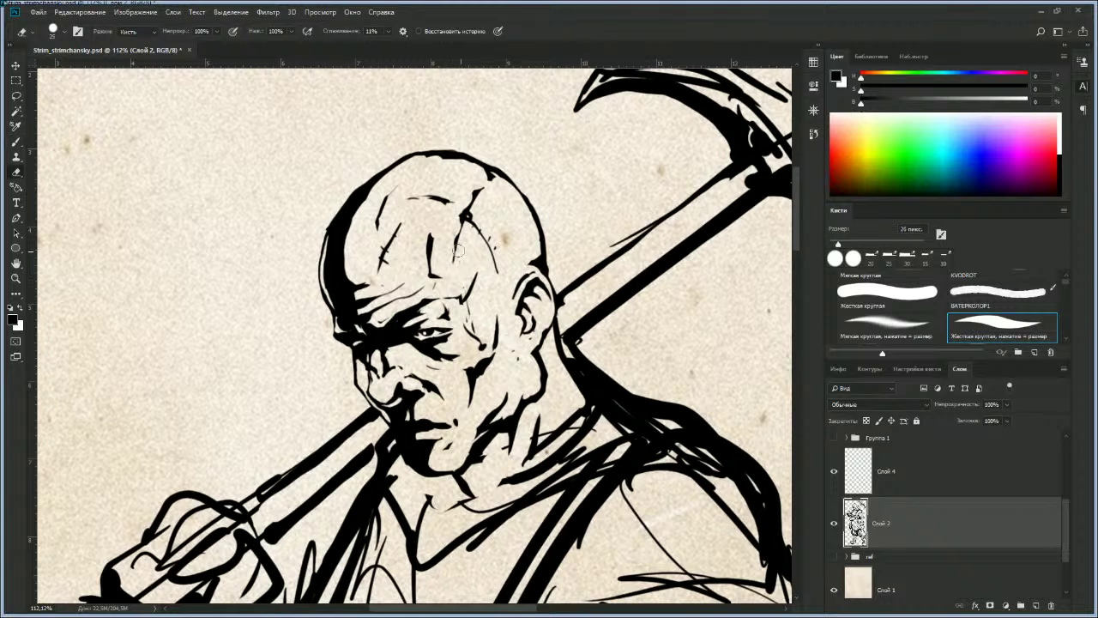
key(b)
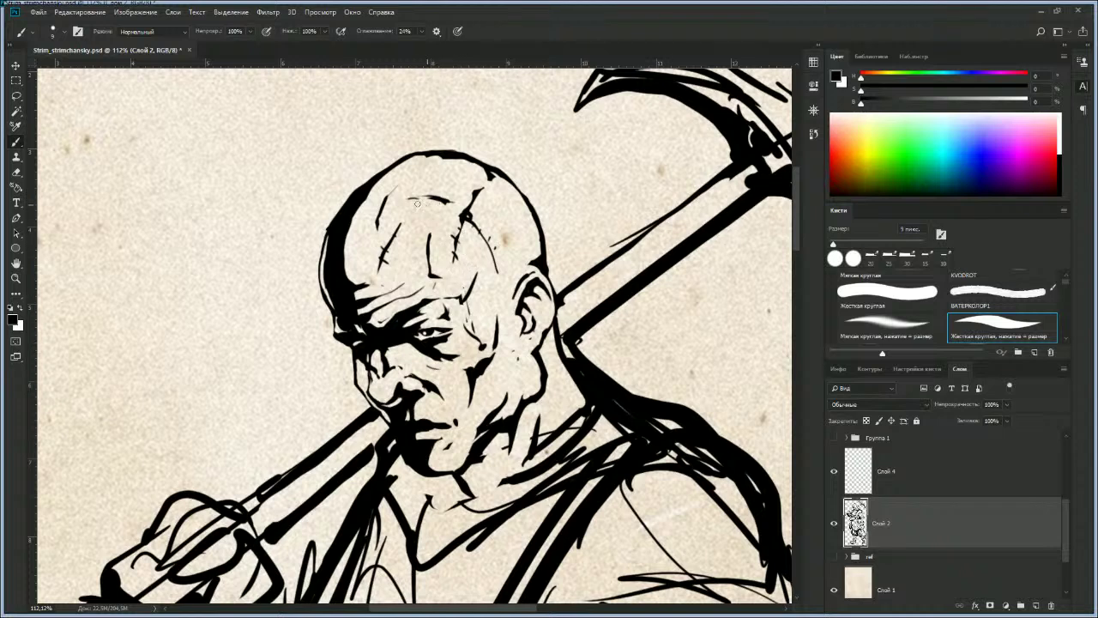
key(e)
key(b)
drag(401, 191, 428, 198)
key(e)
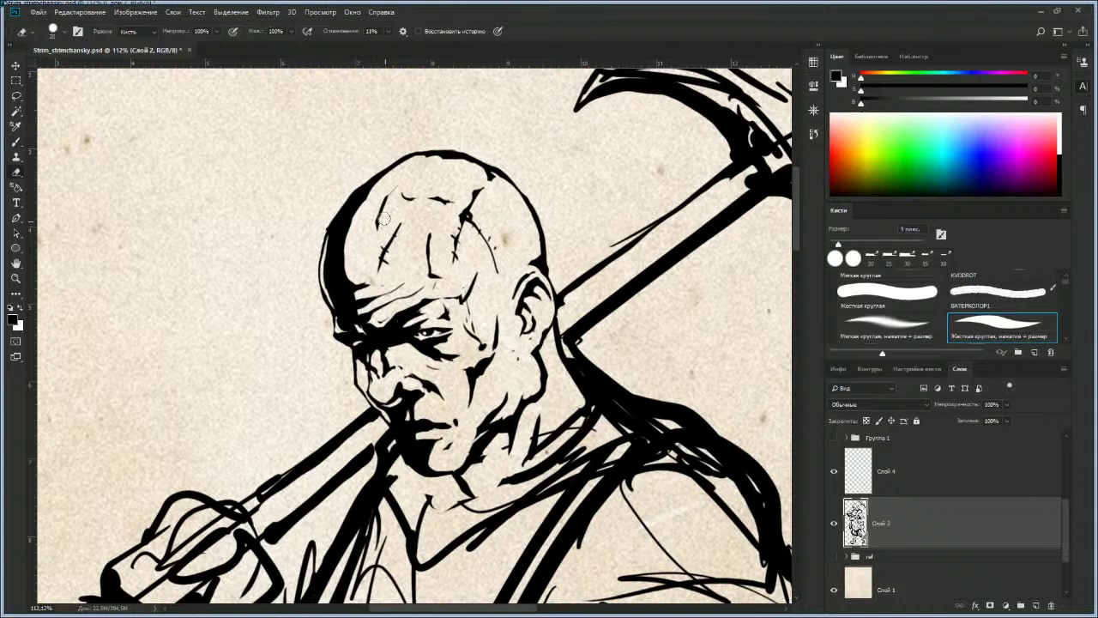
key(b)
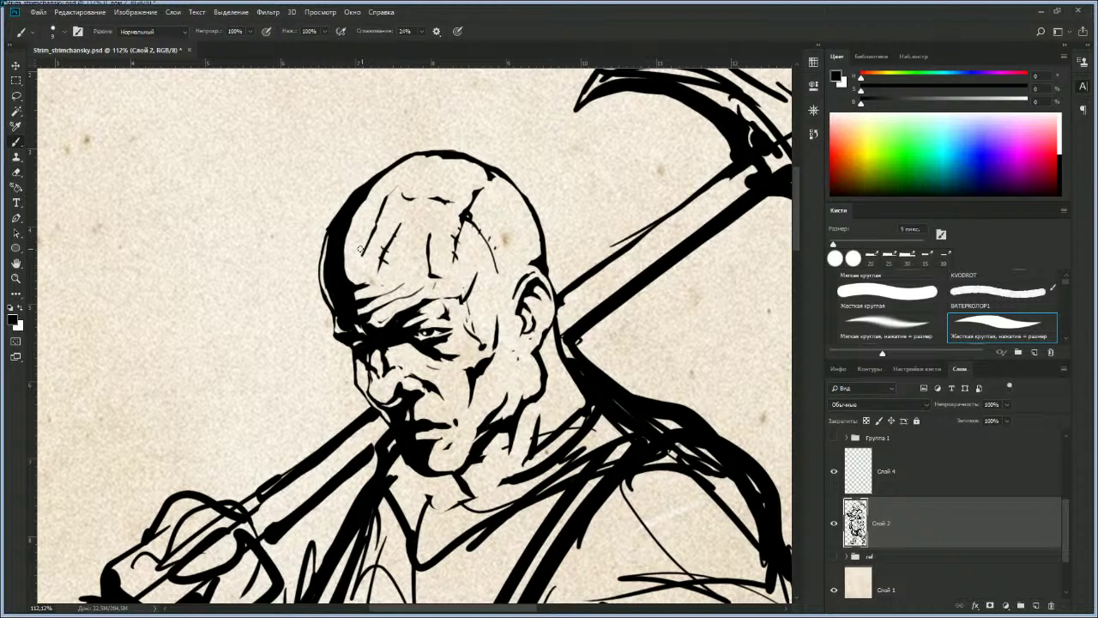
key(e)
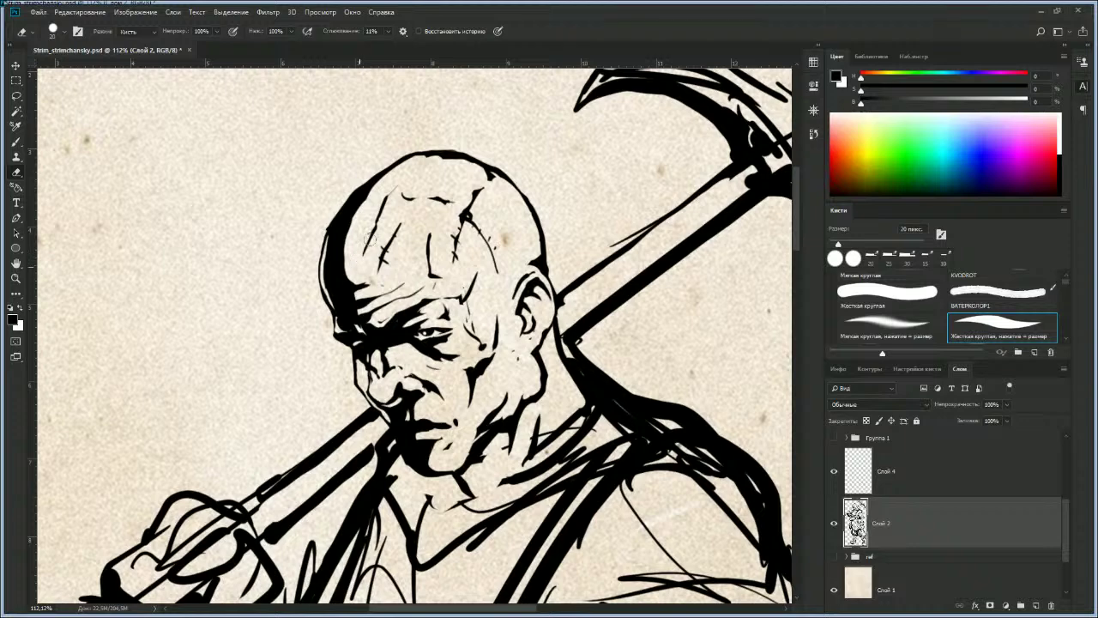
mouse_move(379, 221)
mouse_down()
mouse_move(386, 194)
mouse_move(383, 202)
mouse_up()
Step: Draw a dark binding around the handle just below the pickaxe head with a 20 px brush
key(z)
drag(471, 351, 450, 352)
drag(488, 378, 464, 307)
mouse_move(463, 307)
mouse_down()
mouse_move(451, 318)
mouse_move(459, 365)
mouse_move(445, 347)
mouse_move(487, 347)
mouse_up()
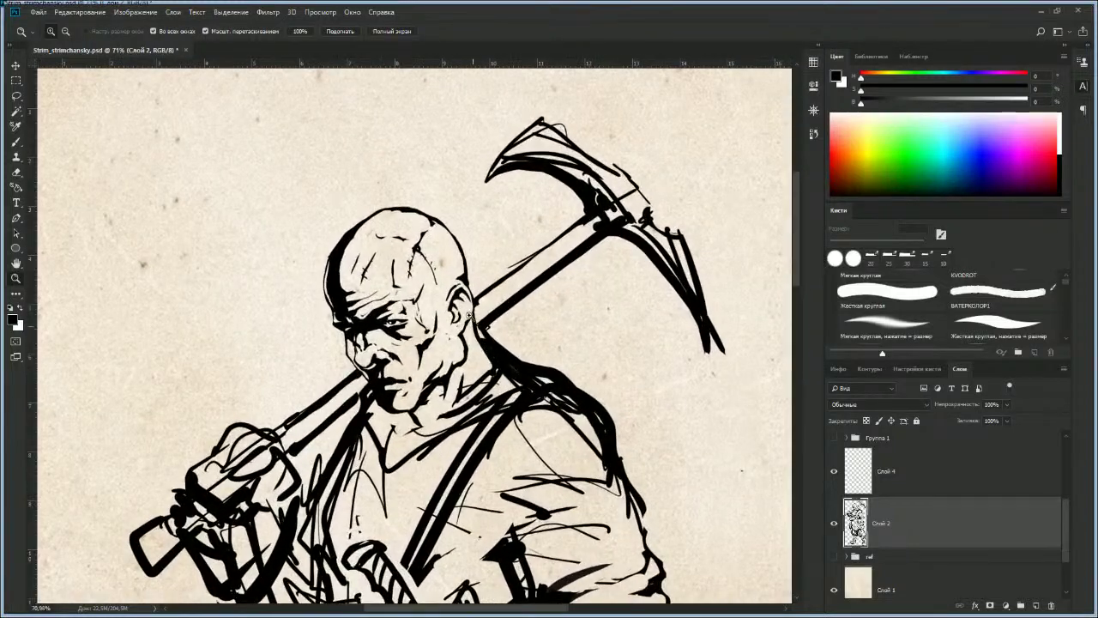
key(e)
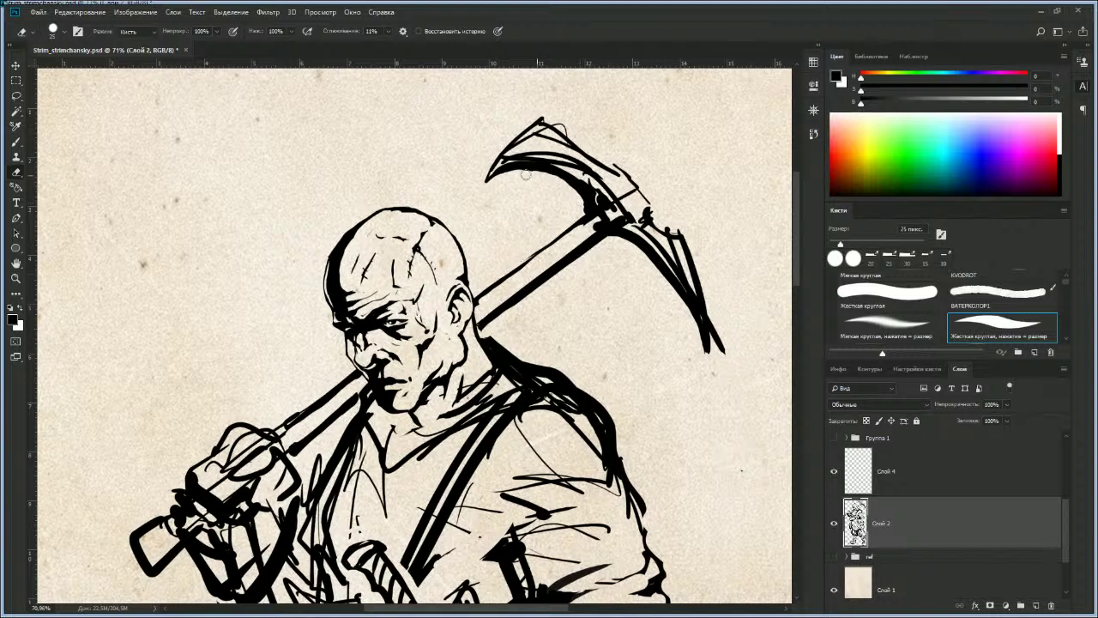
key(b)
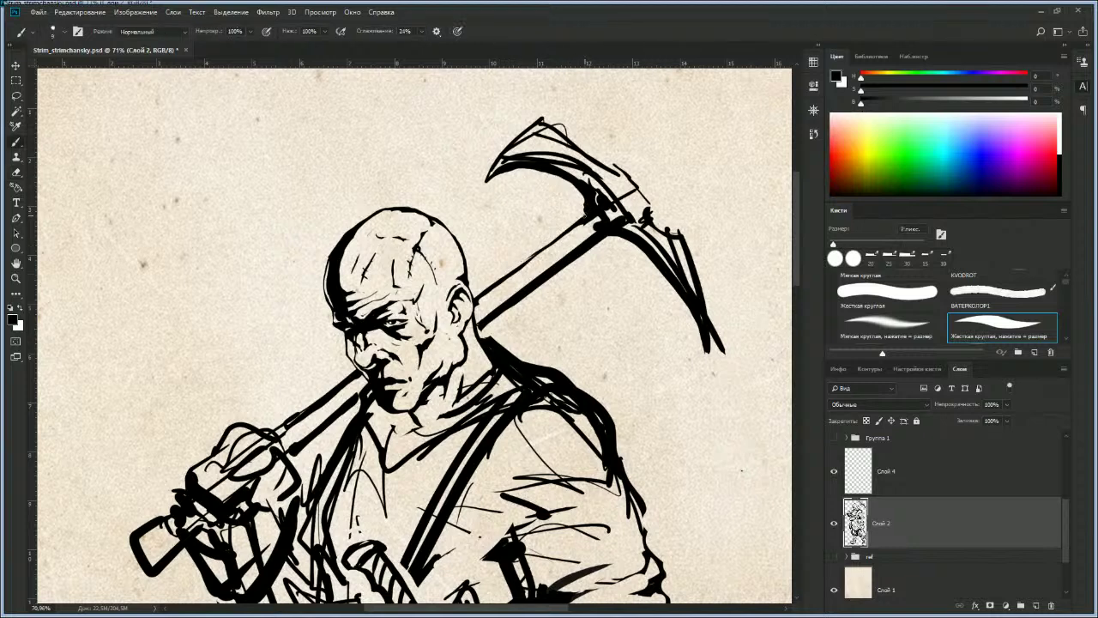
key(bracketleft)
mouse_move(577, 219)
mouse_down()
mouse_move(598, 245)
mouse_move(599, 236)
mouse_move(594, 249)
mouse_move(587, 227)
mouse_up()
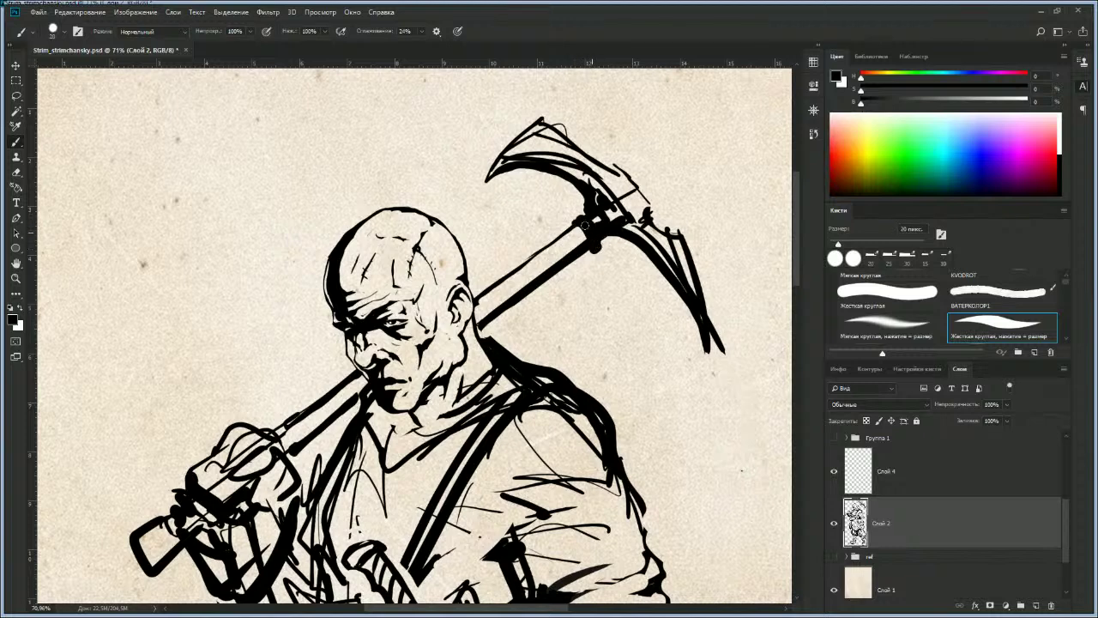
Step: Erase the loose sketch strokes inside and along the pickaxe head, starting with a 20 px eraser and enlarging it
key(e)
key(bracketleft)
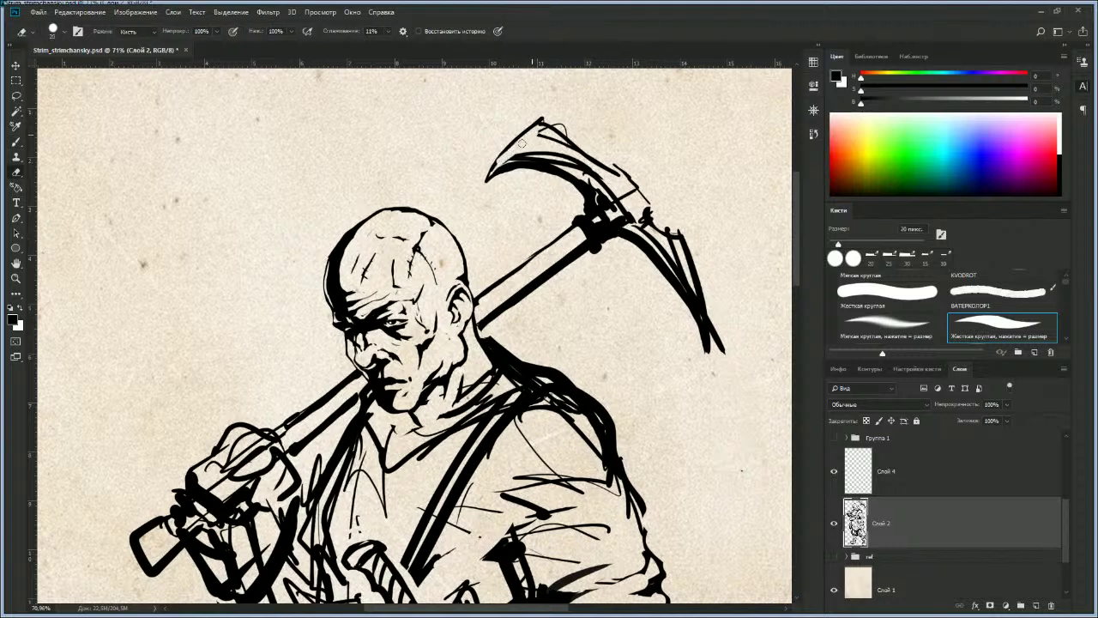
mouse_move(496, 168)
mouse_down()
mouse_move(546, 120)
mouse_move(644, 182)
mouse_up()
key(bracketright)
key(bracketright)
key(bracketright)
key(bracketright)
mouse_move(520, 155)
mouse_down()
mouse_move(579, 165)
mouse_move(544, 135)
mouse_move(600, 173)
mouse_move(571, 188)
mouse_move(597, 247)
mouse_move(609, 230)
mouse_move(592, 212)
mouse_move(604, 225)
mouse_move(612, 196)
mouse_move(600, 183)
mouse_move(661, 216)
mouse_move(640, 210)
mouse_move(695, 289)
mouse_move(699, 270)
mouse_move(668, 226)
mouse_move(689, 232)
mouse_move(720, 371)
mouse_up()
Step: Thin the lines of the pickaxe's downward-pointing blade and sharpen its tip, finishing with a 25 px eraser
key(bracketleft)
key(bracketleft)
key(bracketright)
key(bracketright)
key(bracketleft)
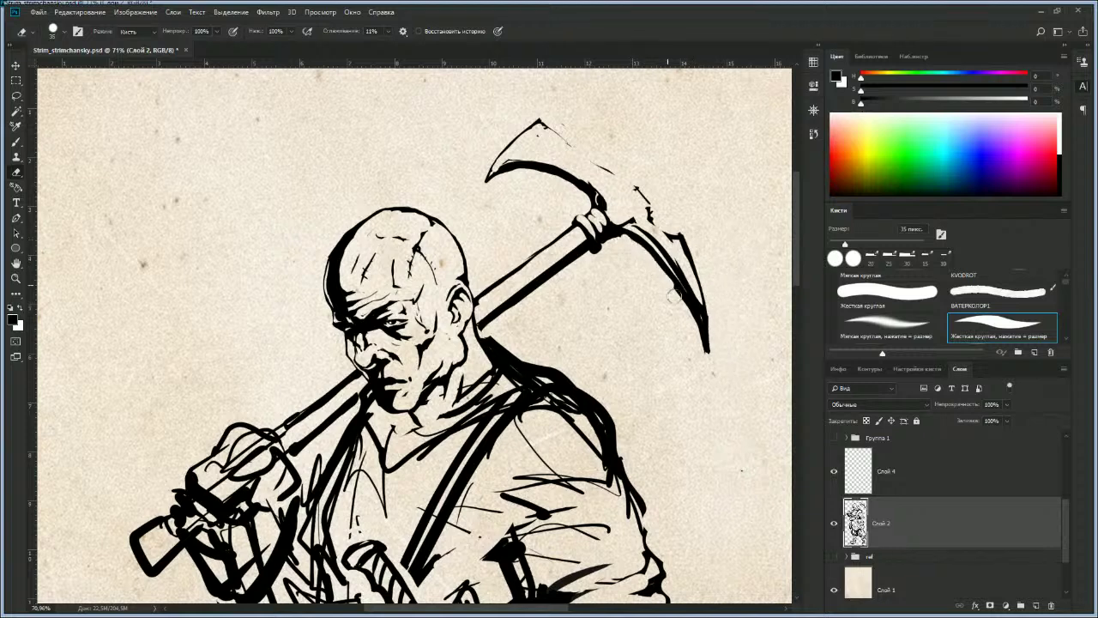
key(bracketleft)
key(bracketleft)
mouse_move(662, 245)
mouse_down()
mouse_move(703, 334)
mouse_move(644, 251)
mouse_move(706, 361)
mouse_up()
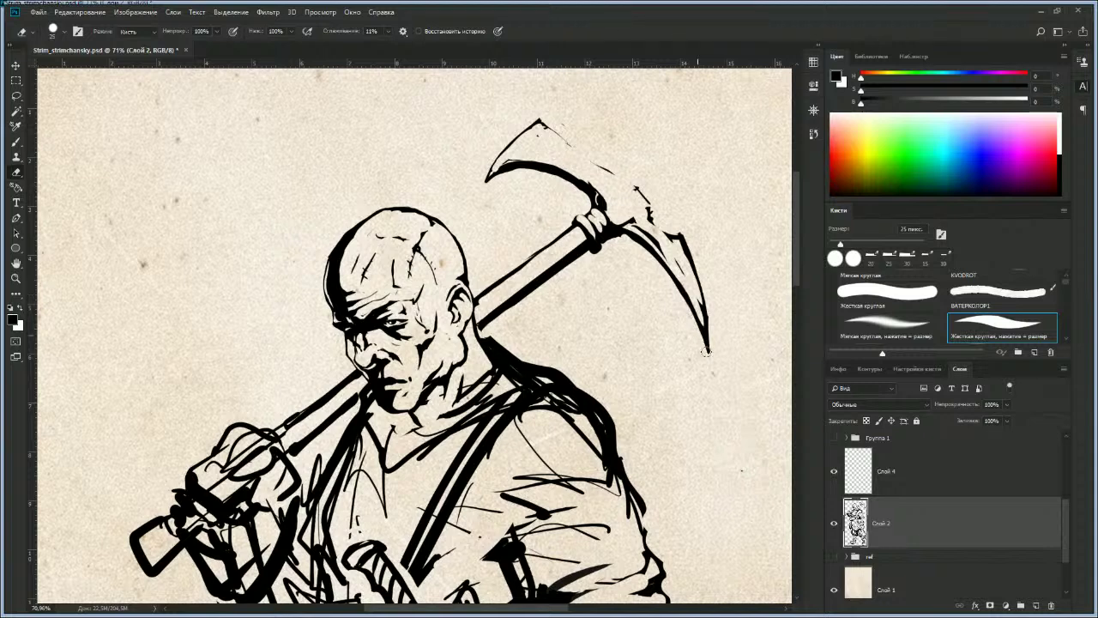
Step: Redraw the upper edge of the pickaxe head and outline the socket end with a 20 px brush
key(b)
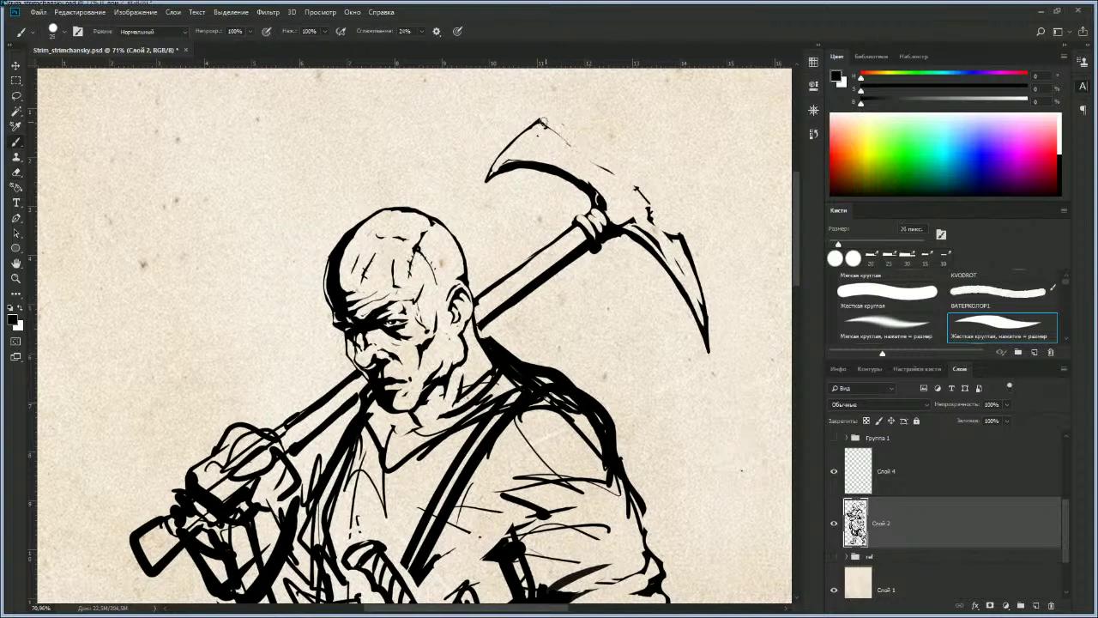
drag(581, 153, 630, 187)
key(e)
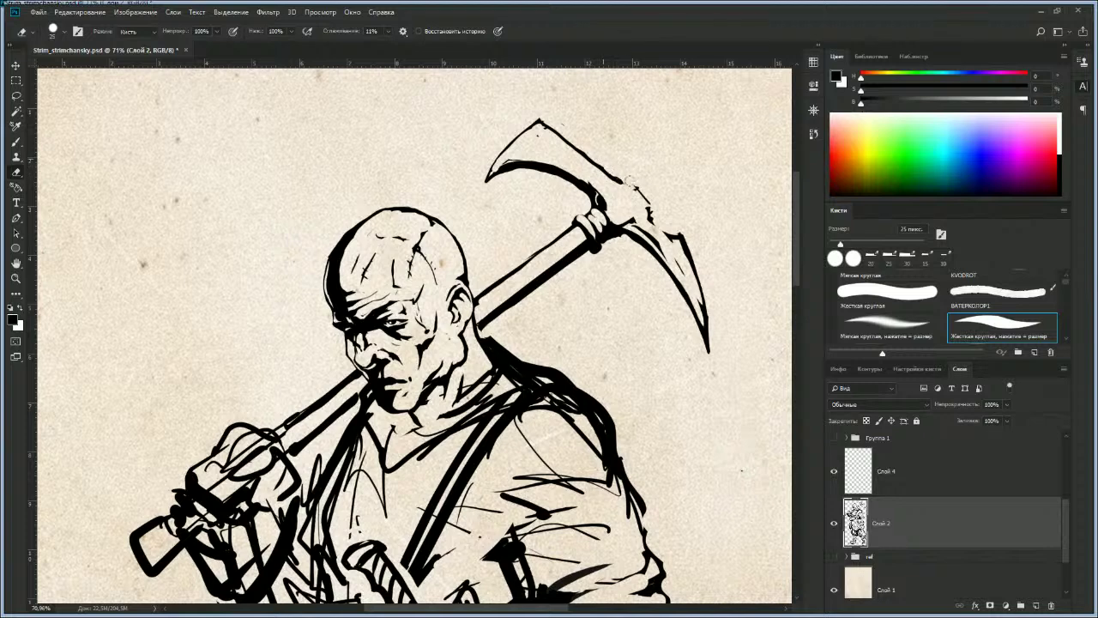
key(b)
key([)
mouse_move(609, 180)
mouse_down()
mouse_move(638, 185)
mouse_move(652, 202)
mouse_move(645, 211)
mouse_move(659, 203)
mouse_move(657, 221)
mouse_up()
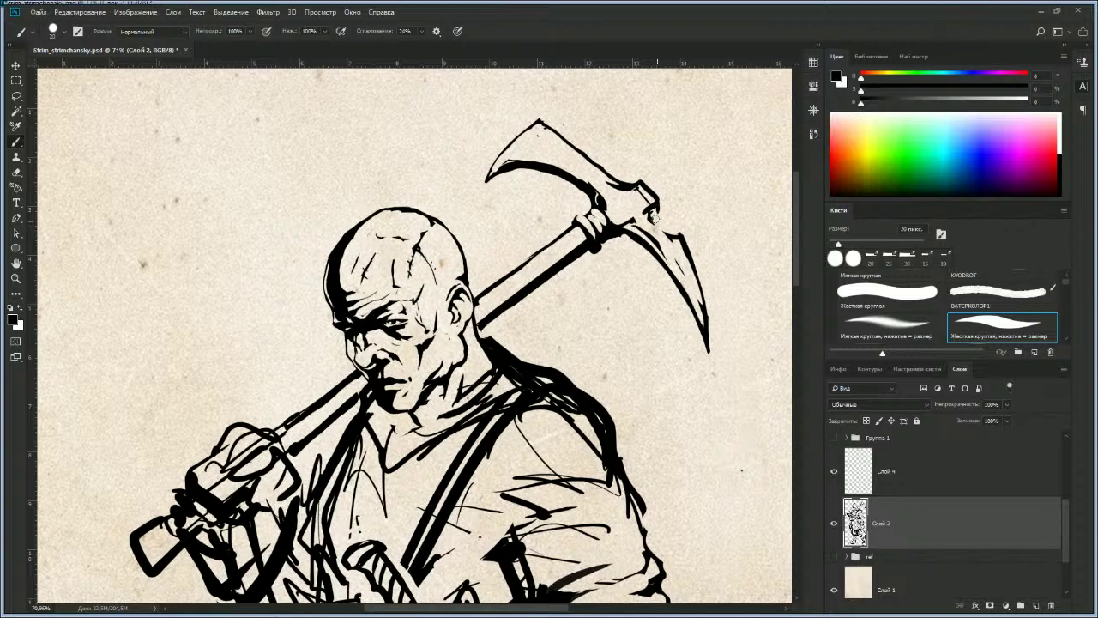
Step: Clean up the socket's outline and erase the binding below the pickaxe head with a 25 px eraser
key(e)
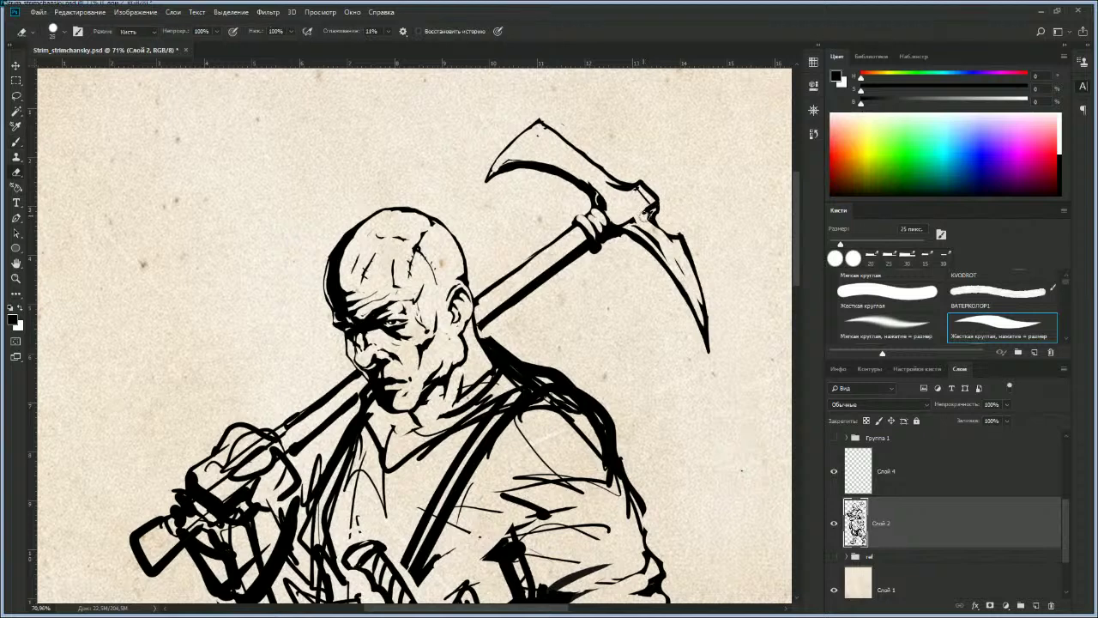
mouse_move(652, 201)
mouse_down()
mouse_move(582, 174)
mouse_move(603, 206)
mouse_move(618, 199)
mouse_move(606, 204)
mouse_move(611, 217)
mouse_move(644, 198)
mouse_move(664, 201)
mouse_up()
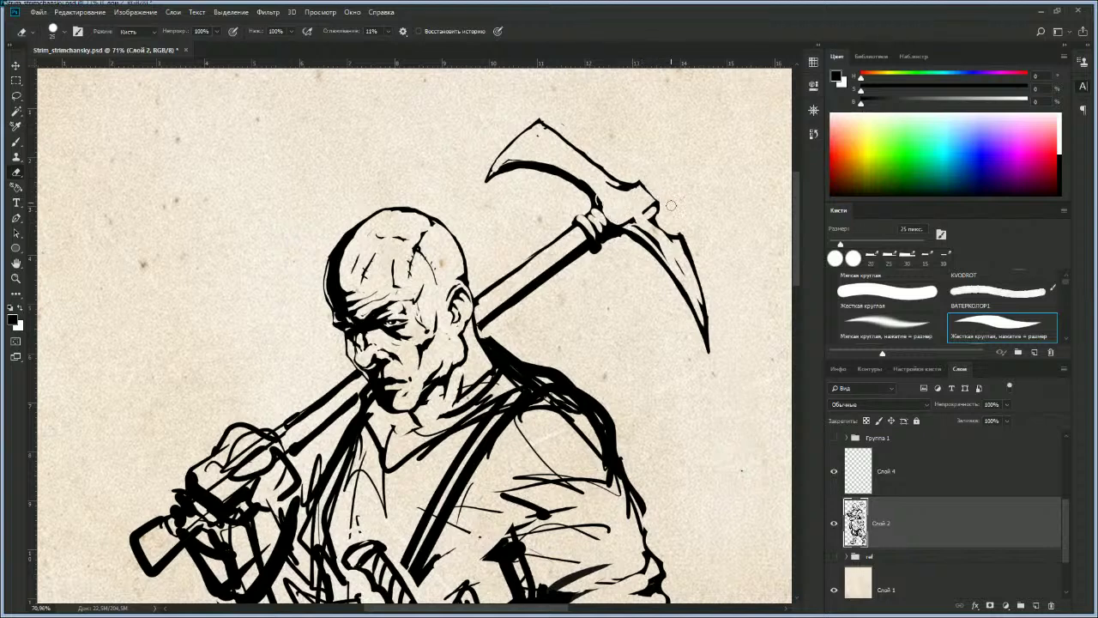
drag(612, 244, 594, 255)
mouse_move(595, 213)
mouse_down()
mouse_move(580, 244)
mouse_move(578, 211)
mouse_move(563, 227)
mouse_move(583, 263)
mouse_move(604, 246)
mouse_move(580, 261)
mouse_up()
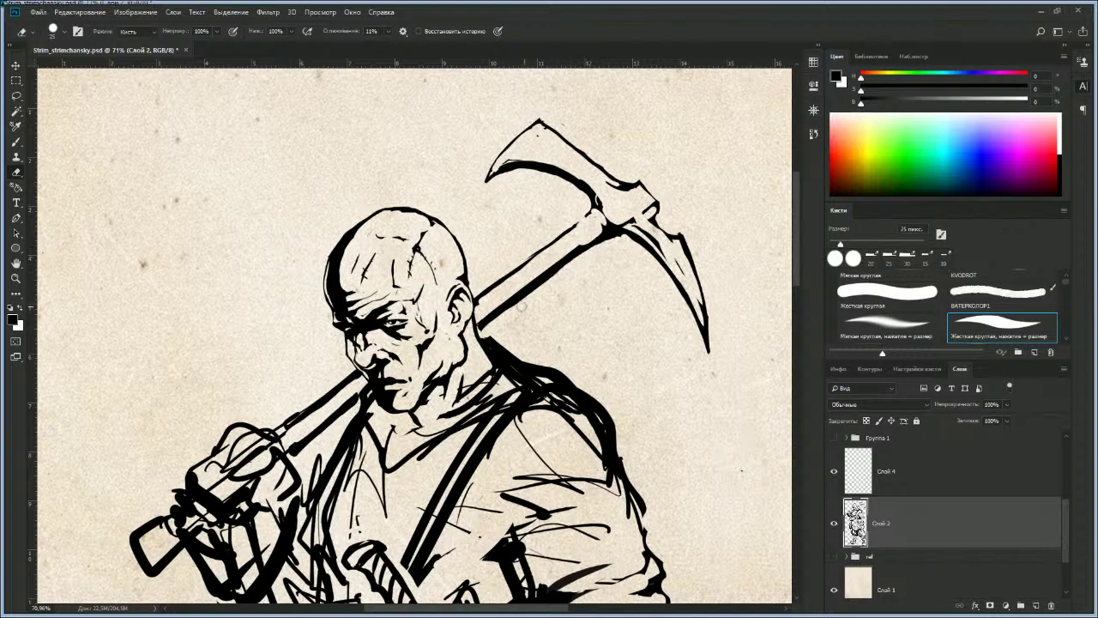
Step: Redraw the wrapping around the handle below the pickaxe head with a 15 px brush
key(b)
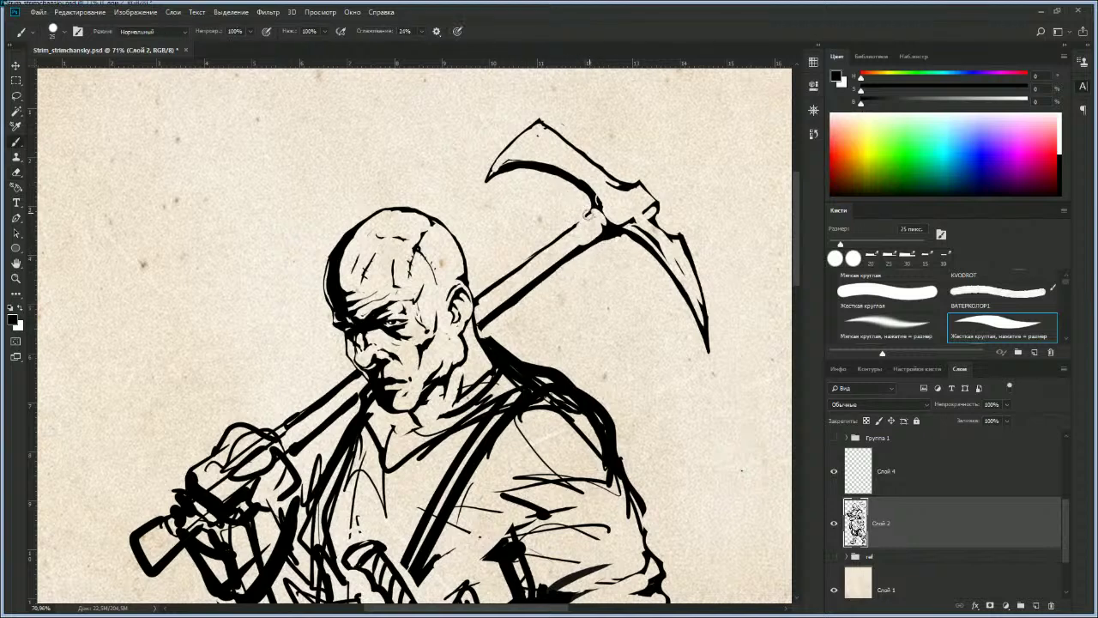
key(bracketleft)
drag(584, 221, 580, 245)
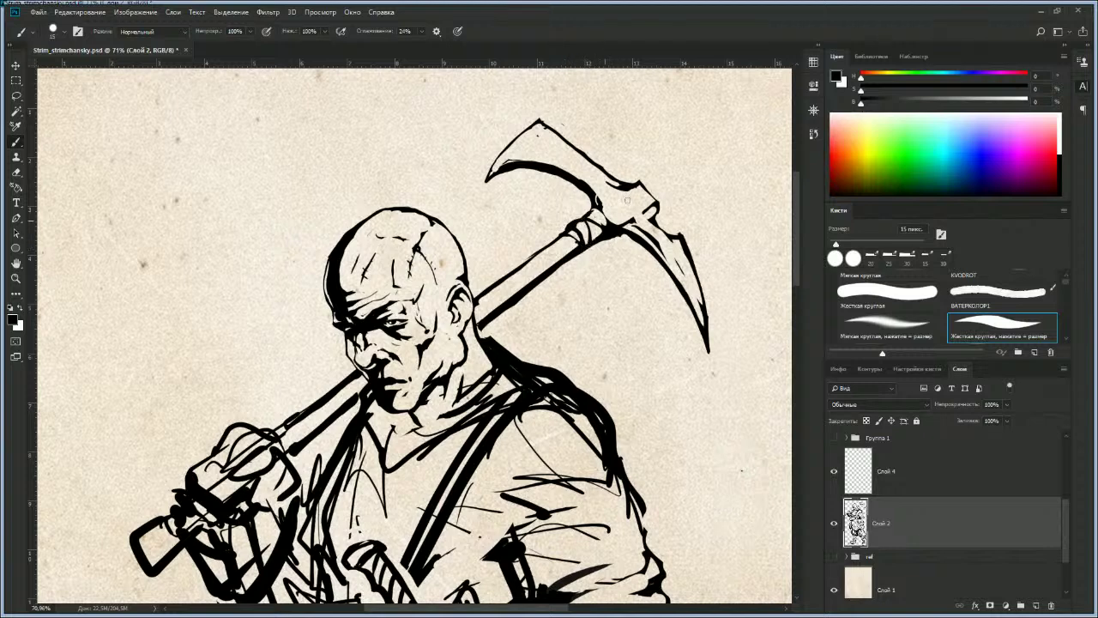
Step: Erase the socket end of the pickaxe head and redraw it as a rounded cap with a 15 px brush
key(e)
mouse_move(641, 180)
mouse_down()
mouse_move(657, 199)
mouse_move(634, 194)
mouse_up()
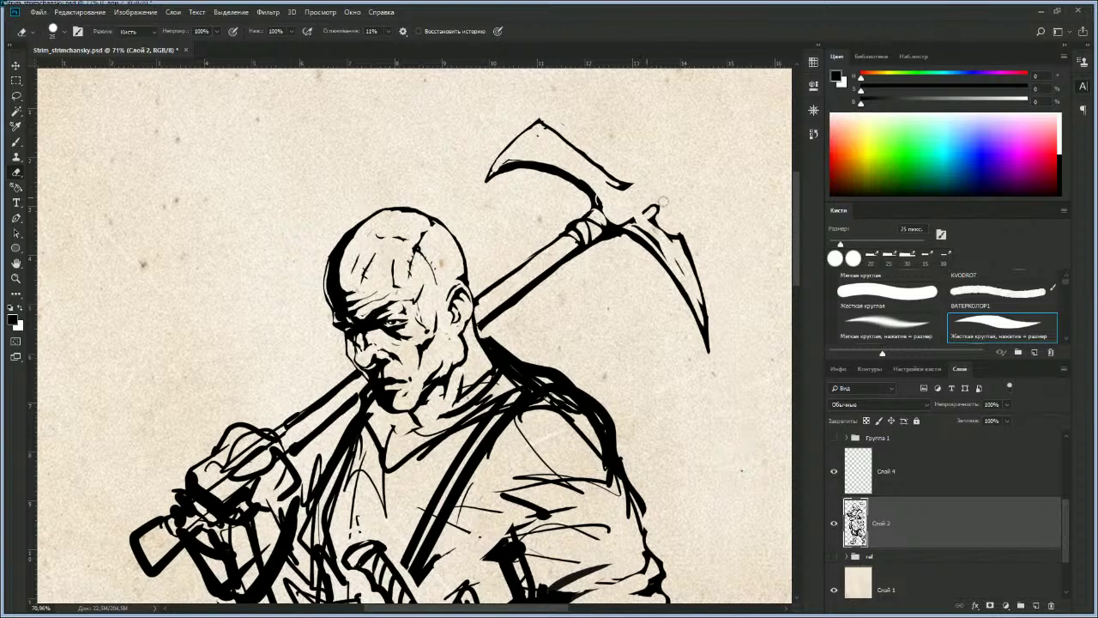
key(b)
drag(637, 182, 658, 202)
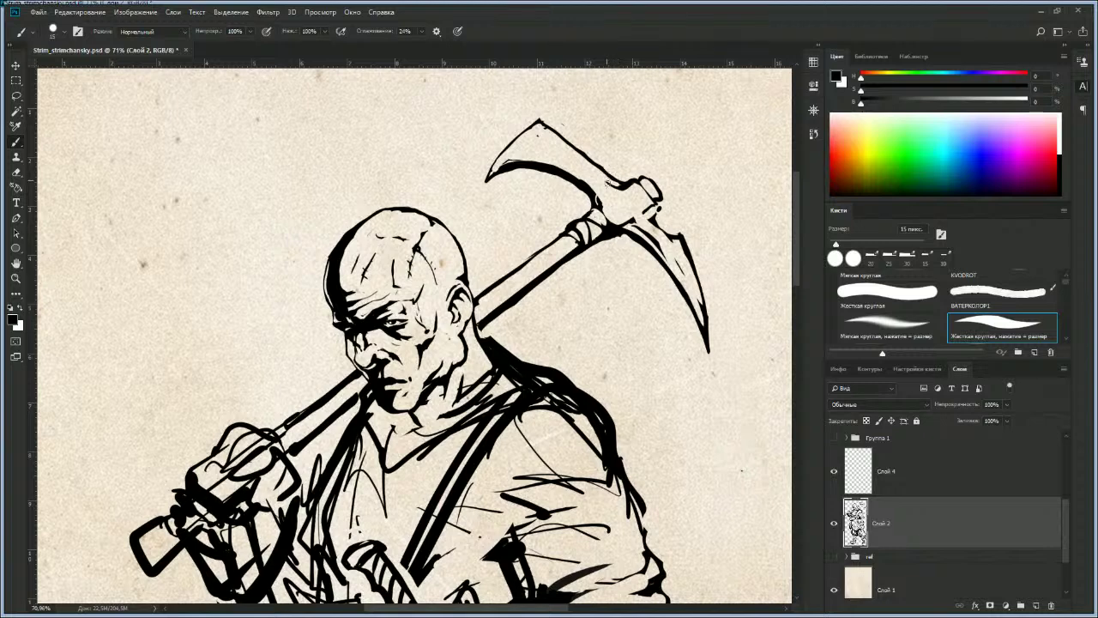
drag(643, 187, 658, 208)
key(e)
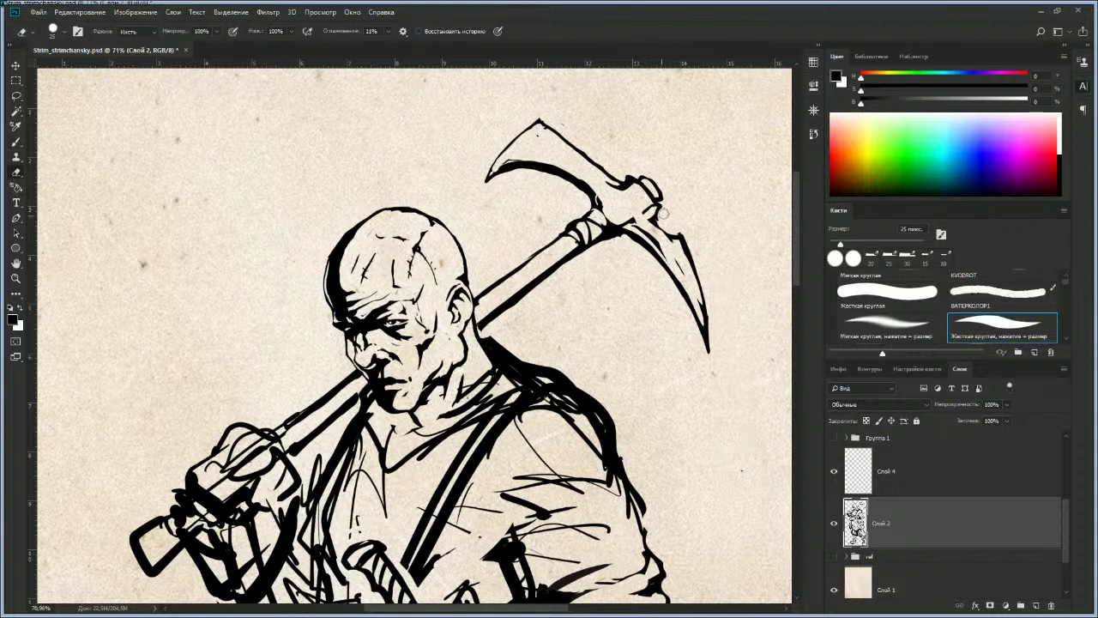
key(b)
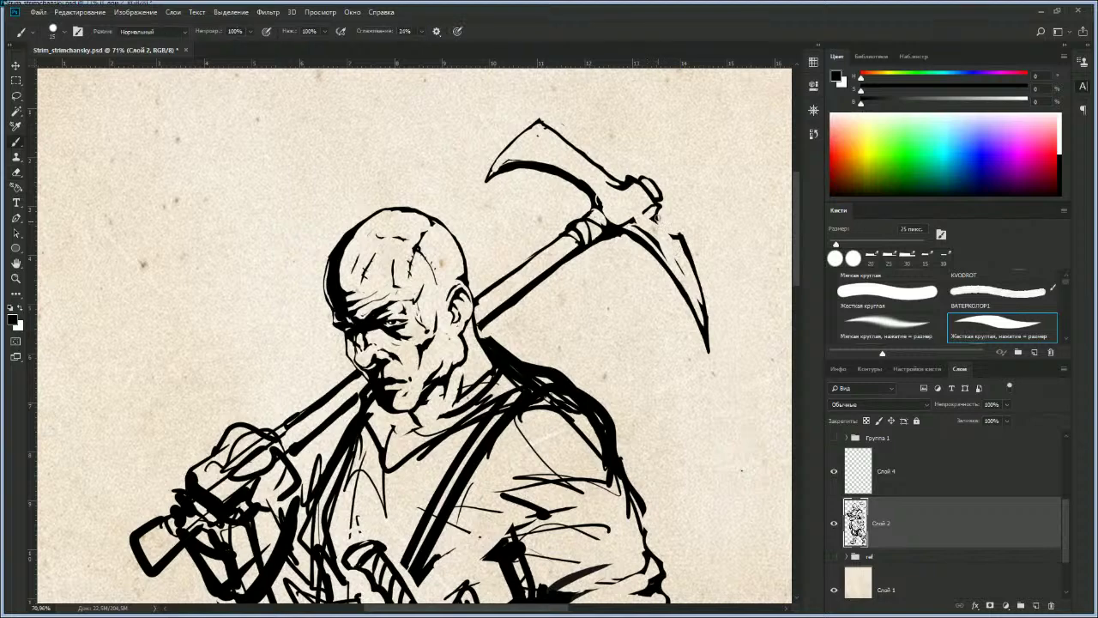
Step: Refine the brow and facial contour lines with a 10 px brush and a 20 px eraser
key(z)
drag(562, 333, 617, 244)
drag(554, 267, 614, 262)
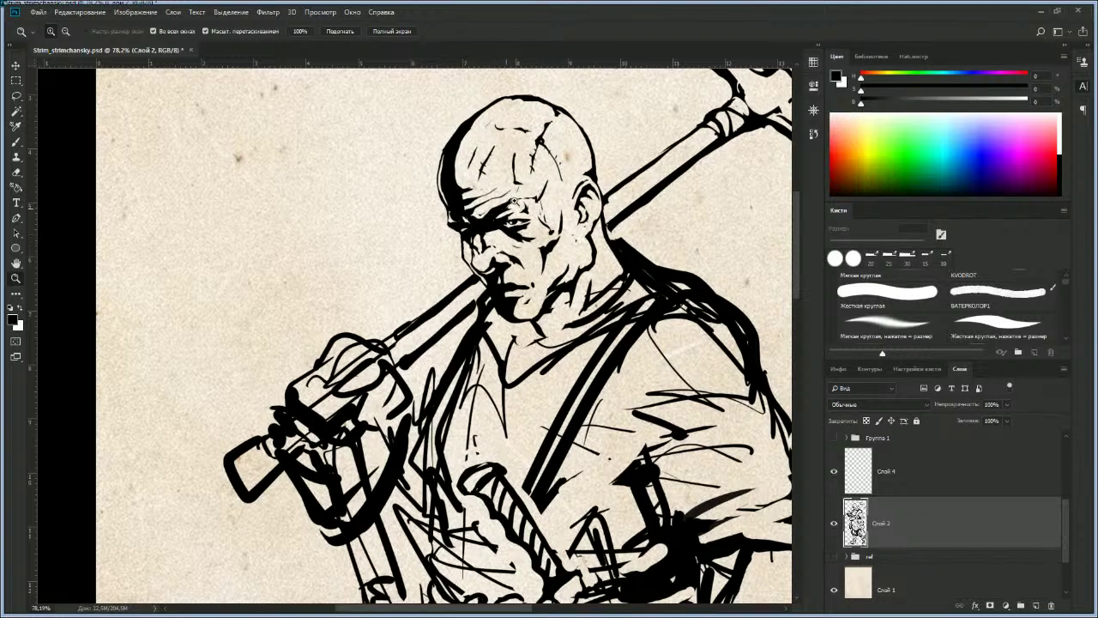
key(b)
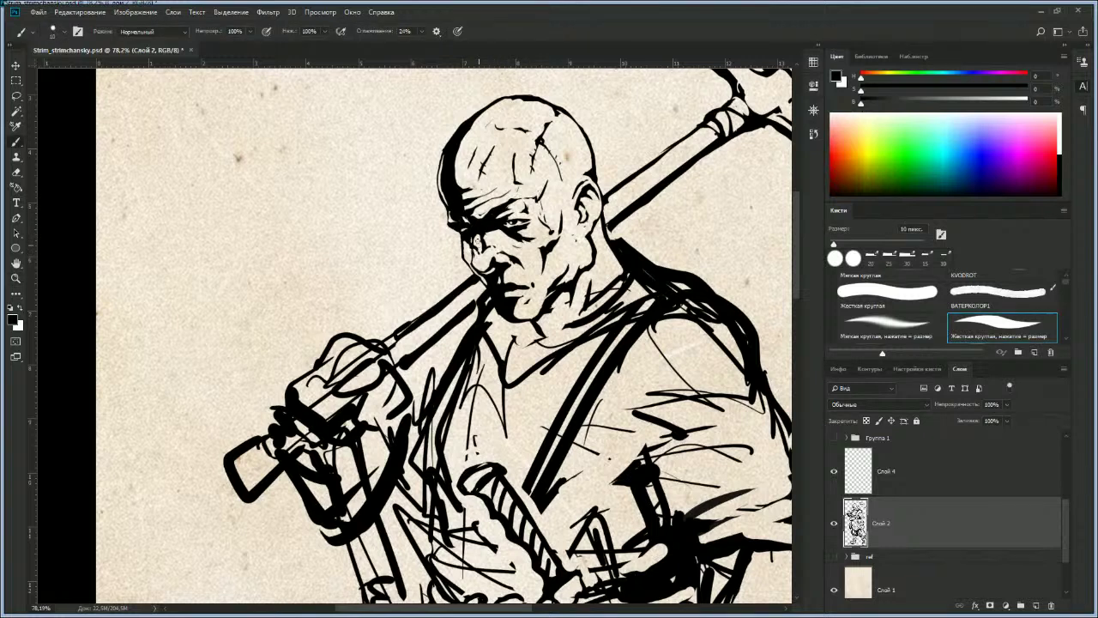
key(e)
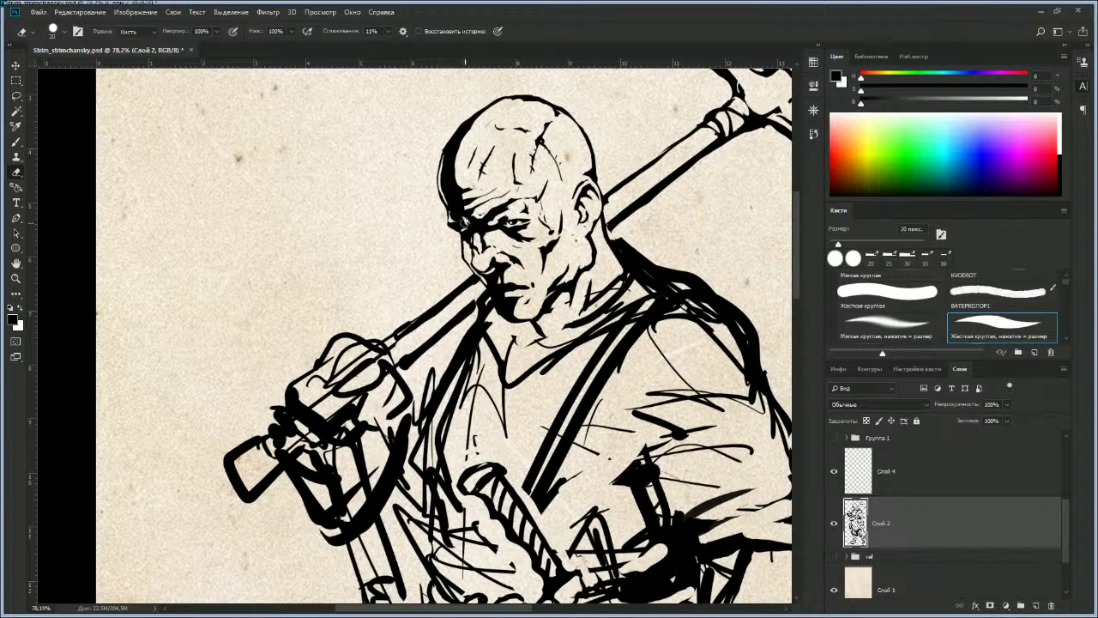
drag(463, 219, 452, 203)
key(b)
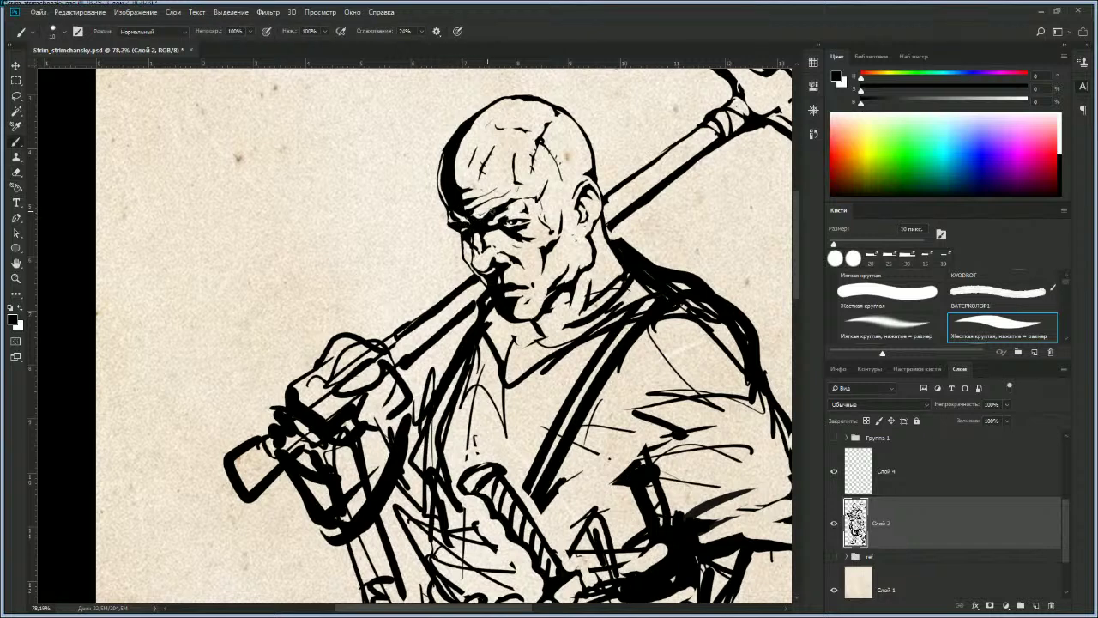
key(e)
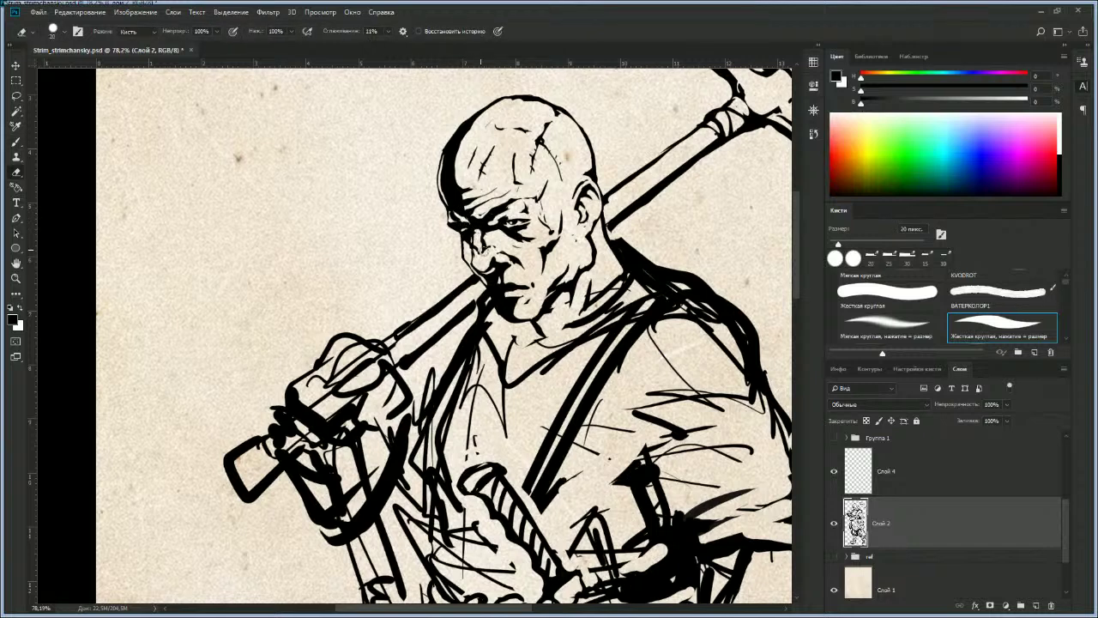
key(b)
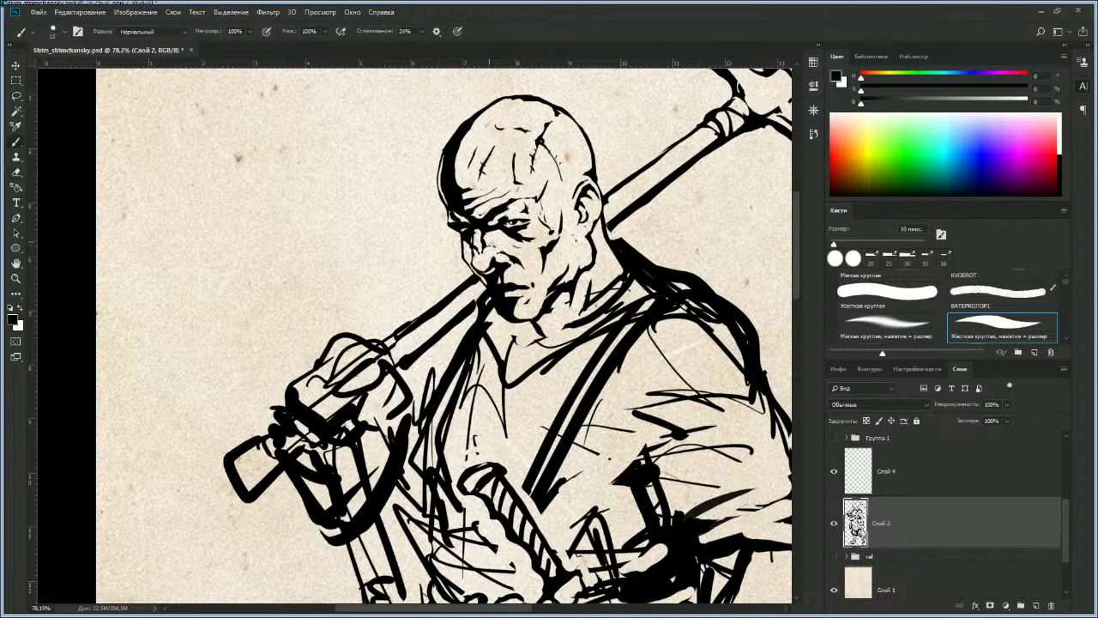
drag(534, 273, 533, 290)
Step: Examine the inked figure up close and as a whole, from the pickaxe and head down to the waist
key(z)
drag(472, 378, 445, 374)
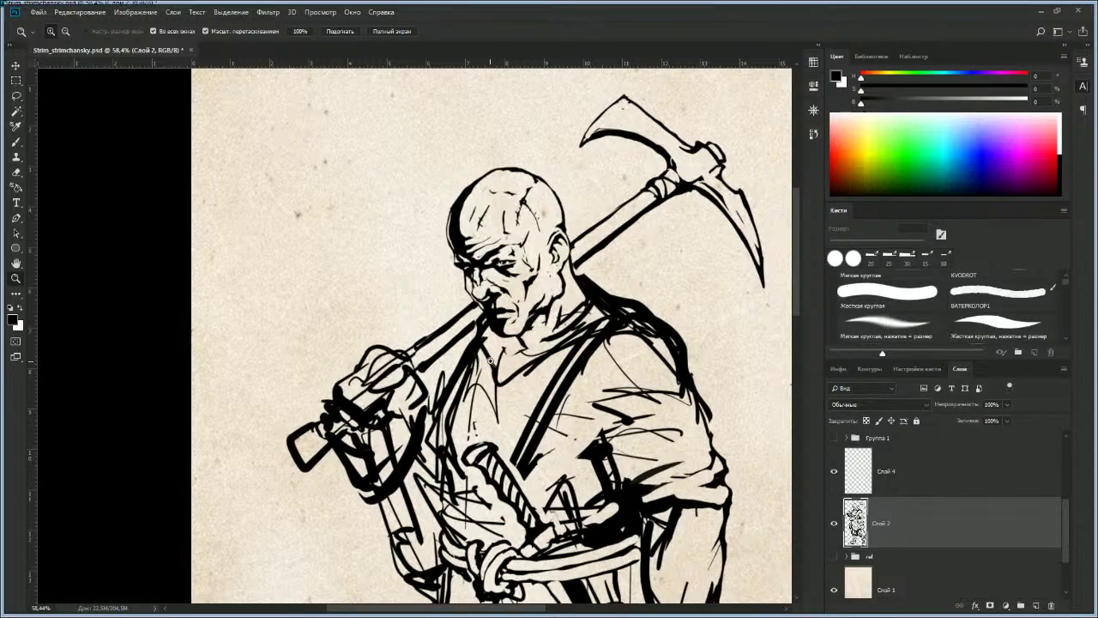
scroll(489, 359, down, 2)
scroll(432, 331, up, 4)
key(e)
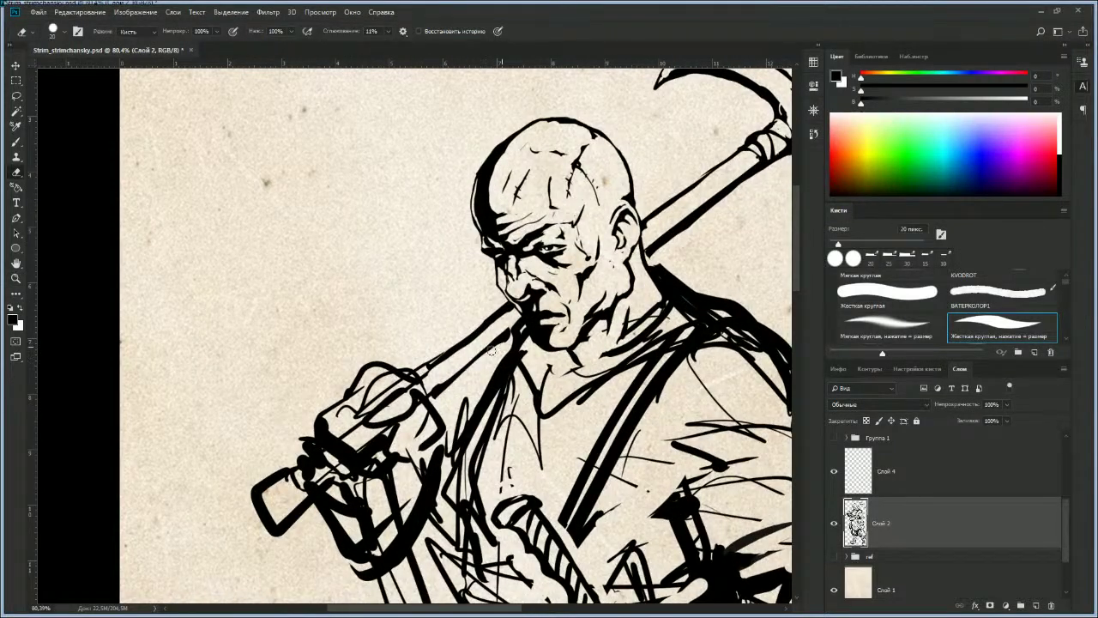
key(z)
scroll(514, 343, down, 3)
drag(568, 245, 514, 307)
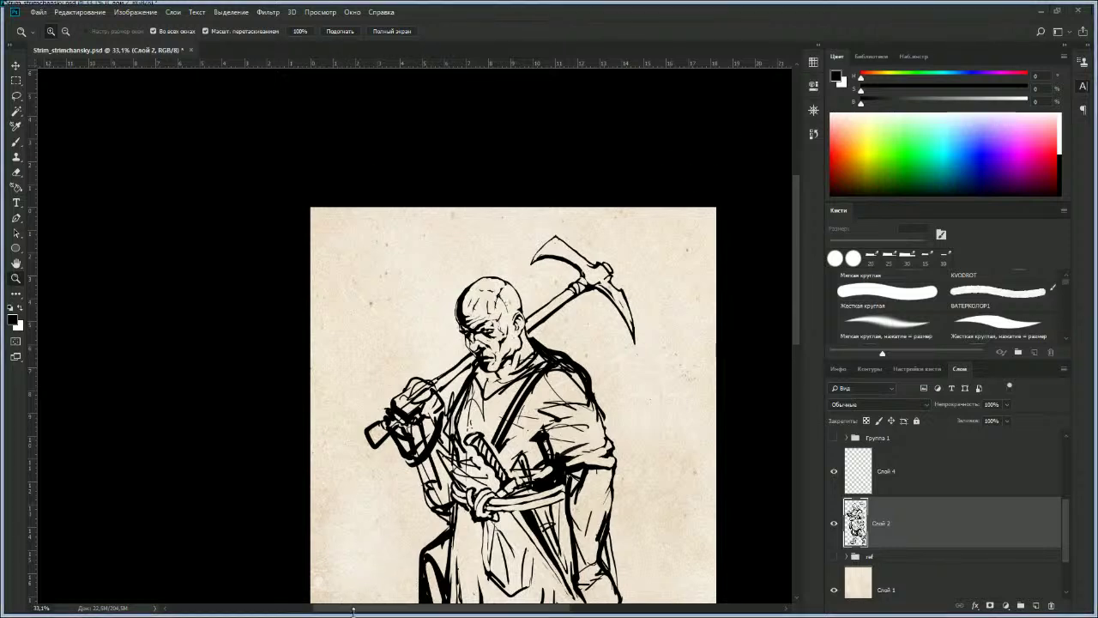
drag(521, 407, 488, 278)
Step: Add wood grain strokes along the pickaxe handle behind the head with a 10 px brush
scroll(488, 277, up, 5)
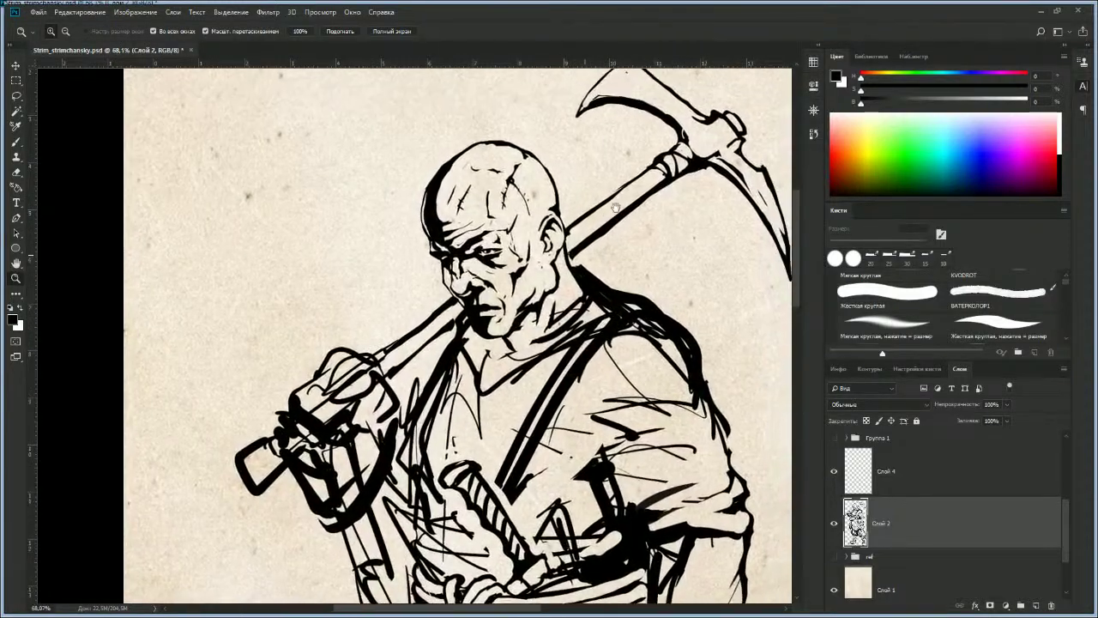
scroll(605, 232, up, 2)
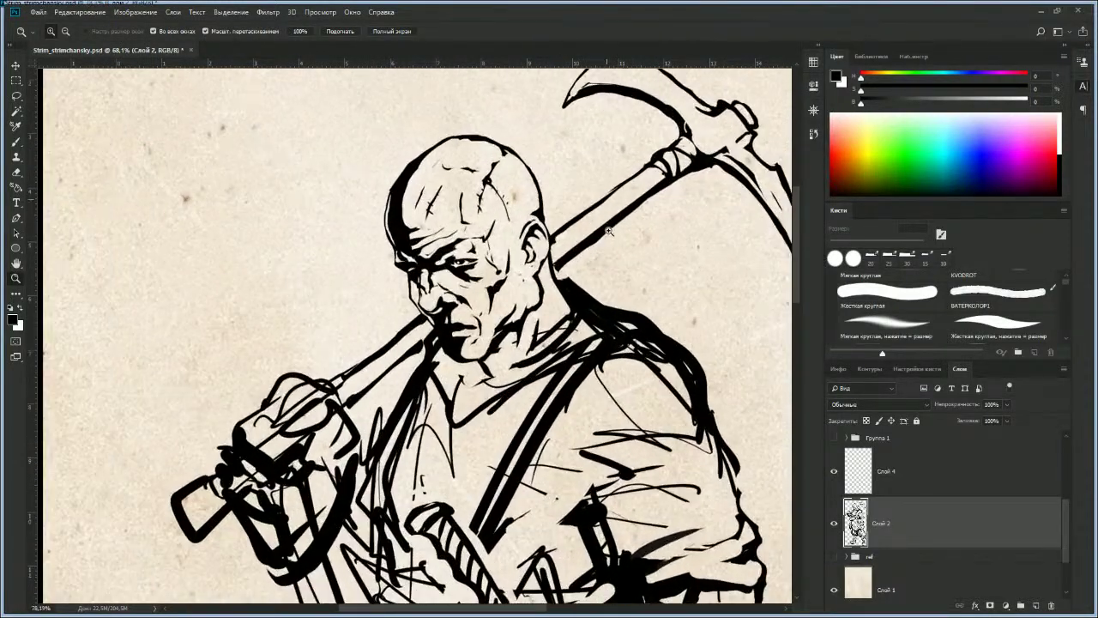
scroll(594, 236, up, 2)
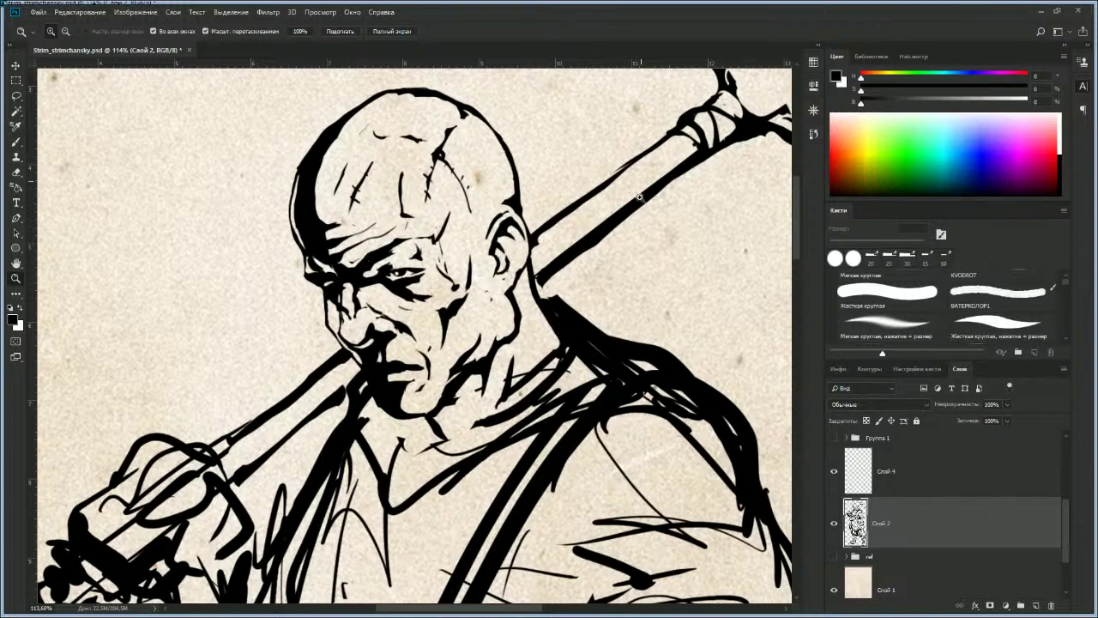
key(b)
mouse_move(690, 148)
mouse_down()
mouse_move(572, 236)
mouse_move(585, 209)
mouse_move(680, 134)
mouse_up()
drag(534, 241, 571, 219)
drag(535, 271, 561, 248)
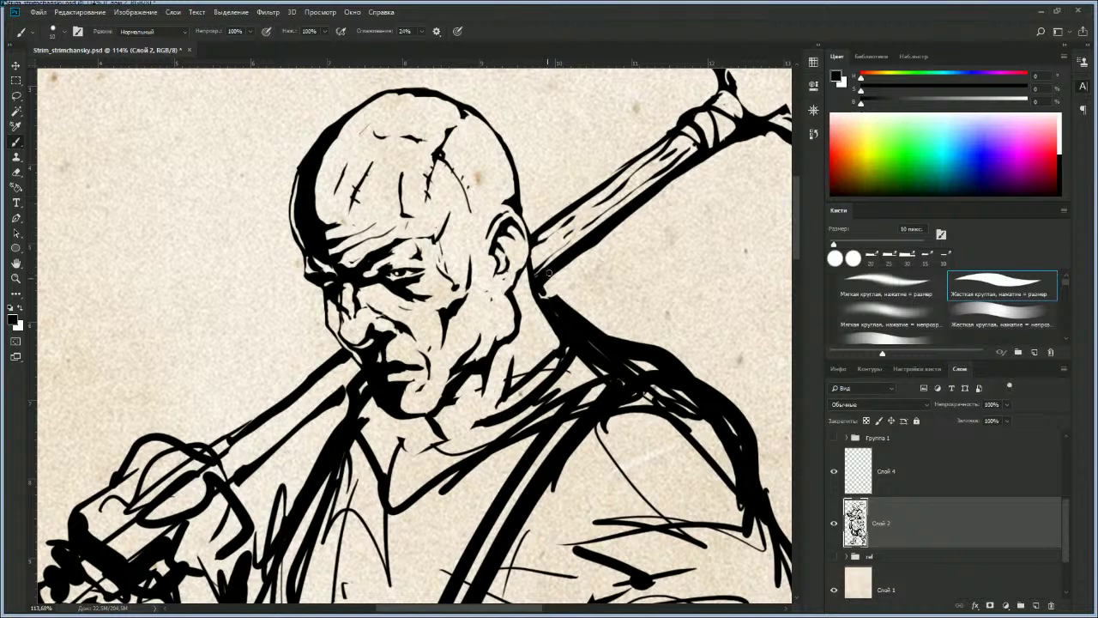
Step: Trim the handle lines beside the neck with the eraser and extend the wood grain there with a 10 px brush
key(e)
mouse_move(549, 277)
mouse_down()
mouse_move(631, 206)
mouse_move(570, 253)
mouse_move(623, 209)
mouse_move(569, 204)
mouse_up()
key(z)
drag(580, 227, 598, 194)
key(b)
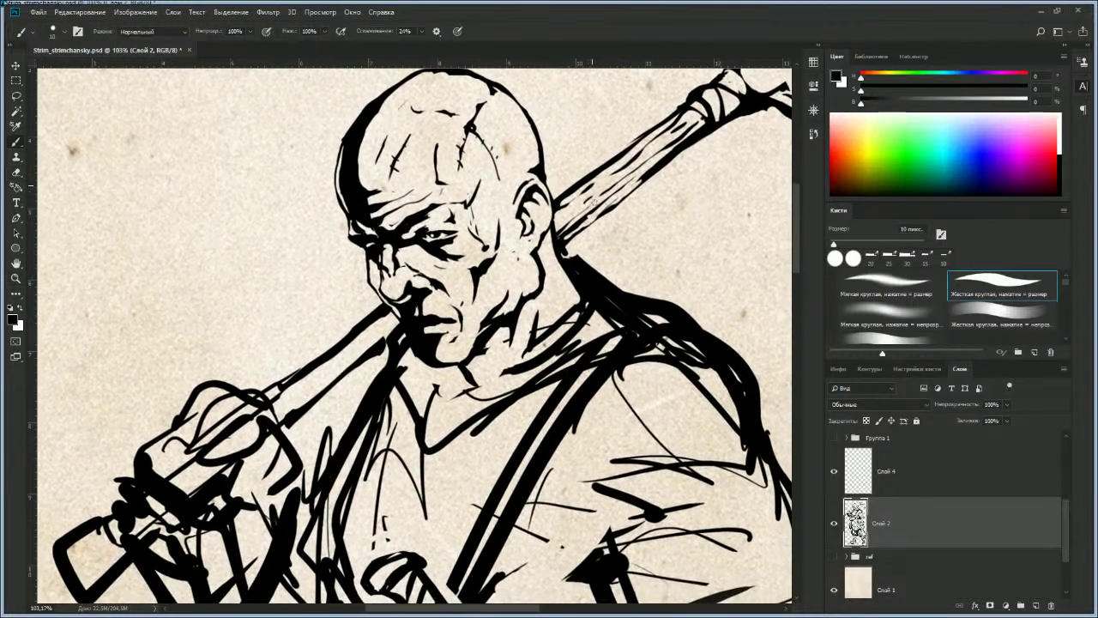
drag(561, 246, 645, 178)
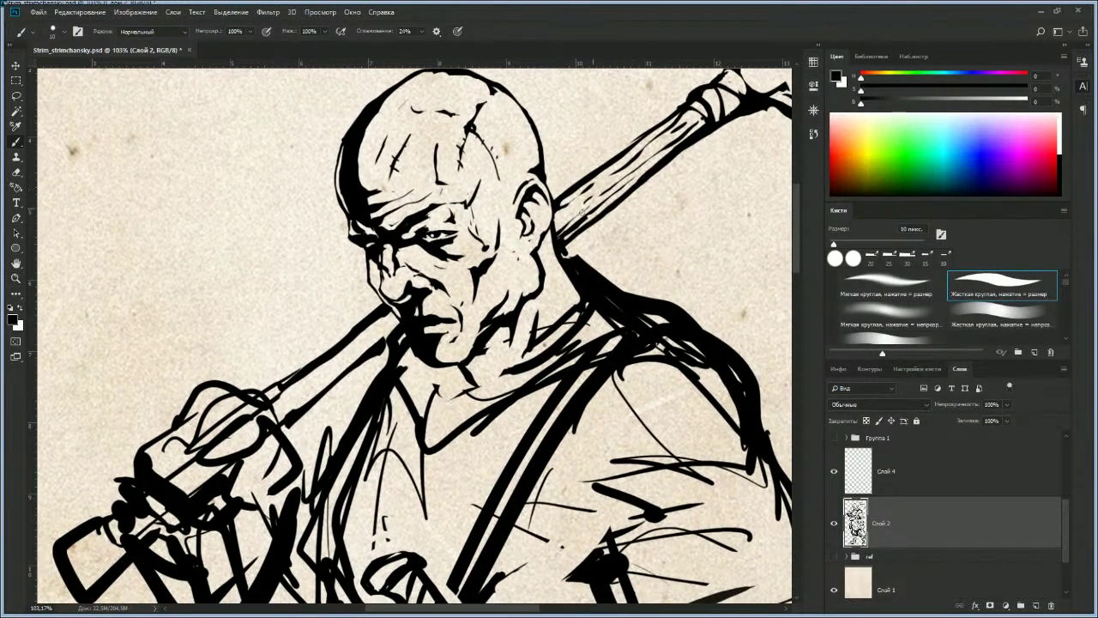
mouse_move(545, 236)
mouse_down()
mouse_move(627, 138)
mouse_move(592, 177)
mouse_up()
Step: Carve the strap out of the black shading over the shoulder with a 20 px eraser, undoing the last stroke
key(z)
mouse_move(639, 238)
mouse_down()
mouse_move(602, 272)
mouse_move(555, 182)
mouse_move(572, 211)
mouse_move(619, 225)
mouse_move(603, 253)
mouse_move(627, 209)
mouse_move(566, 275)
mouse_up()
mouse_move(566, 274)
mouse_down()
mouse_move(624, 232)
mouse_move(573, 250)
mouse_move(528, 297)
mouse_up()
key(e)
key(ctrl+z)
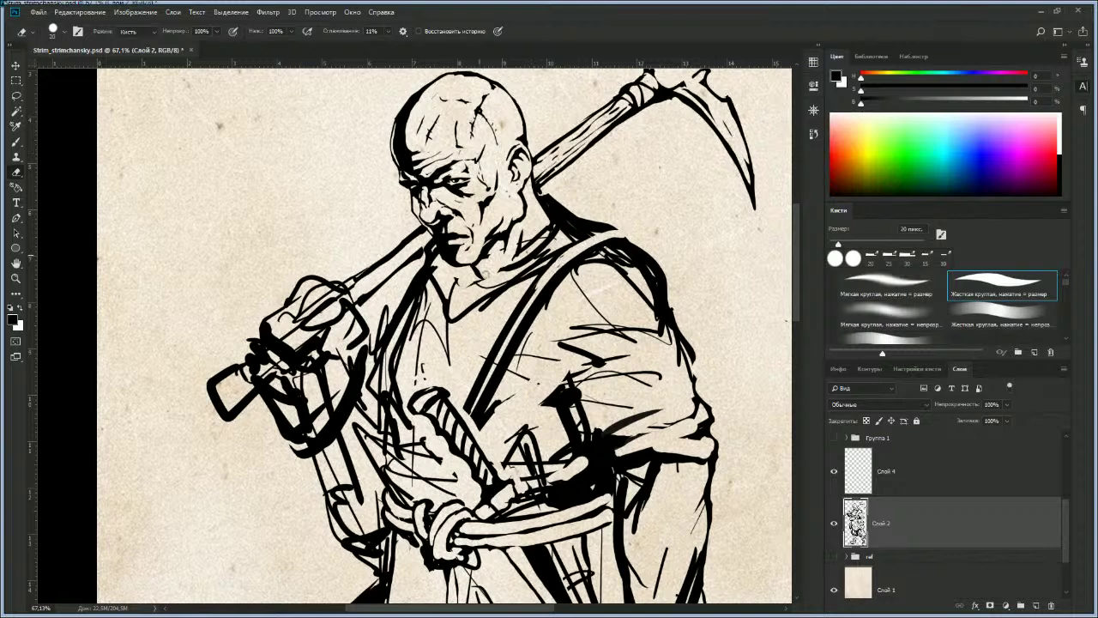
Step: Draw the strap's edge lines from the shoulder down the chest to the belt with a 10 px brush
key(z)
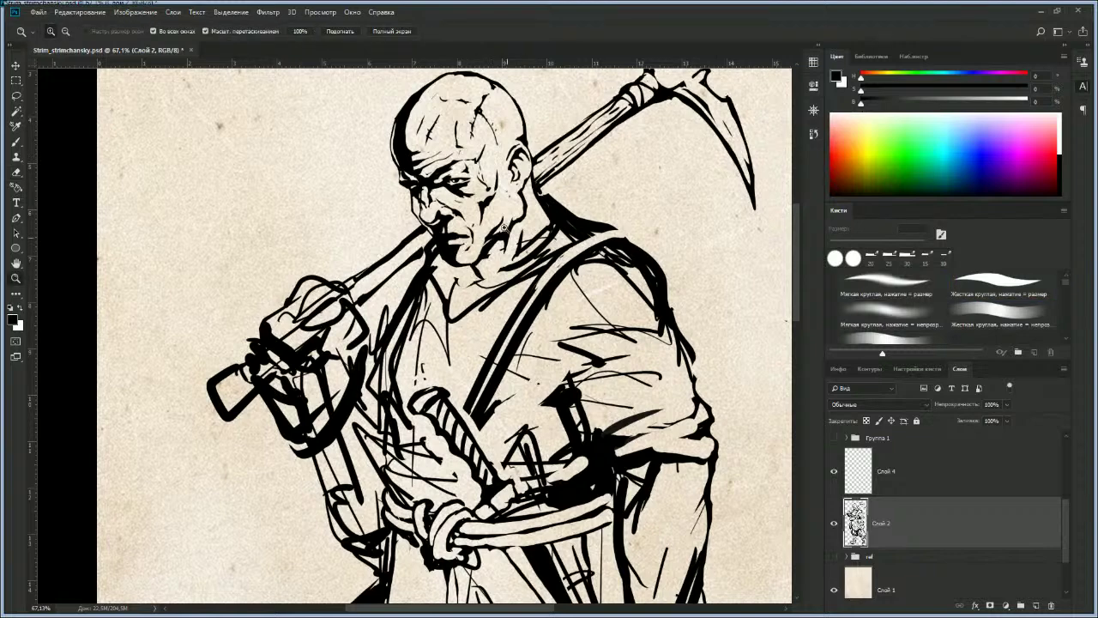
mouse_move(533, 309)
mouse_down()
mouse_move(513, 303)
mouse_move(521, 307)
mouse_up()
key(b)
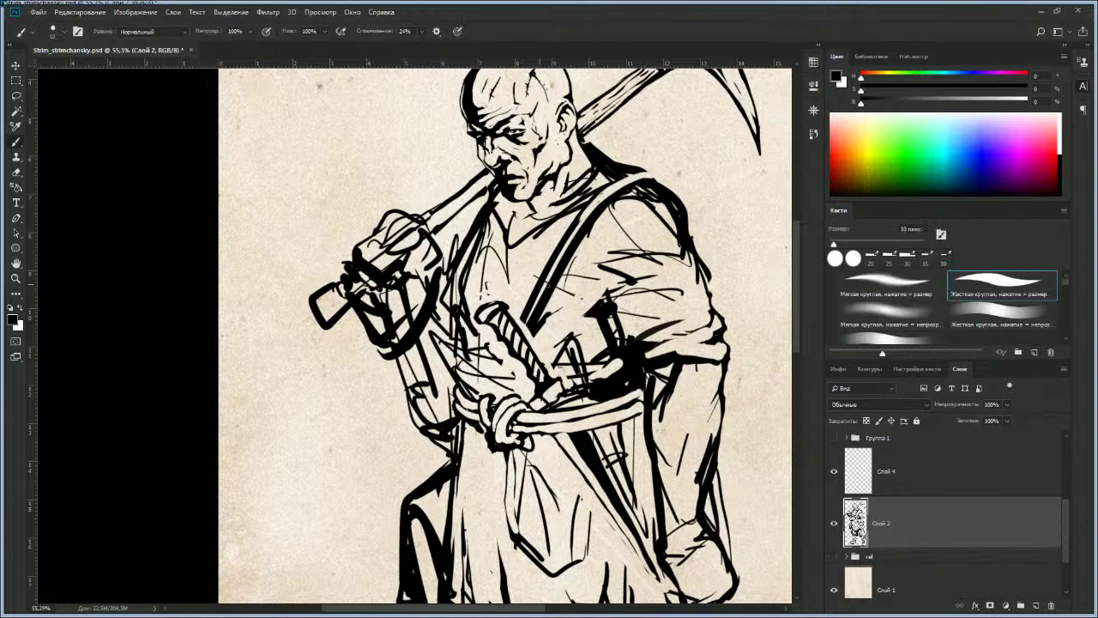
drag(574, 217, 477, 389)
drag(468, 462, 458, 489)
drag(479, 441, 465, 470)
drag(513, 365, 498, 398)
drag(503, 344, 471, 399)
mouse_move(525, 304)
mouse_down()
mouse_move(577, 214)
mouse_move(519, 305)
mouse_move(566, 232)
mouse_up()
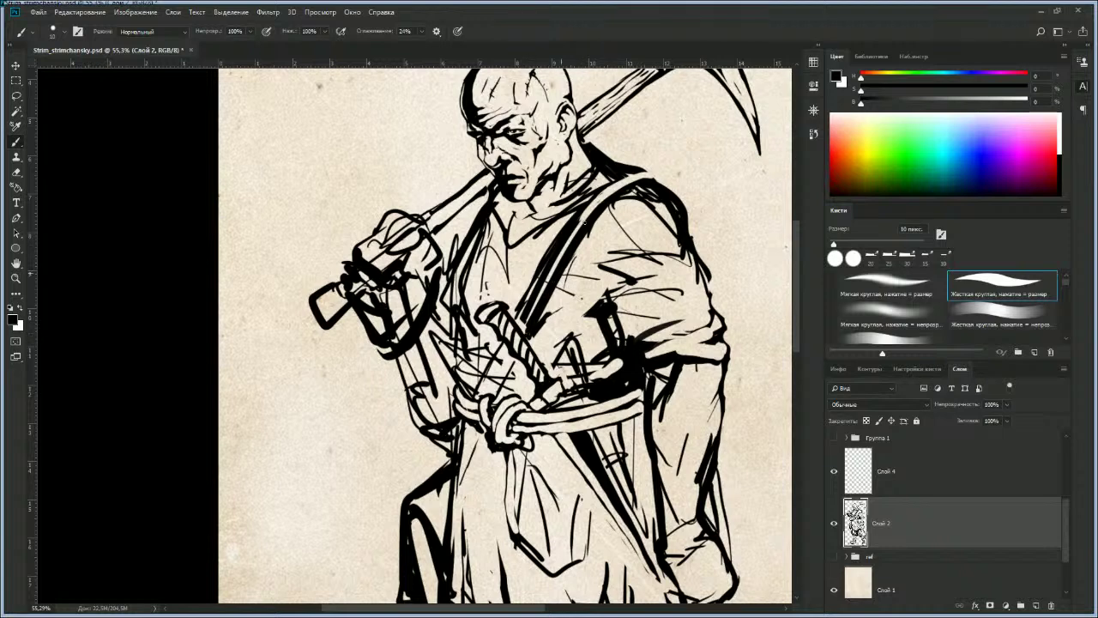
Step: Clear the inside of the chest strap with a 20 px eraser and redraw its lower end beside the dagger with a 10 px brush
key(e)
mouse_move(576, 223)
mouse_down()
mouse_move(538, 285)
mouse_move(588, 206)
mouse_move(617, 185)
mouse_move(528, 310)
mouse_up()
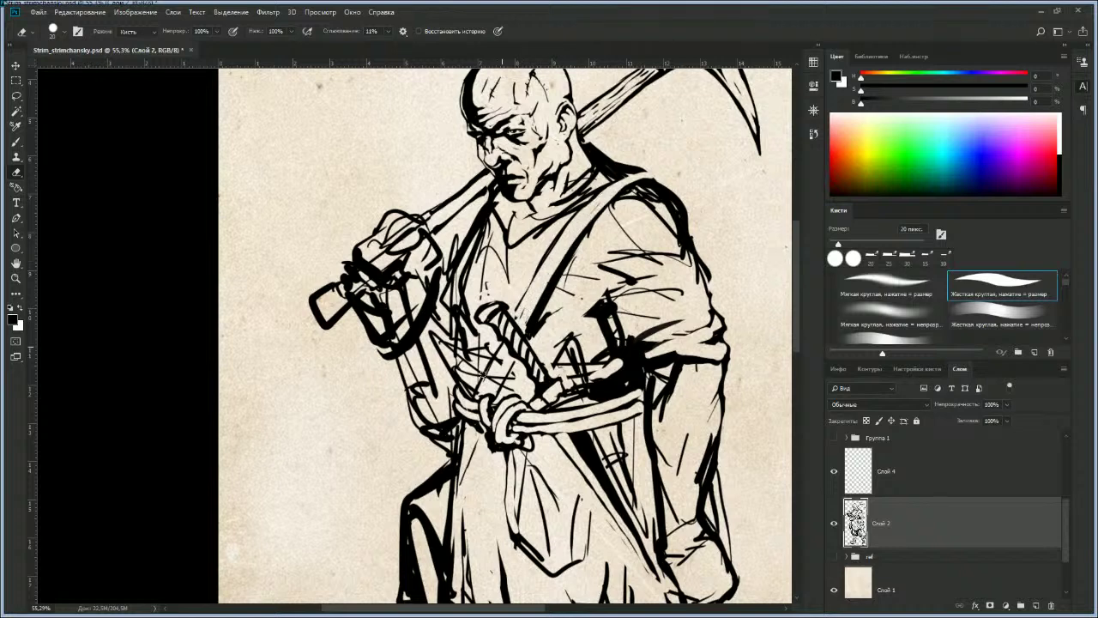
mouse_move(503, 352)
mouse_down()
mouse_move(477, 388)
mouse_move(491, 355)
mouse_up()
key(b)
mouse_move(474, 395)
mouse_down()
mouse_move(498, 347)
mouse_move(470, 393)
mouse_up()
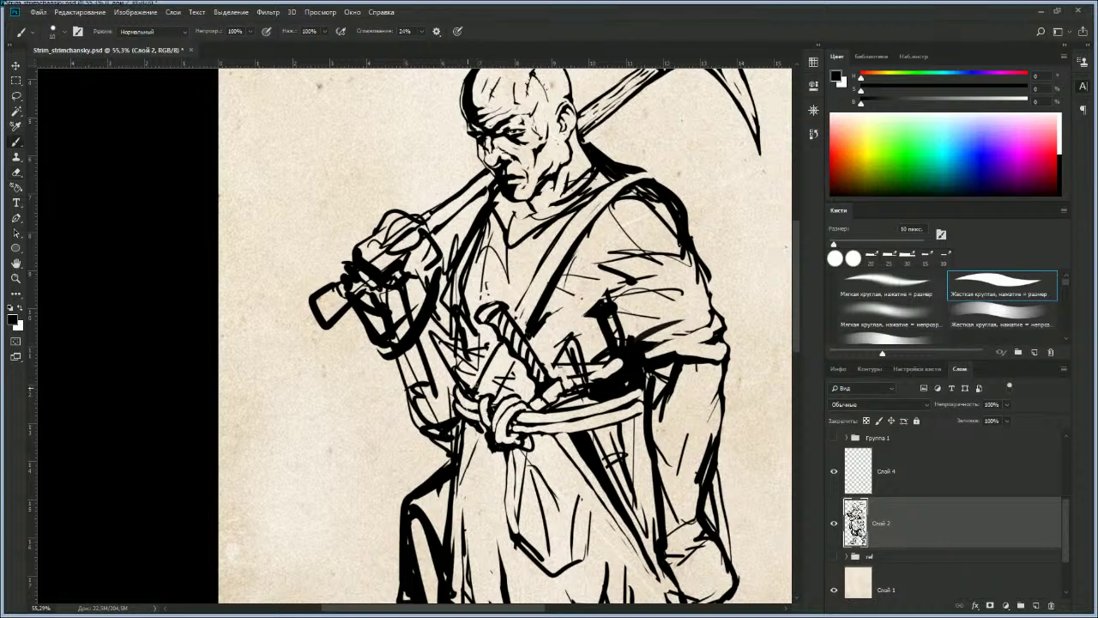
mouse_move(495, 356)
mouse_down()
mouse_move(478, 380)
mouse_move(500, 378)
mouse_move(488, 399)
mouse_move(515, 363)
mouse_move(499, 392)
mouse_up()
Step: Enlarge the brush and strengthen the strap's outline across the chest and over the shoulder, finishing at 20 px
key(bracketright)
key(bracketright)
key(bracketright)
key(bracketright)
key(bracketleft)
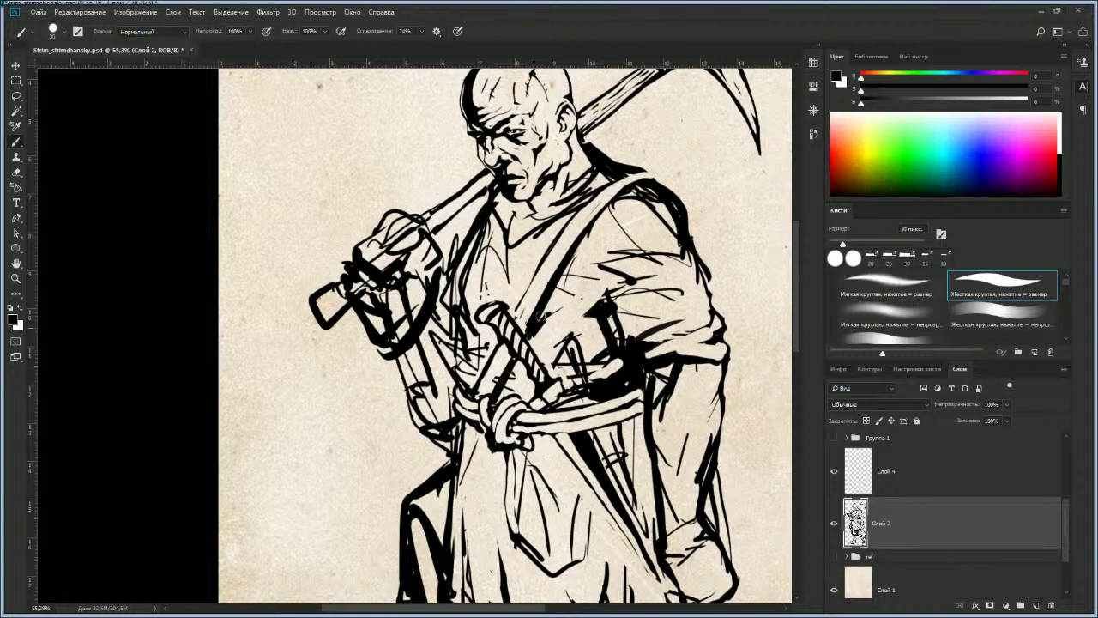
drag(512, 317, 544, 265)
mouse_move(589, 225)
mouse_down()
mouse_move(626, 189)
mouse_move(665, 182)
mouse_up()
key(e)
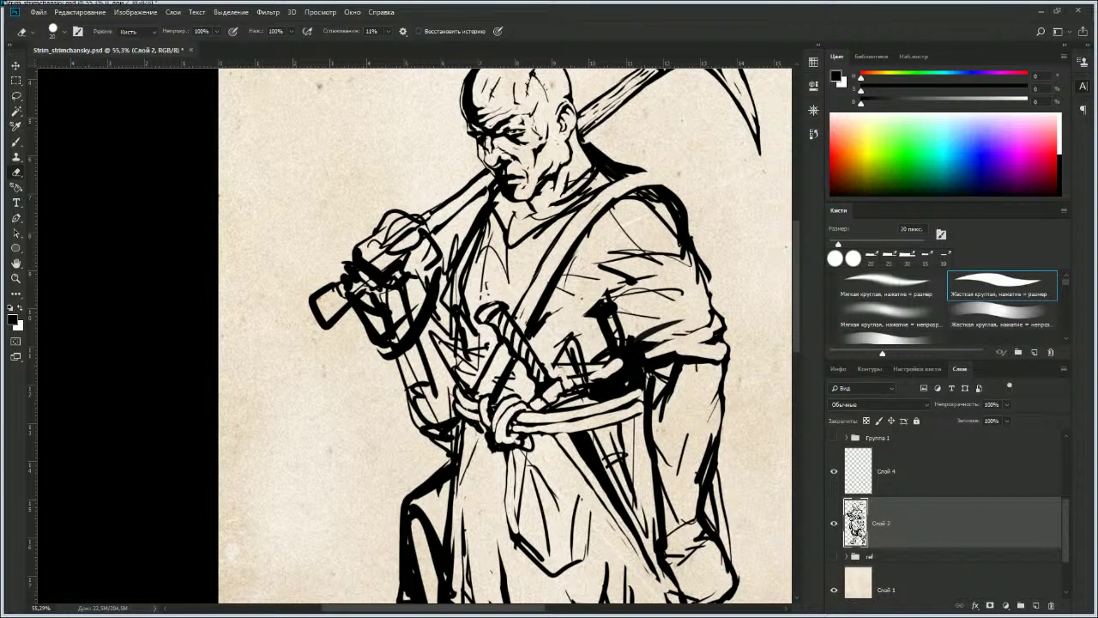
key(b)
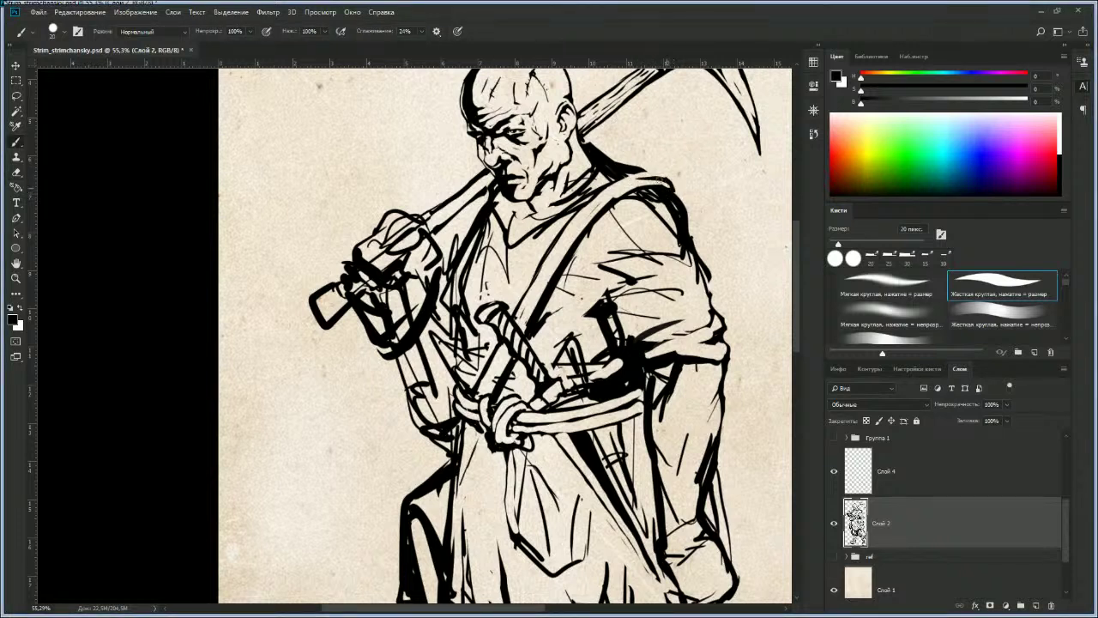
drag(661, 178, 639, 172)
Step: Trim the black shading between collar and shoulder strap with the eraser, enlarging it to 35 px
key(e)
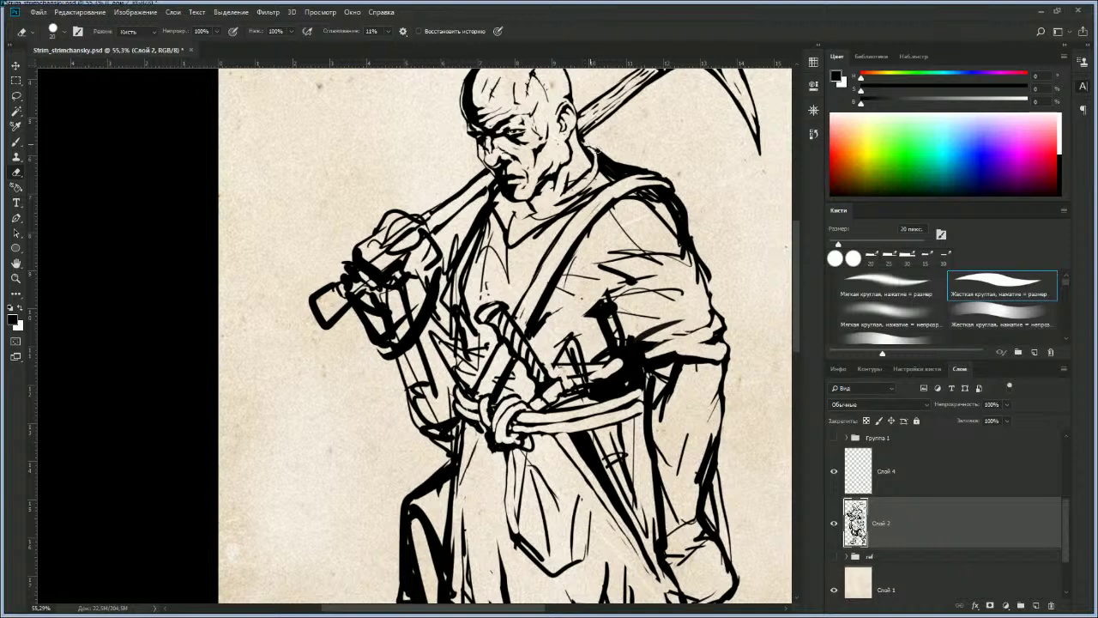
key(])
drag(616, 160, 628, 165)
key(bracketright)
key(bracketright)
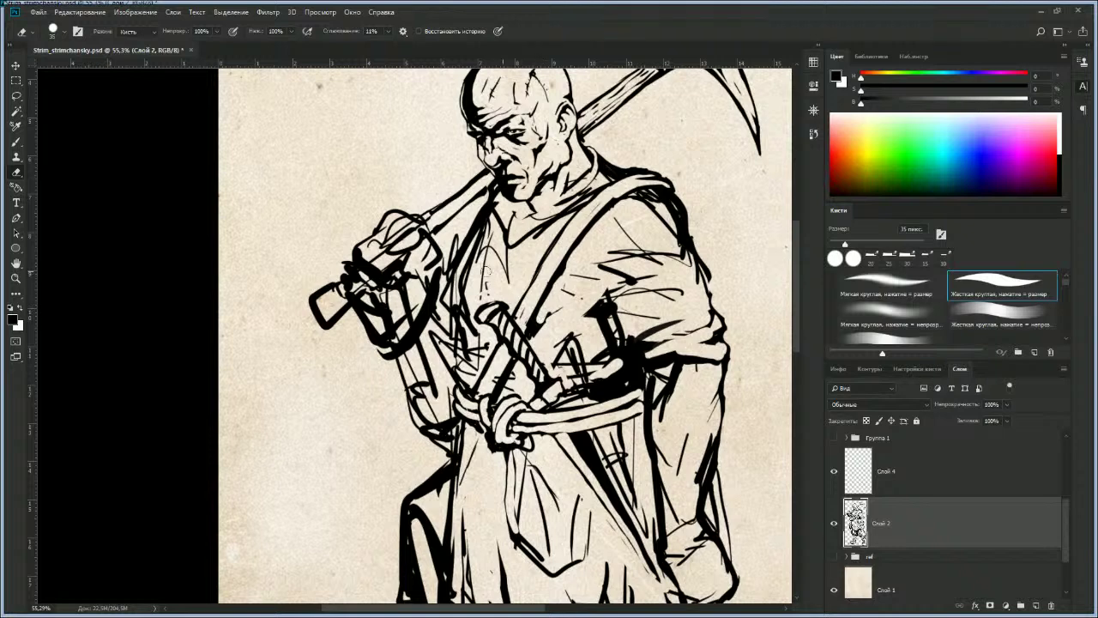
Step: Add fabric fold strokes across the shirt's chest, shoulder and upper sleeve with a 20 px brush
key(b)
mouse_move(506, 267)
mouse_down()
mouse_move(613, 225)
mouse_move(586, 247)
mouse_move(684, 251)
mouse_up()
drag(591, 247, 569, 254)
drag(608, 223, 629, 234)
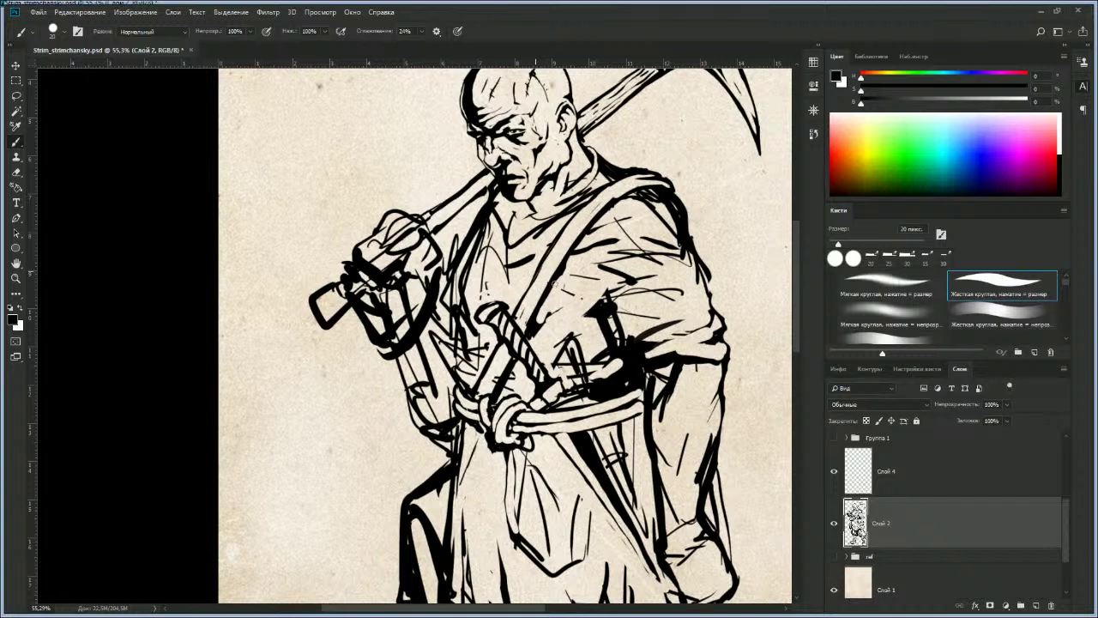
drag(606, 294, 567, 322)
drag(628, 287, 611, 299)
Step: Thicken the torso outline on the pickaxe-hand side from the neck to the waist, using 25 px and 40 px brush sizes
key(bracketright)
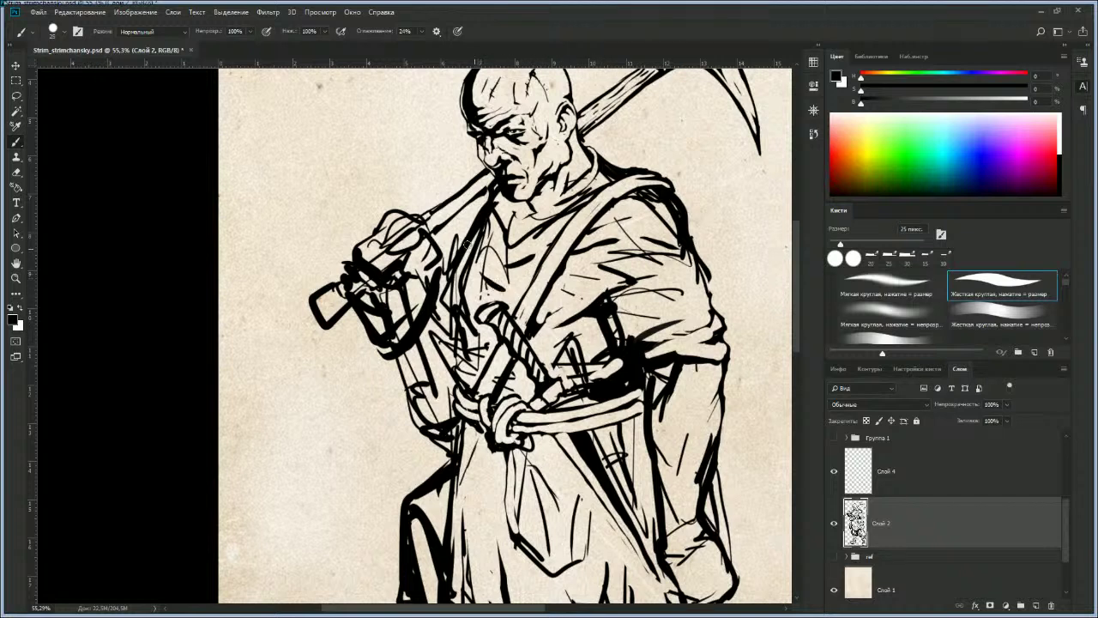
mouse_move(488, 195)
mouse_down()
mouse_move(465, 222)
mouse_move(444, 288)
mouse_up()
key(bracketright)
key(bracketright)
key(bracketright)
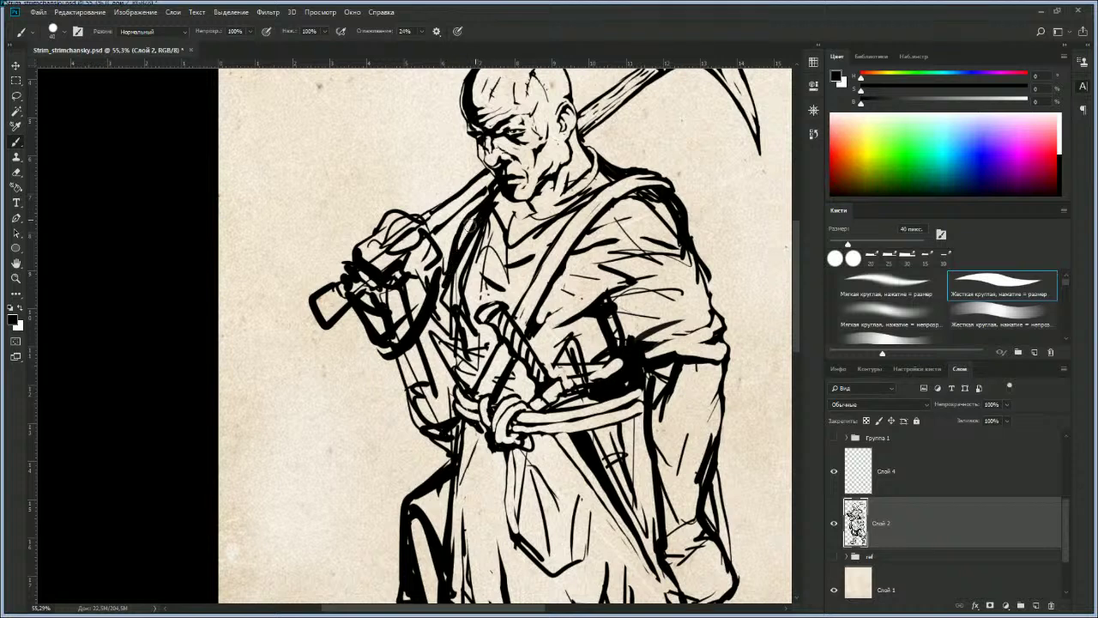
drag(457, 268, 453, 377)
Step: Erase the stray sketch lines along the torso edge below the pickaxe handle with a 35 to 45 px eraser
key(e)
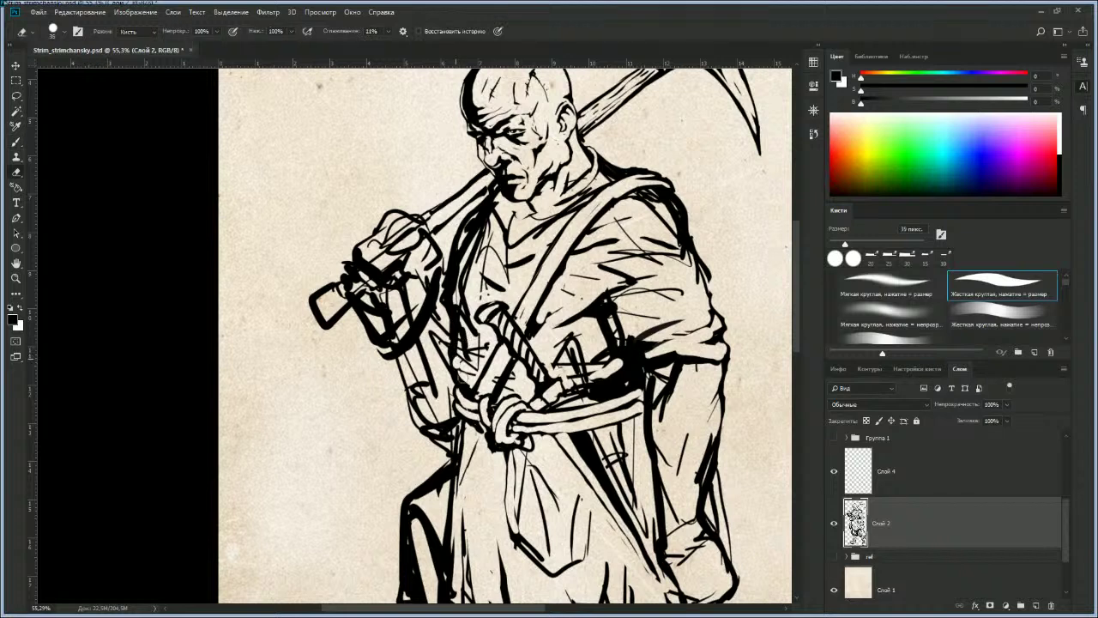
mouse_move(454, 324)
mouse_down()
mouse_move(466, 362)
mouse_move(456, 292)
mouse_move(472, 331)
mouse_up()
key(bracketright)
key(bracketright)
mouse_move(467, 263)
mouse_down()
mouse_move(479, 223)
mouse_move(475, 266)
mouse_up()
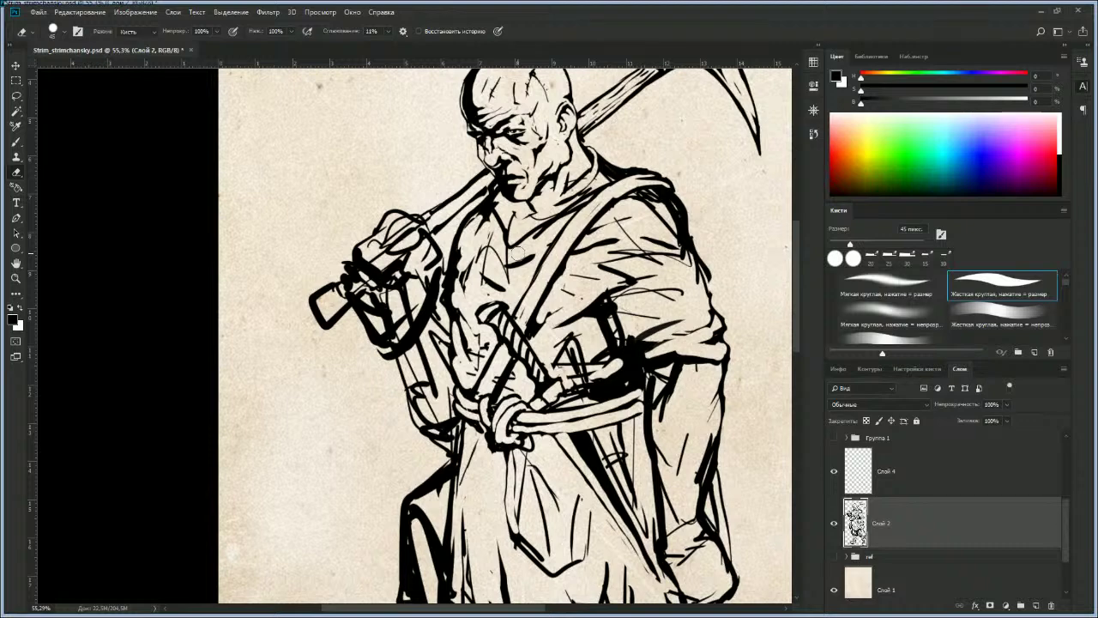
Step: Examine the inked figure as a whole down to the boots and up close around the head and chest
key(z)
drag(537, 249, 487, 507)
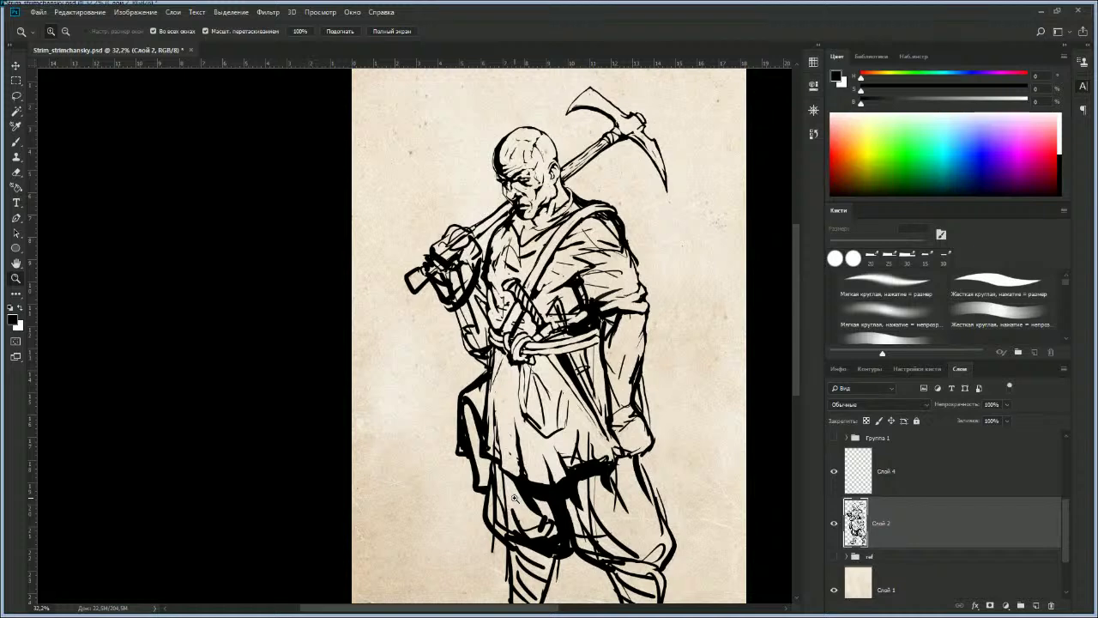
drag(515, 290, 471, 290)
drag(502, 395, 457, 353)
drag(487, 230, 537, 229)
drag(511, 300, 513, 185)
scroll(515, 183, down, 1)
scroll(515, 206, up, 3)
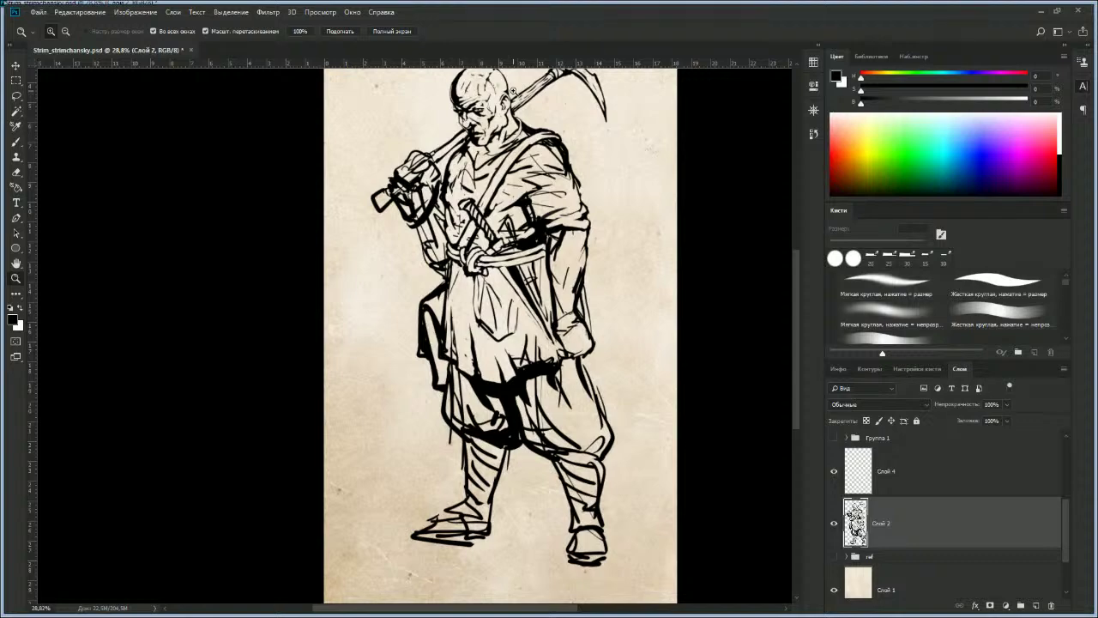
scroll(513, 90, up, 2)
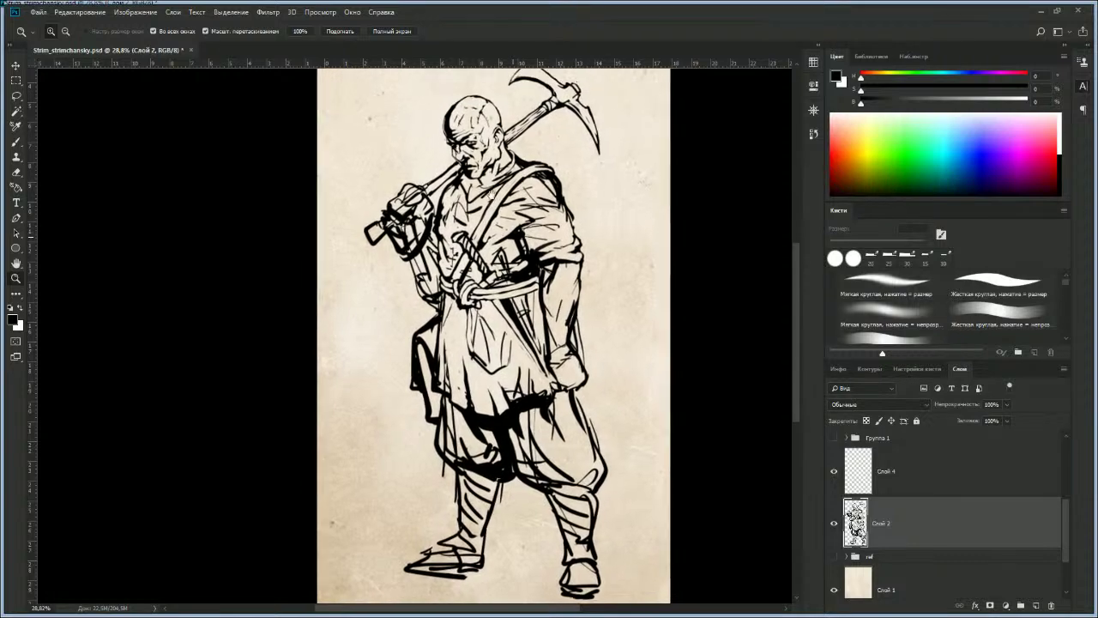
scroll(514, 172, down, 1)
scroll(498, 163, up, 2)
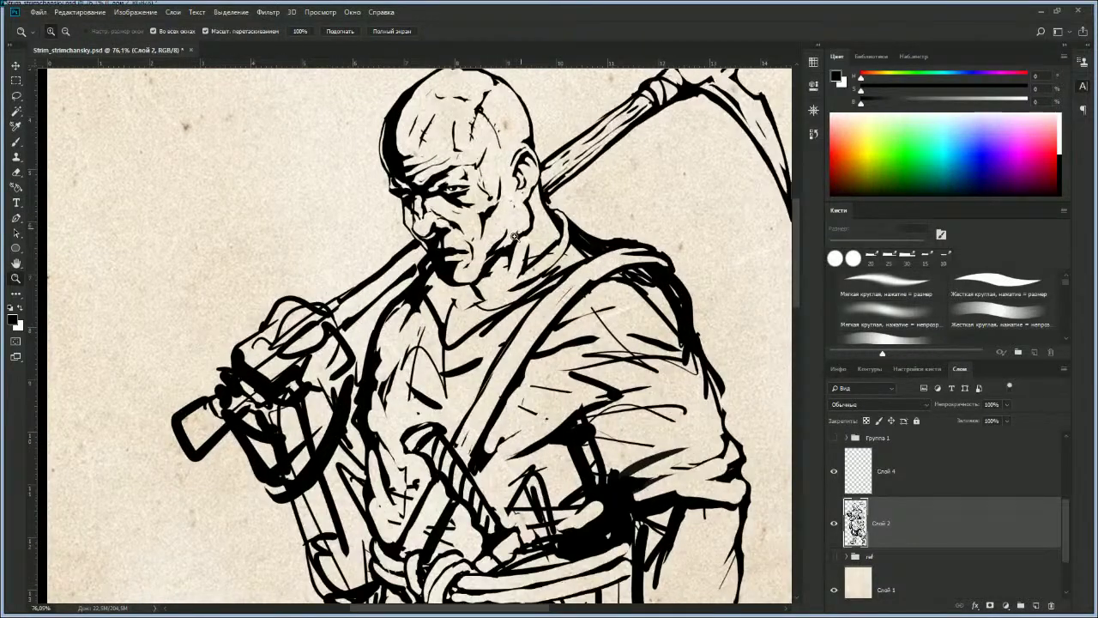
scroll(487, 186, down, 2)
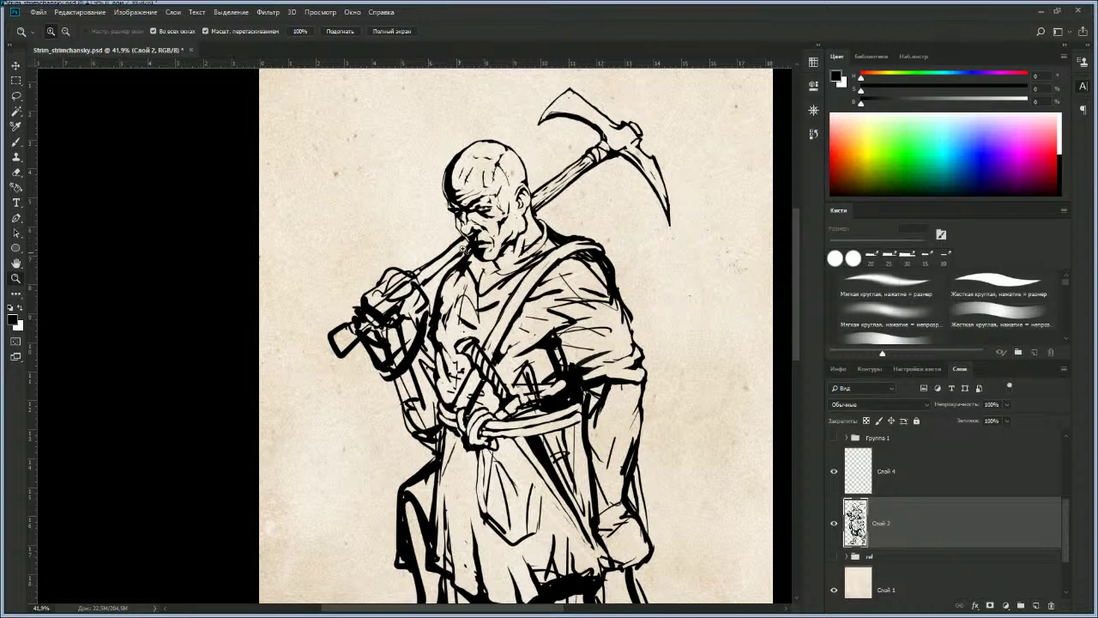
Step: Rework the pickaxe handle between the fist and the chin, alternating a 35 px eraser with a 25 px brush
key(b)
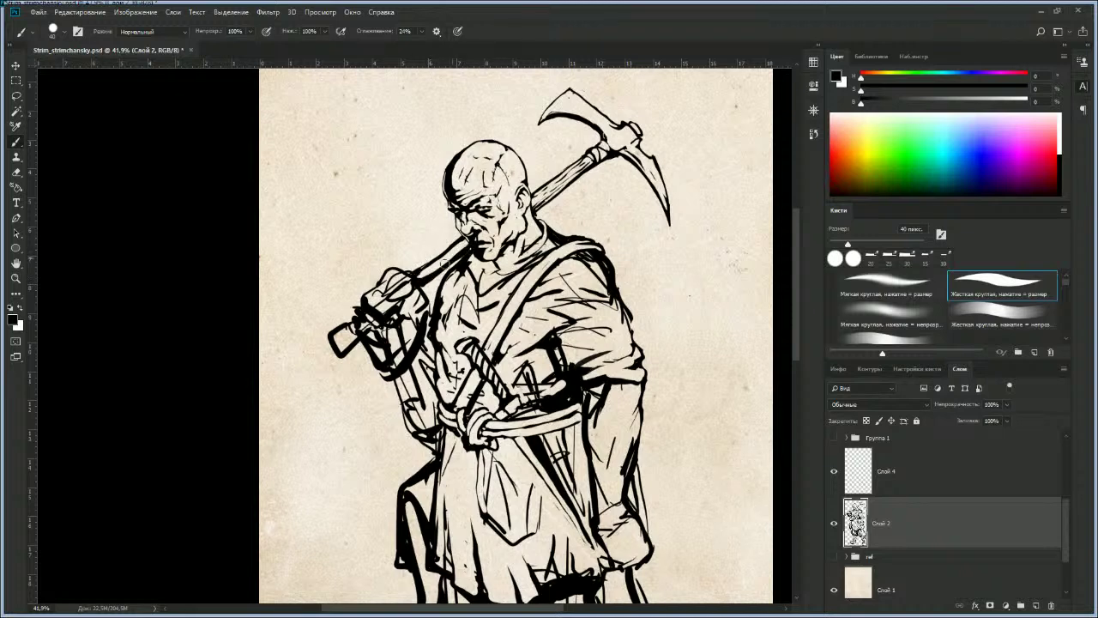
key(e)
key(bracketleft)
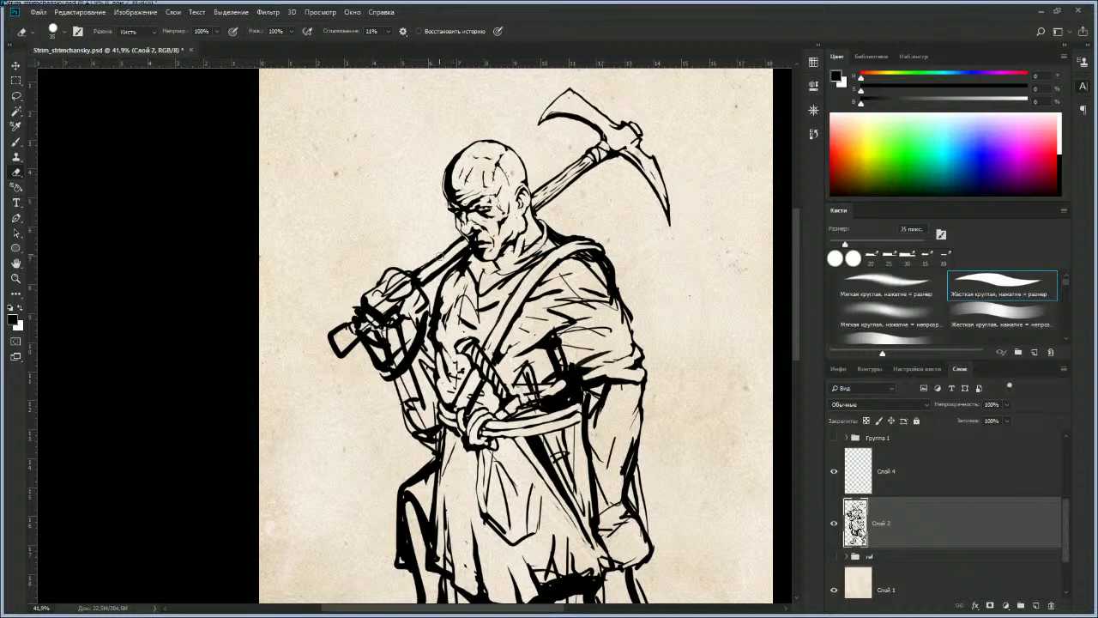
key(b)
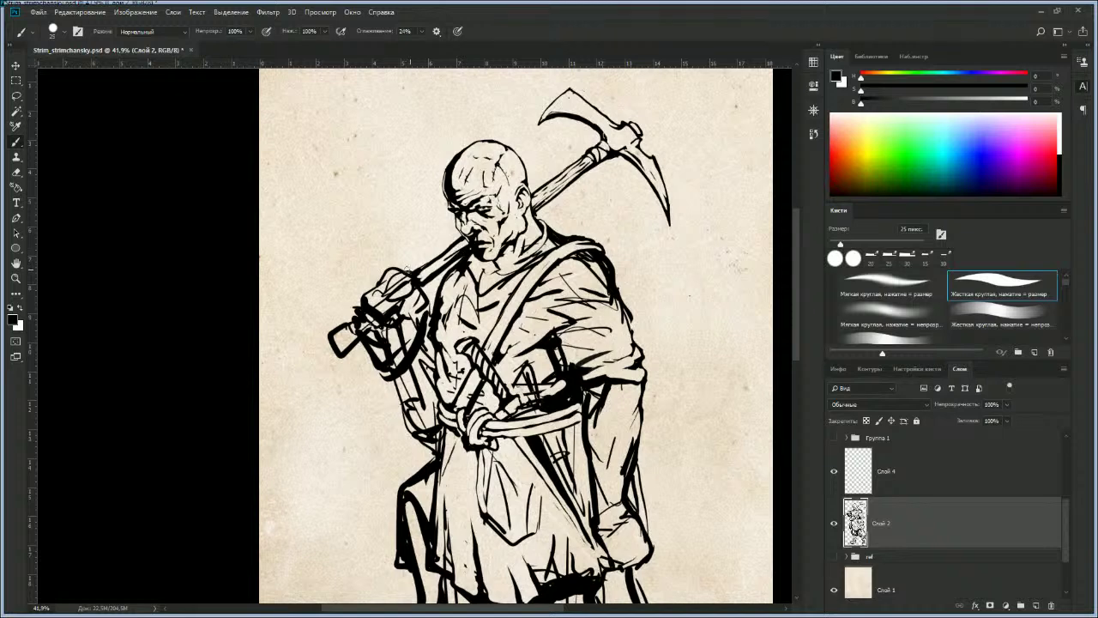
key(e)
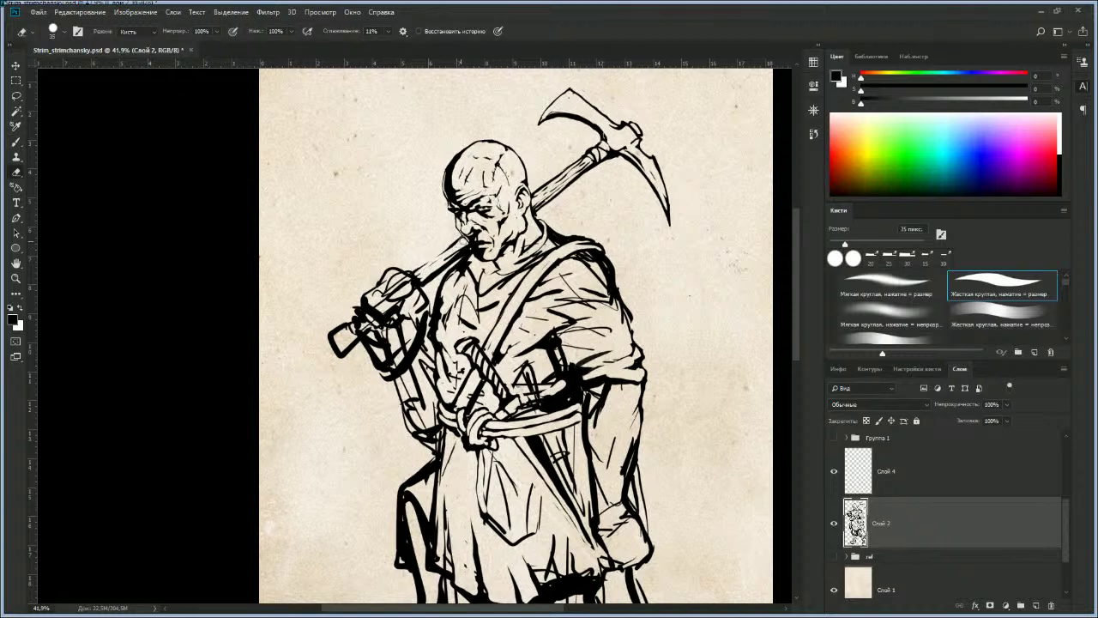
key(b)
drag(412, 272, 463, 237)
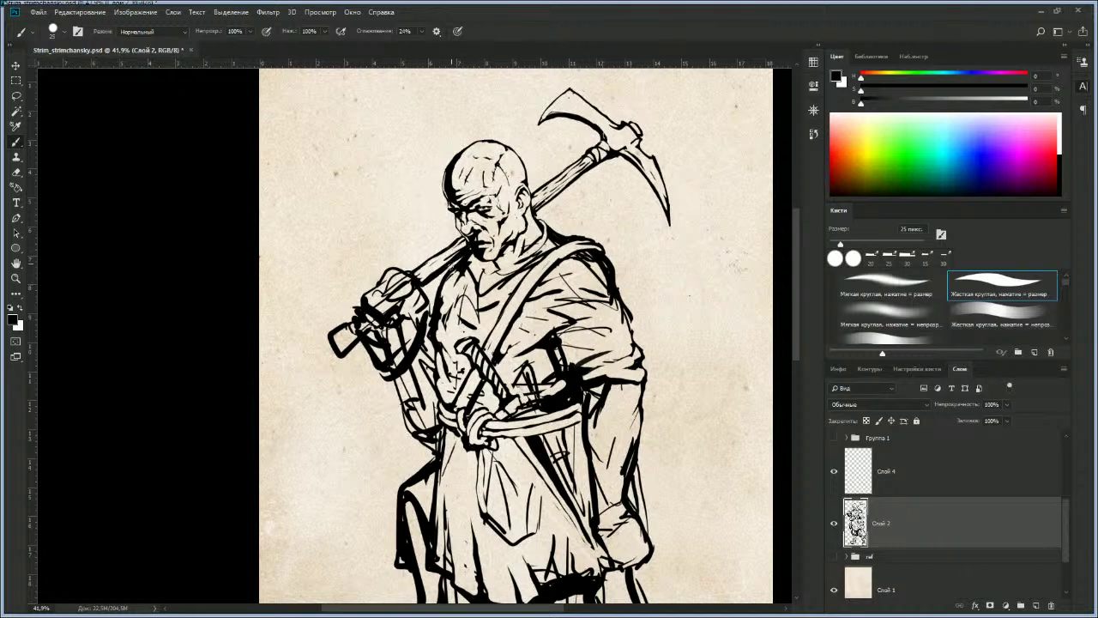
Step: Erase the overlapping lines on the gripping fist with a 35 to 45 px eraser and redraw its contour with a 25 px brush
key(e)
key(bracketright)
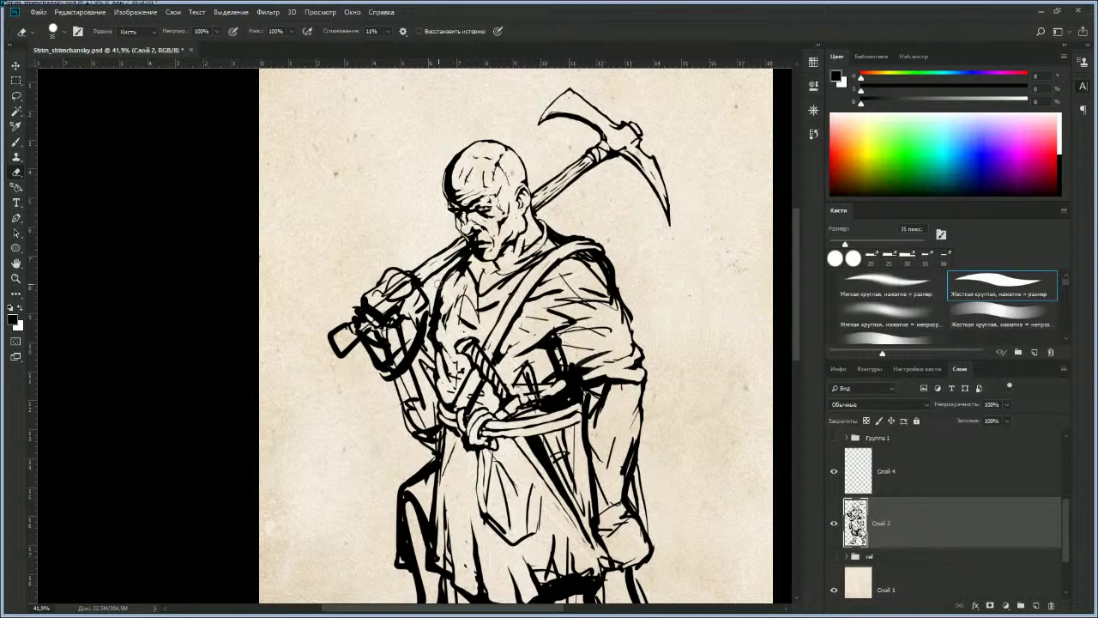
drag(426, 291, 429, 307)
key(bracketright)
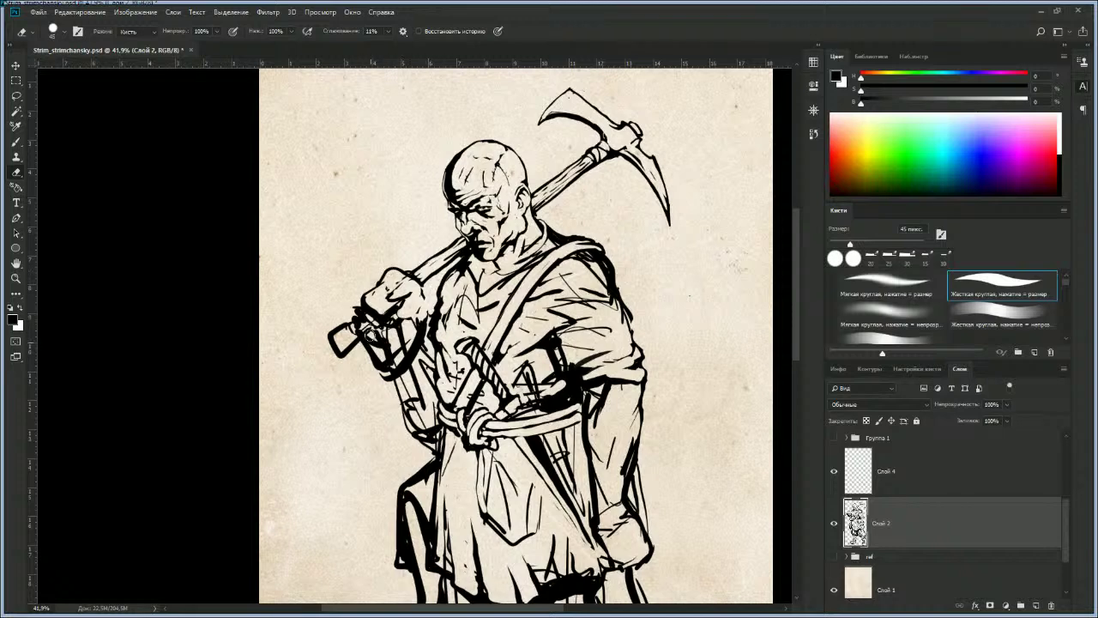
key(b)
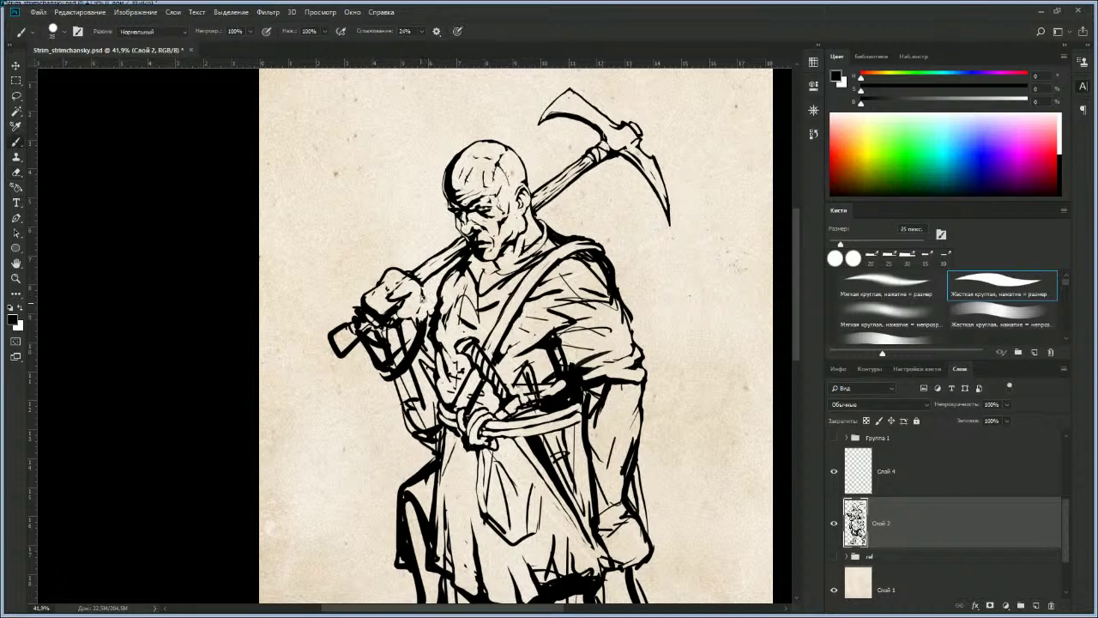
key(bracketleft)
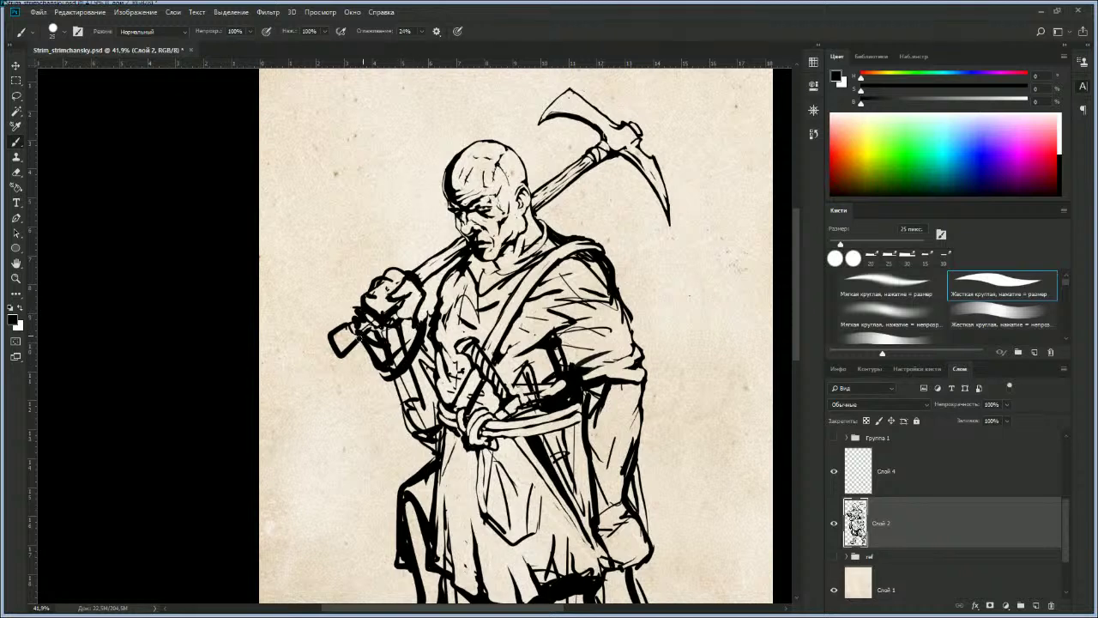
Step: Thin the heavy outline around the handle's butt end with a 45 px eraser
key(bracketright)
key(bracketright)
key(e)
mouse_move(338, 341)
mouse_down()
mouse_move(340, 321)
mouse_move(332, 348)
mouse_up()
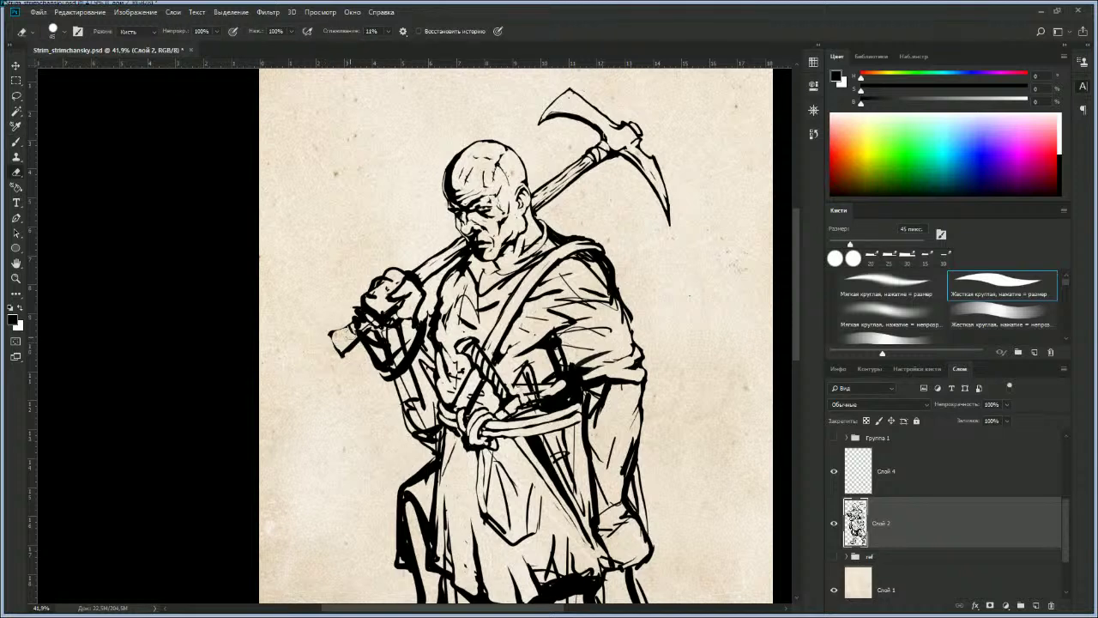
Step: Draw a rounded contour hanging below the fist with a 35 px brush and erase the old lines inside it at 45 px
key(b)
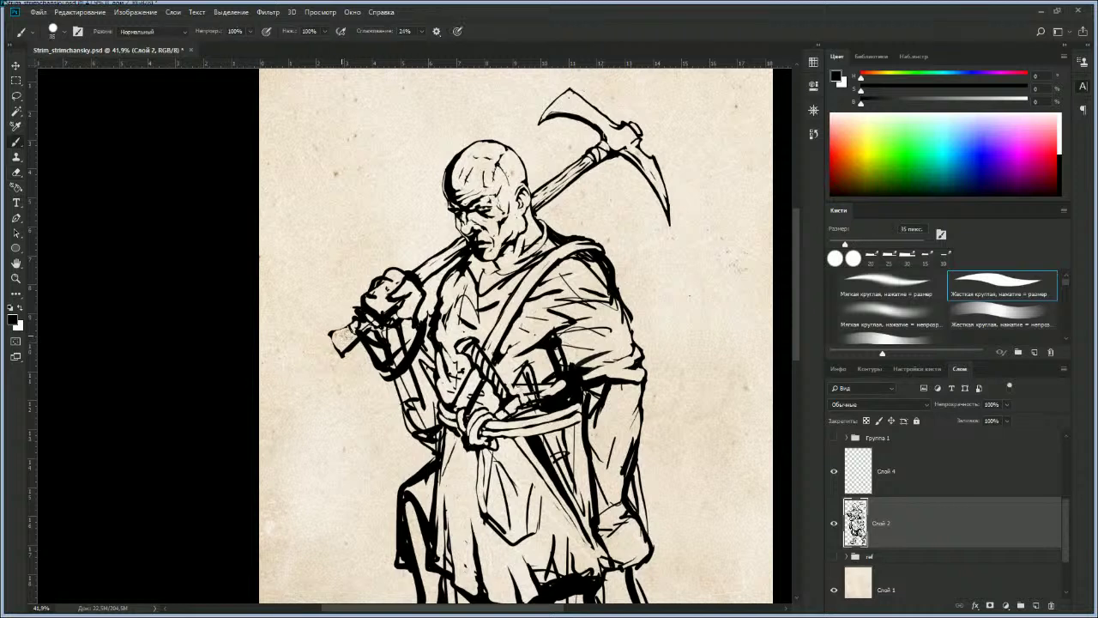
mouse_move(343, 339)
mouse_down()
mouse_move(358, 378)
mouse_move(391, 367)
mouse_up()
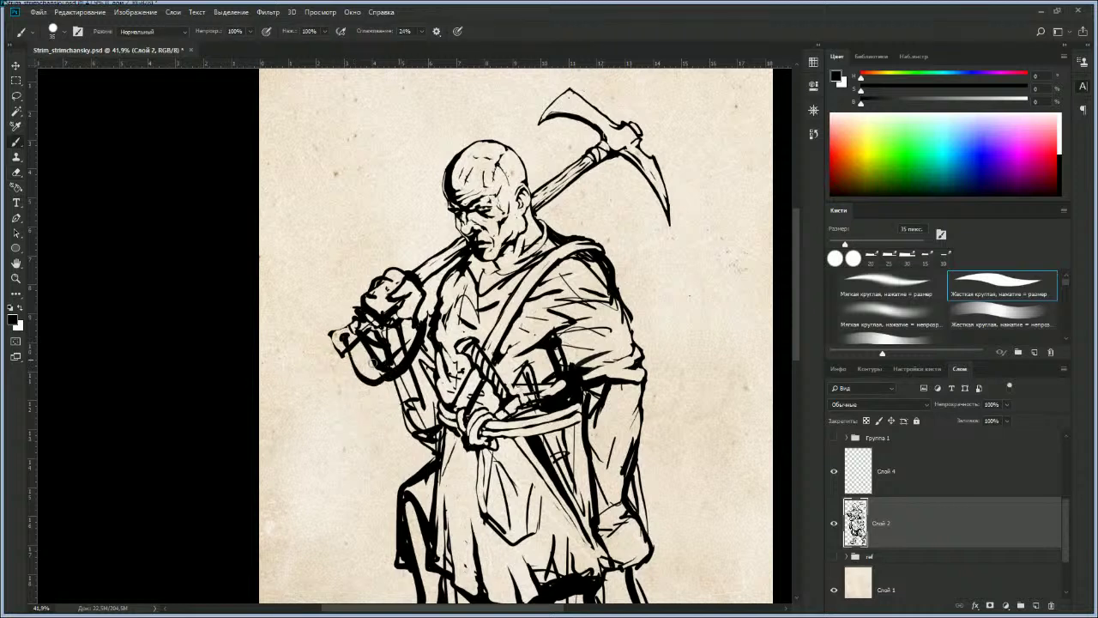
drag(347, 338, 386, 384)
key(e)
mouse_move(367, 338)
mouse_down()
mouse_move(378, 368)
mouse_move(429, 323)
mouse_move(374, 378)
mouse_move(348, 340)
mouse_move(374, 382)
mouse_move(408, 362)
mouse_move(424, 326)
mouse_move(395, 373)
mouse_move(423, 322)
mouse_move(416, 276)
mouse_move(418, 294)
mouse_up()
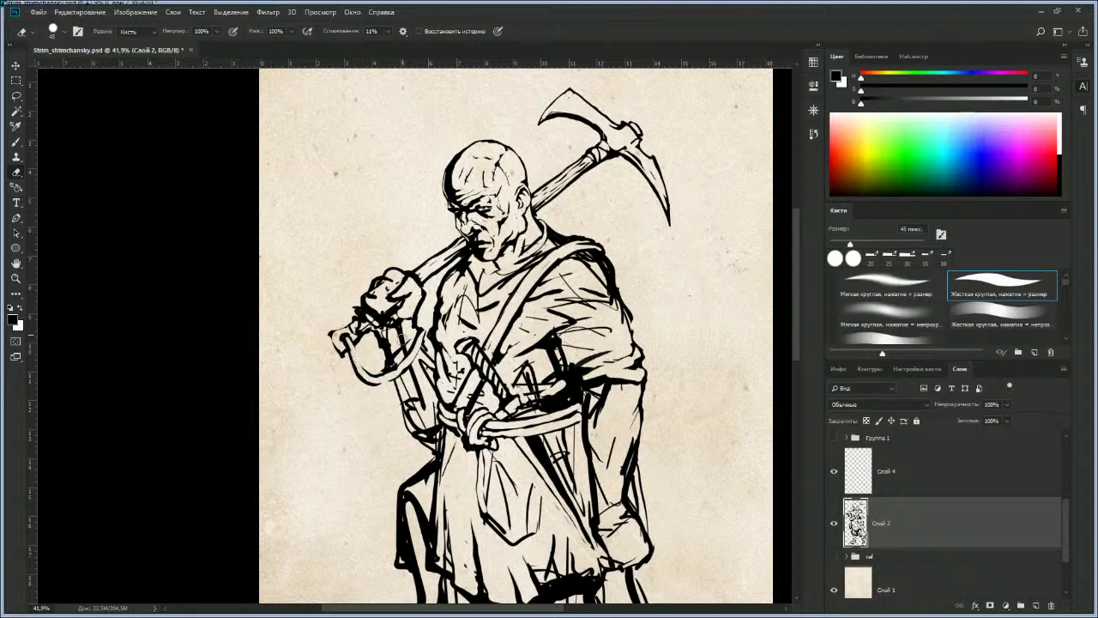
Step: Draw the forearm's outer contour below the fist with a 35 px brush and refine the line inside it at 30 px
key(b)
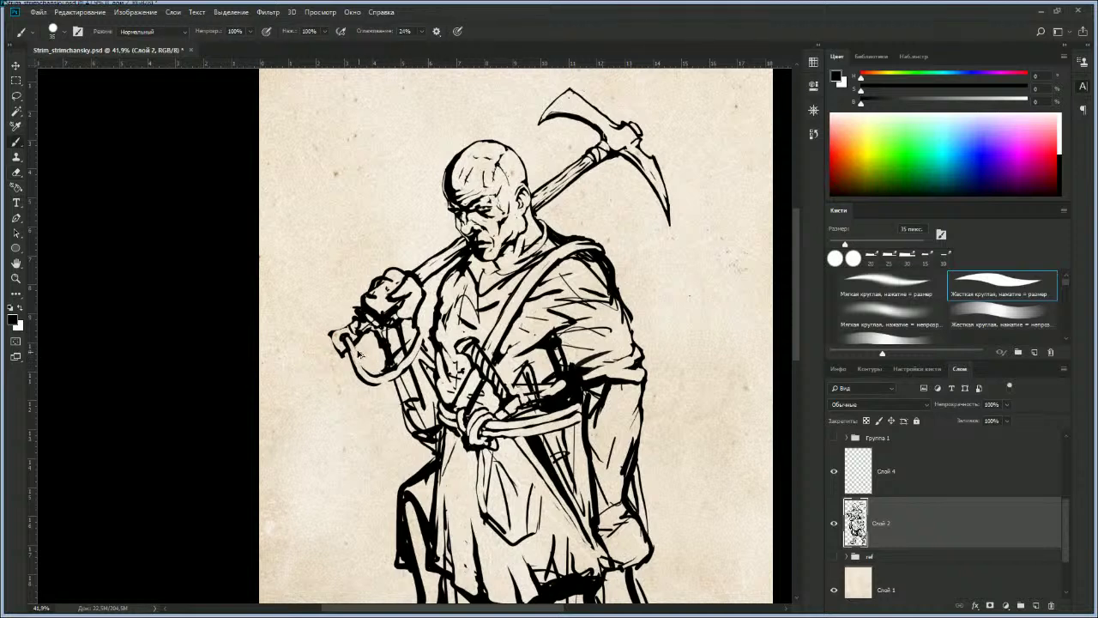
mouse_move(343, 350)
mouse_down()
mouse_move(369, 406)
mouse_move(402, 404)
mouse_up()
key(ctrl+z)
mouse_move(345, 353)
mouse_down()
mouse_move(376, 412)
mouse_move(395, 422)
mouse_up()
drag(343, 351, 392, 420)
key(e)
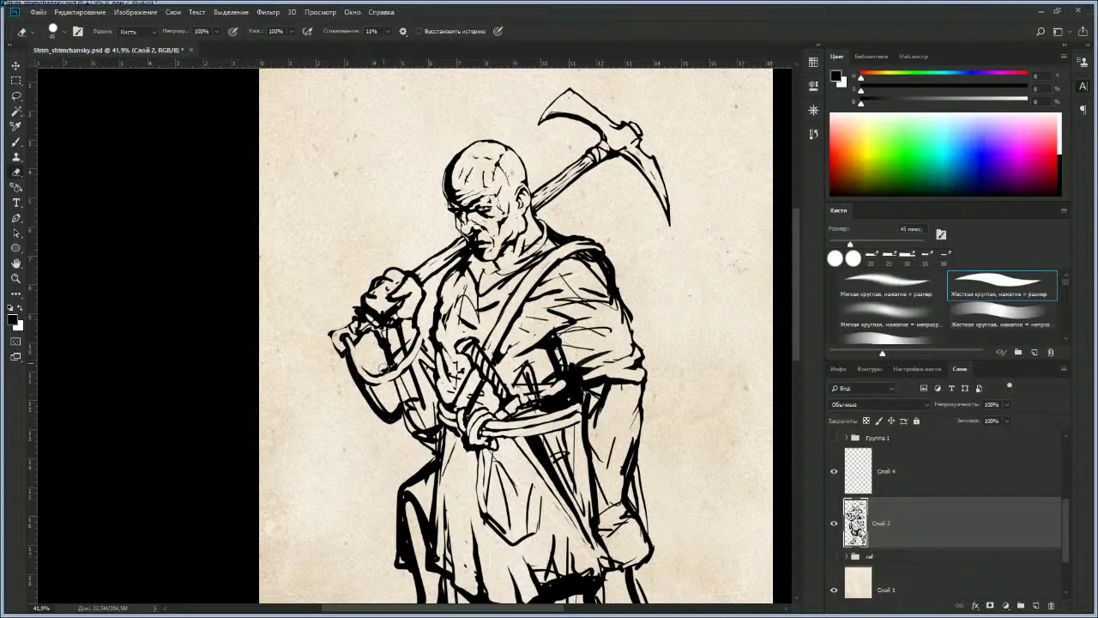
key(b)
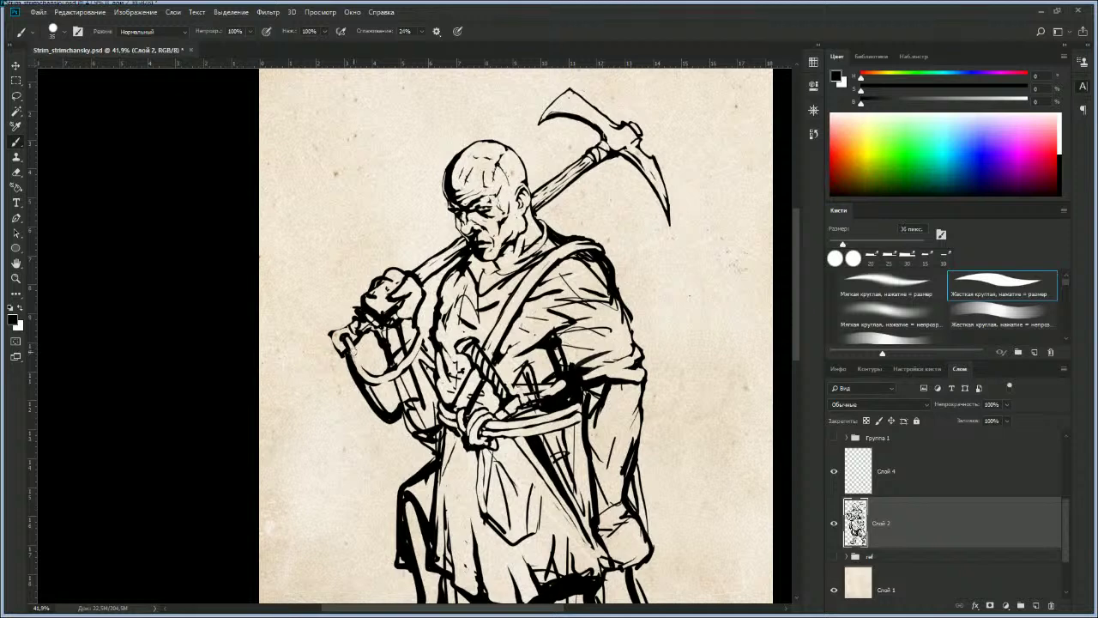
drag(352, 344, 378, 382)
Step: Separate the fingers of the gripping fist and clean the lines beneath it with a 45 px eraser
key(bracketright)
key(e)
mouse_move(381, 283)
mouse_down()
mouse_move(400, 298)
mouse_move(378, 311)
mouse_move(386, 324)
mouse_move(369, 293)
mouse_move(390, 302)
mouse_up()
key(b)
key(e)
key(b)
key(e)
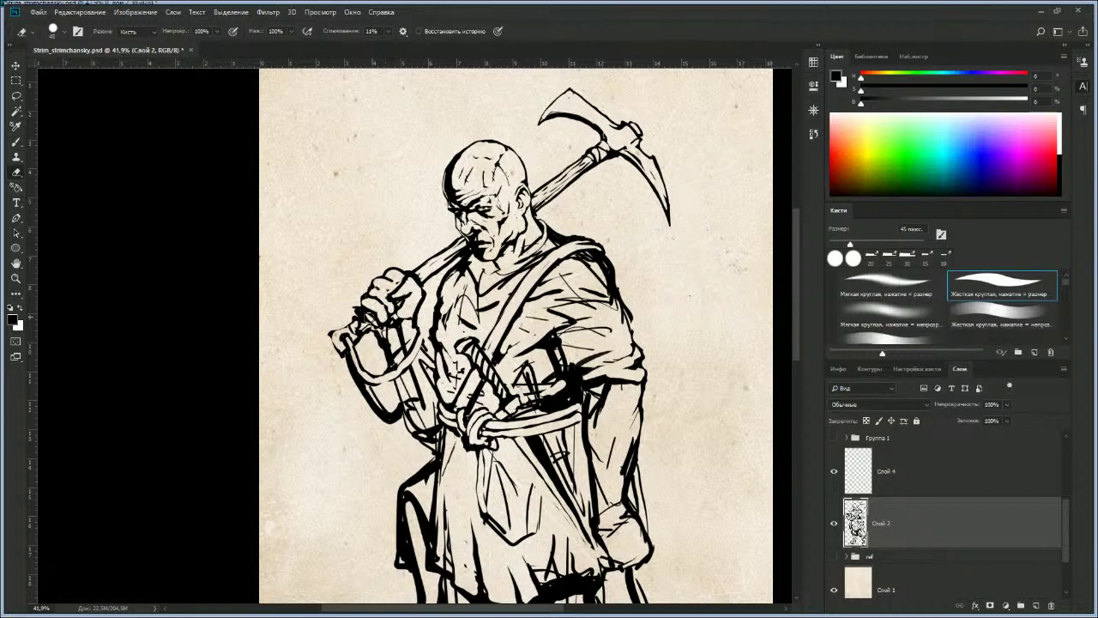
drag(354, 305, 348, 317)
key(b)
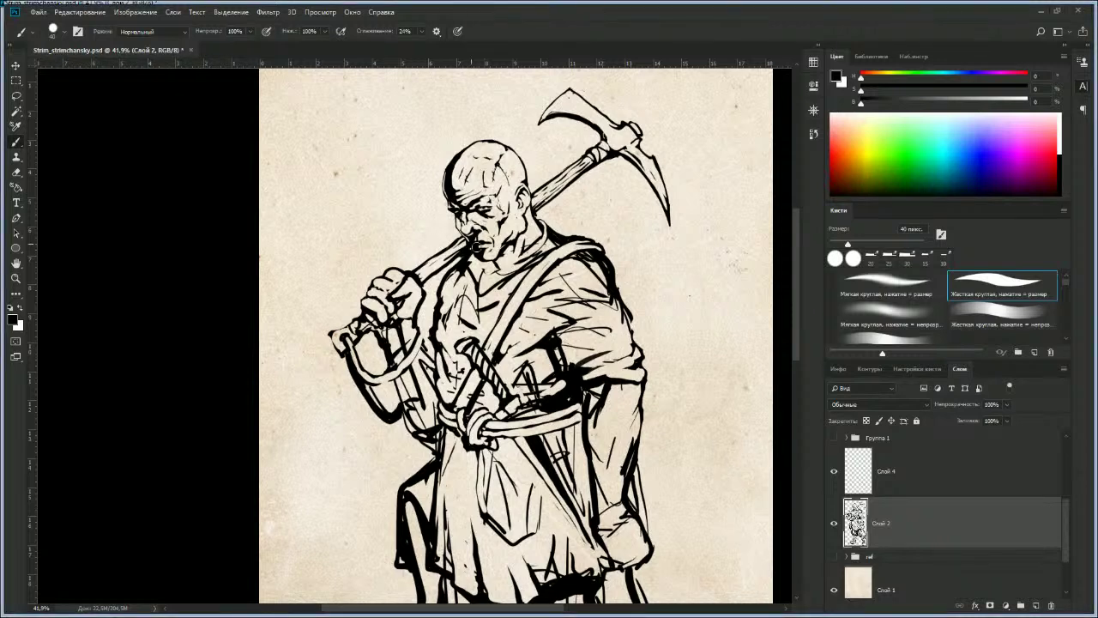
Step: Erase part of the scalp line at 40 px, redraw the upper forehead crease, and cut into the temple shadow with a 15 px eraser
key(z)
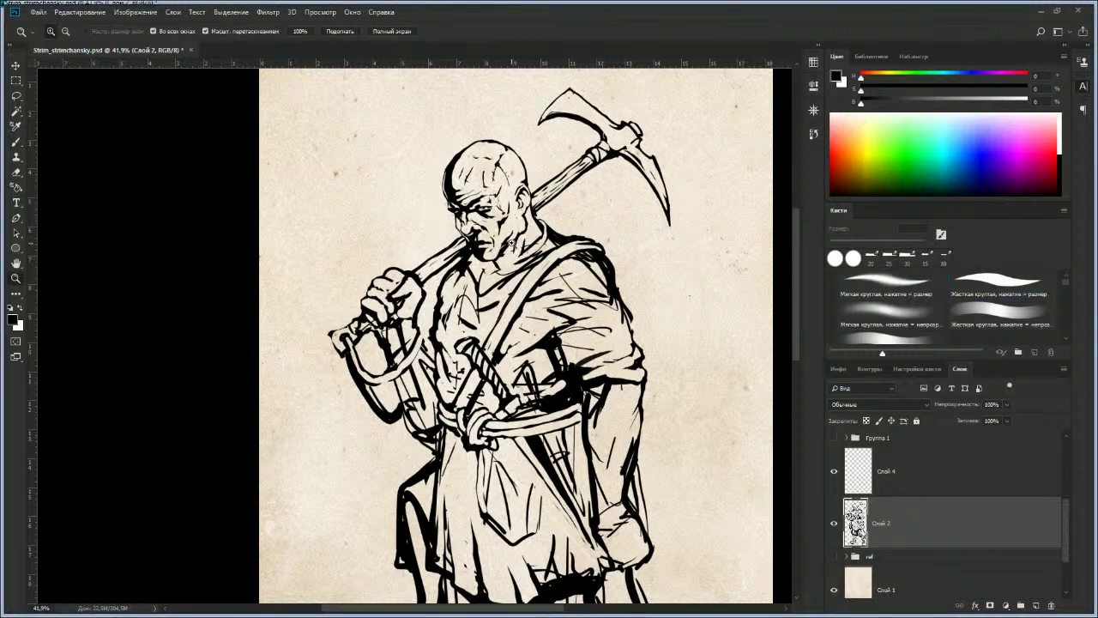
drag(501, 255, 492, 209)
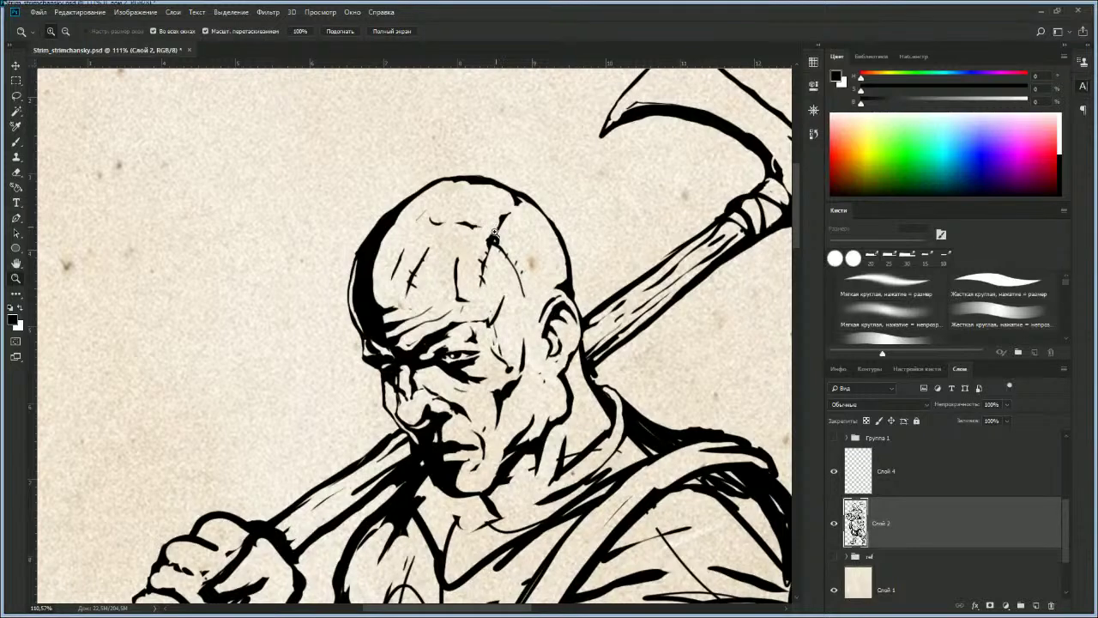
key(e)
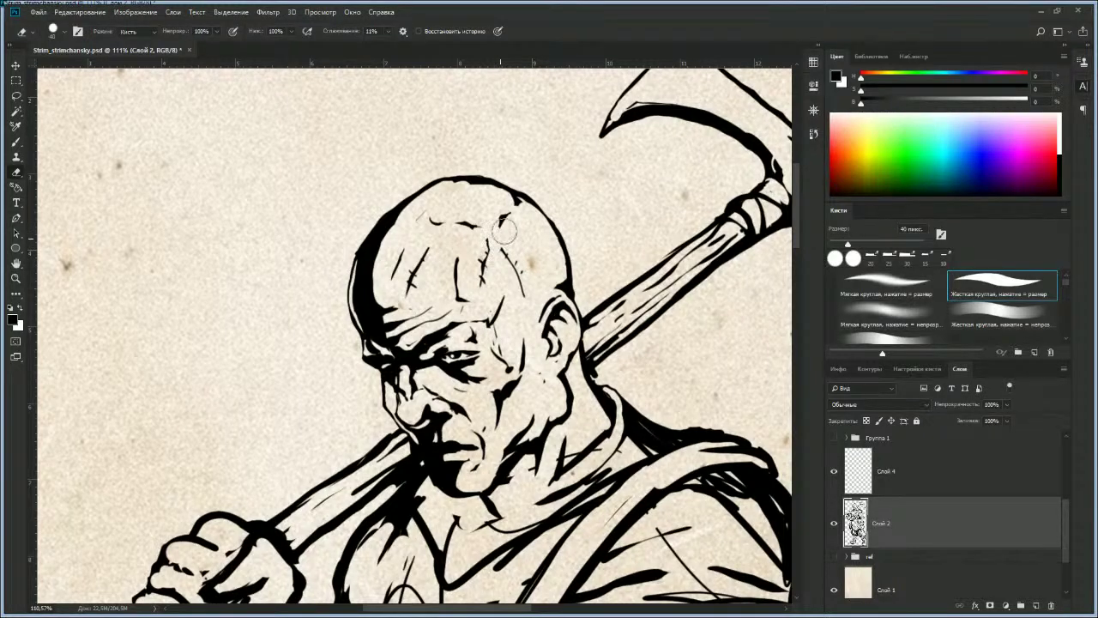
key(b)
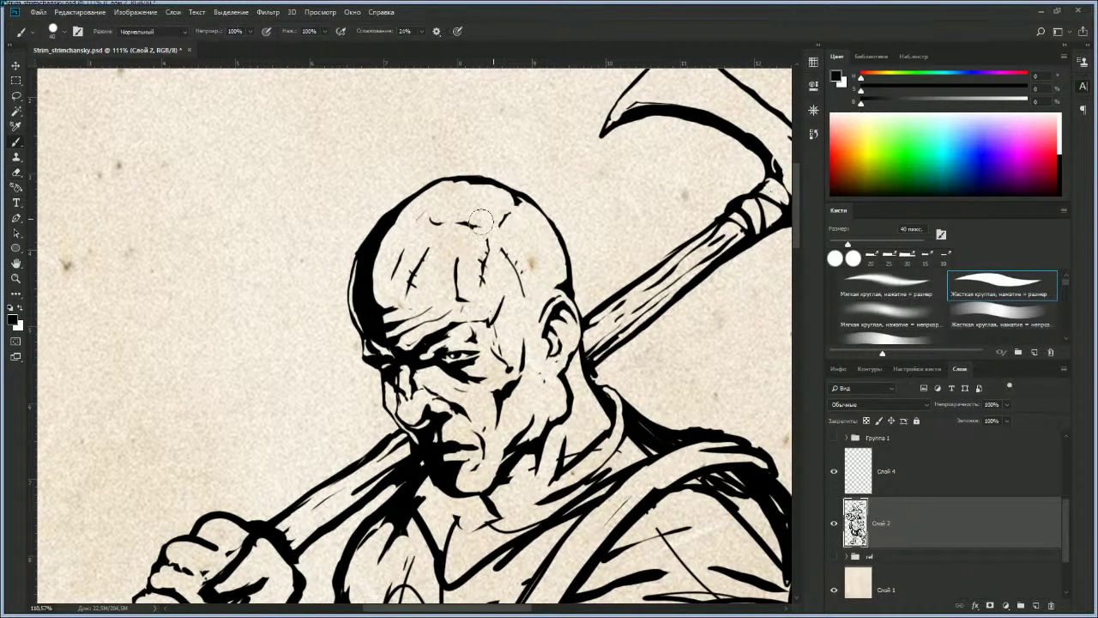
key([)
key([)
key([)
mouse_move(432, 217)
mouse_down()
mouse_move(447, 189)
mouse_move(439, 223)
mouse_move(455, 222)
mouse_up()
key(e)
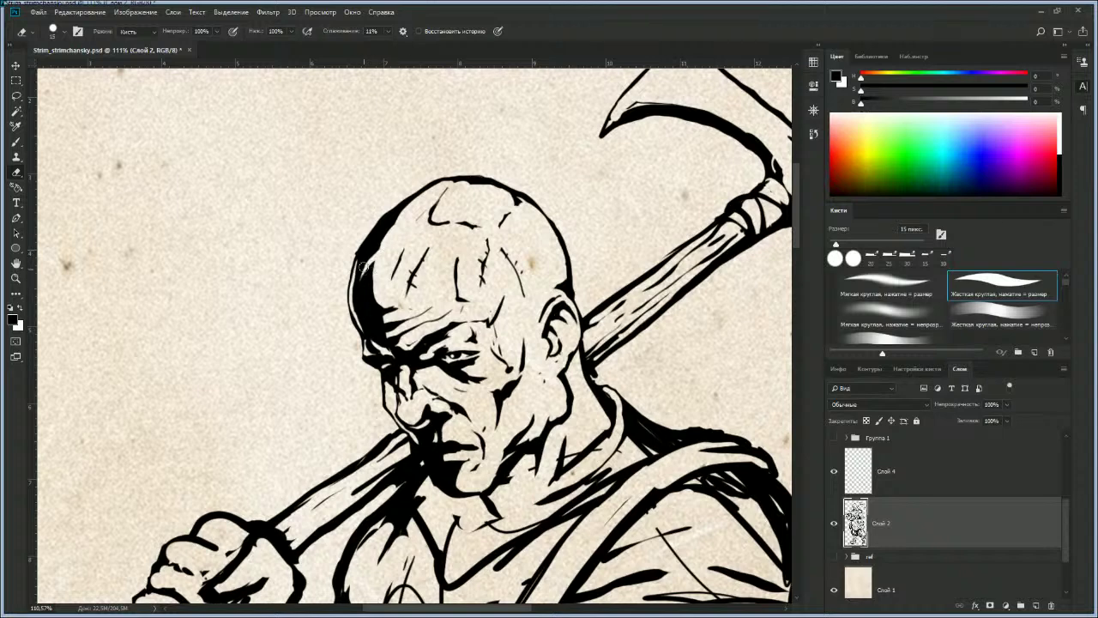
drag(369, 253, 379, 247)
Step: Refine the cheek fold under the eye with a 20 px eraser and 25 px brush, and lighten the lips at 15 px
drag(459, 313, 447, 248)
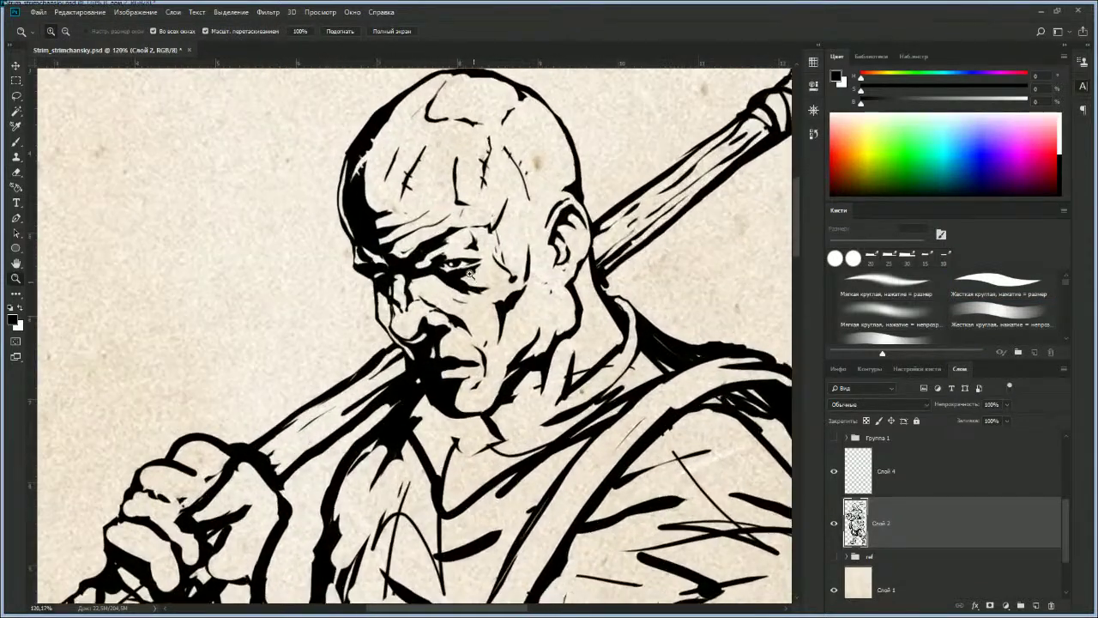
key(e)
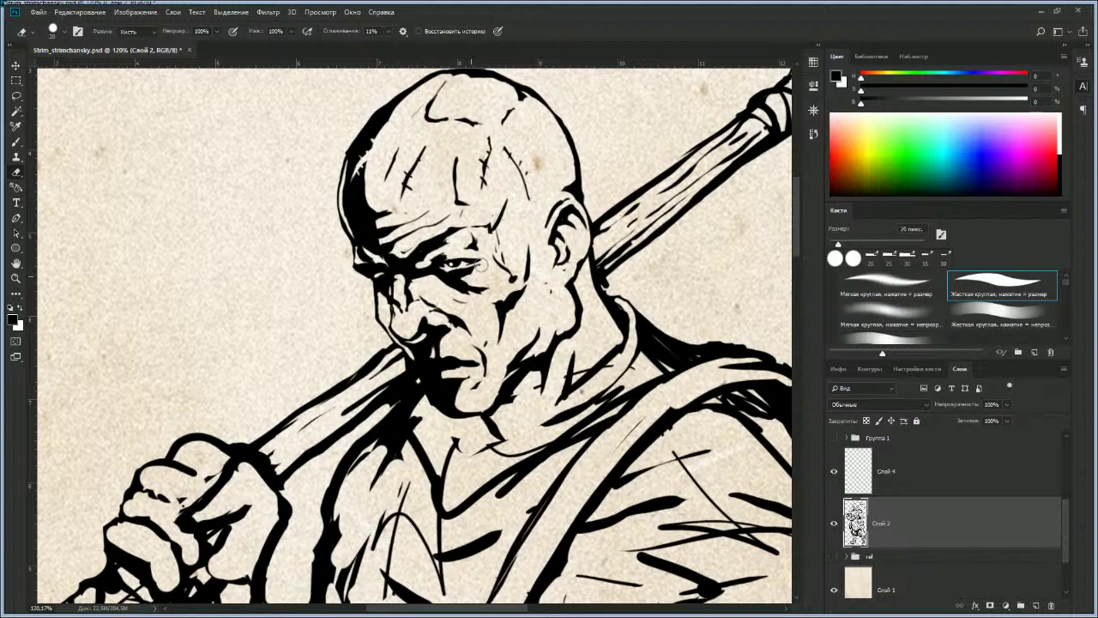
drag(466, 278, 484, 287)
key(b)
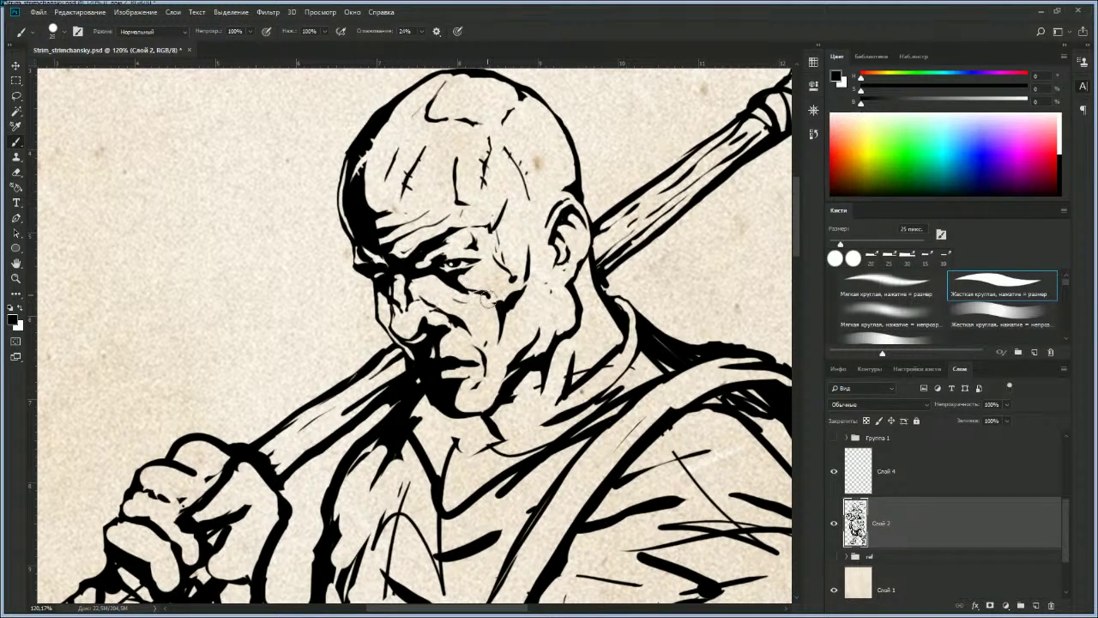
drag(458, 286, 474, 300)
key(e)
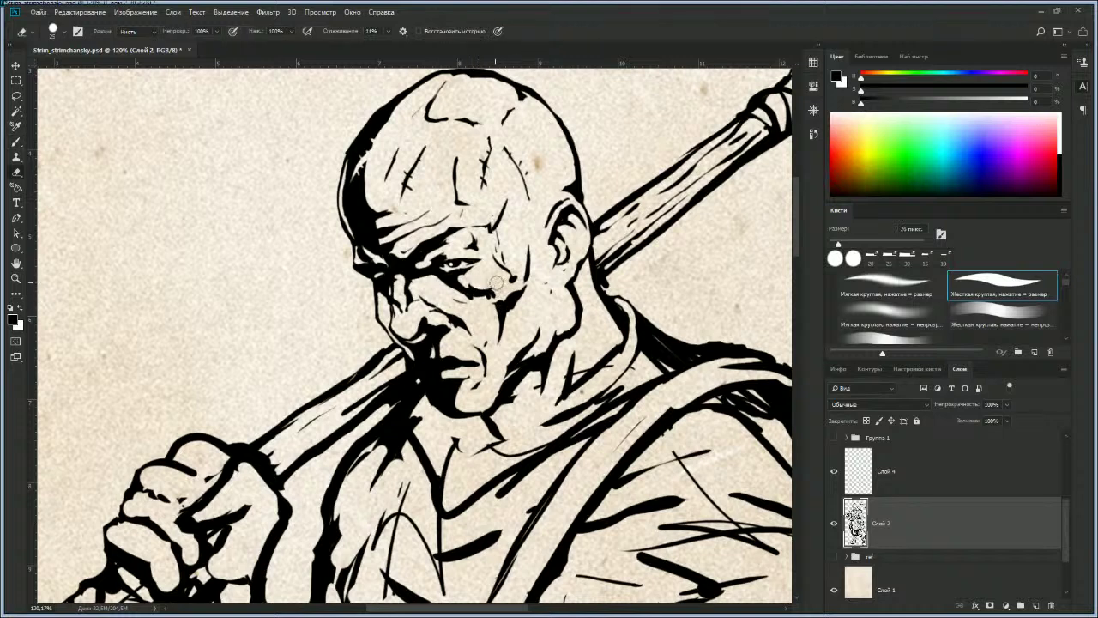
key([)
mouse_move(487, 304)
mouse_down()
mouse_move(516, 293)
mouse_move(509, 312)
mouse_up()
key(bracketleft)
mouse_move(436, 379)
mouse_down()
mouse_move(468, 376)
mouse_move(453, 375)
mouse_up()
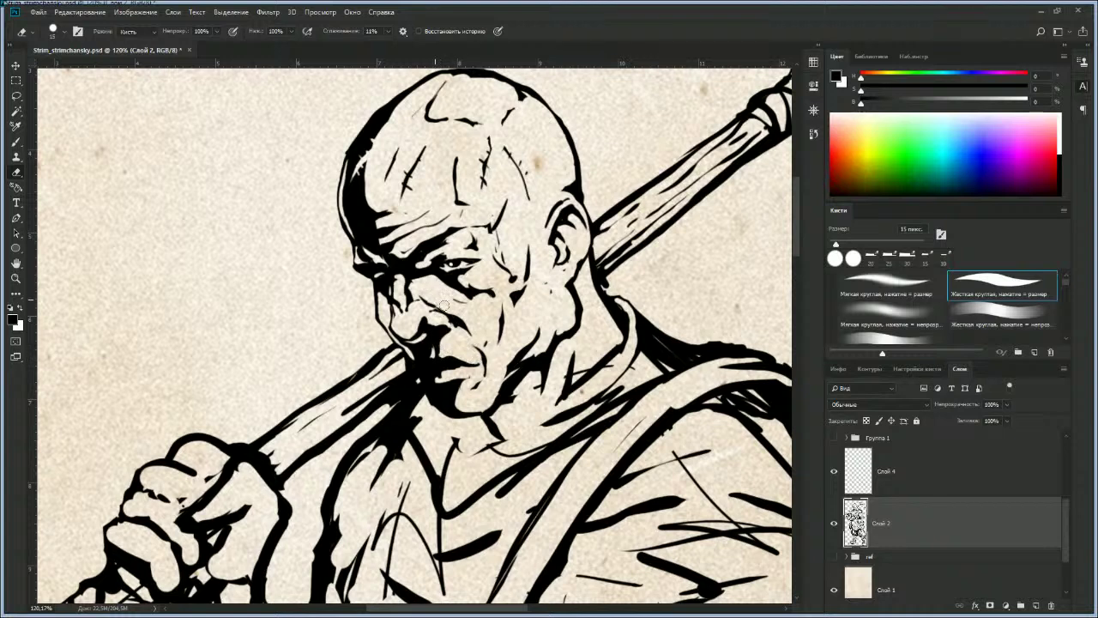
Step: Refine the nose and eye details, alternating a 10 px brush with a 15 px eraser
key(b)
key(bracketleft)
key(bracketleft)
key(bracketleft)
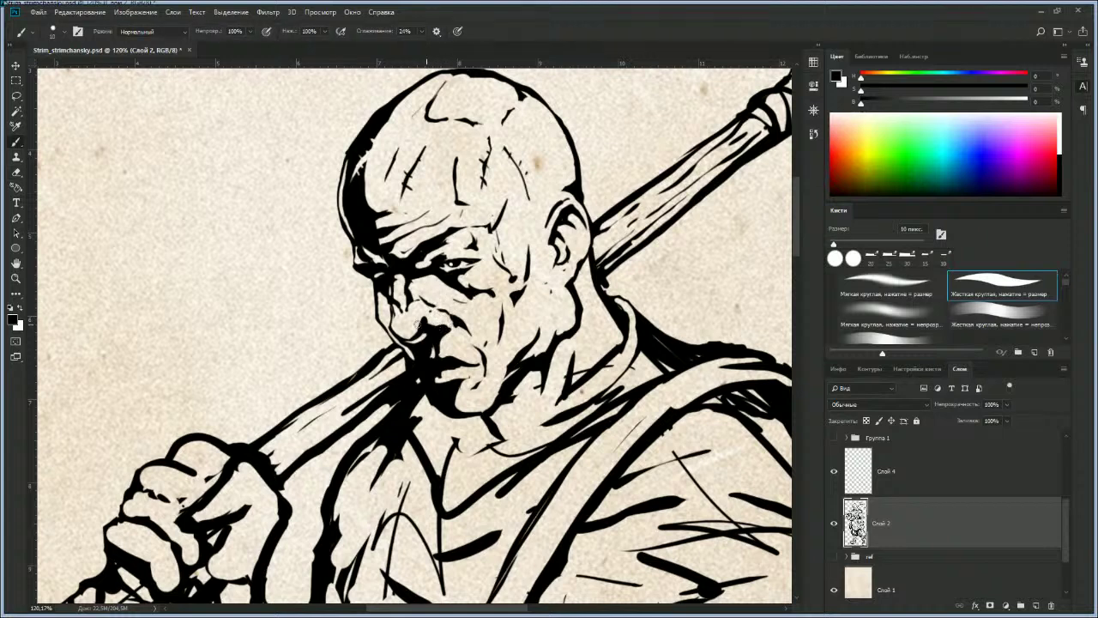
key(e)
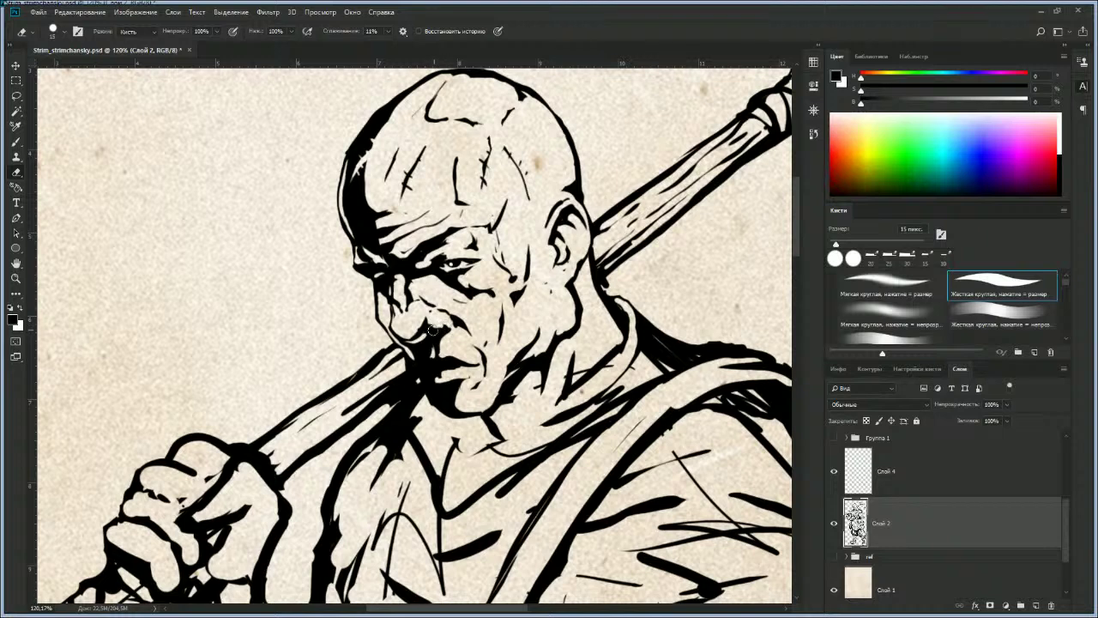
key(b)
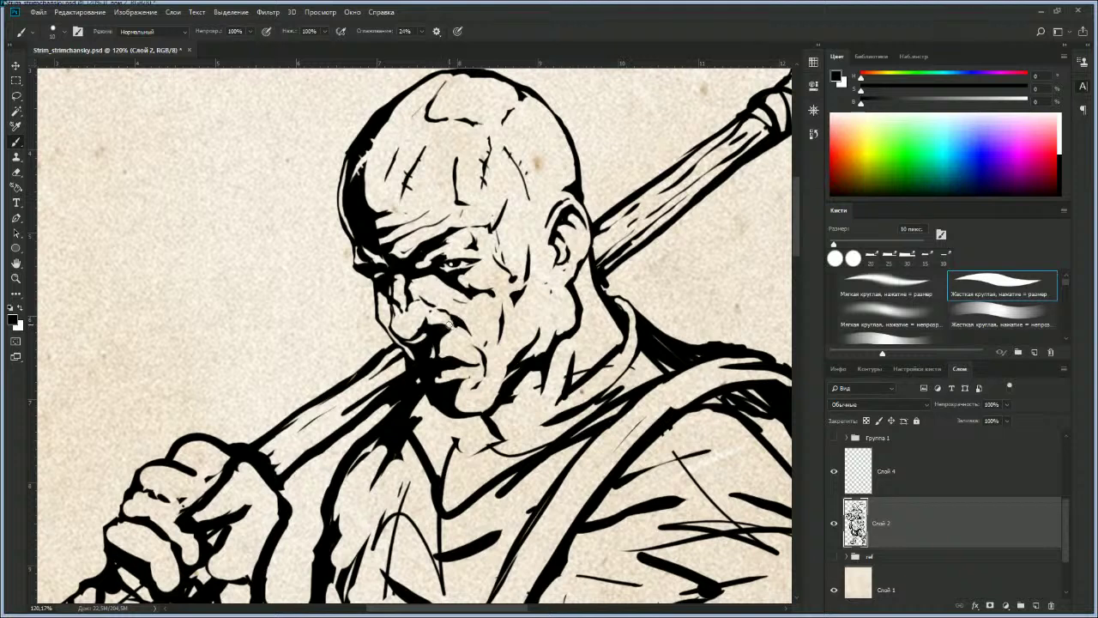
key(e)
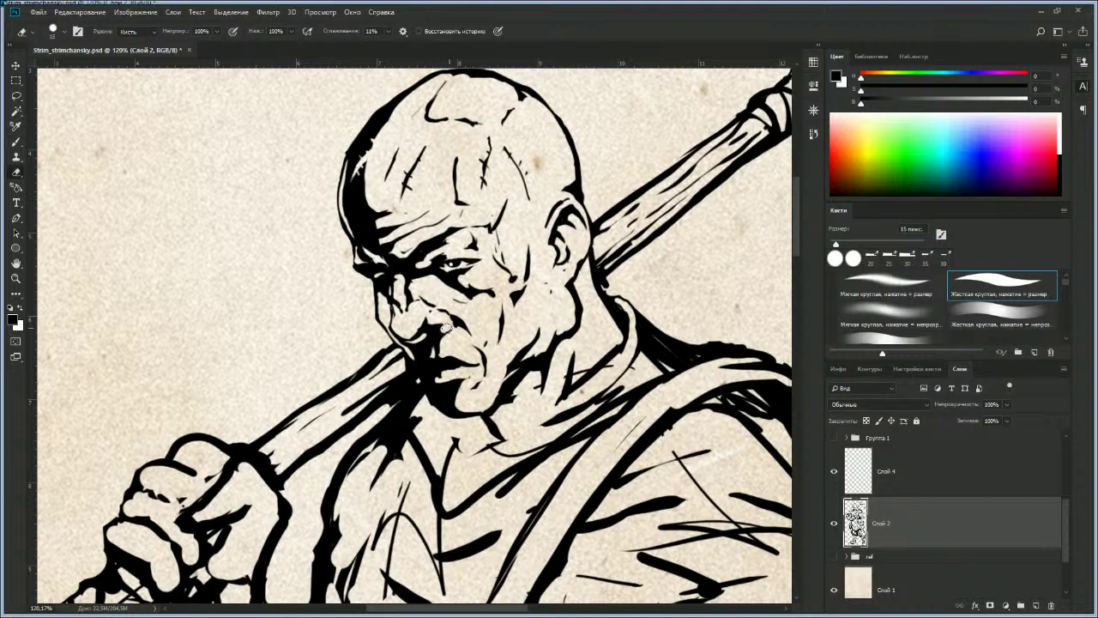
key(b)
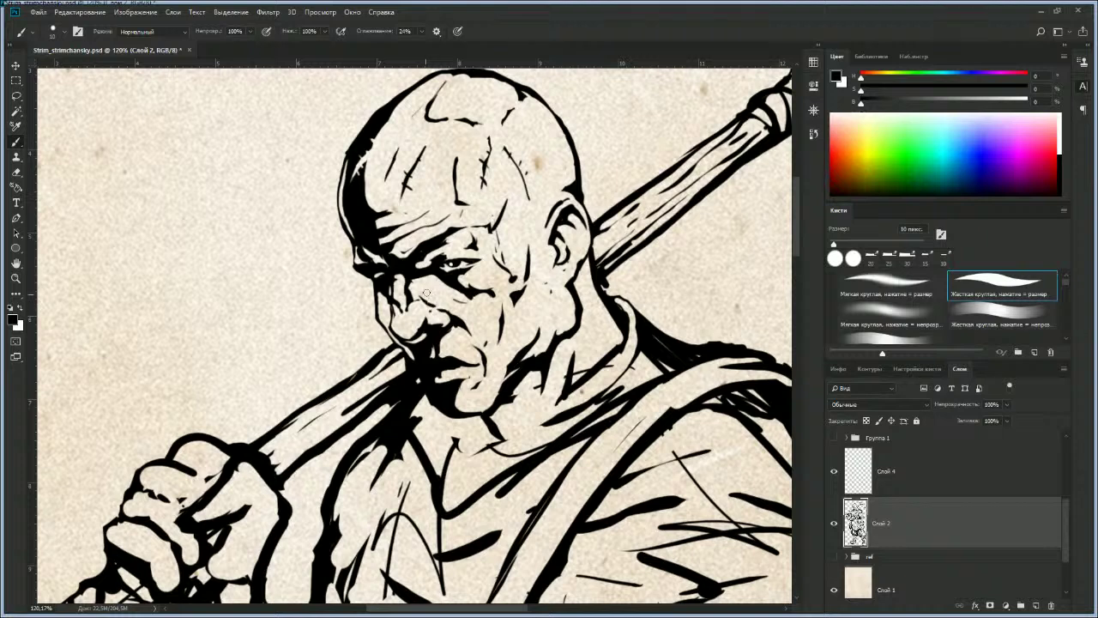
key(e)
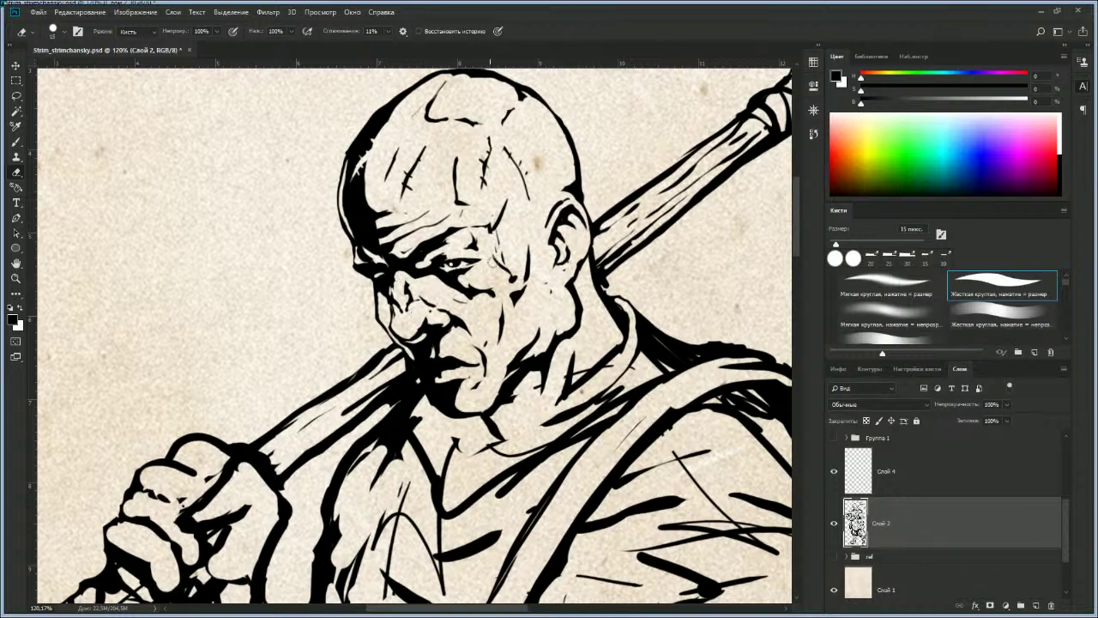
key(b)
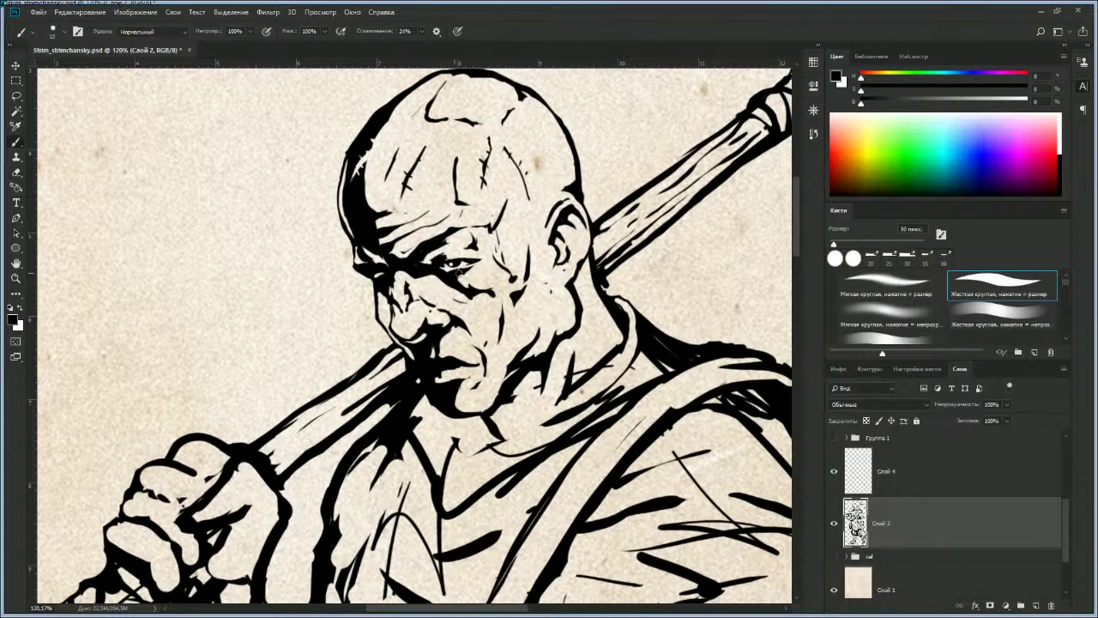
Step: Add rope detailing to the cord hanging from the belt knot and a tunic fold beside it with a 15 px brush
key(z)
mouse_move(456, 335)
mouse_down()
mouse_move(412, 334)
mouse_move(411, 313)
mouse_move(470, 321)
mouse_up()
click(471, 320)
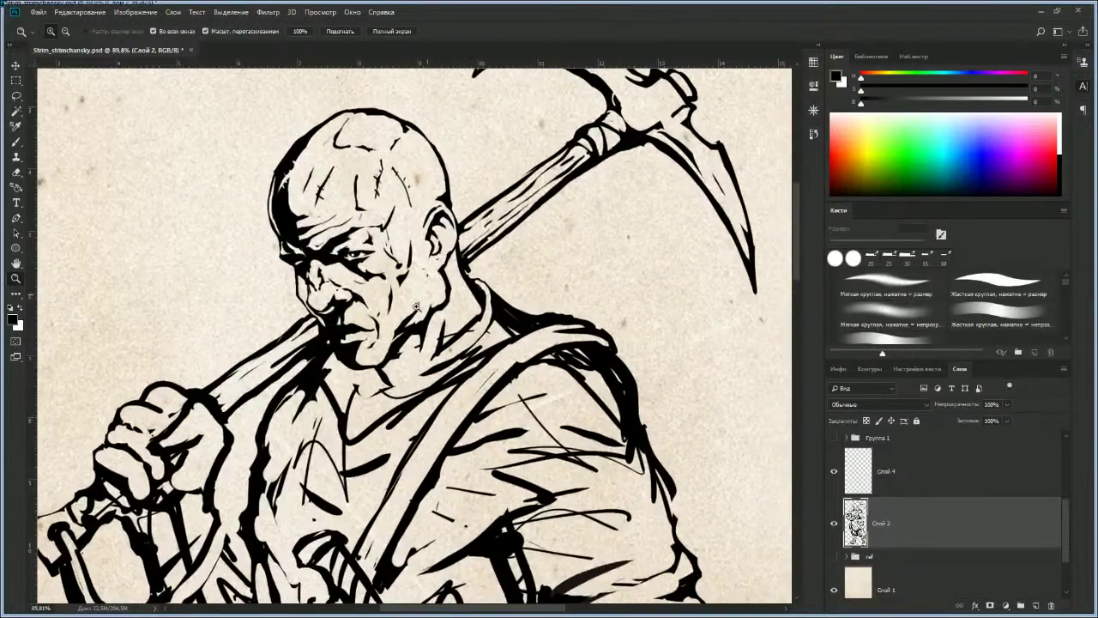
key(b)
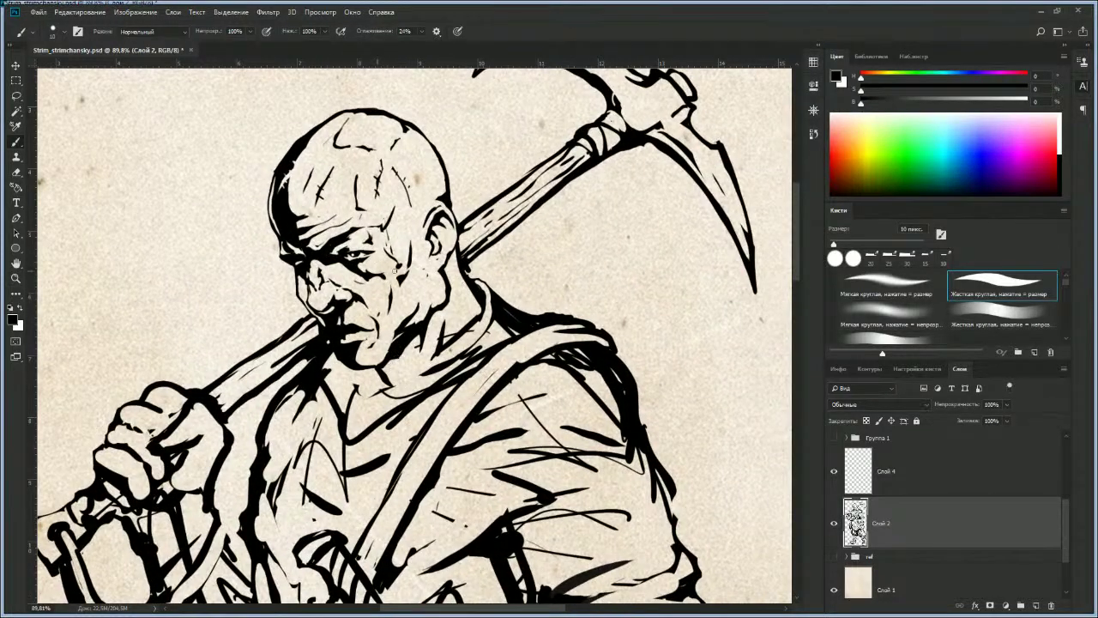
drag(413, 403, 436, 239)
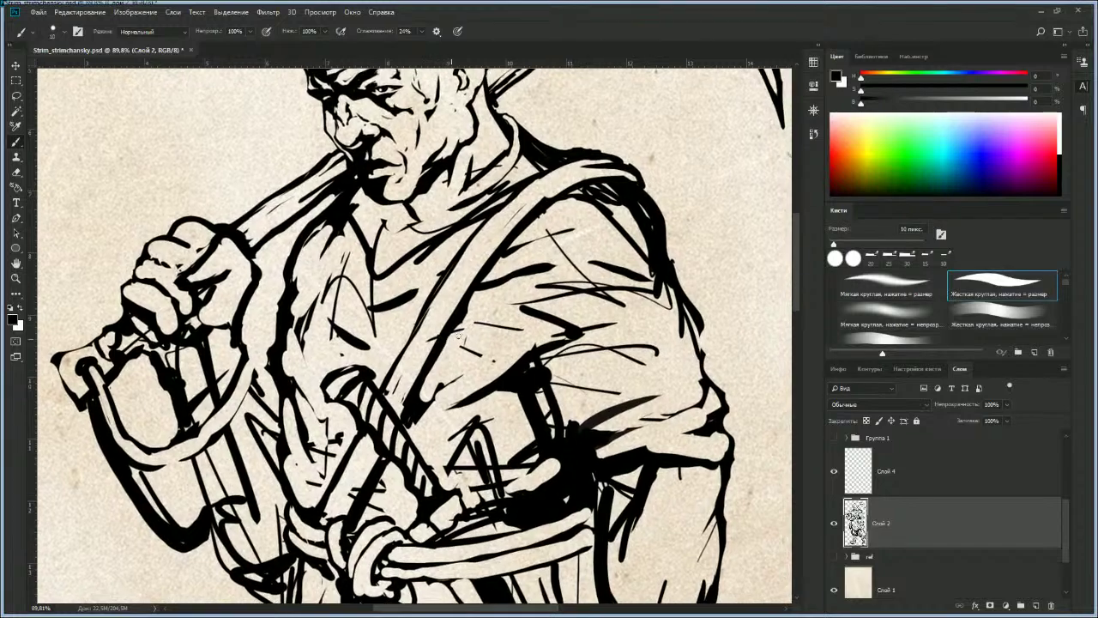
key(ctrl+space)
drag(455, 337, 378, 337)
drag(495, 335, 386, 326)
key(ctrl+space)
key(b)
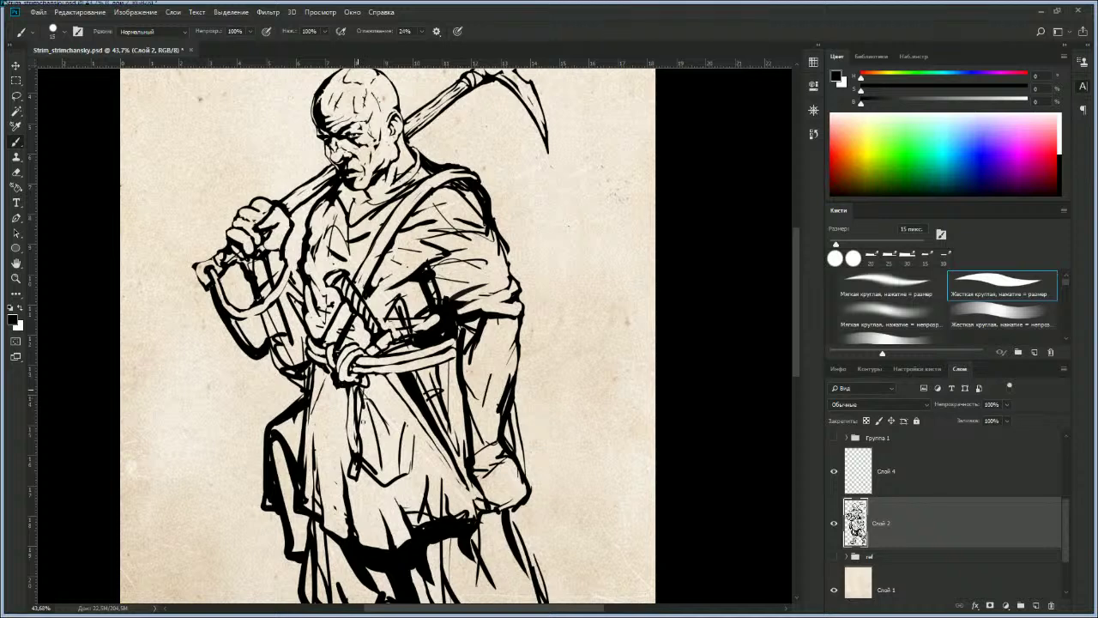
drag(343, 436, 341, 509)
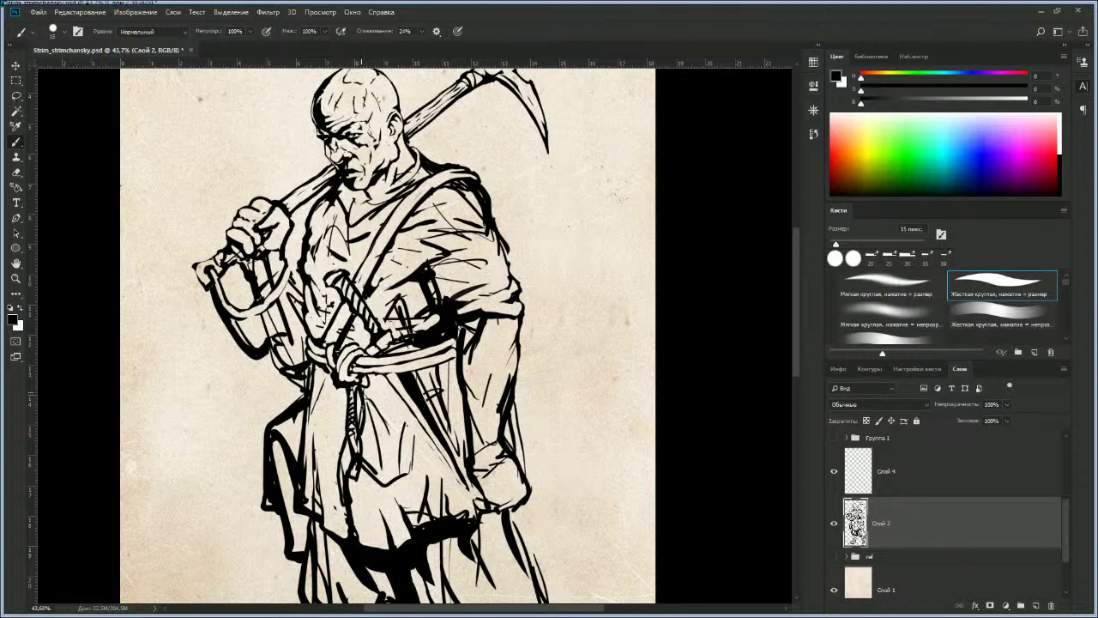
Step: Thicken the collar line at the neck and draw the open V-shaped neckline with a 40 px brush
key(])
key(])
key(])
key(])
key(])
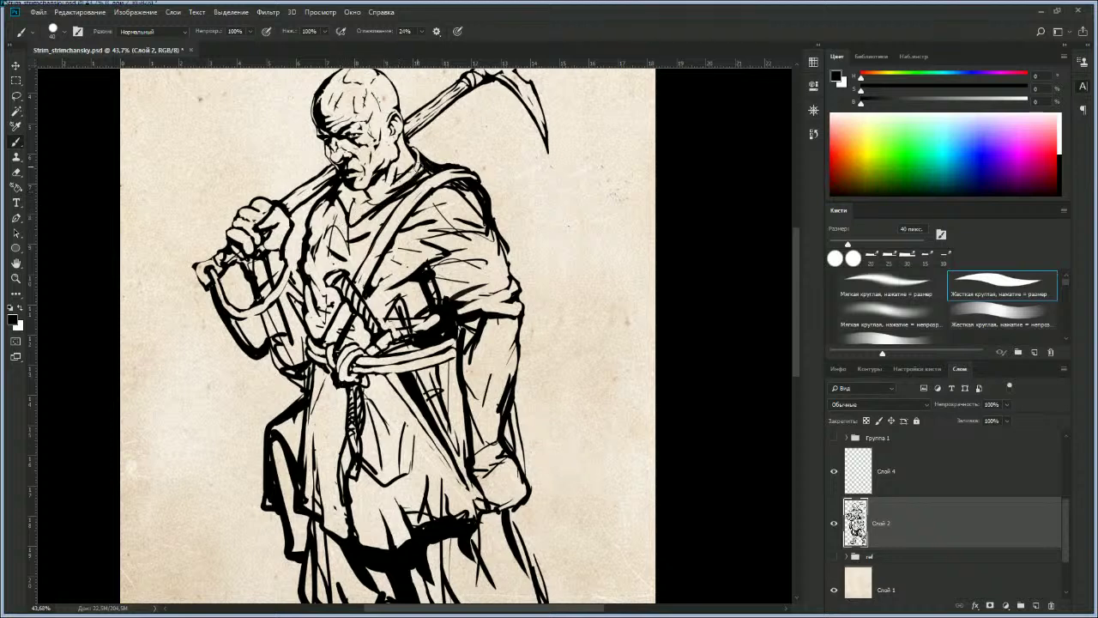
drag(398, 185, 424, 159)
mouse_move(370, 209)
mouse_down()
mouse_move(347, 204)
mouse_move(346, 243)
mouse_move(344, 191)
mouse_move(350, 262)
mouse_up()
drag(374, 208, 350, 264)
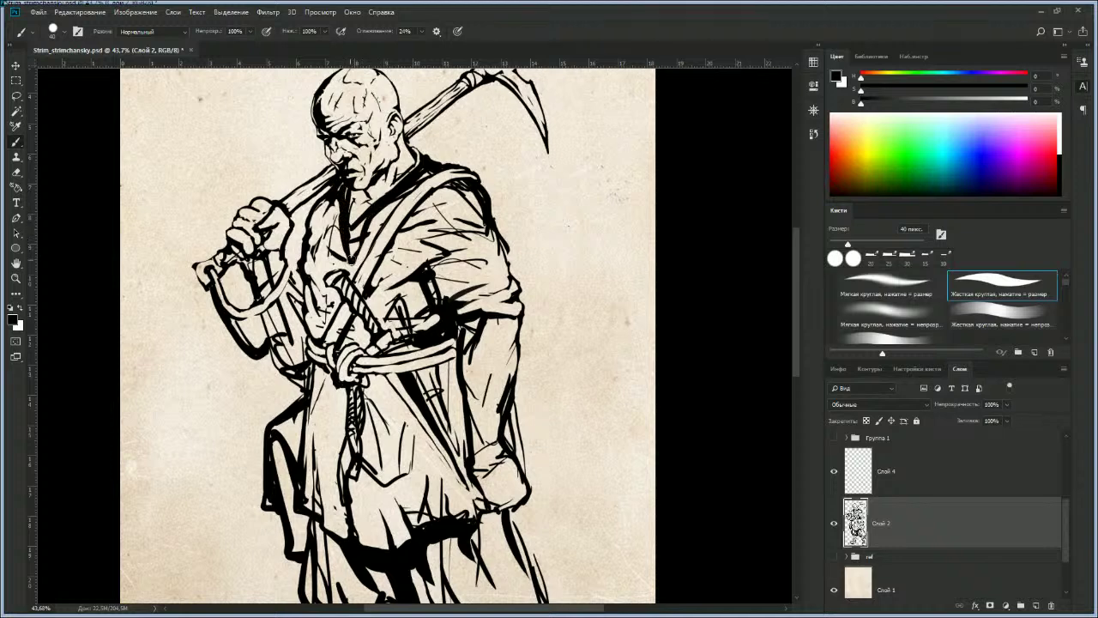
Step: Erase the excess neckline strokes with an eraser enlarged from 30 px and redraw the neckline with a 40 px brush
key(e)
mouse_move(349, 197)
mouse_down()
mouse_move(347, 225)
mouse_move(367, 209)
mouse_move(357, 225)
mouse_up()
key(])
key(])
key(bracketright)
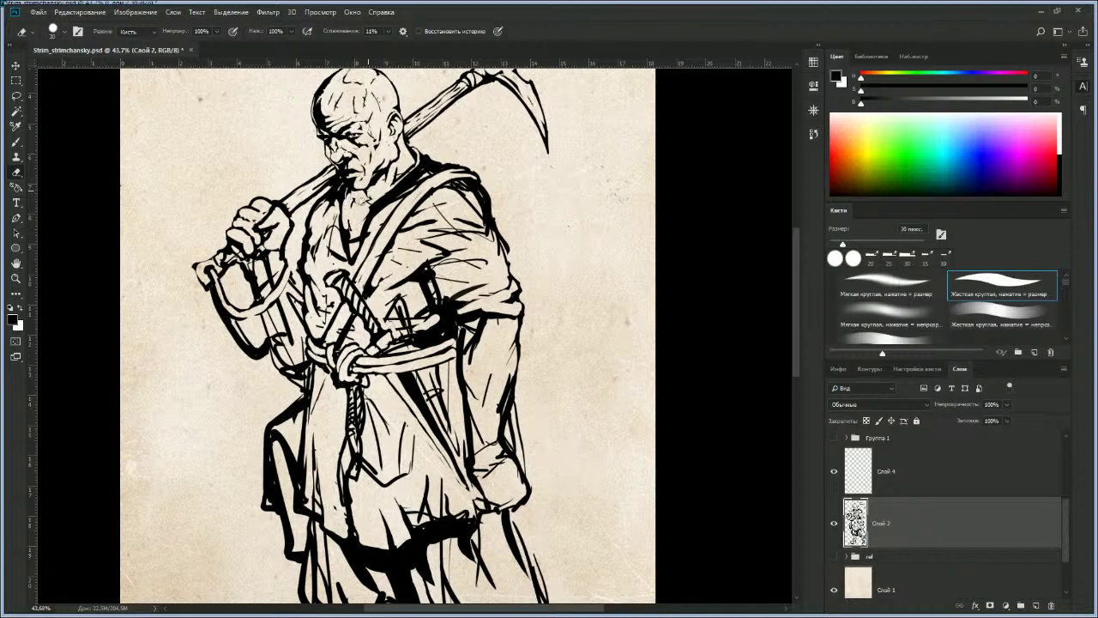
key(bracketright)
key(bracketright)
key(bracketright)
mouse_move(335, 201)
mouse_down()
mouse_move(315, 249)
mouse_move(331, 214)
mouse_move(342, 249)
mouse_move(356, 250)
mouse_move(337, 232)
mouse_move(352, 266)
mouse_up()
key(bracketright)
key(b)
mouse_move(368, 227)
mouse_down()
mouse_move(354, 262)
mouse_move(340, 189)
mouse_up()
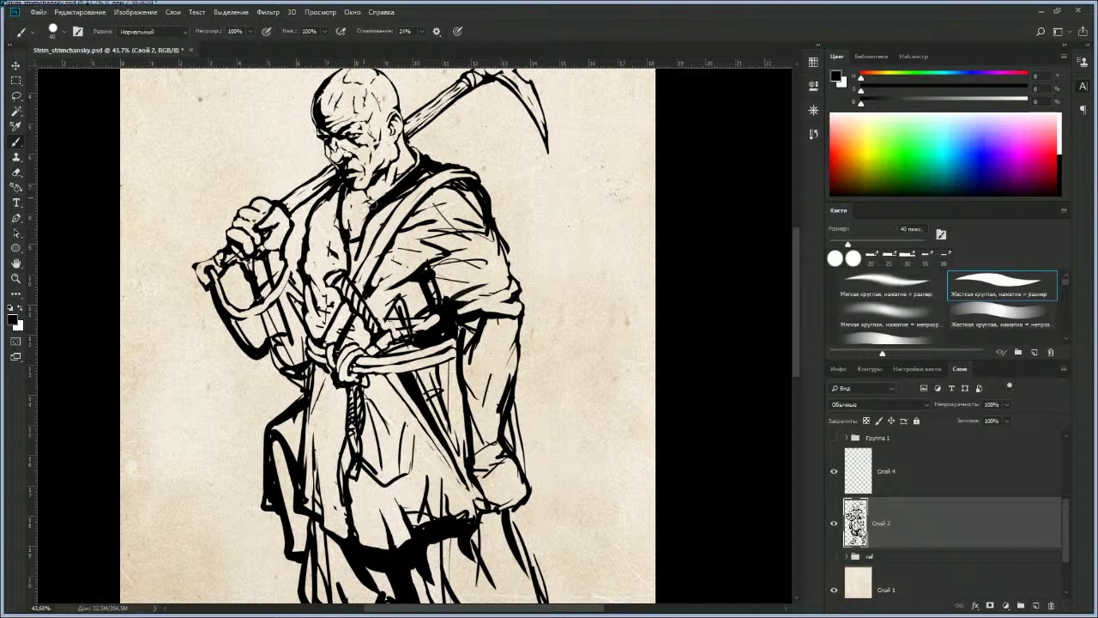
Step: Erase the excess shading along the shoulder strap and thin the shirt's shoulder outline
key(e)
mouse_move(409, 182)
mouse_down()
mouse_move(434, 169)
mouse_move(473, 215)
mouse_move(457, 219)
mouse_move(482, 227)
mouse_move(472, 206)
mouse_move(488, 227)
mouse_move(477, 240)
mouse_move(490, 248)
mouse_move(444, 225)
mouse_move(468, 282)
mouse_move(506, 243)
mouse_up()
key(b)
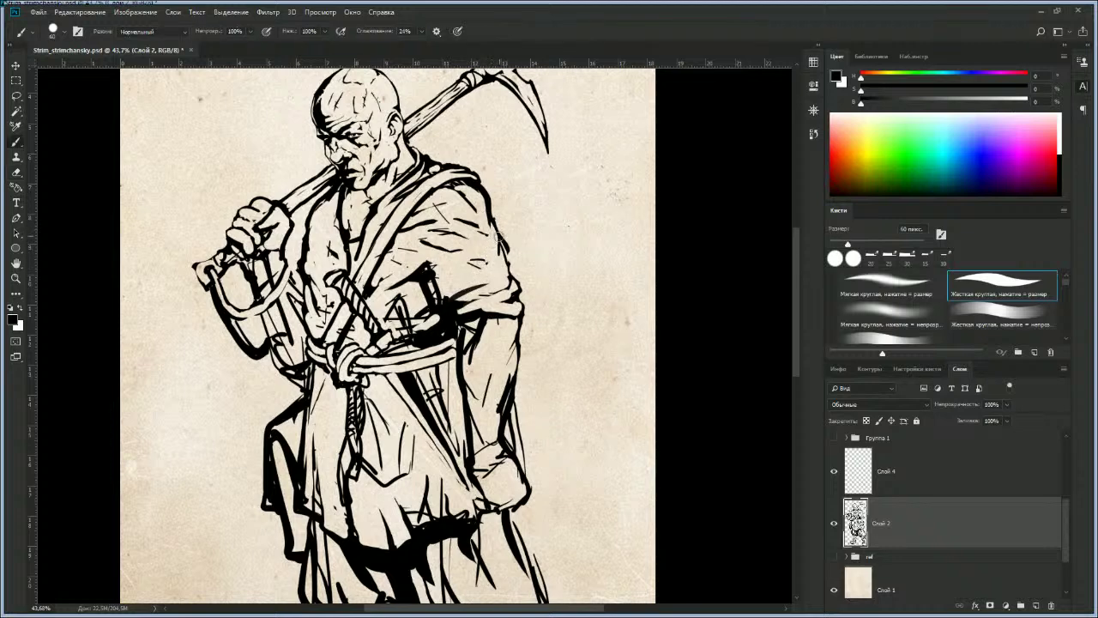
Step: Rework the dark shadow between the torso and sleeve with a 40 px brush and a 60 px eraser
key(e)
key(b)
mouse_move(439, 283)
mouse_down()
mouse_move(462, 300)
mouse_move(451, 318)
mouse_up()
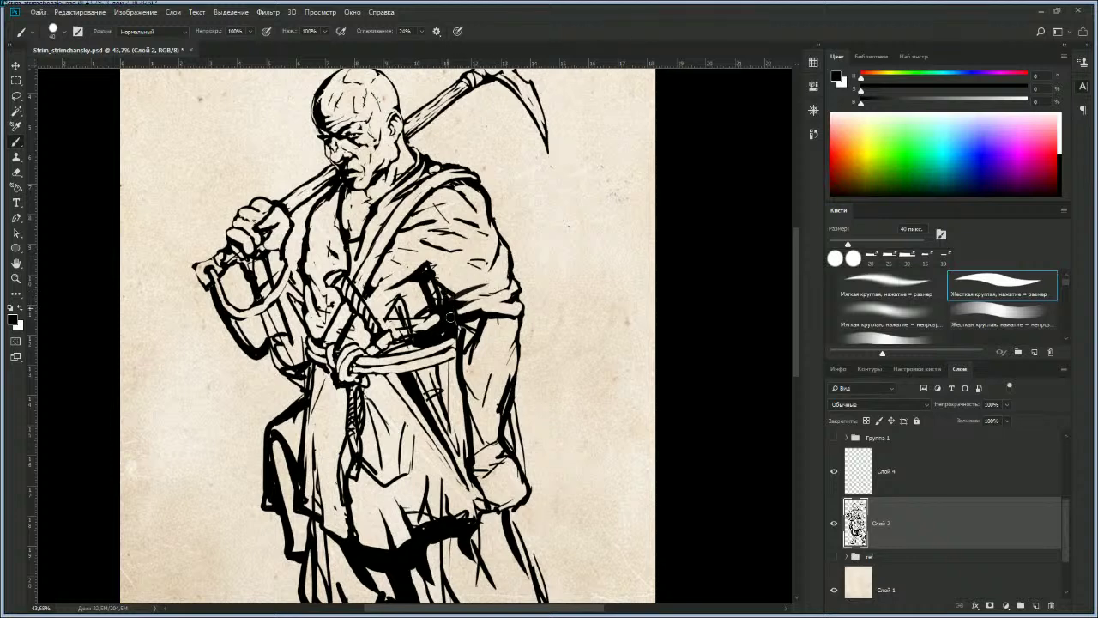
key(e)
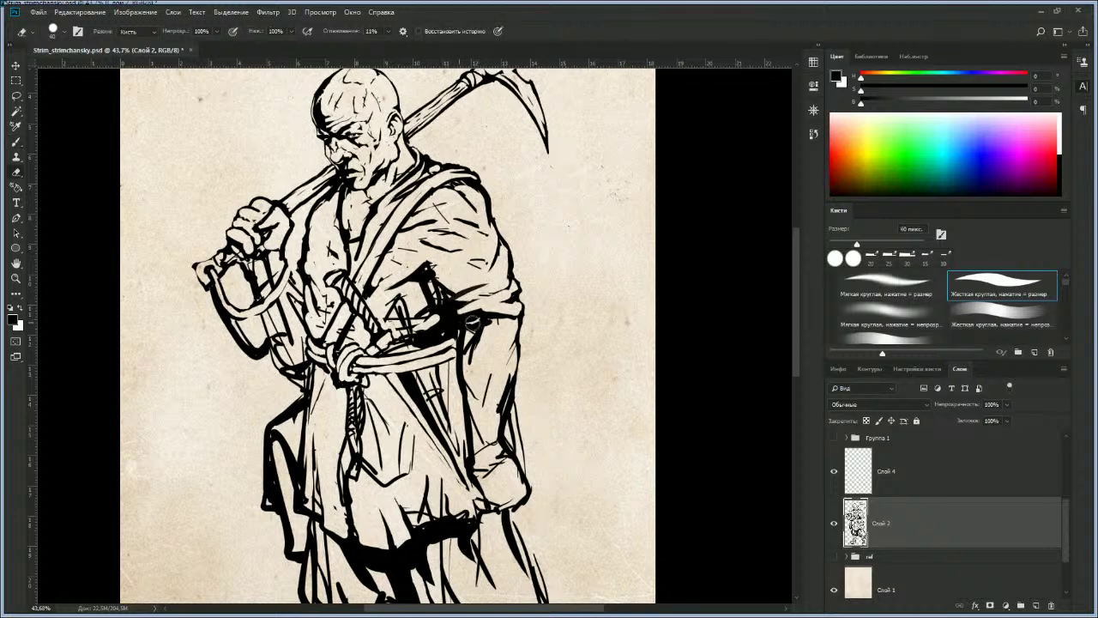
key(b)
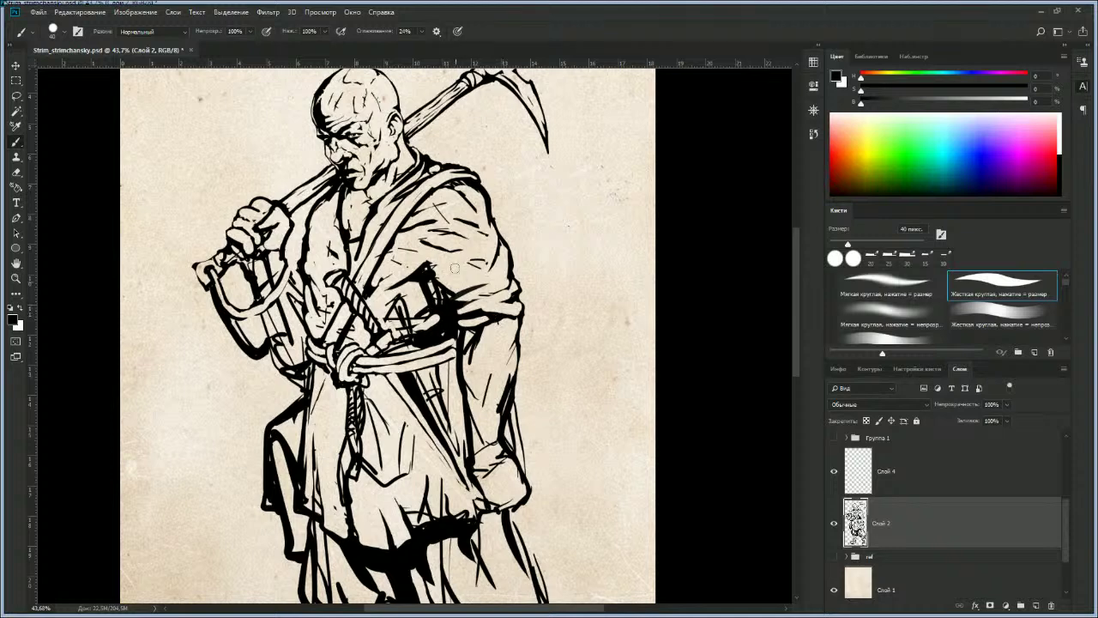
Step: Hatch the edge of the armpit shadow, then erase and redraw the fold lines on the upper sleeve with a 30 px brush
key([)
mouse_move(436, 264)
mouse_down()
mouse_move(442, 288)
mouse_move(456, 285)
mouse_up()
key(bracketleft)
key(bracketleft)
key(e)
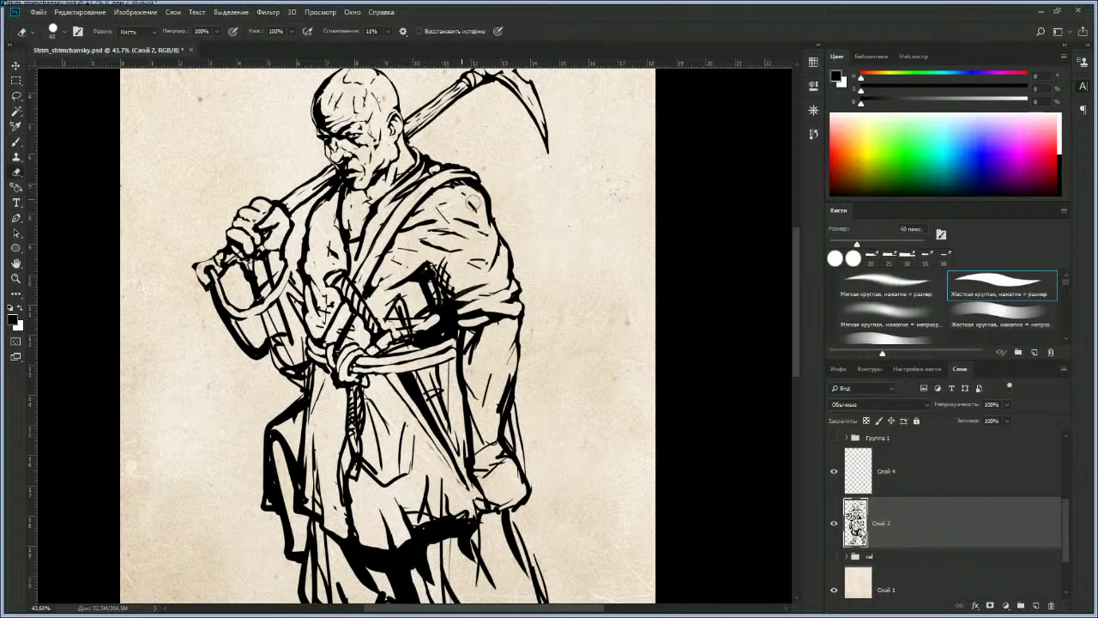
drag(443, 188, 459, 185)
key(b)
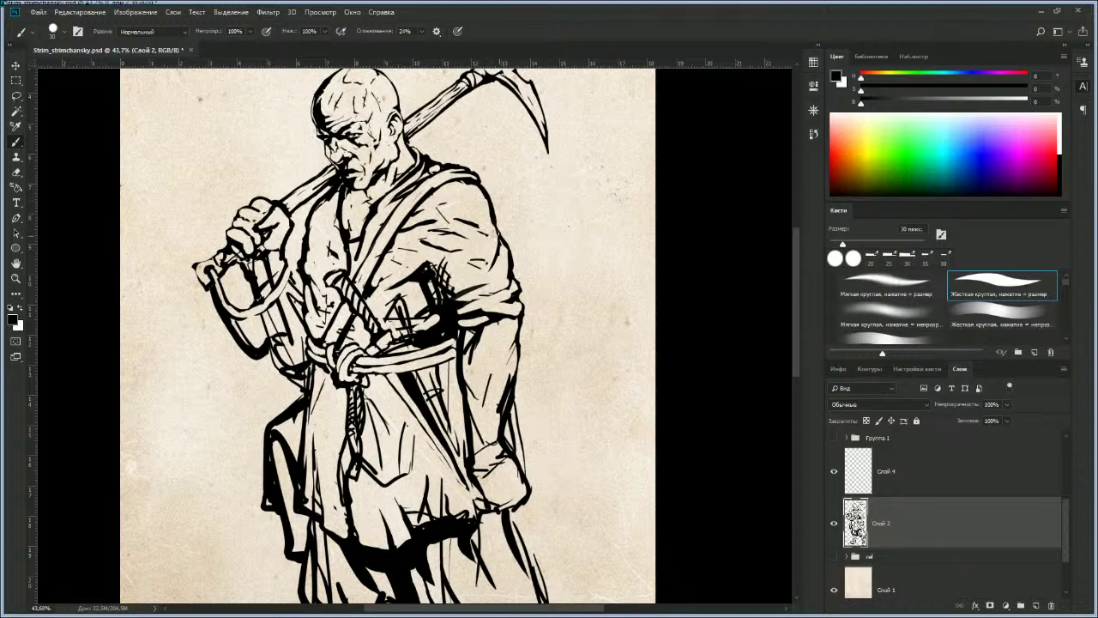
mouse_move(446, 190)
mouse_down()
mouse_move(427, 208)
mouse_move(436, 209)
mouse_up()
Step: Strengthen the torso's side line beside the hanging sleeve and erase the excess dark strokes next to the waist
drag(262, 316, 304, 358)
drag(291, 277, 306, 291)
key(e)
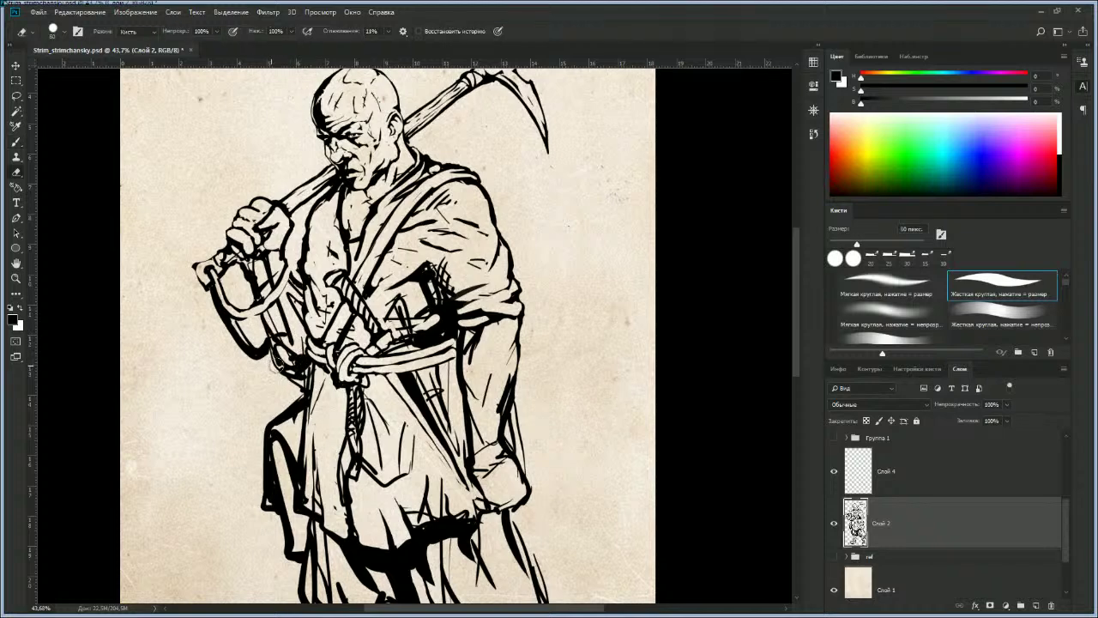
drag(277, 360, 295, 382)
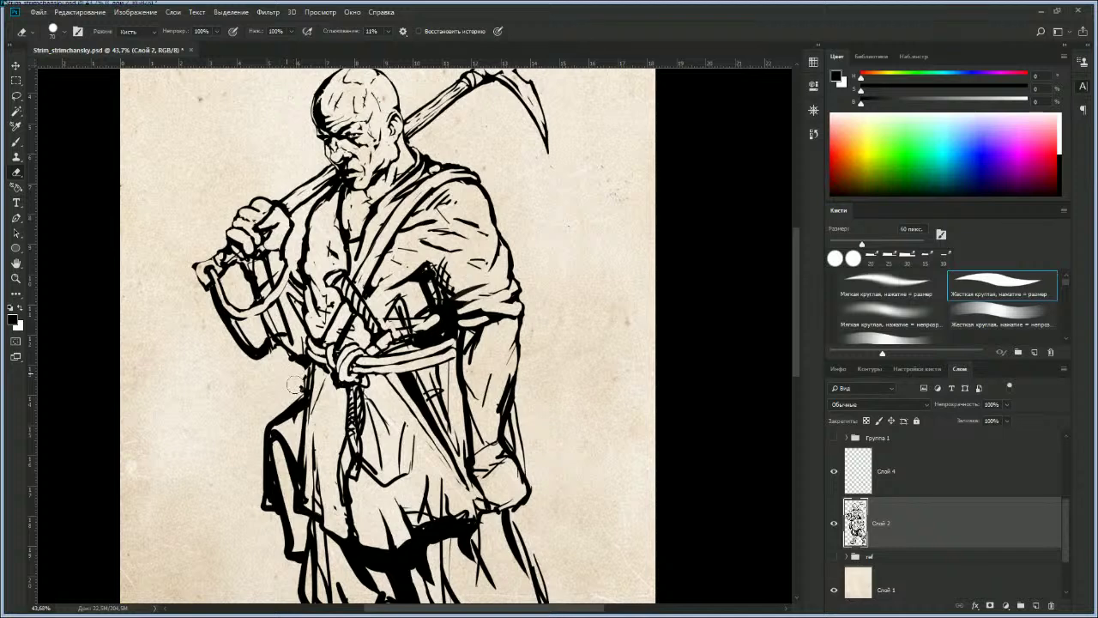
key([)
key([)
Step: Erase the thick outer outline of the sleeve hanging from the raised arm
mouse_move(254, 350)
mouse_down()
mouse_move(257, 359)
mouse_move(275, 345)
mouse_move(271, 363)
mouse_move(241, 335)
mouse_up()
key(b)
key(e)
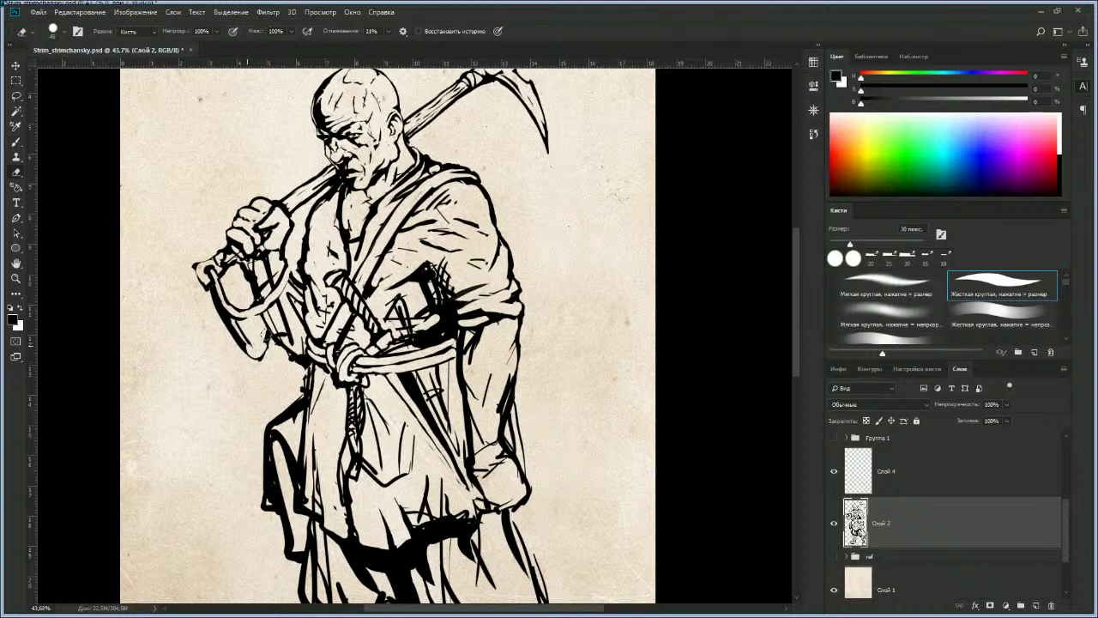
drag(265, 357, 254, 360)
mouse_move(212, 289)
mouse_down()
mouse_move(240, 343)
mouse_move(230, 339)
mouse_move(246, 341)
mouse_up()
Step: Redraw the raised arm's hanging sleeve as a longer, lower-reaching curve with a 30 px brush
key(b)
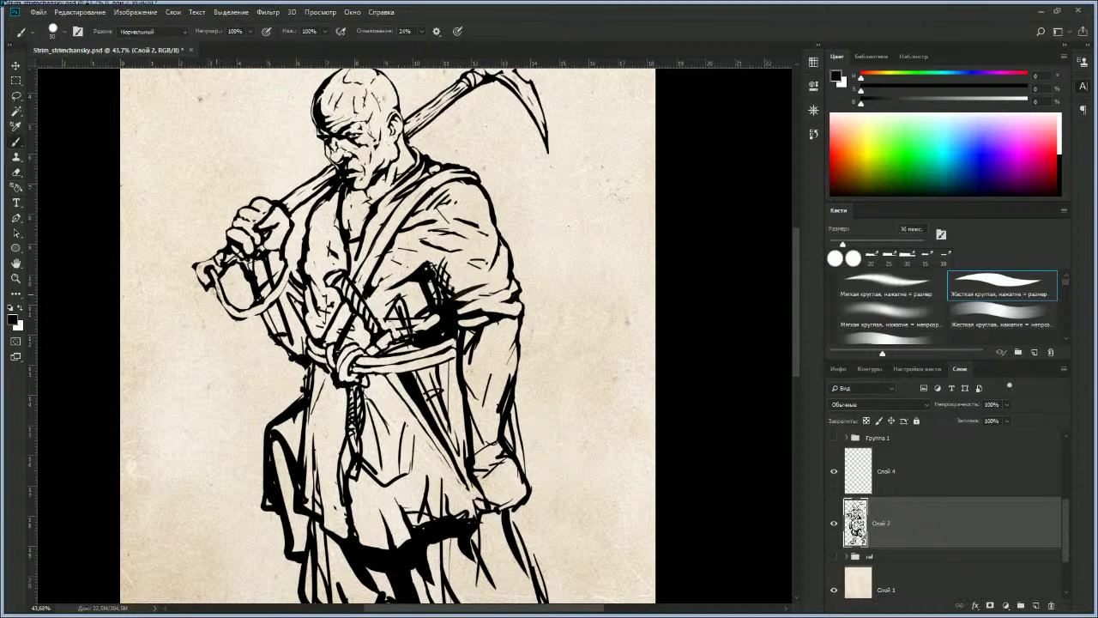
mouse_move(211, 288)
mouse_down()
mouse_move(239, 378)
mouse_move(258, 359)
mouse_move(230, 366)
mouse_move(221, 328)
mouse_move(246, 377)
mouse_move(265, 364)
mouse_move(254, 381)
mouse_up()
key(e)
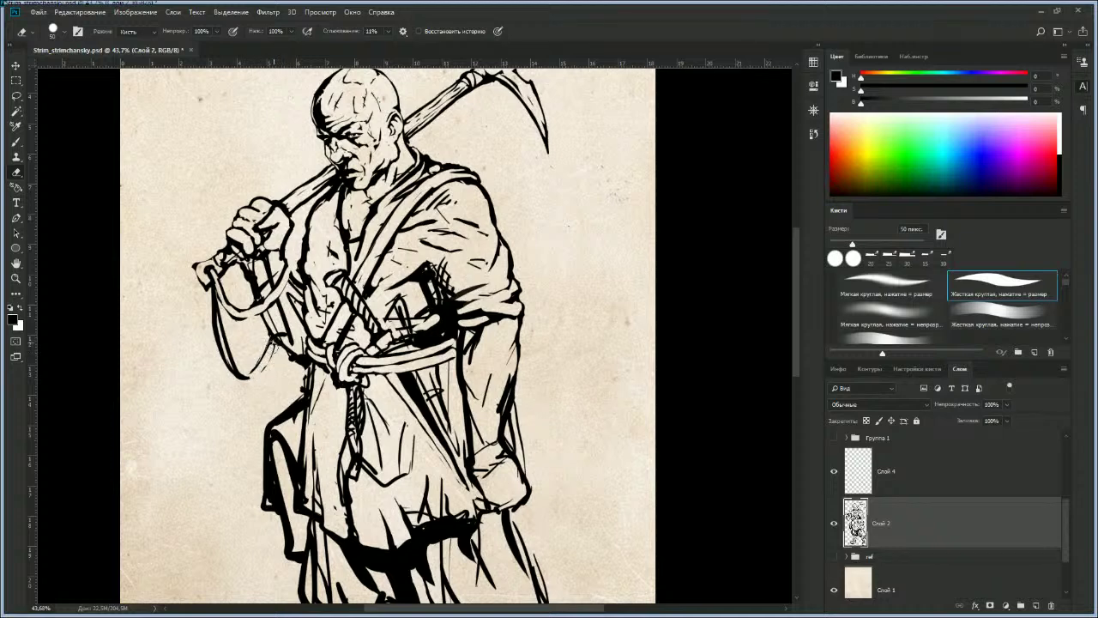
key(b)
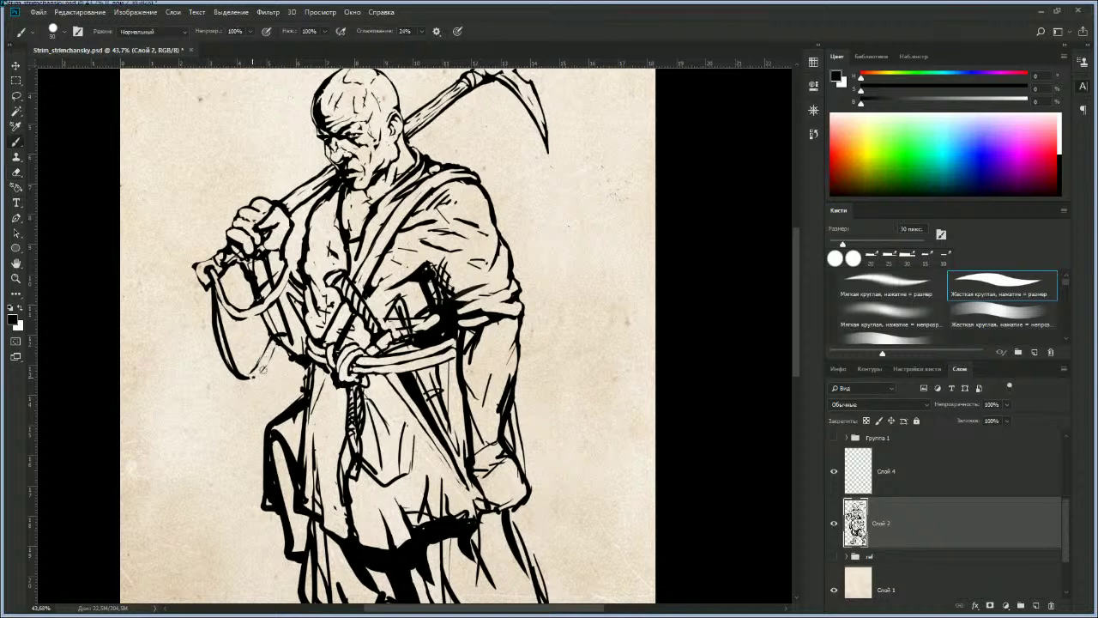
mouse_move(278, 347)
mouse_down()
mouse_move(243, 377)
mouse_move(264, 352)
mouse_up()
key(bracketright)
key(bracketright)
Step: Erase the heavy dark lines on the raised forearm inside the sleeve with a 50 px eraser
key(e)
key(bracketright)
key(bracketright)
key(bracketright)
key(bracketright)
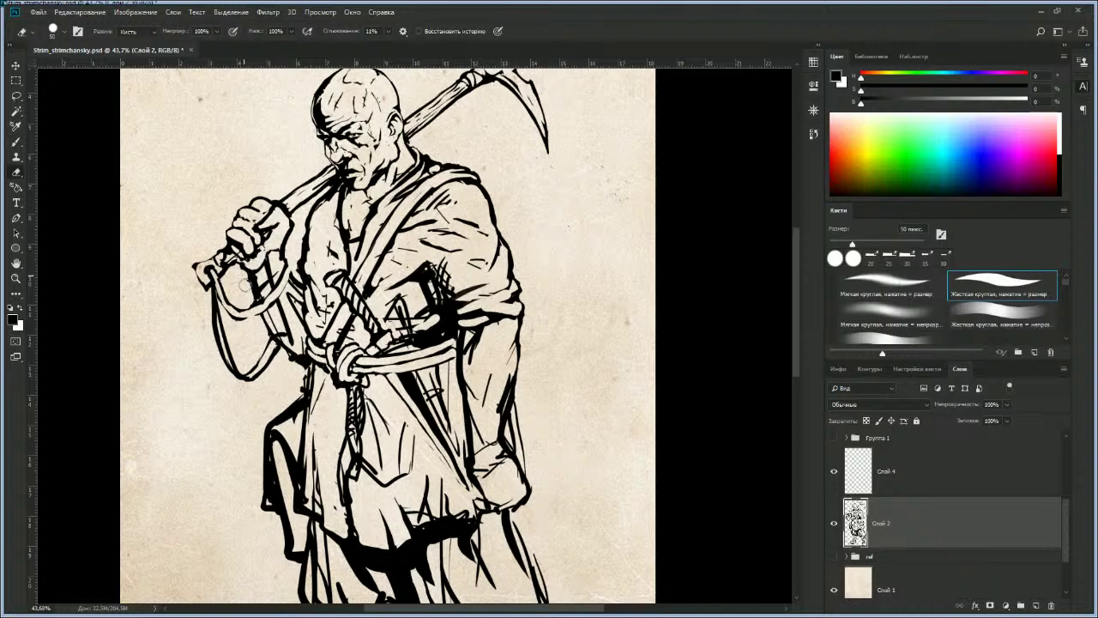
drag(256, 276, 264, 286)
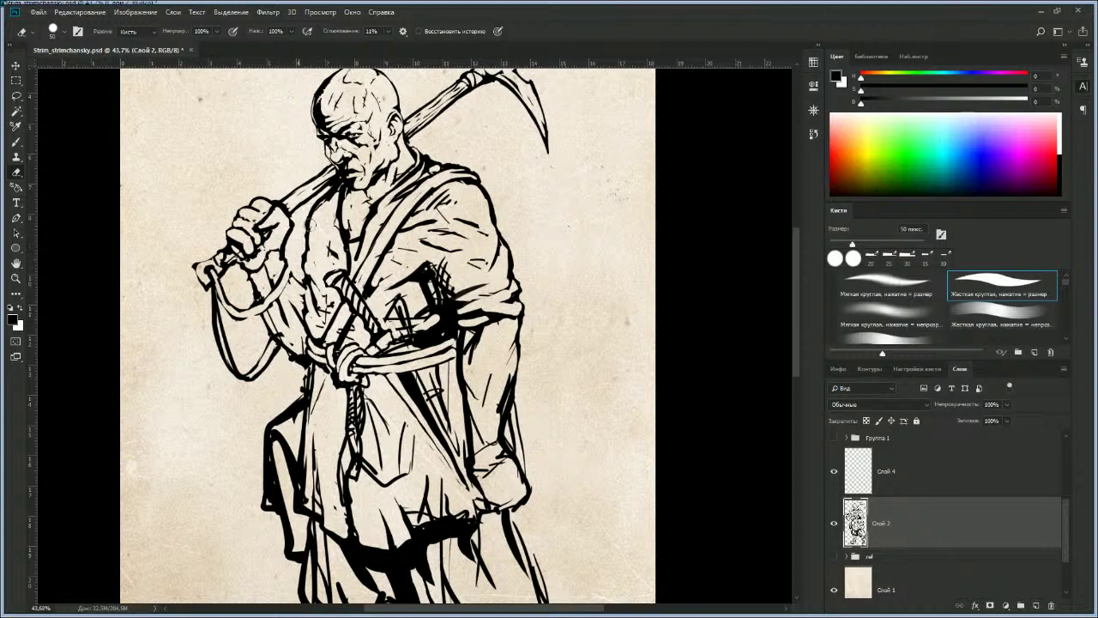
Step: Clear the heavy lines between the chest and near sleeve with a 70 px eraser and redraw the folds with a 35 px brush
key(ctrl+space)
drag(387, 289, 356, 295)
key(ctrl+space)
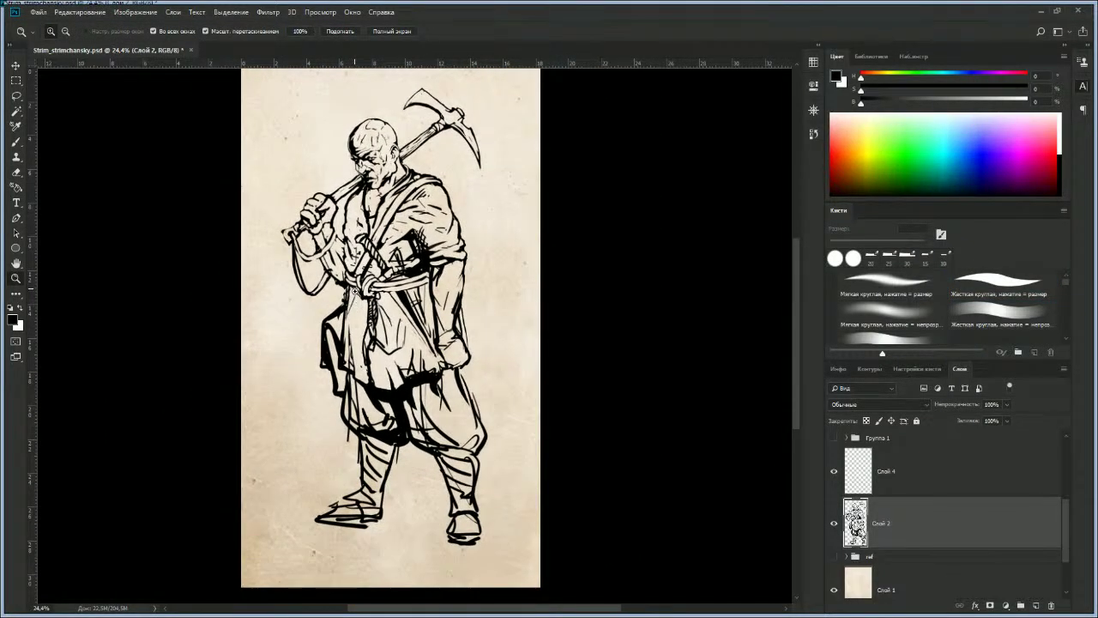
key(e)
key(bracketright)
key(bracketright)
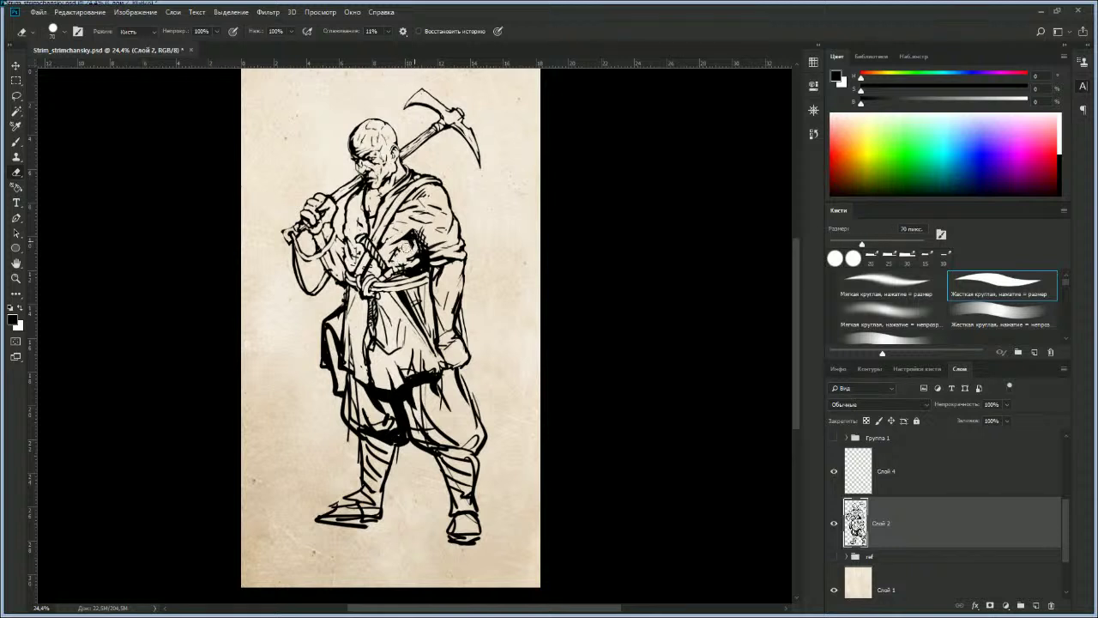
key(b)
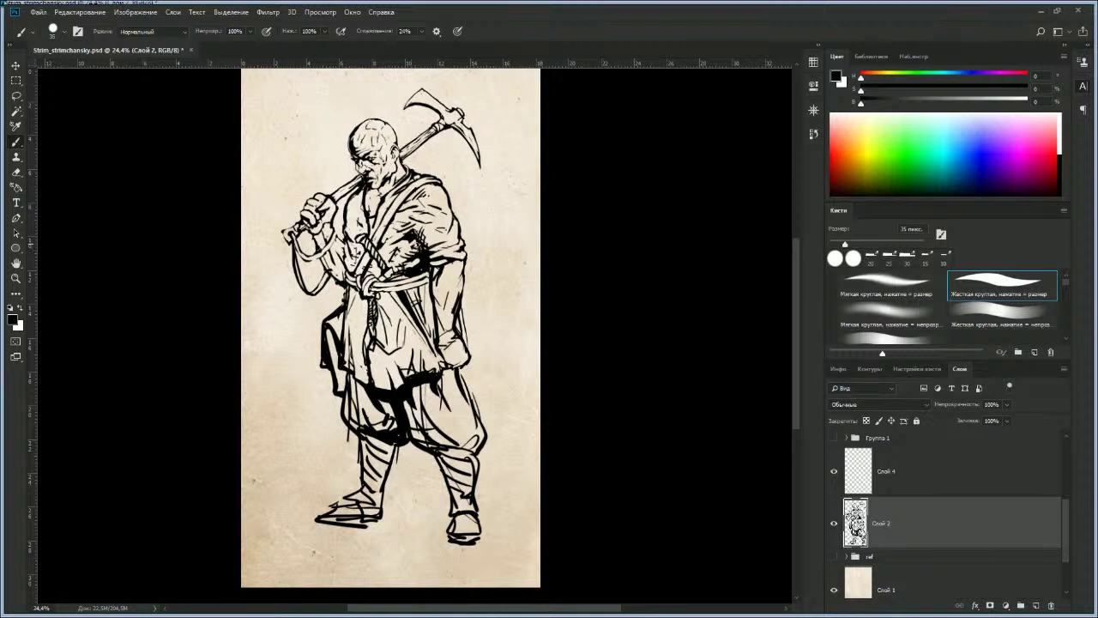
key(e)
mouse_move(399, 274)
mouse_down()
mouse_move(418, 268)
mouse_move(398, 262)
mouse_move(384, 230)
mouse_move(364, 259)
mouse_up()
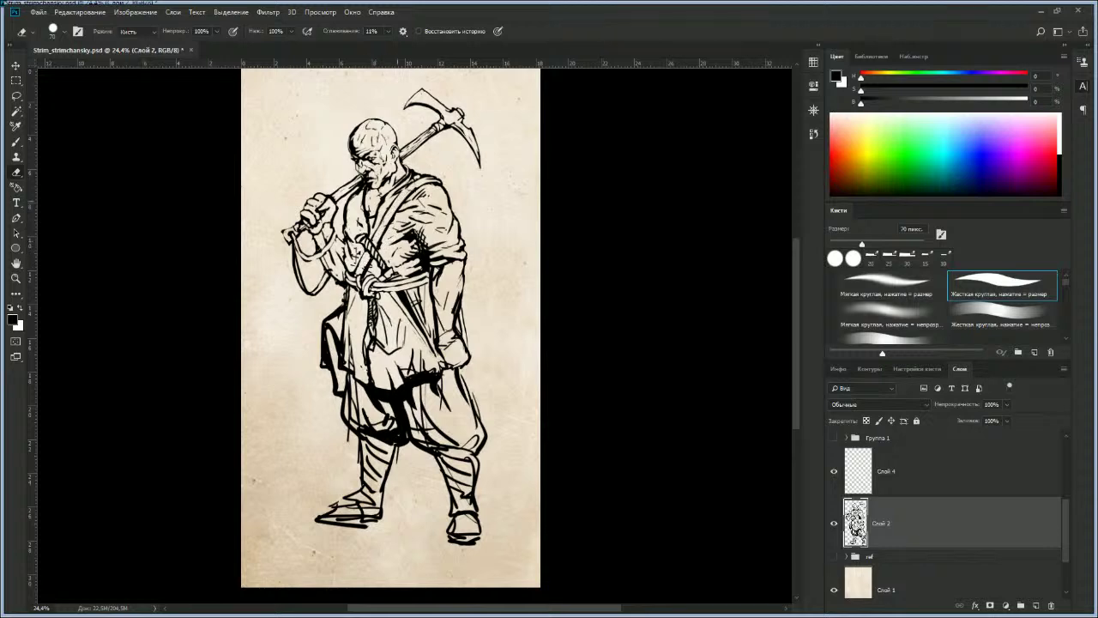
Step: Touch up the outline of the pouch behind the hip and carve away its solid black areas with a 70 px eraser
key(b)
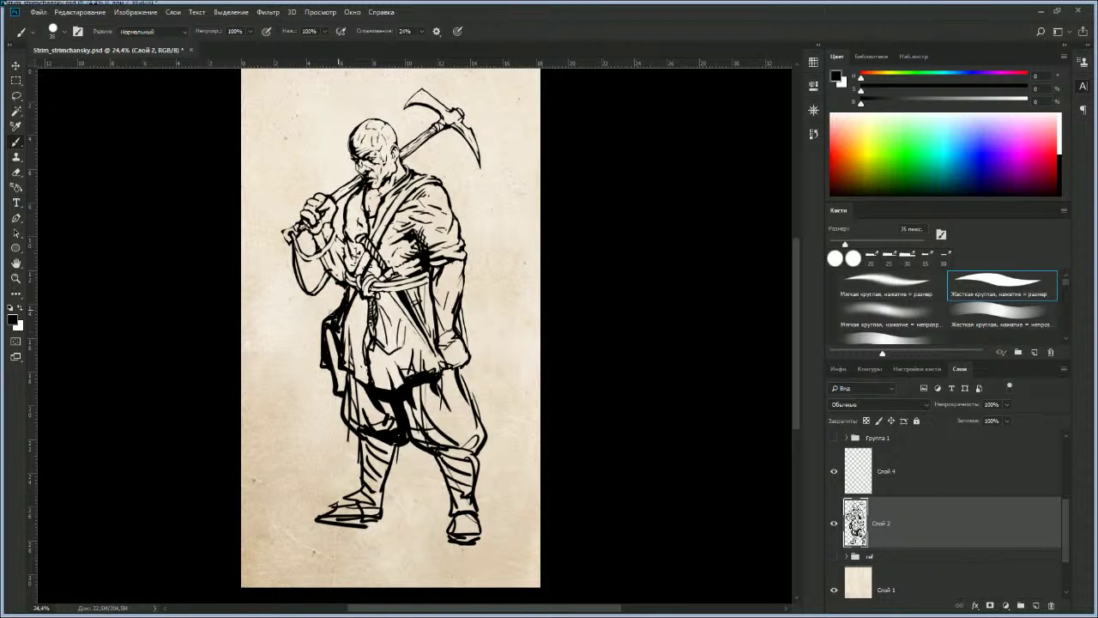
key(e)
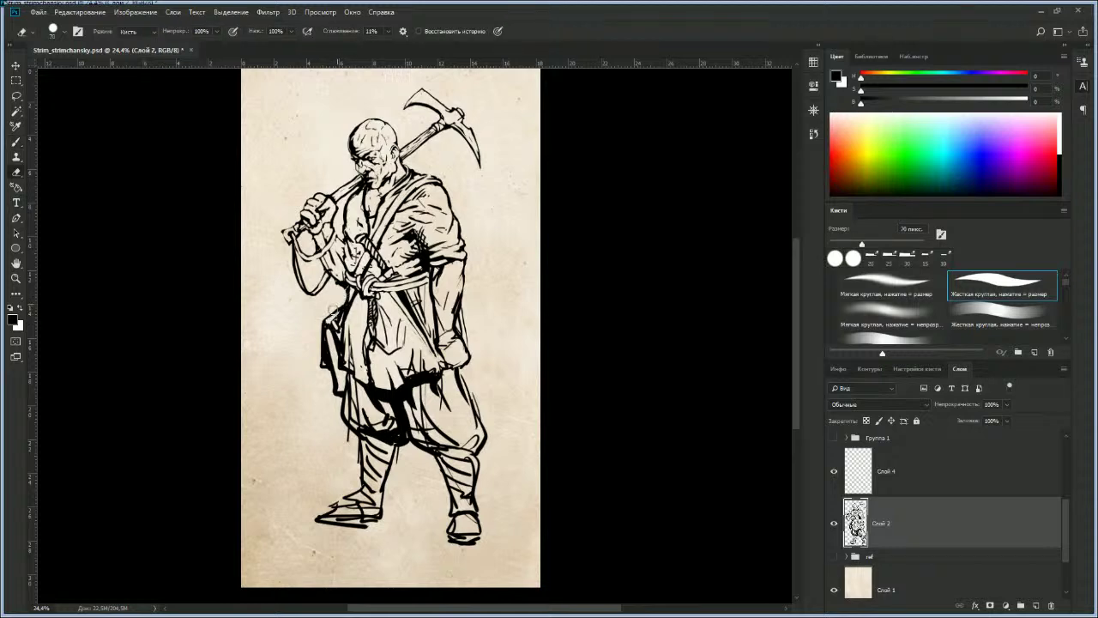
mouse_move(323, 326)
mouse_down()
mouse_move(323, 364)
mouse_move(339, 391)
mouse_move(336, 353)
mouse_move(346, 358)
mouse_move(351, 332)
mouse_up()
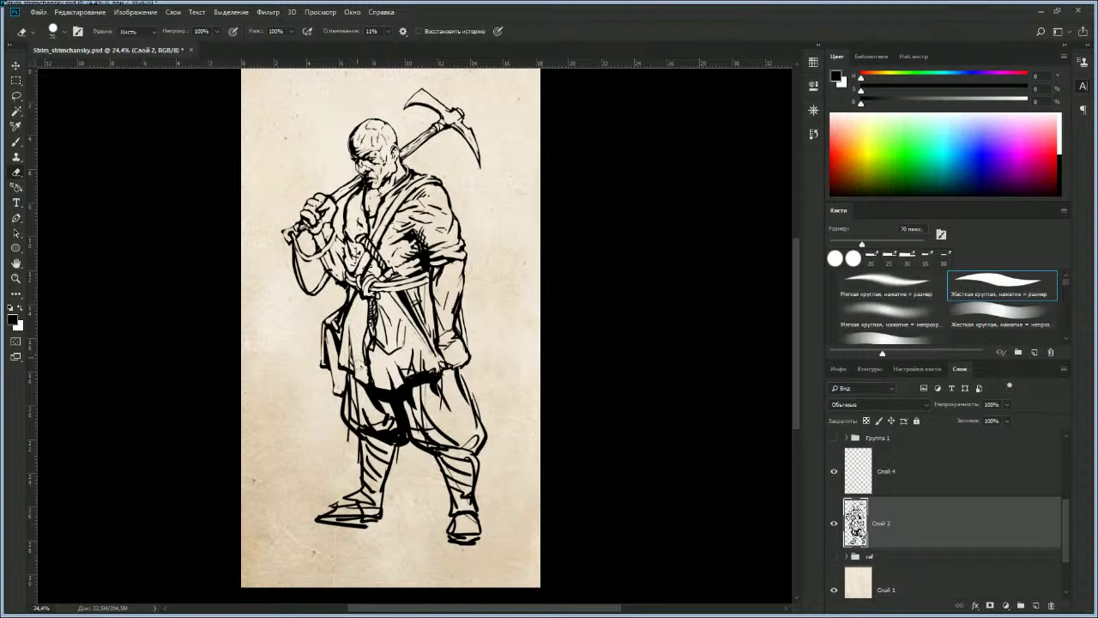
drag(365, 333, 378, 381)
Step: Erase a diagonal band across the belt for the scabbard and shade the waist beside it with a 30 px brush
drag(344, 283, 350, 289)
mouse_move(362, 273)
mouse_down()
mouse_move(344, 307)
mouse_move(351, 292)
mouse_up()
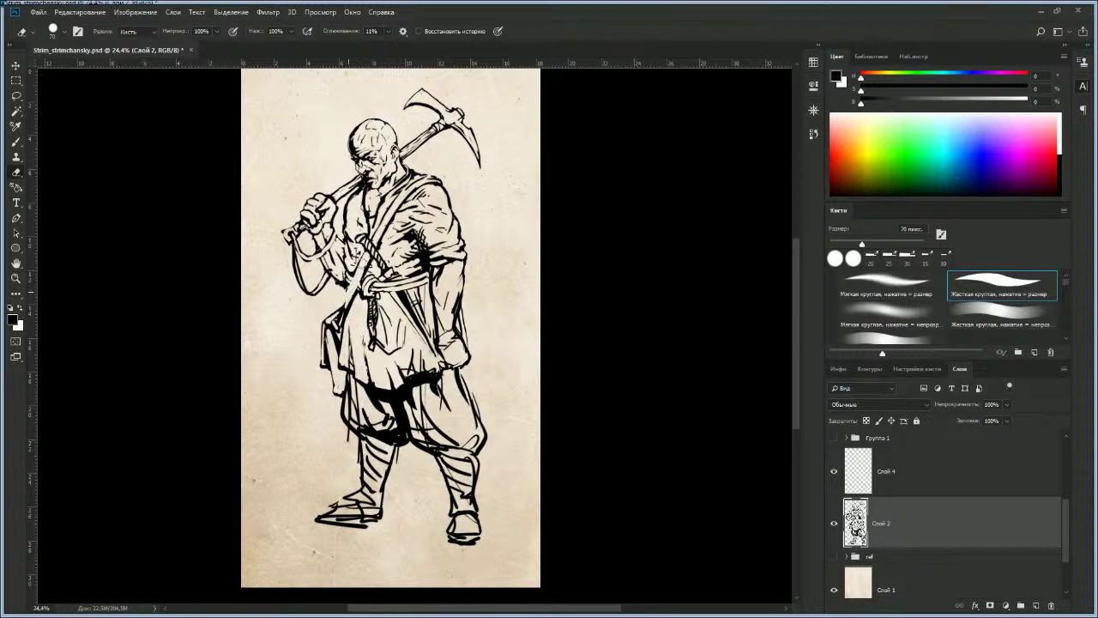
key(b)
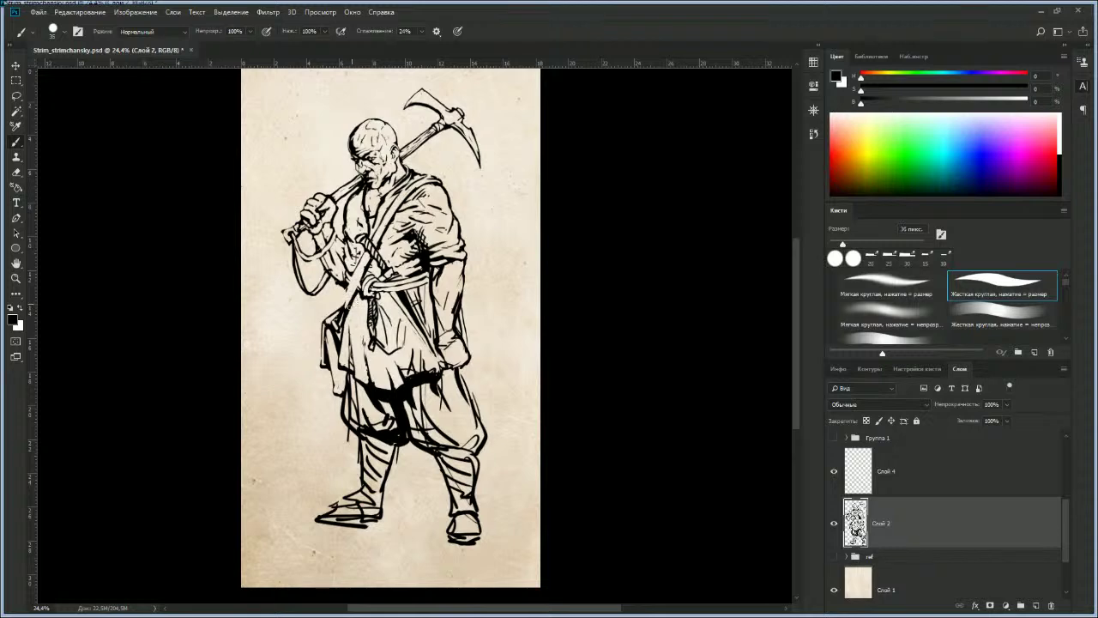
key(bracketleft)
key(e)
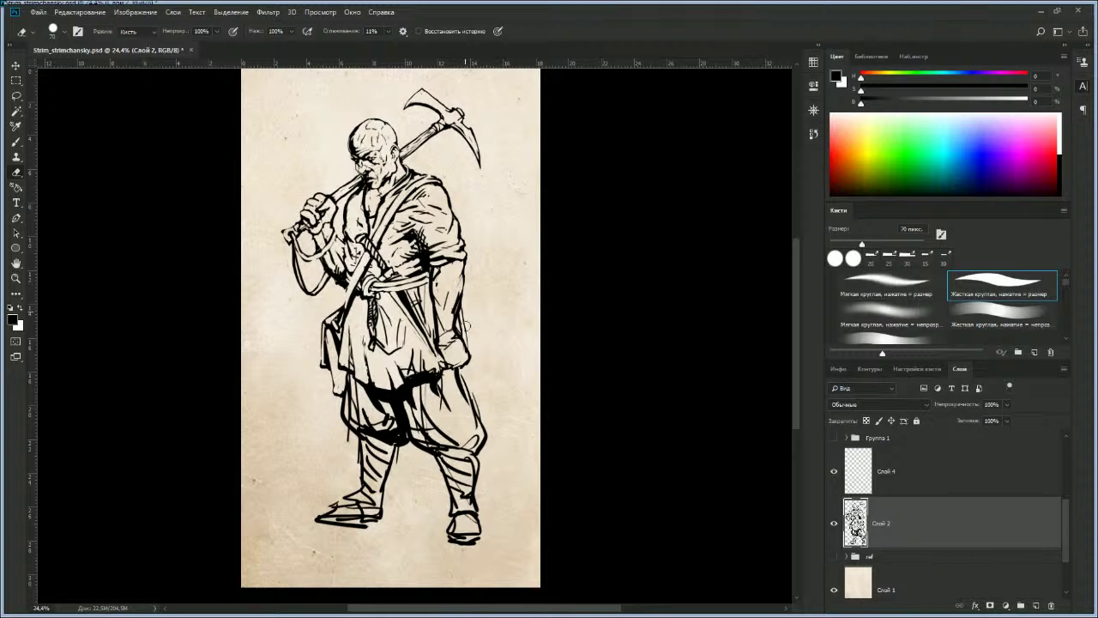
Step: Draw wrappings around the lowered forearm and darken the hand with a 30 px brush, trimming the strokes with a 45 px eraser
key(b)
mouse_move(441, 273)
mouse_down()
mouse_move(460, 291)
mouse_move(427, 297)
mouse_up()
mouse_move(458, 293)
mouse_down()
mouse_move(429, 288)
mouse_move(439, 292)
mouse_up()
mouse_move(470, 283)
mouse_down()
mouse_move(453, 310)
mouse_move(433, 316)
mouse_move(446, 326)
mouse_move(426, 365)
mouse_move(448, 352)
mouse_move(443, 366)
mouse_move(457, 355)
mouse_move(440, 372)
mouse_move(463, 355)
mouse_move(464, 369)
mouse_up()
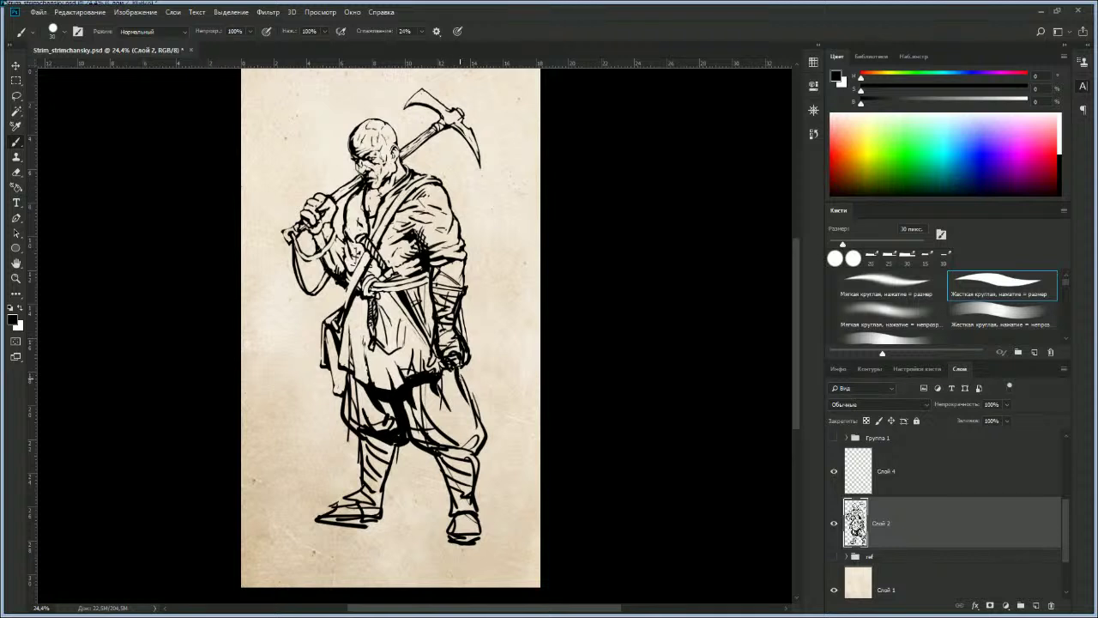
drag(459, 367, 460, 379)
key(e)
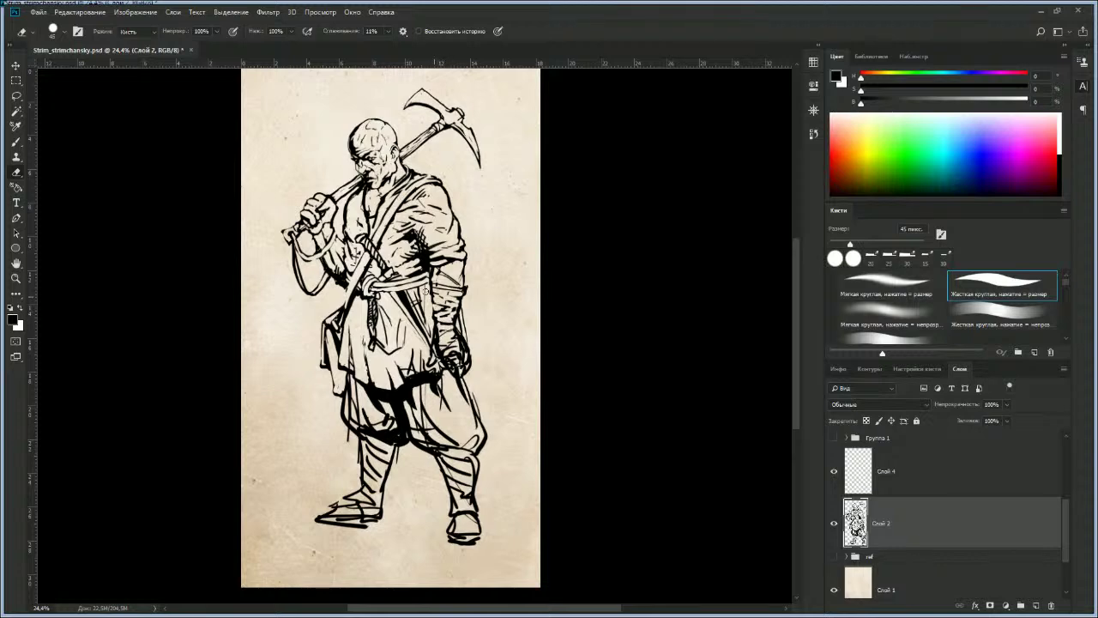
key(b)
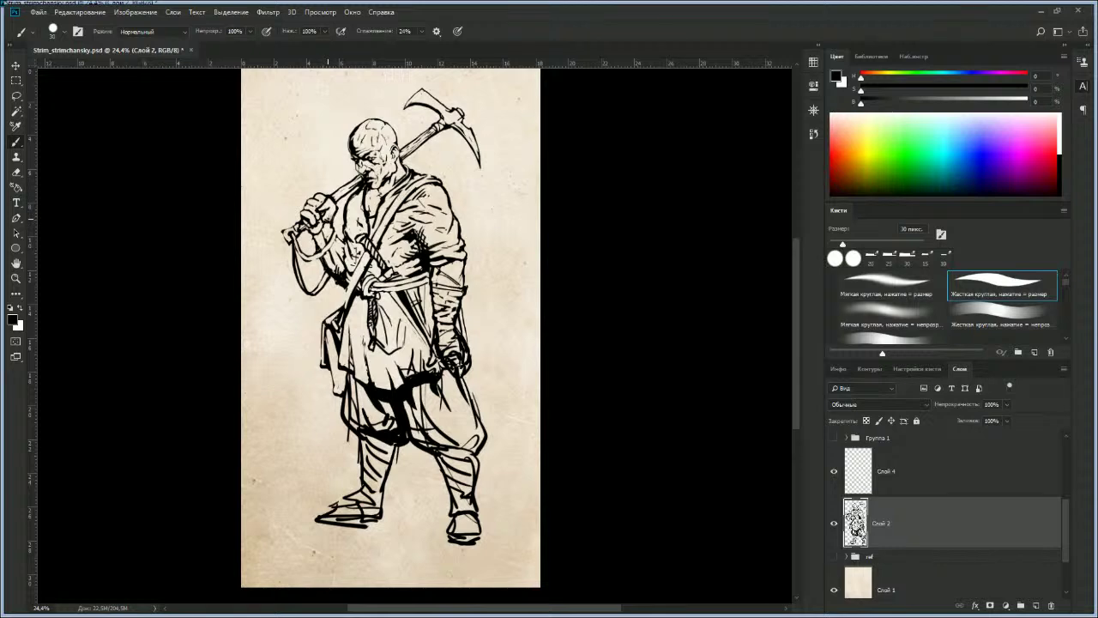
Step: Refine the raised arm and hatch the torso's side beside it, alternating a 30 px brush and a 35 px eraser
key(e)
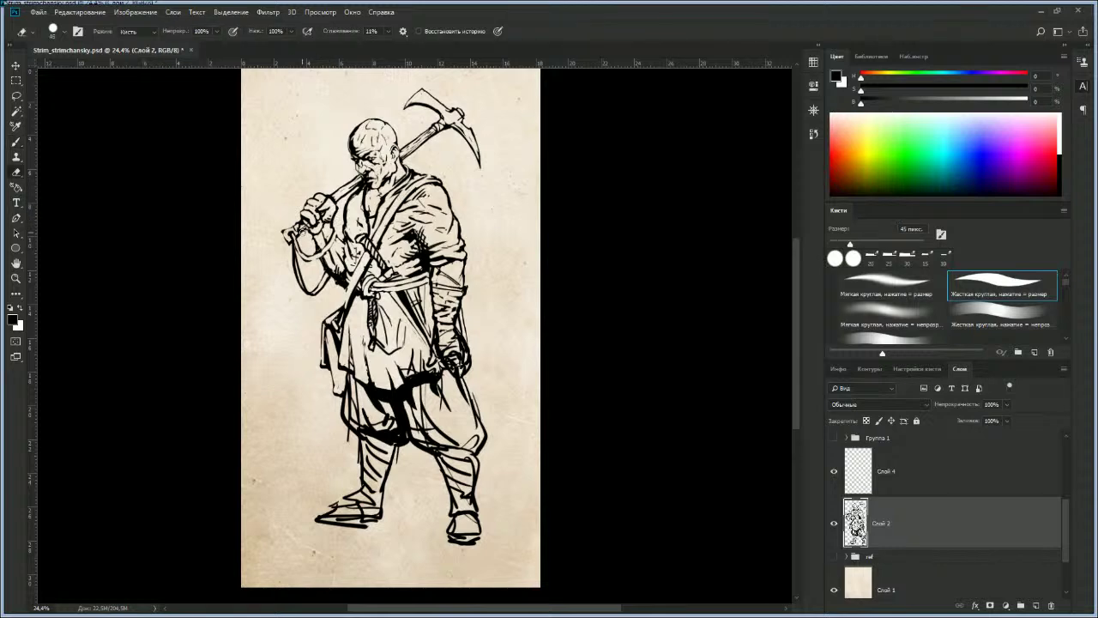
key(bracketleft)
key(b)
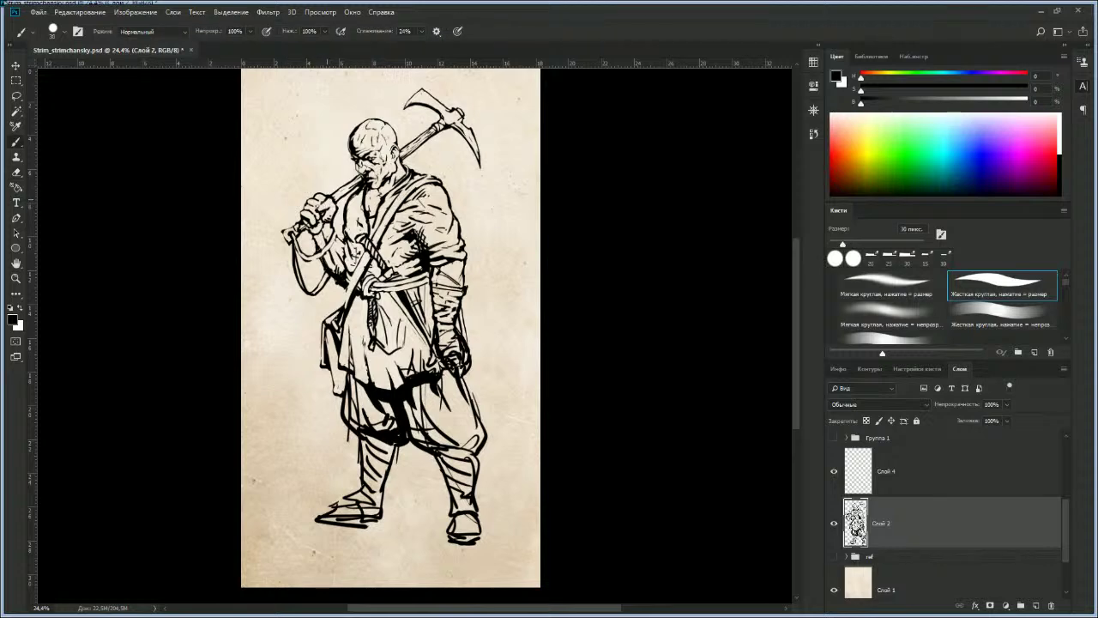
key(e)
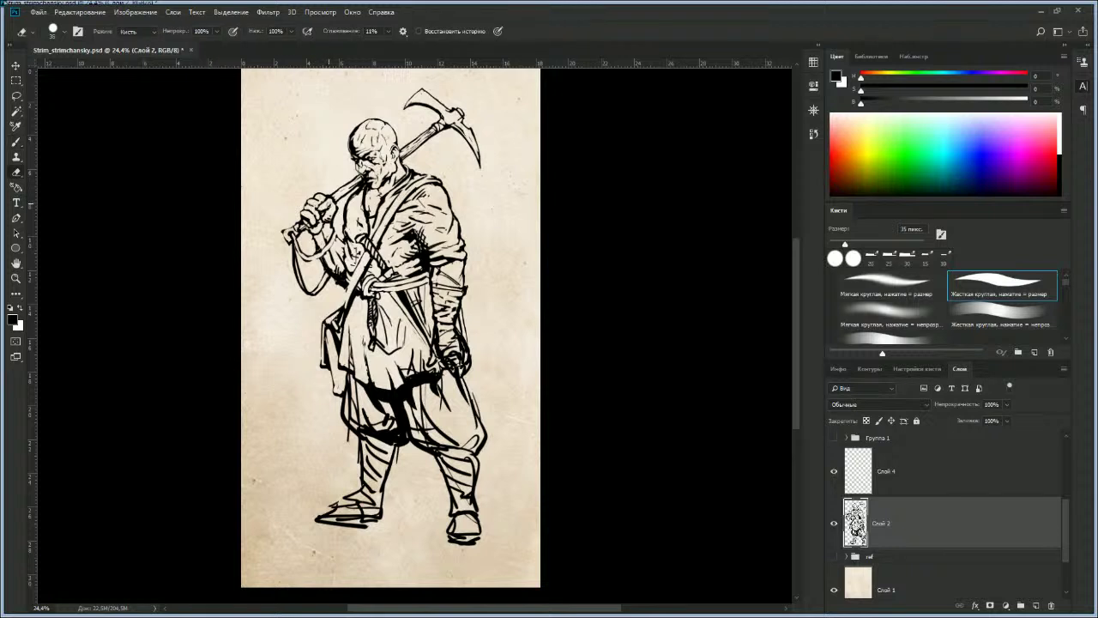
key(b)
key(e)
key(b)
key(])
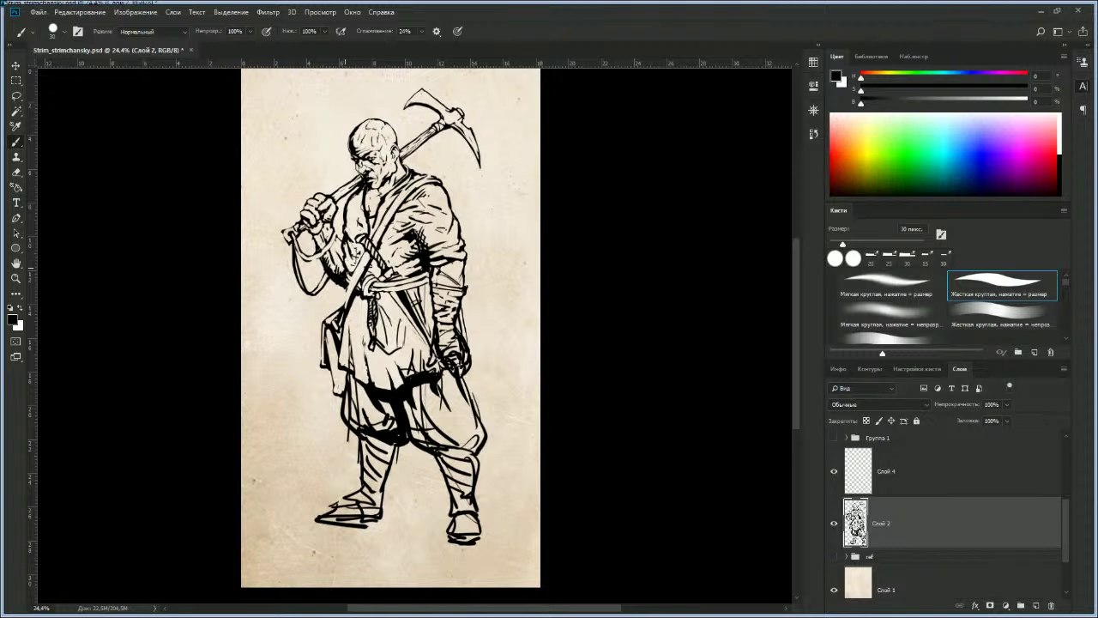
Step: Thin the chest's outline below the pickaxe handle with a 35 px eraser
key(e)
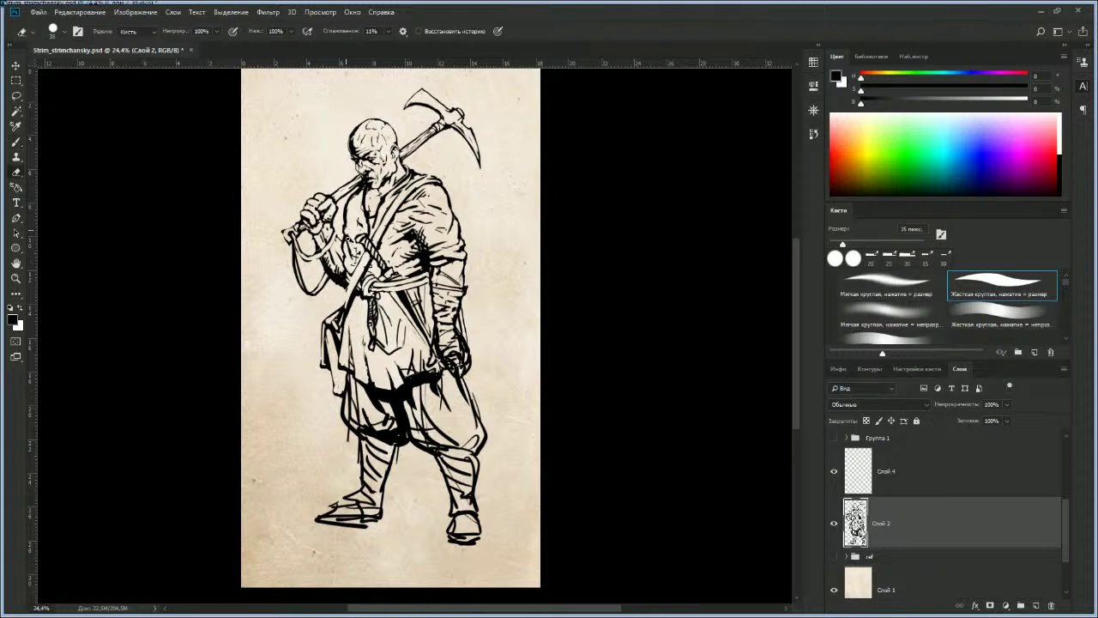
drag(346, 227, 356, 200)
key([)
key(bracketright)
key(b)
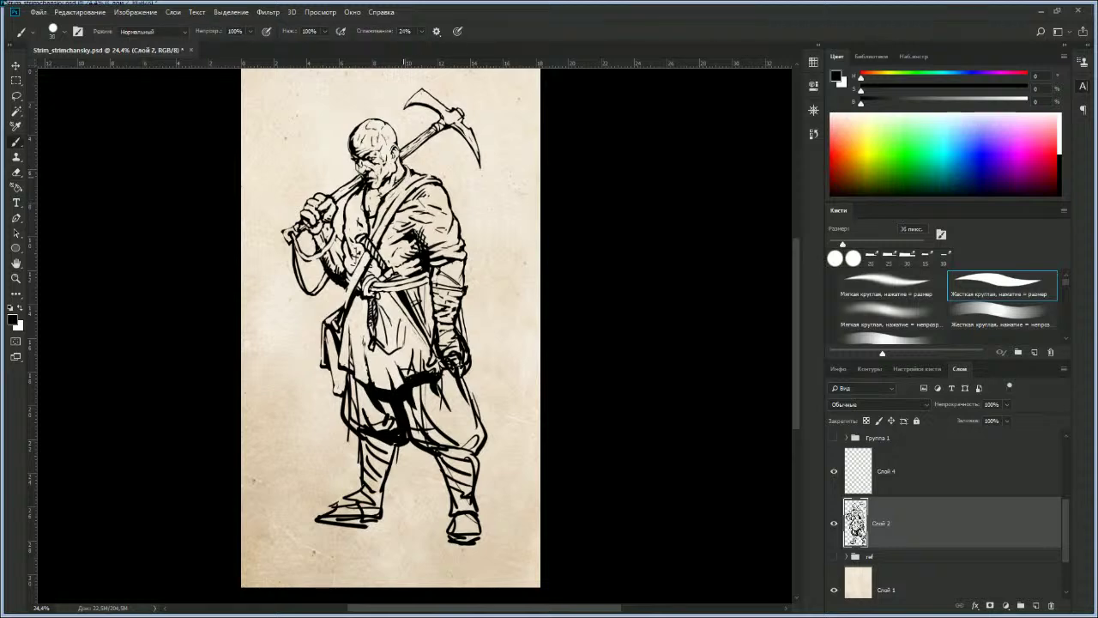
Step: Rework the collar and open neckline and add short shading strokes on the chest with a 30 px brush and 35 px eraser
drag(390, 189, 381, 203)
key(e)
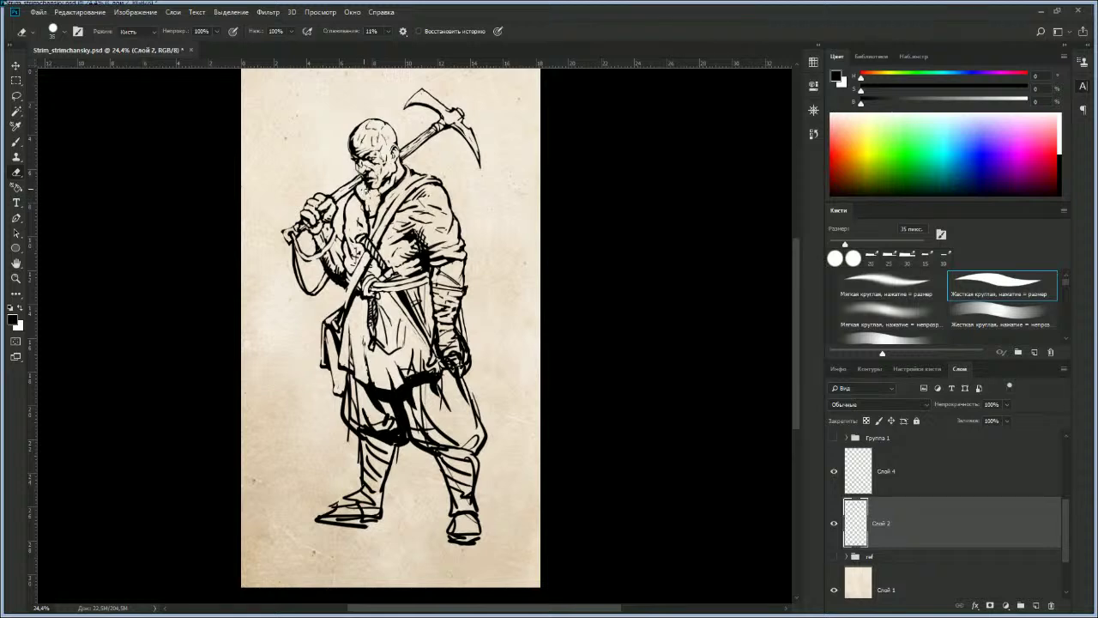
key(b)
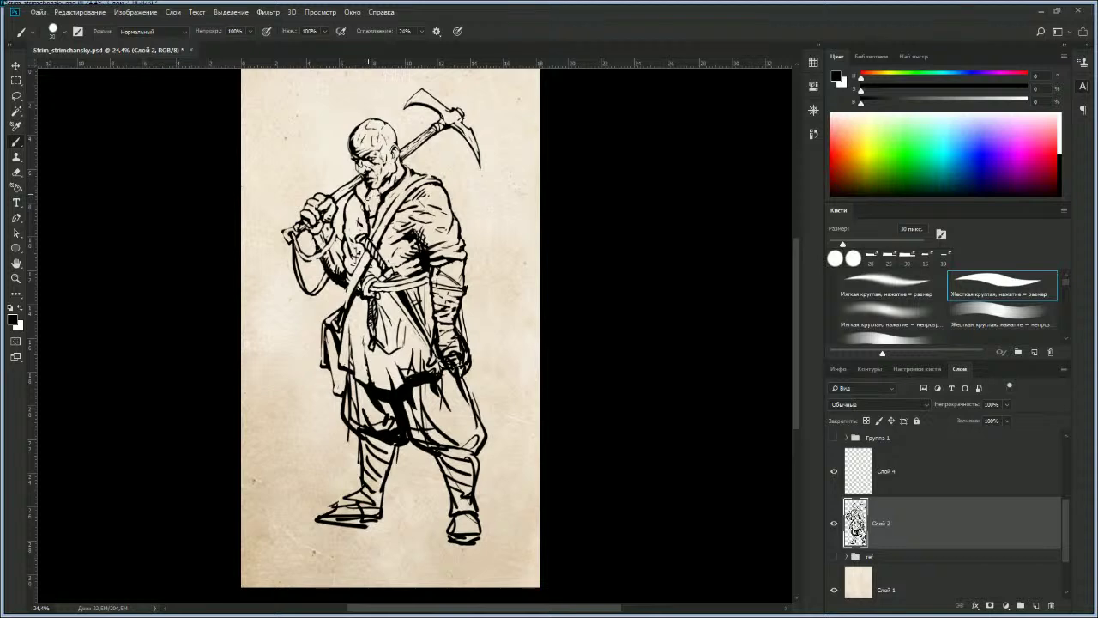
drag(374, 221, 369, 236)
key(e)
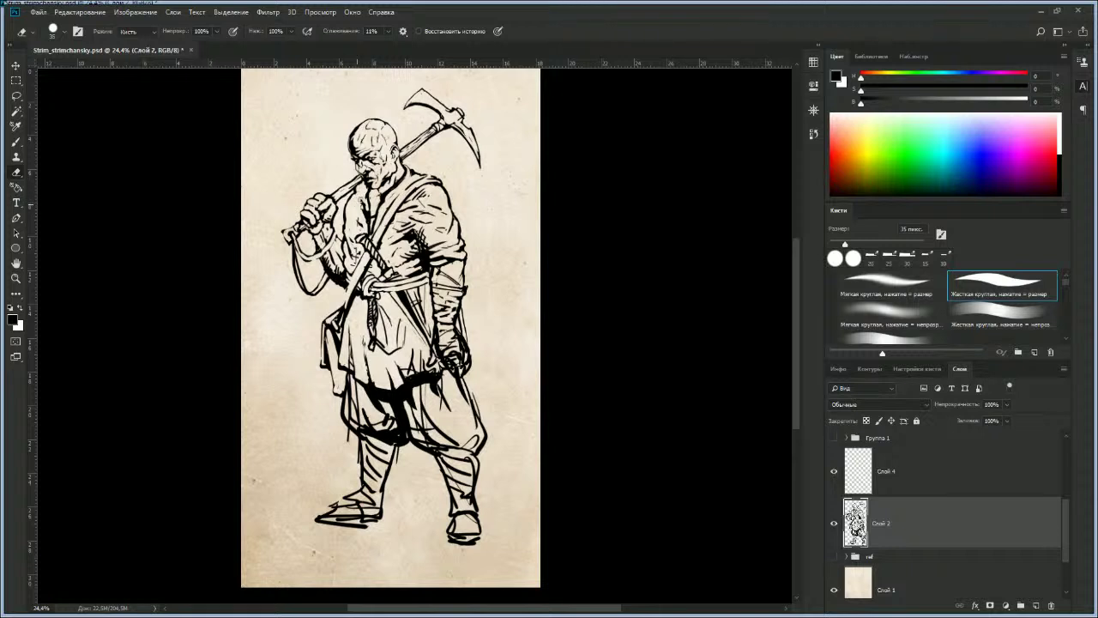
key(b)
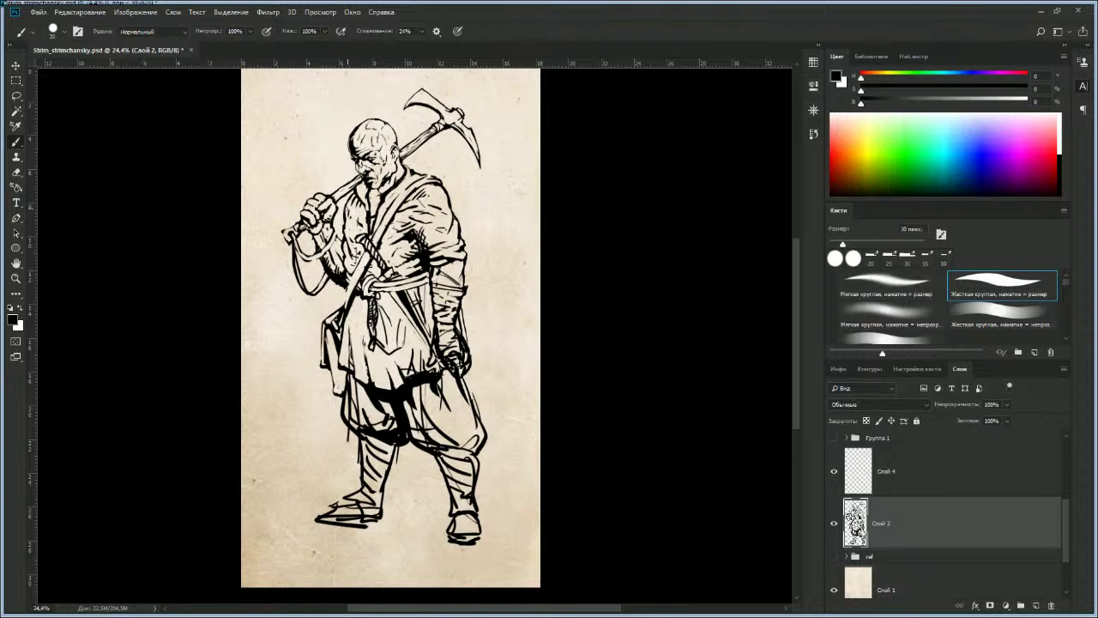
mouse_move(347, 202)
mouse_down()
mouse_move(355, 195)
mouse_move(368, 217)
mouse_move(345, 208)
mouse_move(352, 274)
mouse_move(388, 236)
mouse_move(382, 244)
mouse_up()
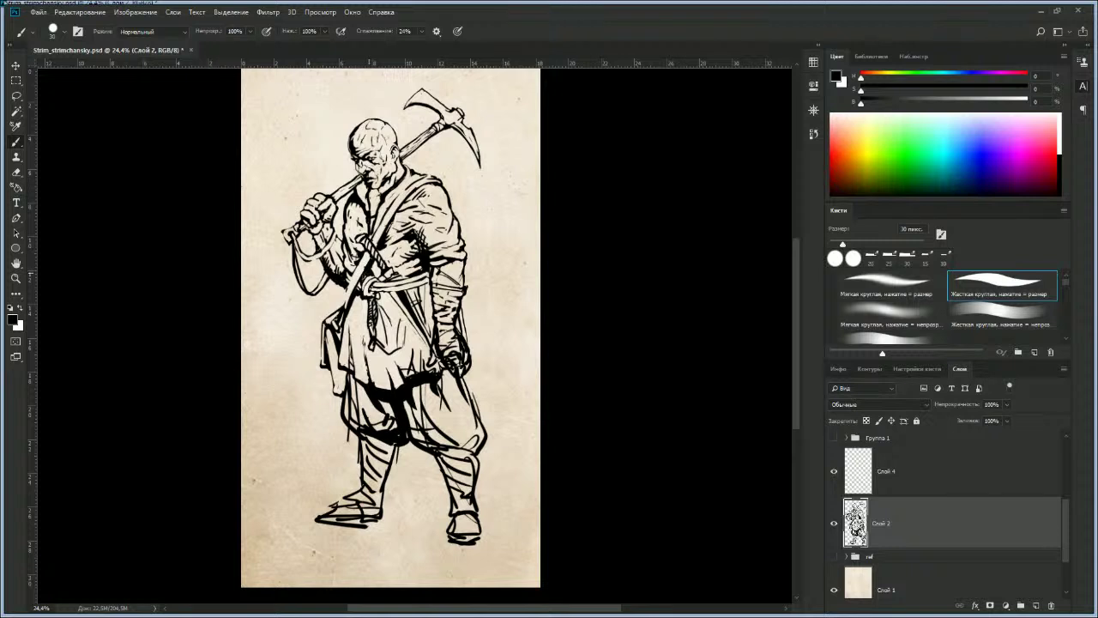
Step: Darken the weapon grip tucked diagonally into the belt with a 30 px brush
drag(364, 250, 371, 260)
drag(364, 241, 381, 270)
key(e)
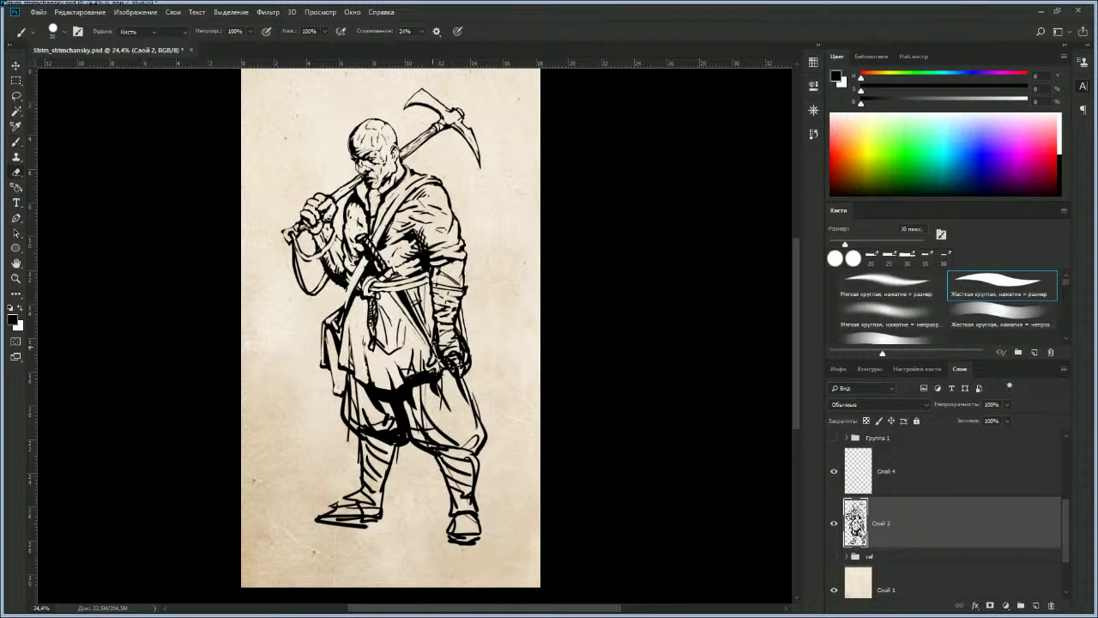
Step: Clean up stray lines around the skirt edge beside the lowered hand and wrapped forearm with a 35 px eraser
key(bracketleft)
mouse_move(439, 341)
mouse_down()
mouse_move(430, 359)
mouse_move(461, 345)
mouse_move(432, 364)
mouse_up()
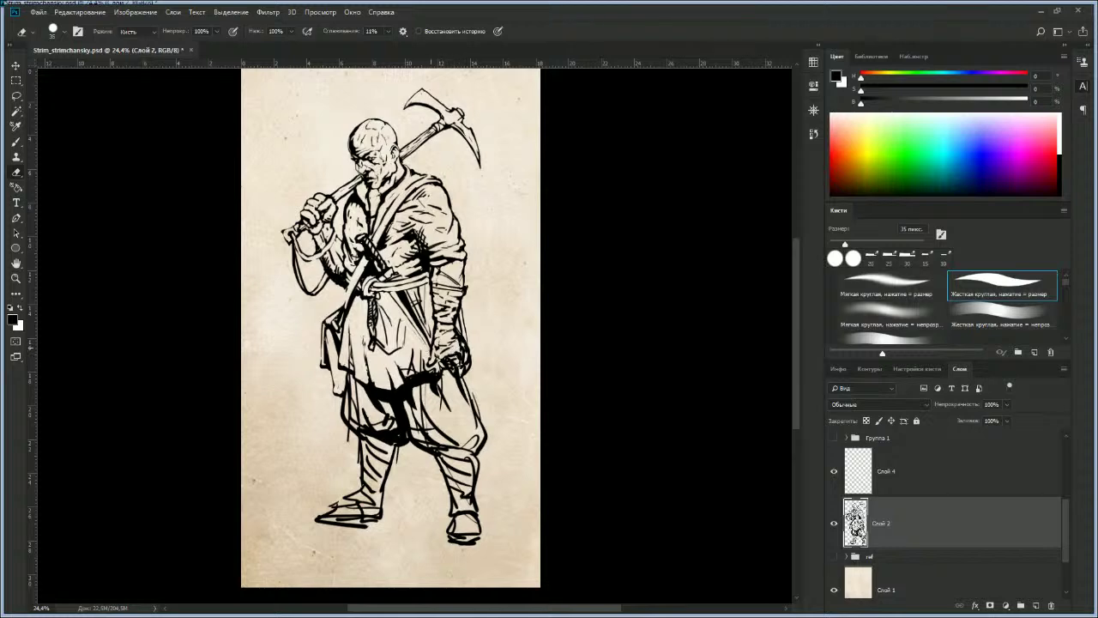
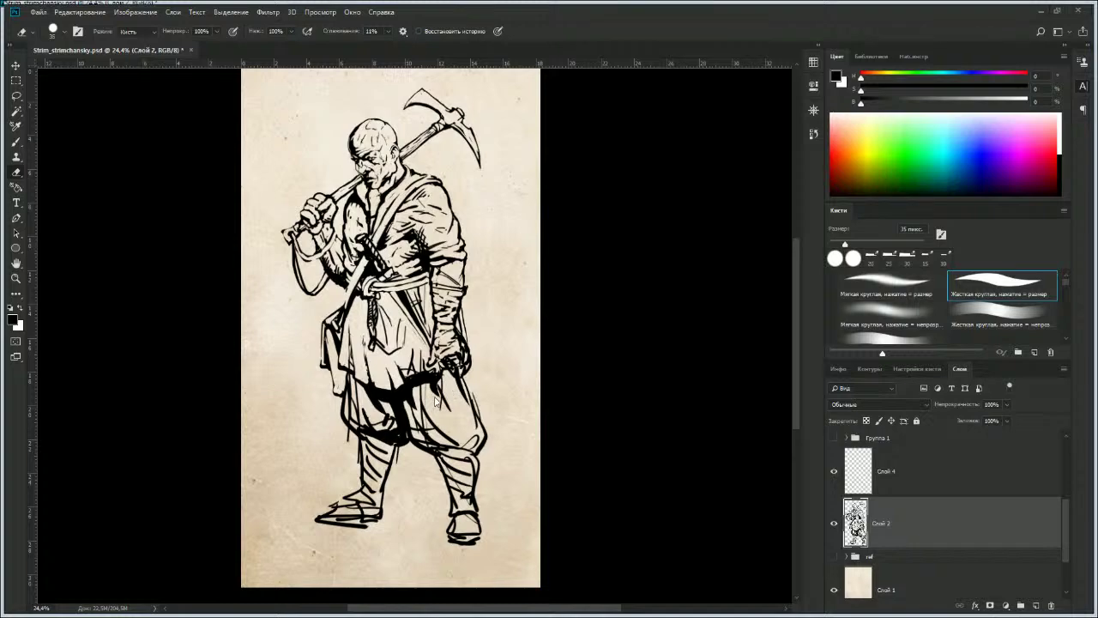
key(z)
mouse_move(450, 390)
mouse_down()
mouse_move(510, 399)
mouse_move(459, 399)
mouse_move(452, 416)
mouse_move(412, 423)
mouse_move(472, 420)
mouse_up()
drag(429, 311, 447, 366)
key(e)
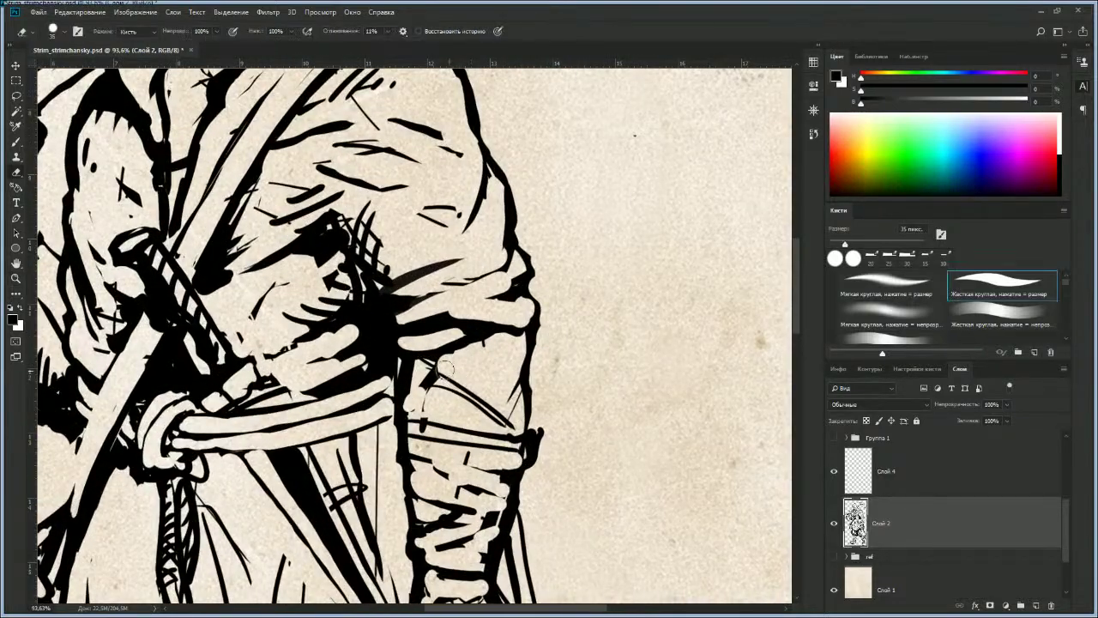
Step: Thin the lines around the lower end of the diagonal strap with a 35 px eraser
key(z)
mouse_move(499, 401)
mouse_down()
mouse_move(465, 390)
mouse_move(513, 337)
mouse_up()
mouse_move(506, 367)
mouse_down()
mouse_move(479, 366)
mouse_move(527, 349)
mouse_move(527, 290)
mouse_move(491, 360)
mouse_up()
drag(512, 398, 454, 304)
drag(473, 350, 455, 394)
mouse_move(382, 285)
mouse_down()
mouse_move(399, 328)
mouse_move(463, 293)
mouse_up()
key(e)
drag(506, 245, 474, 343)
drag(490, 292, 475, 343)
mouse_move(537, 194)
mouse_down()
mouse_move(477, 361)
mouse_move(471, 350)
mouse_move(509, 262)
mouse_move(468, 364)
mouse_move(513, 211)
mouse_move(450, 354)
mouse_move(499, 292)
mouse_move(465, 369)
mouse_move(536, 144)
mouse_move(515, 167)
mouse_move(445, 364)
mouse_move(420, 370)
mouse_move(435, 355)
mouse_move(447, 358)
mouse_move(438, 364)
mouse_move(460, 388)
mouse_up()
Step: Shape the wrapped bindings where the diagonal strap meets the hanging pouch, alternating a 30 px brush and a 35 px eraser
key(b)
drag(443, 347, 472, 387)
key(e)
mouse_move(439, 341)
mouse_down()
mouse_move(472, 376)
mouse_move(453, 388)
mouse_up()
key(b)
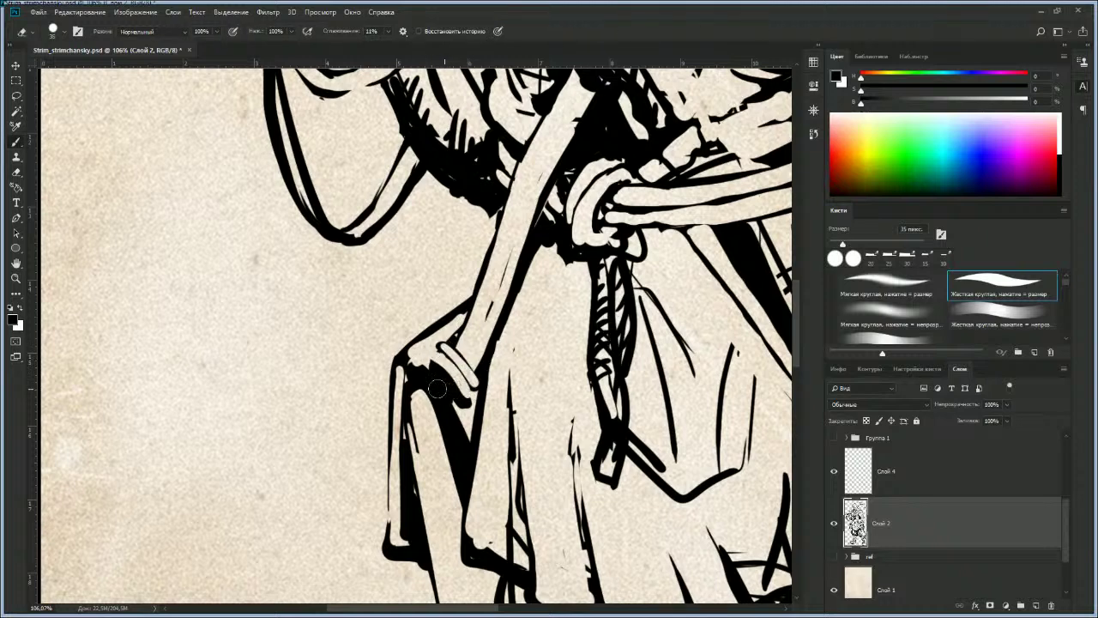
key(e)
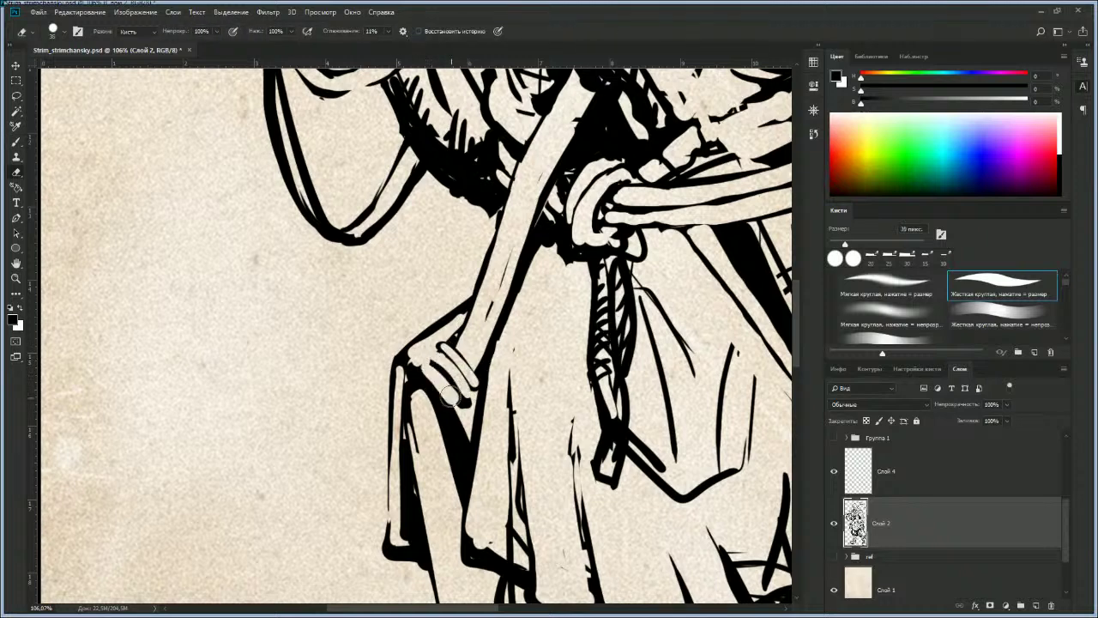
key(b)
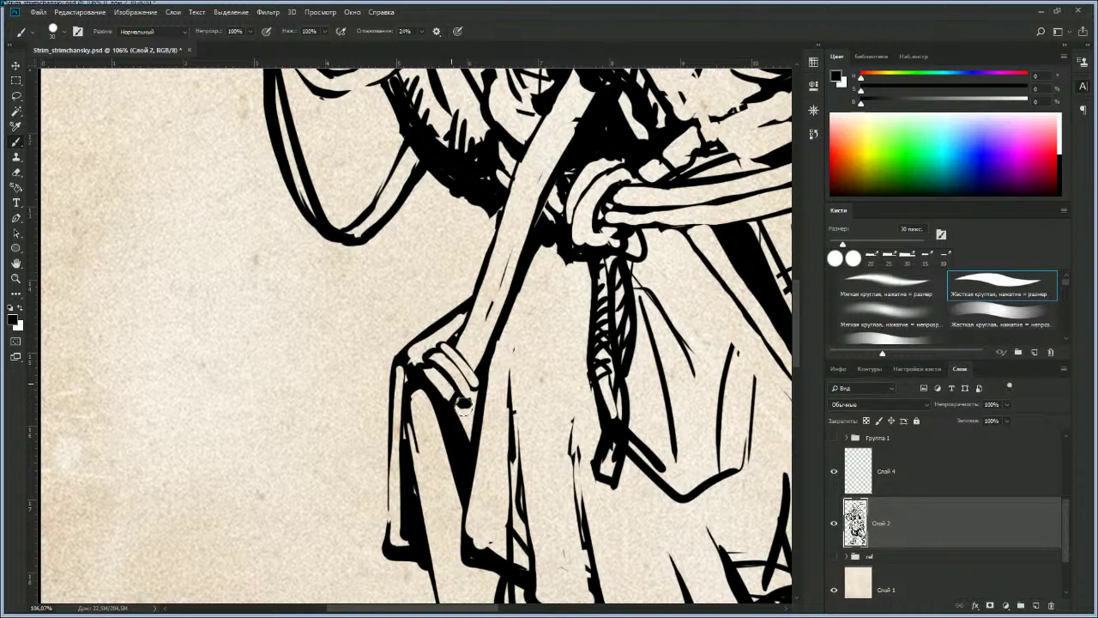
drag(475, 386, 471, 401)
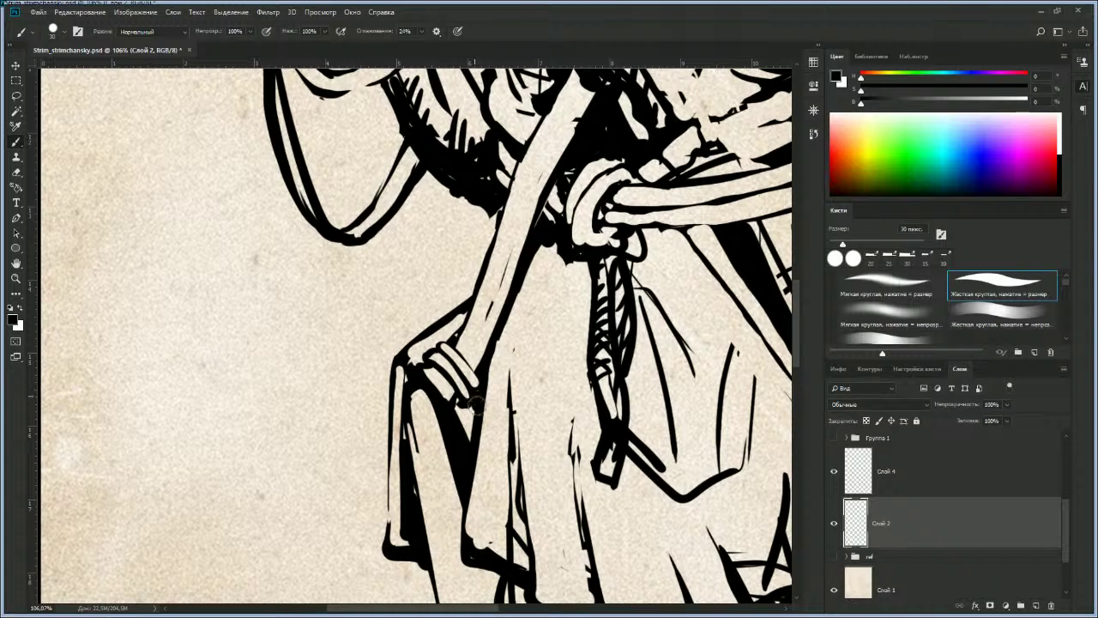
Step: Erase the slanted line above the hanging pouch and thin its outer edge with a 35 px eraser
key(e)
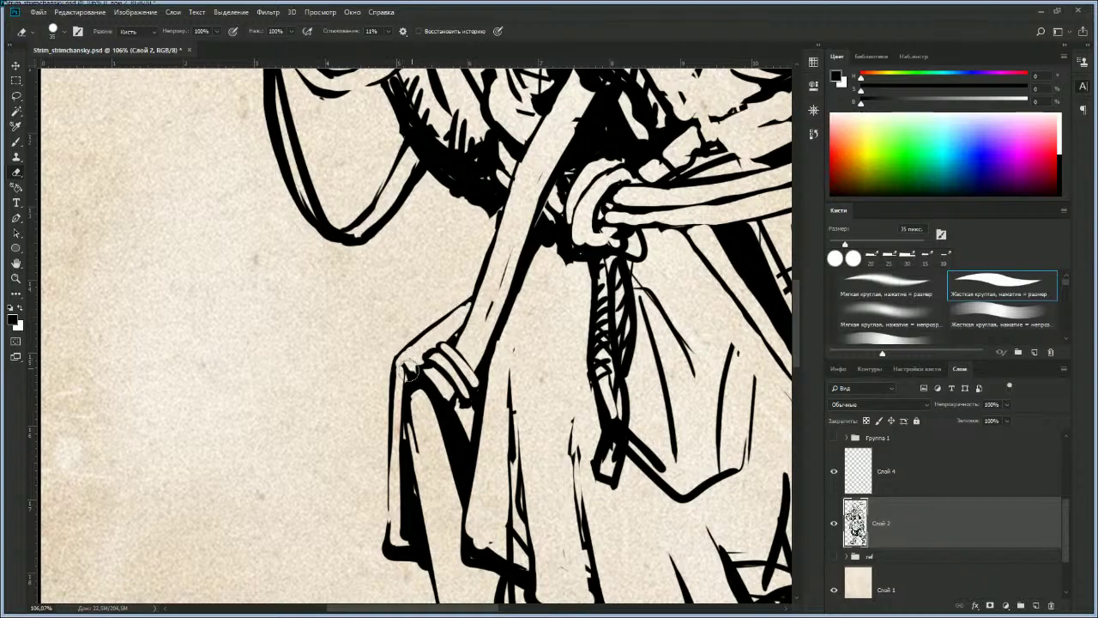
key(z)
mouse_move(453, 420)
mouse_down()
mouse_move(386, 449)
mouse_move(460, 387)
mouse_move(429, 402)
mouse_move(463, 396)
mouse_move(444, 428)
mouse_move(486, 420)
mouse_move(455, 436)
mouse_move(412, 369)
mouse_move(452, 367)
mouse_move(410, 336)
mouse_up()
key(e)
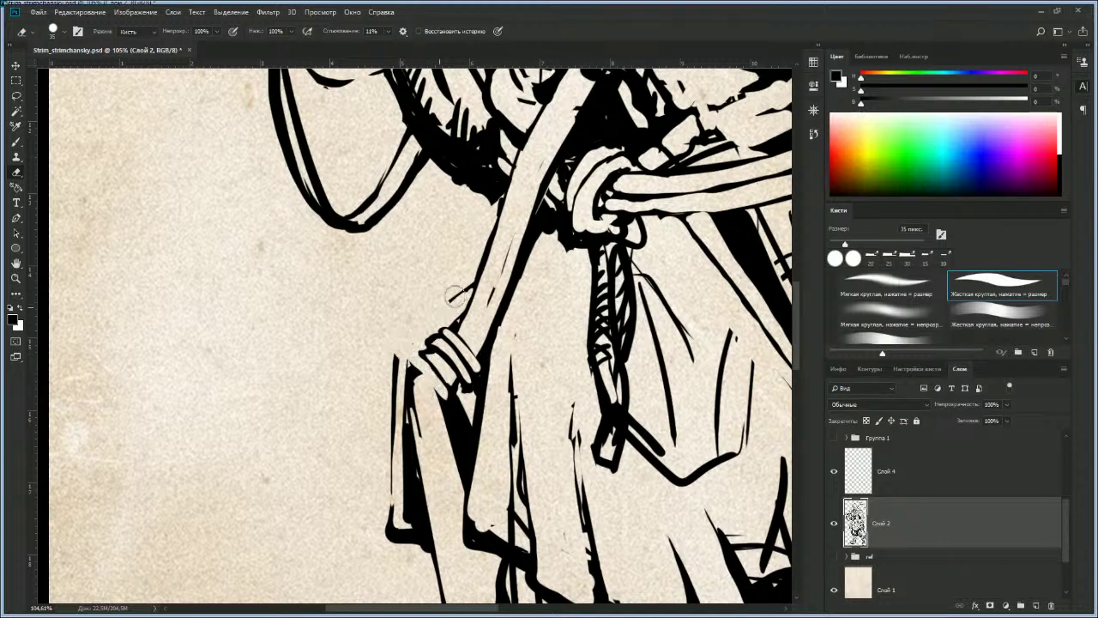
mouse_move(391, 378)
mouse_down()
mouse_move(385, 488)
mouse_move(400, 535)
mouse_up()
Step: Redraw the pouch's top and outer edge and fill its shadowed side with a 30 px brush
key(b)
drag(415, 369, 400, 543)
drag(410, 399, 416, 549)
mouse_move(392, 377)
mouse_down()
mouse_move(391, 532)
mouse_move(415, 556)
mouse_move(400, 553)
mouse_up()
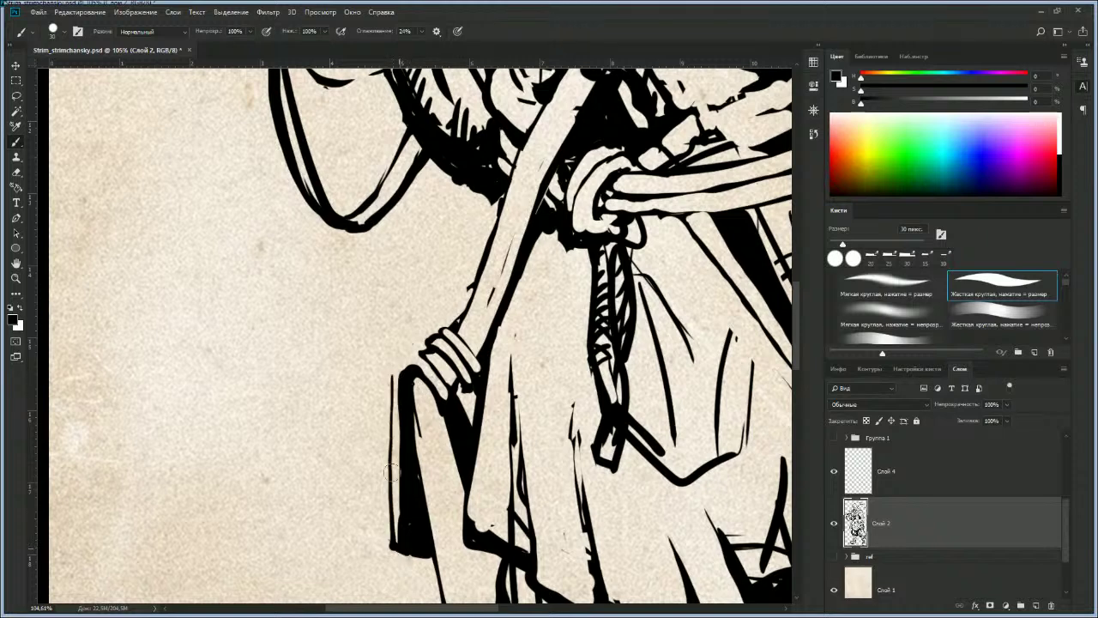
mouse_move(396, 359)
mouse_down()
mouse_move(433, 379)
mouse_move(410, 348)
mouse_move(422, 344)
mouse_move(397, 354)
mouse_move(428, 346)
mouse_move(390, 355)
mouse_move(417, 344)
mouse_move(389, 361)
mouse_move(381, 390)
mouse_move(406, 366)
mouse_move(413, 393)
mouse_move(420, 387)
mouse_move(413, 409)
mouse_move(436, 510)
mouse_move(418, 383)
mouse_move(440, 433)
mouse_move(435, 406)
mouse_move(394, 481)
mouse_move(426, 366)
mouse_move(440, 380)
mouse_move(398, 399)
mouse_move(443, 404)
mouse_move(437, 413)
mouse_move(455, 396)
mouse_move(411, 389)
mouse_move(436, 383)
mouse_move(411, 411)
mouse_move(439, 395)
mouse_move(441, 359)
mouse_up()
Step: Refine the skirt folds and shading beside the strap and pouch with a 30 px brush and 35 px eraser
key(e)
key(z)
key(z)
key(b)
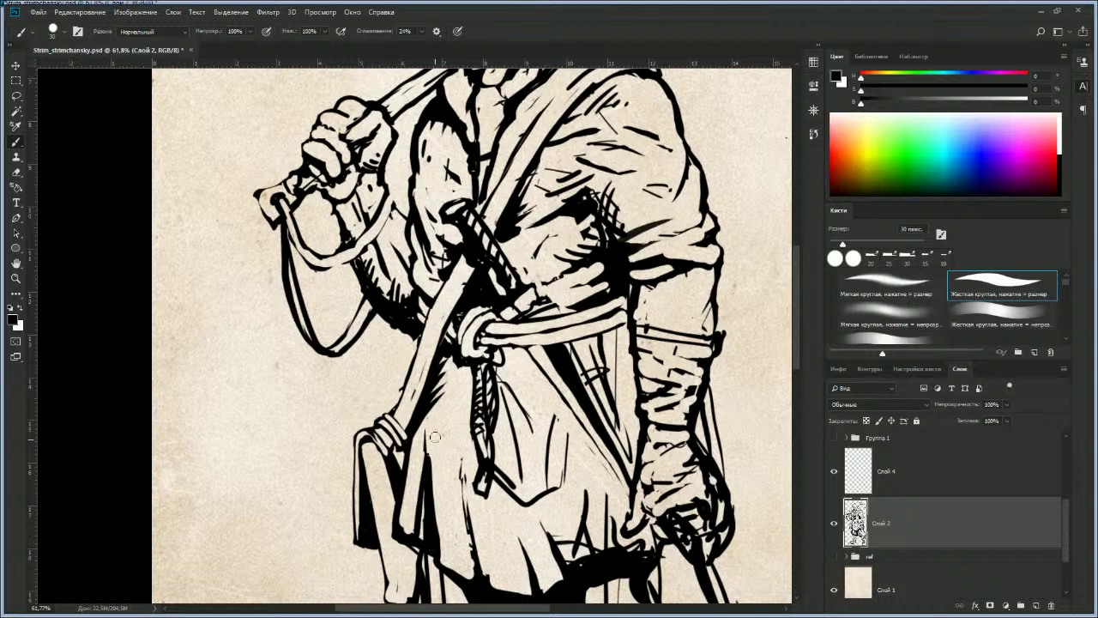
key(e)
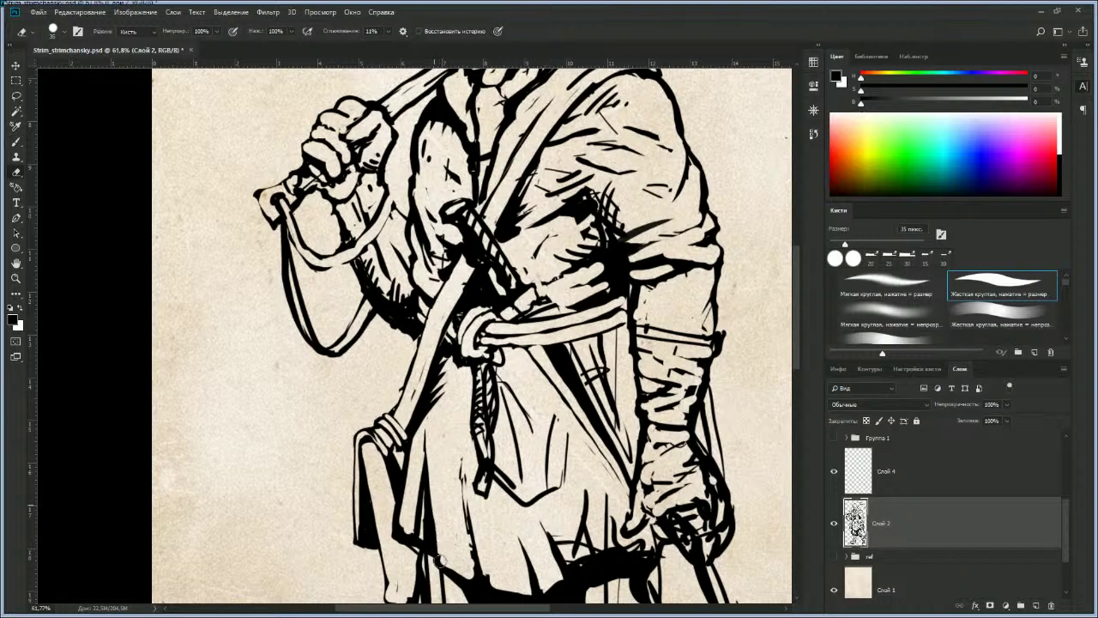
Step: Touch up the hanging pouch and the skirt folds beside it with a 35 px eraser and 30 px brush
key(z)
drag(436, 439, 424, 440)
drag(432, 514, 368, 447)
mouse_move(423, 423)
mouse_down()
mouse_move(368, 444)
mouse_move(427, 428)
mouse_move(449, 387)
mouse_move(431, 420)
mouse_up()
drag(438, 380, 443, 374)
drag(401, 411, 422, 419)
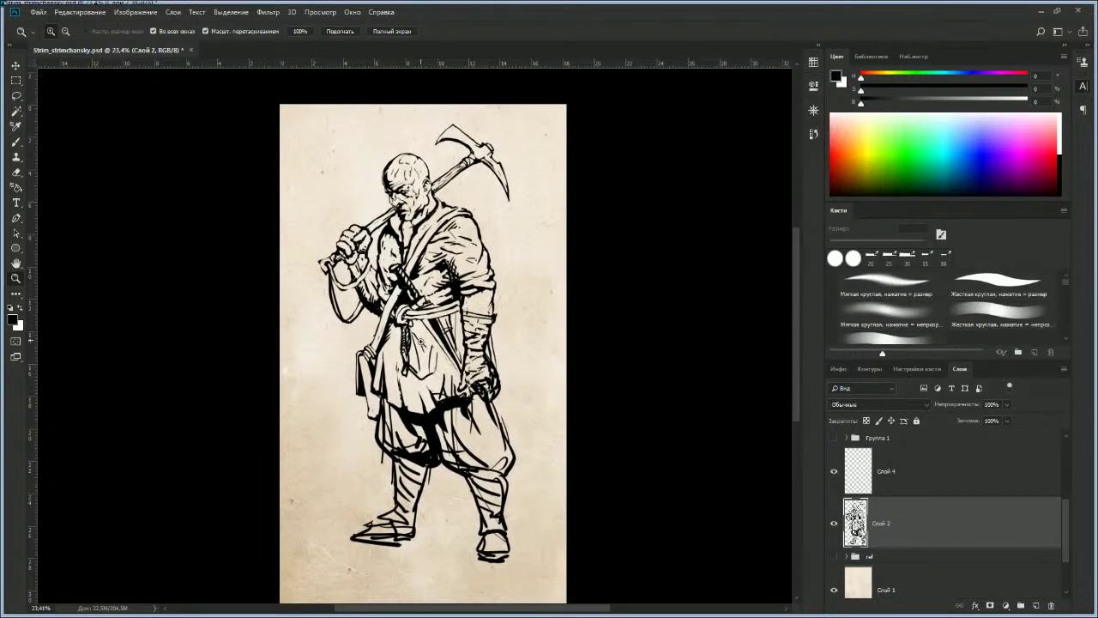
drag(421, 346, 429, 325)
key(e)
drag(362, 399, 364, 409)
key(b)
drag(386, 336, 375, 401)
Step: Draw long fold lines down the front of the skirt with a 30 px brush
drag(417, 324, 414, 410)
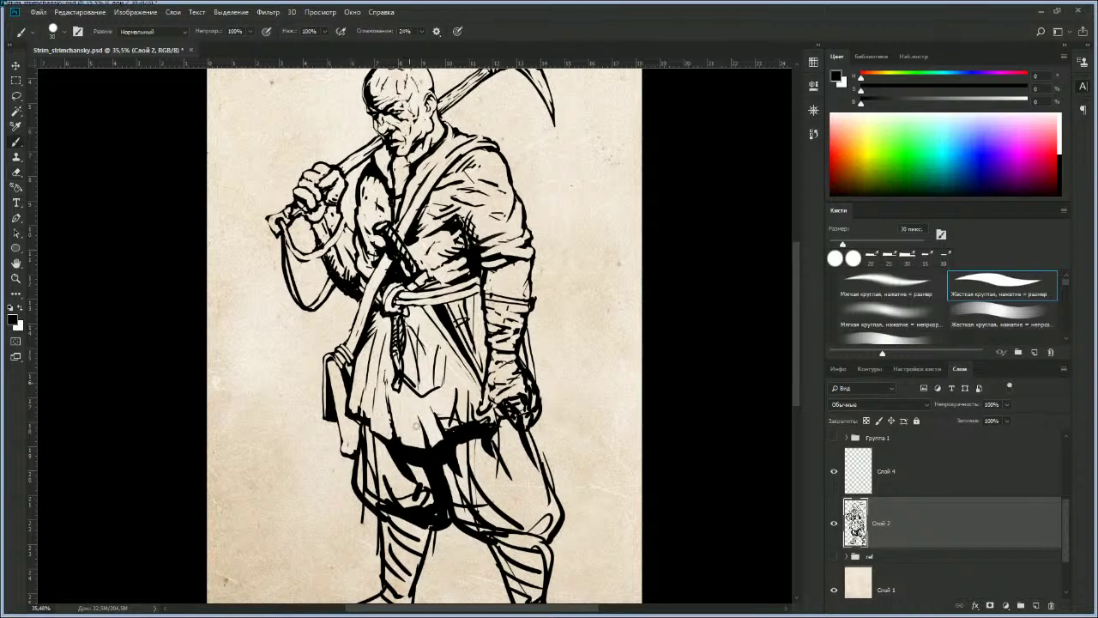
drag(420, 325, 425, 388)
drag(438, 340, 453, 399)
drag(430, 320, 455, 394)
drag(480, 314, 468, 360)
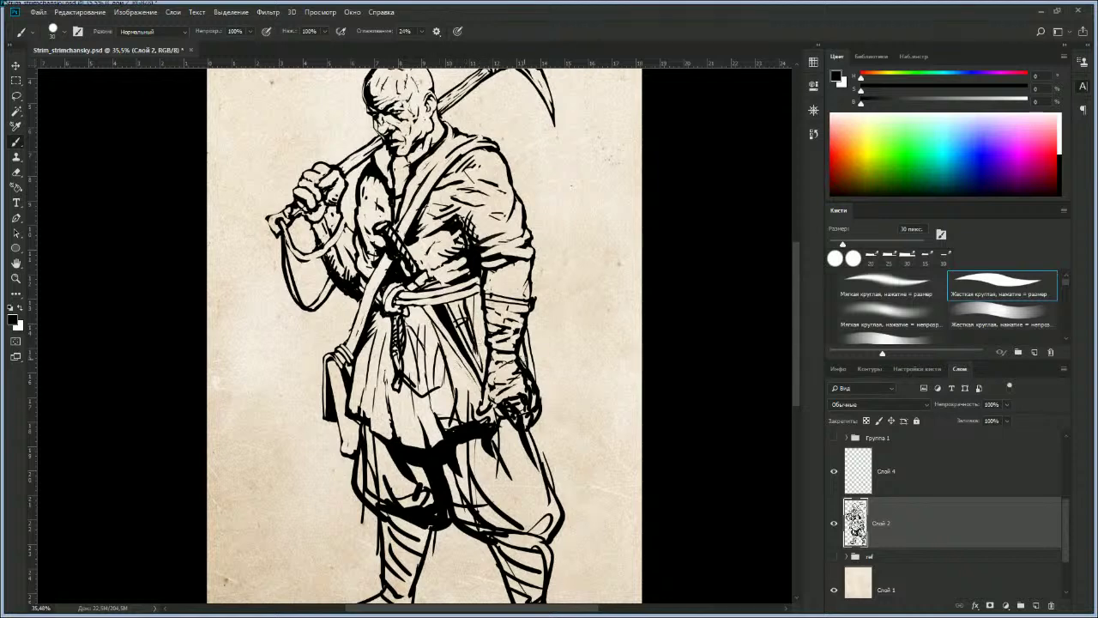
Step: Erase the dark weapon grip and extra outlines around the lowered hand with a 35 px eraser, carving out the fingers
key(e)
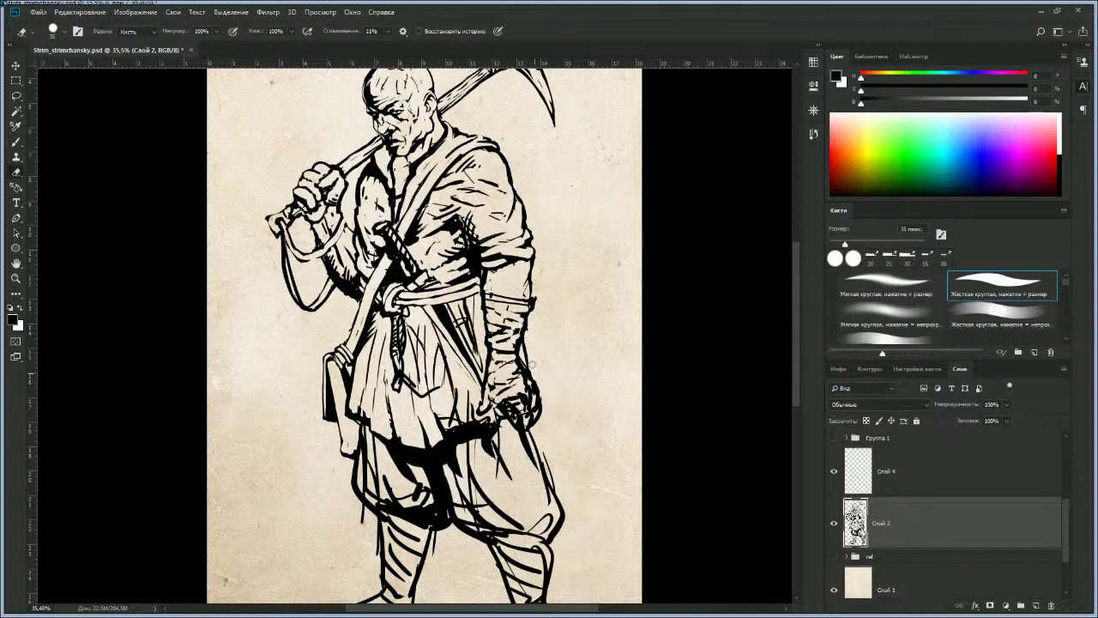
drag(514, 360, 525, 381)
mouse_move(517, 401)
mouse_down()
mouse_move(523, 410)
mouse_move(530, 398)
mouse_move(540, 417)
mouse_up()
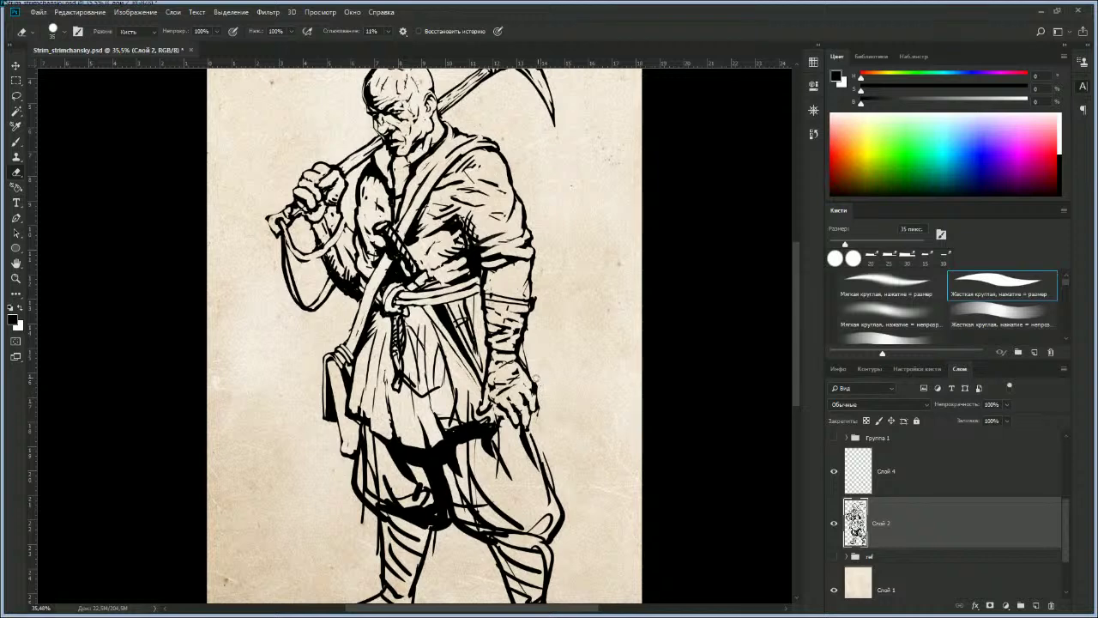
key(b)
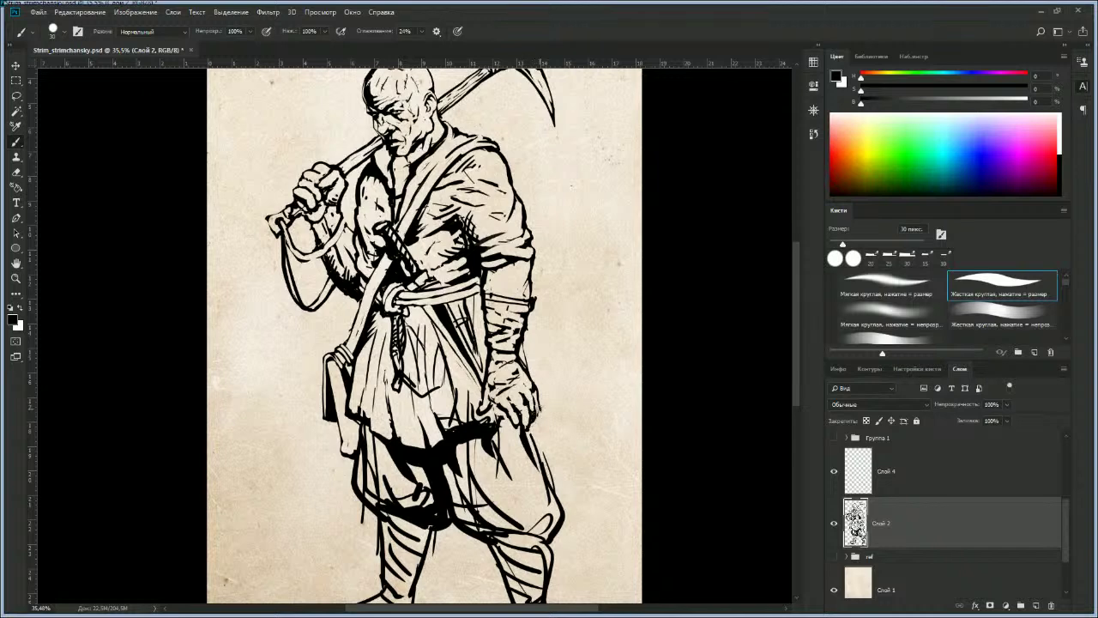
Step: Strengthen the lowered hand's finger and thumb lines with a 30 px brush and trim them with a 35 px eraser
key(z)
mouse_move(520, 424)
mouse_down()
mouse_move(455, 423)
mouse_move(513, 342)
mouse_move(503, 364)
mouse_up()
mouse_move(503, 364)
mouse_down()
mouse_move(493, 376)
mouse_move(578, 367)
mouse_up()
key(e)
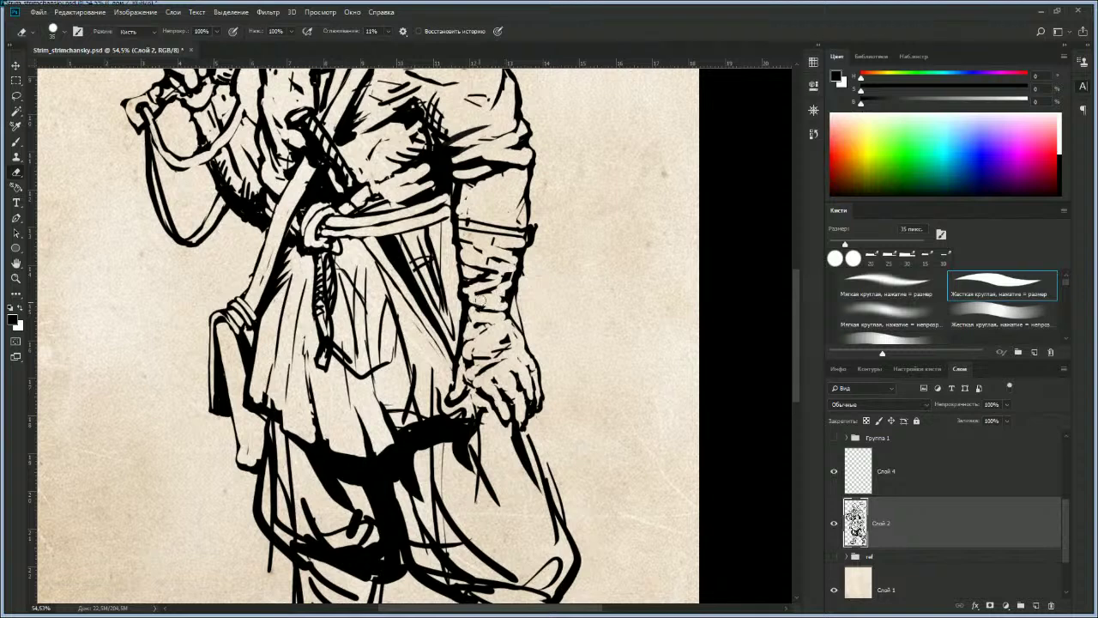
key(b)
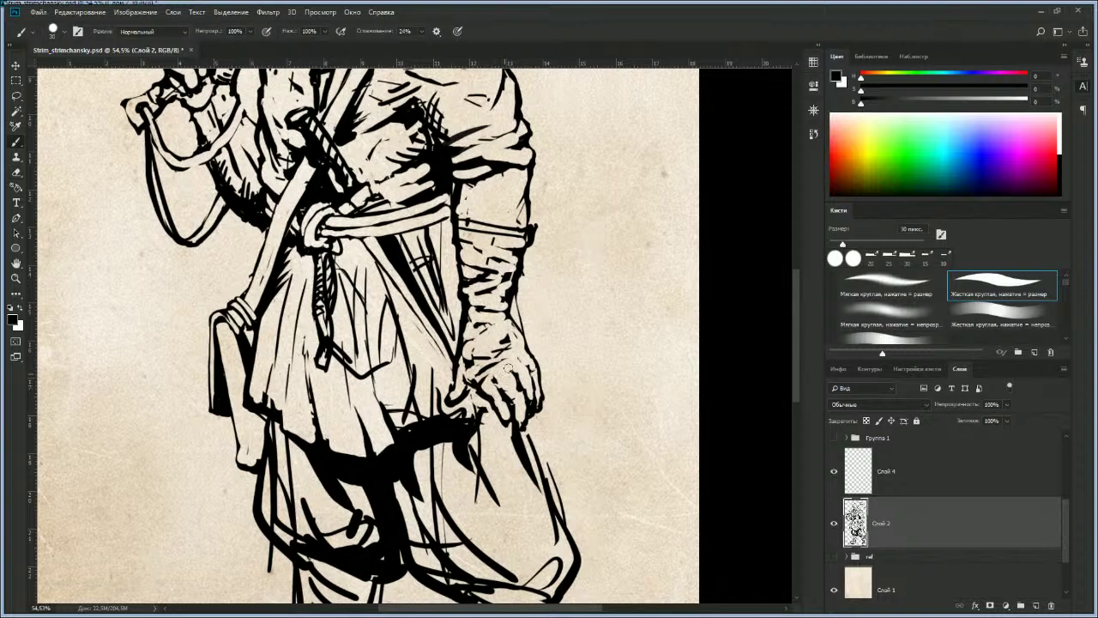
mouse_move(496, 384)
mouse_down()
mouse_move(501, 426)
mouse_move(508, 410)
mouse_move(497, 420)
mouse_up()
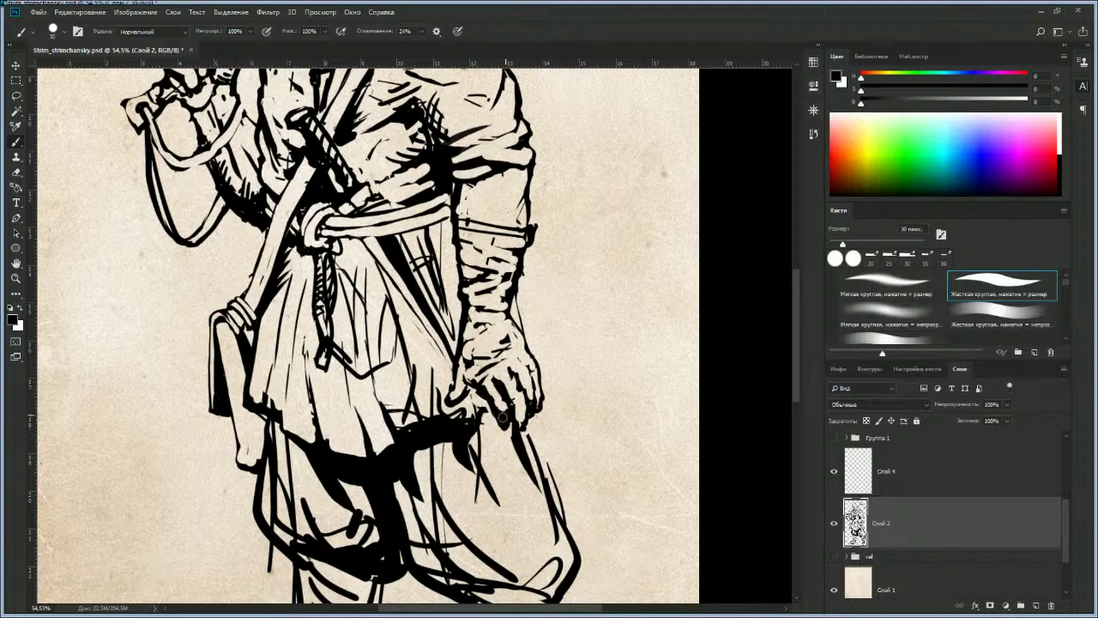
mouse_move(455, 352)
mouse_down()
mouse_move(452, 393)
mouse_move(463, 378)
mouse_move(471, 388)
mouse_move(446, 403)
mouse_up()
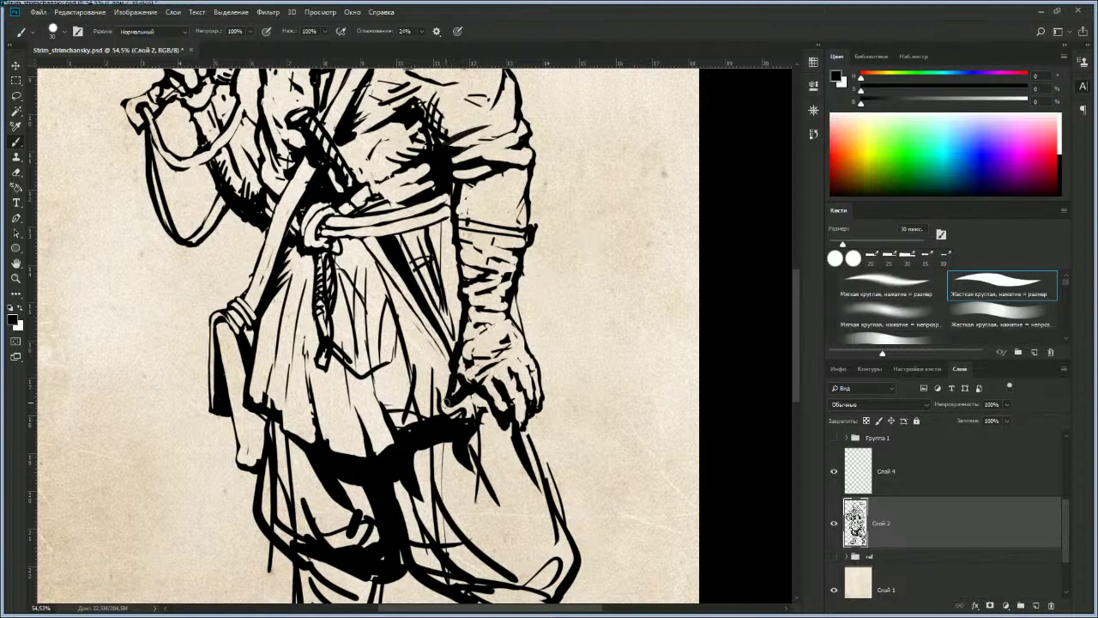
key(e)
drag(455, 333, 444, 402)
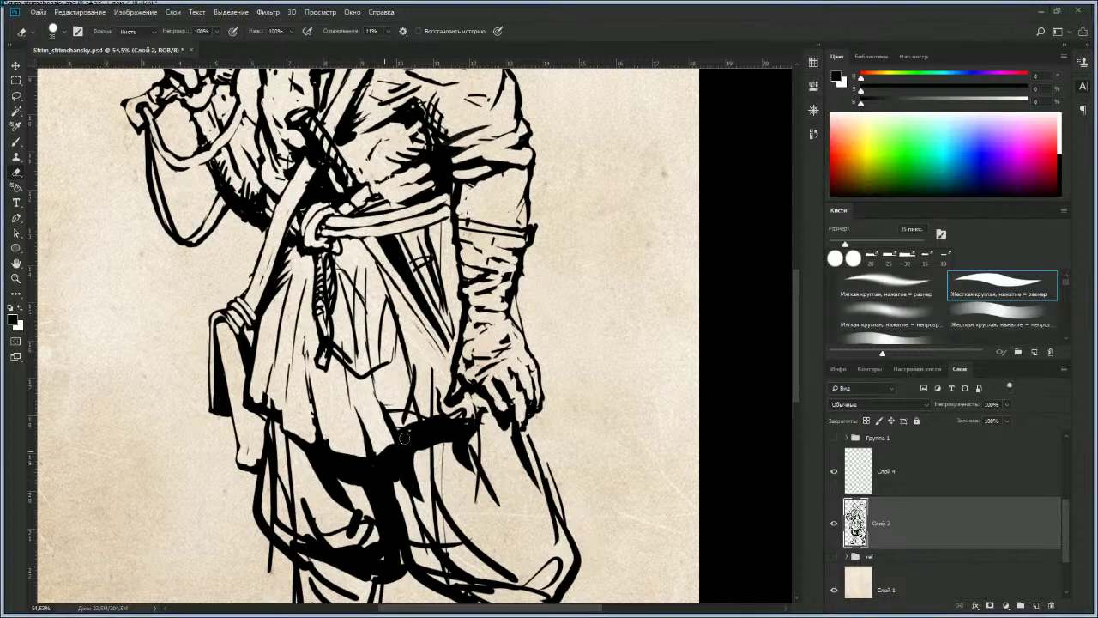
Step: Darken the skirt hem near the hand and erase the pointed flap outline across the skirt's front
key(z)
key(b)
key(bracketleft)
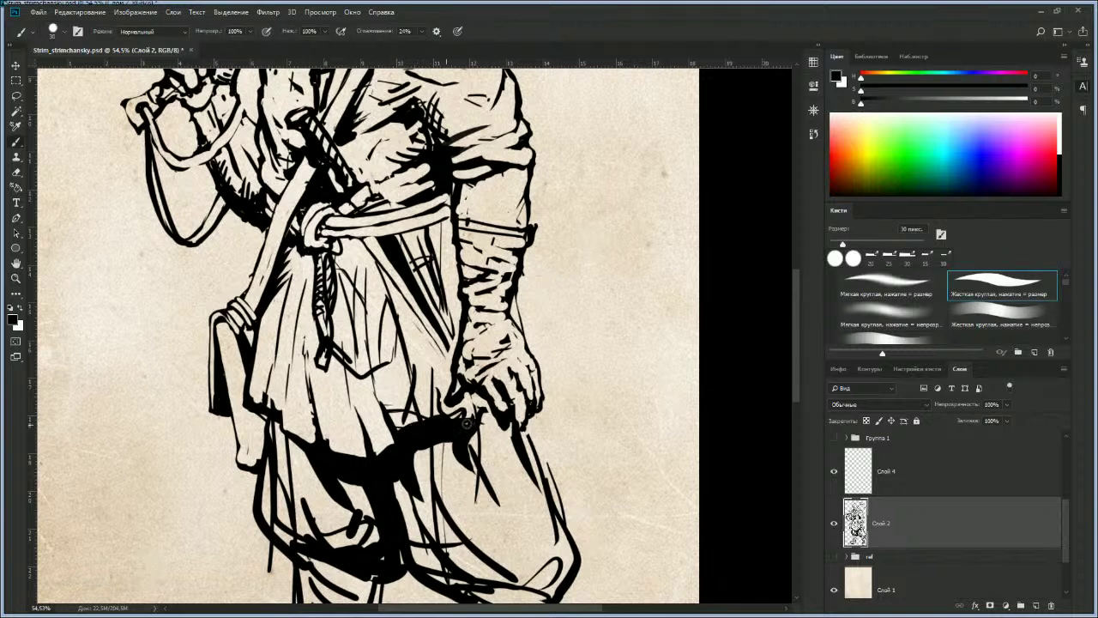
key(e)
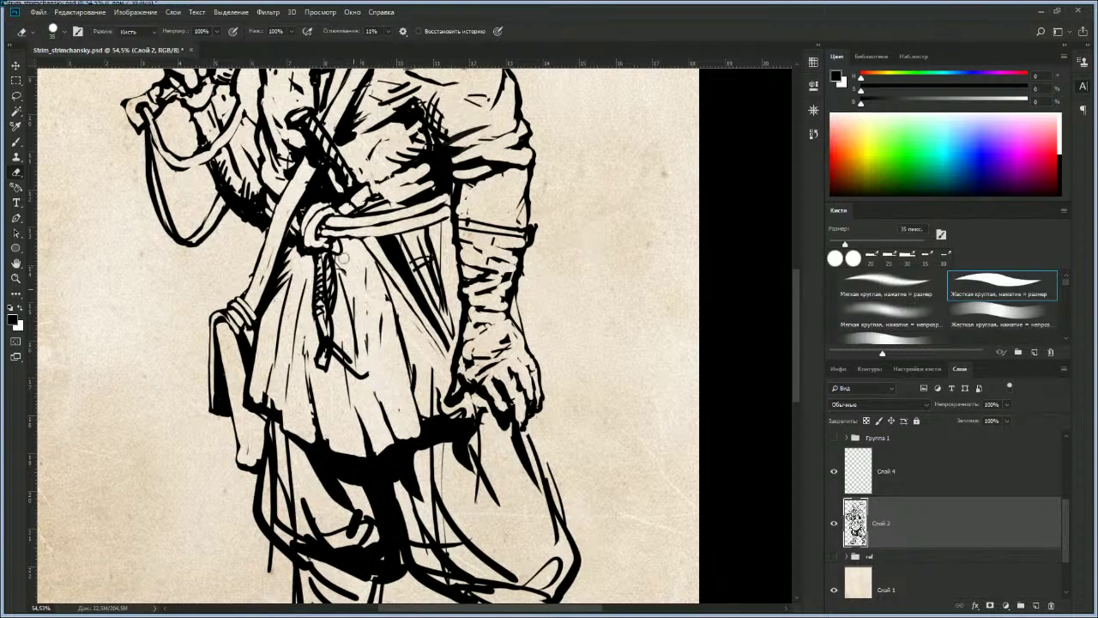
mouse_move(342, 340)
mouse_down()
mouse_move(337, 369)
mouse_move(336, 342)
mouse_move(338, 365)
mouse_move(348, 334)
mouse_move(365, 404)
mouse_up()
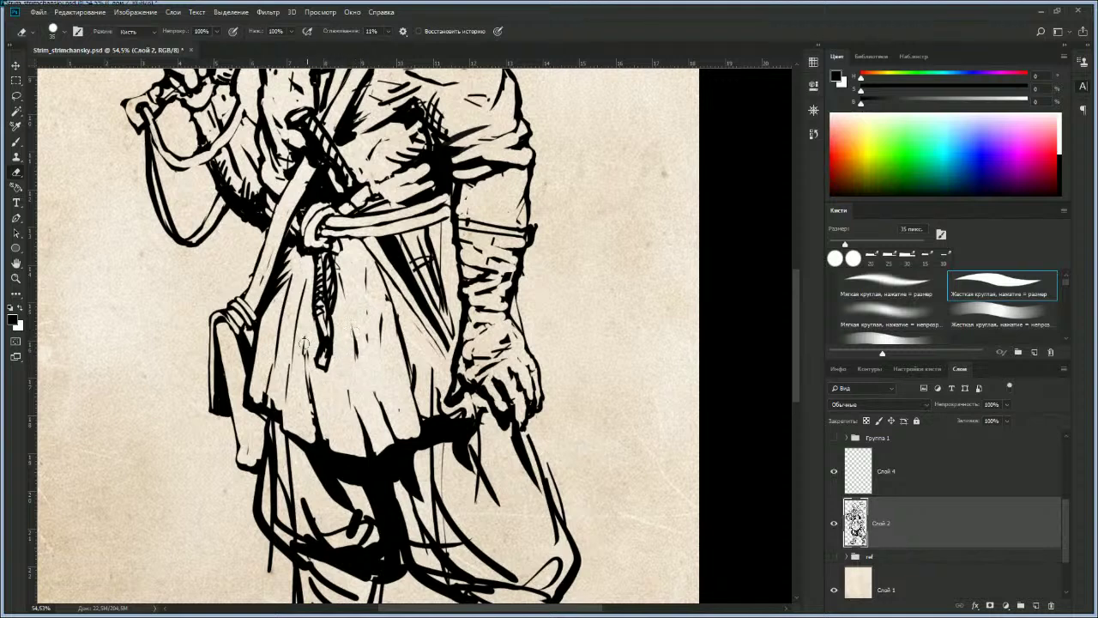
Step: Clean the skirt's front with a 35 px eraser and draw a bolder fold beside the hanging cord with a 30 px brush
key(z)
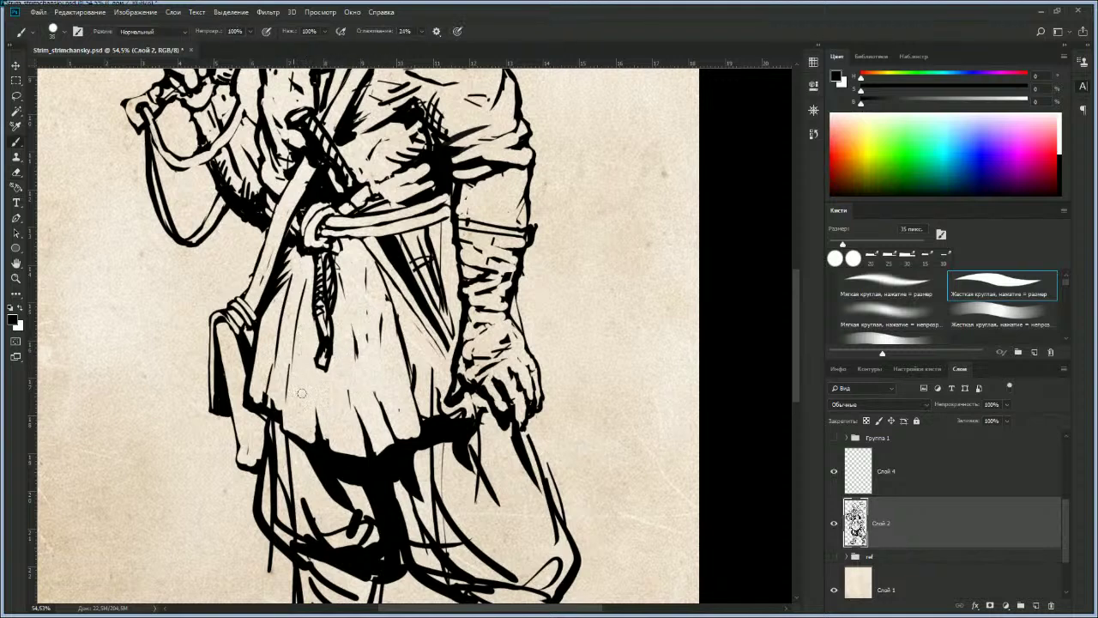
drag(341, 422, 283, 421)
drag(301, 383, 373, 381)
key(e)
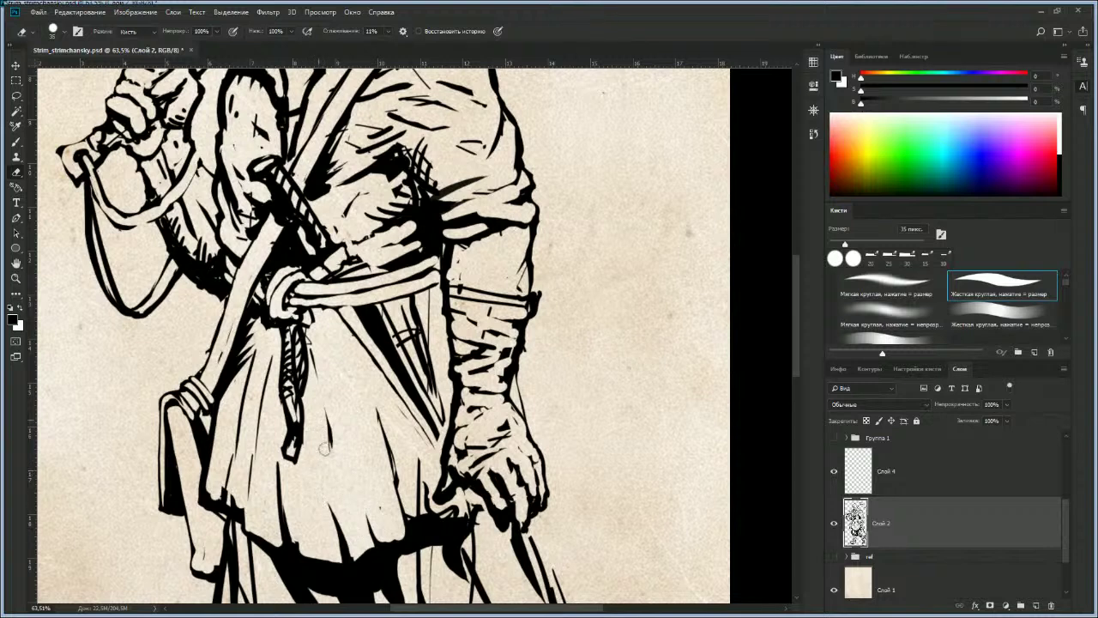
key(b)
drag(325, 418, 334, 483)
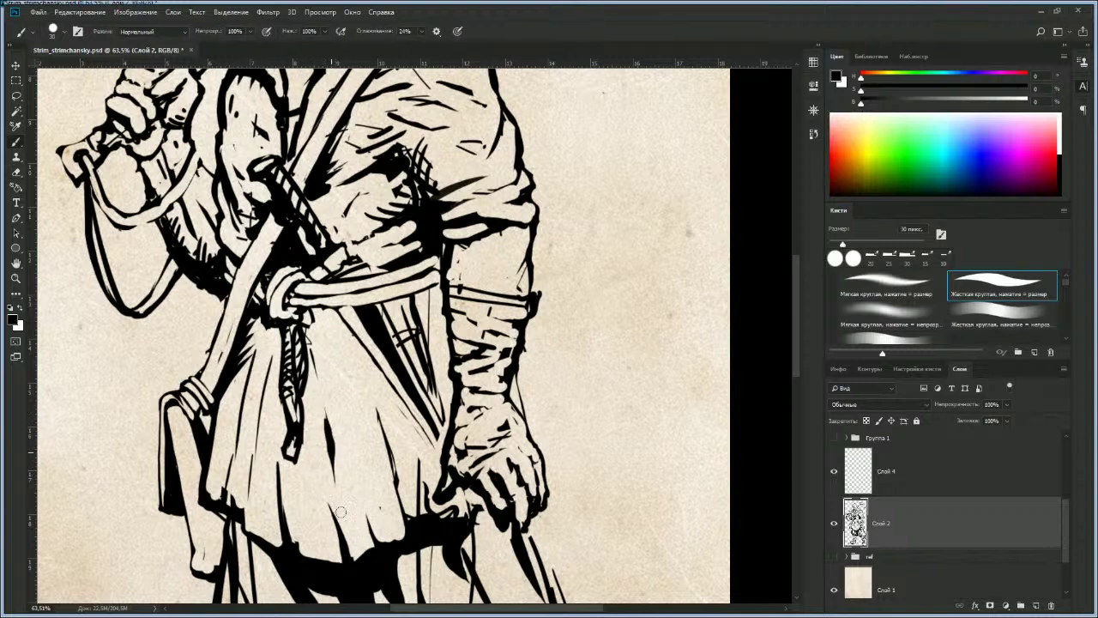
drag(328, 429, 321, 386)
mouse_move(366, 438)
mouse_down()
mouse_move(340, 422)
mouse_move(344, 393)
mouse_move(375, 430)
mouse_up()
Step: Erase the pouch's lower section with a 35 px eraser and redraw its long lower outline with a 30 px brush
scroll(374, 427, up, 3)
key(e)
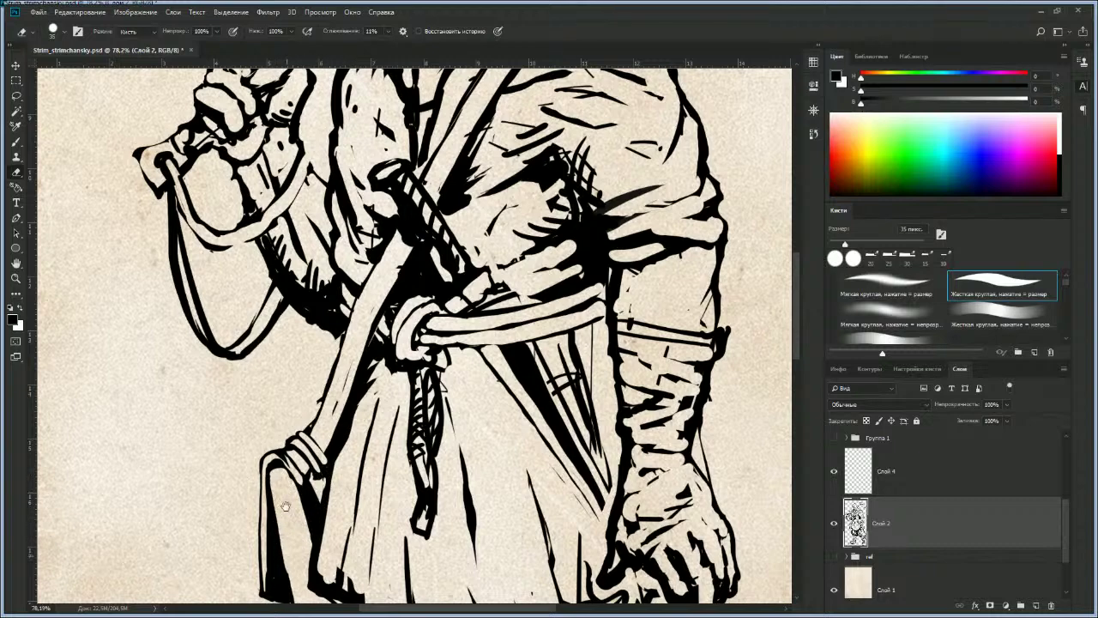
drag(286, 525, 291, 450)
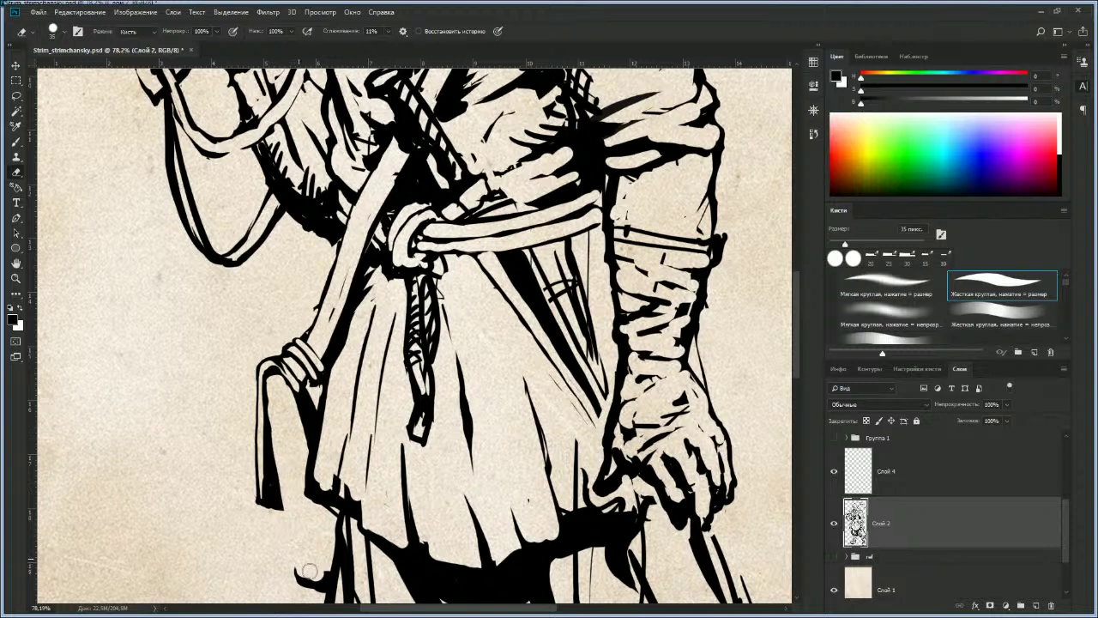
key(b)
mouse_move(266, 434)
mouse_down()
mouse_move(288, 572)
mouse_move(323, 588)
mouse_up()
drag(317, 482, 326, 548)
Step: Trim the outlines of the strap and its bindings above the pouch with a 35 px eraser
drag(361, 429, 292, 429)
drag(300, 395, 338, 433)
drag(304, 433, 367, 417)
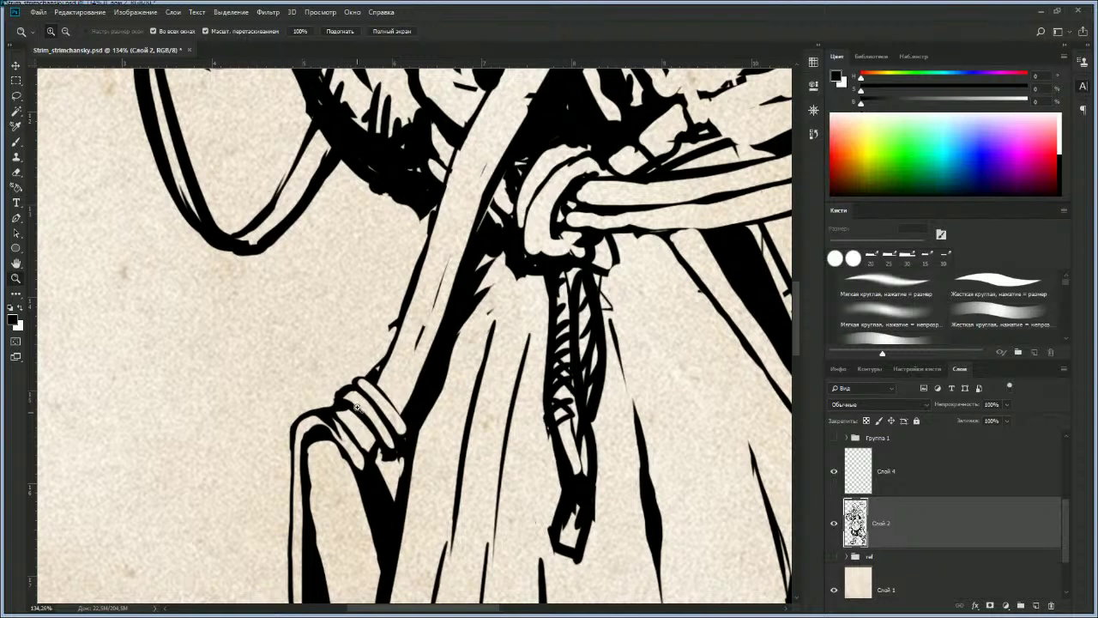
key(e)
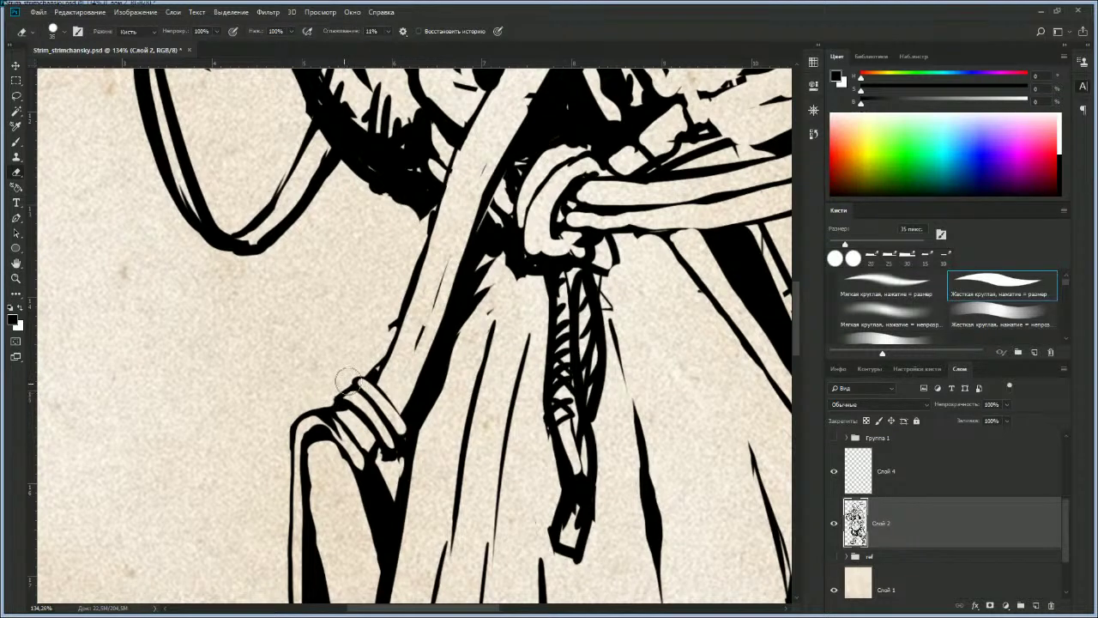
drag(369, 365, 386, 343)
drag(428, 219, 415, 262)
key(z)
drag(379, 334, 315, 337)
mouse_move(436, 401)
mouse_down()
mouse_move(408, 425)
mouse_move(364, 425)
mouse_move(427, 386)
mouse_up()
drag(339, 283, 320, 367)
drag(452, 354, 423, 365)
drag(433, 429, 395, 313)
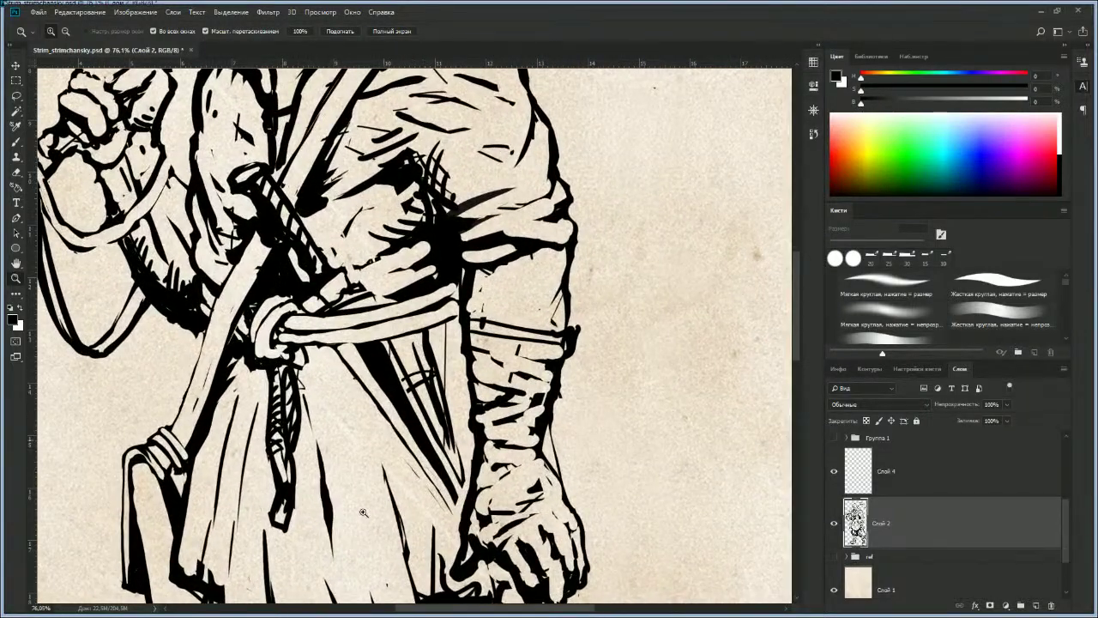
drag(386, 464, 352, 423)
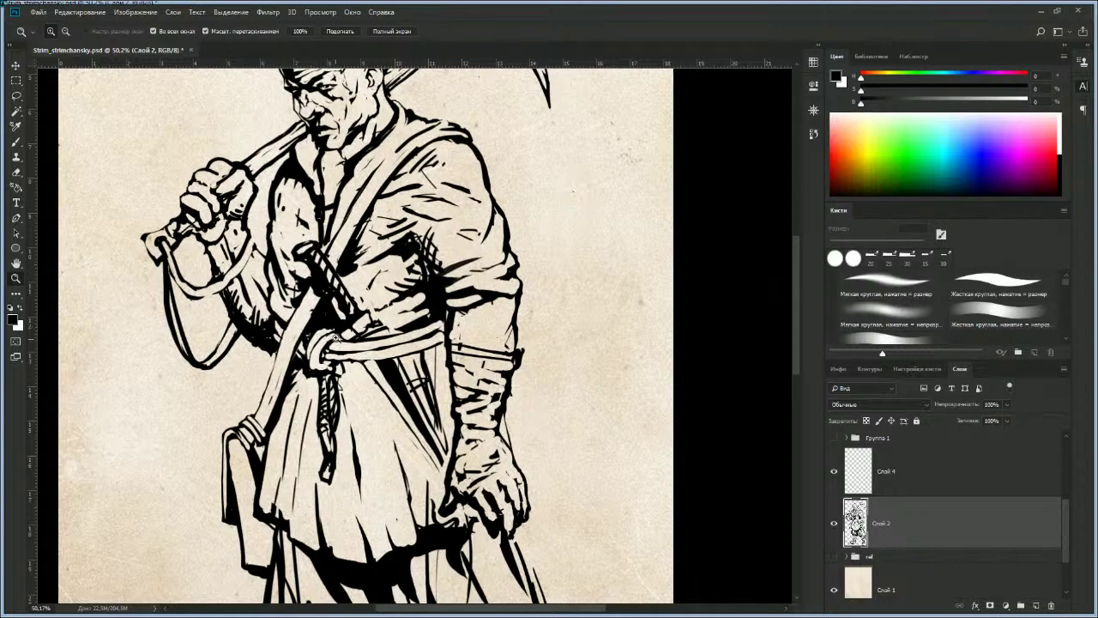
Step: Refine the dark shading under the raised arm's elbow beside the strap with a 30 px brush and a 35 px eraser
mouse_move(347, 387)
mouse_down()
mouse_move(369, 390)
mouse_move(433, 446)
mouse_move(459, 423)
mouse_move(356, 410)
mouse_move(384, 409)
mouse_move(386, 371)
mouse_up()
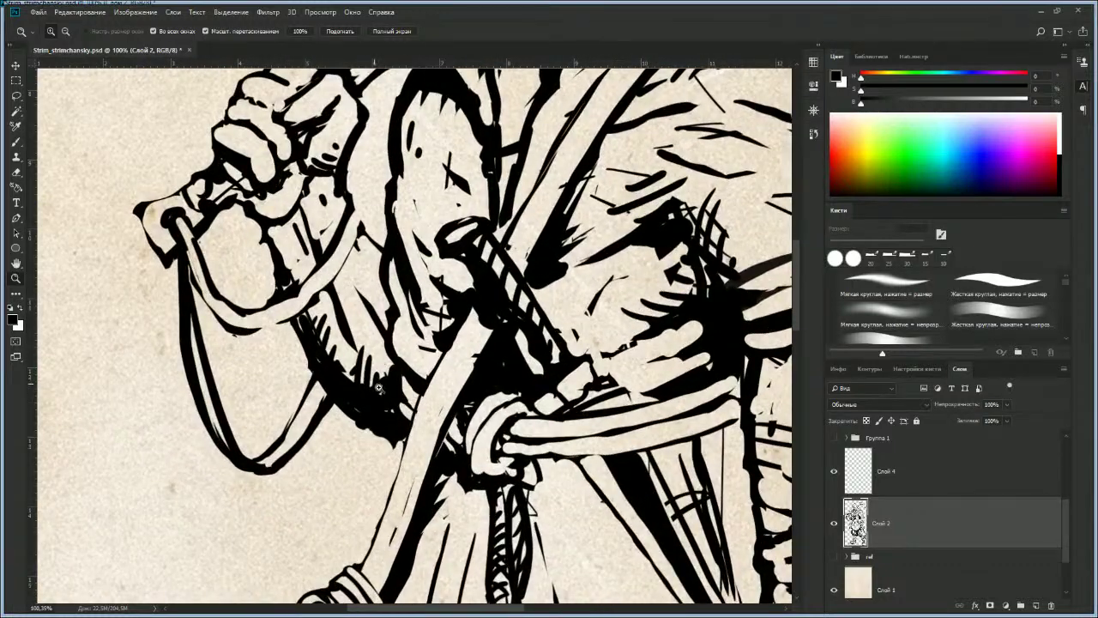
key(b)
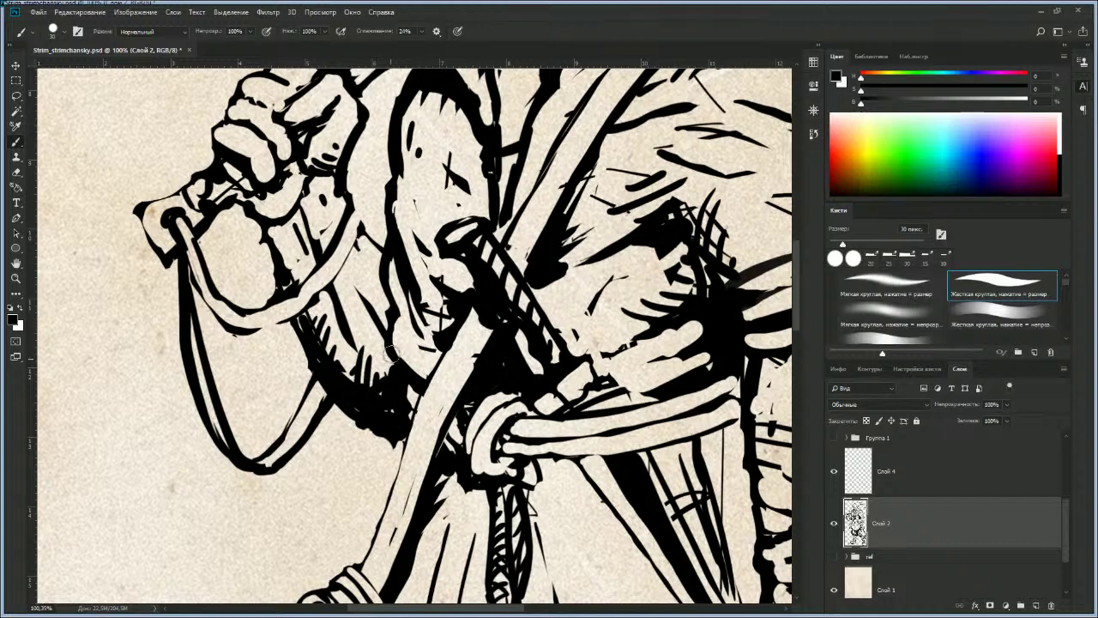
key(z)
mouse_move(359, 382)
mouse_down()
mouse_move(339, 383)
mouse_move(401, 401)
mouse_move(387, 413)
mouse_up()
key(e)
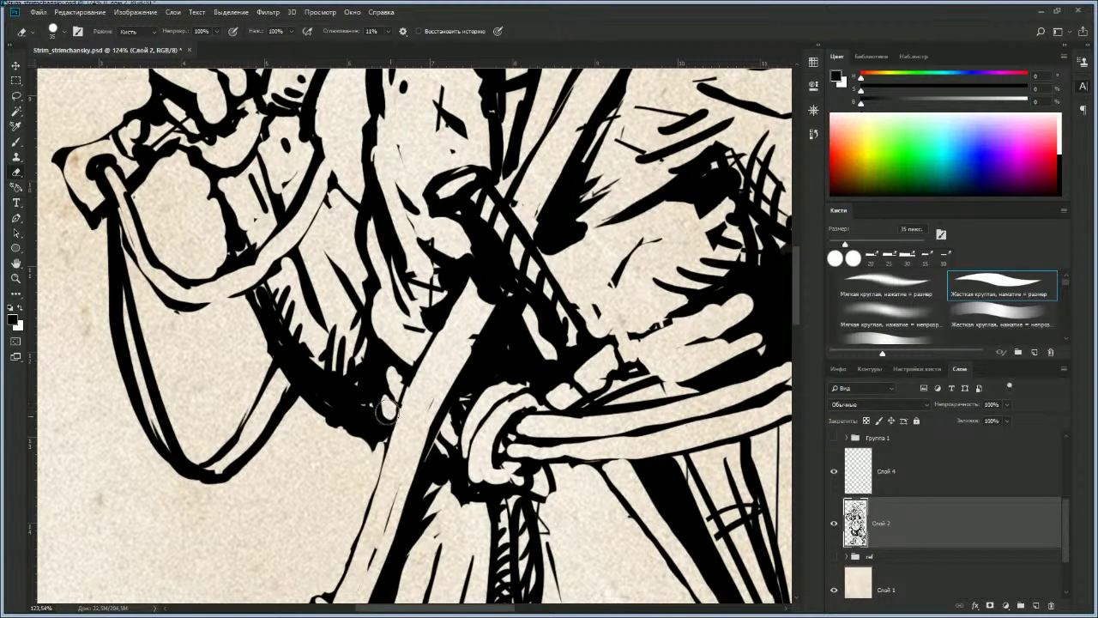
key(z)
key(ctrl+0)
Step: Clean the collar and neck lines below the head with a 35 px eraser and restate them with a 30 px brush
drag(444, 393, 406, 388)
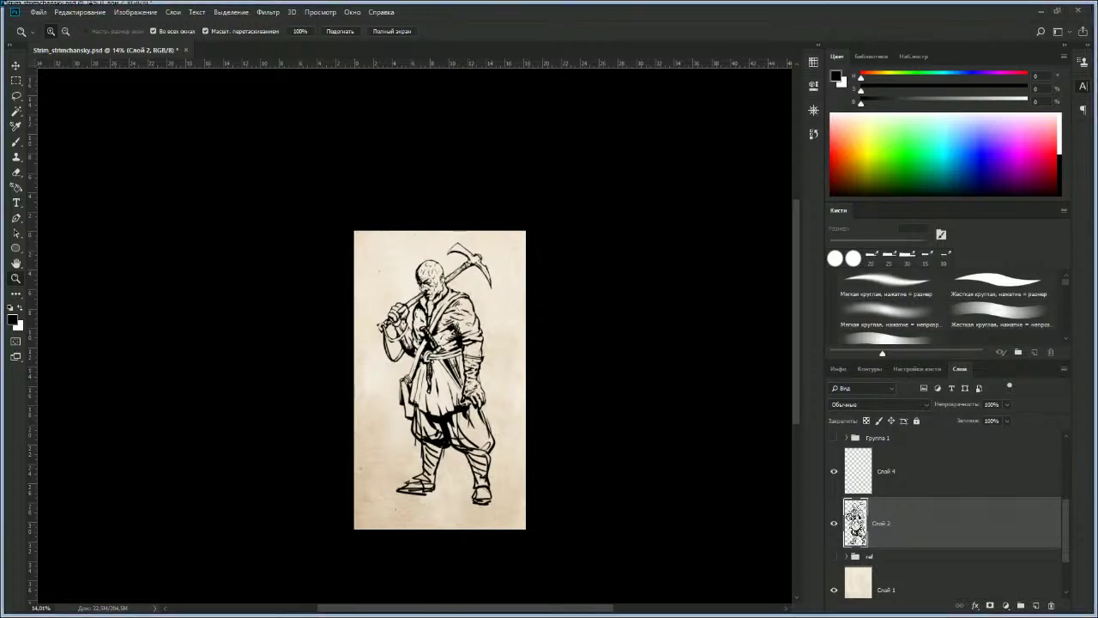
drag(429, 285, 453, 52)
mouse_move(474, 356)
mouse_down()
mouse_move(373, 288)
mouse_move(388, 289)
mouse_move(413, 333)
mouse_up()
drag(362, 258, 403, 259)
key(e)
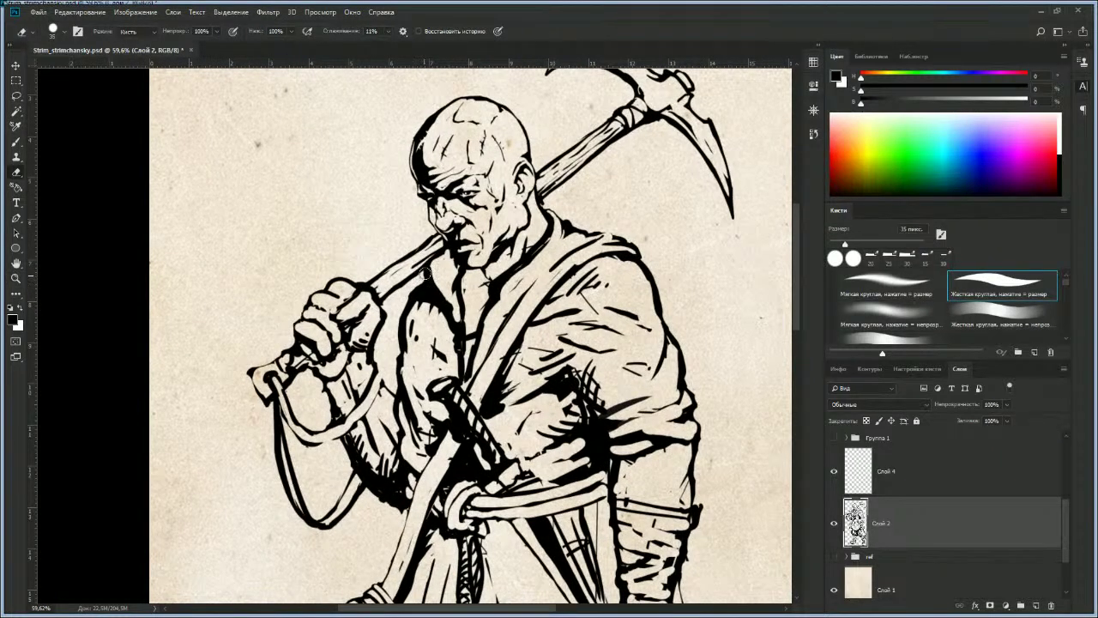
key(b)
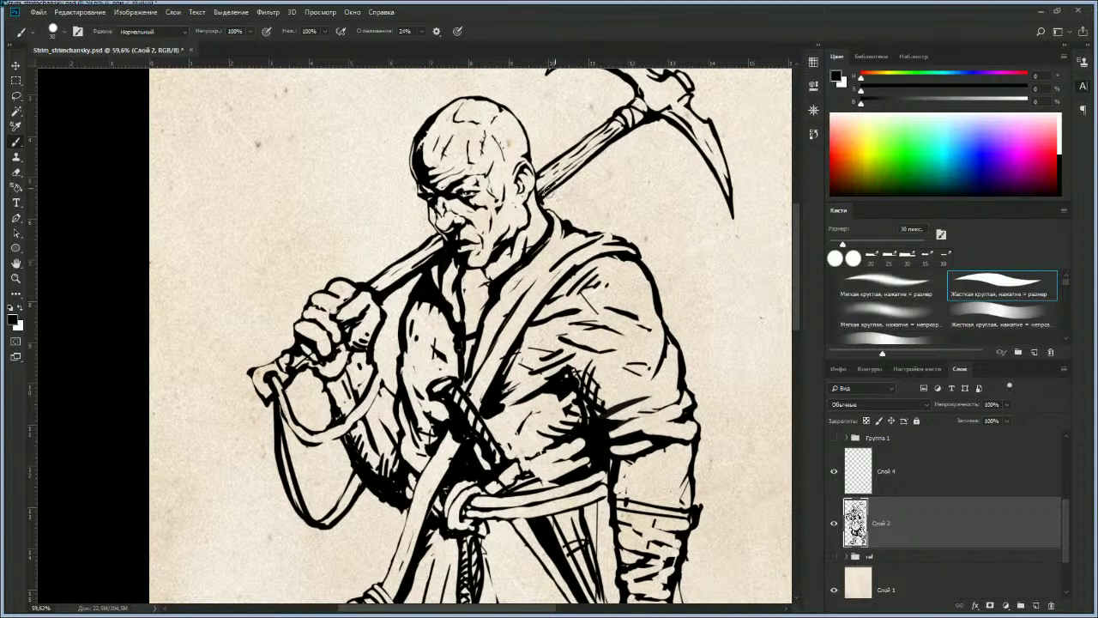
key(z)
mouse_move(502, 271)
mouse_down()
mouse_move(454, 305)
mouse_move(433, 265)
mouse_move(473, 283)
mouse_move(464, 266)
mouse_move(500, 257)
mouse_move(485, 249)
mouse_up()
key(e)
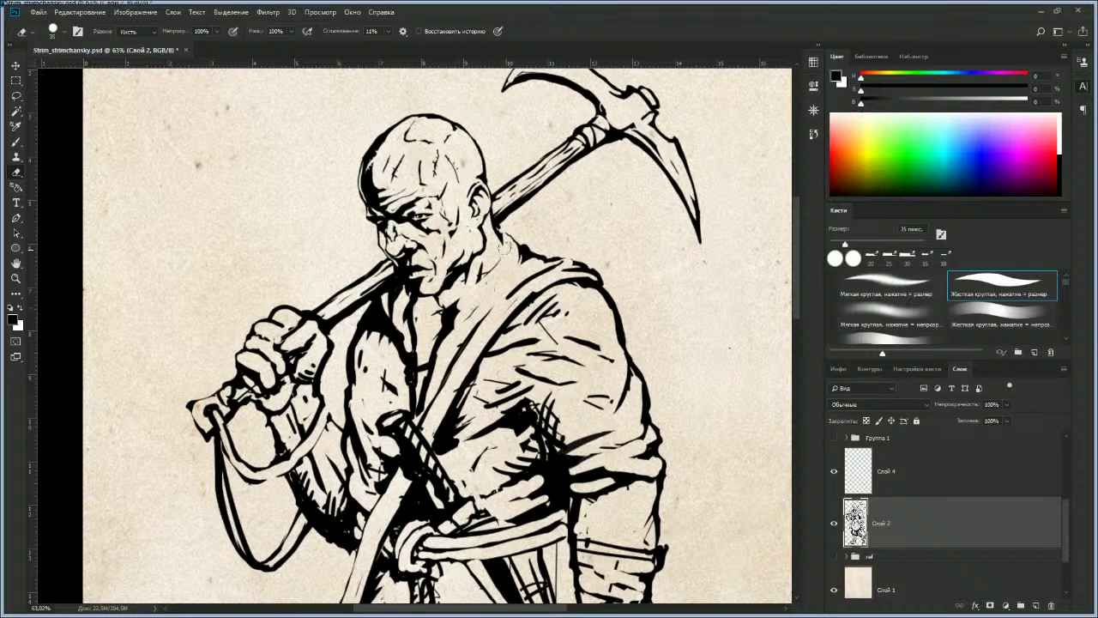
key(b)
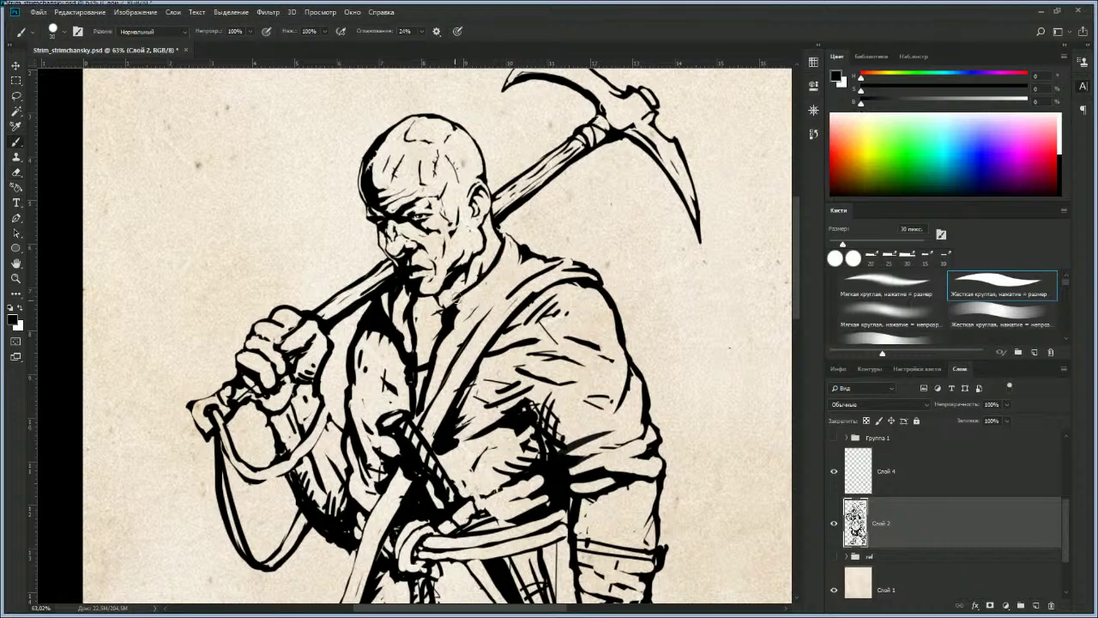
Step: Flip the drawing horizontally to check the figure in mirror view
key(z)
drag(457, 332, 403, 266)
drag(442, 292, 424, 305)
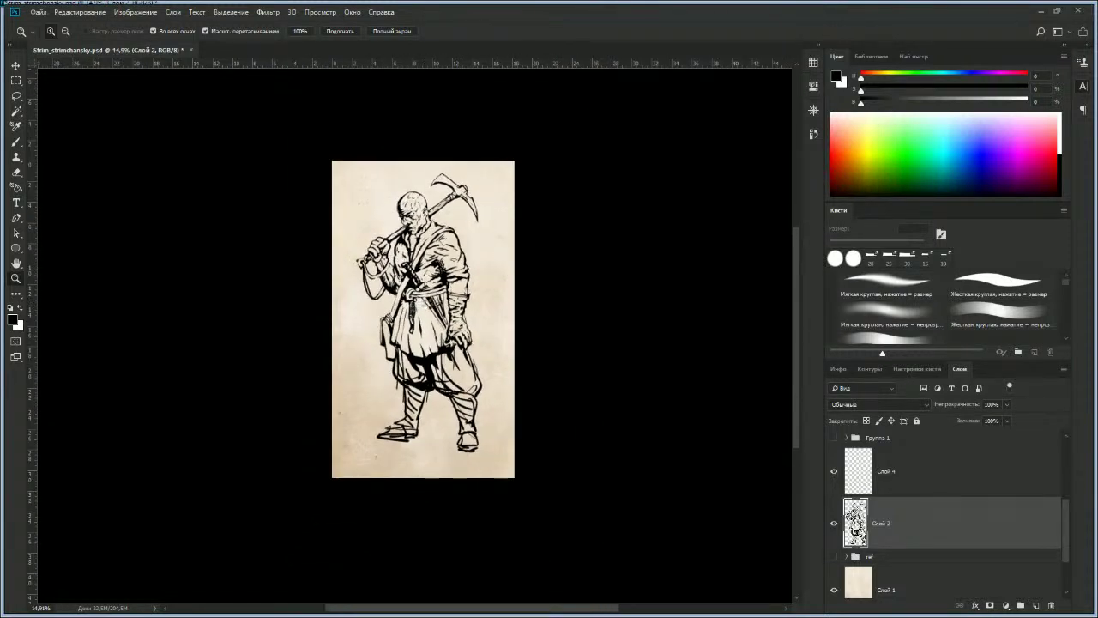
key(ctrl+shift+h)
drag(434, 245, 456, 330)
mouse_move(413, 283)
mouse_down()
mouse_move(395, 290)
mouse_move(413, 291)
mouse_up()
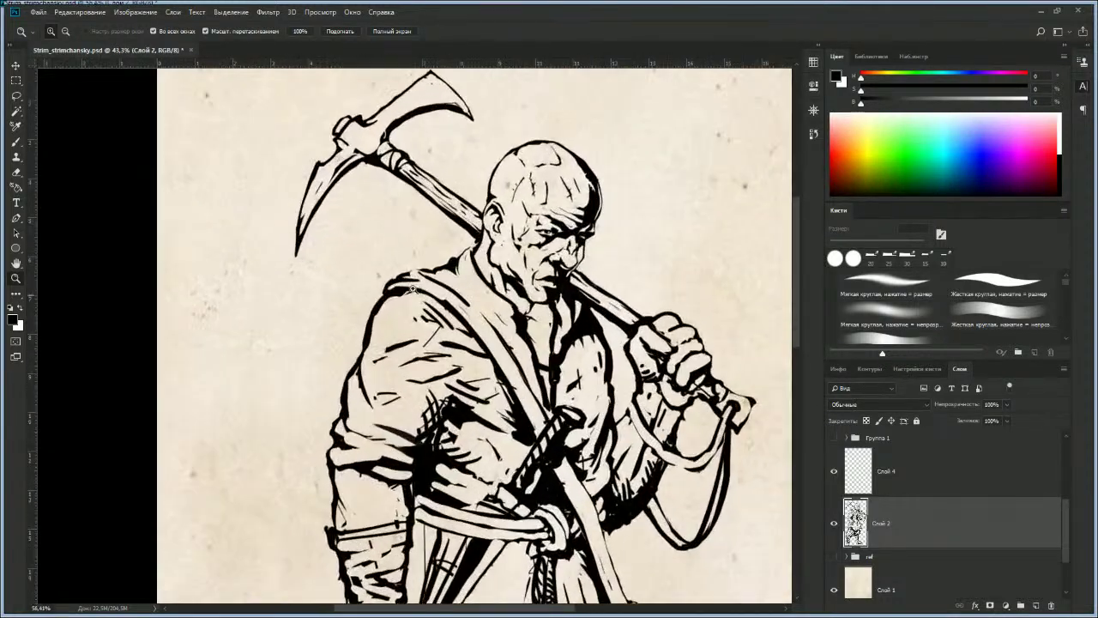
Step: Redraw and thicken the outer outline of the lowered arm's shoulder and upper sleeve, cleaning its edge with a 35 px eraser
key(e)
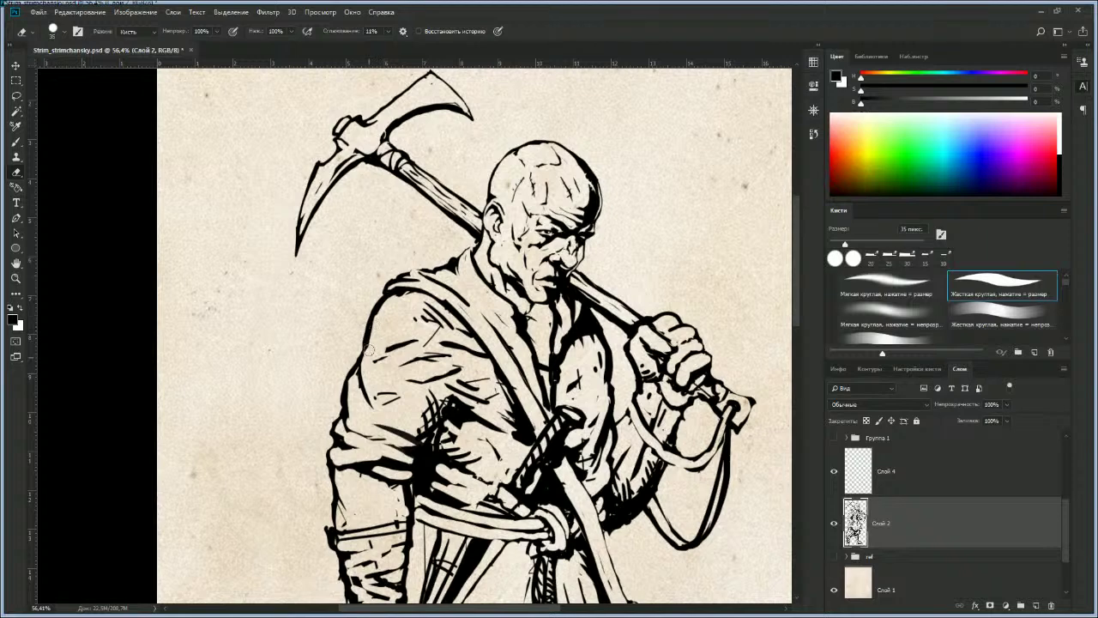
key(b)
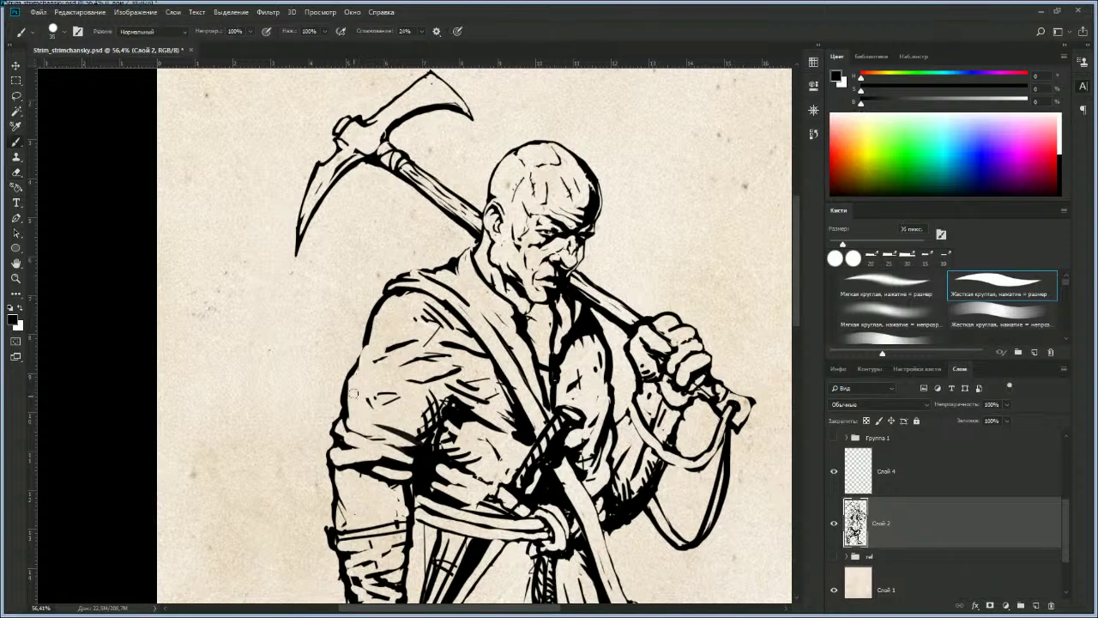
drag(362, 373, 372, 430)
drag(364, 337, 368, 380)
key([)
mouse_move(382, 295)
mouse_down()
mouse_move(363, 327)
mouse_move(364, 360)
mouse_move(371, 318)
mouse_up()
key(e)
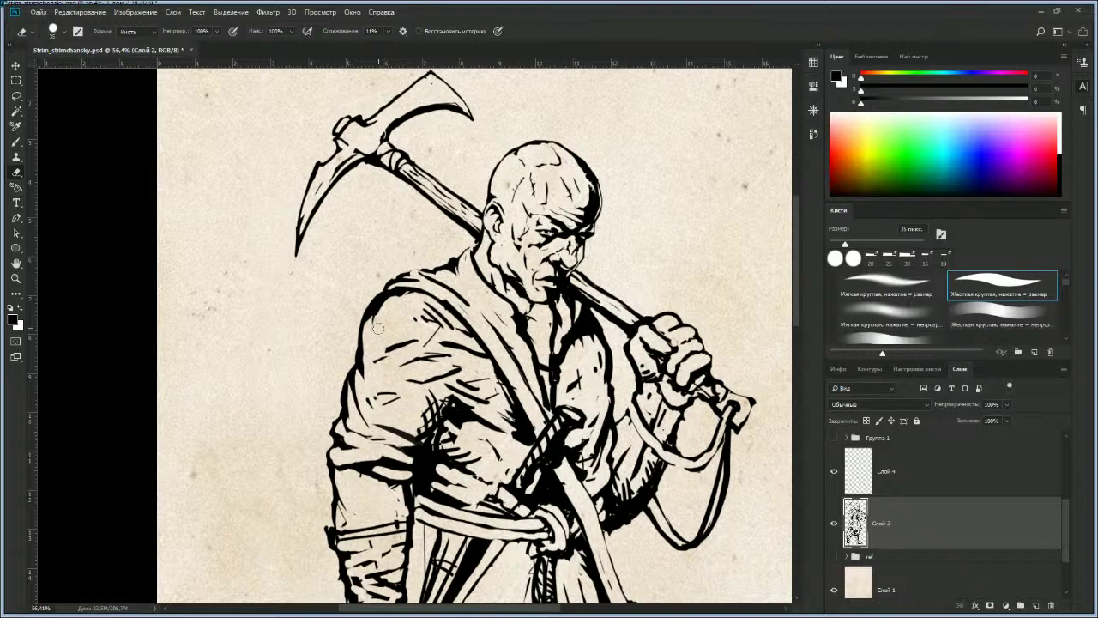
key(ctrl+space)
drag(463, 355, 461, 319)
drag(461, 319, 444, 335)
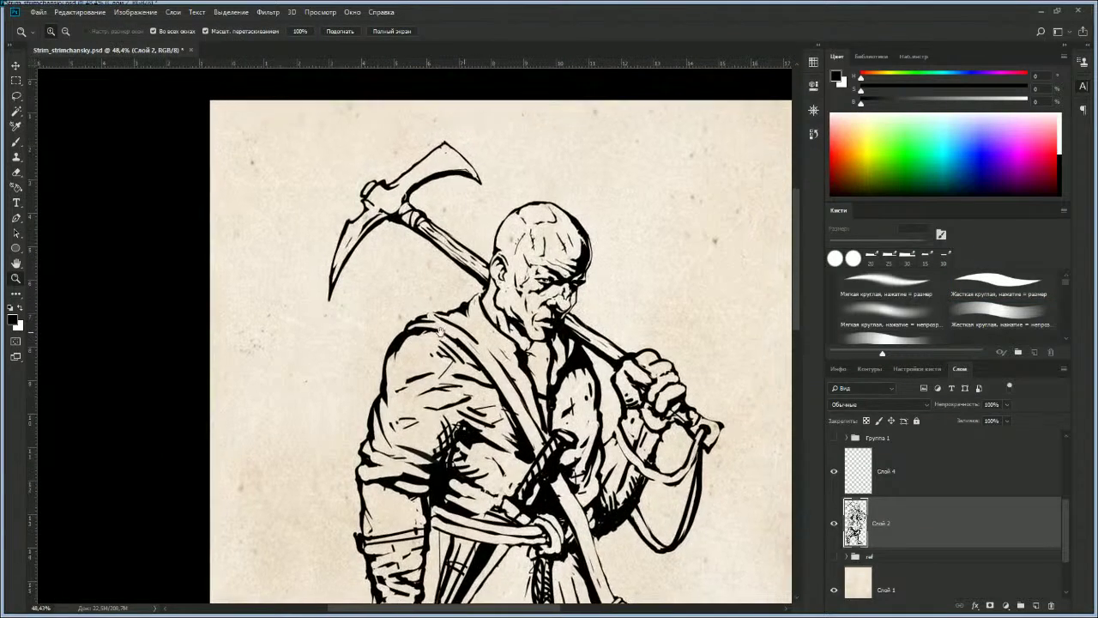
Step: Strengthen the raised arm's sleeve fold between the chest and the pickaxe loop with a 30 px brush
key(b)
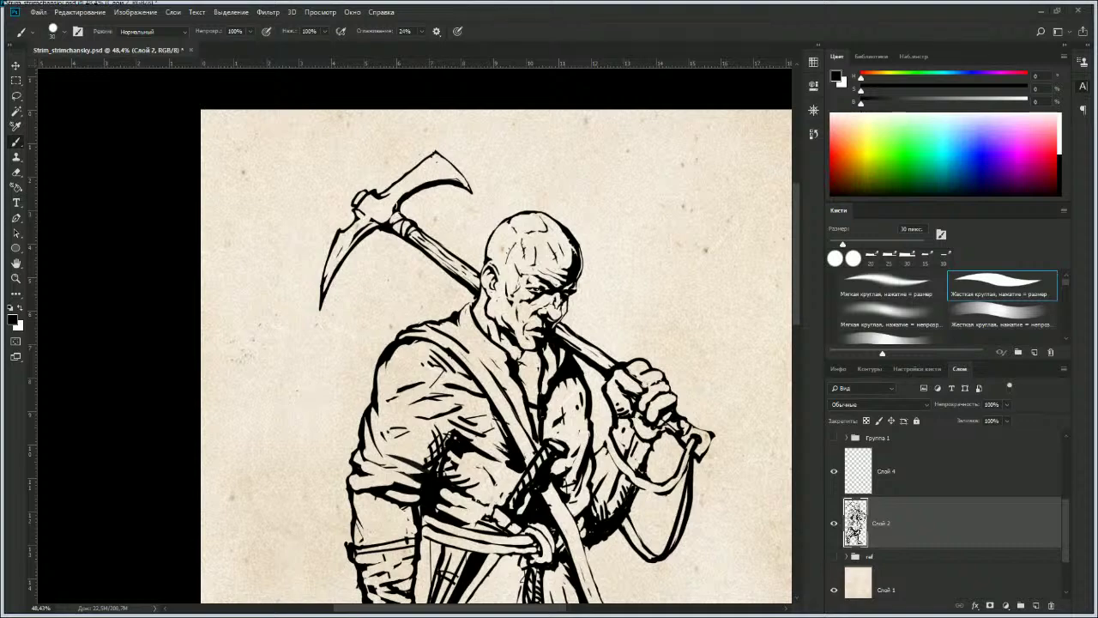
key(z)
mouse_move(442, 363)
mouse_down()
mouse_move(377, 364)
mouse_move(444, 331)
mouse_move(411, 281)
mouse_move(262, 273)
mouse_up()
drag(263, 273, 423, 288)
key(b)
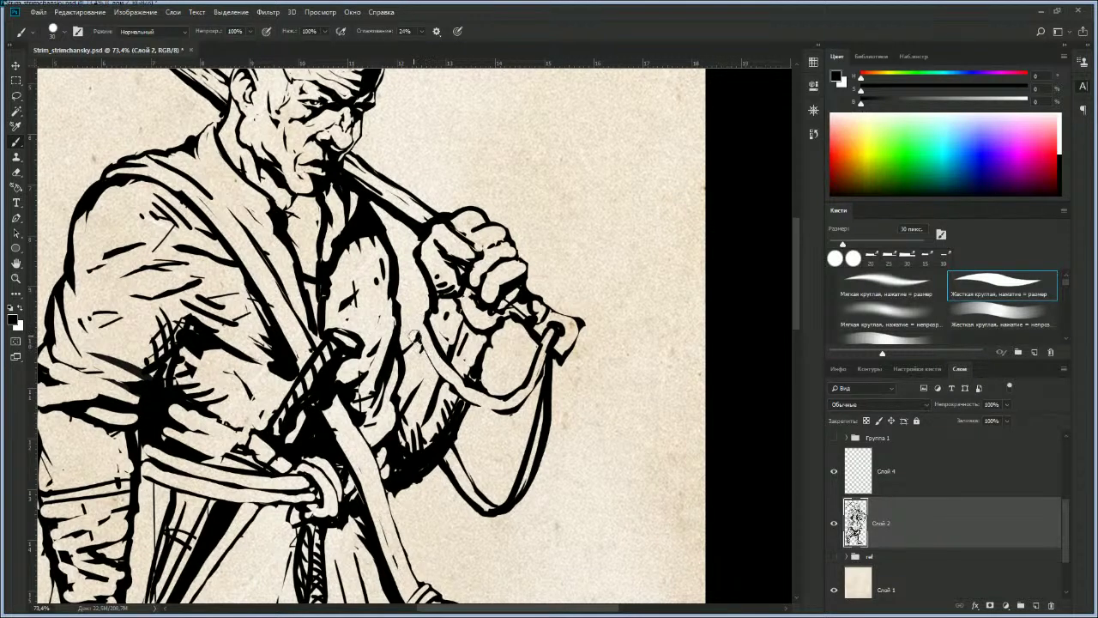
drag(438, 370, 457, 396)
drag(423, 314, 400, 351)
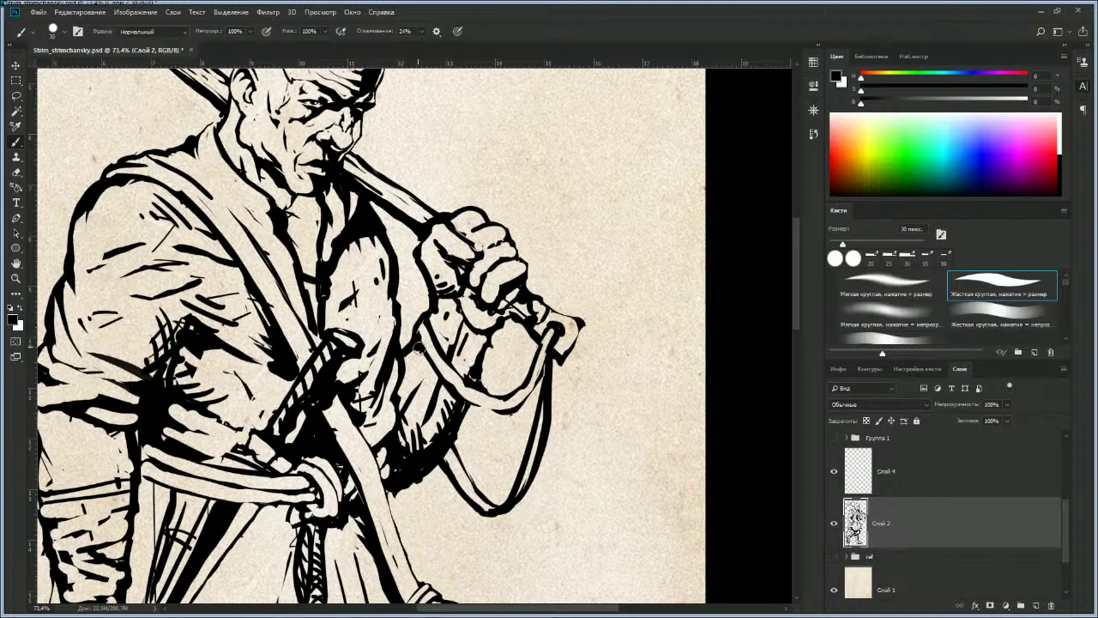
drag(409, 359, 403, 377)
Step: Darken the shadows under the gripping hand and along the forearm, and fill the hanging strap loop's outer side with a 30 px brush
key(e)
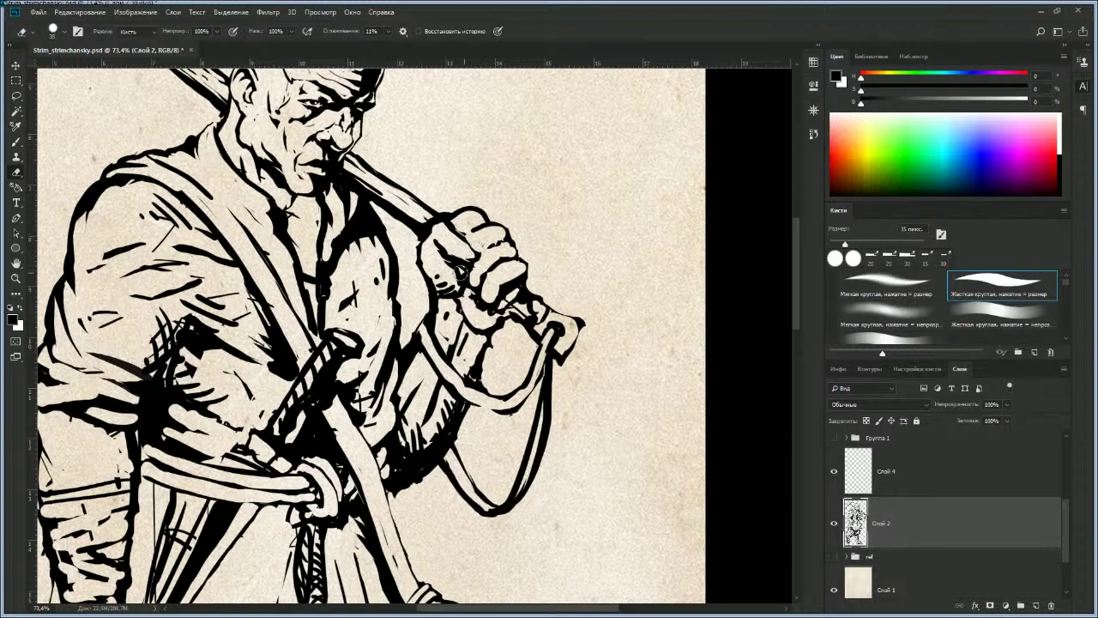
key(b)
mouse_move(442, 255)
mouse_down()
mouse_move(466, 259)
mouse_move(452, 293)
mouse_up()
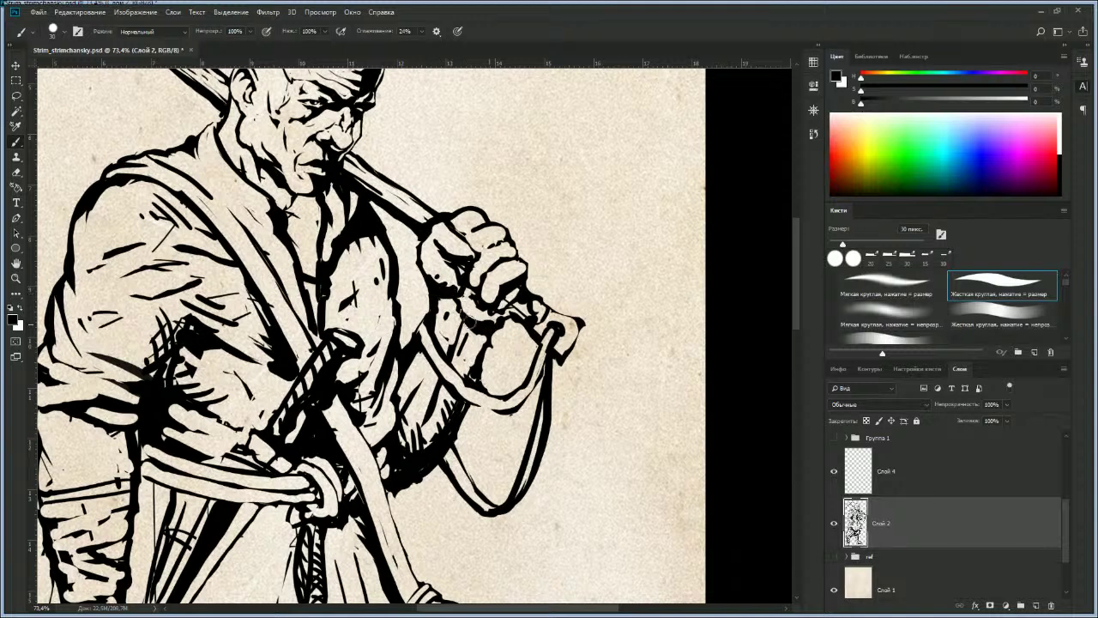
drag(484, 334, 461, 405)
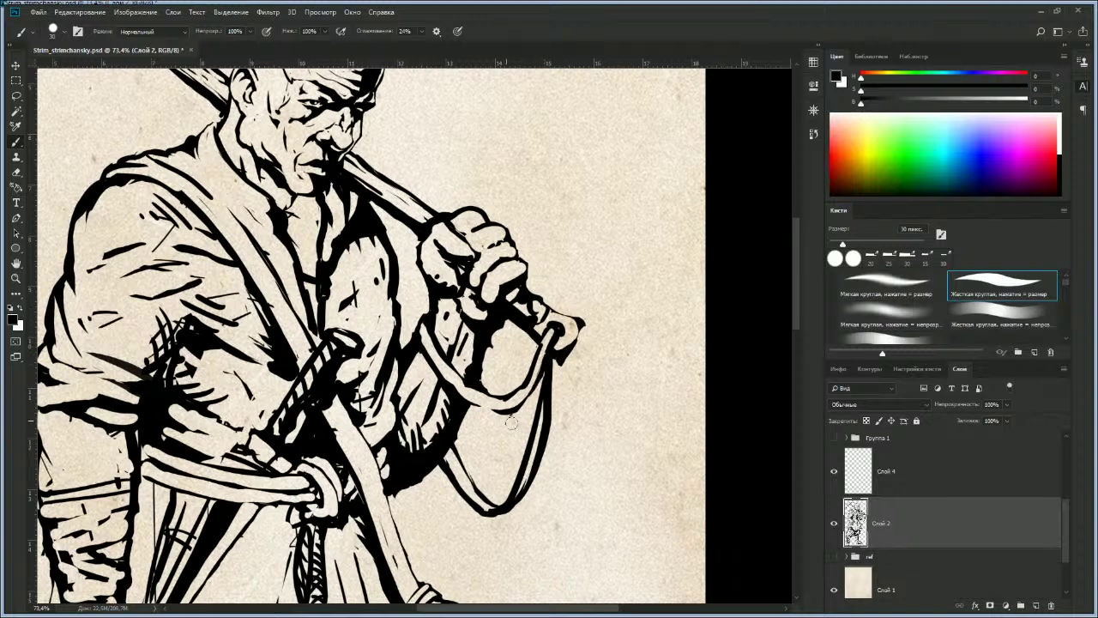
drag(543, 392, 520, 493)
drag(493, 377, 538, 312)
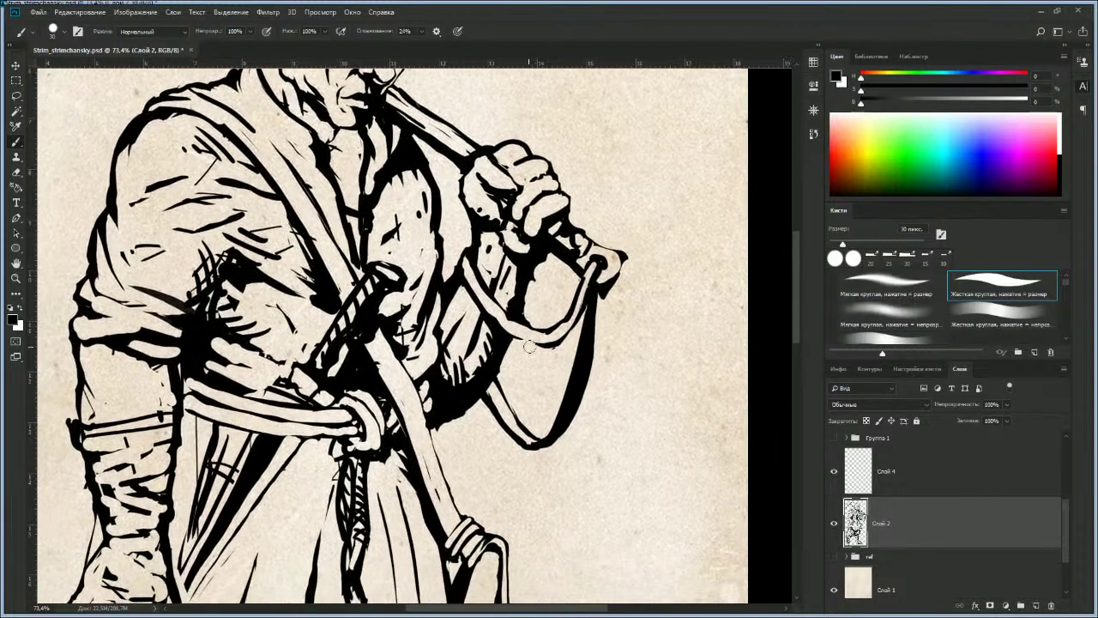
key(e)
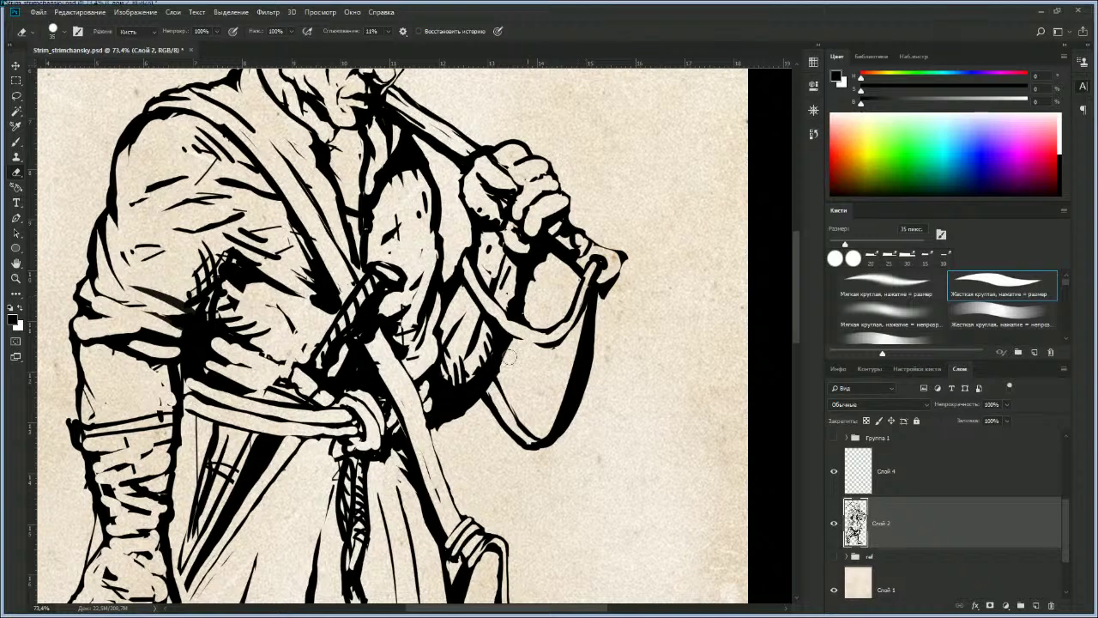
Step: Thicken the lines of the lower legs and the soles of both shoes with a 30 px brush
key(ctrl+space)
mouse_move(496, 370)
mouse_down()
mouse_move(482, 371)
mouse_move(466, 338)
mouse_move(504, 302)
mouse_move(533, 150)
mouse_up()
mouse_move(508, 426)
mouse_down()
mouse_move(522, 314)
mouse_move(451, 397)
mouse_move(470, 403)
mouse_up()
key(ctrl+space)
key(ctrl+space)
drag(470, 403, 449, 403)
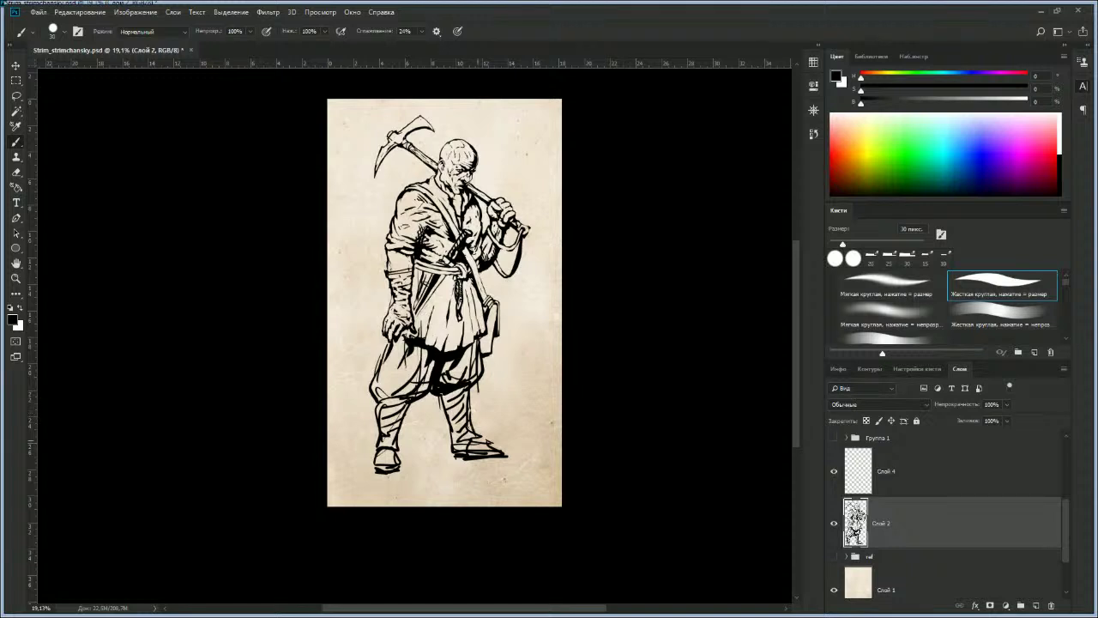
drag(442, 407, 451, 434)
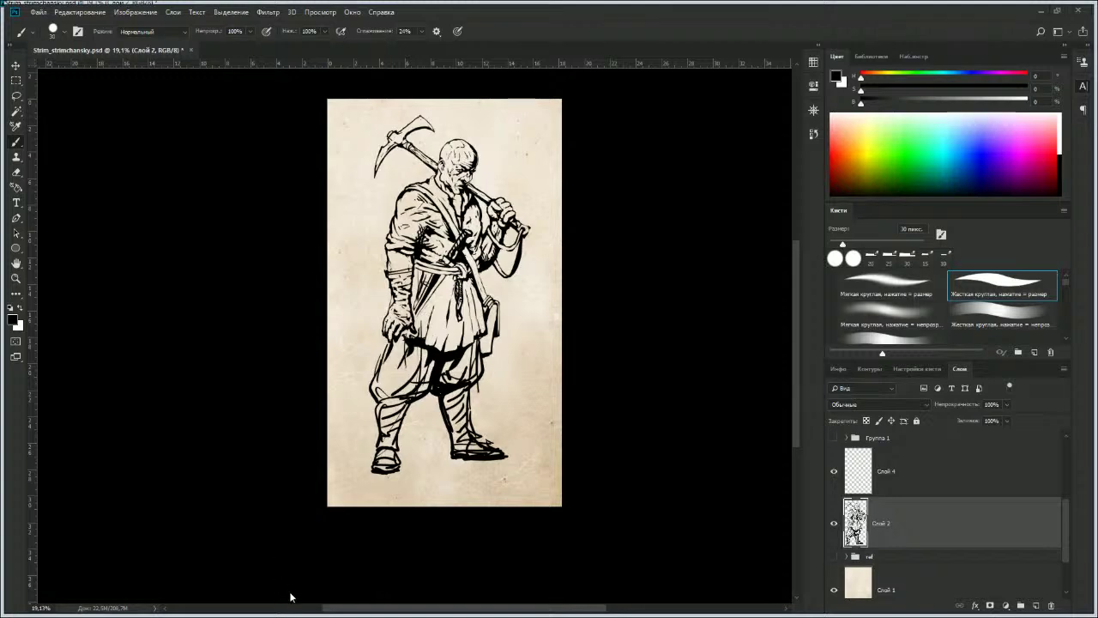
Step: Erase the heavy sole, spiky lacing and stray shin lines of the side-facing shoe with a 35 px eraser
key(z)
drag(436, 416, 461, 351)
key(e)
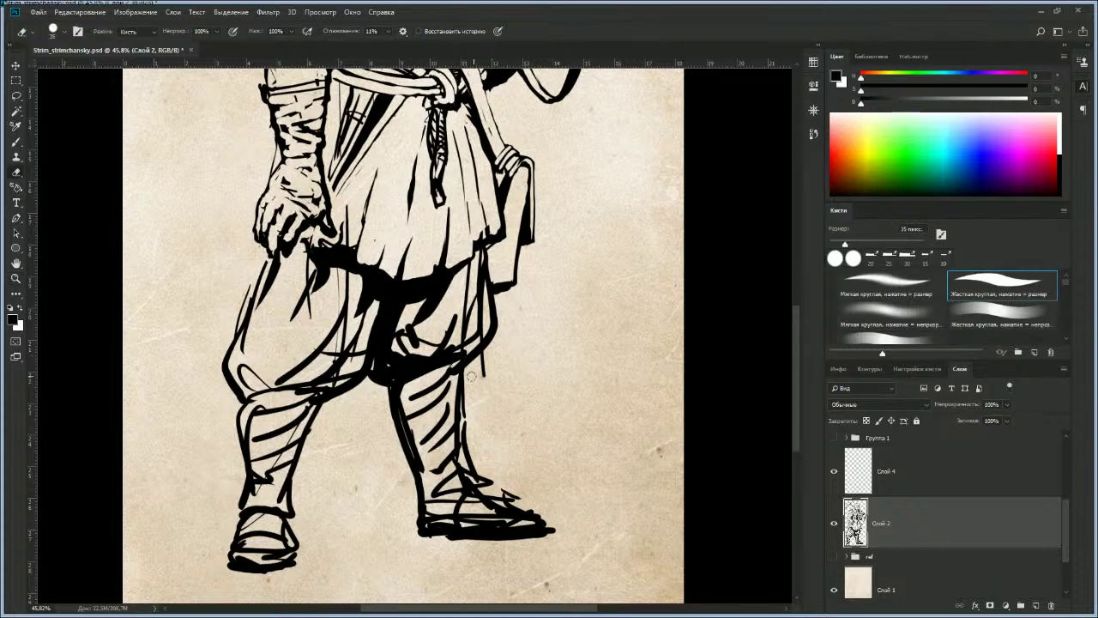
mouse_move(481, 483)
mouse_down()
mouse_move(512, 508)
mouse_move(485, 481)
mouse_up()
mouse_move(388, 391)
mouse_down()
mouse_move(417, 498)
mouse_move(411, 537)
mouse_move(537, 559)
mouse_up()
mouse_move(489, 472)
mouse_down()
mouse_move(536, 521)
mouse_move(431, 525)
mouse_move(539, 534)
mouse_move(543, 516)
mouse_move(551, 533)
mouse_up()
Step: Redraw the side-facing shoe's sole with a 30 px brush and clean the leg wraps and trouser cuff with a 35 px eraser
key(b)
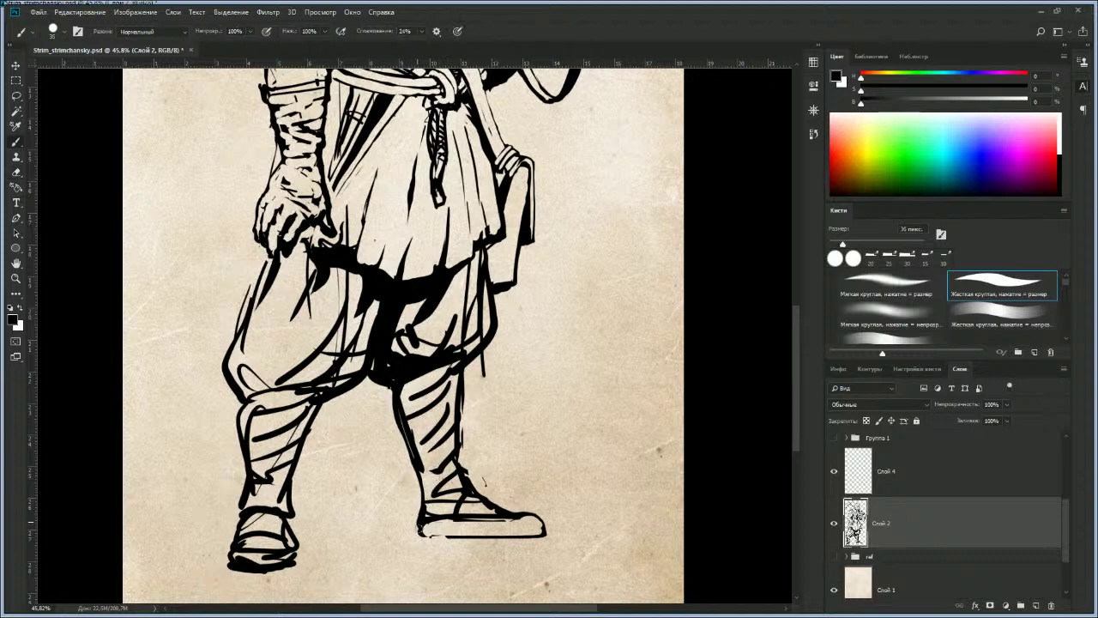
mouse_move(425, 535)
mouse_down()
mouse_move(550, 527)
mouse_move(518, 529)
mouse_up()
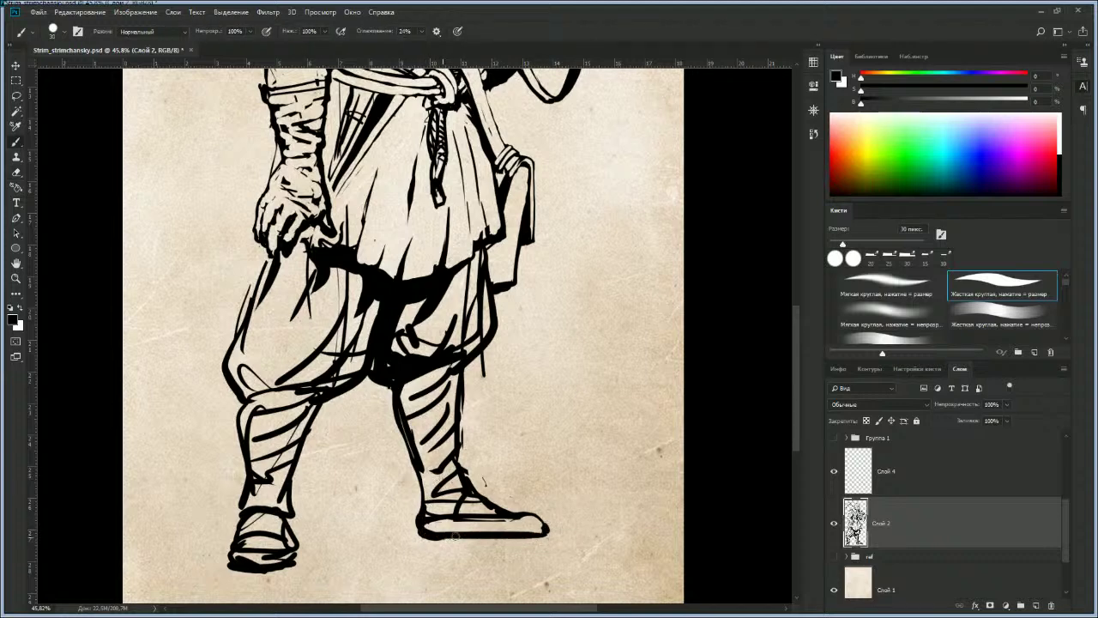
mouse_move(430, 535)
mouse_down()
mouse_move(511, 542)
mouse_move(546, 531)
mouse_move(486, 528)
mouse_move(479, 547)
mouse_move(539, 543)
mouse_move(482, 541)
mouse_move(473, 528)
mouse_move(535, 532)
mouse_move(442, 544)
mouse_move(427, 519)
mouse_move(432, 530)
mouse_move(466, 529)
mouse_up()
key(e)
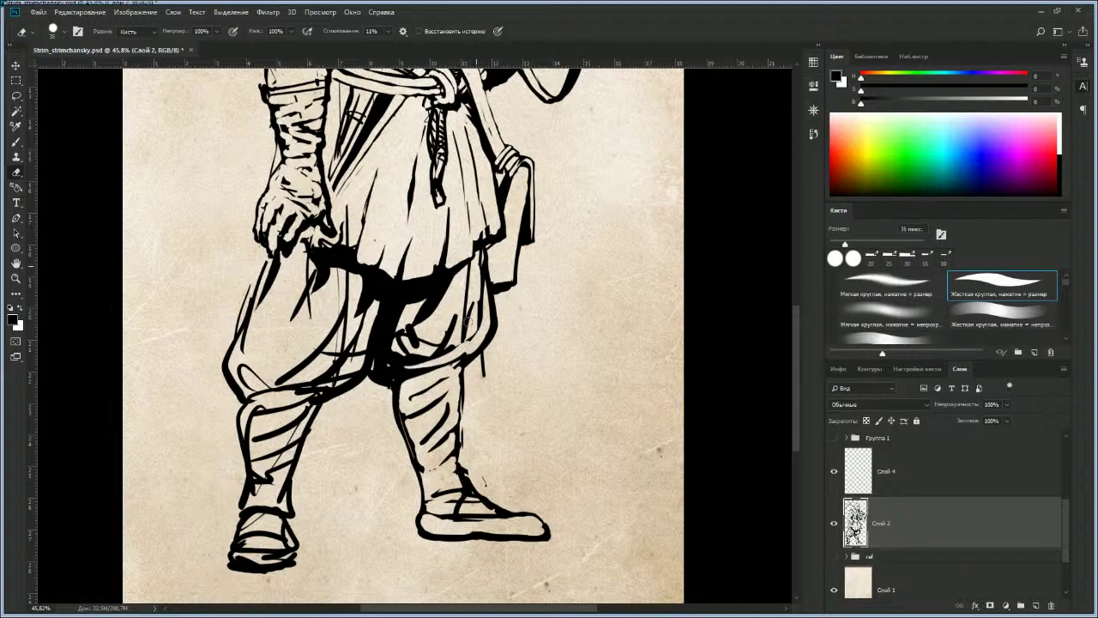
Step: Fill the shadow between the trouser legs with solid black and add crossing wraps on the shin above the redrawn shoe
key(z)
mouse_move(446, 336)
mouse_down()
mouse_move(394, 337)
mouse_move(455, 342)
mouse_up()
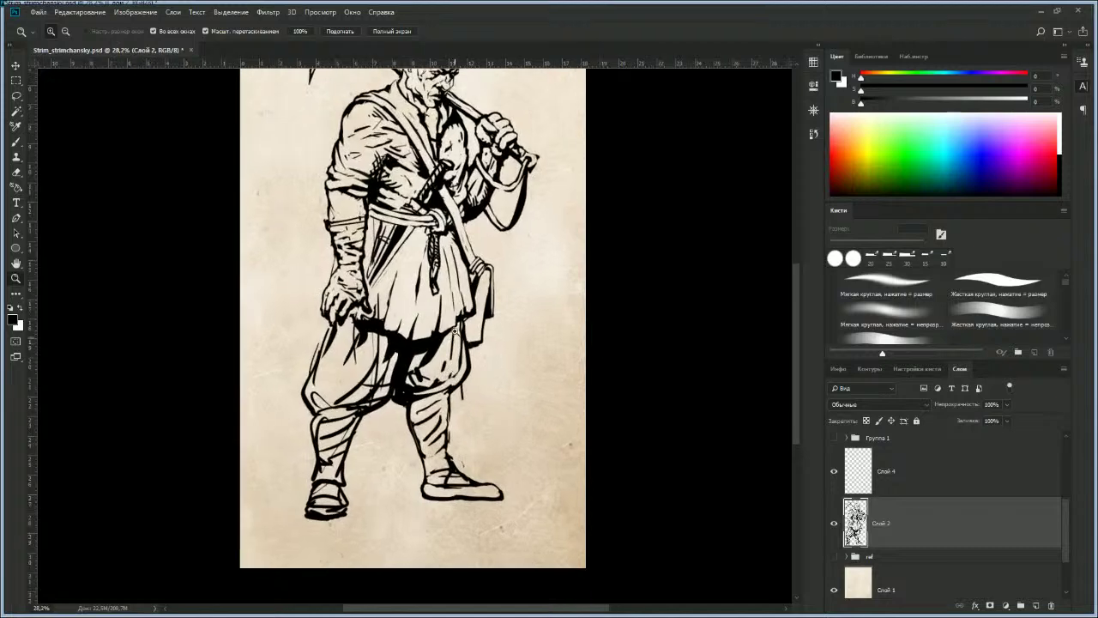
key(b)
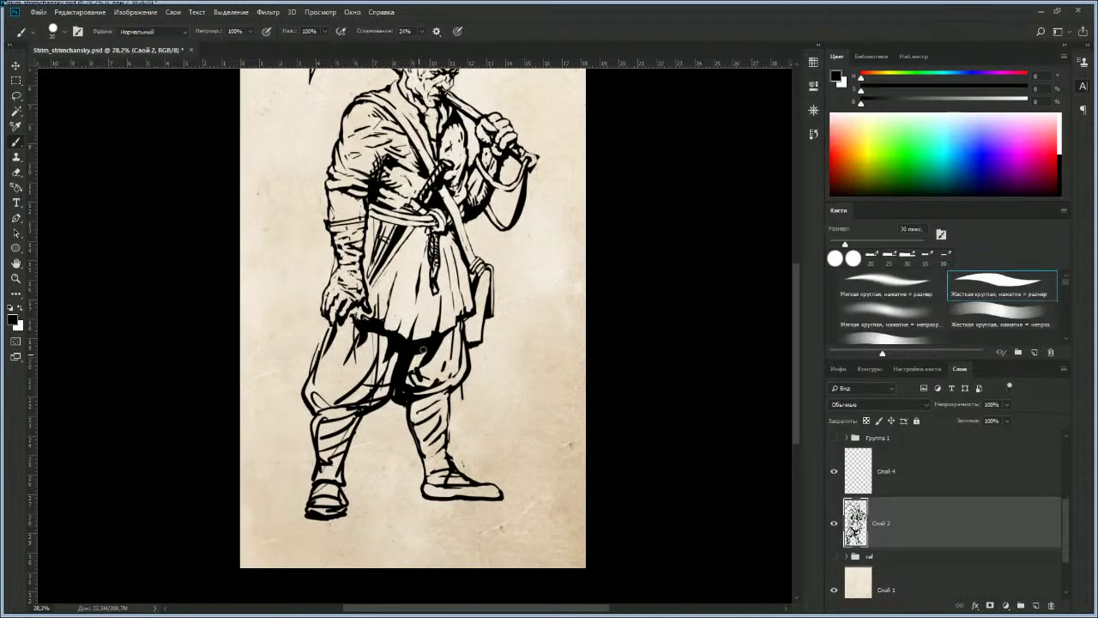
key(bracketright)
mouse_move(393, 392)
mouse_down()
mouse_move(422, 400)
mouse_move(406, 415)
mouse_move(448, 401)
mouse_move(406, 427)
mouse_move(420, 436)
mouse_move(417, 422)
mouse_move(451, 406)
mouse_move(421, 444)
mouse_move(426, 470)
mouse_move(453, 463)
mouse_move(426, 474)
mouse_move(453, 466)
mouse_up()
key([)
key([)
Step: Erase the outer trouser outline around the knee of the leg below the hanging hand with a larger eraser
key(e)
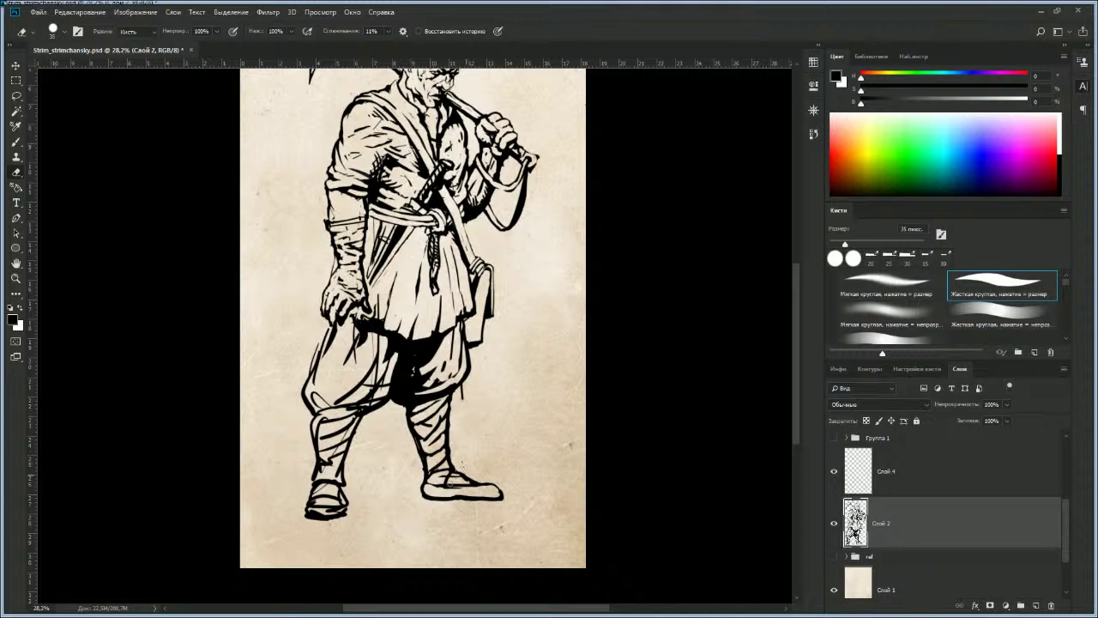
key(bracketright)
key(bracketright)
drag(306, 373, 304, 409)
key(bracketright)
drag(308, 354, 320, 413)
key(bracketleft)
key(bracketleft)
key(bracketleft)
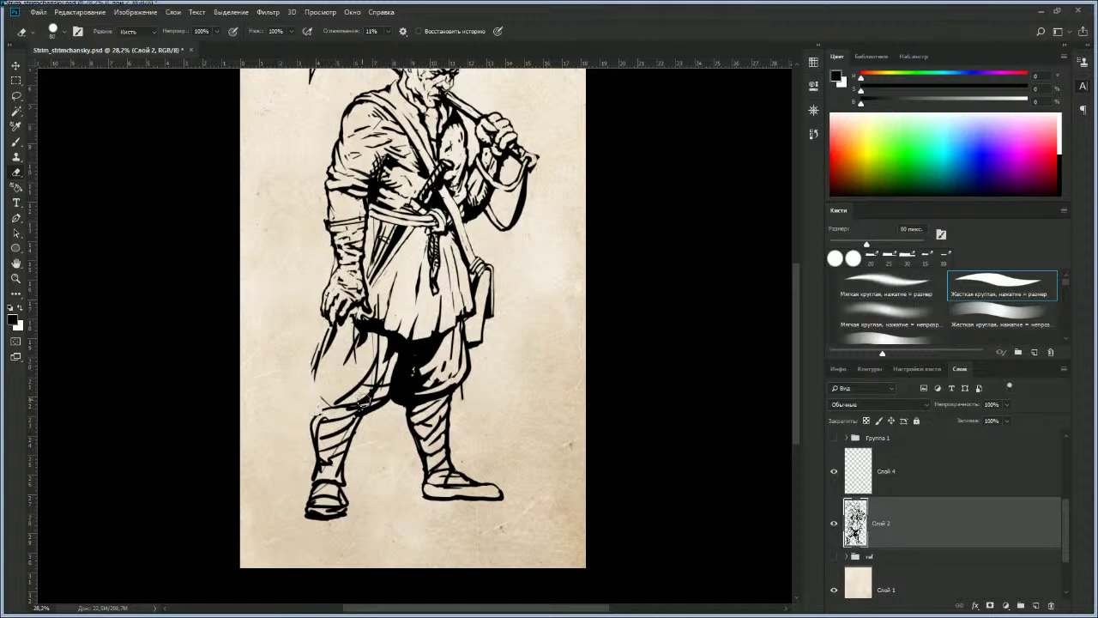
Step: Erase that leg's wrapped shin and shoe and rough in new thigh and knee lines
mouse_move(314, 500)
mouse_down()
mouse_move(342, 506)
mouse_move(299, 508)
mouse_move(319, 522)
mouse_up()
key(bracketright)
key(bracketright)
key(bracketright)
key(bracketright)
key(b)
mouse_move(338, 485)
mouse_down()
mouse_move(349, 511)
mouse_move(363, 495)
mouse_move(313, 516)
mouse_move(345, 490)
mouse_up()
key(e)
mouse_move(318, 410)
mouse_down()
mouse_move(353, 448)
mouse_move(341, 484)
mouse_move(311, 455)
mouse_move(346, 493)
mouse_move(309, 509)
mouse_move(352, 497)
mouse_up()
key(b)
drag(324, 381, 352, 414)
mouse_move(419, 387)
mouse_down()
mouse_move(394, 388)
mouse_move(404, 385)
mouse_move(376, 422)
mouse_move(362, 480)
mouse_up()
Step: Sketch the new knee, shin and foot of the leg below the hanging hand with a 60 px brush
key(b)
key(])
key(])
drag(355, 435, 350, 504)
mouse_move(350, 506)
mouse_down()
mouse_move(378, 465)
mouse_move(358, 525)
mouse_move(345, 516)
mouse_move(369, 504)
mouse_move(351, 516)
mouse_move(370, 517)
mouse_move(346, 523)
mouse_move(379, 523)
mouse_move(341, 529)
mouse_up()
drag(344, 462, 352, 525)
drag(379, 451, 362, 501)
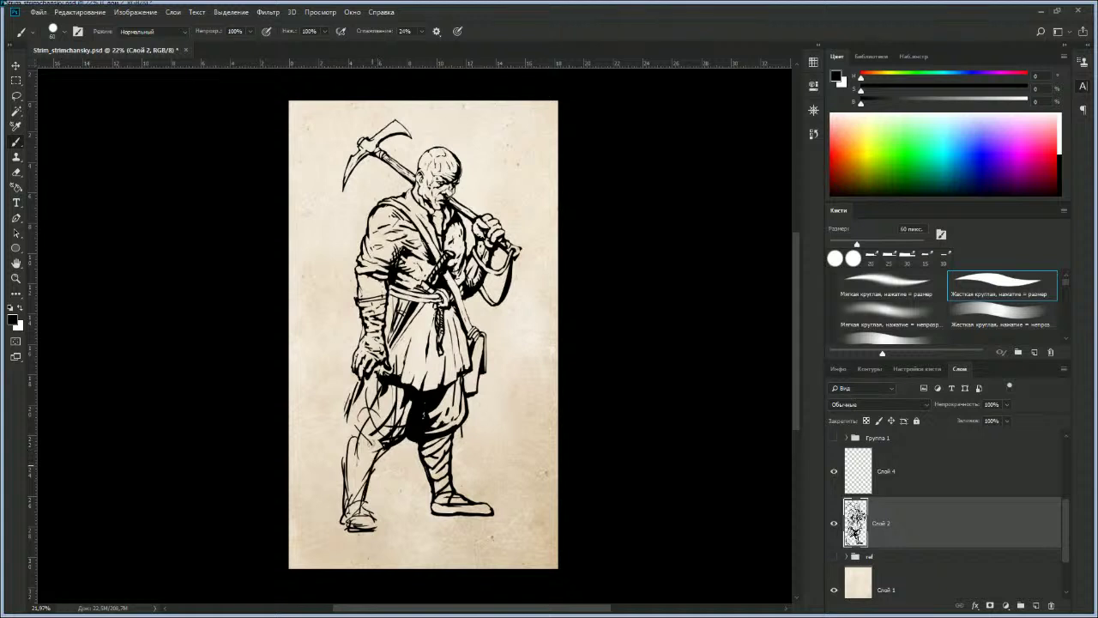
drag(368, 407, 352, 458)
drag(399, 418, 371, 477)
mouse_move(365, 427)
mouse_down()
mouse_move(346, 492)
mouse_move(355, 528)
mouse_up()
mouse_move(377, 467)
mouse_down()
mouse_move(369, 525)
mouse_move(352, 533)
mouse_move(386, 532)
mouse_move(386, 517)
mouse_move(393, 530)
mouse_move(378, 534)
mouse_move(393, 529)
mouse_up()
Step: Trim the rough leg sketch with a smaller eraser and draw the shin's contour, its diagonal wraps and a simple shoe
key(e)
key(bracketleft)
key(bracketleft)
key(bracketleft)
key(bracketleft)
key(bracketleft)
drag(341, 446, 344, 533)
mouse_move(389, 499)
mouse_down()
mouse_move(399, 526)
mouse_move(368, 486)
mouse_up()
drag(380, 446, 365, 491)
drag(352, 530, 391, 530)
key(b)
drag(359, 505, 374, 512)
drag(355, 468, 374, 495)
key(bracketright)
key(bracketright)
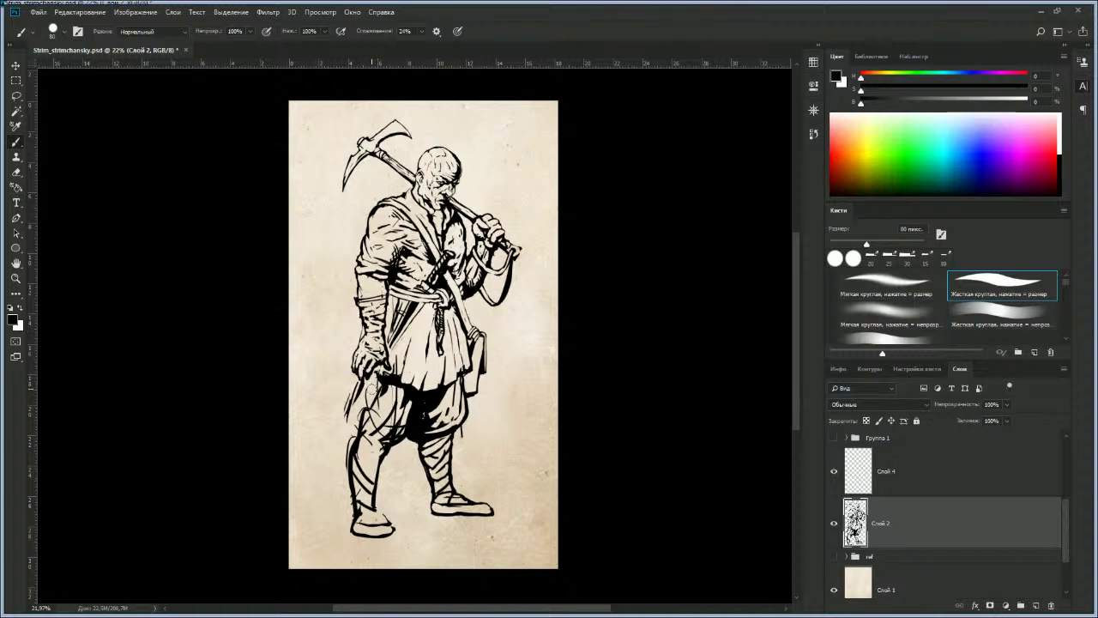
key(z)
click(472, 347)
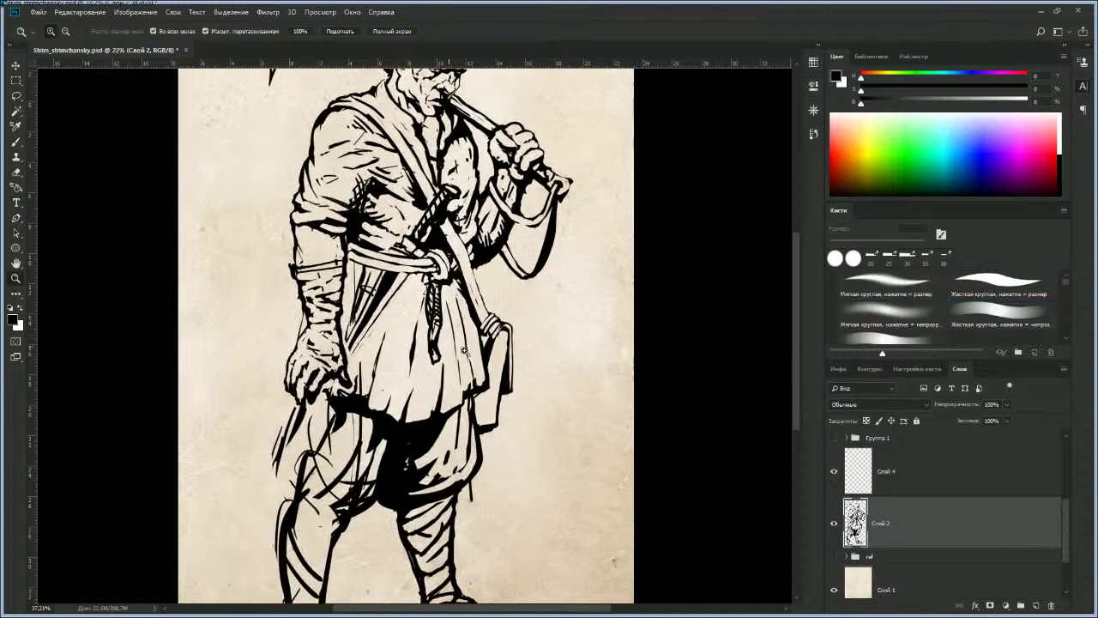
Step: Touch up the wrapped forearm below the elbow with a 40 px brush and a 90 px eraser
alt+click(472, 347)
key(b)
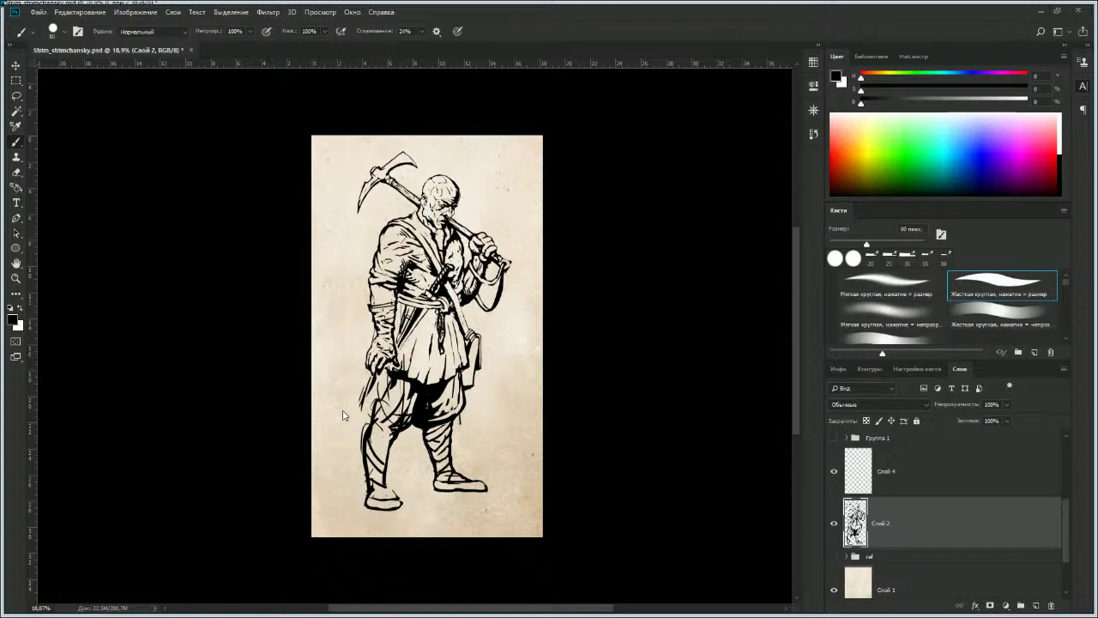
key(z)
mouse_move(426, 348)
mouse_down()
mouse_move(463, 356)
mouse_move(461, 367)
mouse_move(444, 375)
mouse_move(444, 357)
mouse_up()
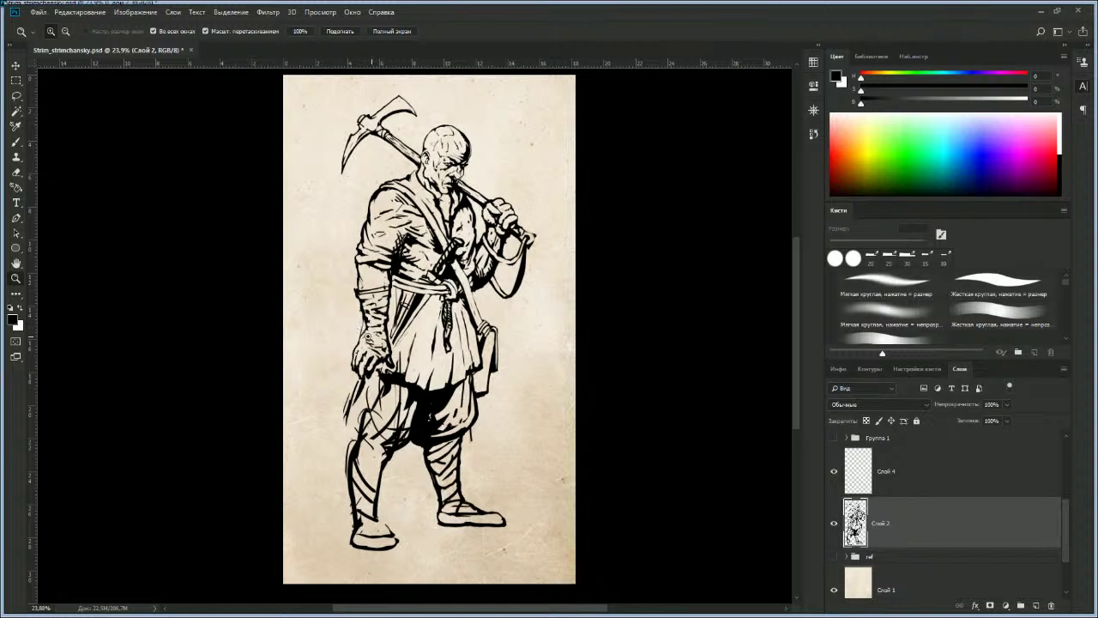
key(b)
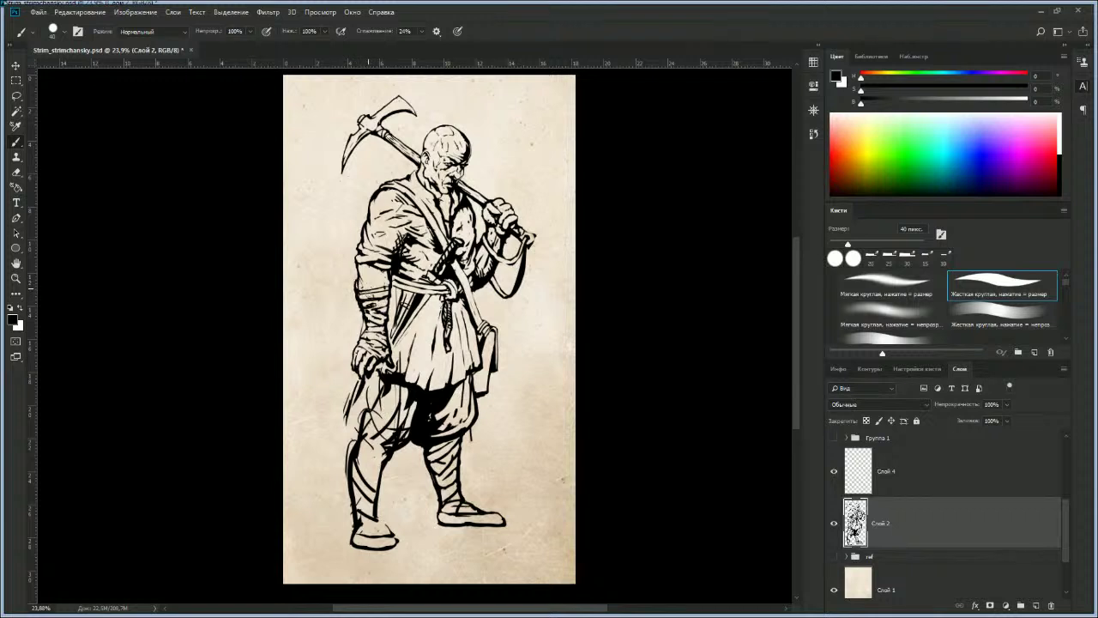
key(e)
key(bracketright)
key(bracketright)
key(bracketright)
key(bracketright)
key(bracketright)
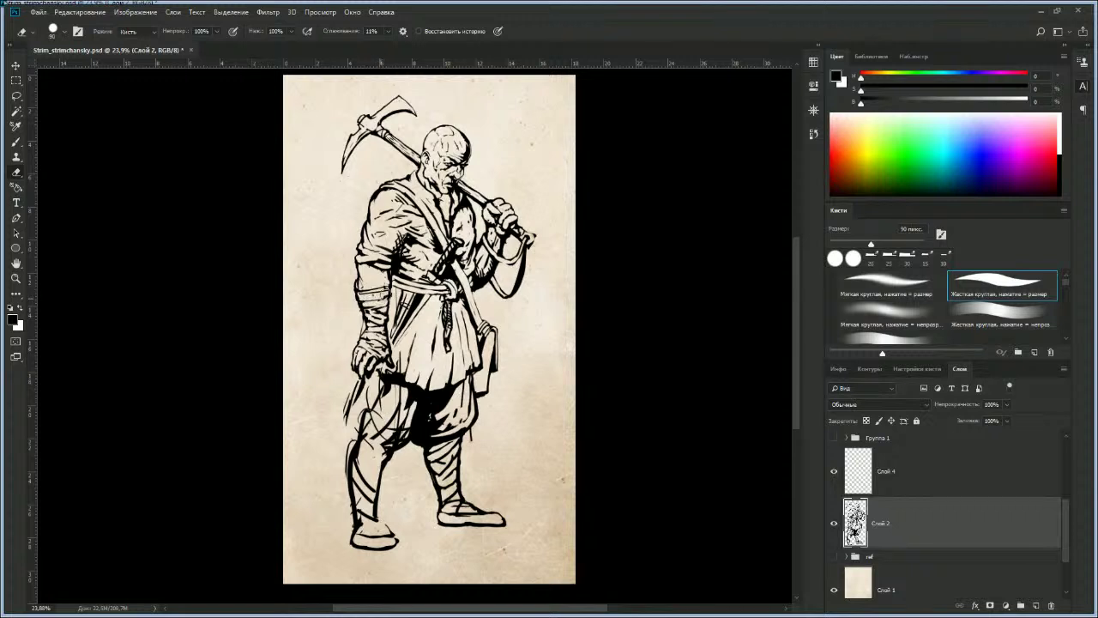
Step: Refine the wrist wraps and the hanging hand, alternating the 40 px brush and the 90 px eraser
key(b)
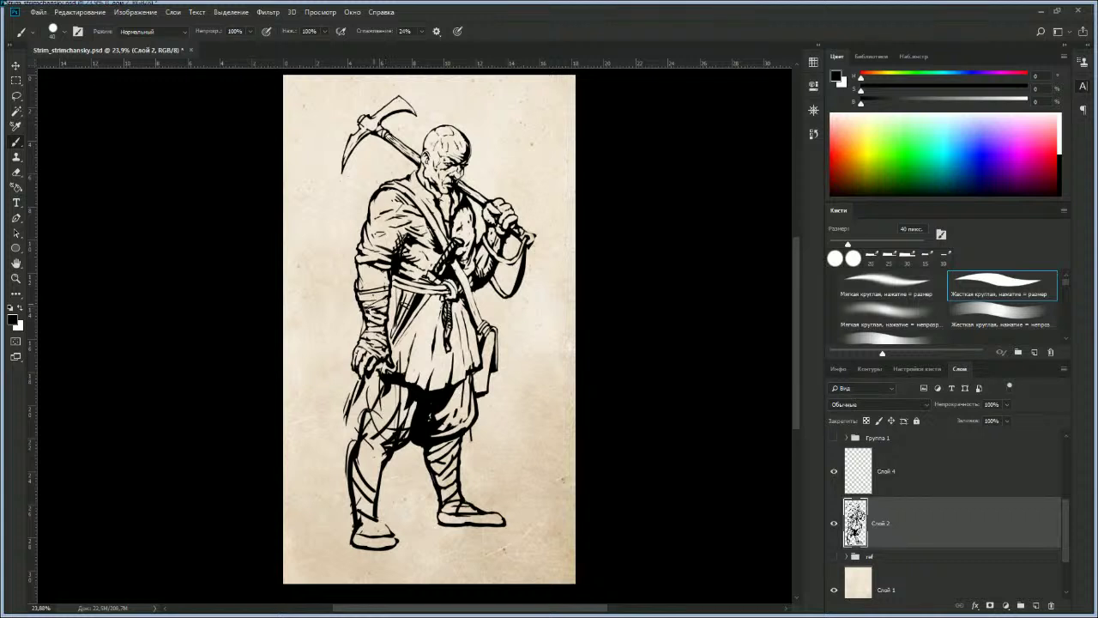
key(e)
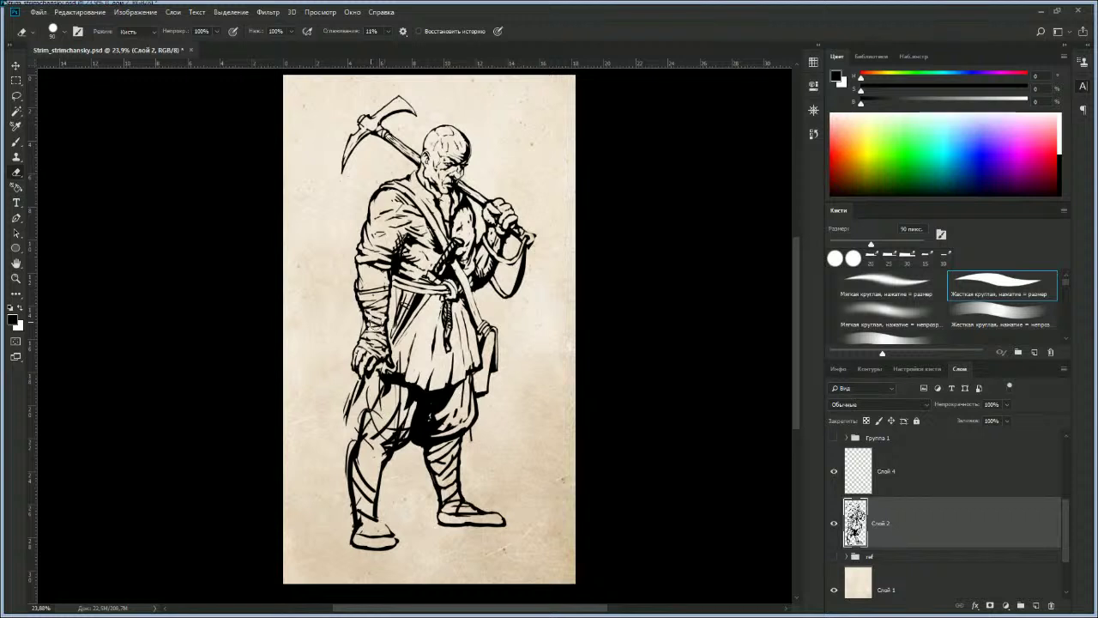
key(b)
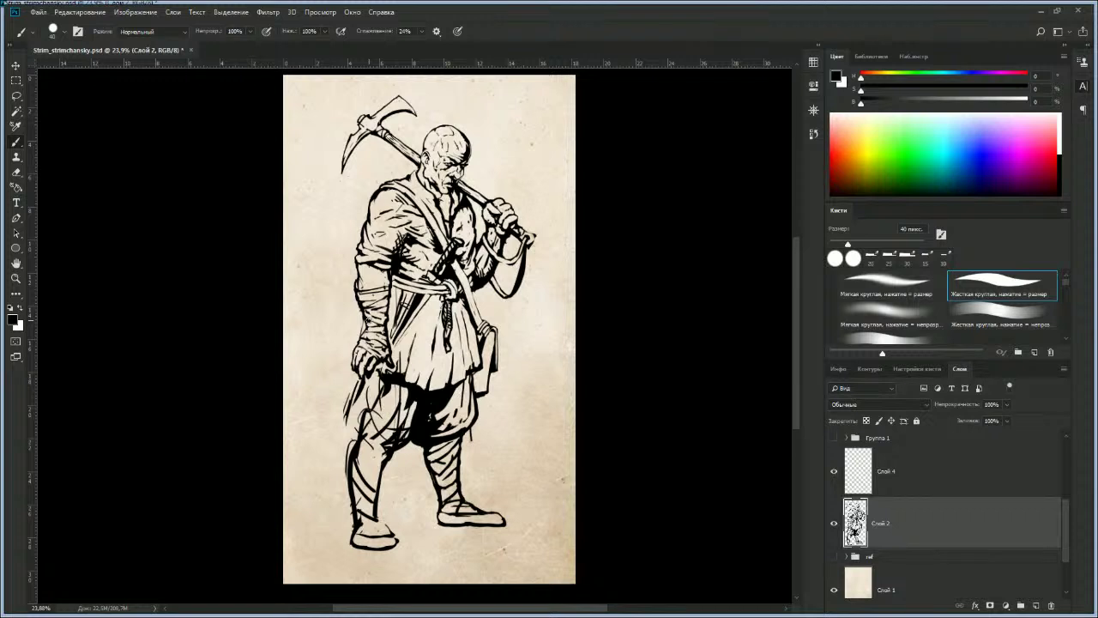
key(e)
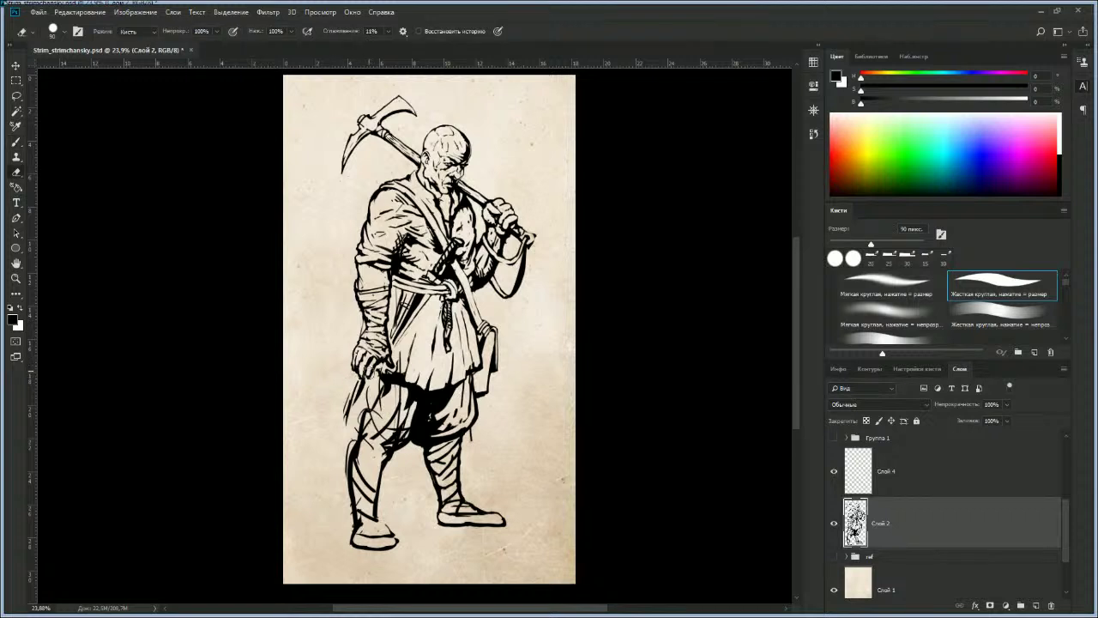
key(b)
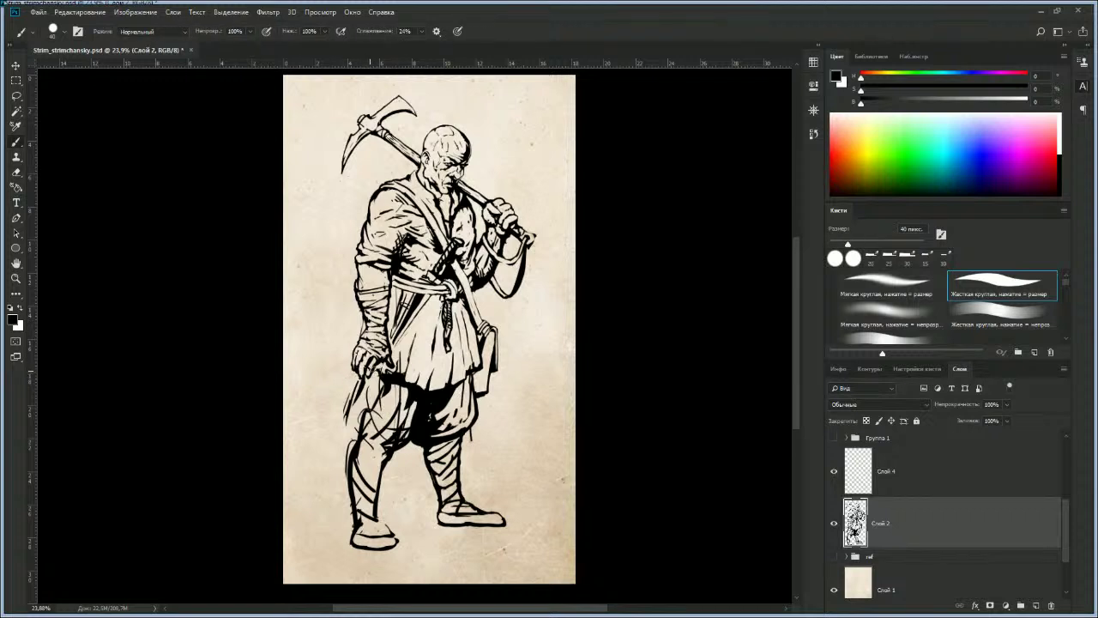
key(e)
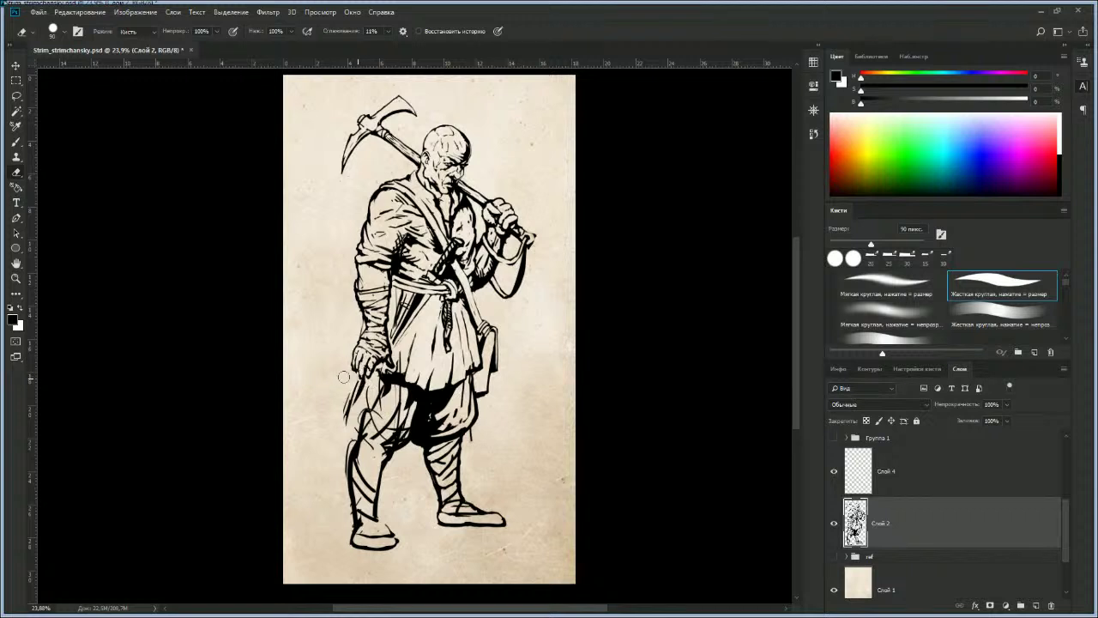
Step: Erase the loose strokes hanging beneath the lowered hand with a 250 px eraser
key(bracketright)
key(bracketright)
key(bracketright)
drag(351, 400, 357, 387)
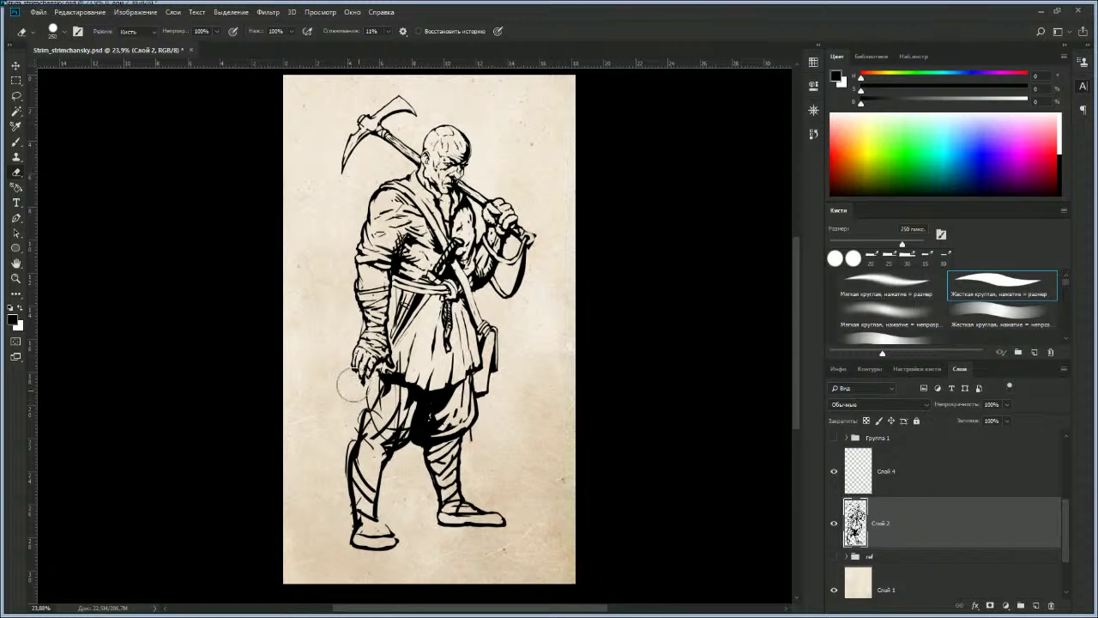
key(bracketleft)
key(bracketleft)
Step: Try a new outer thigh line below the hanging hand with progressively larger brush sizes up to 175 px
key(b)
mouse_move(360, 387)
mouse_down()
mouse_move(342, 429)
mouse_move(349, 447)
mouse_move(379, 459)
mouse_move(348, 447)
mouse_up()
key(bracketright)
key(bracketright)
key(bracketright)
key(bracketright)
key(bracketright)
key(bracketright)
key(bracketright)
key(ctrl+z)
key(bracketright)
key(bracketright)
key(bracketright)
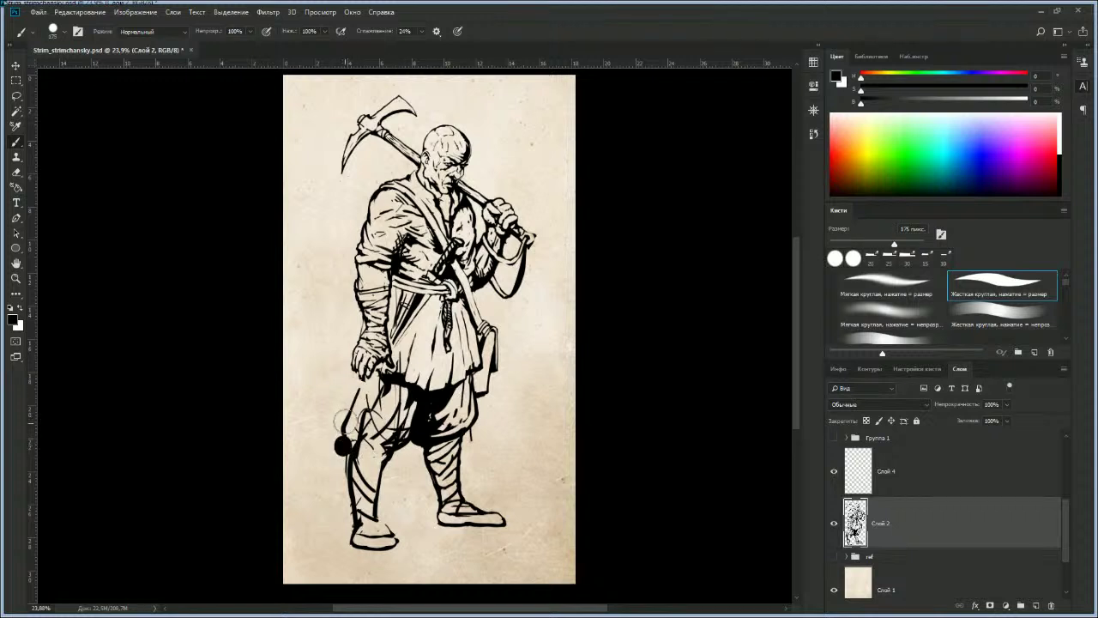
key(e)
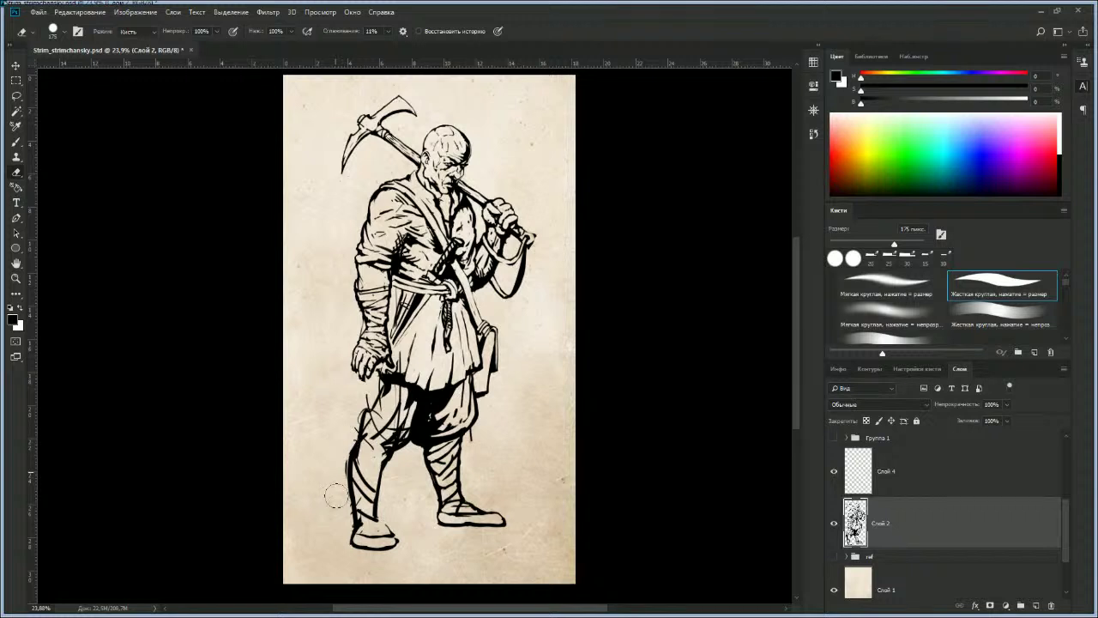
Step: Draw the gathered trouser edge under the knee with a 175 px brush and darken its folds with a smaller brush
key(b)
mouse_move(352, 445)
mouse_down()
mouse_move(377, 462)
mouse_move(399, 455)
mouse_up()
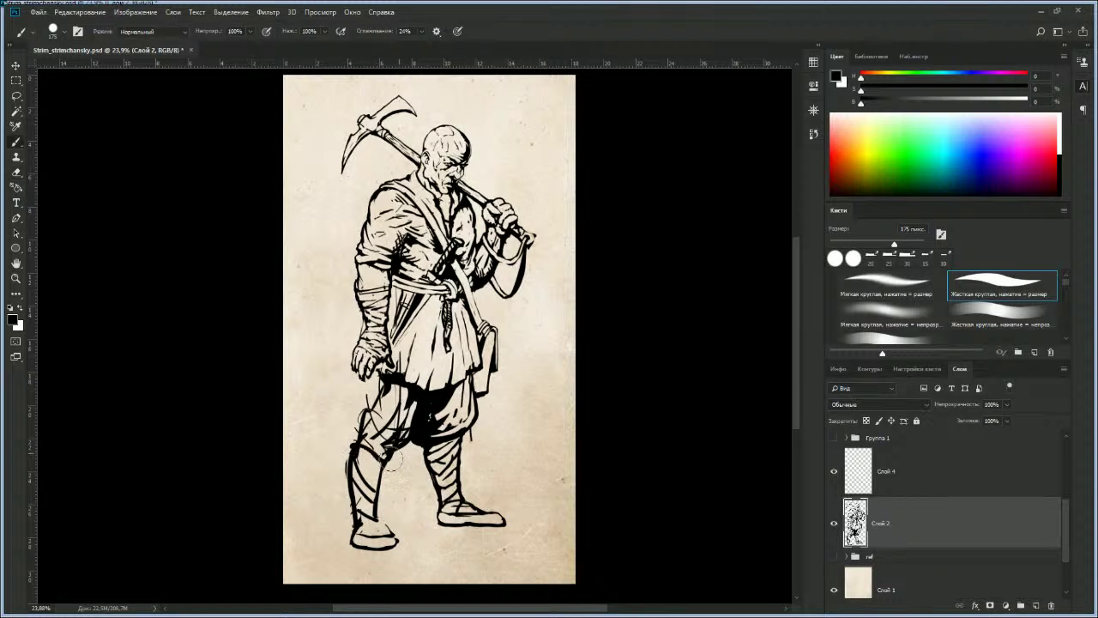
key(bracketleft)
key(bracketleft)
key(bracketleft)
key(bracketleft)
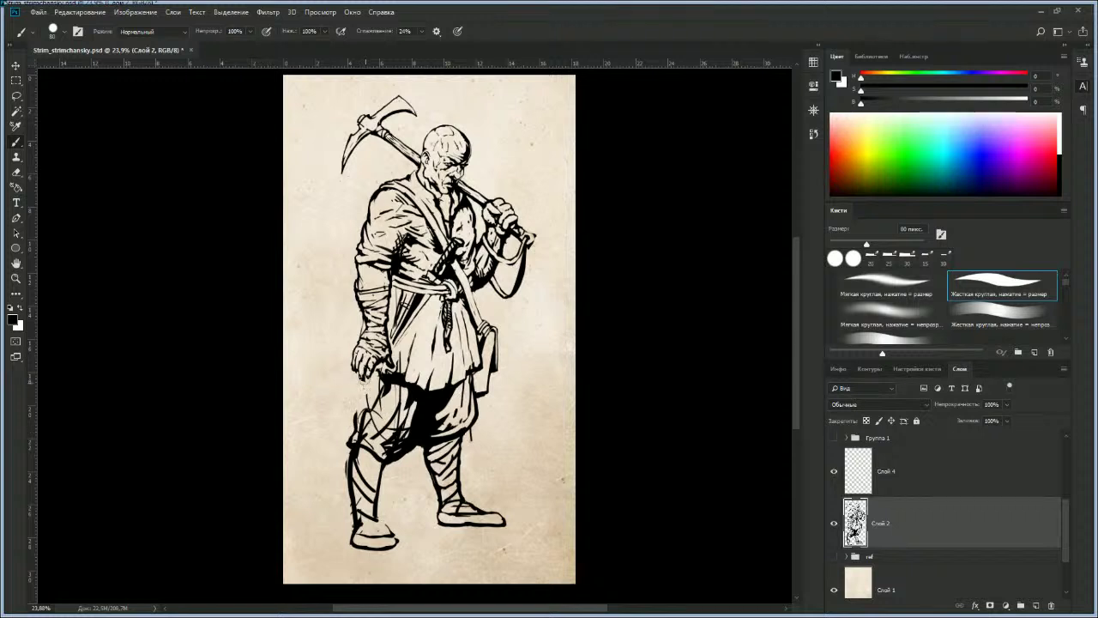
key(bracketright)
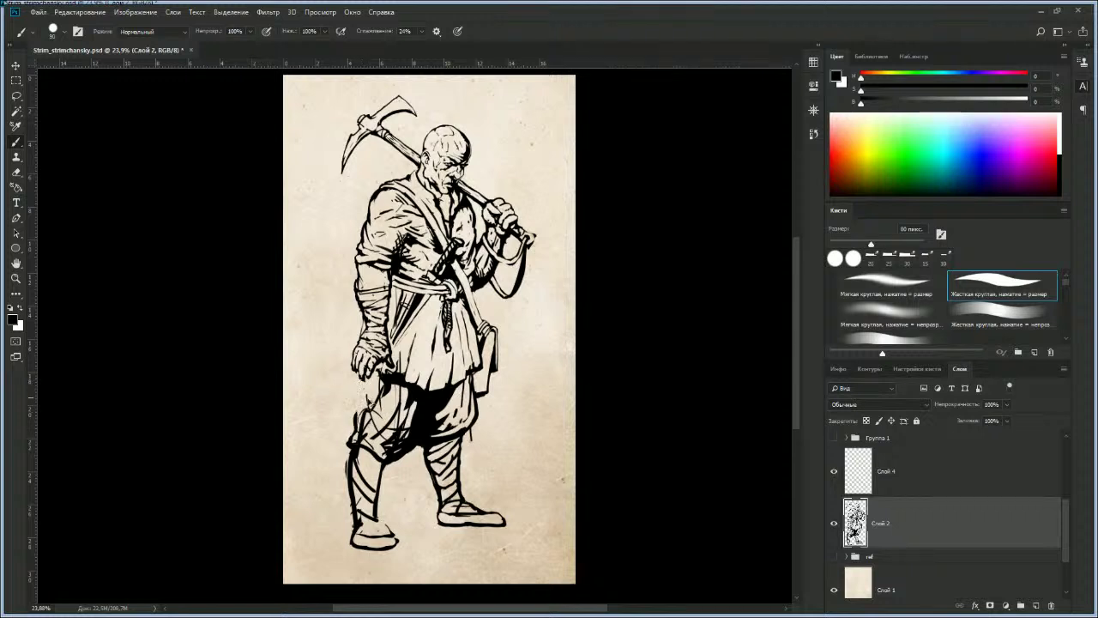
Step: Erase the leg below the hanging hand from the knee down and draw two horizontal ground lines at foot height
key(e)
mouse_move(368, 520)
mouse_down()
mouse_move(355, 526)
mouse_move(389, 500)
mouse_move(353, 459)
mouse_move(392, 446)
mouse_move(358, 432)
mouse_move(334, 400)
mouse_move(359, 413)
mouse_move(361, 403)
mouse_move(357, 455)
mouse_move(375, 456)
mouse_up()
key(b)
key([)
drag(433, 519, 270, 514)
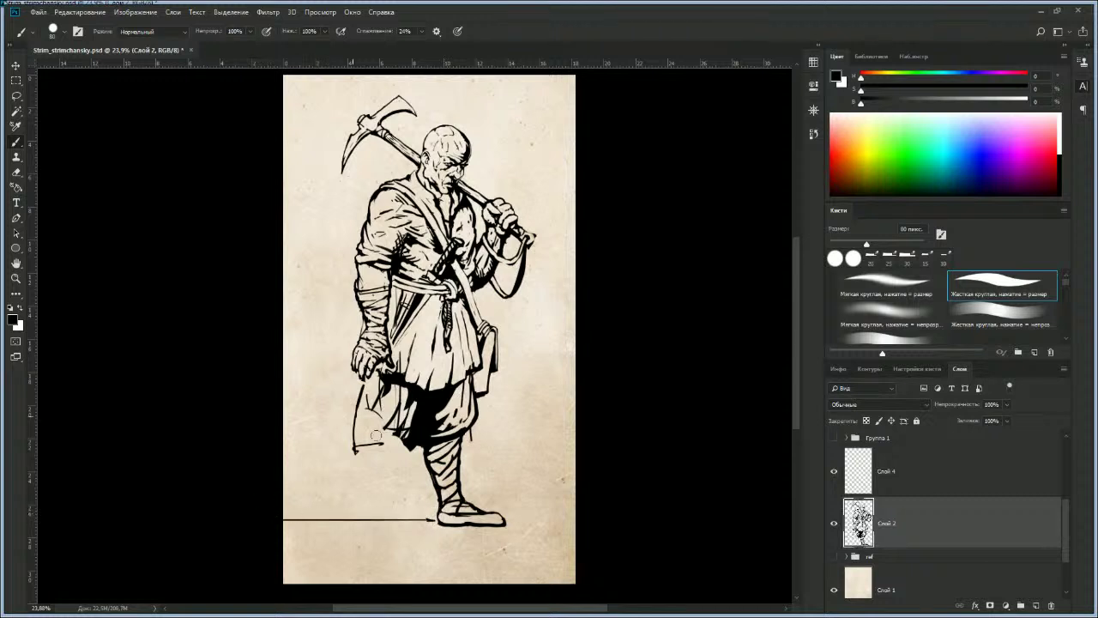
drag(279, 511, 454, 520)
Step: Thicken the shadow along the back of the remaining wrapped shin and its shoe with a 125 px brush
key(bracketright)
key(bracketright)
key(bracketright)
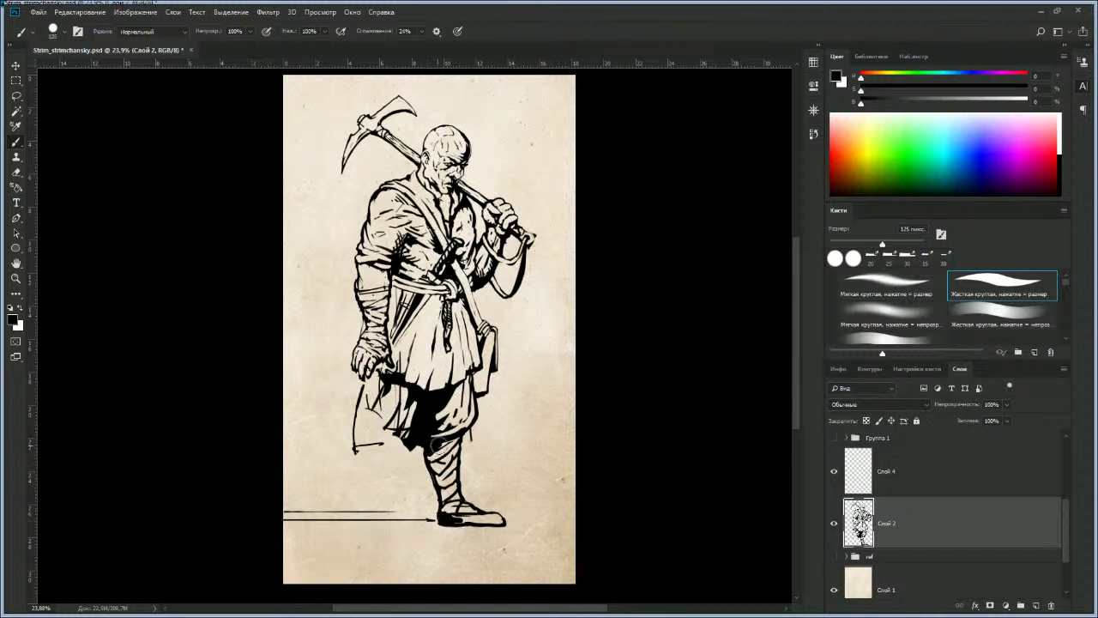
mouse_move(429, 467)
mouse_down()
mouse_move(445, 513)
mouse_move(455, 512)
mouse_move(441, 518)
mouse_move(476, 524)
mouse_up()
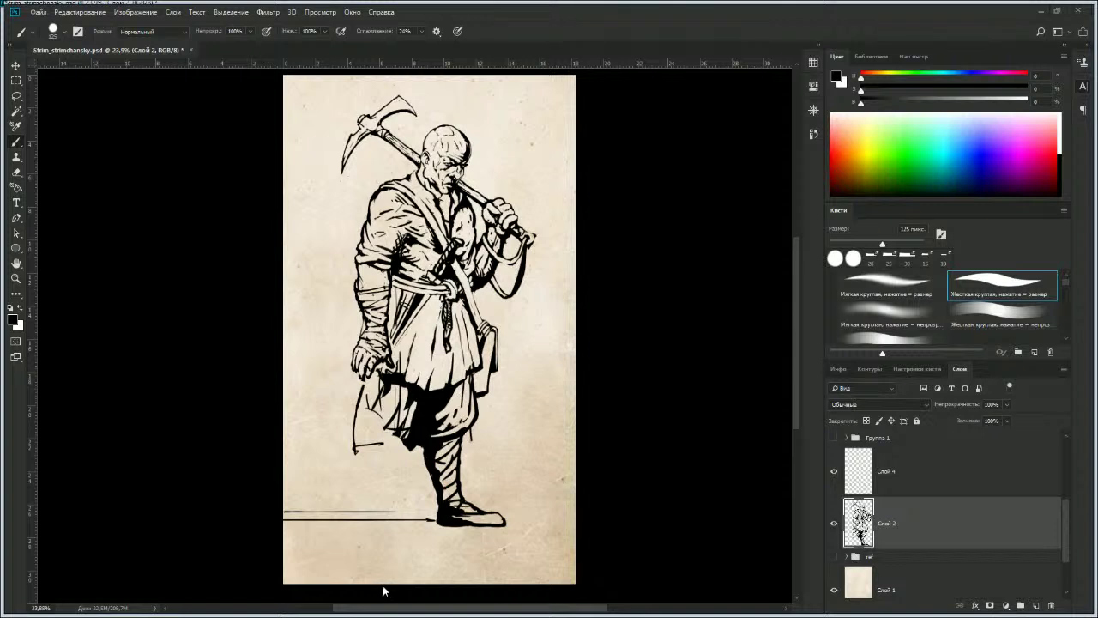
Step: Sketch a trouser cuff and a thin tapering shin for the missing leg with a 125 px brush
mouse_move(370, 443)
mouse_down()
mouse_move(405, 438)
mouse_move(384, 452)
mouse_move(352, 421)
mouse_move(389, 446)
mouse_move(404, 440)
mouse_move(379, 454)
mouse_move(354, 420)
mouse_move(350, 459)
mouse_move(384, 460)
mouse_move(369, 483)
mouse_move(344, 466)
mouse_move(346, 503)
mouse_move(382, 471)
mouse_move(357, 508)
mouse_move(373, 464)
mouse_move(355, 514)
mouse_move(347, 504)
mouse_move(346, 524)
mouse_move(357, 523)
mouse_move(348, 531)
mouse_move(394, 454)
mouse_move(347, 515)
mouse_up()
mouse_move(370, 471)
mouse_down()
mouse_move(354, 518)
mouse_move(377, 479)
mouse_move(340, 471)
mouse_move(339, 511)
mouse_move(364, 500)
mouse_up()
key(e)
key(bracketleft)
key(bracketleft)
key(bracketleft)
key(bracketleft)
drag(347, 438, 374, 453)
key(b)
mouse_move(366, 393)
mouse_down()
mouse_move(393, 451)
mouse_move(360, 403)
mouse_move(367, 432)
mouse_move(408, 427)
mouse_up()
mouse_move(373, 470)
mouse_down()
mouse_move(352, 530)
mouse_move(345, 516)
mouse_move(347, 544)
mouse_up()
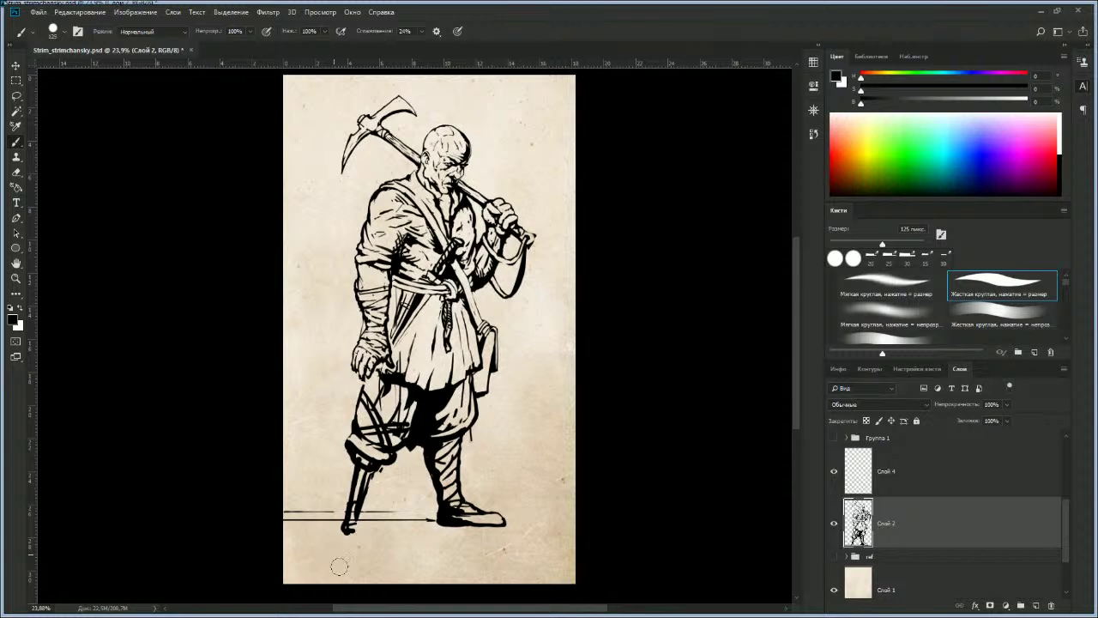
Step: Erase the sketched knee and thin shin and redraw the trouser cuff and both shin contours with a 150 px brush
key(e)
mouse_move(339, 435)
mouse_down()
mouse_move(387, 459)
mouse_move(380, 474)
mouse_move(348, 446)
mouse_move(364, 463)
mouse_move(370, 505)
mouse_move(347, 526)
mouse_move(356, 461)
mouse_move(347, 446)
mouse_move(397, 457)
mouse_move(350, 415)
mouse_move(376, 437)
mouse_move(413, 435)
mouse_move(429, 397)
mouse_up()
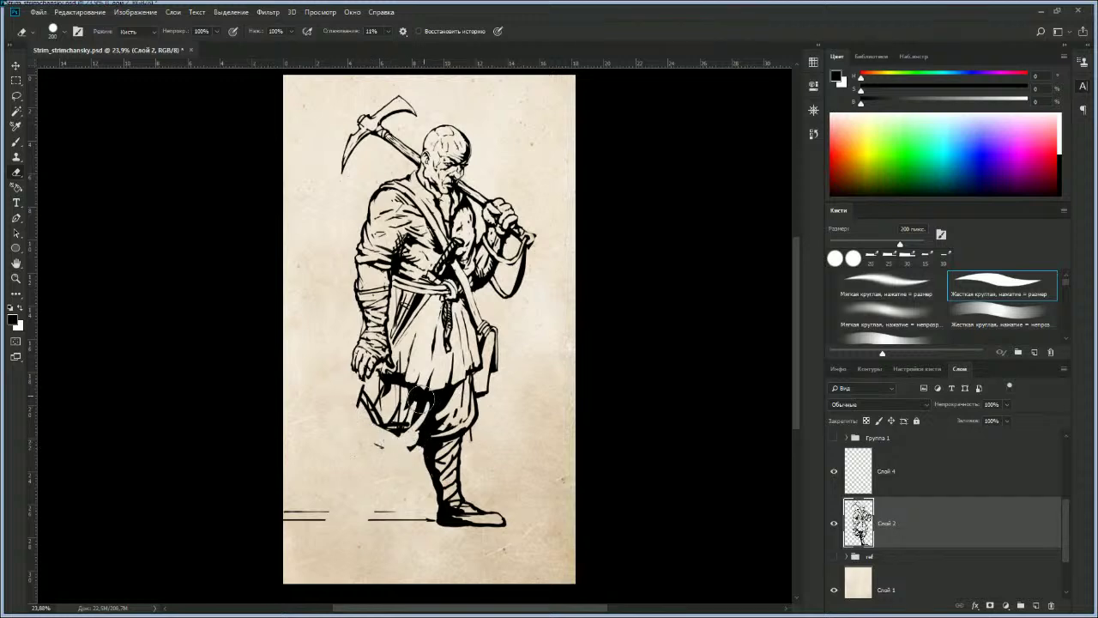
mouse_move(398, 430)
mouse_down()
mouse_move(407, 396)
mouse_move(388, 404)
mouse_move(402, 425)
mouse_move(377, 429)
mouse_move(356, 386)
mouse_move(367, 425)
mouse_move(407, 452)
mouse_move(433, 414)
mouse_move(386, 436)
mouse_move(362, 401)
mouse_move(370, 437)
mouse_move(401, 433)
mouse_move(362, 426)
mouse_move(363, 442)
mouse_move(399, 447)
mouse_move(369, 503)
mouse_up()
key(b)
drag(361, 460, 355, 519)
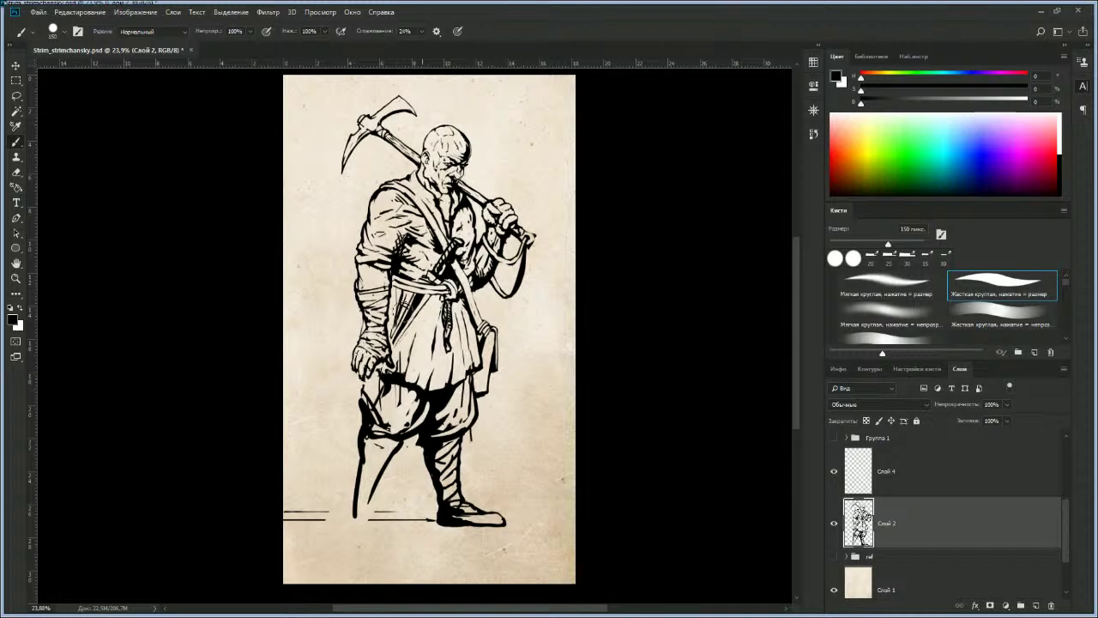
Step: Draw the shin's inner lines and a short shoe with a smaller brush, thickening the outer contour at 80 px
key(bracketleft)
key(bracketleft)
key(bracketleft)
key(bracketleft)
key(bracketleft)
key(z)
drag(397, 236, 348, 268)
key(space)
key(b)
drag(316, 400, 316, 493)
mouse_move(341, 437)
mouse_down()
mouse_move(331, 488)
mouse_move(314, 501)
mouse_move(330, 488)
mouse_move(321, 477)
mouse_move(305, 484)
mouse_move(308, 507)
mouse_move(341, 503)
mouse_move(335, 495)
mouse_move(311, 507)
mouse_move(326, 515)
mouse_move(306, 513)
mouse_move(343, 507)
mouse_move(317, 512)
mouse_up()
key(])
drag(334, 403, 323, 473)
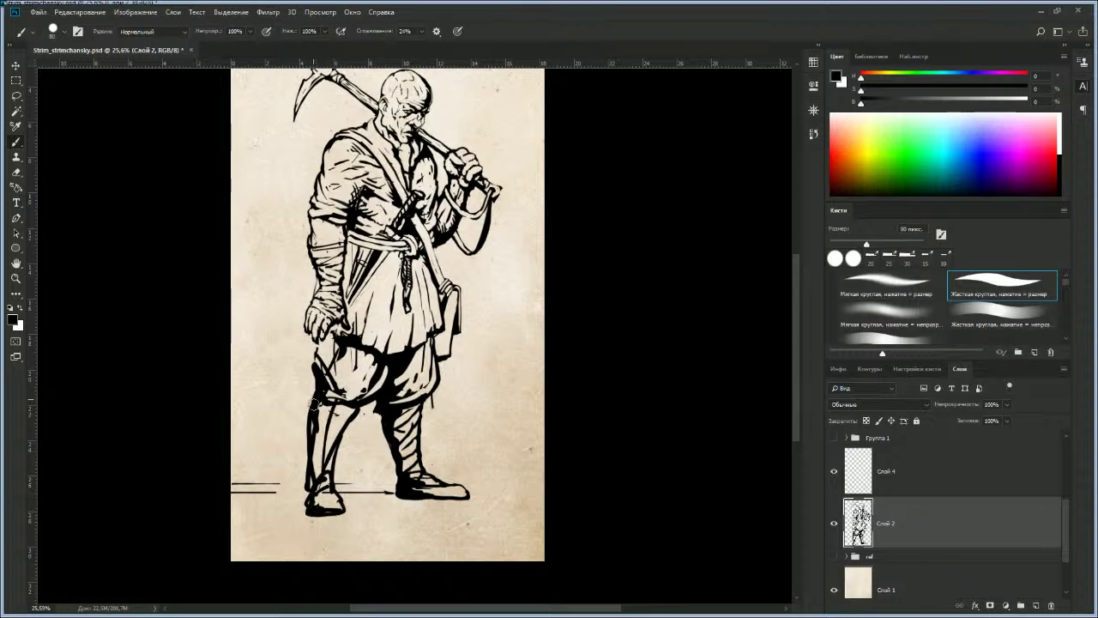
Step: Erase the stray diagonal strokes across the thigh with a 125 px eraser and restore the folds under the hand with a finer brush
key(e)
mouse_move(319, 405)
mouse_down()
mouse_move(340, 382)
mouse_move(369, 374)
mouse_move(331, 369)
mouse_move(340, 386)
mouse_move(341, 348)
mouse_up()
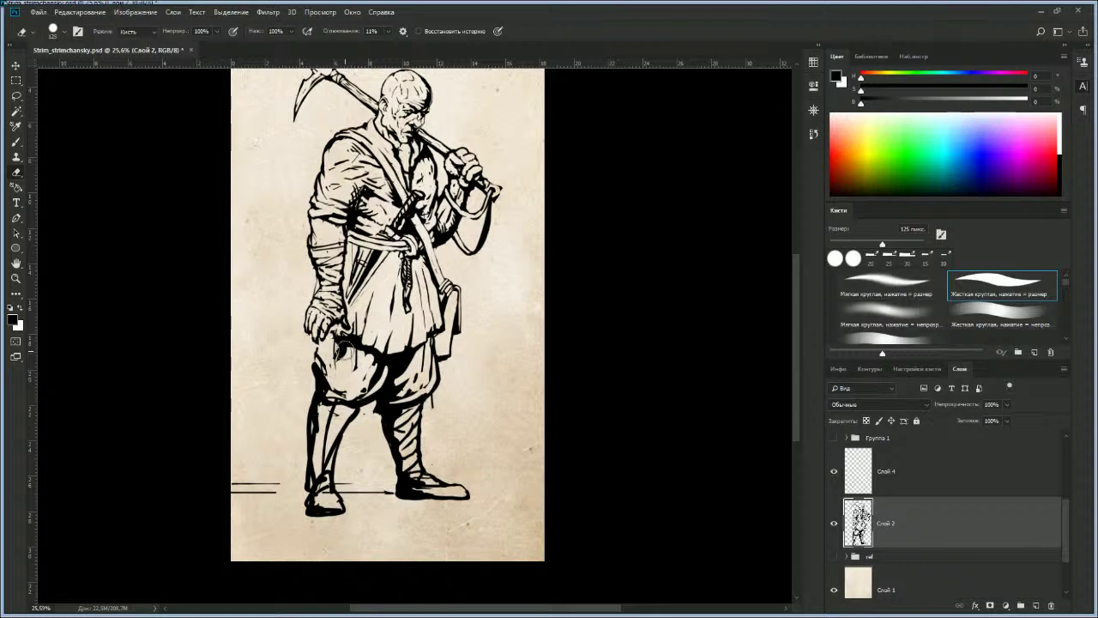
key(b)
key([)
key([)
key([)
key(])
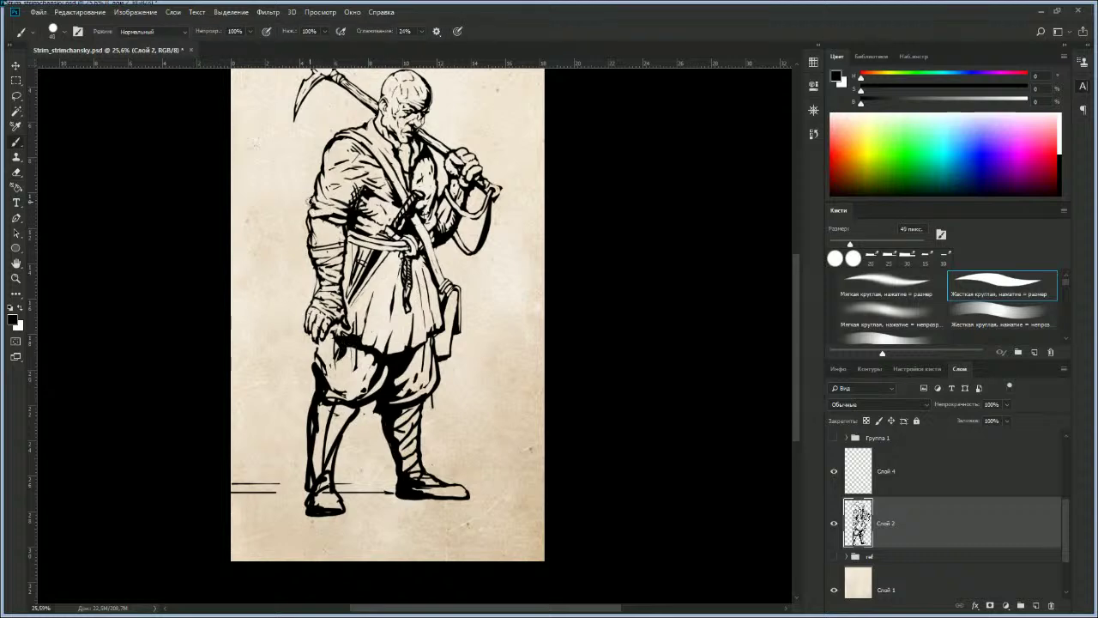
Step: Darken the sleeve hem and forearm shadows with a 45 px brush and erase the tunic hatching beside the forearm
key(bracketleft)
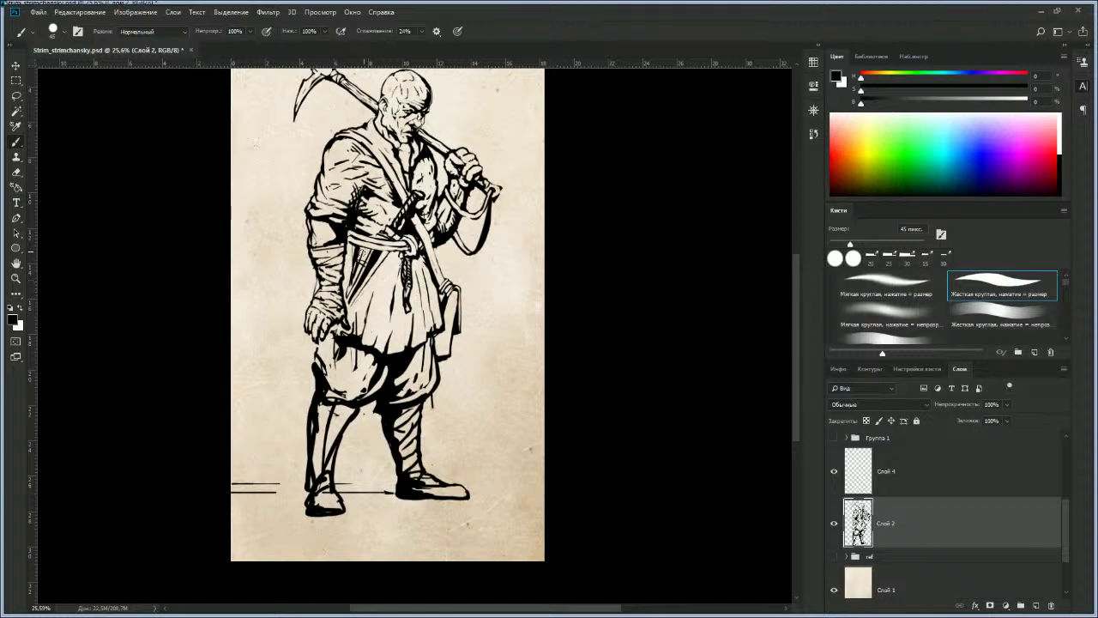
key(e)
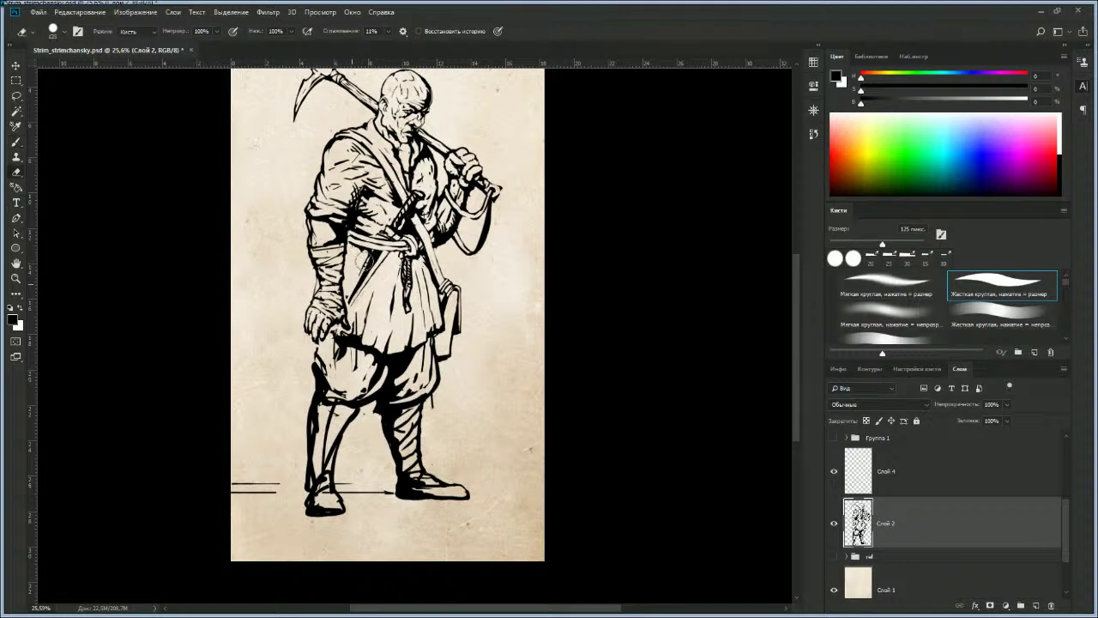
key(bracketleft)
key(bracketleft)
key(bracketleft)
key(bracketleft)
key(b)
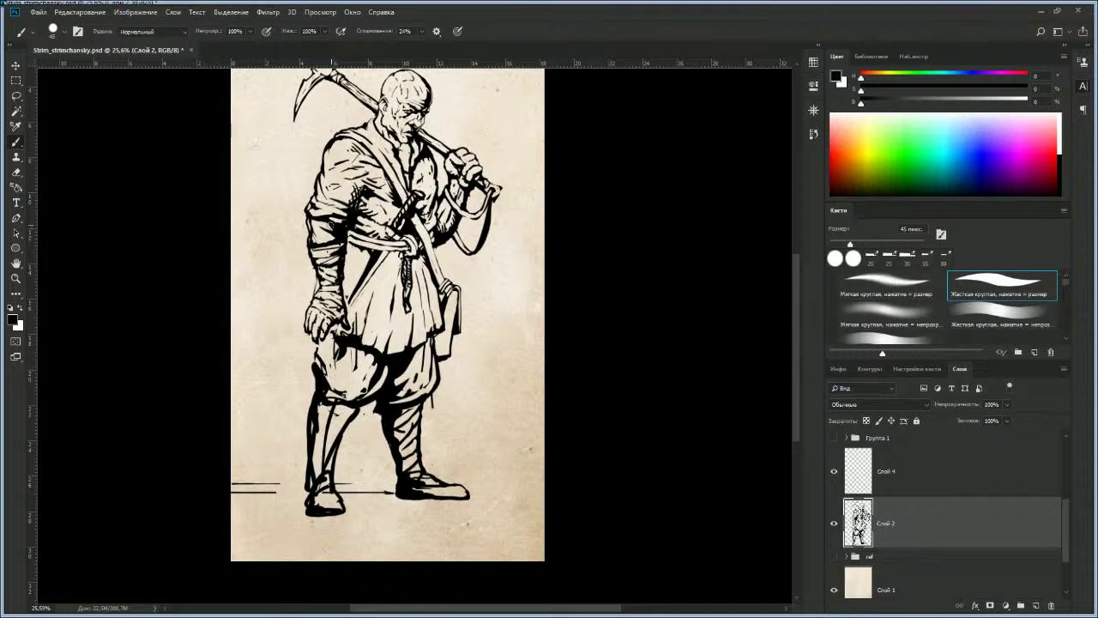
Step: Refine the ink lines of the rolled sleeve around the elbow on Слой 2, alternating erasing with brush strokes
key(e)
drag(341, 223, 323, 217)
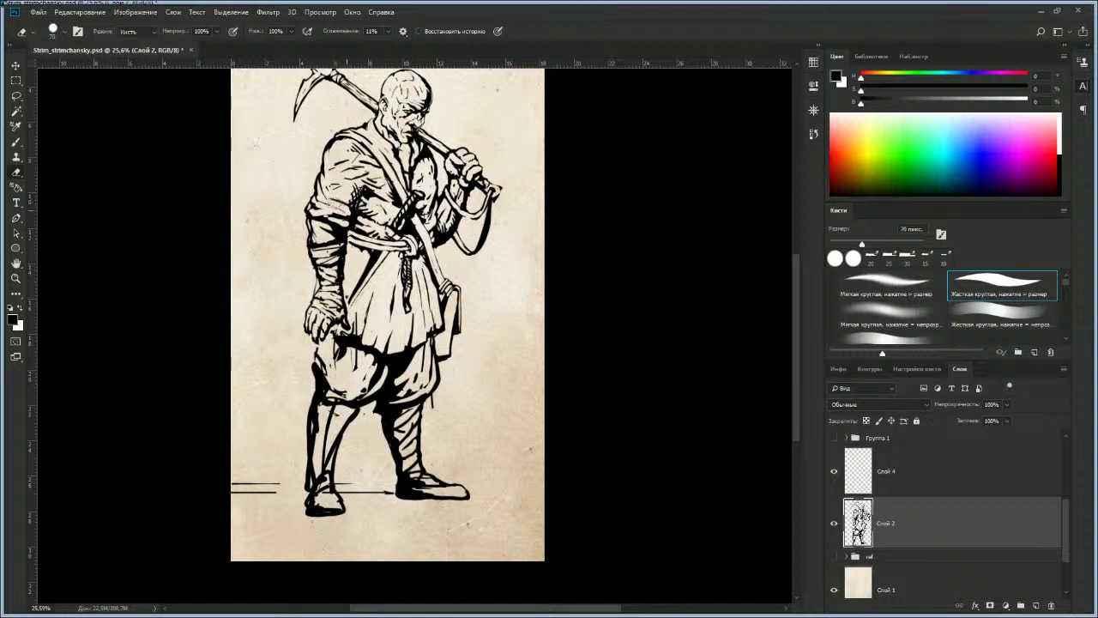
key(b)
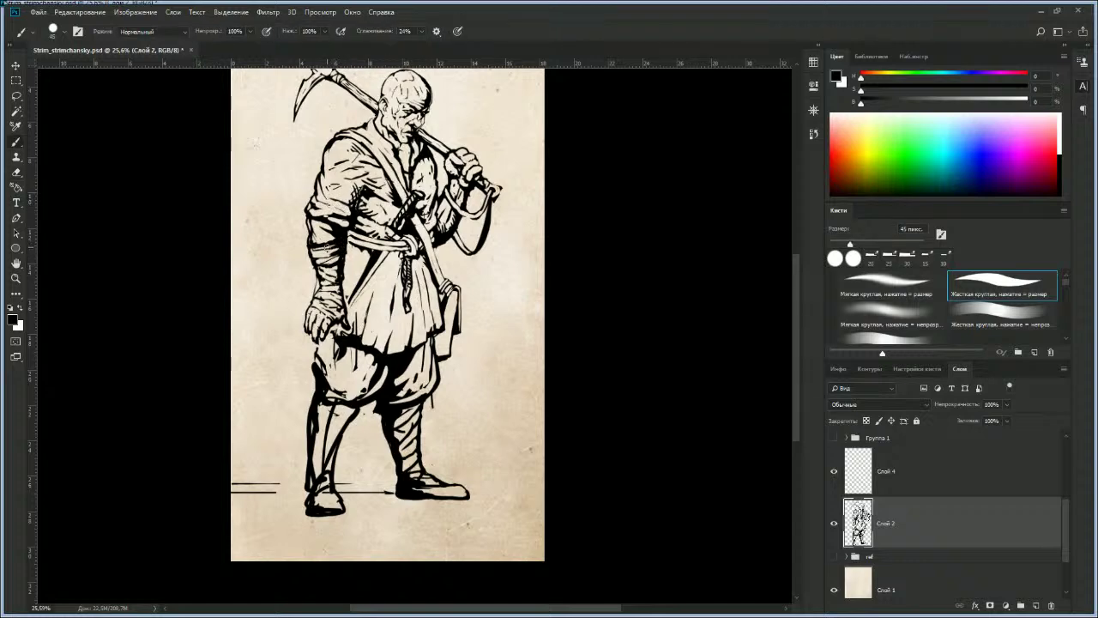
key(e)
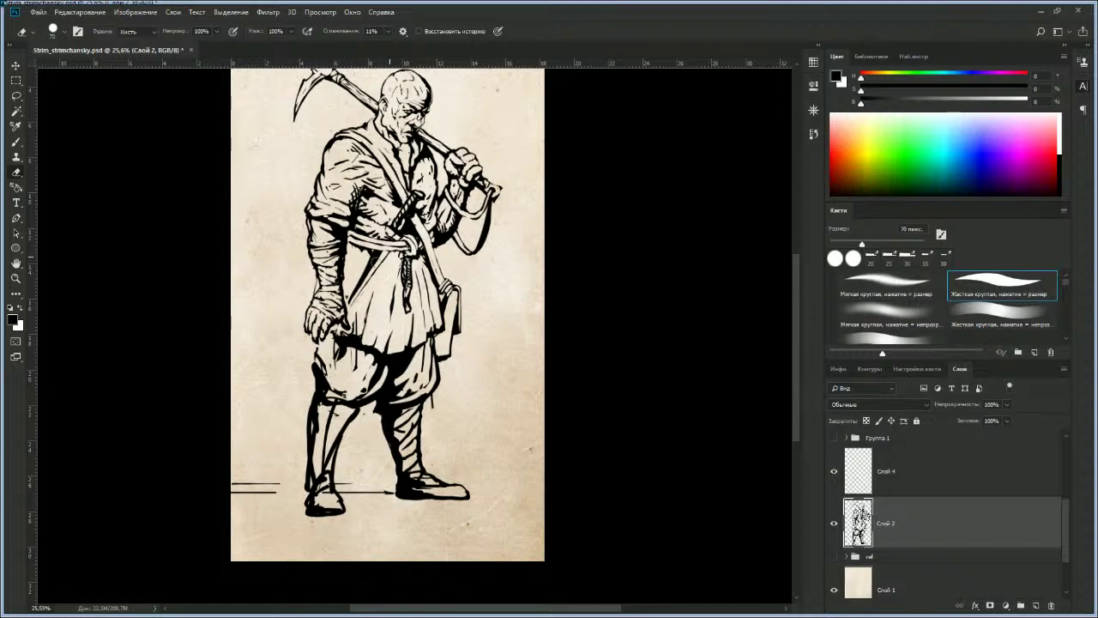
key(b)
key(bracketleft)
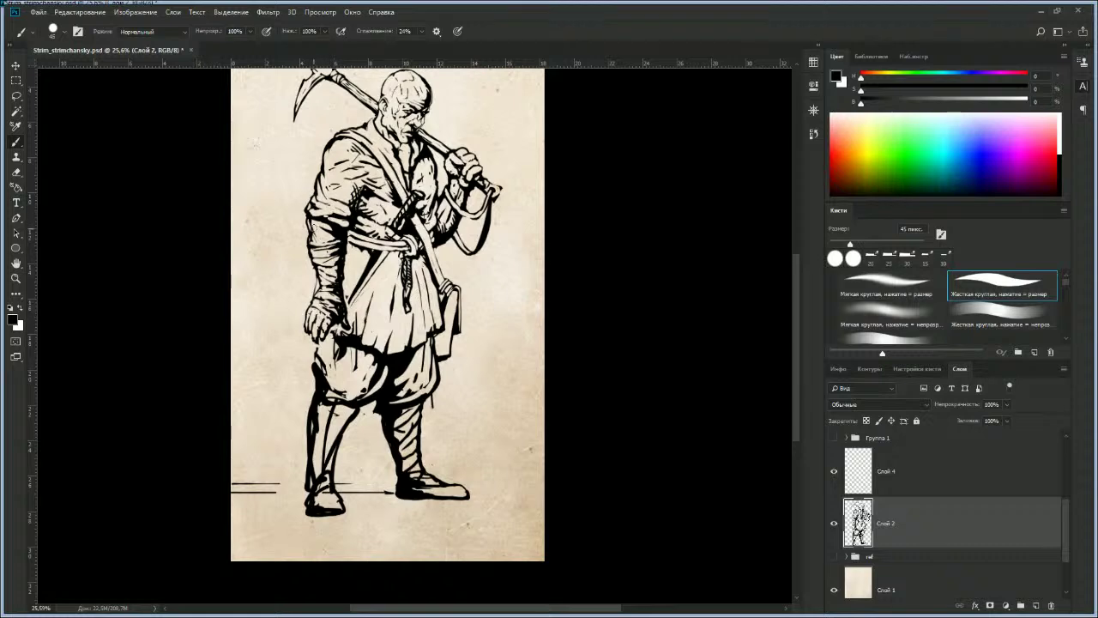
Step: Rework the outer edge of the sleeve cuff and the adjoining folds with short ink strokes and small erasures
key(e)
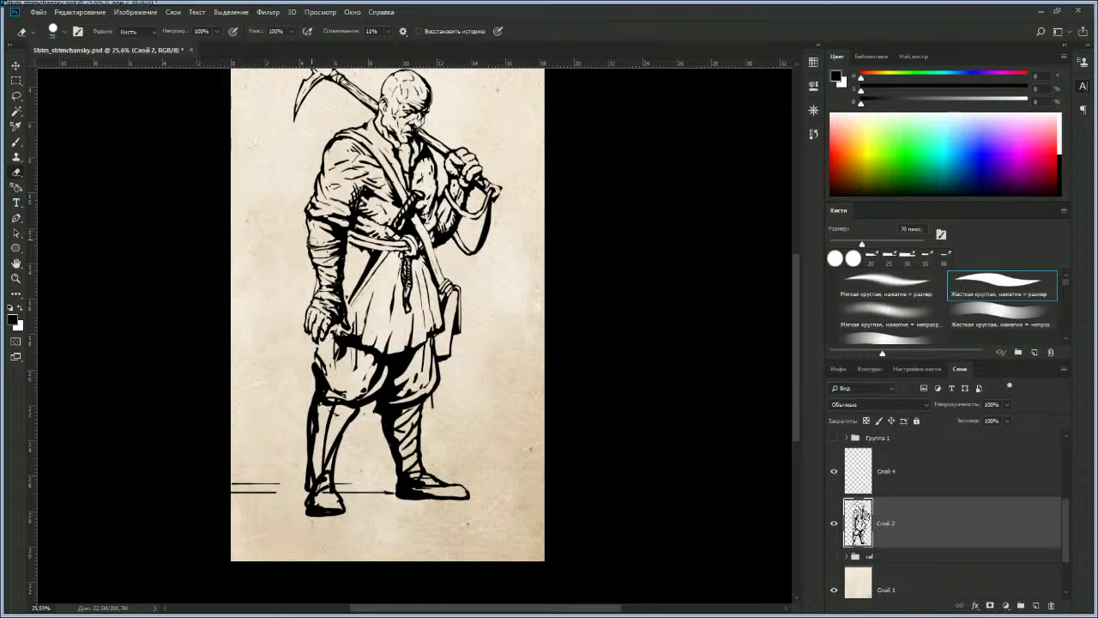
key(b)
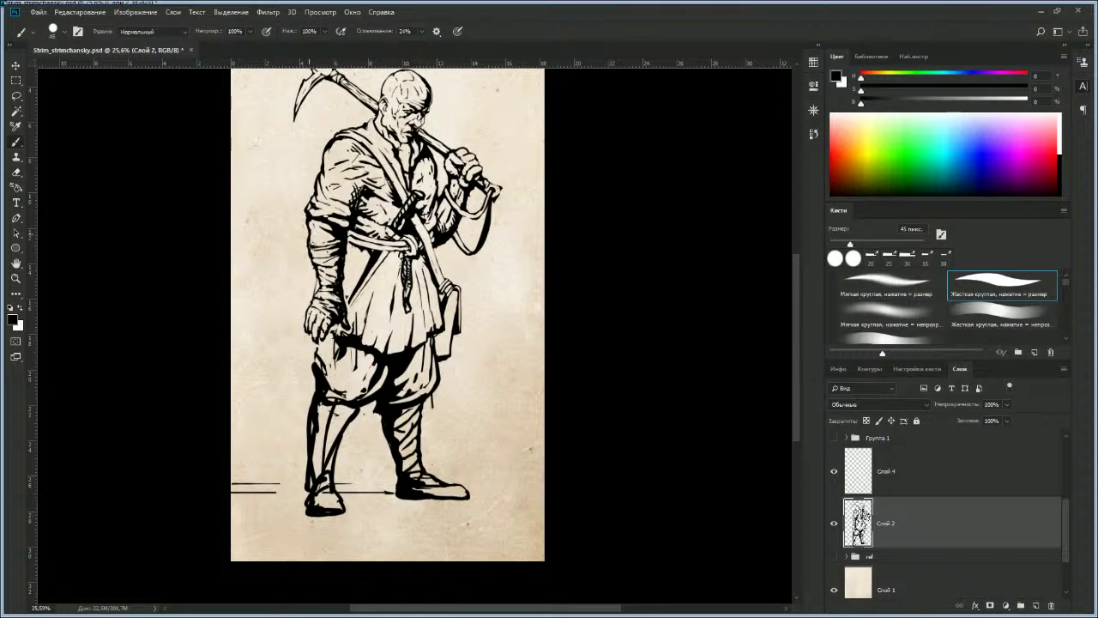
key(e)
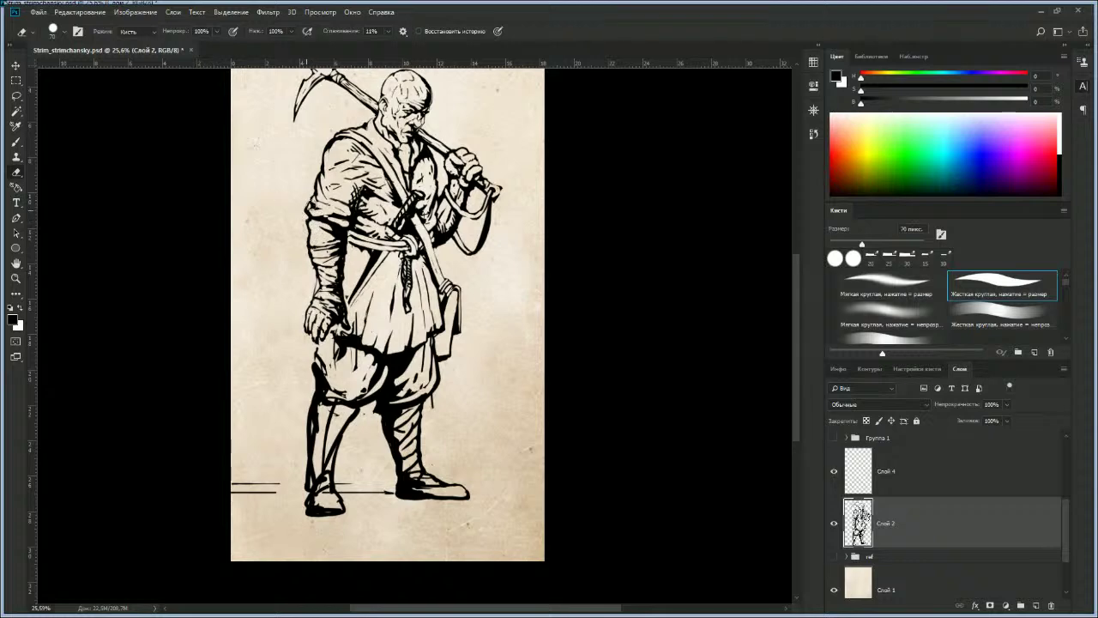
key(b)
drag(307, 202, 306, 218)
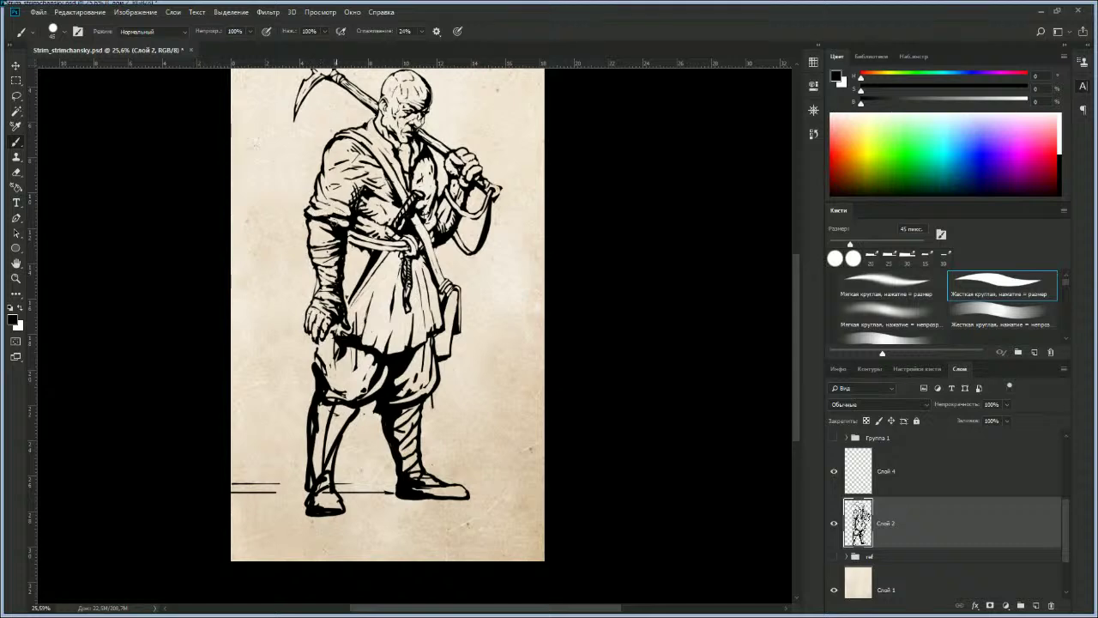
key(e)
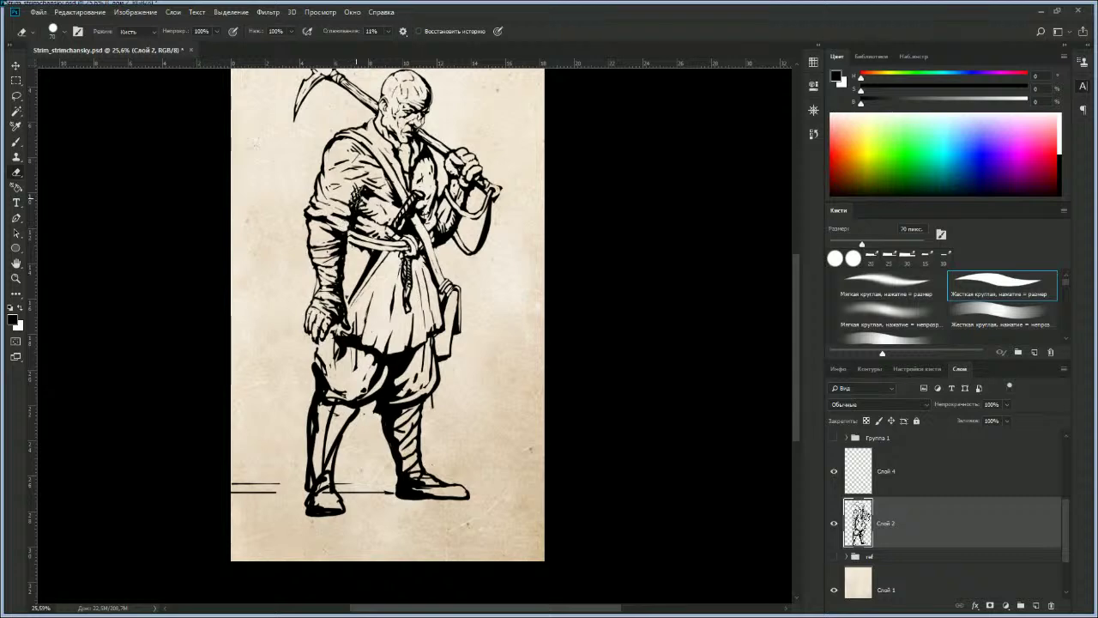
key(b)
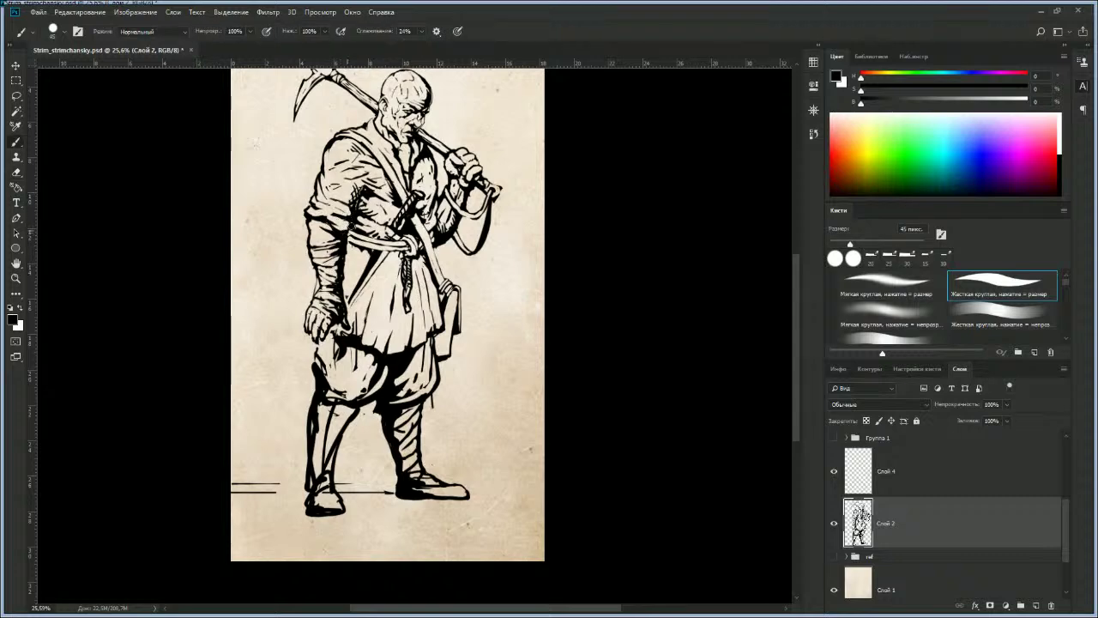
key(e)
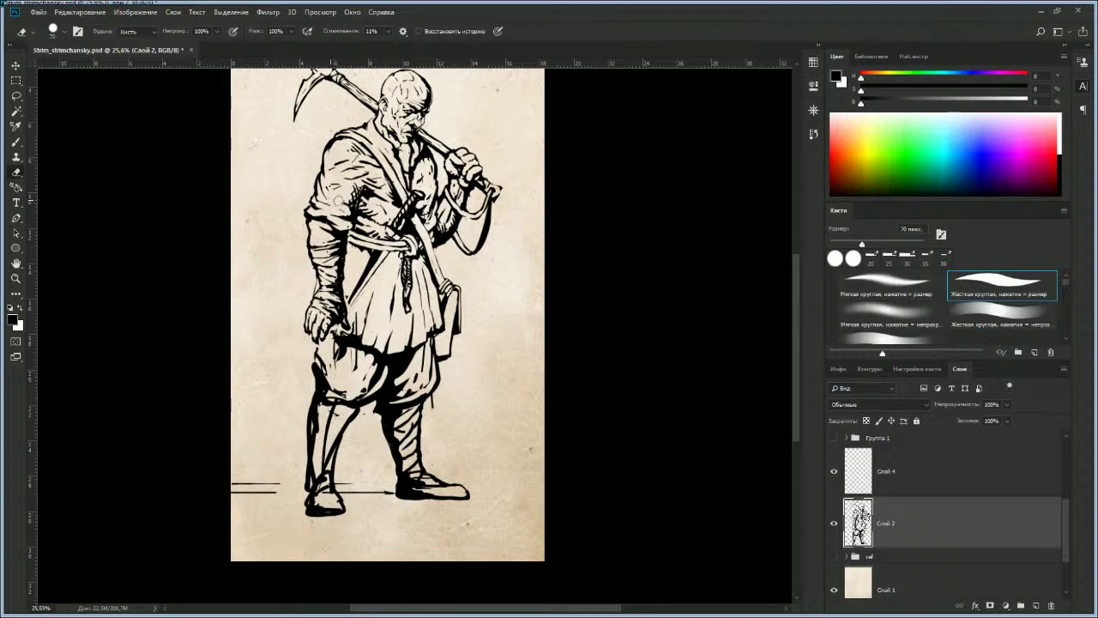
Step: Ink heavier shadows on the baggy trousers and knee cuffs, and darken the far leg's wraps with a 60 px brush
key(b)
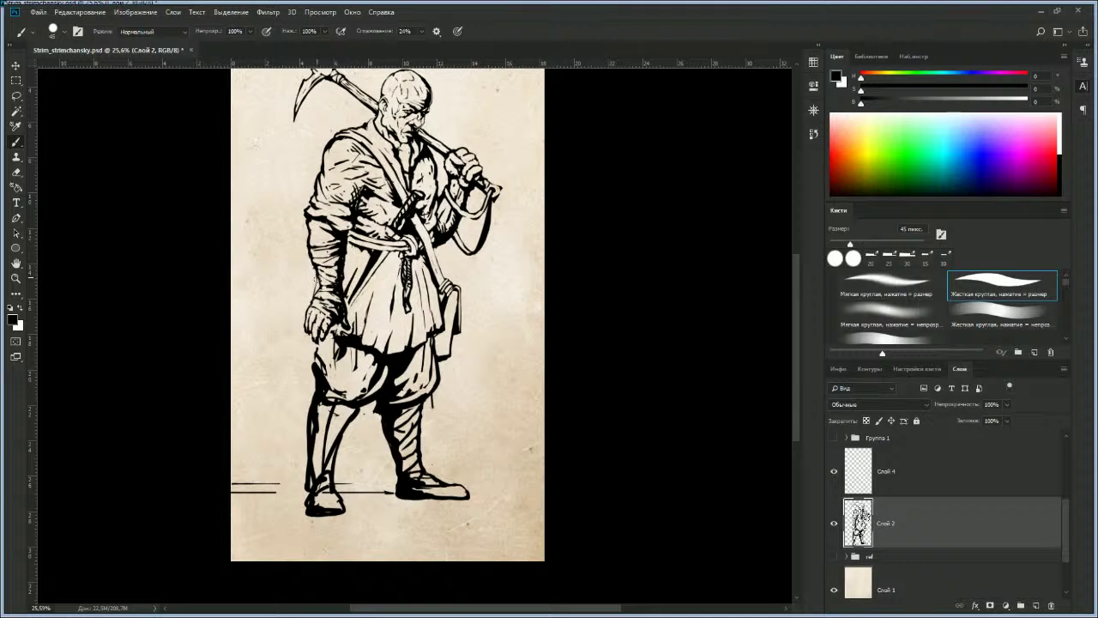
mouse_move(314, 343)
mouse_down()
mouse_move(311, 402)
mouse_move(360, 416)
mouse_move(411, 413)
mouse_move(432, 397)
mouse_move(428, 410)
mouse_up()
key(e)
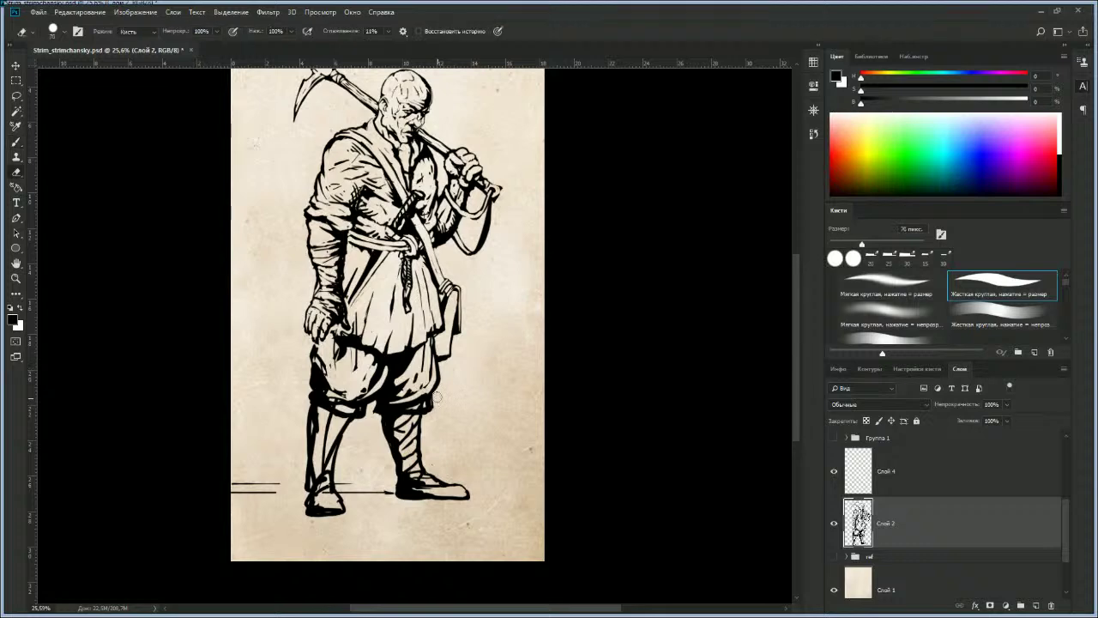
mouse_move(420, 399)
mouse_down()
mouse_move(391, 409)
mouse_move(424, 400)
mouse_move(416, 411)
mouse_up()
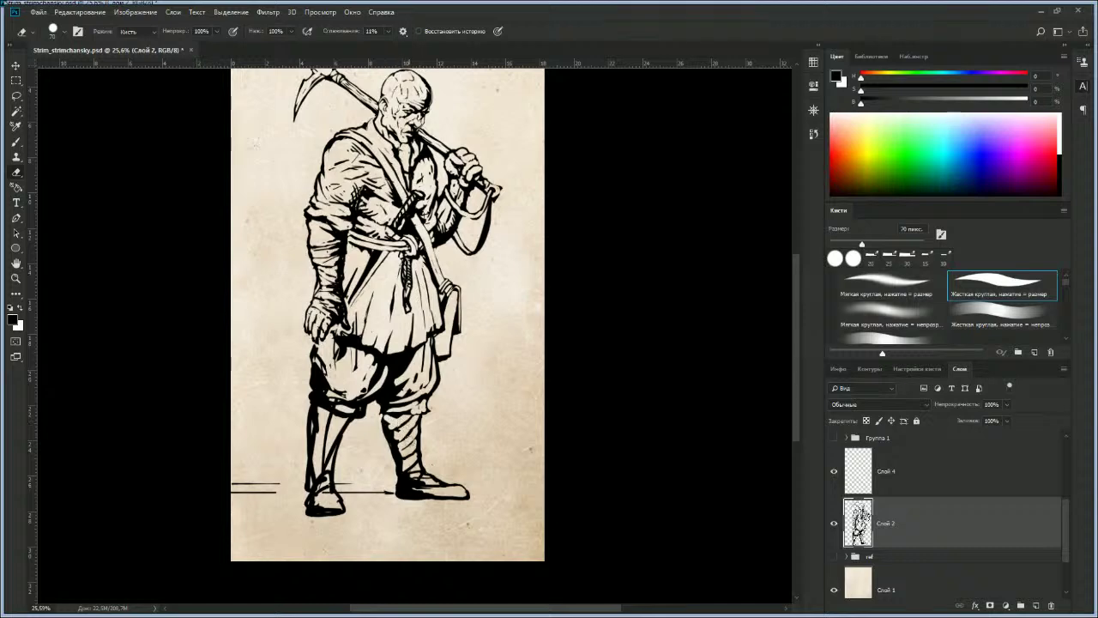
key(b)
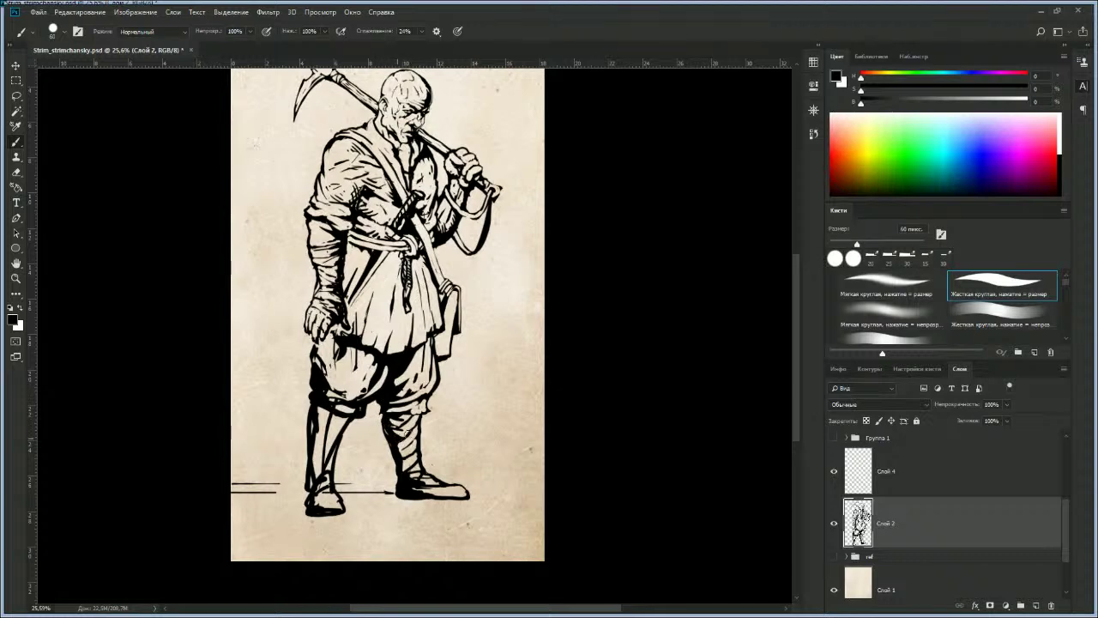
drag(403, 444, 416, 467)
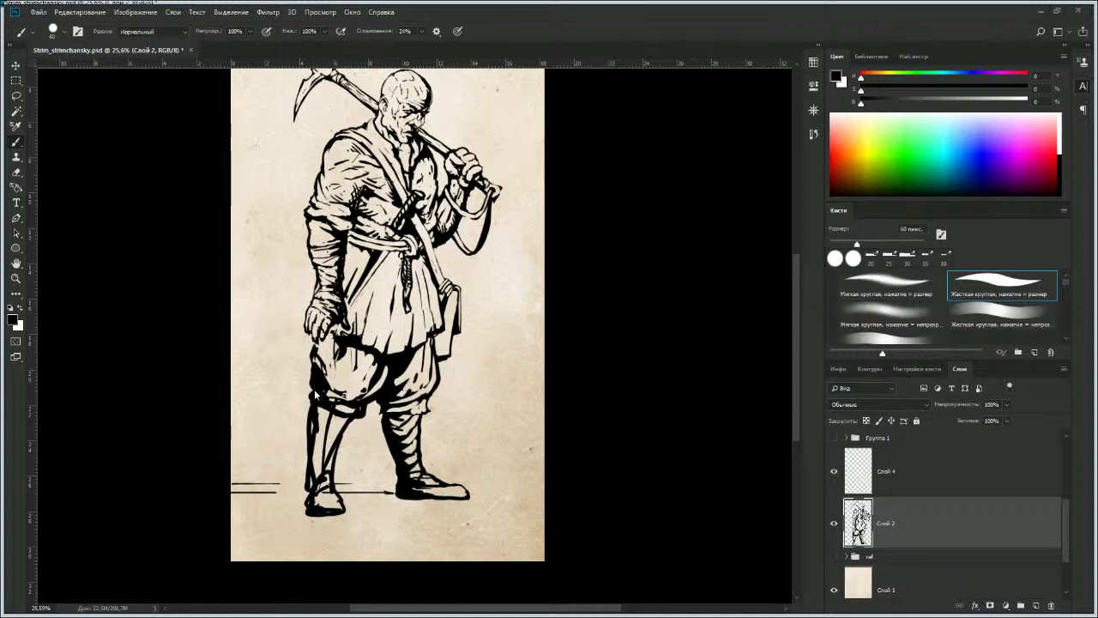
Step: Erase the inner lines of the near lower leg and shoe, and redraw the leg as a clean outline
key(e)
mouse_move(342, 417)
mouse_down()
mouse_move(316, 417)
mouse_move(336, 432)
mouse_move(352, 410)
mouse_move(322, 388)
mouse_move(359, 411)
mouse_up()
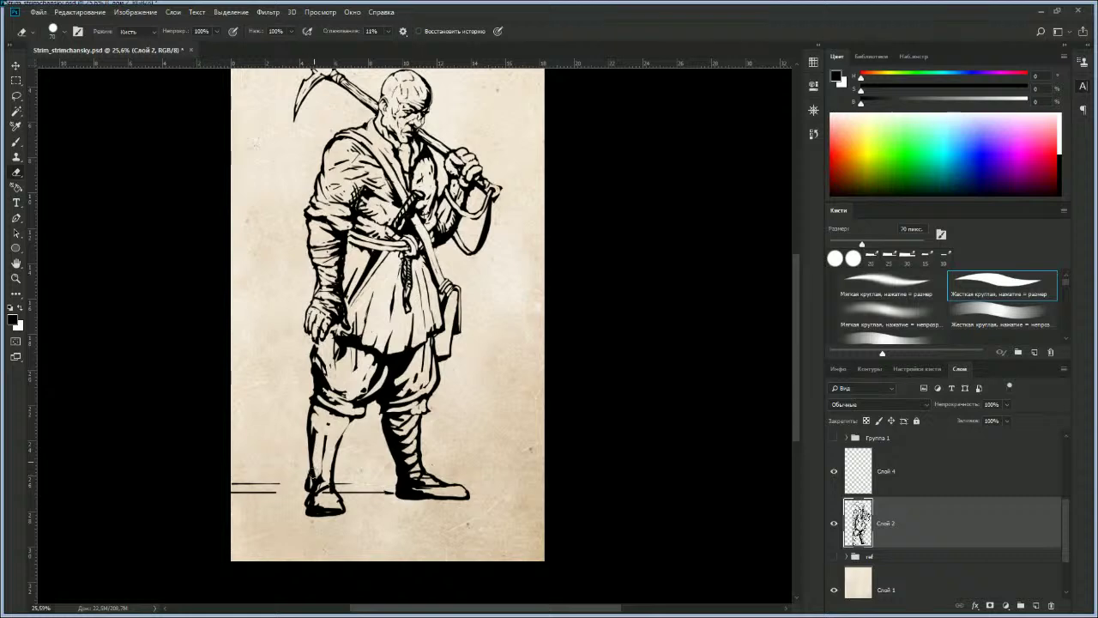
mouse_move(312, 486)
mouse_down()
mouse_move(326, 488)
mouse_move(316, 497)
mouse_move(327, 510)
mouse_move(313, 496)
mouse_move(318, 519)
mouse_move(345, 517)
mouse_move(345, 505)
mouse_move(320, 500)
mouse_up()
key(b)
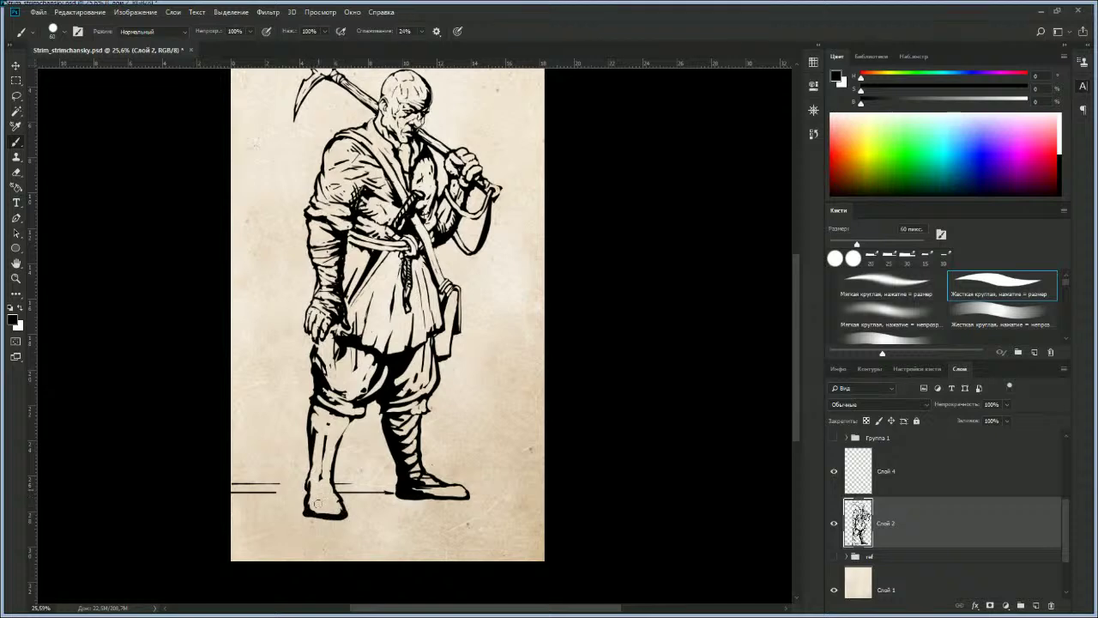
key(e)
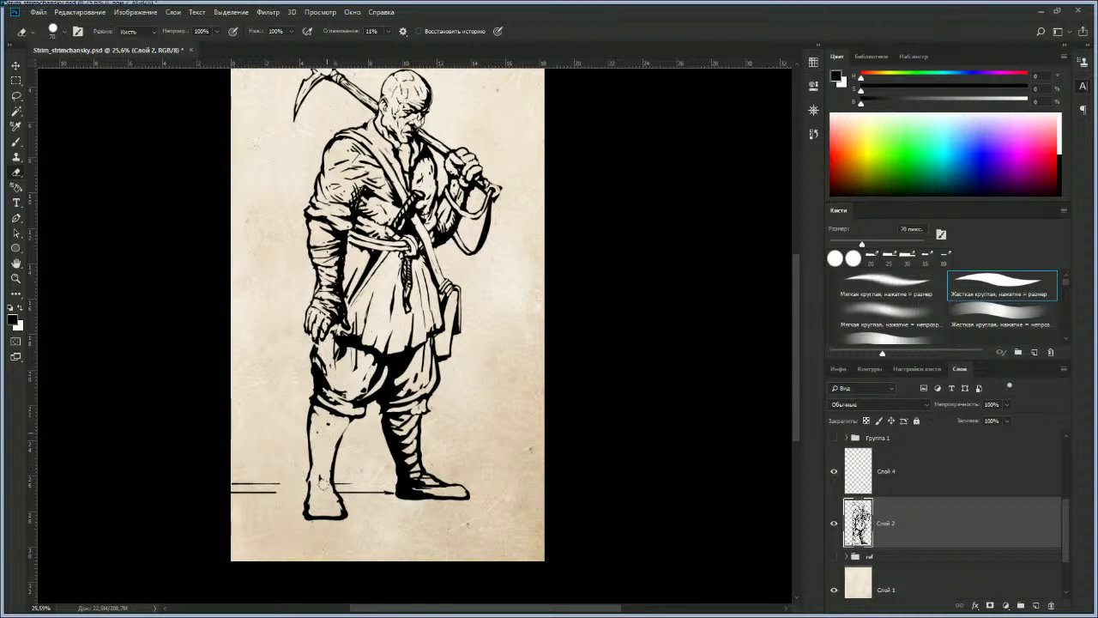
Step: Draw a sandal sole and crossing straps on the near foot with a 50 px brush
key(ctrl+space)
drag(405, 367, 369, 367)
drag(398, 364, 379, 381)
key(ctrl+space)
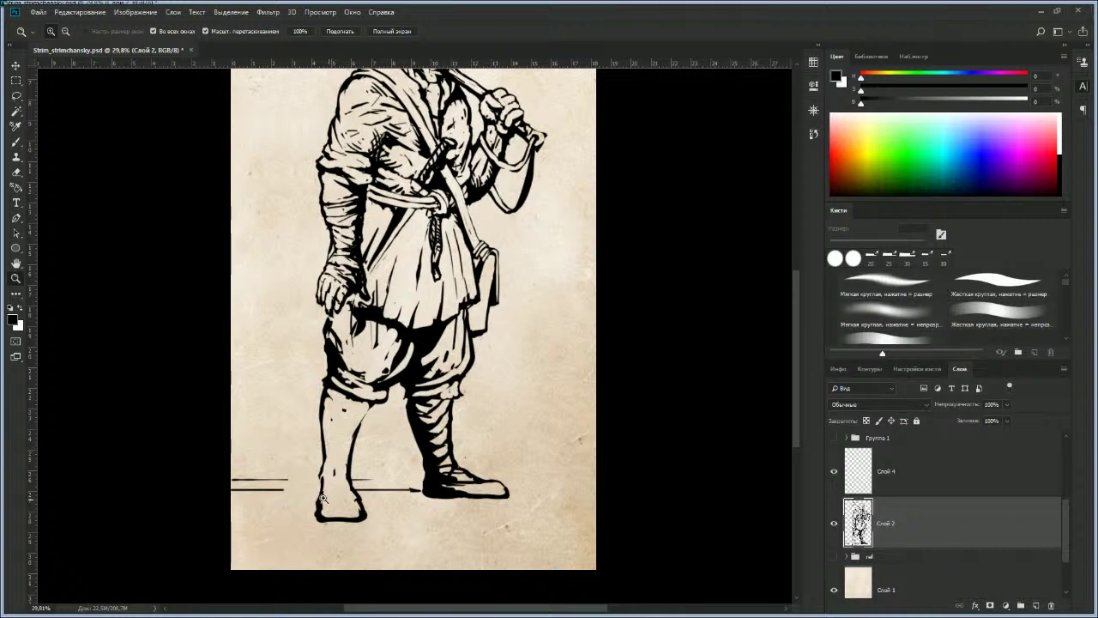
key(b)
key(bracketleft)
mouse_move(320, 509)
mouse_down()
mouse_move(368, 516)
mouse_move(331, 519)
mouse_up()
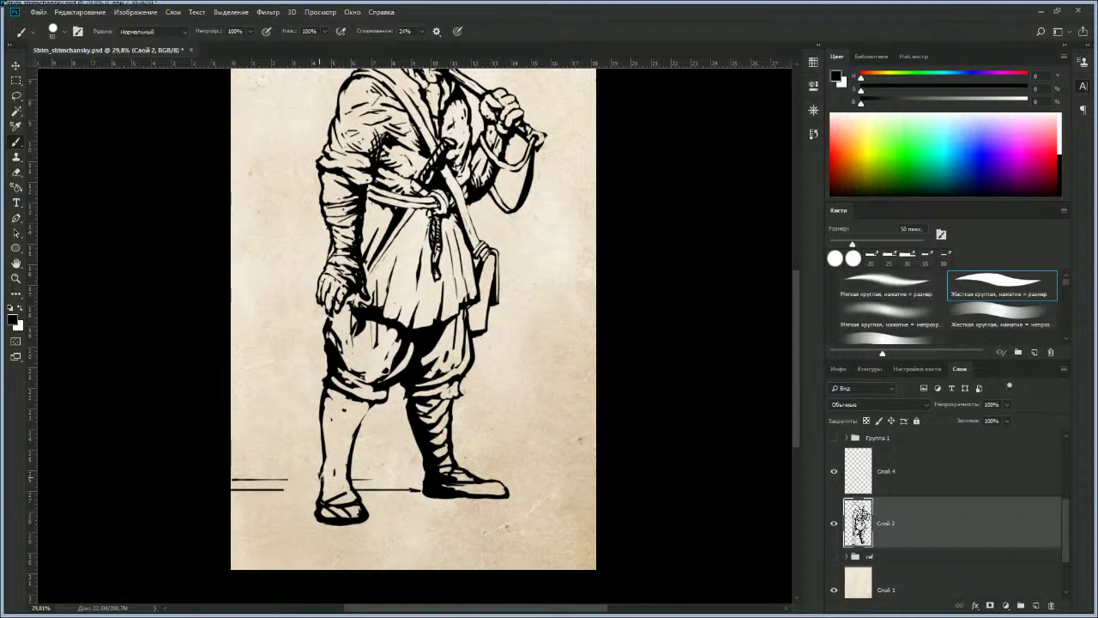
Step: Clean up the near shin's contour and erase stray marks at the ankle, including part of the horizontal line beside it
key(e)
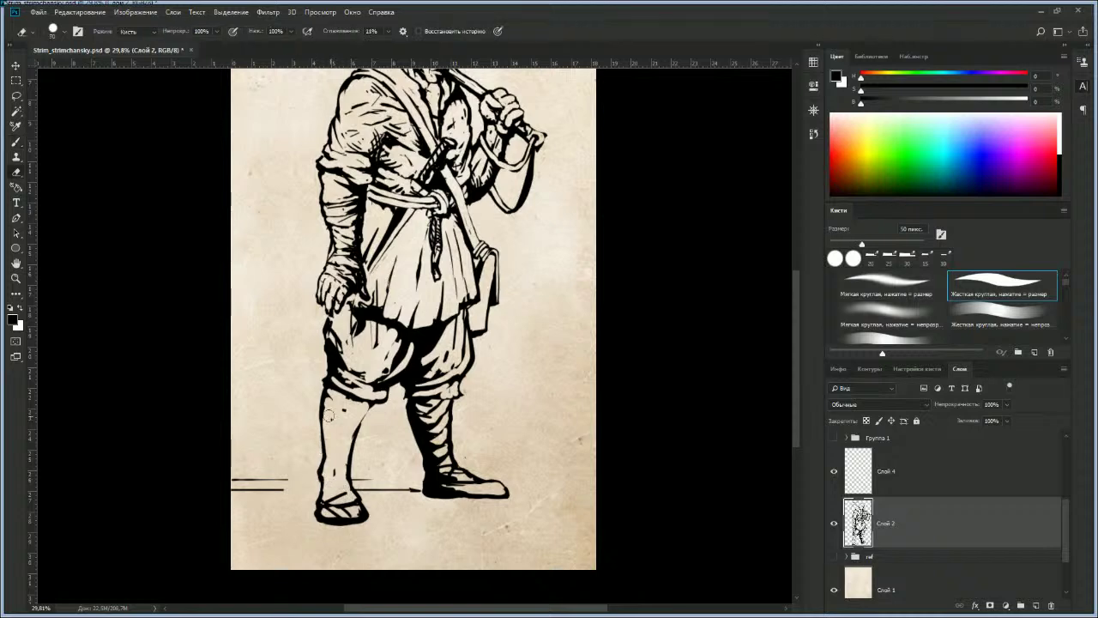
click(334, 469)
mouse_move(356, 425)
mouse_down()
mouse_move(348, 452)
mouse_move(363, 412)
mouse_move(346, 464)
mouse_move(355, 458)
mouse_move(355, 477)
mouse_move(369, 405)
mouse_move(345, 466)
mouse_move(356, 490)
mouse_up()
key(b)
key(e)
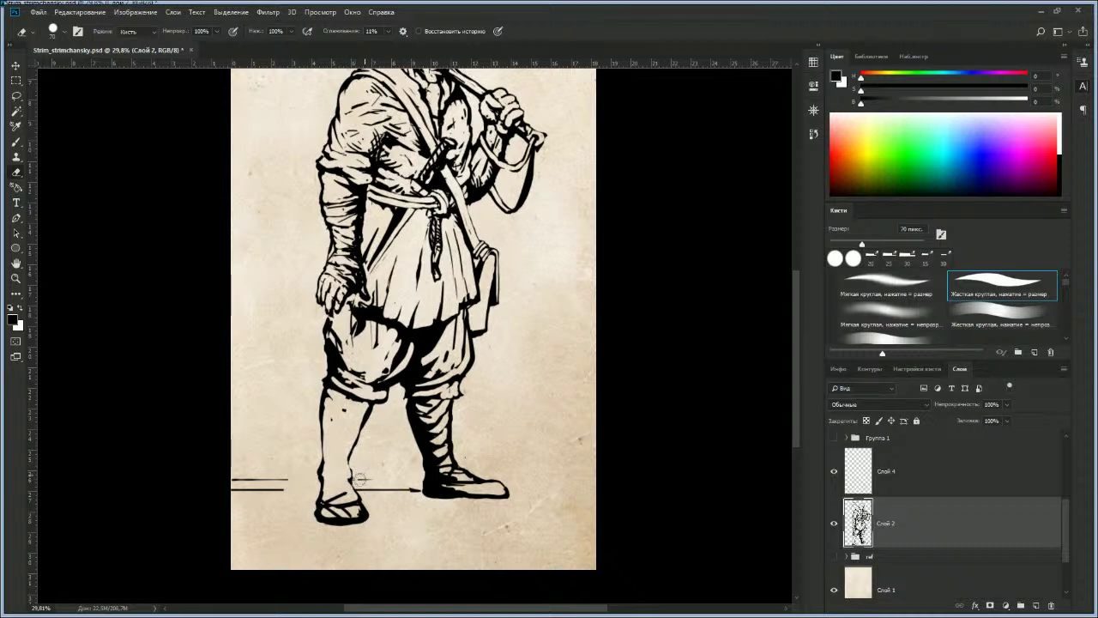
Step: Touch up the far leg's wraps and erase part of the dark lines across its ankle and shoe
key(b)
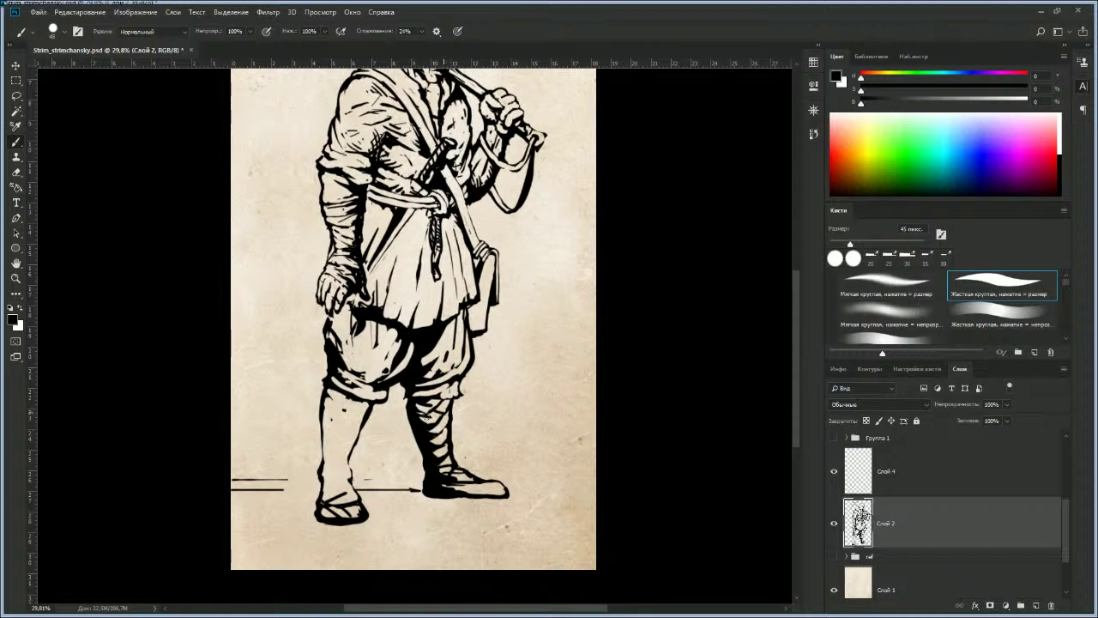
key(e)
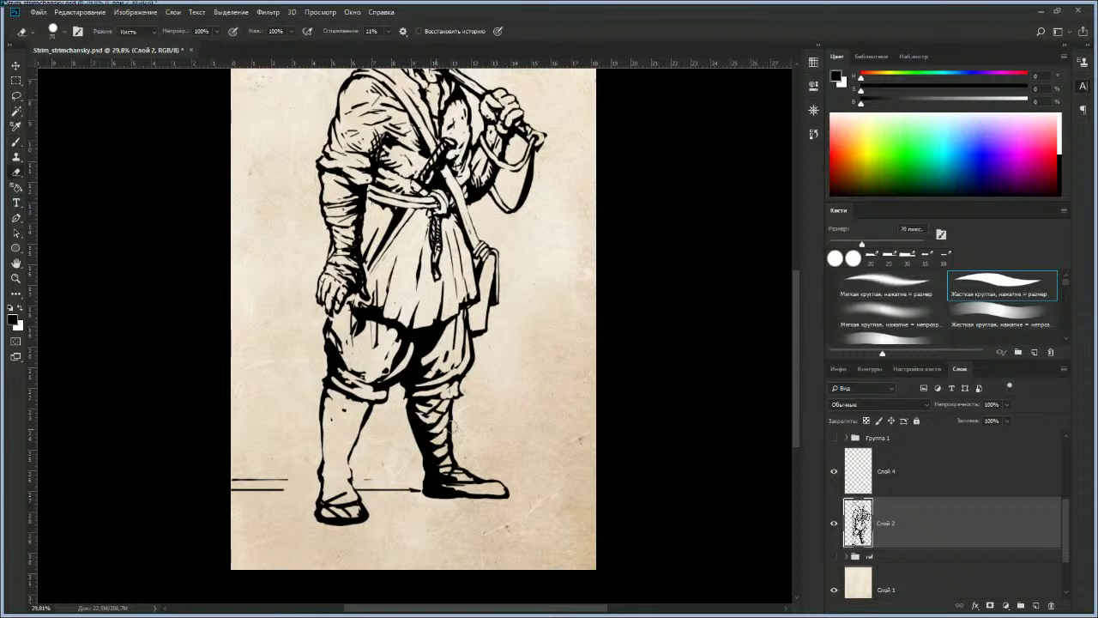
drag(434, 466, 477, 476)
Step: Draw crisscrossing cloth wraps over the near leg from the ankle up to the knee with a 45 px brush
key(b)
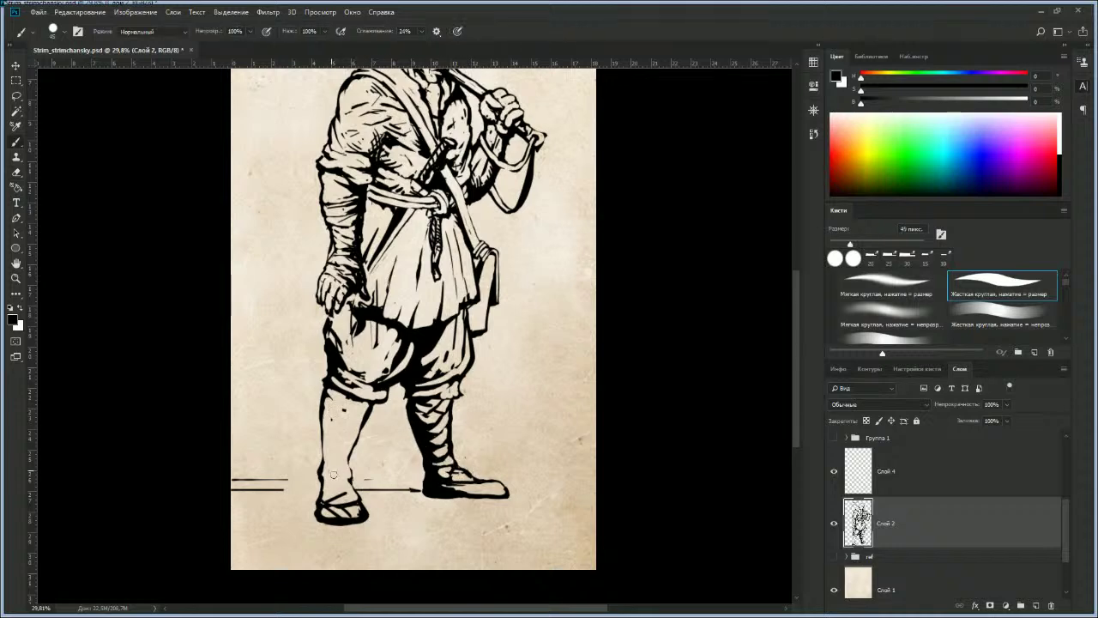
drag(324, 486, 352, 486)
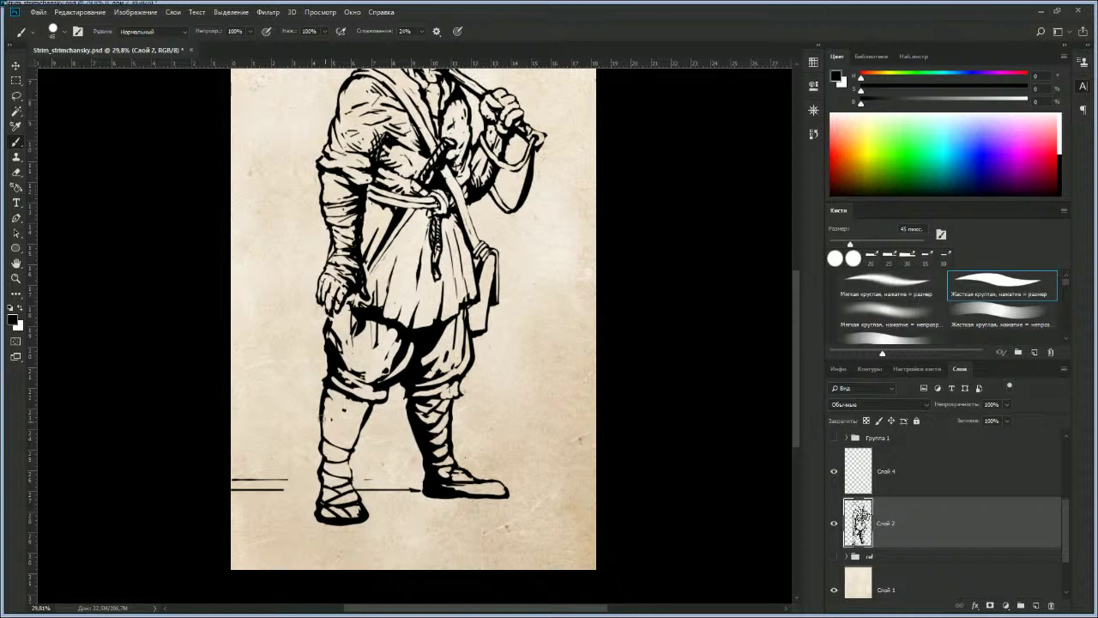
mouse_move(327, 426)
mouse_down()
mouse_move(355, 437)
mouse_move(365, 420)
mouse_up()
mouse_move(358, 416)
mouse_down()
mouse_move(332, 391)
mouse_move(366, 426)
mouse_move(321, 414)
mouse_move(367, 405)
mouse_up()
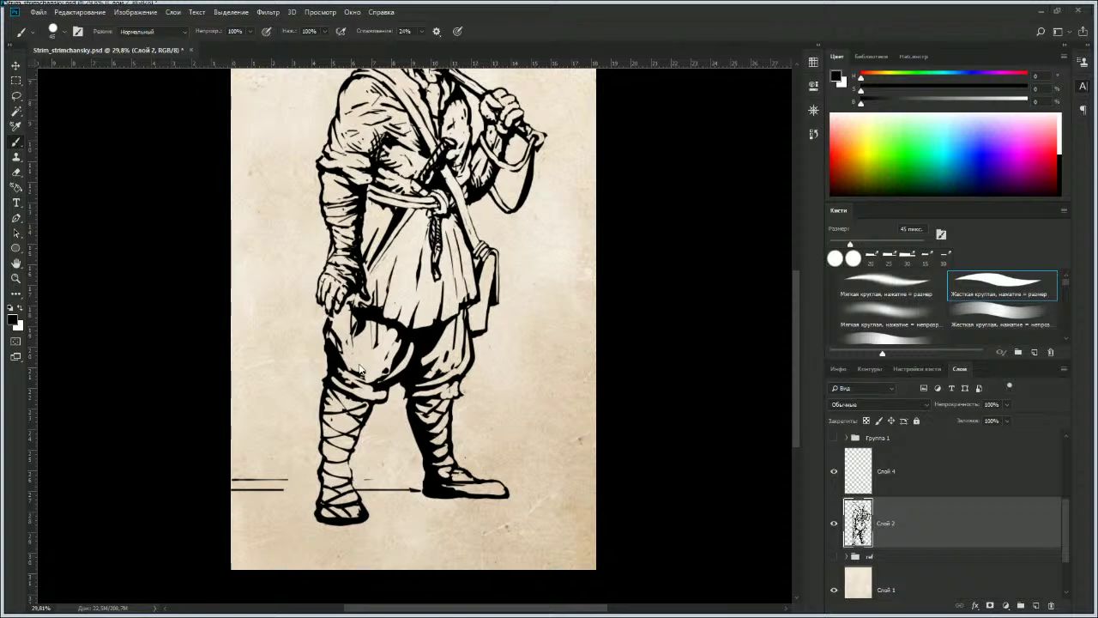
Step: Examine the full figure as a whole and the face up close
drag(435, 292, 403, 463)
drag(432, 336, 401, 350)
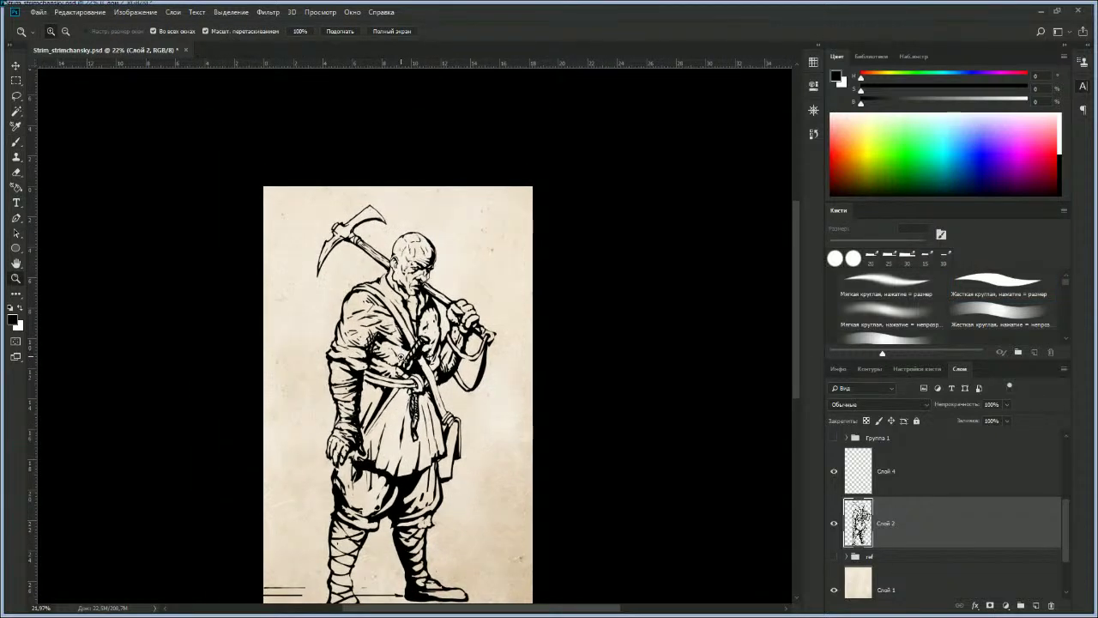
drag(403, 394, 378, 456)
drag(379, 457, 377, 410)
drag(376, 410, 408, 409)
drag(408, 410, 406, 381)
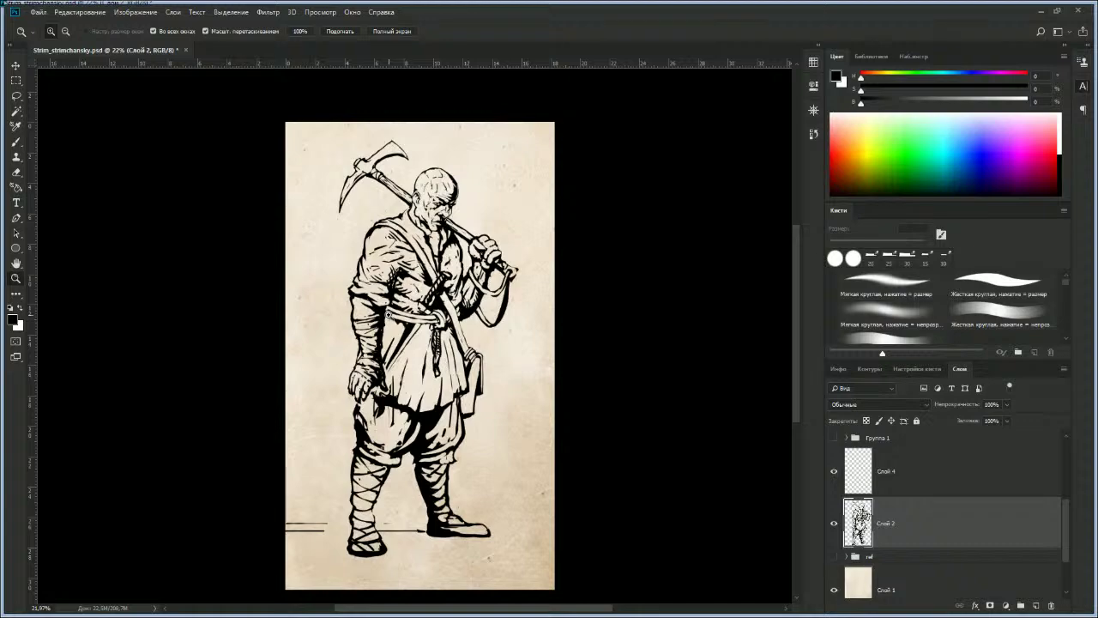
drag(436, 196, 413, 179)
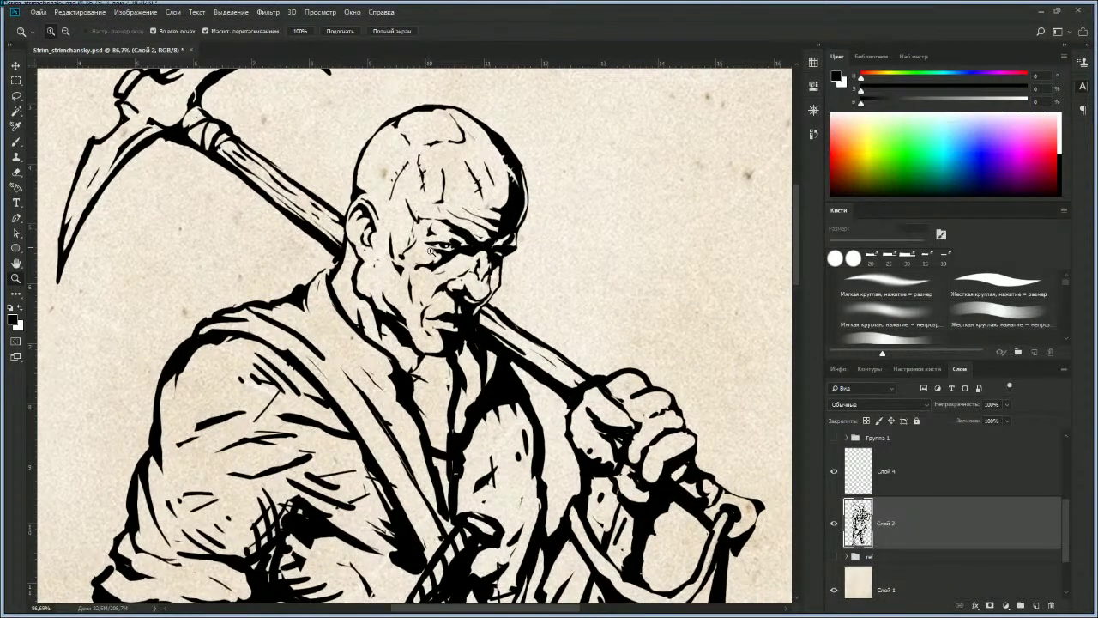
key(b)
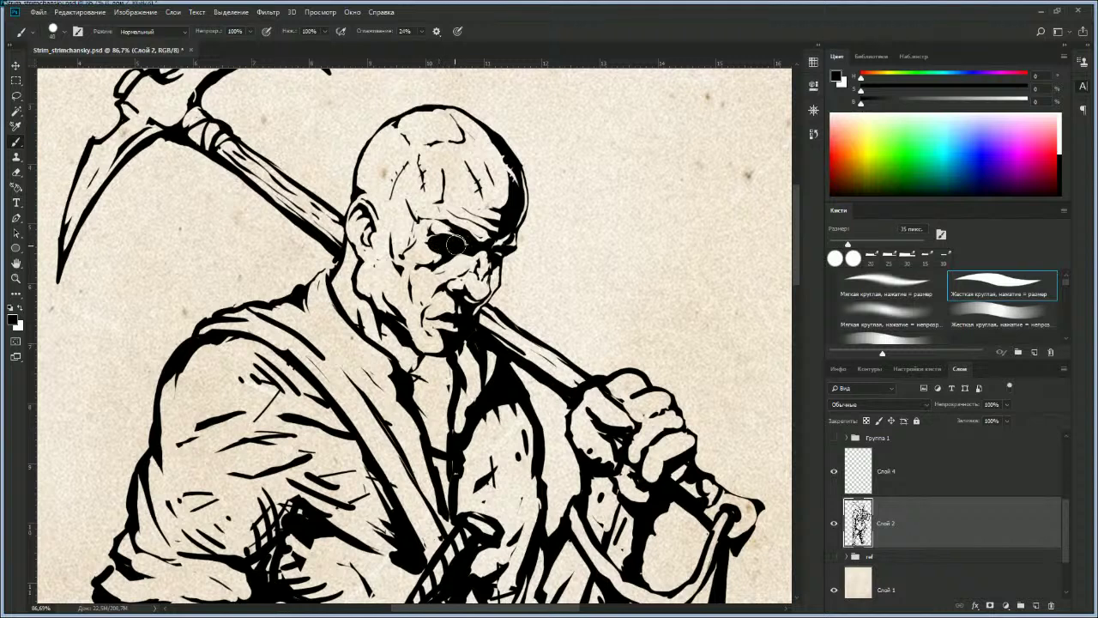
drag(459, 245, 463, 246)
key(ctrl+z)
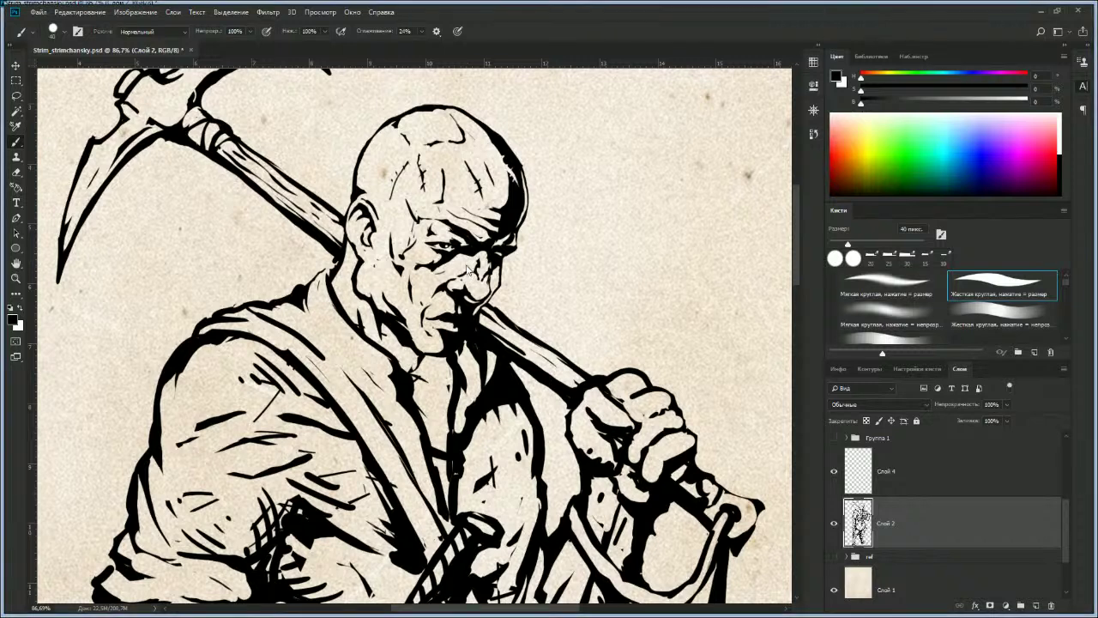
Step: On a new layer, paint a solid black patch over the near eye with a strap running up to the forehead's edge
key(ctrl+shift+alt+n)
mouse_move(446, 243)
mouse_down()
mouse_move(465, 249)
mouse_move(432, 236)
mouse_move(433, 251)
mouse_move(464, 254)
mouse_move(439, 256)
mouse_move(458, 236)
mouse_move(469, 249)
mouse_move(515, 187)
mouse_up()
key(bracketleft)
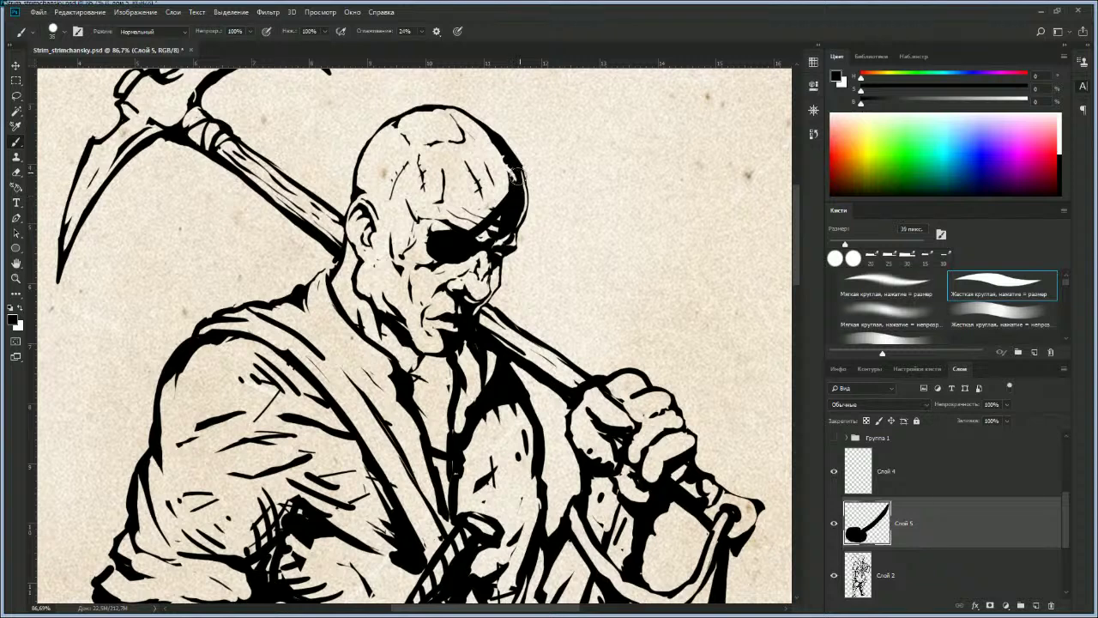
Step: Draw the eye patch's thin strap across the cheek and below the ear, and rework its forehead end with a 15 px brush
mouse_move(367, 264)
mouse_down()
mouse_move(423, 269)
mouse_move(362, 268)
mouse_move(340, 254)
mouse_move(356, 270)
mouse_move(344, 243)
mouse_up()
key(ctrl+z)
key([)
key([)
key([)
key([)
drag(516, 165, 513, 194)
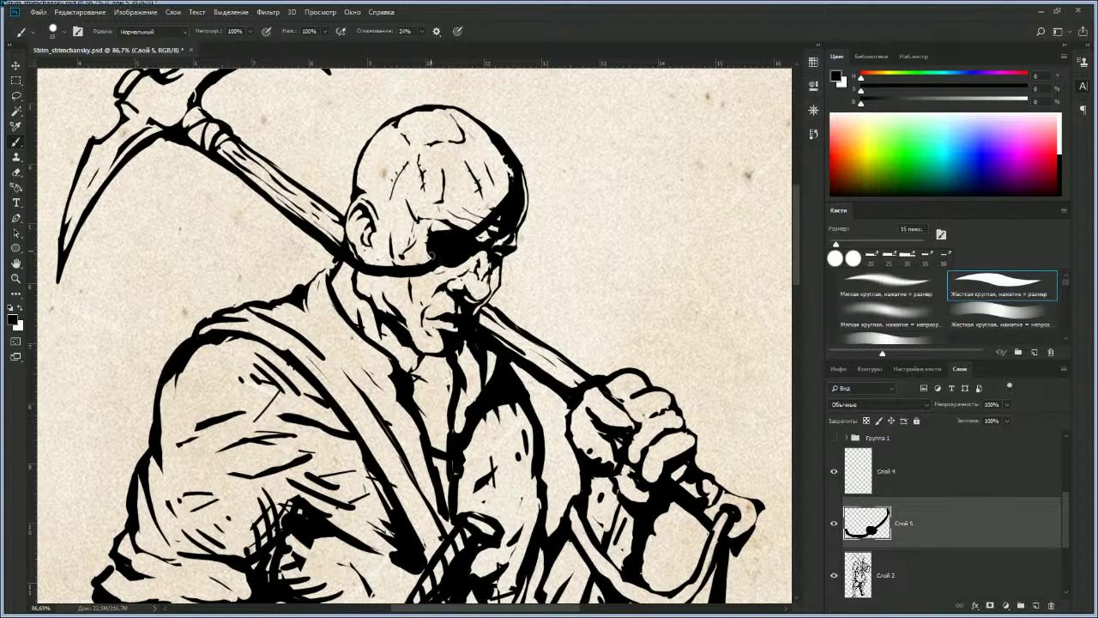
Step: Paint a thicker eye-patch strap from the patch up over the forehead to the crown with a 25 px brush
key(bracketright)
key(bracketright)
key(bracketright)
key(bracketright)
key(bracketleft)
key(bracketleft)
mouse_move(379, 130)
mouse_down()
mouse_move(428, 244)
mouse_move(438, 235)
mouse_move(381, 130)
mouse_up()
key(ctrl+z)
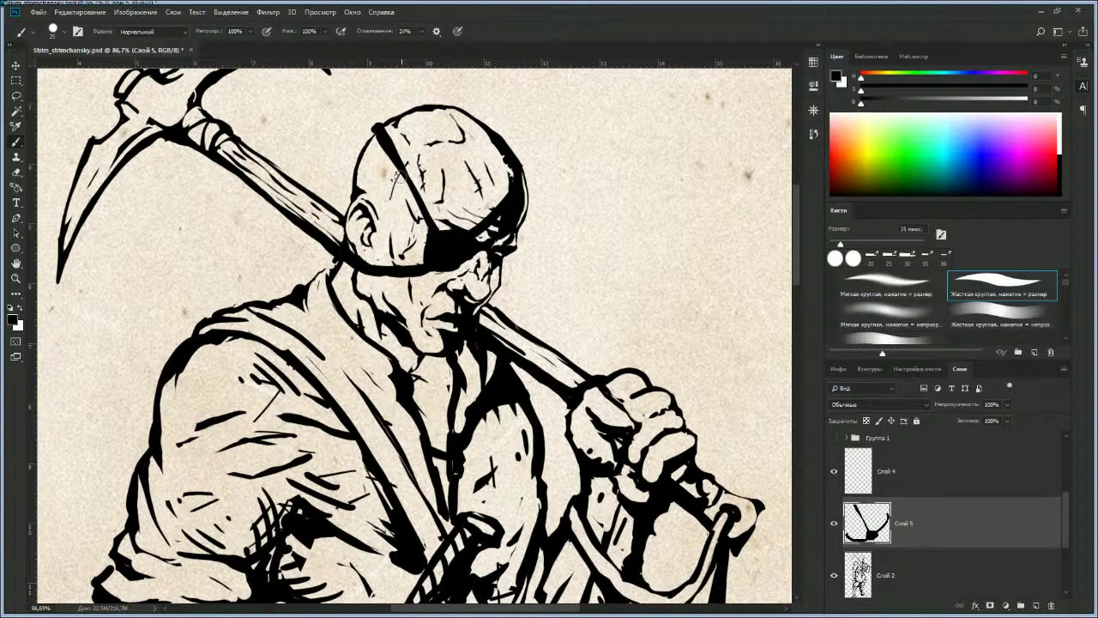
Step: Erase fine light hatching into the forehead strap and patch edge at 10 px, and into the cheek strap at 15 px
key(e)
key(bracketleft)
key(bracketleft)
key(bracketleft)
key(bracketleft)
key(bracketleft)
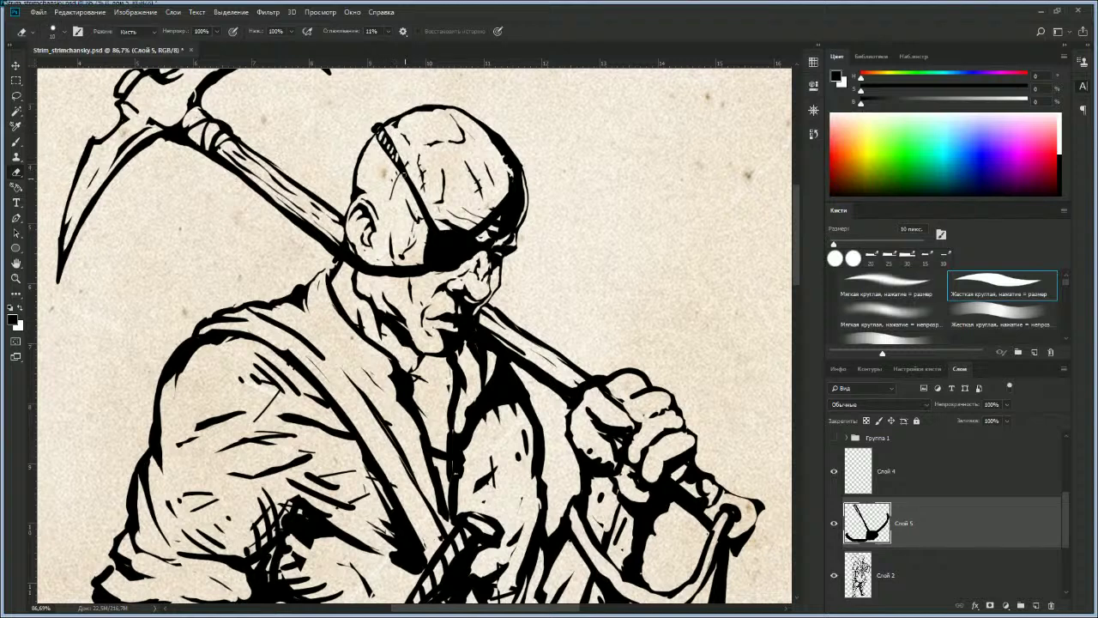
drag(405, 172, 422, 197)
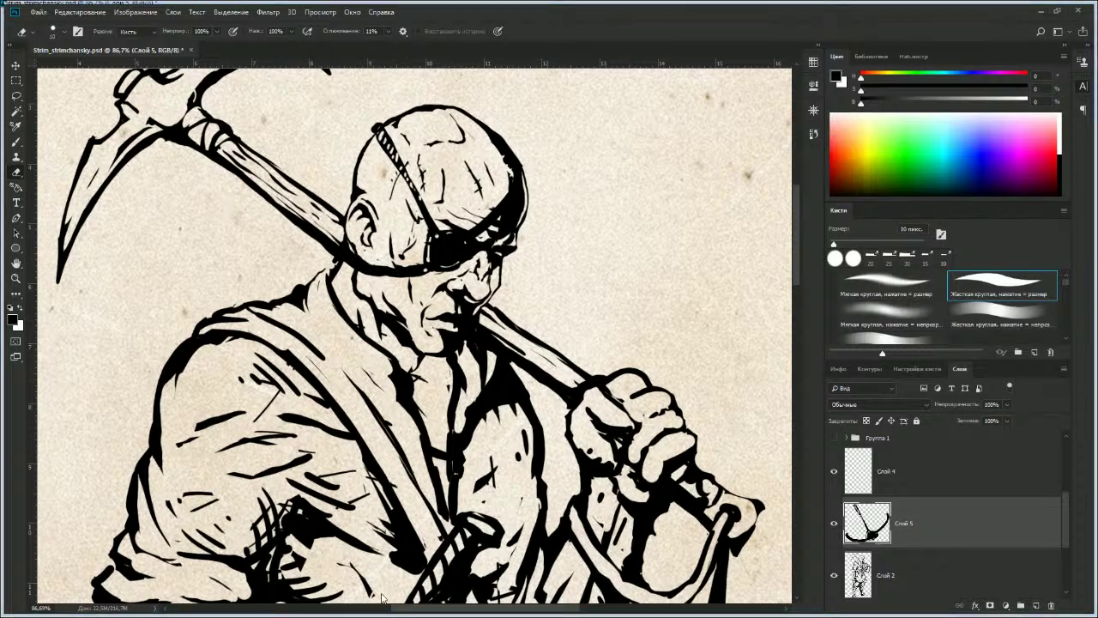
key(bracketright)
drag(370, 269, 416, 271)
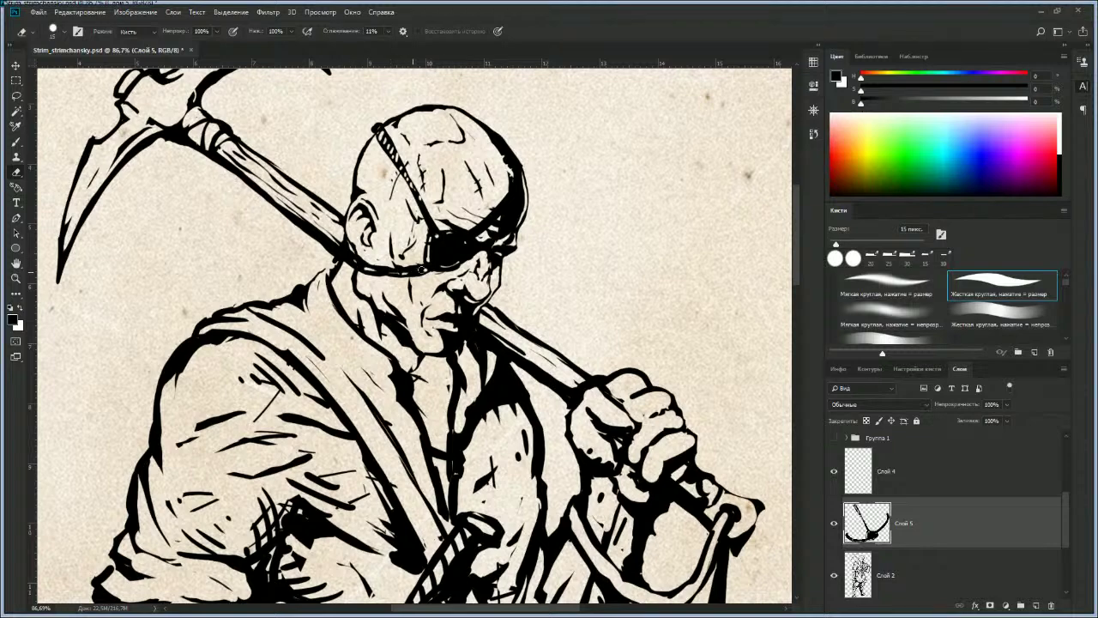
key(bracketleft)
Step: Duplicate layers Слой 5 and Слой 2 merged into a single layer above them, and hide both originals
key(z)
drag(472, 209, 451, 246)
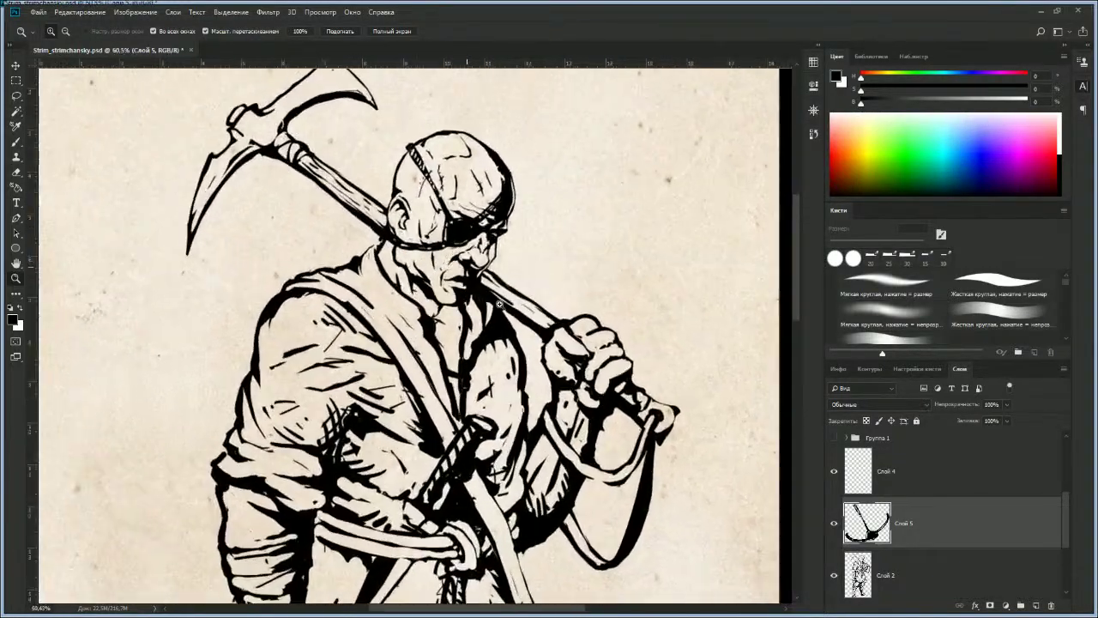
shift+click(922, 573)
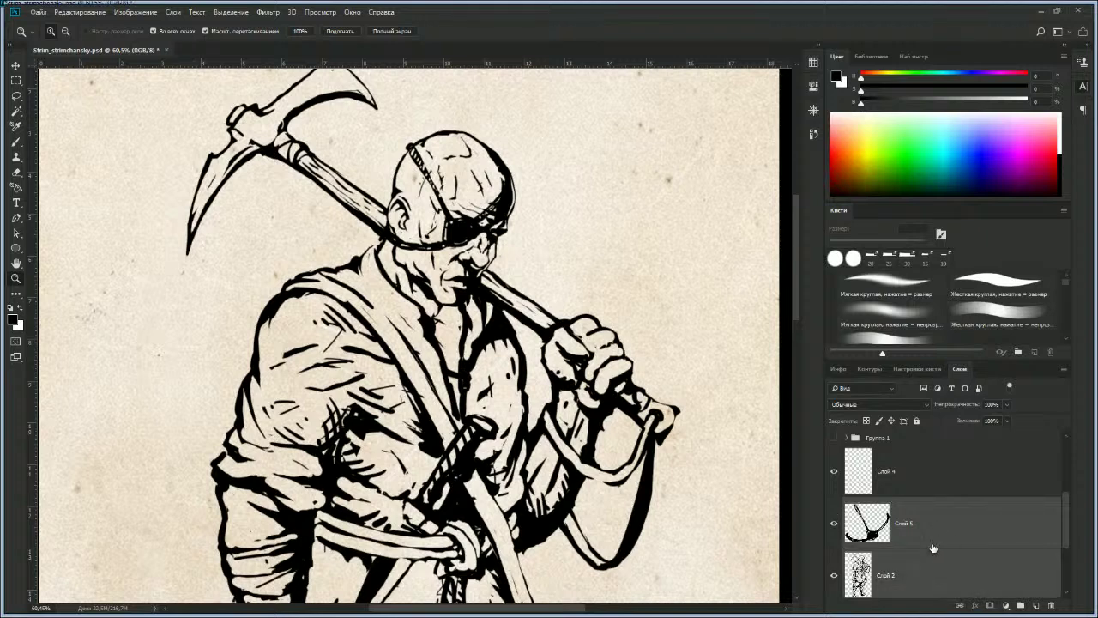
key(ctrl+j)
click(979, 543)
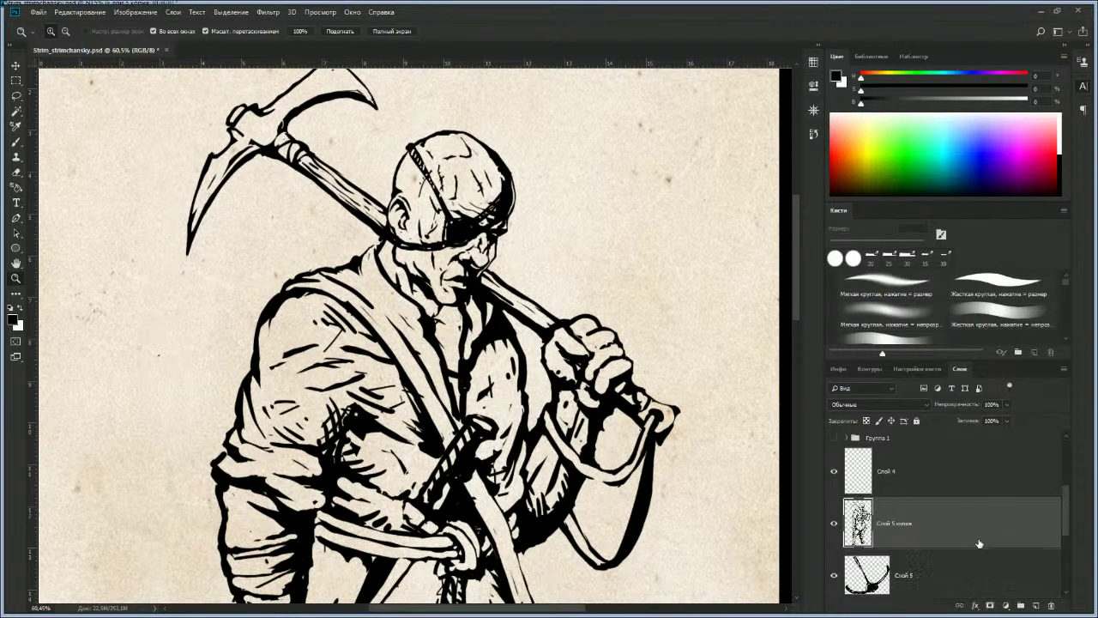
scroll(979, 532, down, 3)
click(834, 471)
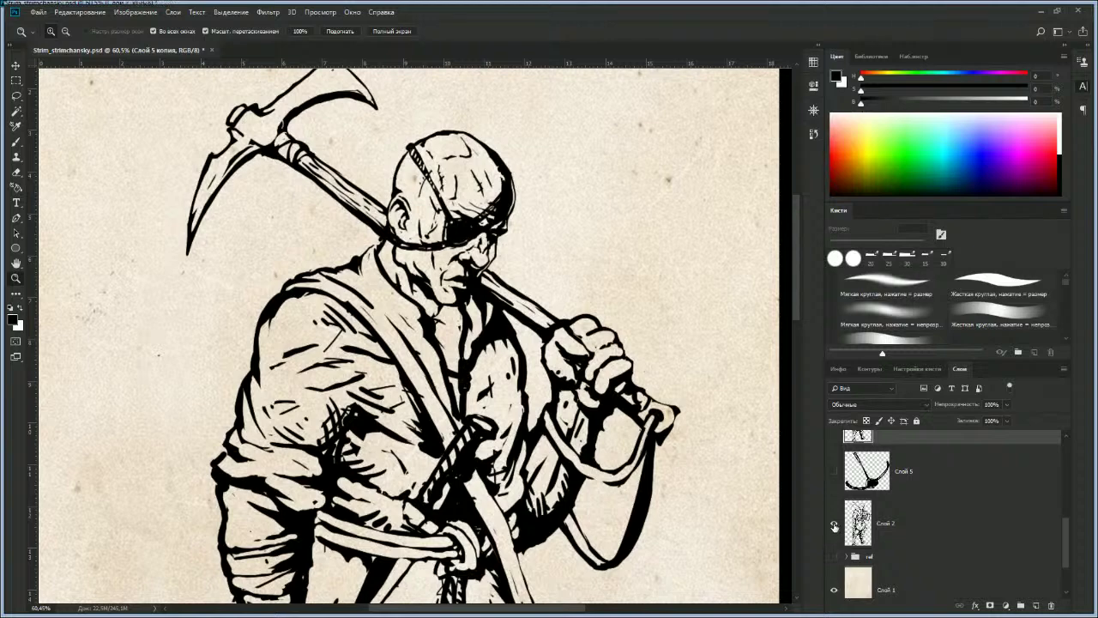
click(833, 523)
click(936, 517)
scroll(931, 506, up, 3)
click(919, 583)
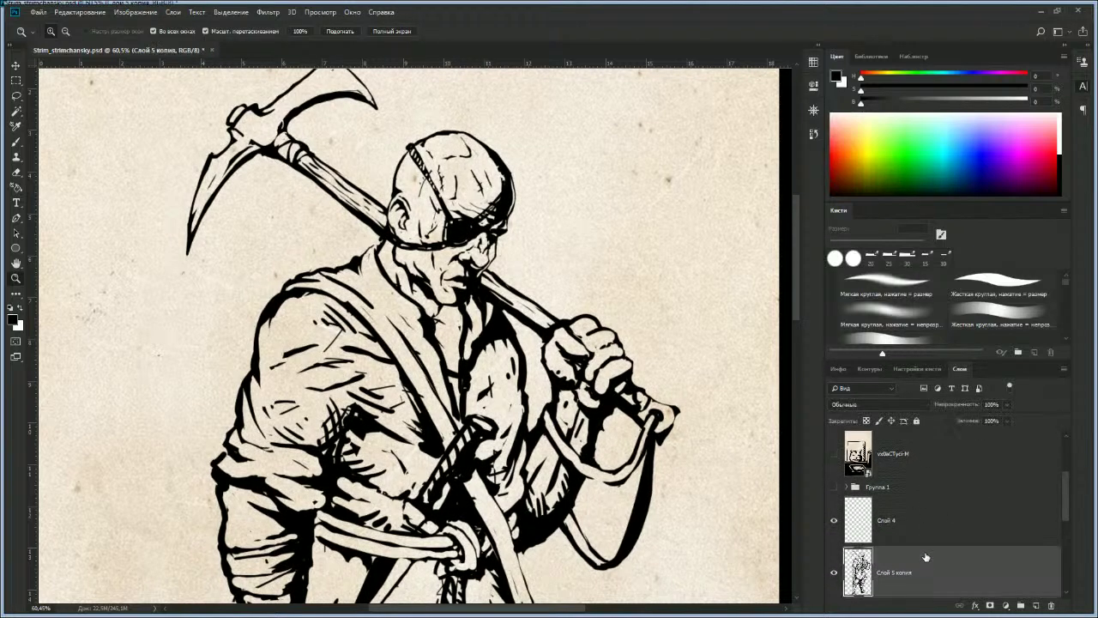
scroll(925, 557, down, 3)
scroll(453, 189, up, 2)
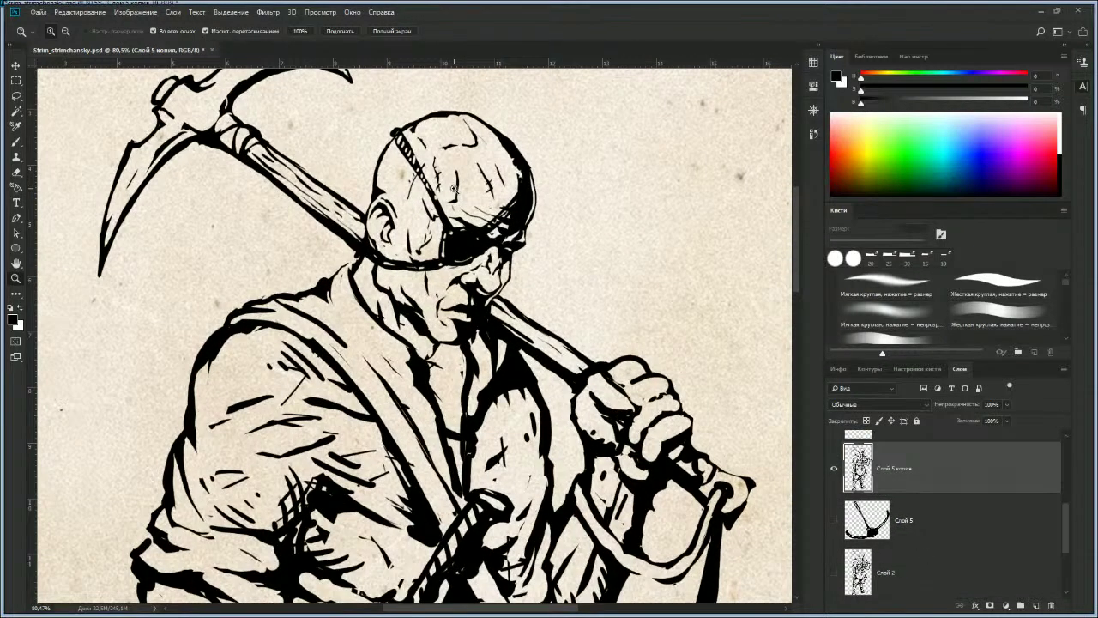
Step: Reshape the black mass along the far edge of the forehead into a separate curved strap with a 20 px eraser and brush
key(e)
key(bracketright)
mouse_move(529, 165)
mouse_down()
mouse_move(508, 214)
mouse_move(511, 200)
mouse_up()
key(b)
key(e)
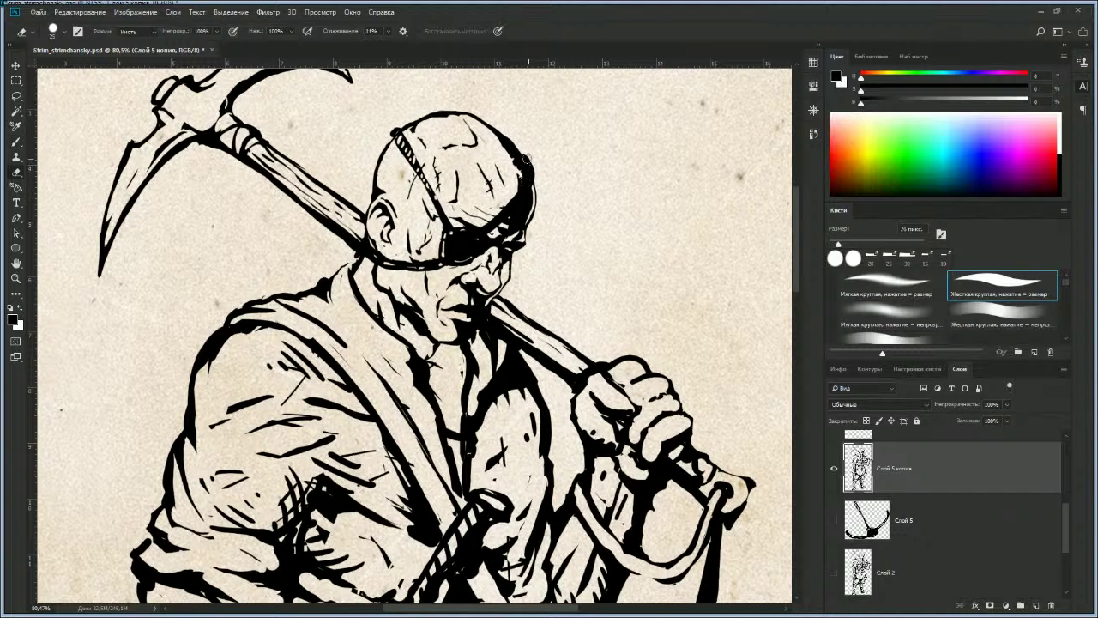
key(bracketleft)
mouse_move(525, 156)
mouse_down()
mouse_move(530, 176)
mouse_move(512, 213)
mouse_up()
key(b)
key(e)
key(b)
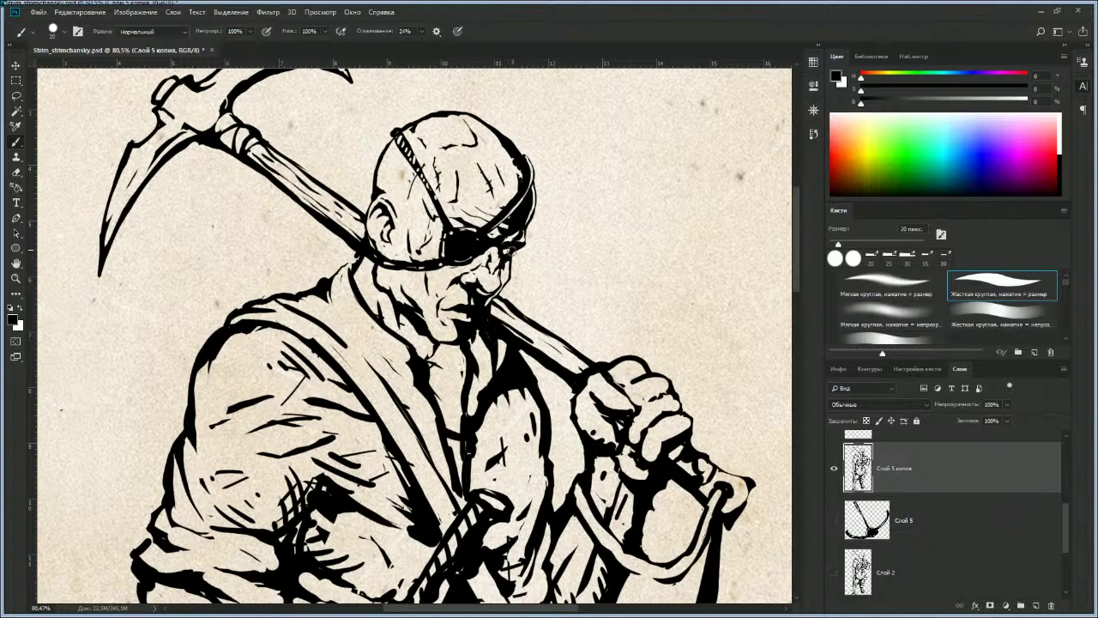
Step: Refine the chin outline and the shadow around the mouth with an 8 px eraser and a 10 px brush
key(z)
mouse_move(471, 296)
mouse_down()
mouse_move(439, 325)
mouse_move(482, 297)
mouse_move(460, 313)
mouse_move(506, 306)
mouse_move(479, 371)
mouse_move(471, 335)
mouse_up()
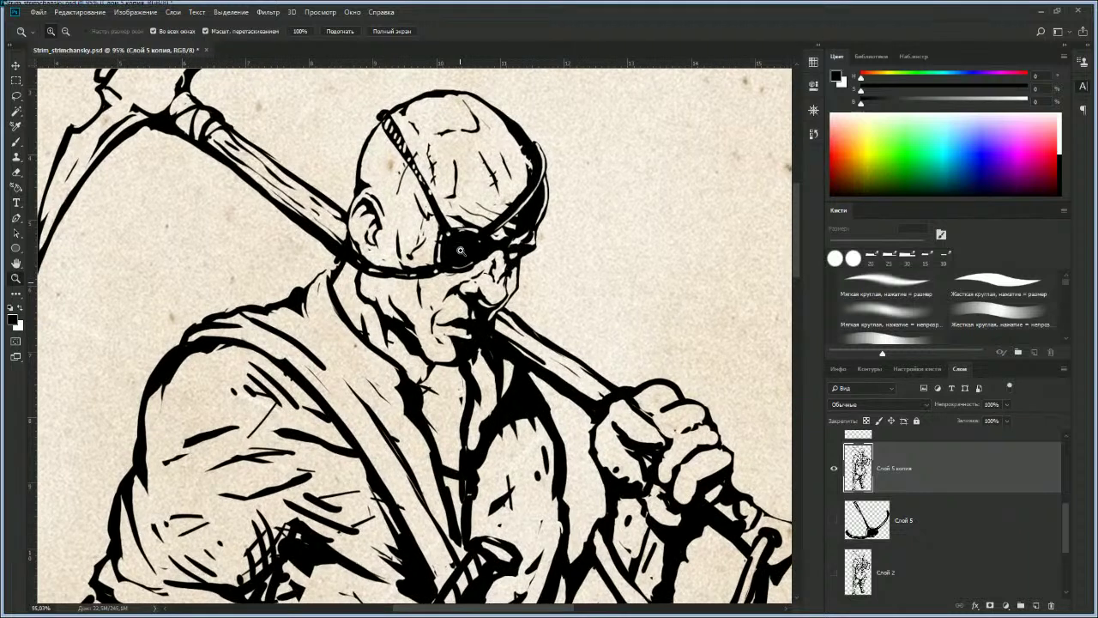
key(e)
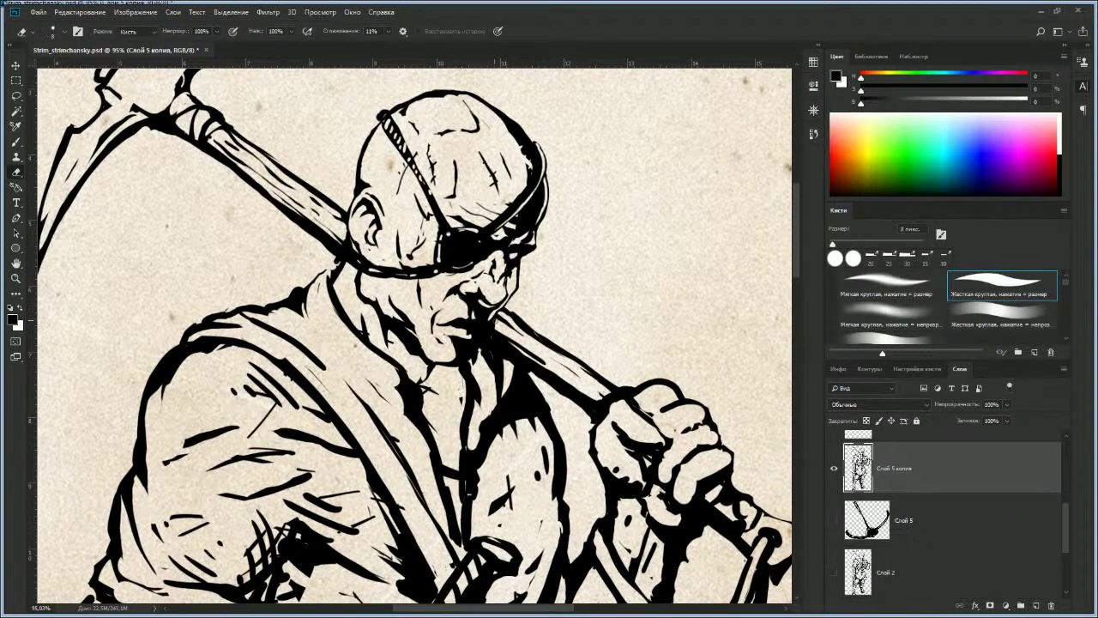
drag(473, 361, 443, 373)
key(b)
key(bracketleft)
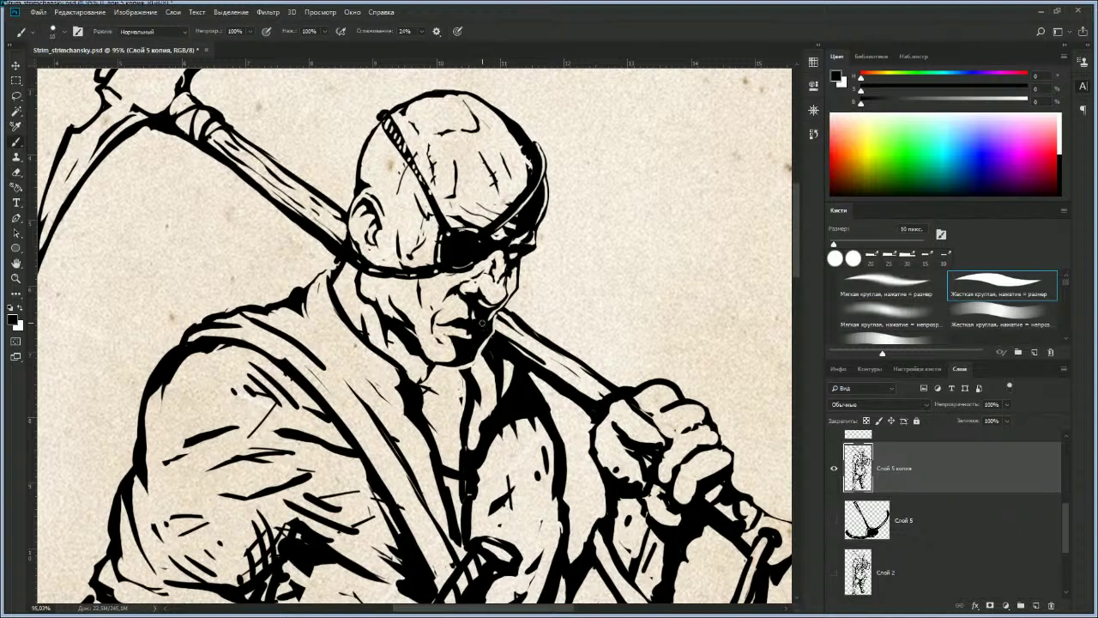
key(e)
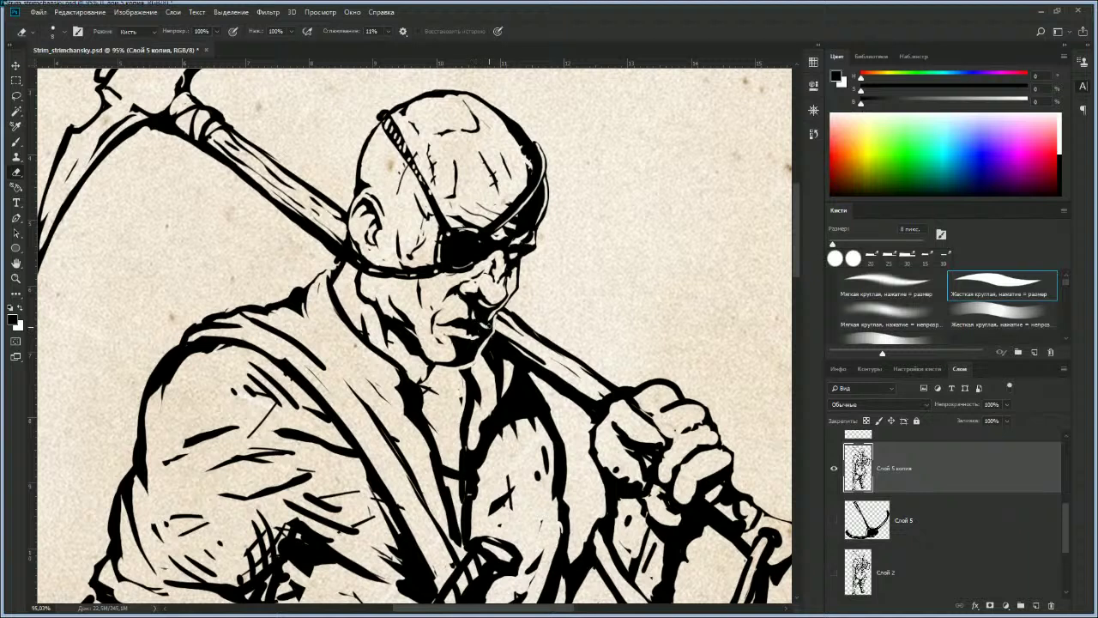
key(b)
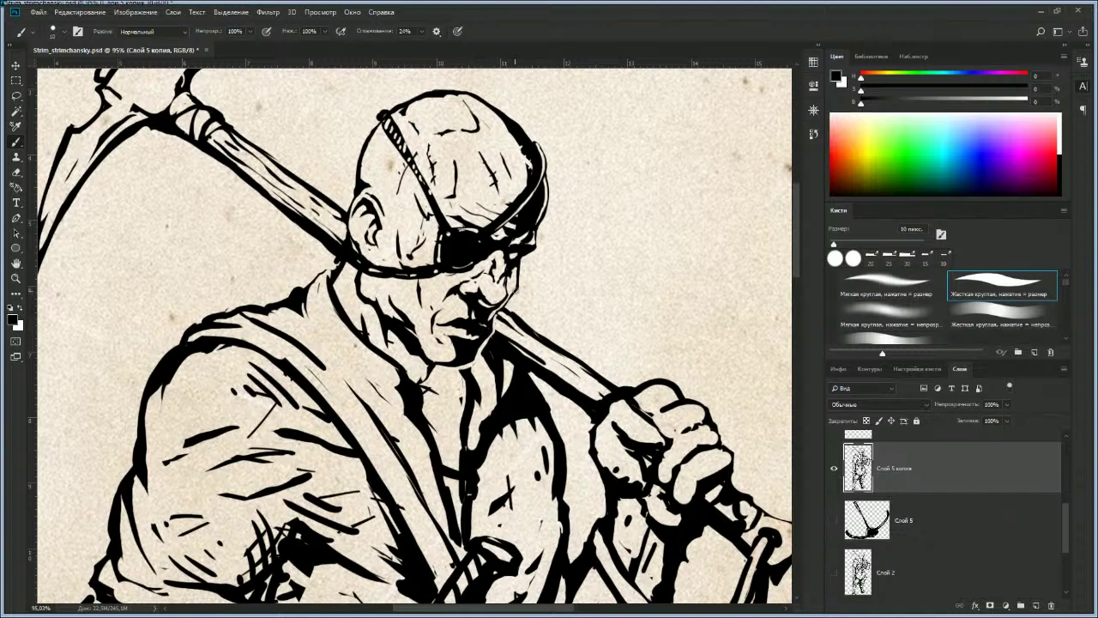
Step: Thicken the neck lines and fill the area under the chin with solid black using a brush of about 30 px
key(bracketright)
mouse_move(384, 326)
mouse_down()
mouse_move(423, 366)
mouse_move(423, 395)
mouse_up()
key(bracketright)
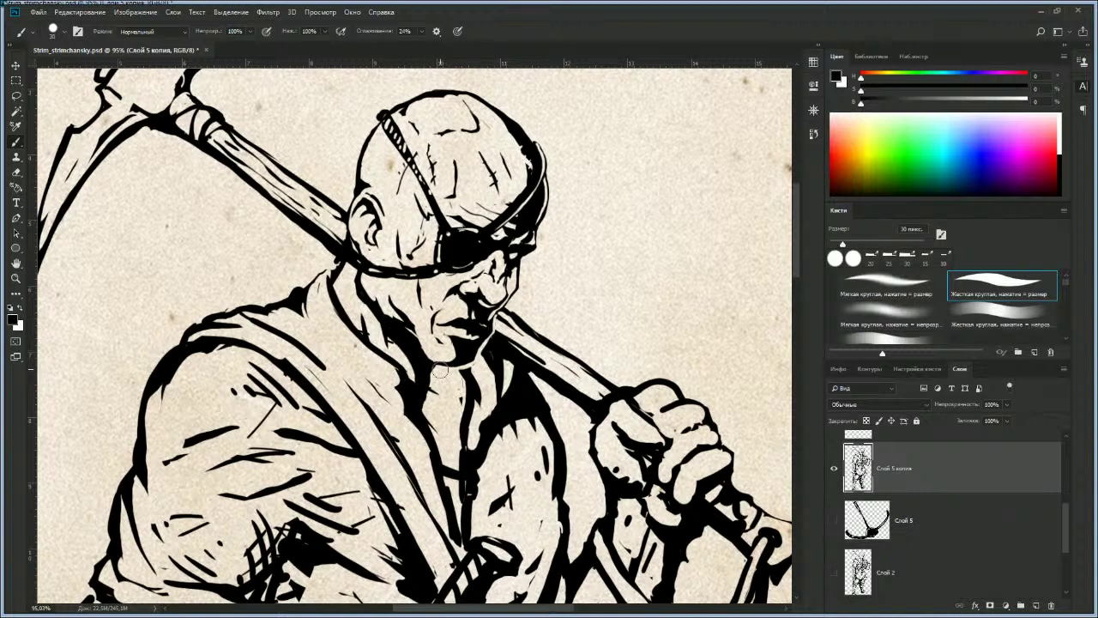
click(431, 372)
key(bracketright)
mouse_move(434, 373)
mouse_down()
mouse_move(459, 378)
mouse_move(441, 386)
mouse_move(463, 401)
mouse_move(417, 397)
mouse_up()
key(e)
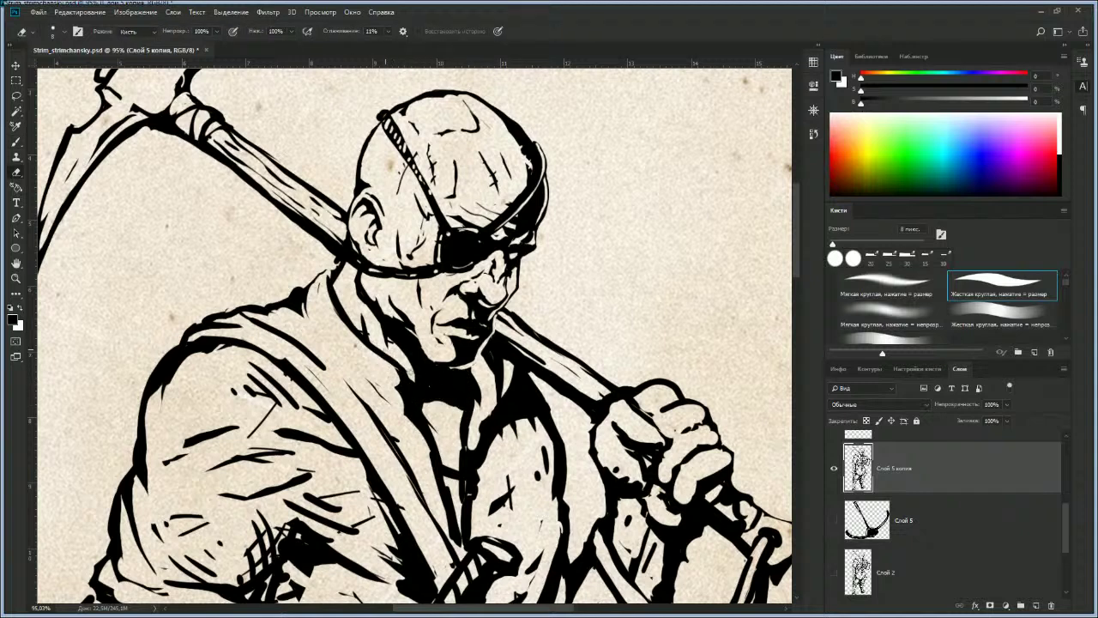
Step: Carve light neck and collar folds out of the black area under the chin with the eraser enlarged past 20 px
key(bracketright)
key(bracketright)
key(bracketright)
key(bracketright)
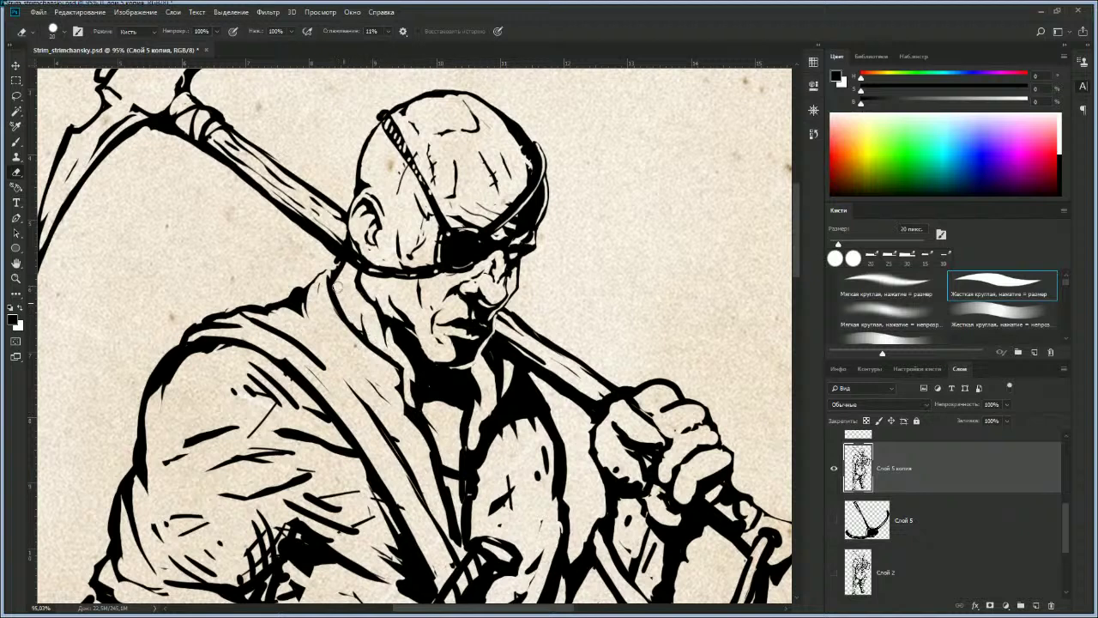
key(bracketright)
mouse_move(408, 377)
mouse_down()
mouse_move(434, 411)
mouse_move(465, 394)
mouse_move(446, 413)
mouse_move(441, 405)
mouse_move(444, 419)
mouse_move(438, 402)
mouse_up()
Step: Redraw the garment's outline on the near shoulder beside the collar with heavier black strokes
key(b)
key([)
key(])
mouse_move(249, 313)
mouse_down()
mouse_move(297, 295)
mouse_move(261, 313)
mouse_move(290, 306)
mouse_move(276, 311)
mouse_move(287, 309)
mouse_move(283, 319)
mouse_move(253, 302)
mouse_up()
key(e)
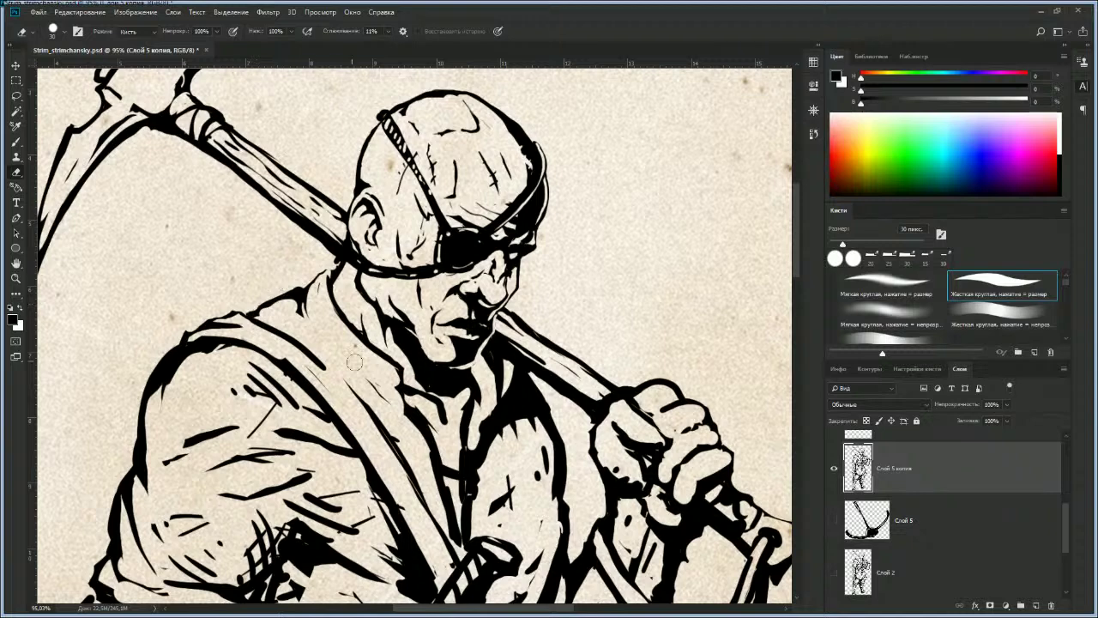
Step: Darken the far shoulder beside the pickaxe handle with a 35 px brush and trim the shadow with a 30 px eraser
key(z)
drag(390, 359, 373, 326)
drag(372, 326, 372, 302)
click(364, 312)
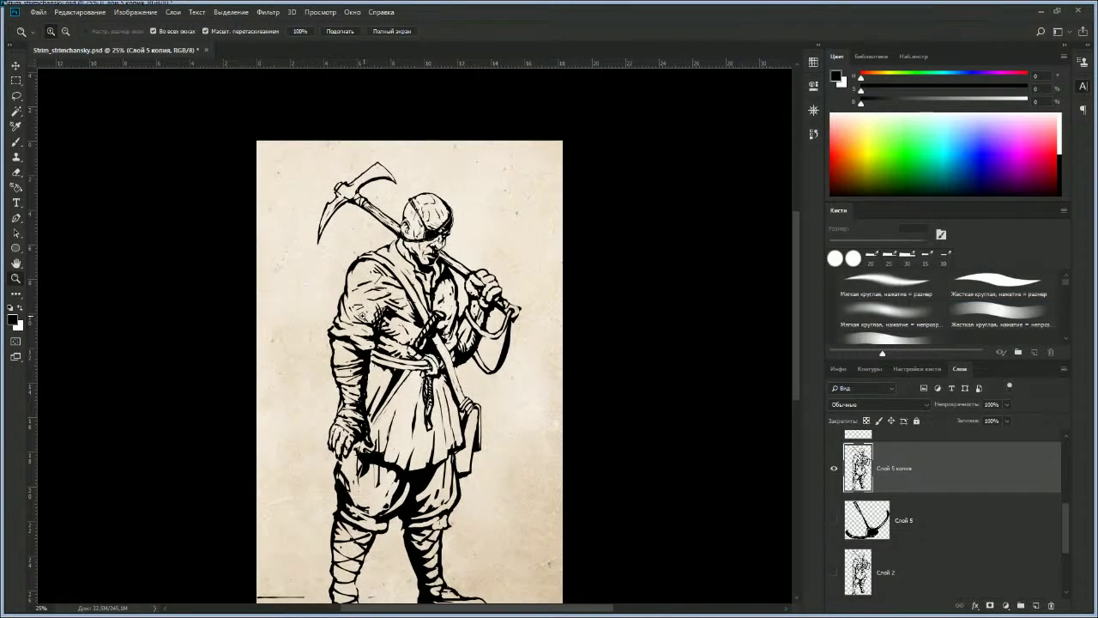
drag(370, 303, 308, 329)
drag(383, 293, 411, 255)
key(b)
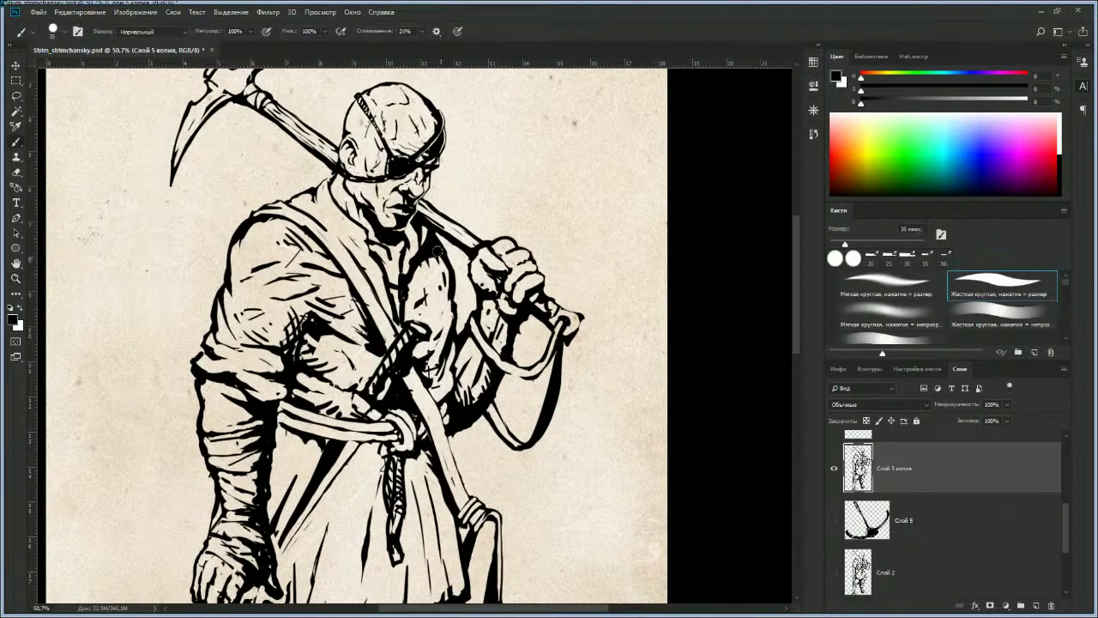
mouse_move(462, 269)
mouse_down()
mouse_move(446, 244)
mouse_move(454, 283)
mouse_up()
key(e)
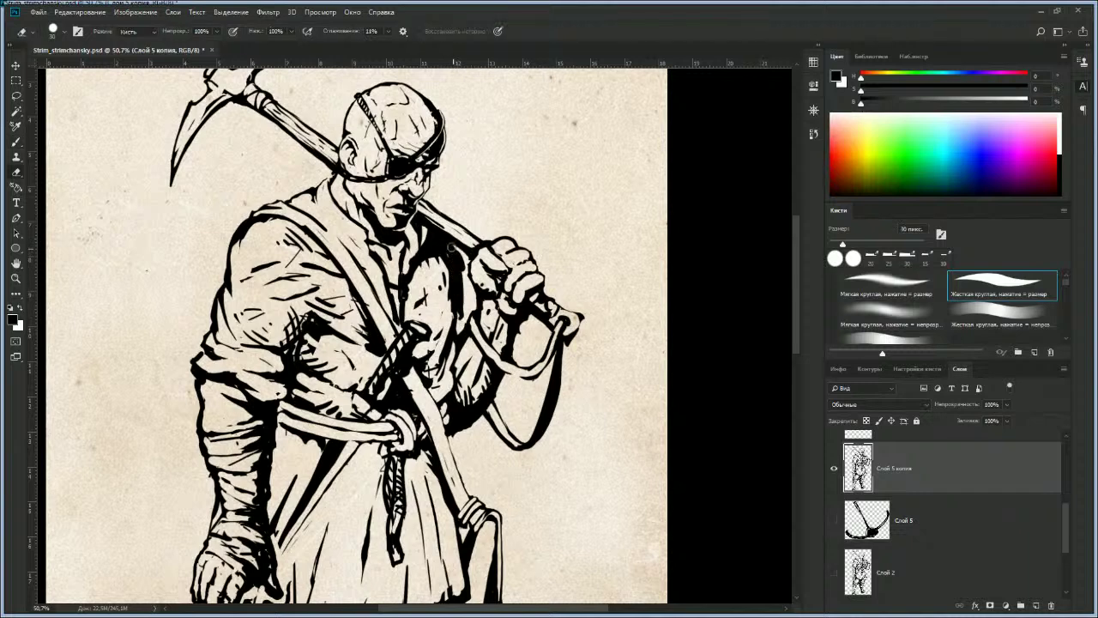
drag(461, 304, 458, 318)
Step: Extend the black shadow down the far side of the chest with a 50 px brush and break its edge with a 20 px eraser
key(b)
key(])
key(])
drag(441, 257, 447, 283)
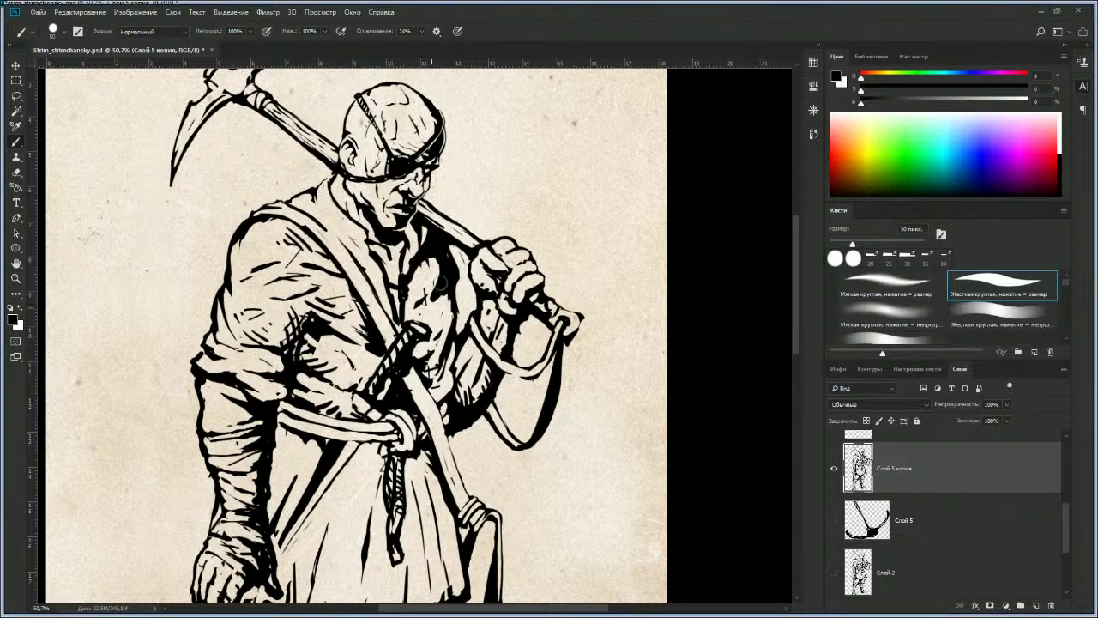
key(e)
key(bracketright)
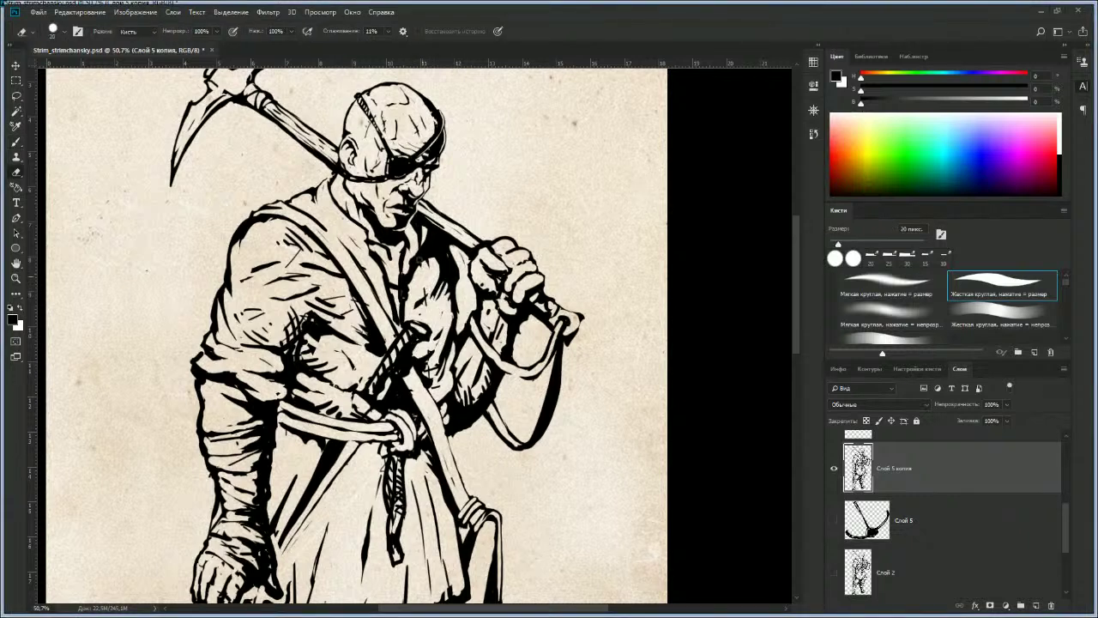
key(bracketleft)
Step: Touch up the handle's underside and the gripping hand's knuckles, alternating a 45 px brush with a 15 px eraser
key(z)
drag(432, 365, 362, 399)
drag(375, 288, 394, 279)
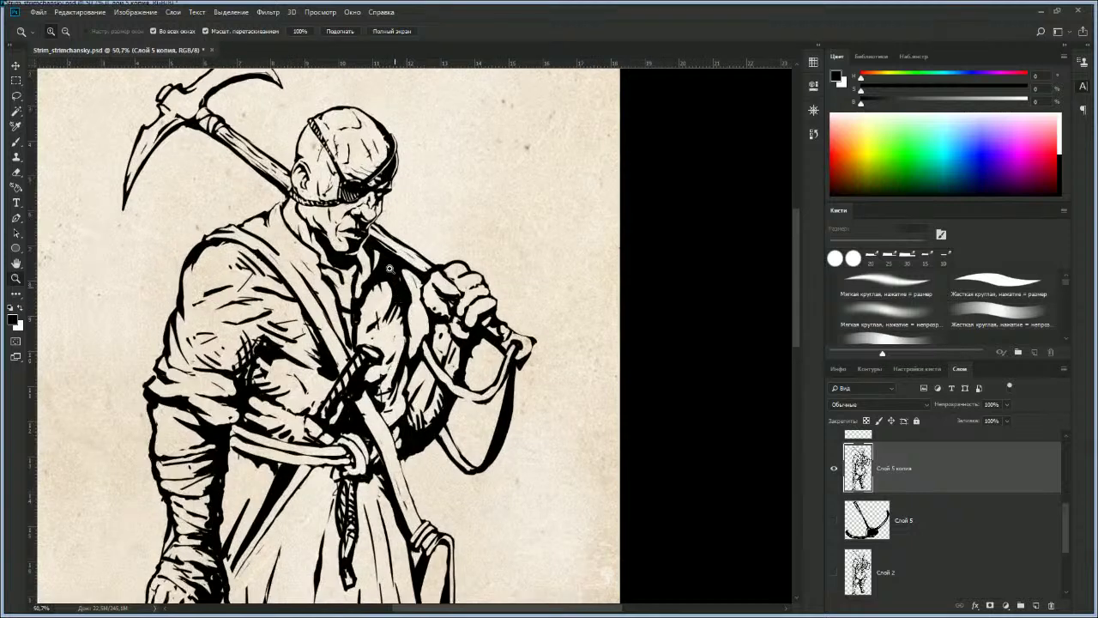
key(e)
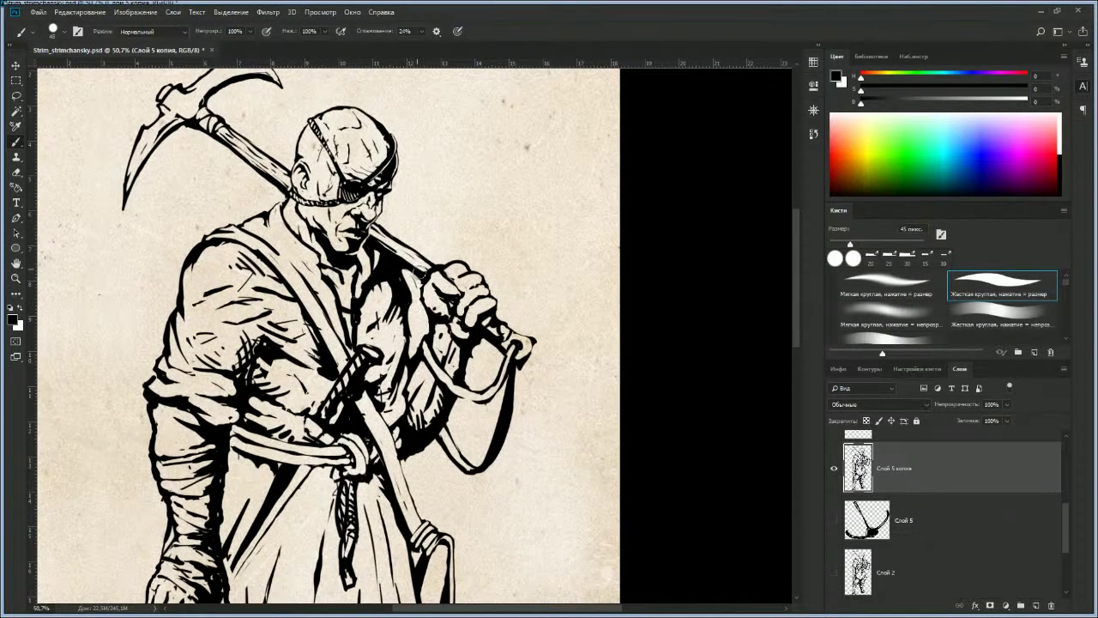
key(bracketleft)
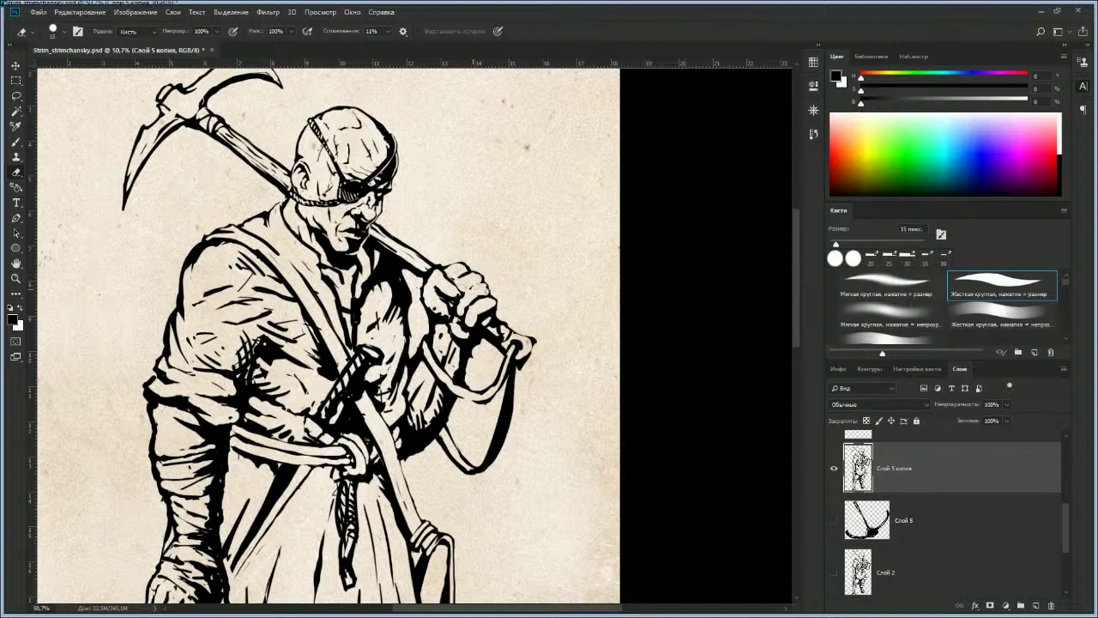
key(b)
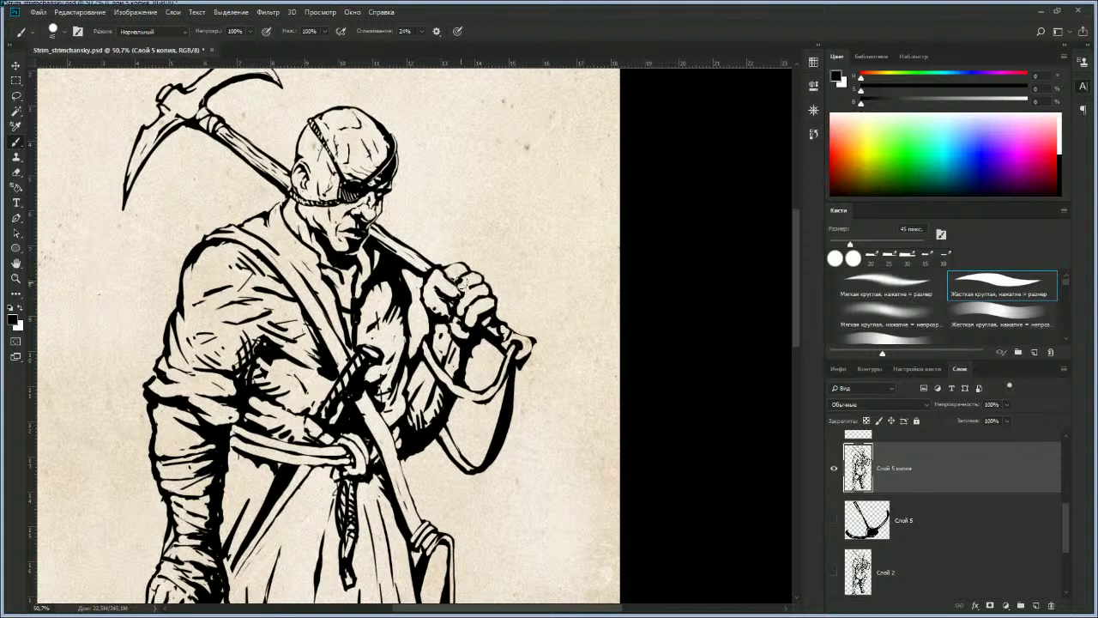
key(e)
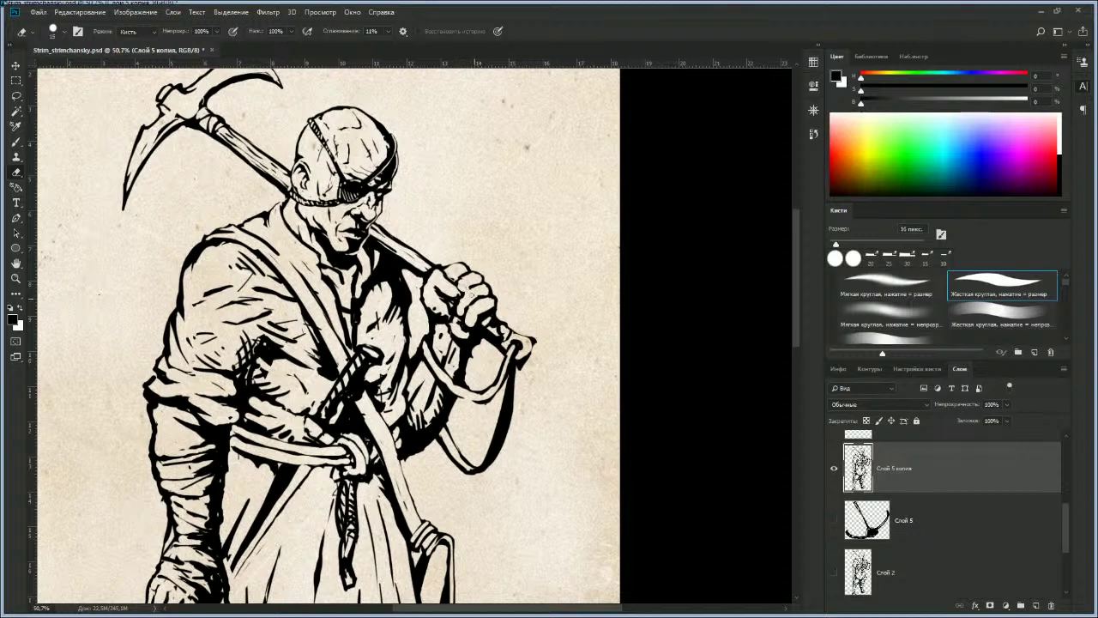
key(b)
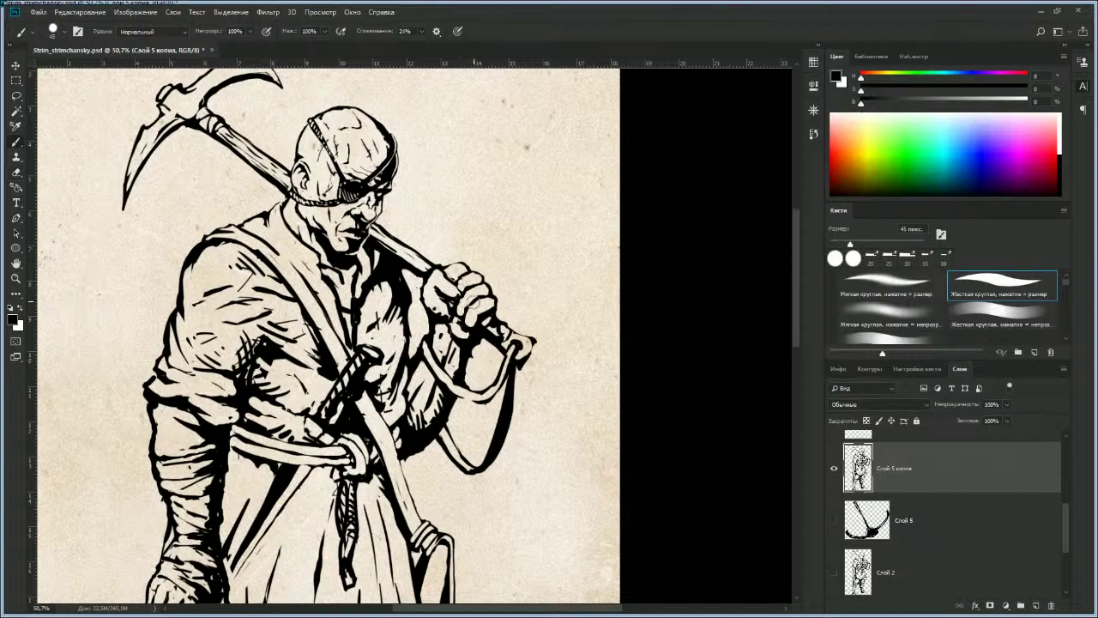
Step: Deepen the shadow under the gripping hand and around the handle's end with 50 and 60 px brushes, trimming it with a 20 px eraser
key(z)
drag(445, 349, 434, 301)
scroll(446, 311, up, 4)
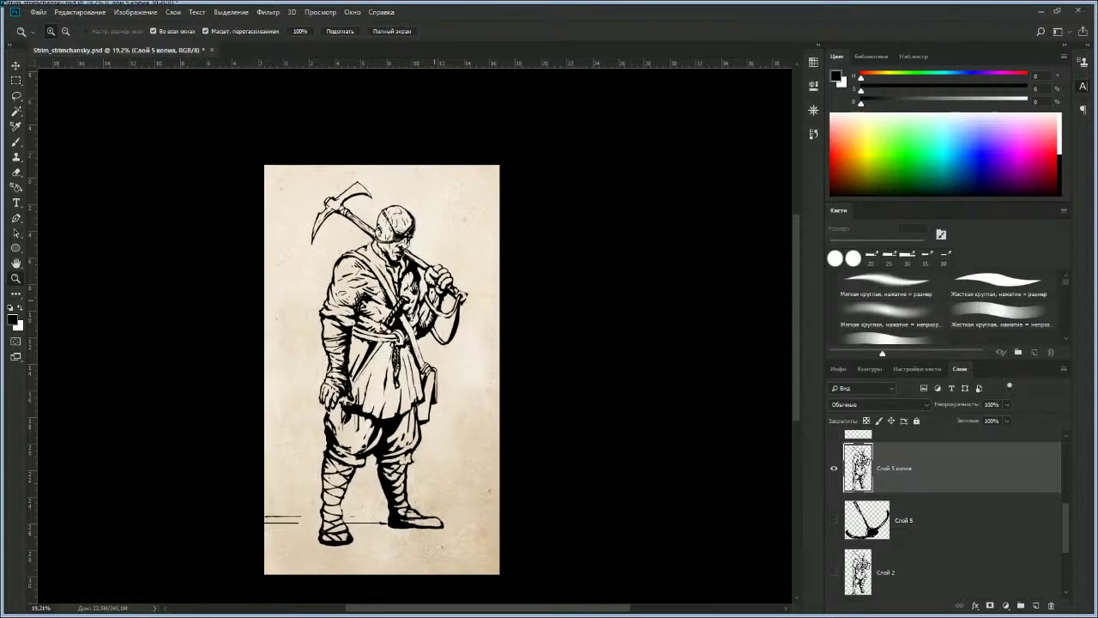
scroll(446, 310, up, 1)
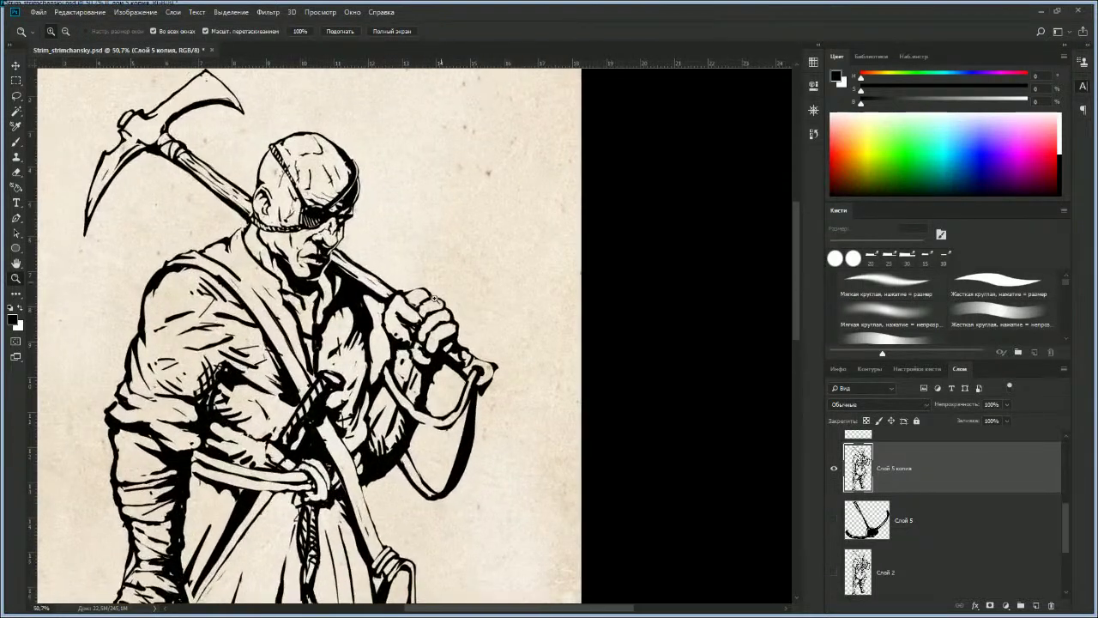
key(b)
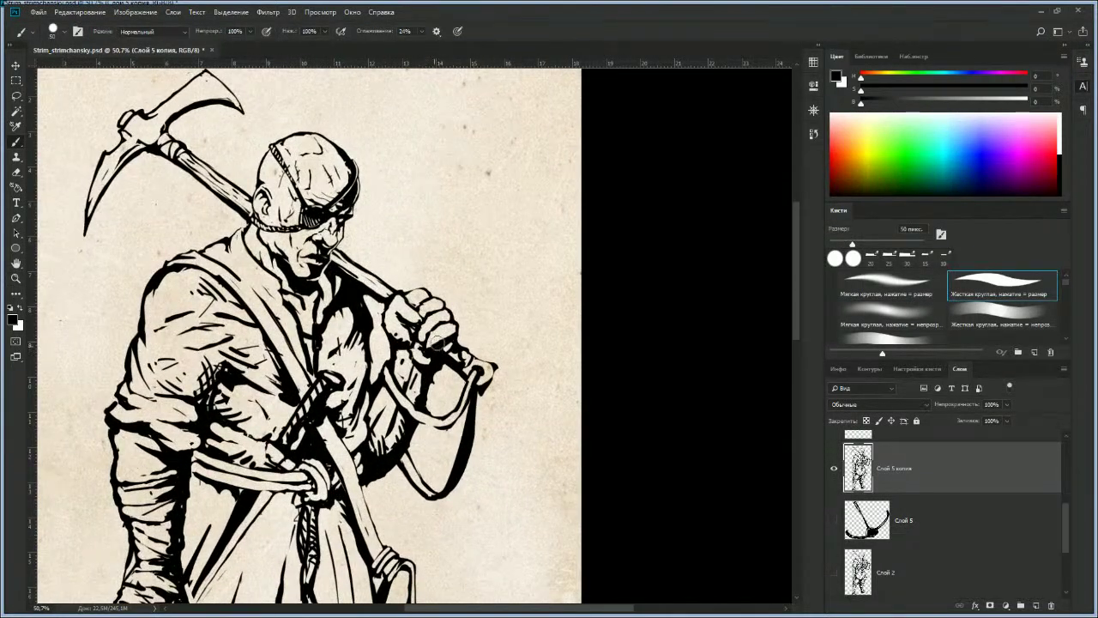
key(e)
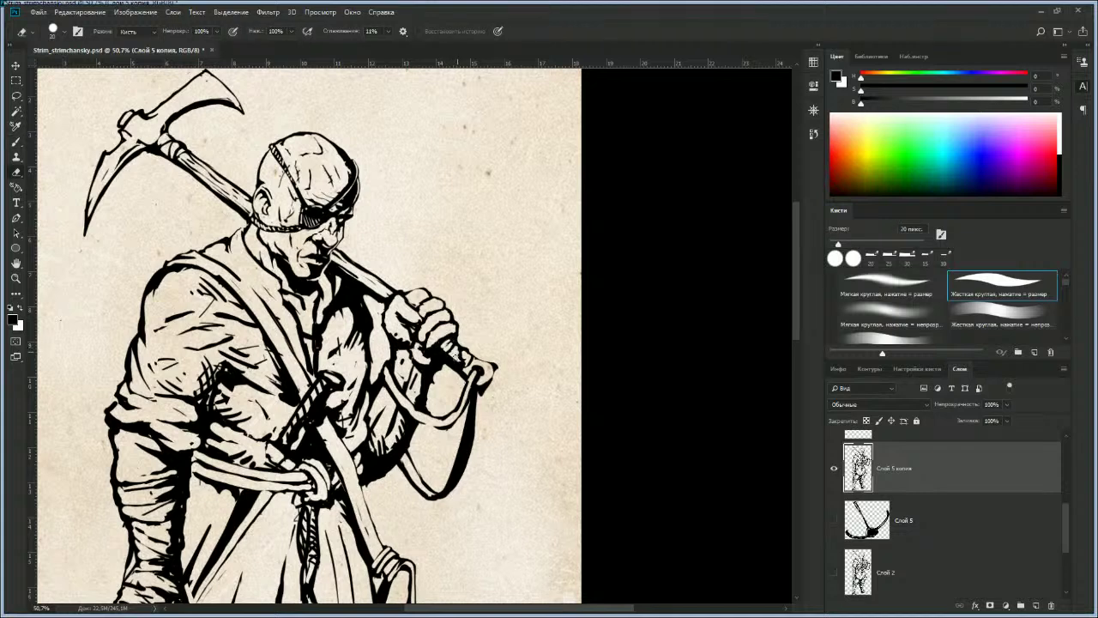
key(b)
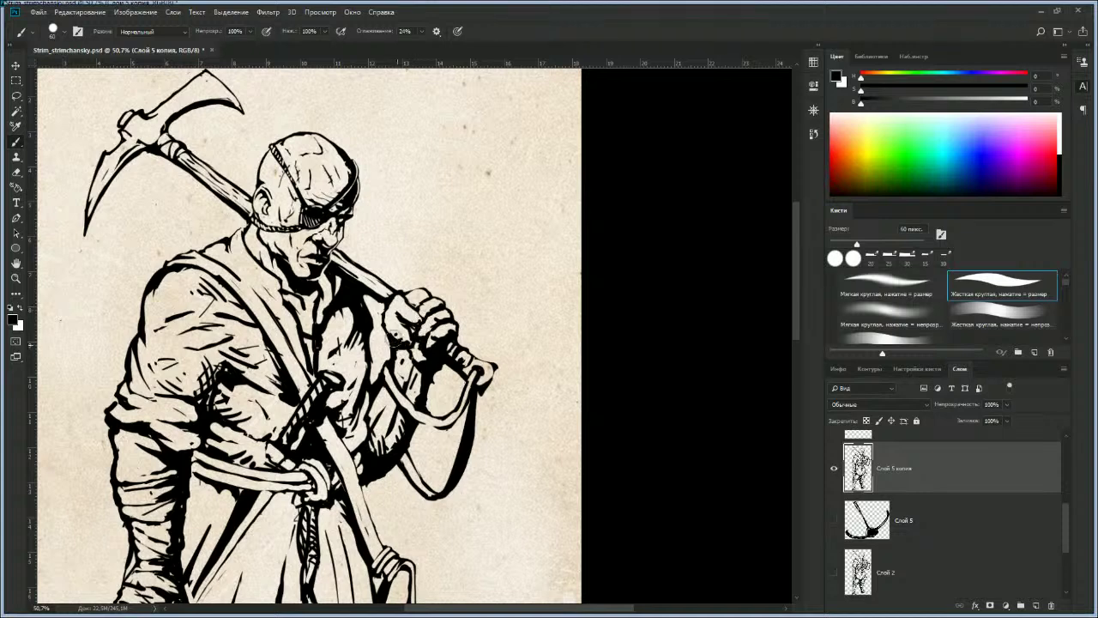
key(e)
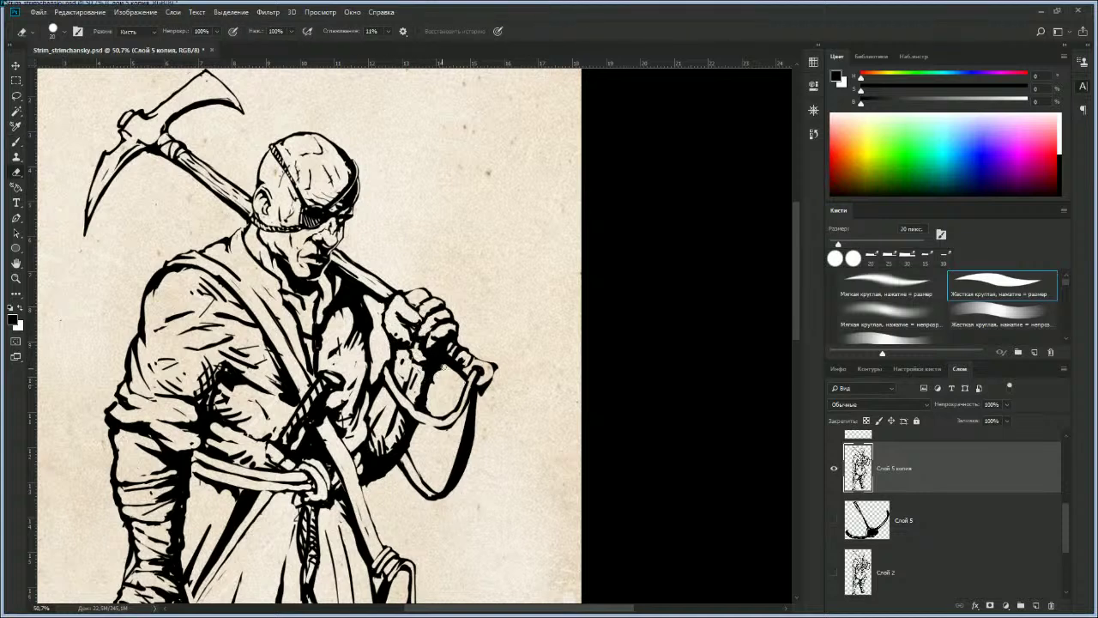
Step: Refine the fold shading on the far sleeve beside the hanging strap, alternating a 20 px eraser with a 30 px brush
drag(427, 384, 427, 405)
drag(363, 452, 362, 469)
key(b)
key(e)
key(b)
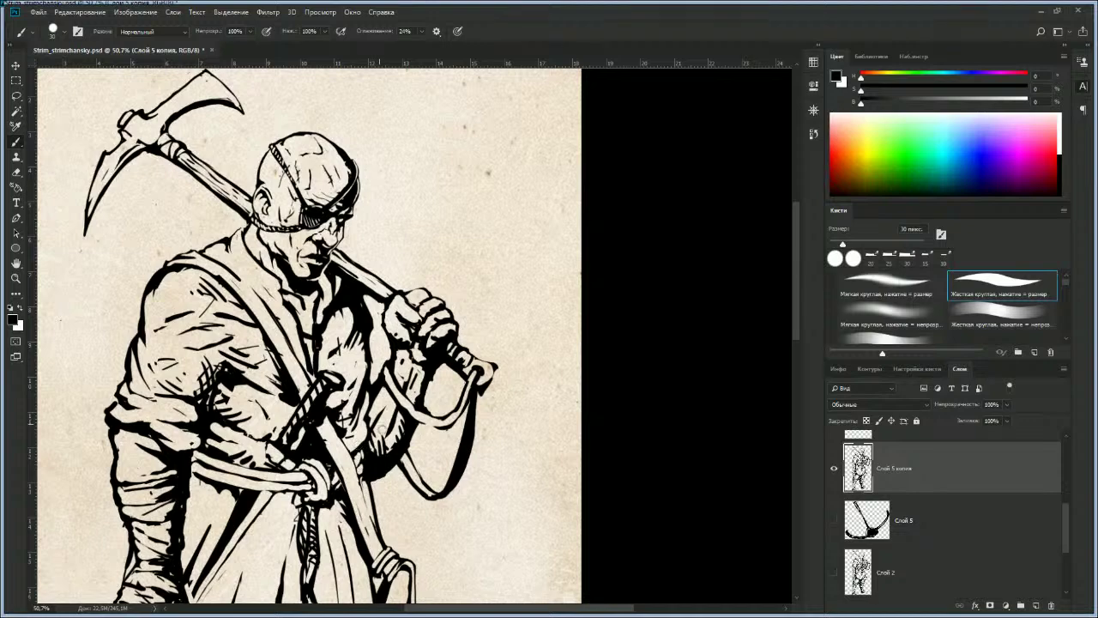
Step: Erase the pouch hanging at the far hip with a 40 px eraser, keeping the dangling straps below the knot
key(z)
drag(383, 429, 301, 432)
drag(368, 481, 370, 371)
mouse_move(370, 371)
mouse_down()
mouse_move(402, 357)
mouse_move(391, 328)
mouse_move(406, 362)
mouse_up()
key(e)
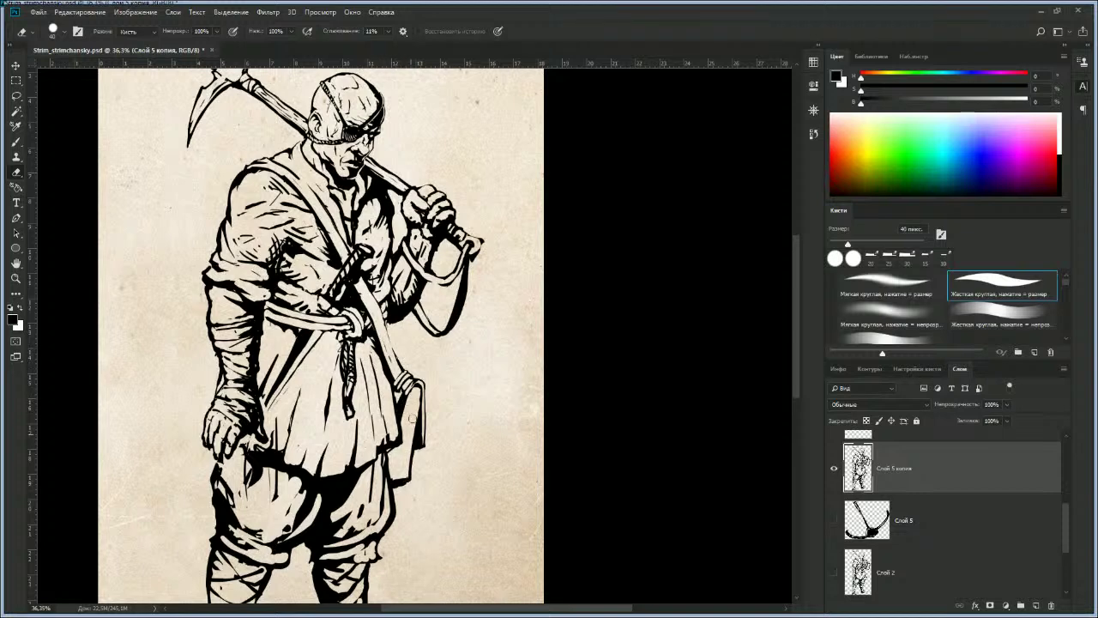
mouse_move(417, 401)
mouse_down()
mouse_move(417, 477)
mouse_move(411, 439)
mouse_move(400, 479)
mouse_move(396, 395)
mouse_move(400, 446)
mouse_up()
key(b)
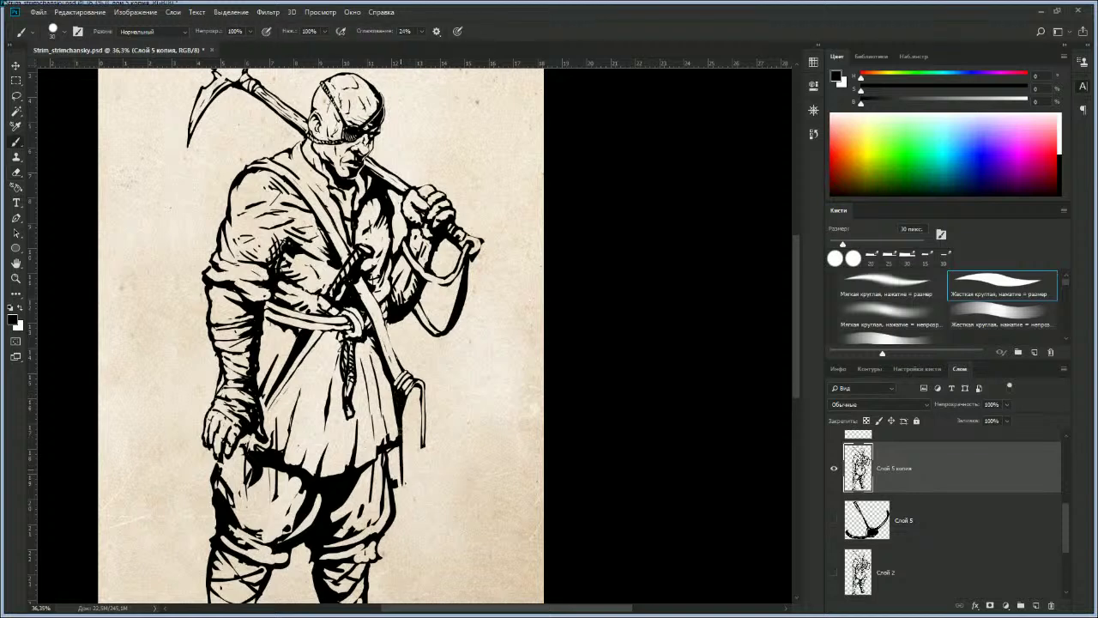
Step: Shape the dagger's guard at the belt with a 30 px brush and cut light areas around it with a 30 px eraser
key(z)
drag(412, 399, 400, 399)
scroll(401, 399, down, 3)
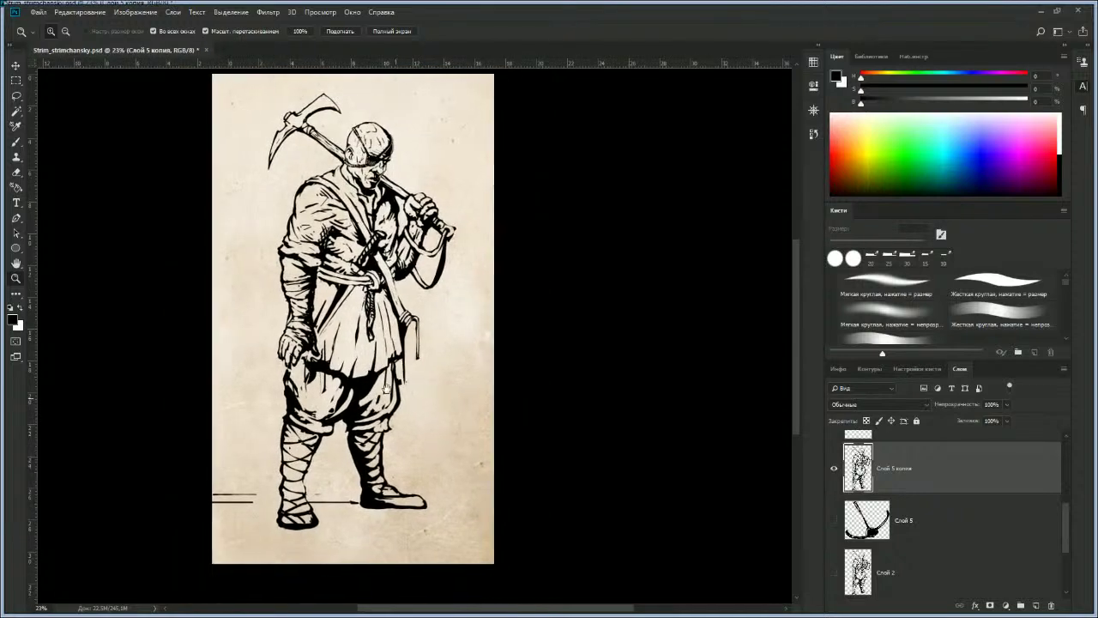
scroll(369, 408, down, 5)
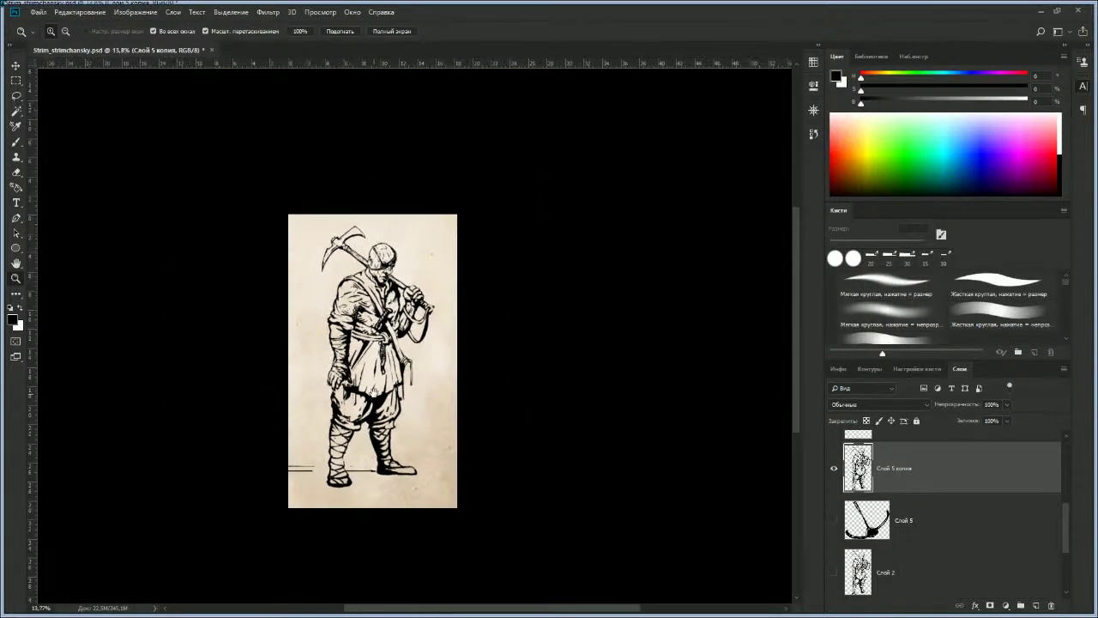
scroll(356, 394, up, 8)
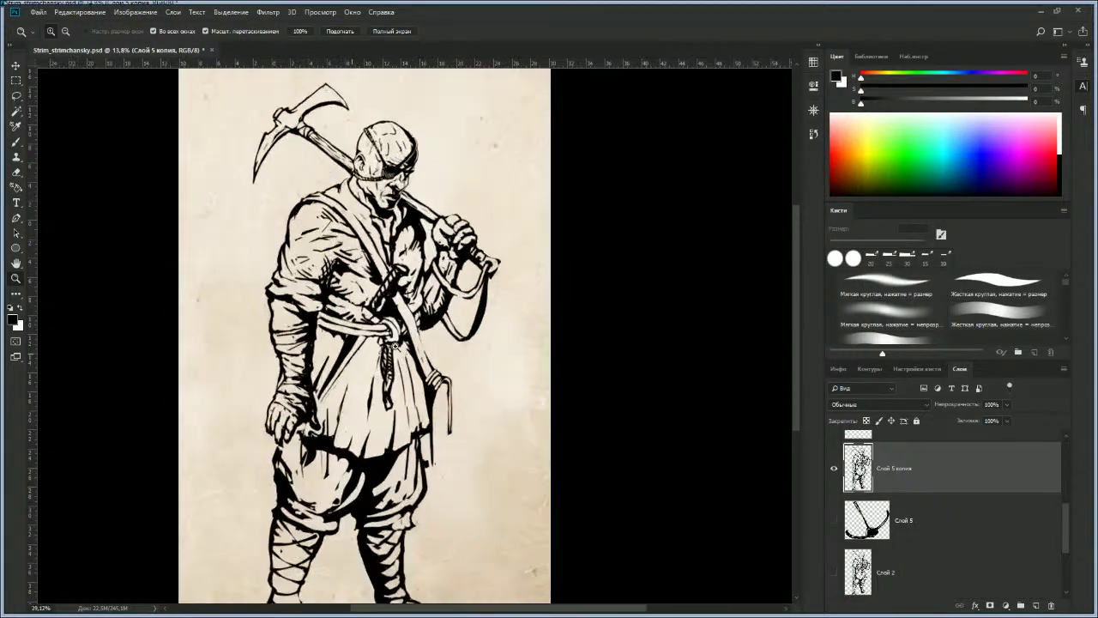
key(b)
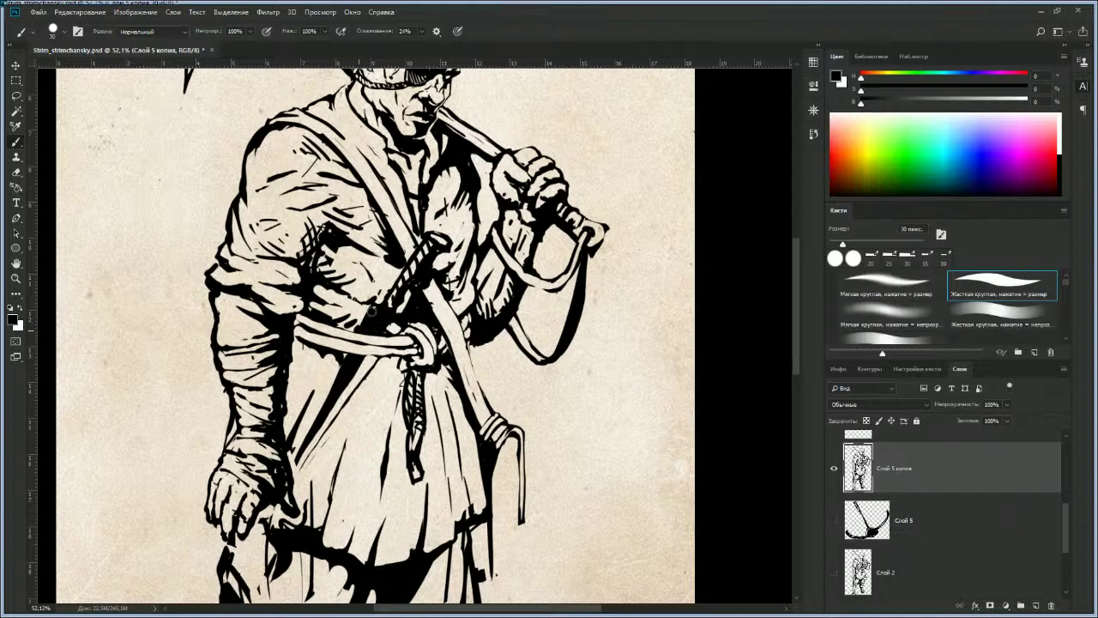
key(e)
mouse_move(378, 308)
mouse_down()
mouse_move(402, 325)
mouse_move(381, 298)
mouse_up()
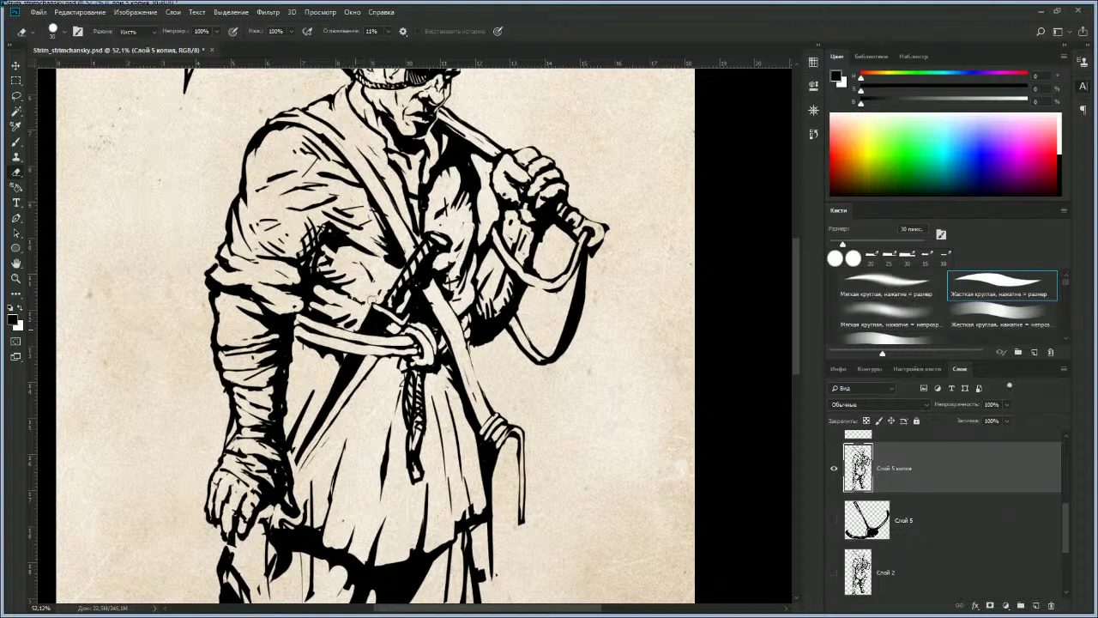
drag(382, 318, 391, 335)
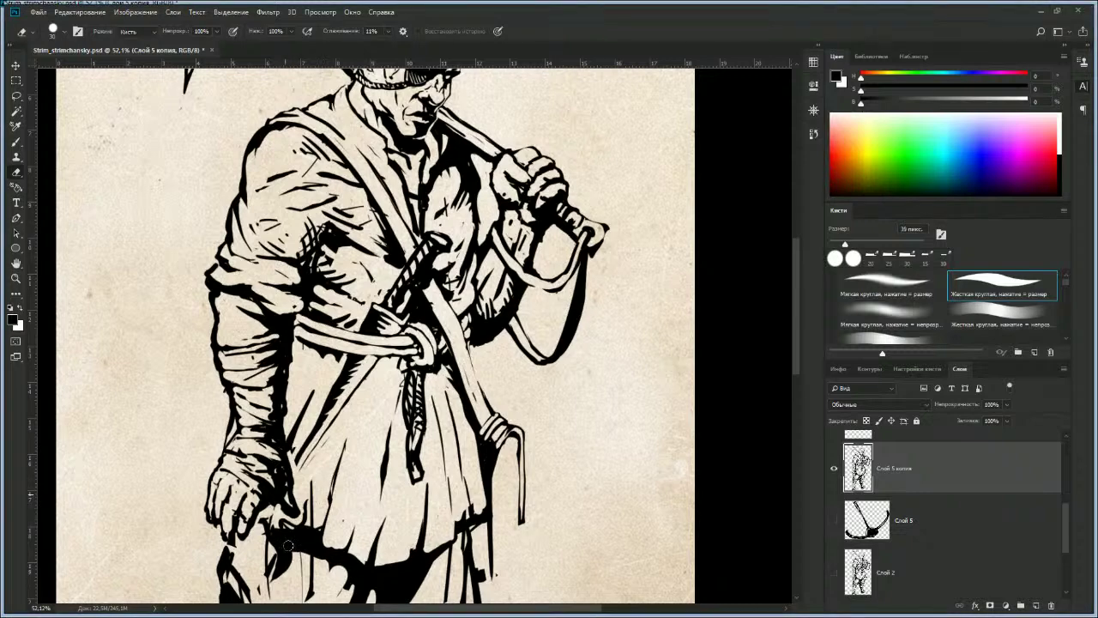
Step: Rework the dagger's grip into a lighter shape with a squared end, using a 40 px brush and 15 to 30 px erasers
key(z)
drag(374, 435, 319, 435)
drag(372, 416, 394, 389)
drag(398, 404, 361, 444)
drag(384, 354, 403, 378)
key(b)
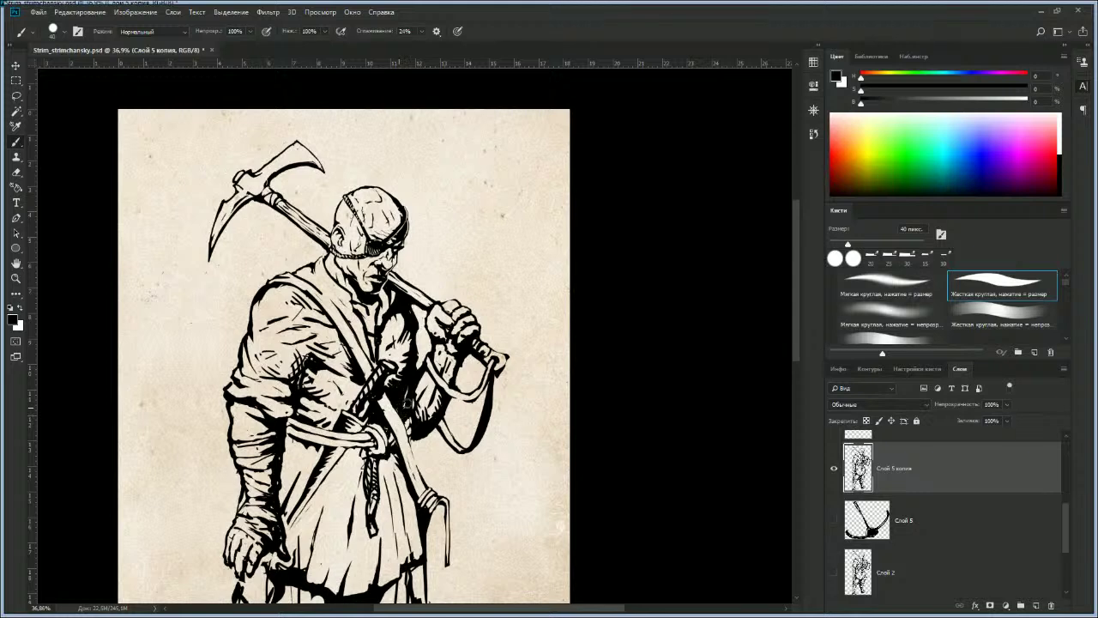
key(e)
key(bracketleft)
key(bracketleft)
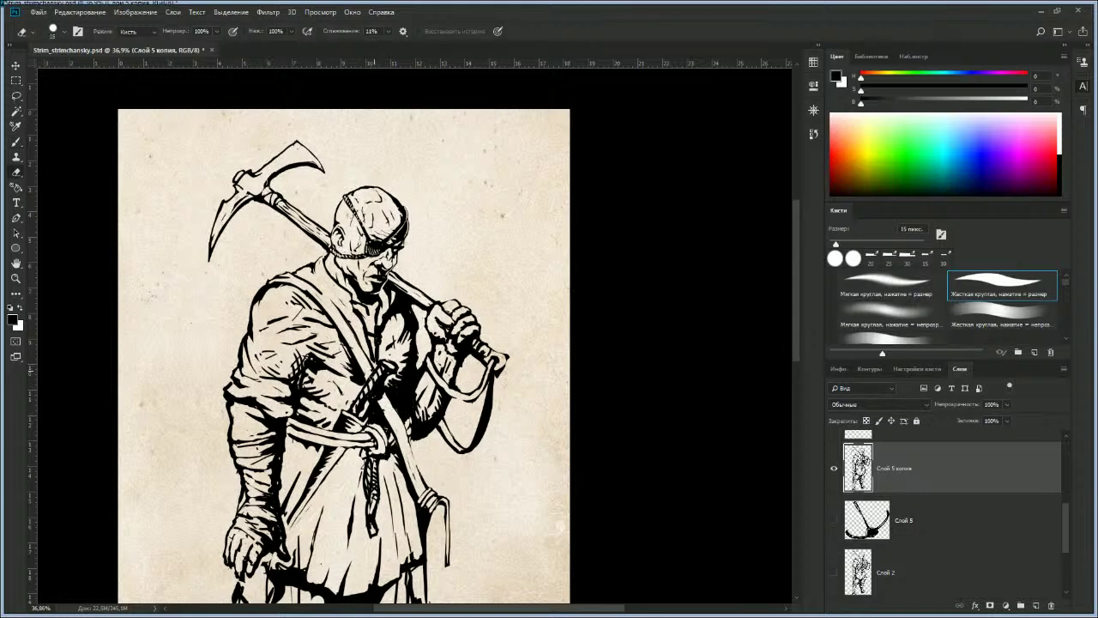
key(bracketright)
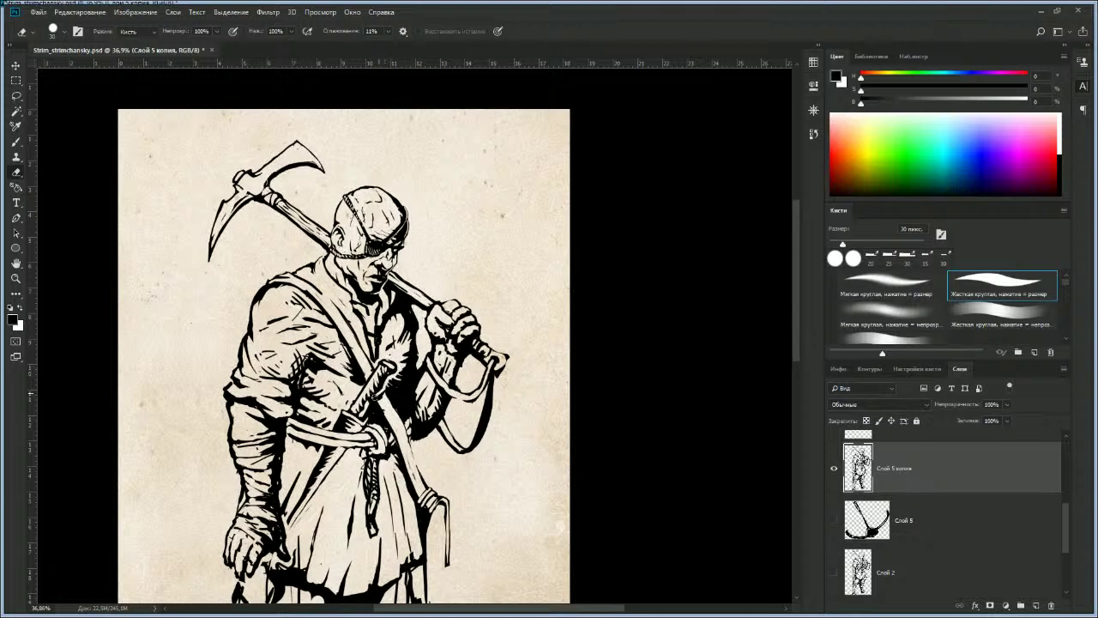
key(ctrl+z)
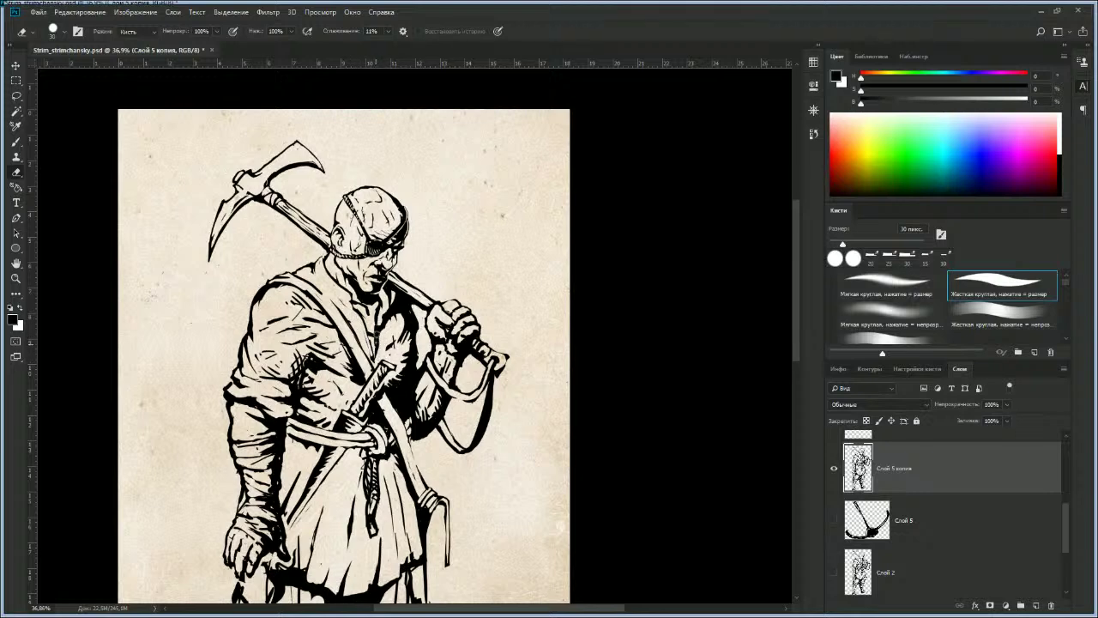
Step: Break up the dark folds on the chest below the collar with a 30 px eraser and rebuild them with a 40 px brush
drag(387, 318, 397, 305)
drag(388, 292, 390, 307)
key(b)
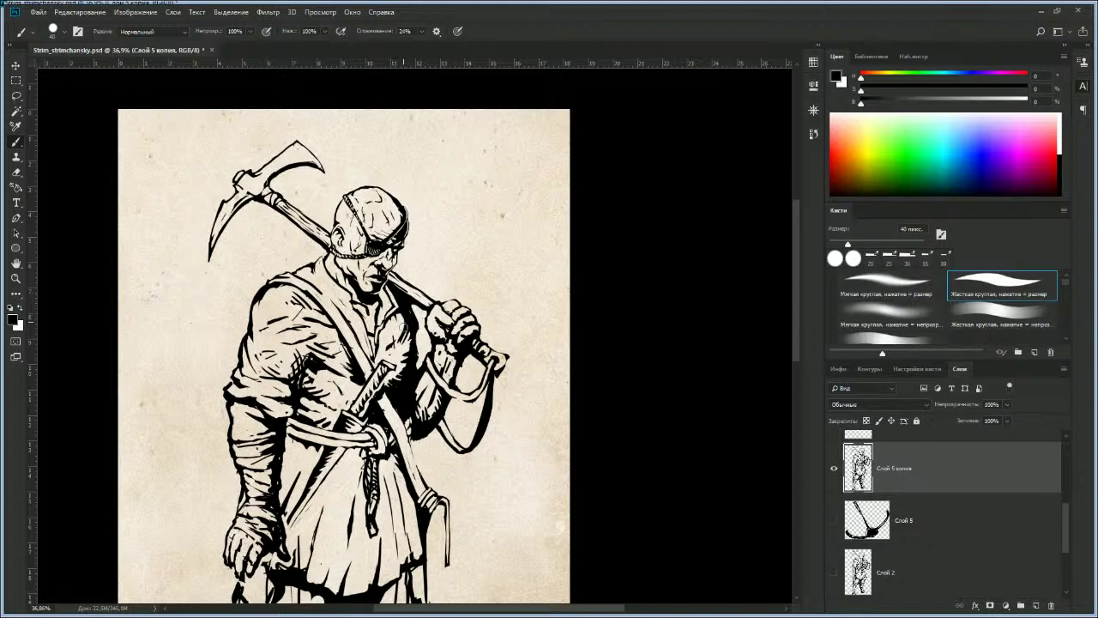
mouse_move(400, 333)
mouse_down()
mouse_move(396, 322)
mouse_move(393, 346)
mouse_move(384, 334)
mouse_move(386, 352)
mouse_move(390, 331)
mouse_up()
key(e)
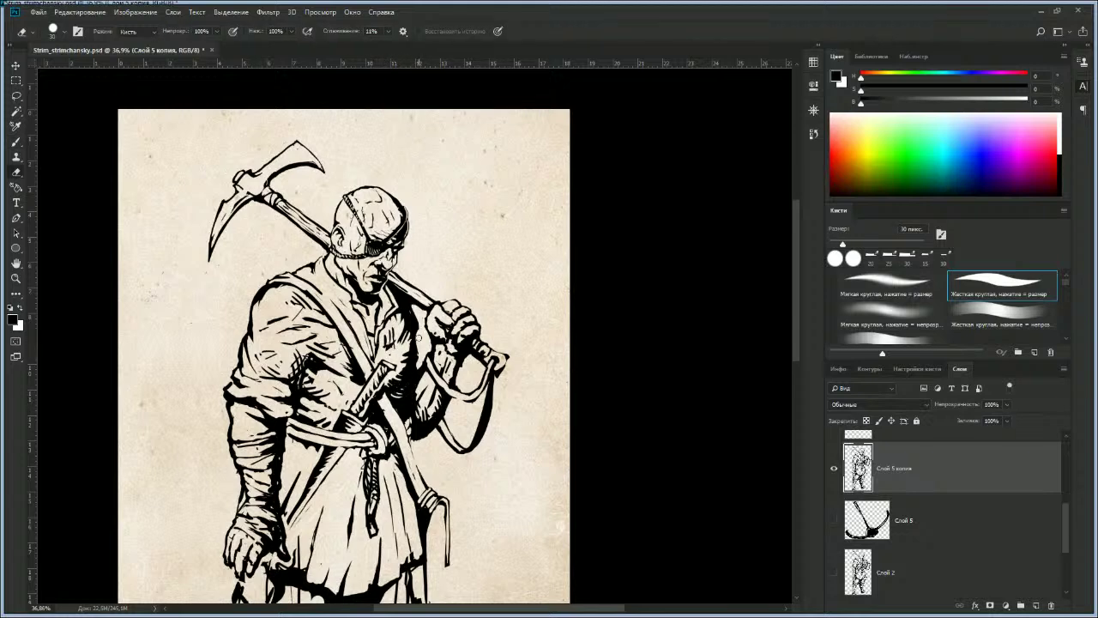
key(b)
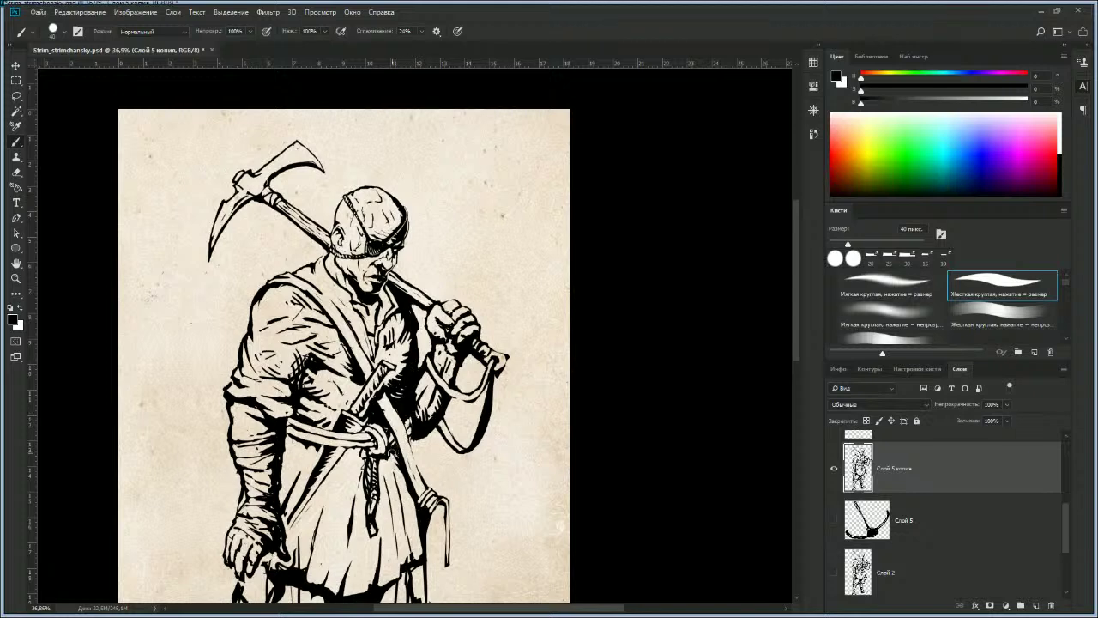
Step: Fill the pickaxe handle beside the chin and the gap next to the collar with solid black using a 40 px brush
key(z)
mouse_move(419, 368)
mouse_down()
mouse_move(385, 375)
mouse_move(390, 348)
mouse_move(397, 369)
mouse_move(374, 301)
mouse_move(365, 311)
mouse_move(367, 350)
mouse_move(386, 328)
mouse_move(365, 327)
mouse_move(440, 339)
mouse_up()
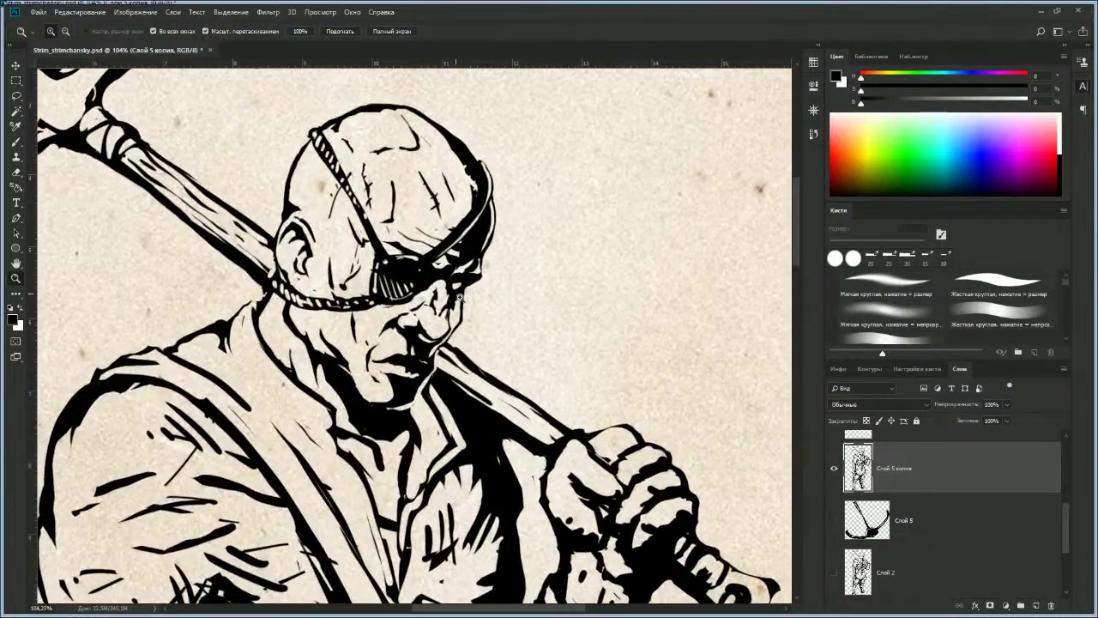
key(b)
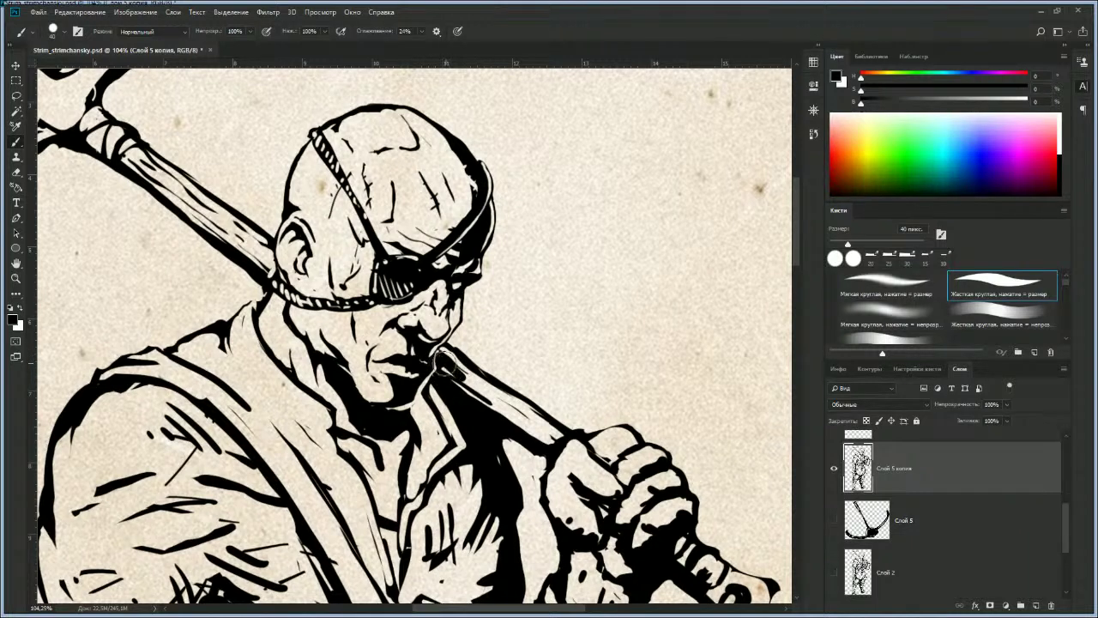
mouse_move(454, 381)
mouse_down()
mouse_move(485, 405)
mouse_move(444, 357)
mouse_move(465, 363)
mouse_move(445, 355)
mouse_move(480, 374)
mouse_move(473, 401)
mouse_move(462, 370)
mouse_move(482, 398)
mouse_move(493, 385)
mouse_move(480, 386)
mouse_move(494, 415)
mouse_move(496, 385)
mouse_move(494, 415)
mouse_up()
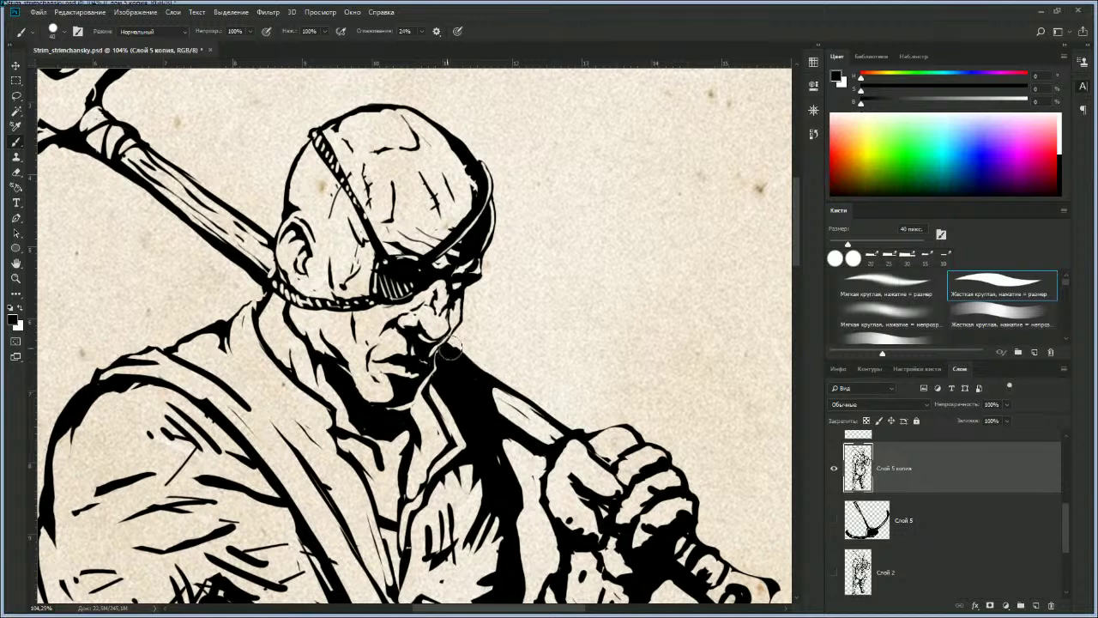
drag(455, 398, 440, 365)
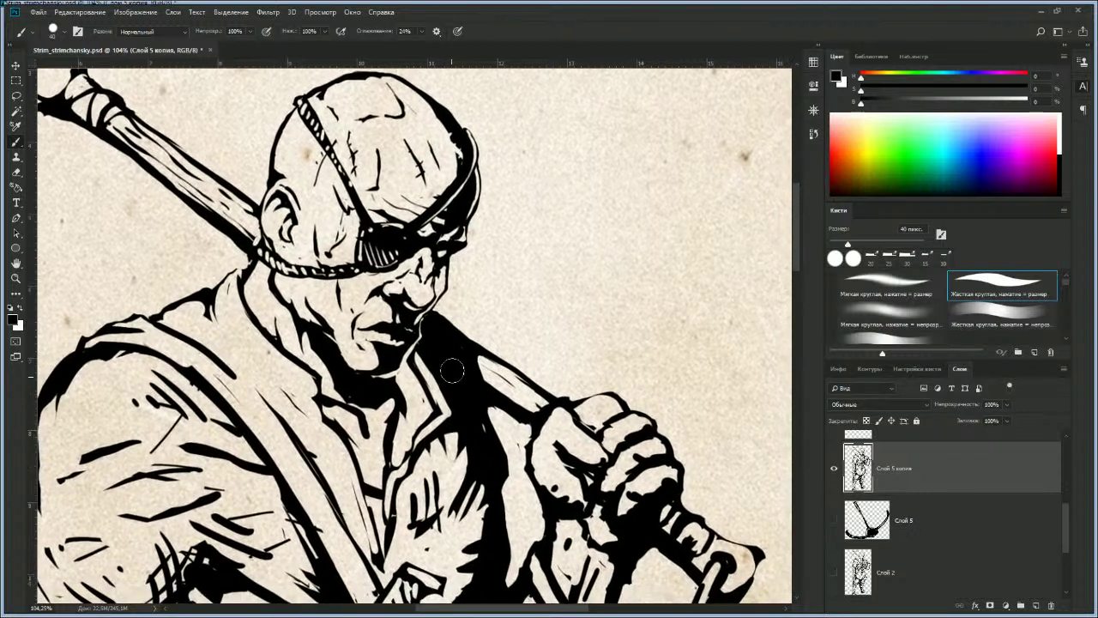
Step: Carve a ragged edge into the handle's shadow with a 30 px eraser and restore its upper outline with a 40 px brush
key(e)
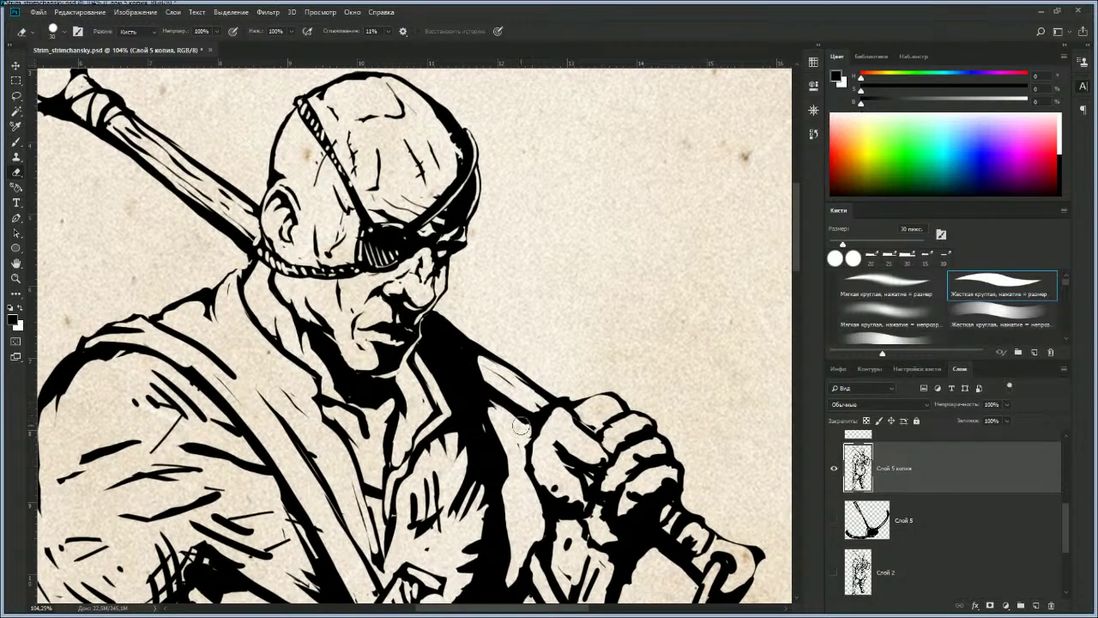
mouse_move(477, 382)
mouse_down()
mouse_move(508, 406)
mouse_move(507, 398)
mouse_up()
key(b)
mouse_move(431, 322)
mouse_down()
mouse_move(480, 352)
mouse_move(472, 377)
mouse_move(485, 350)
mouse_move(547, 392)
mouse_up()
key(e)
mouse_move(459, 337)
mouse_down()
mouse_move(516, 378)
mouse_move(496, 378)
mouse_move(480, 442)
mouse_up()
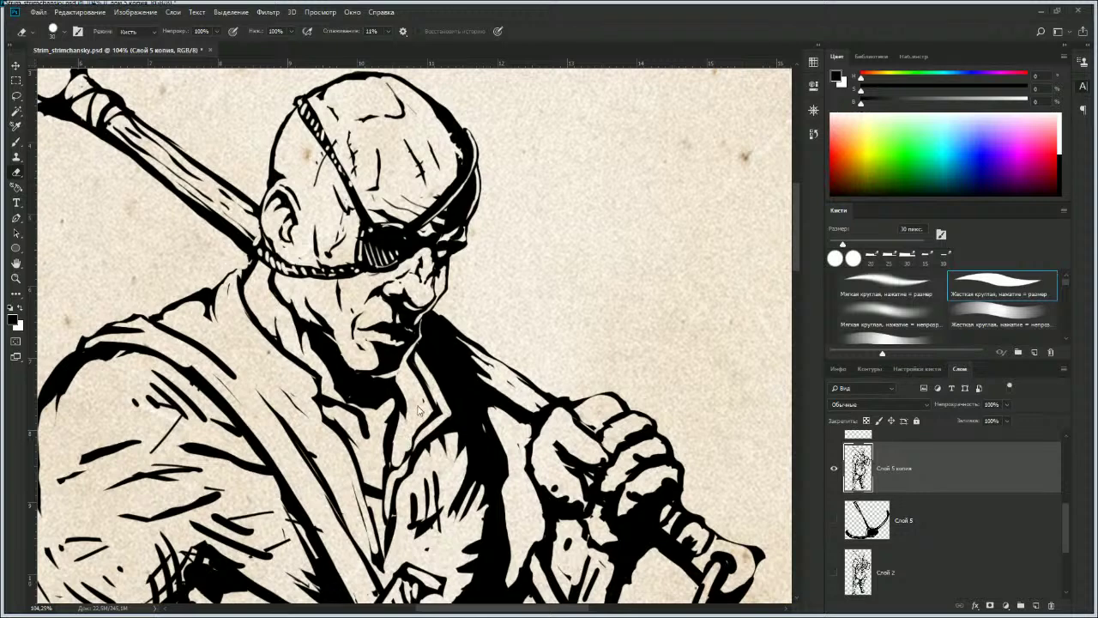
Step: Refine the collar's outline behind the neck, below the pickaxe handle, with a 40 px brush and a 30 px eraser
key(z)
drag(449, 377, 383, 364)
drag(424, 341, 461, 264)
drag(456, 307, 405, 218)
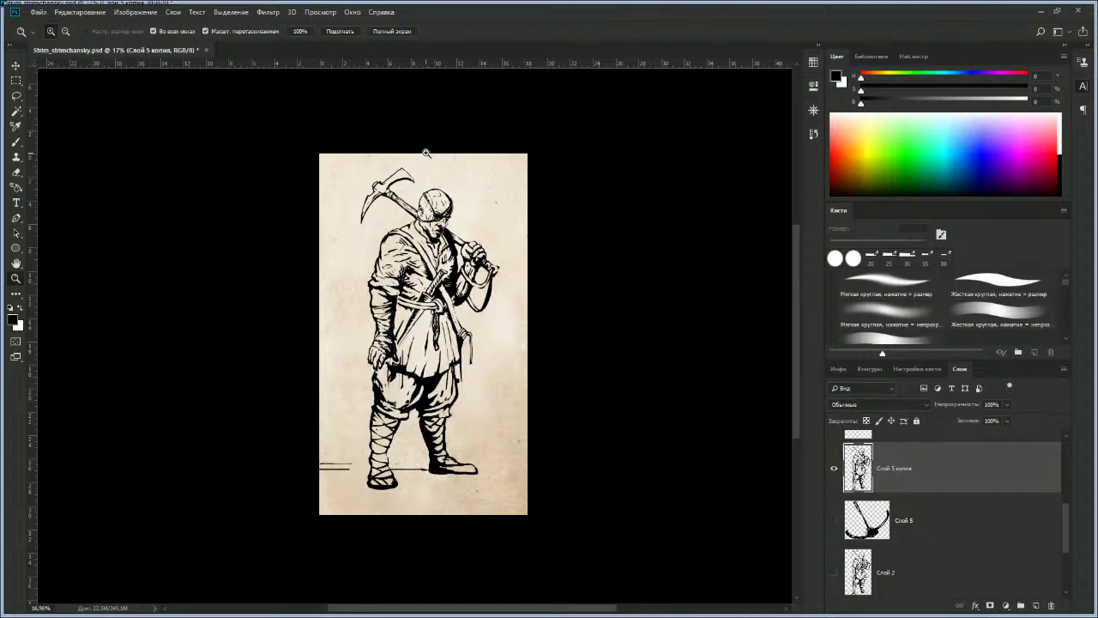
drag(393, 201, 424, 198)
drag(426, 250, 421, 228)
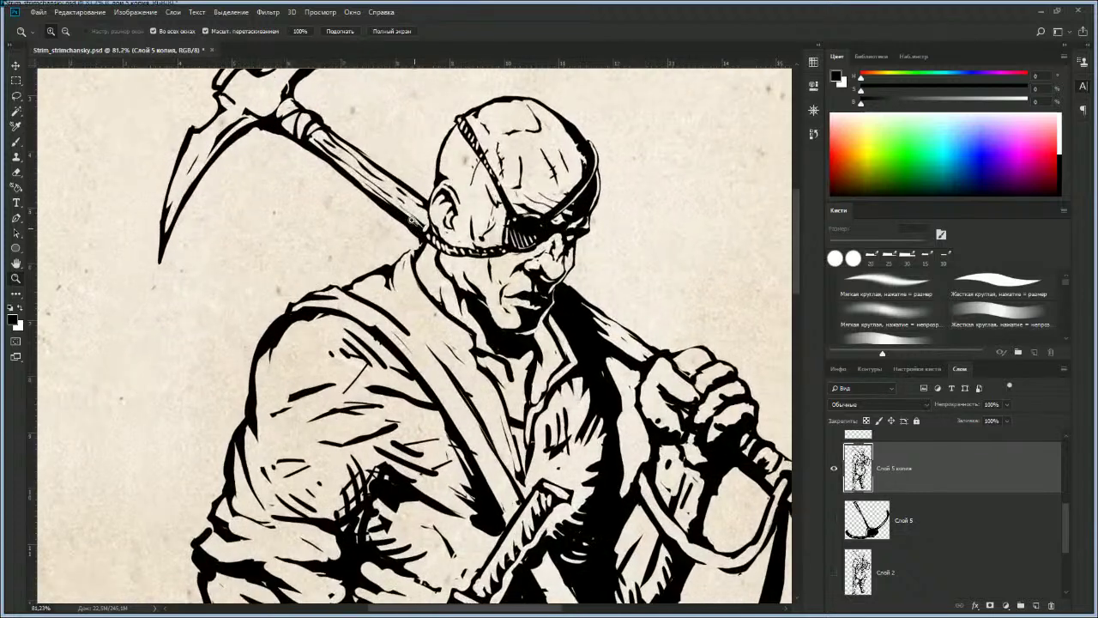
key(b)
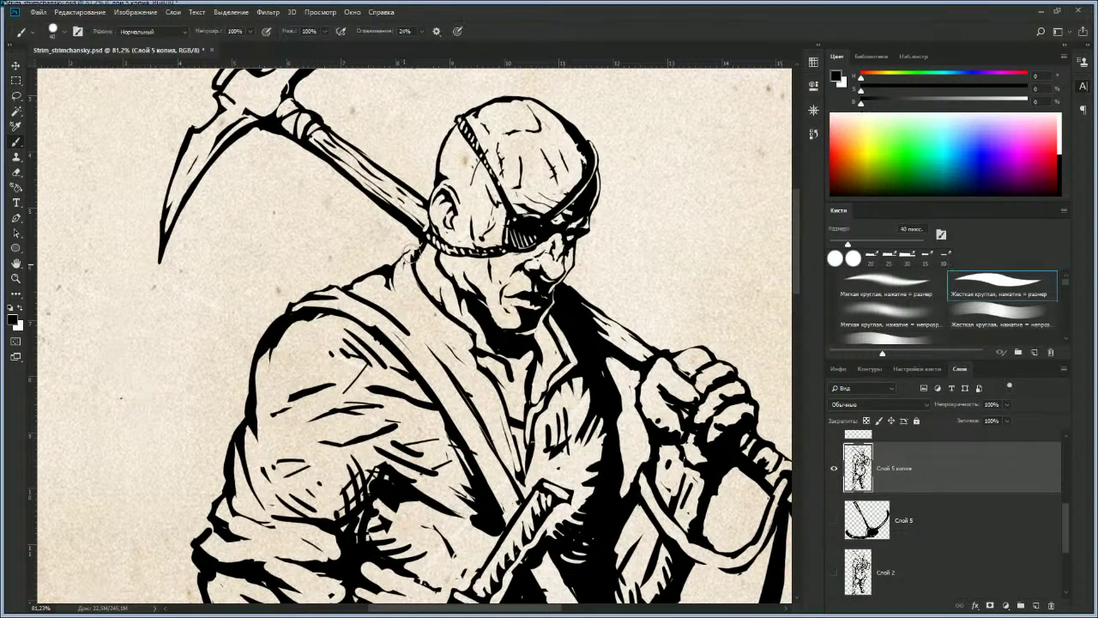
key(e)
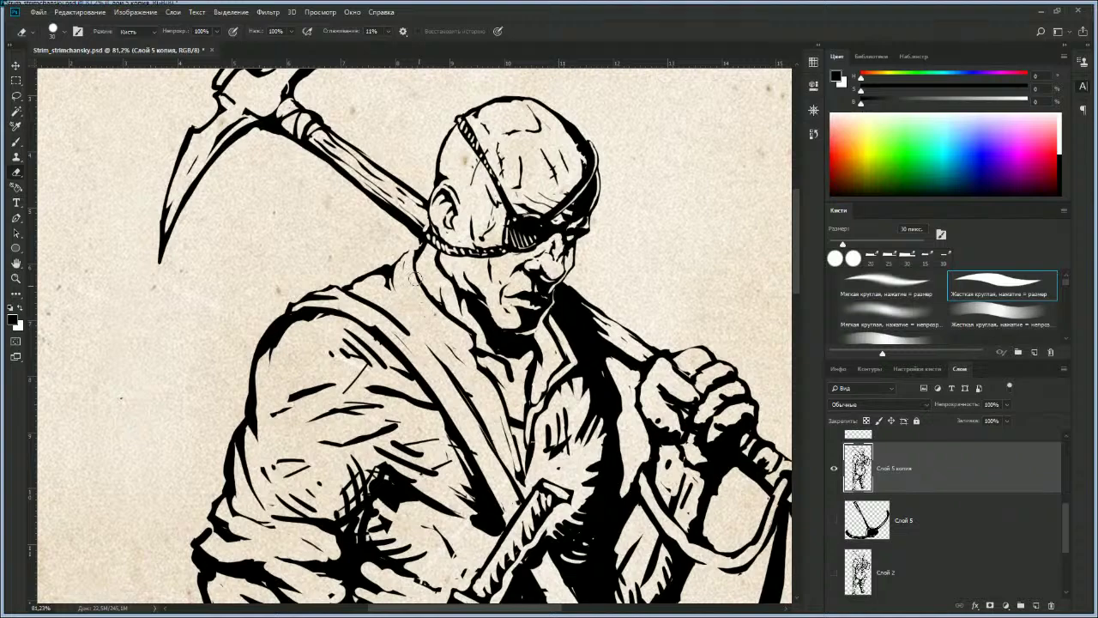
key(z)
mouse_move(443, 248)
mouse_down()
mouse_move(396, 270)
mouse_move(433, 282)
mouse_move(397, 205)
mouse_up()
mouse_move(433, 224)
mouse_down()
mouse_move(390, 233)
mouse_move(446, 240)
mouse_up()
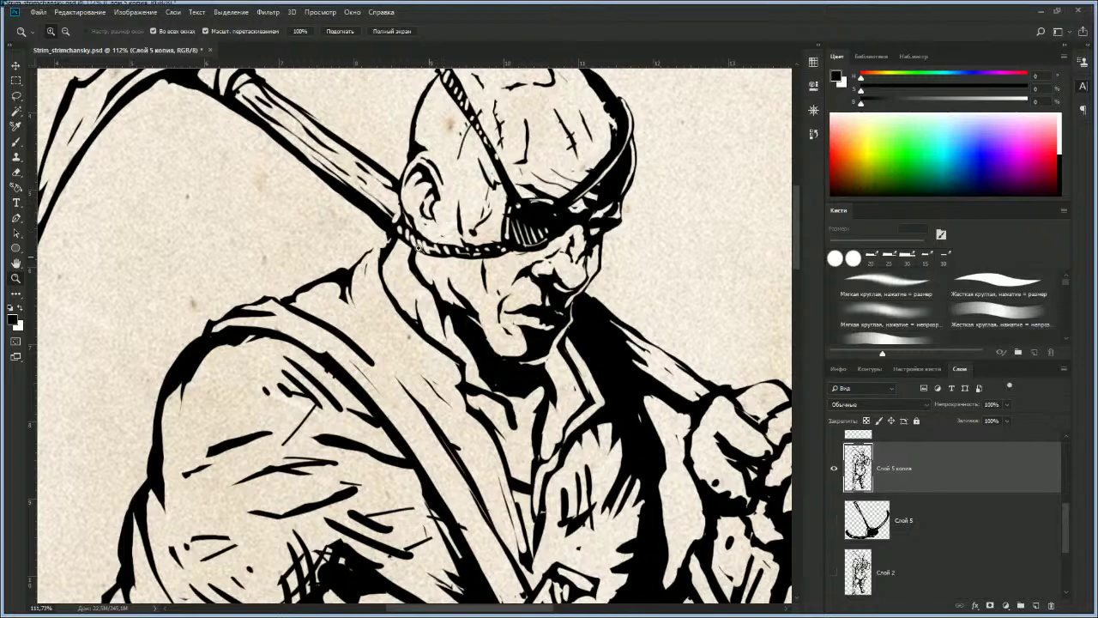
key(e)
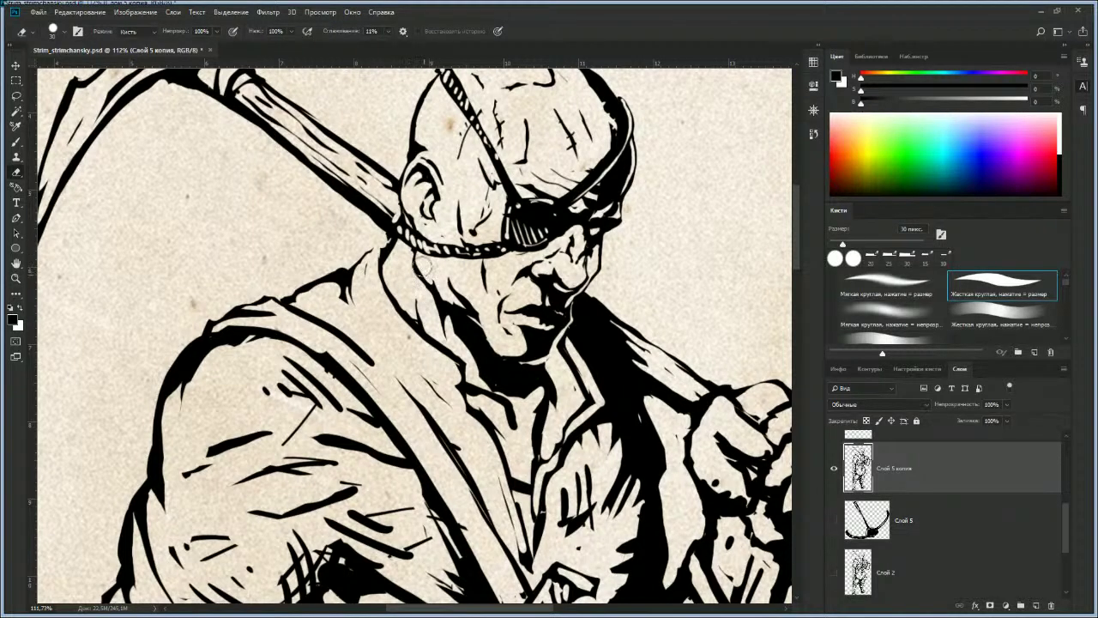
key(b)
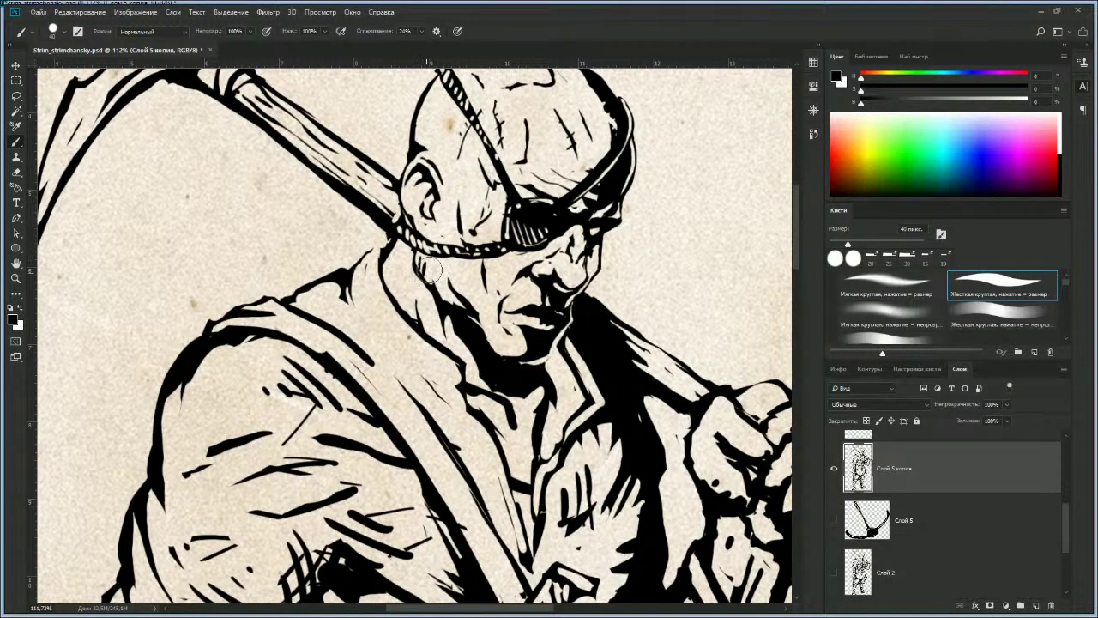
Step: Complete the outline of the bag hanging from the hip strap, including its side and lower edges, with a 40 px brush
key(z)
mouse_move(455, 332)
mouse_down()
mouse_move(409, 309)
mouse_move(405, 233)
mouse_up()
drag(442, 287, 413, 289)
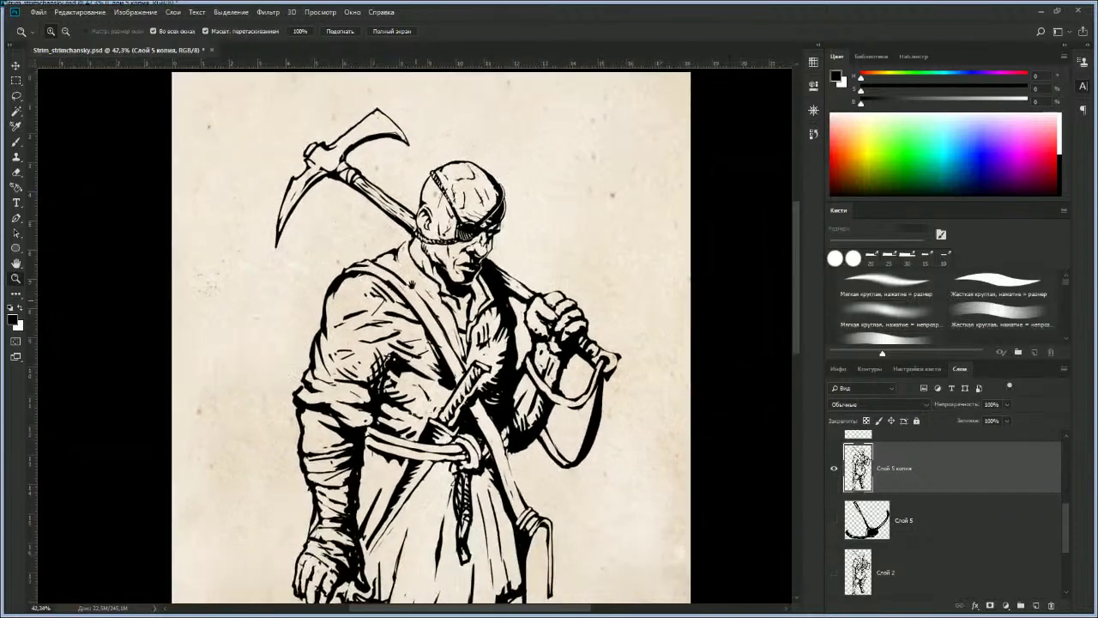
scroll(414, 286, down, 6)
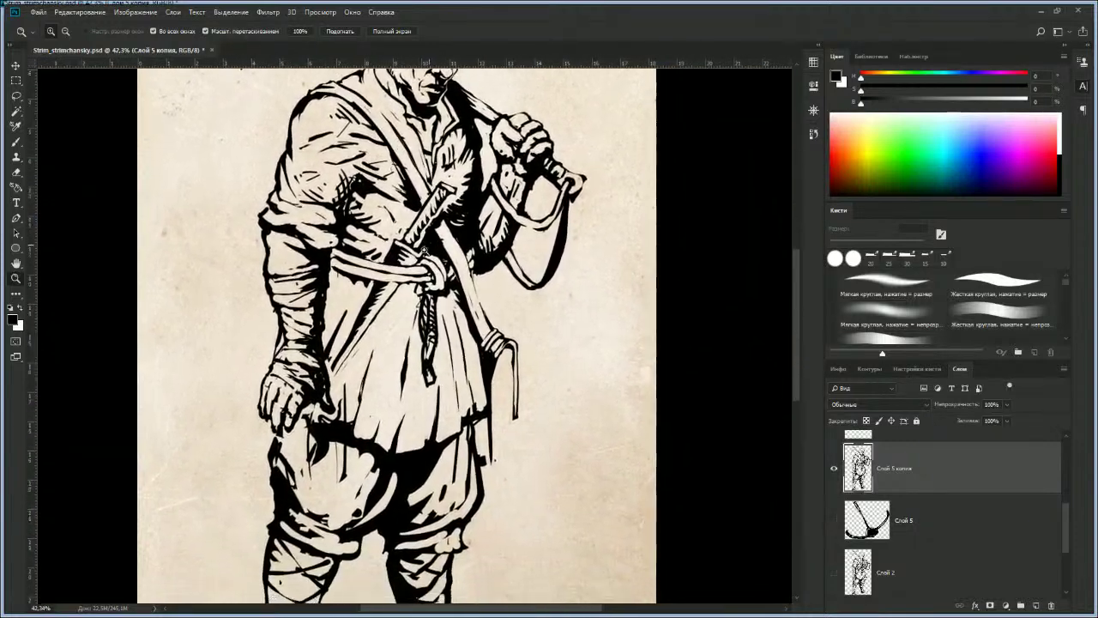
drag(428, 248, 395, 248)
drag(480, 336, 455, 280)
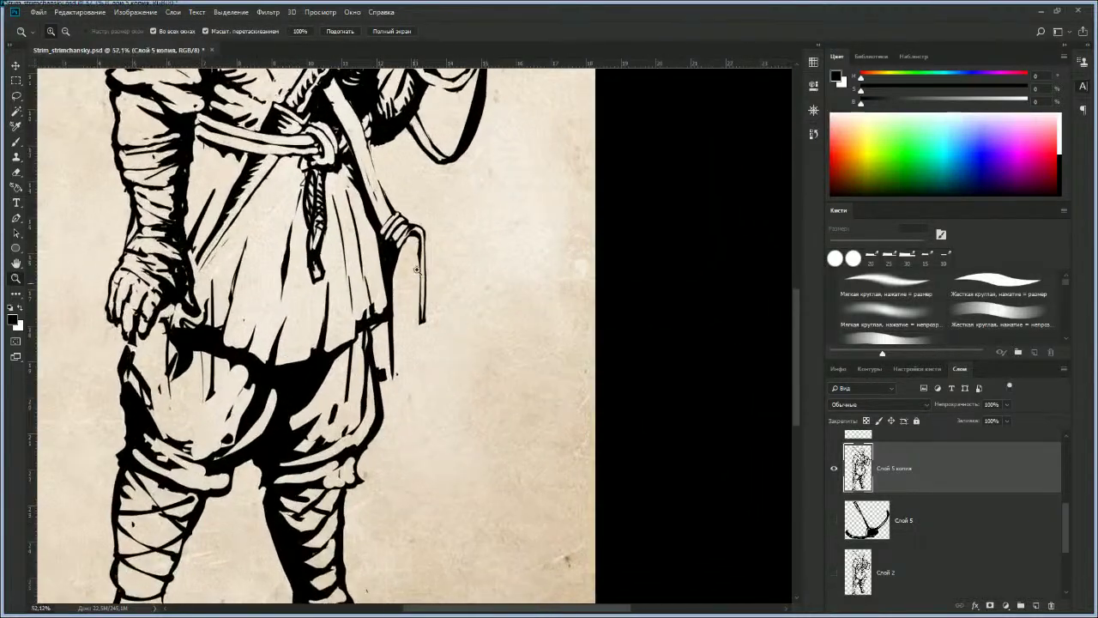
key(b)
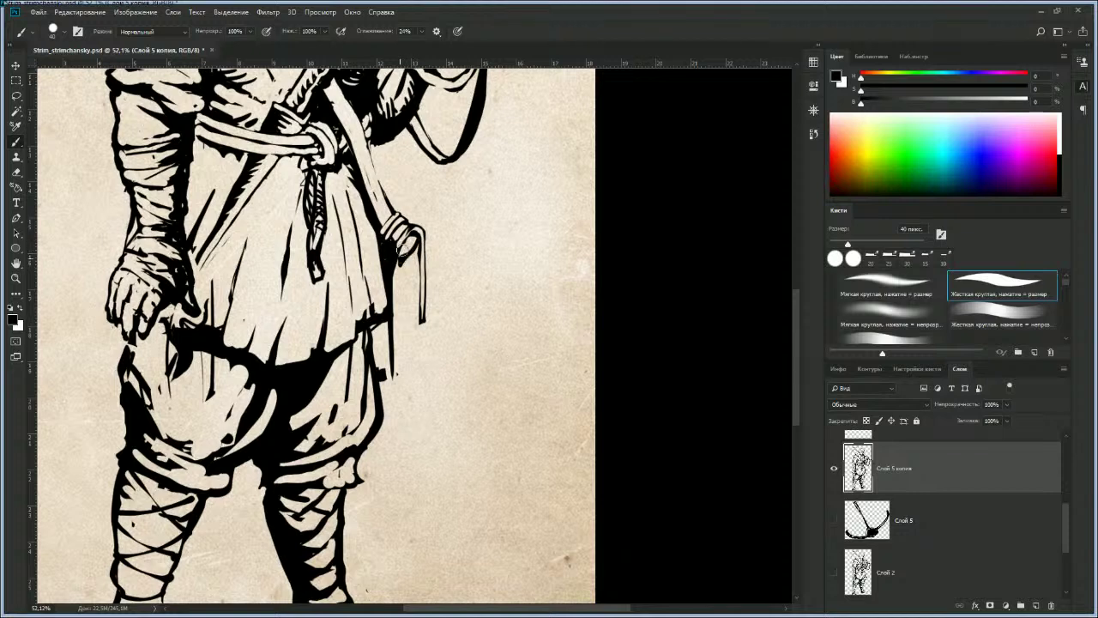
mouse_move(402, 261)
mouse_down()
mouse_move(394, 391)
mouse_move(383, 383)
mouse_move(400, 391)
mouse_move(412, 376)
mouse_up()
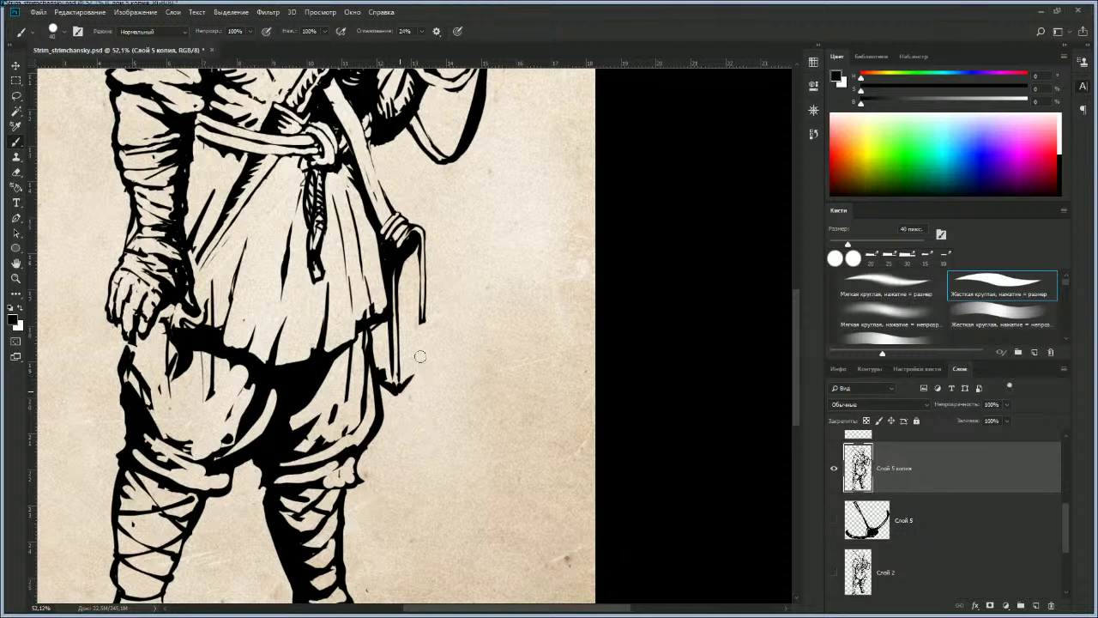
mouse_move(425, 243)
mouse_down()
mouse_move(437, 316)
mouse_move(423, 277)
mouse_move(425, 314)
mouse_move(423, 300)
mouse_up()
mouse_move(431, 367)
mouse_down()
mouse_move(423, 319)
mouse_move(403, 388)
mouse_up()
drag(411, 268, 416, 312)
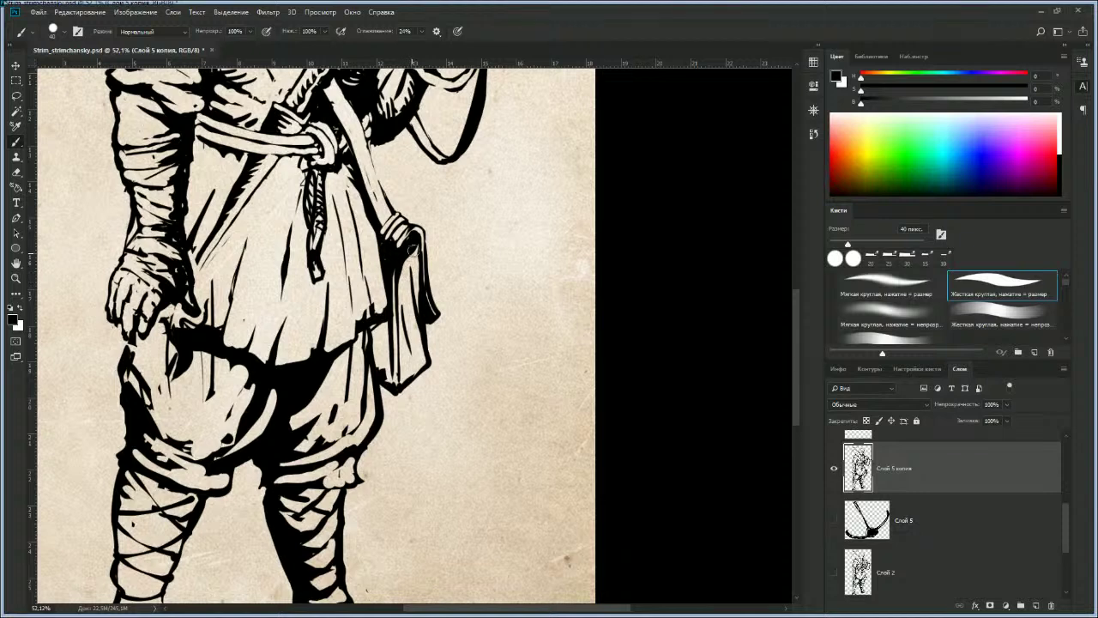
Step: Fill the bag's face with dark tapering shadows using a 40 px brush and clean its upper edge with a 30 px eraser
mouse_move(417, 255)
mouse_down()
mouse_move(422, 316)
mouse_move(407, 267)
mouse_move(412, 343)
mouse_up()
drag(401, 283, 401, 348)
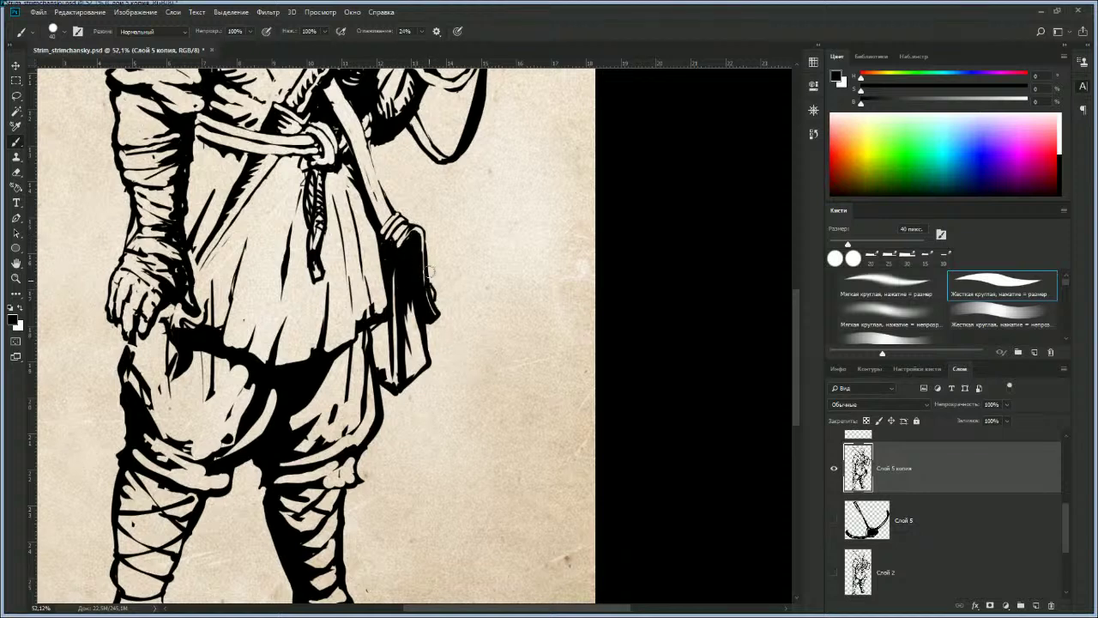
key(e)
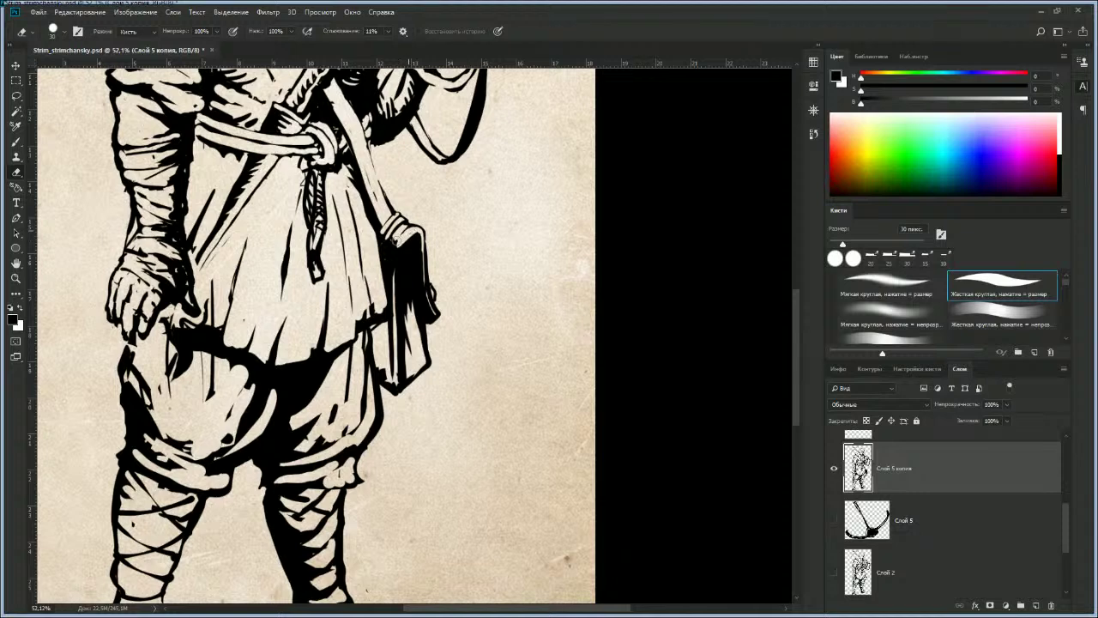
drag(413, 235, 392, 257)
key(b)
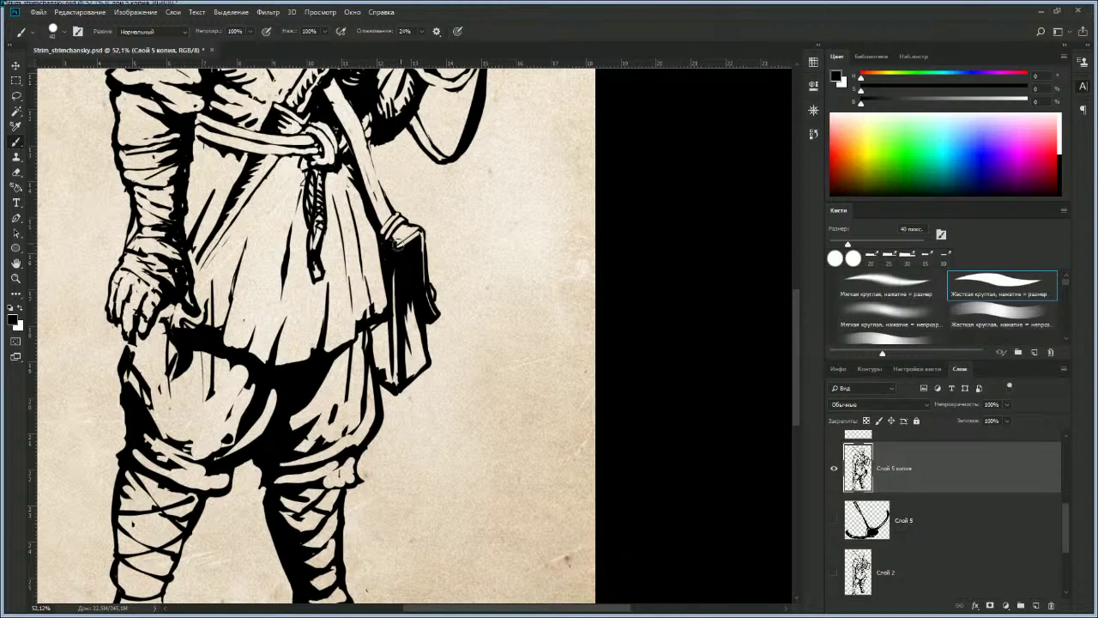
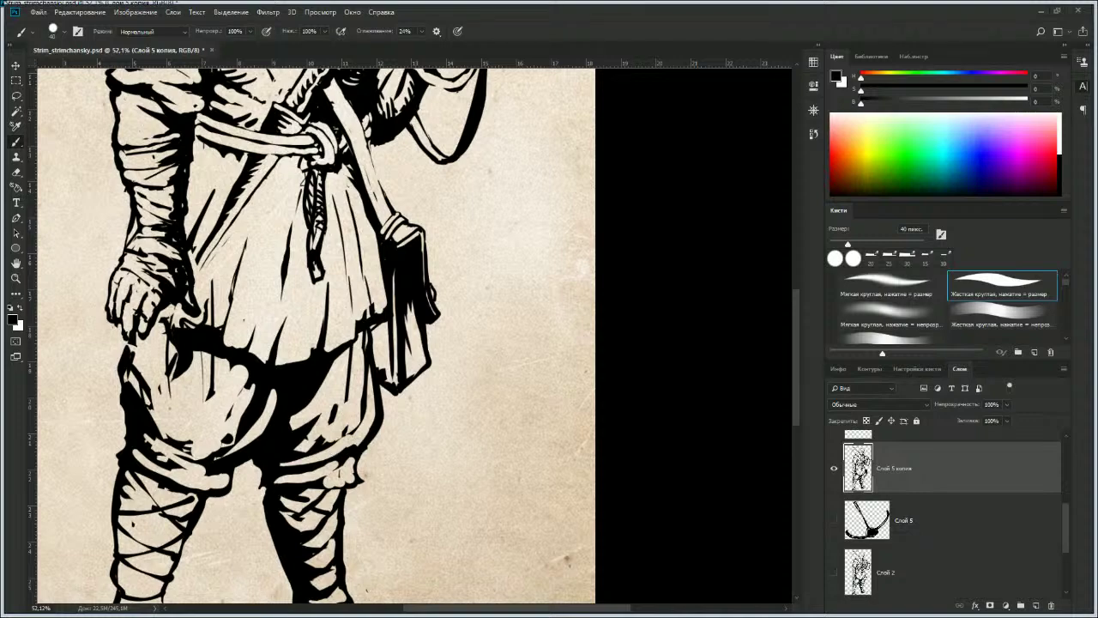
Step: Erase the fold lines inside the thigh below the lowered hand with an enlarged eraser
key(z)
mouse_move(372, 380)
mouse_down()
mouse_move(322, 335)
mouse_move(396, 383)
mouse_move(398, 359)
mouse_up()
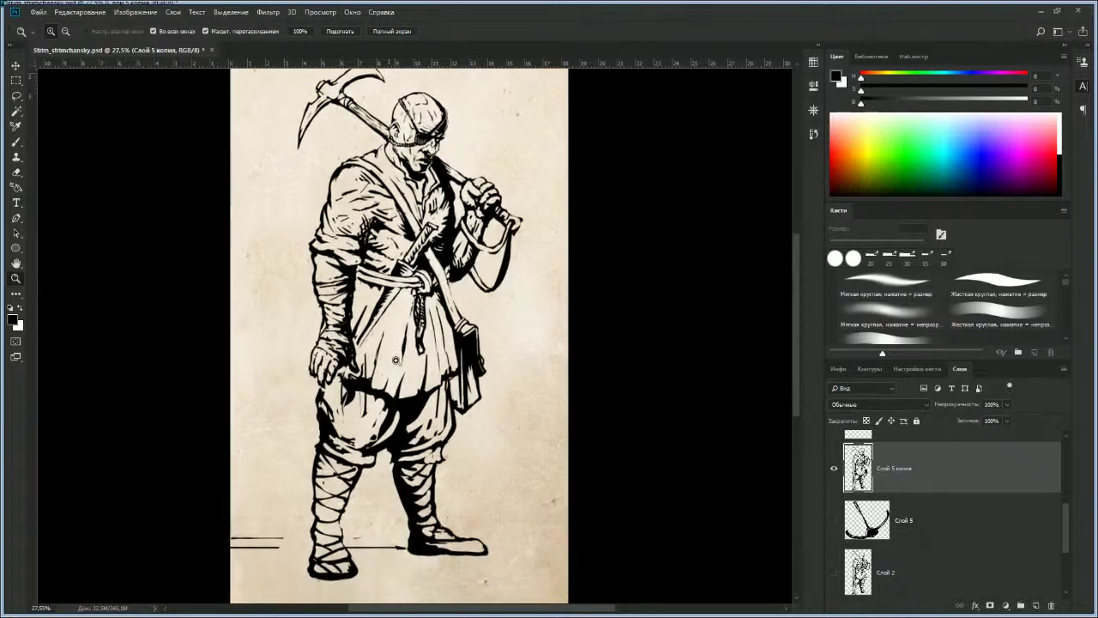
scroll(352, 373, up, 2)
key(e)
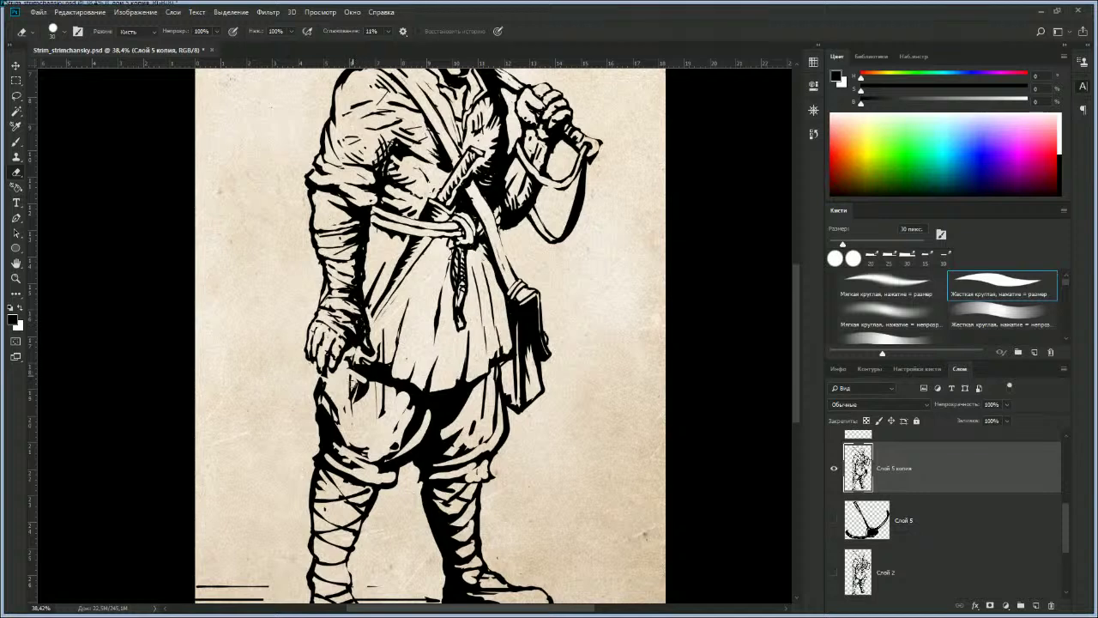
key(bracketright)
key(bracketright)
key(bracketright)
key(bracketright)
Step: Rebuild the folds on the inner and lower thigh as thick tapering black strokes, enlarging the brush from 40 to 60 px
key(b)
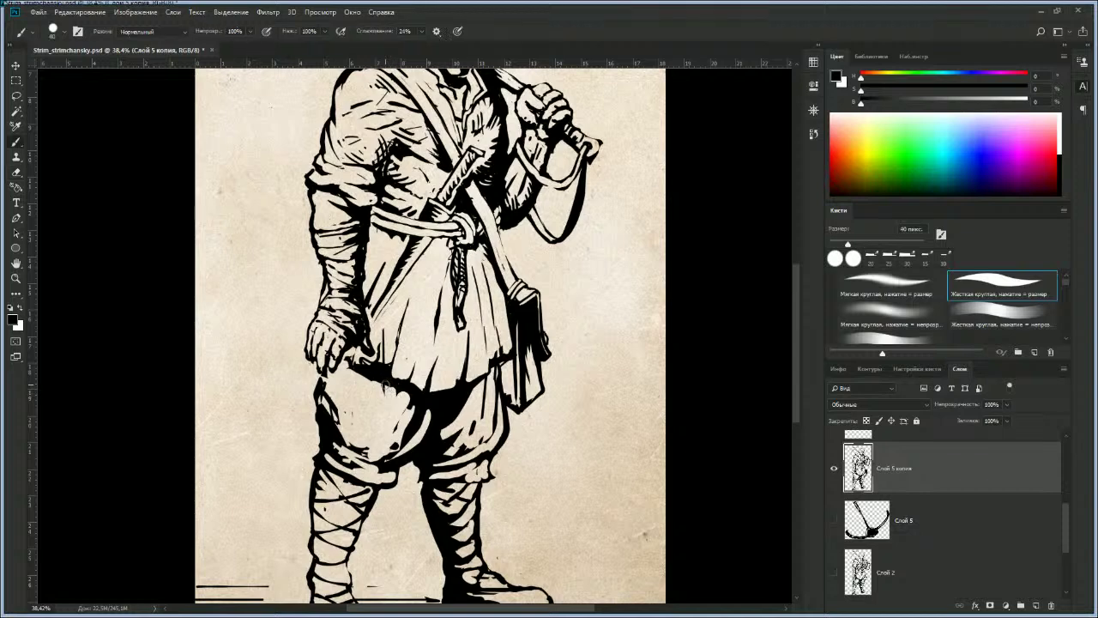
mouse_move(386, 394)
mouse_down()
mouse_move(368, 459)
mouse_move(414, 420)
mouse_up()
key(bracketright)
key(bracketright)
key(e)
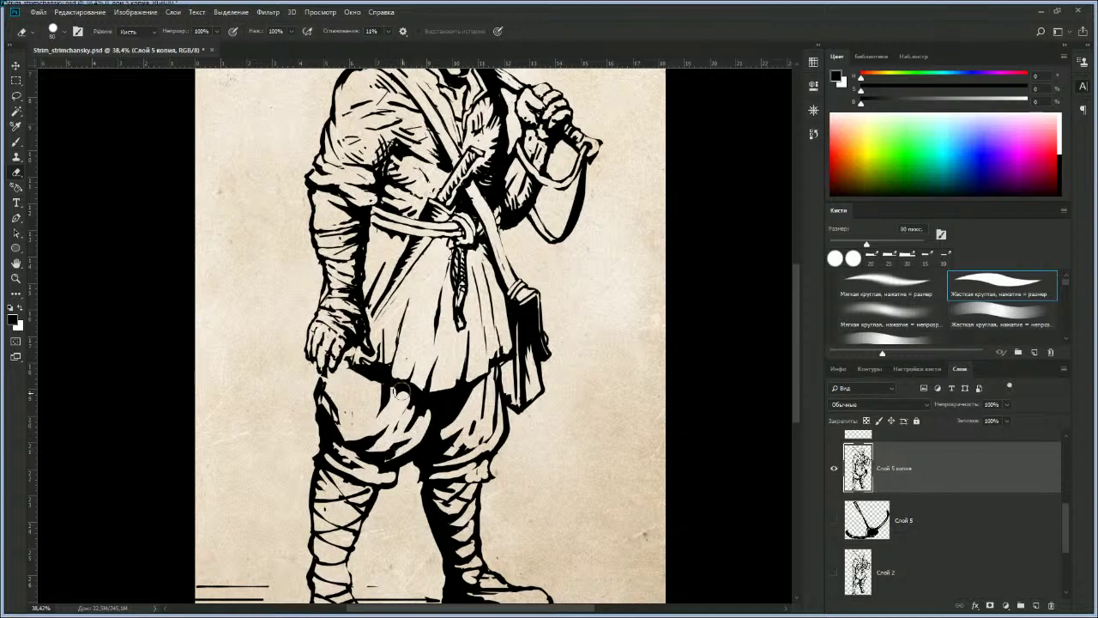
key(b)
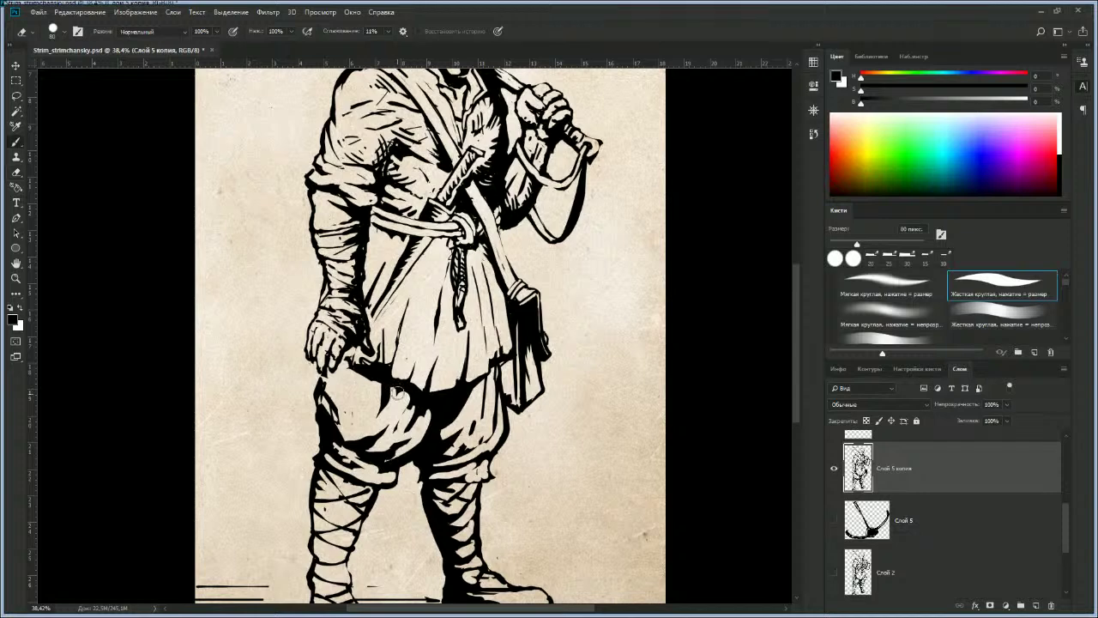
key(bracketleft)
key(bracketleft)
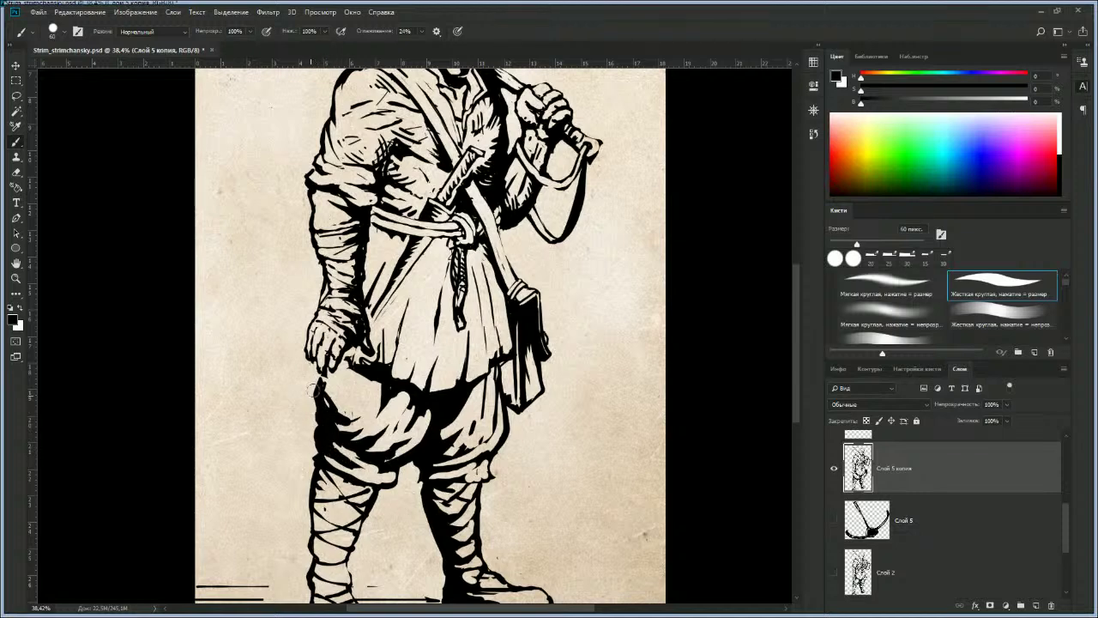
Step: Thin the thigh's outer outline and shadow below the lowered hand with an 80 px eraser
key(e)
key(bracketright)
key(bracketright)
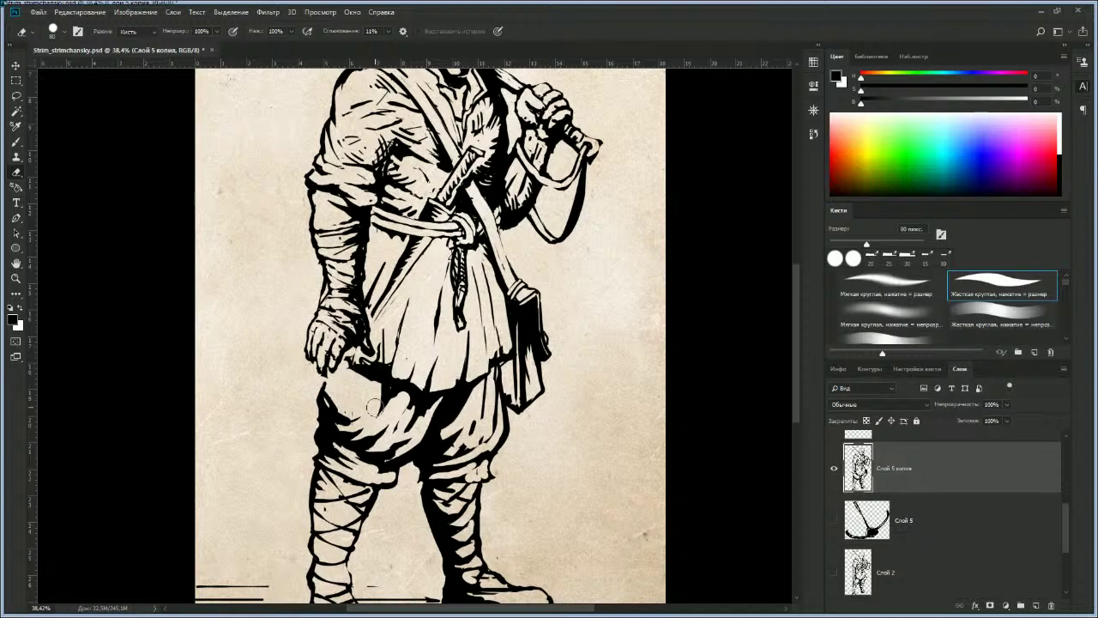
key(z)
mouse_move(382, 352)
mouse_down()
mouse_move(347, 352)
mouse_move(379, 336)
mouse_move(411, 341)
mouse_move(403, 361)
mouse_move(385, 340)
mouse_up()
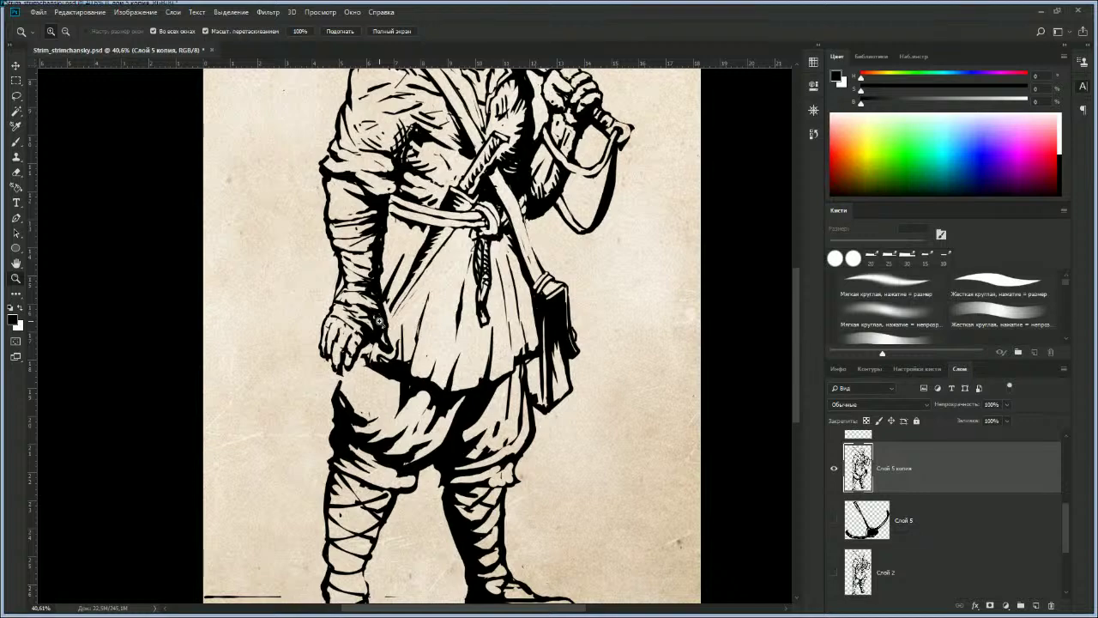
drag(390, 396, 355, 396)
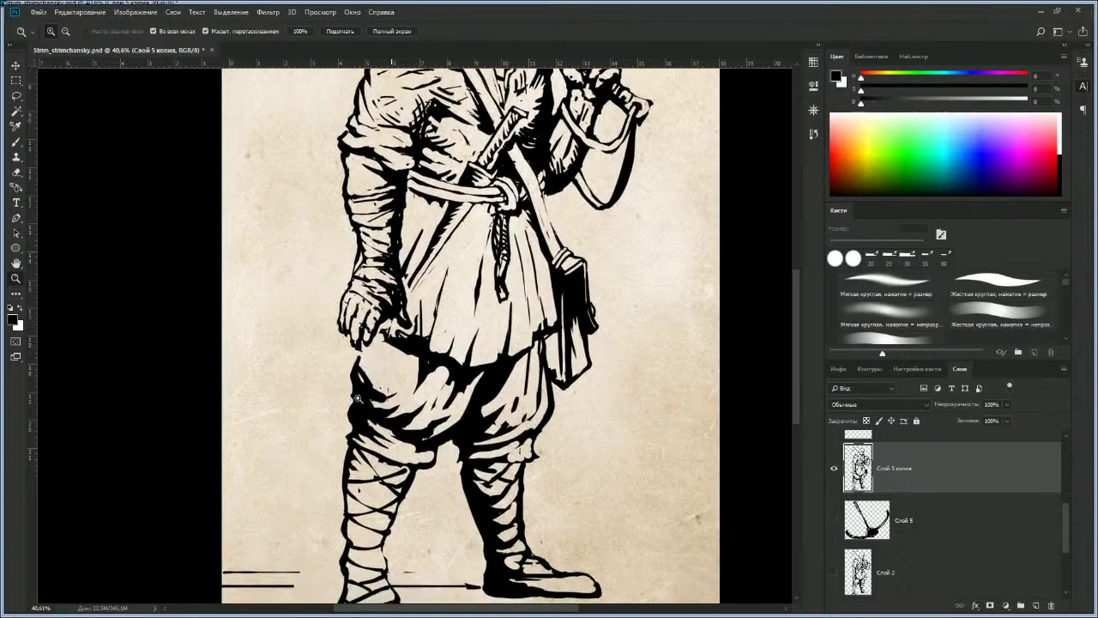
scroll(354, 397, up, 2)
key(e)
drag(356, 348, 341, 426)
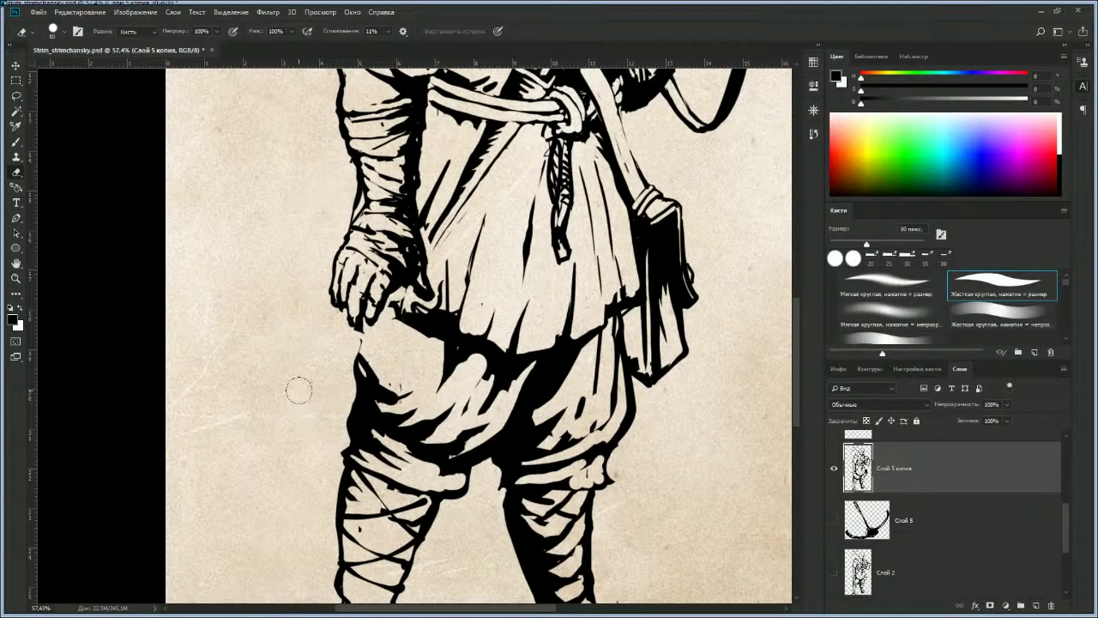
Step: Clear the remaining marks from the upper thigh between the hand and the tunic hem with a 125 px eraser
key(b)
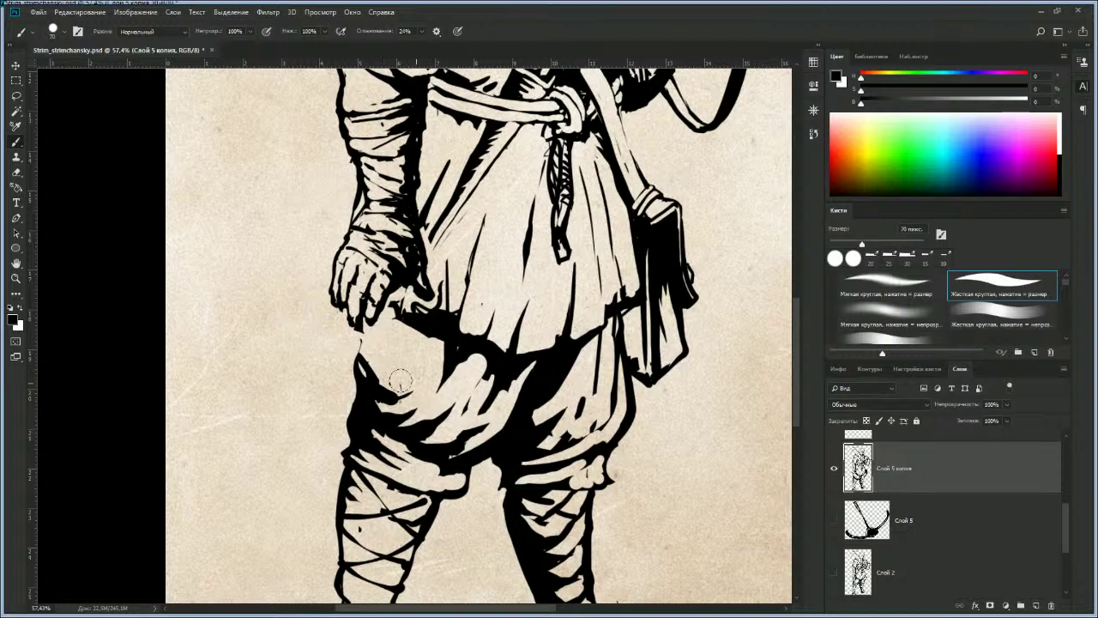
key(e)
key(bracketright)
key(bracketright)
key(bracketright)
key(bracketright)
mouse_move(367, 353)
mouse_down()
mouse_move(392, 399)
mouse_move(364, 355)
mouse_up()
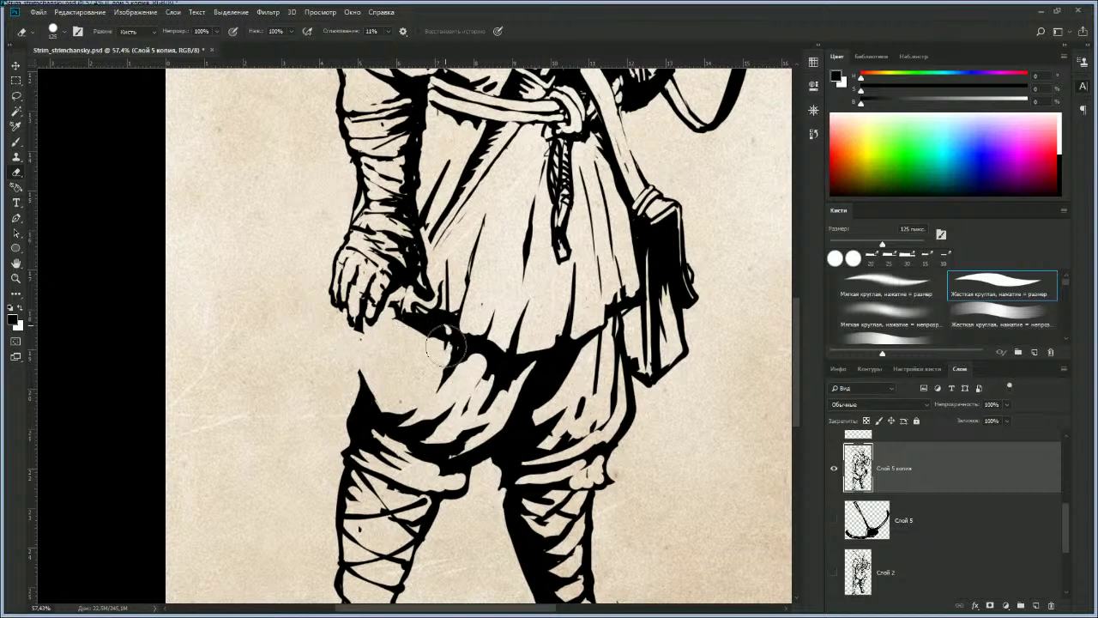
key(b)
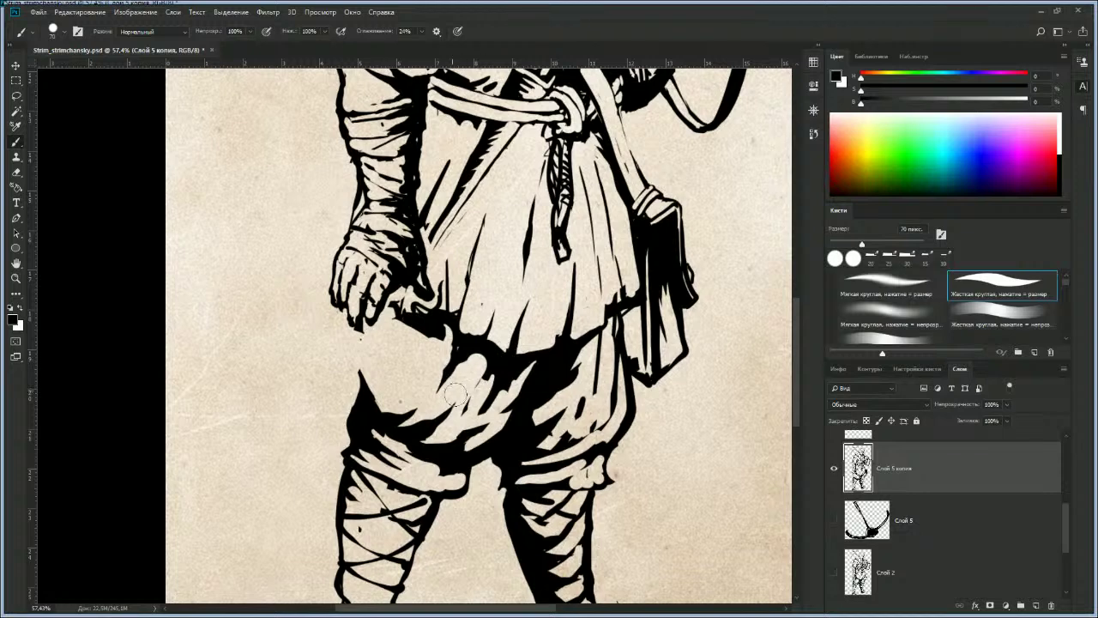
Step: Reshape the inner knee cuff with a 50 px eraser and a 70 px brush, and trim the outer shadow above the knee
key(e)
key(bracketleft)
key(bracketleft)
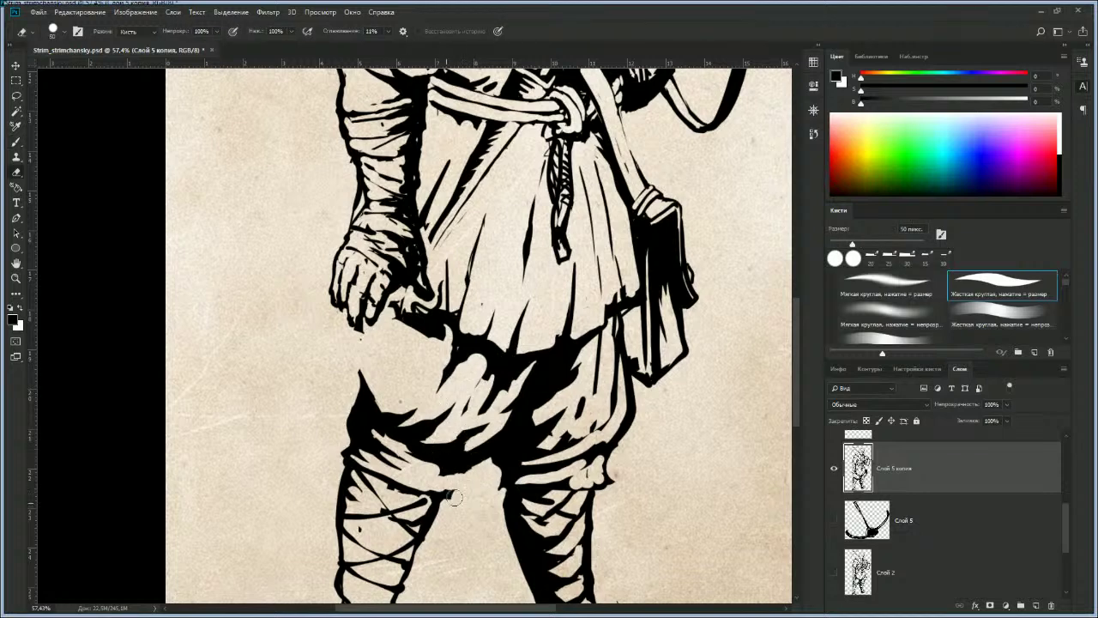
key(b)
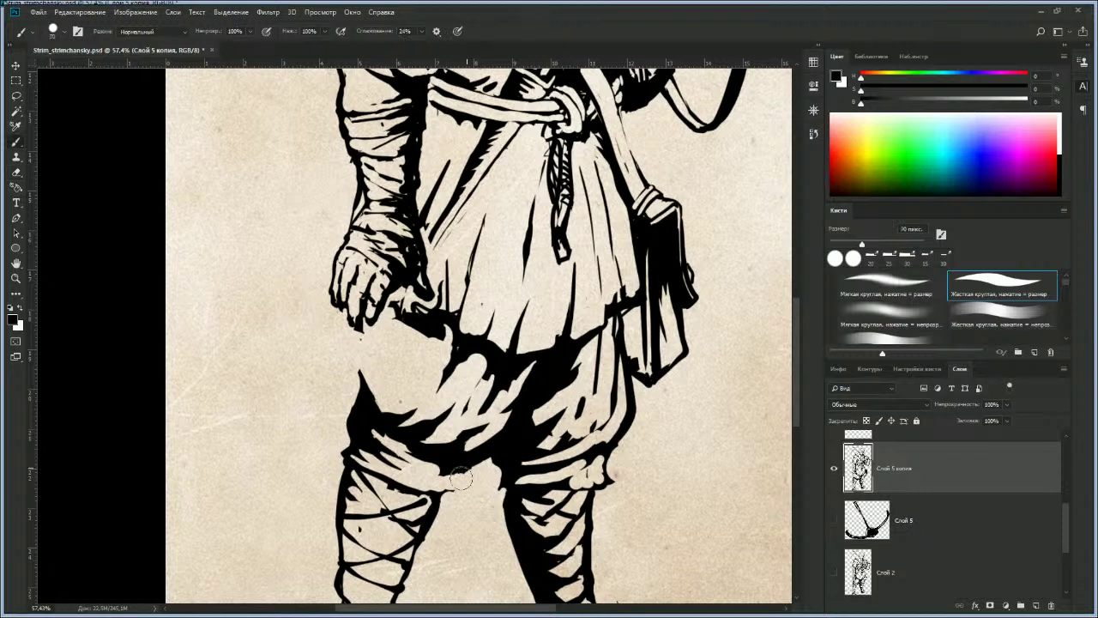
key(e)
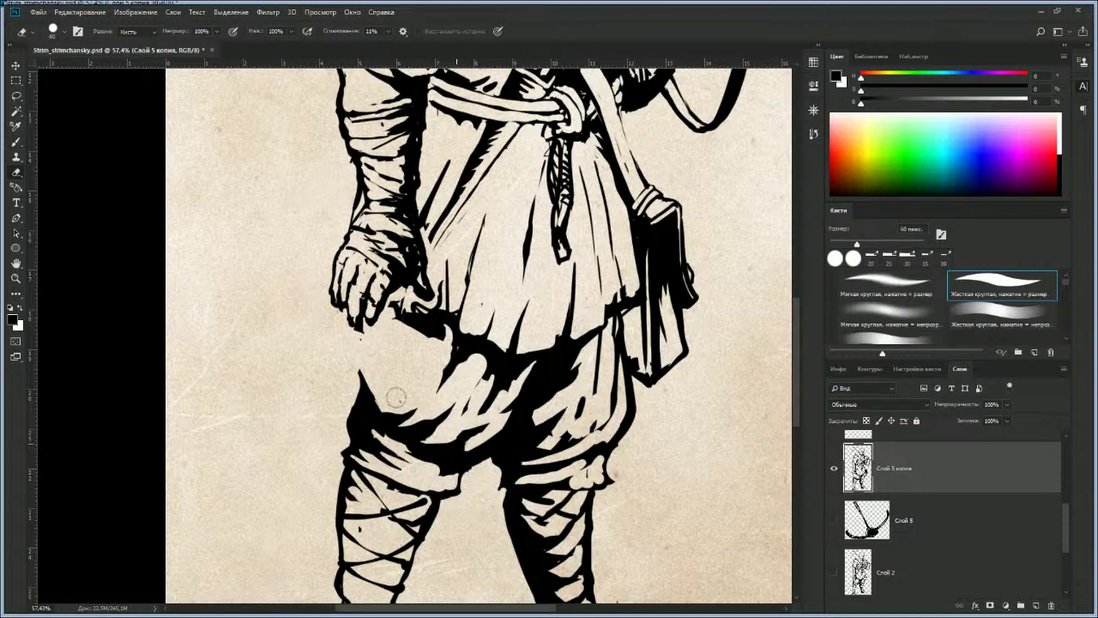
drag(348, 411, 346, 443)
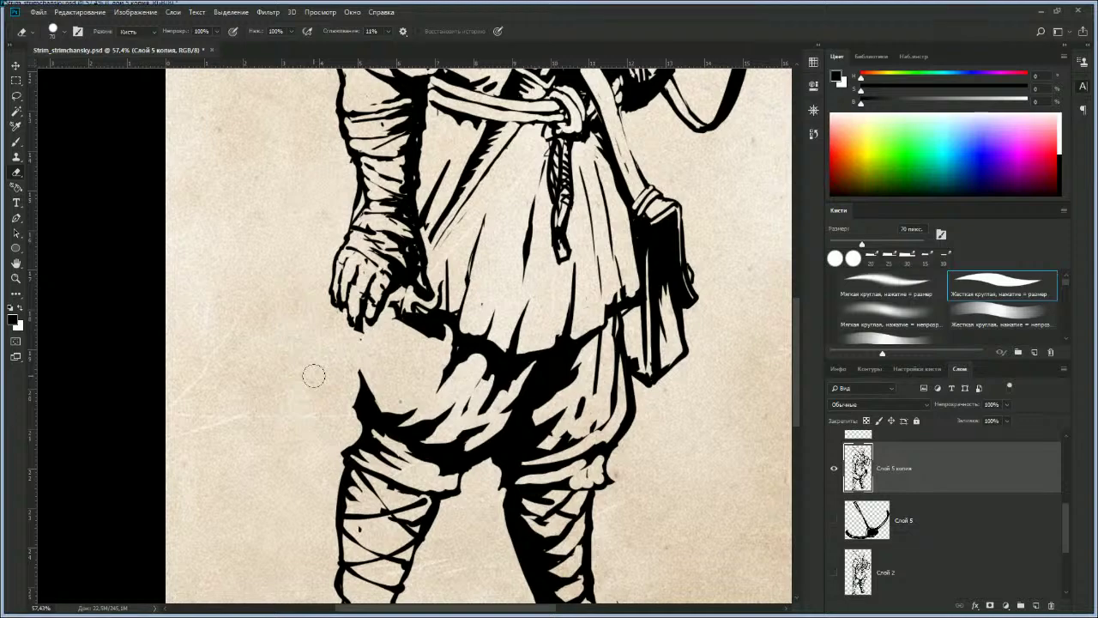
Step: Add a tapering fold to the thigh below the tunic hem with a 70 px brush and carve highlights into its shadows with a 70 px eraser
key(z)
mouse_move(402, 374)
mouse_down()
mouse_move(343, 373)
mouse_move(406, 404)
mouse_move(450, 405)
mouse_up()
scroll(407, 403, up, 4)
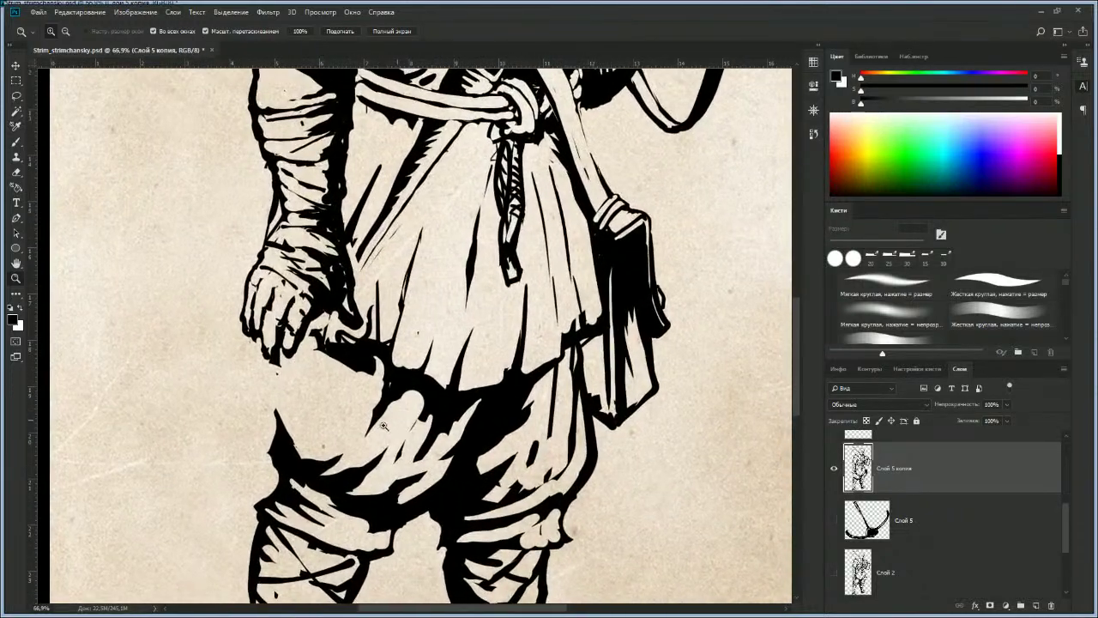
key(b)
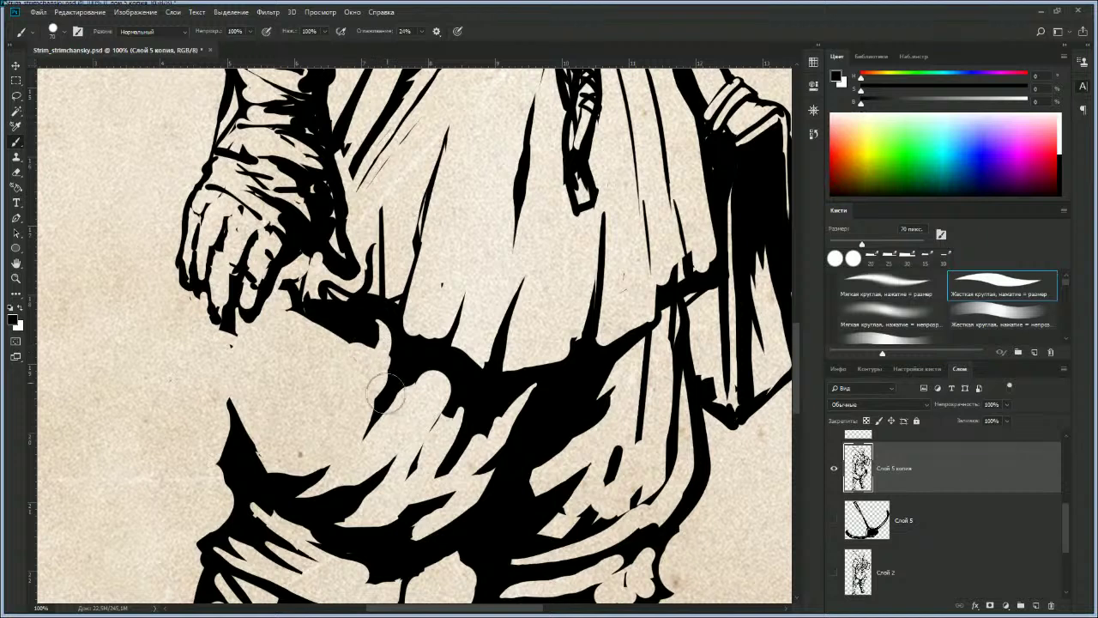
mouse_move(370, 435)
mouse_down()
mouse_move(415, 411)
mouse_move(333, 440)
mouse_move(389, 396)
mouse_up()
key(e)
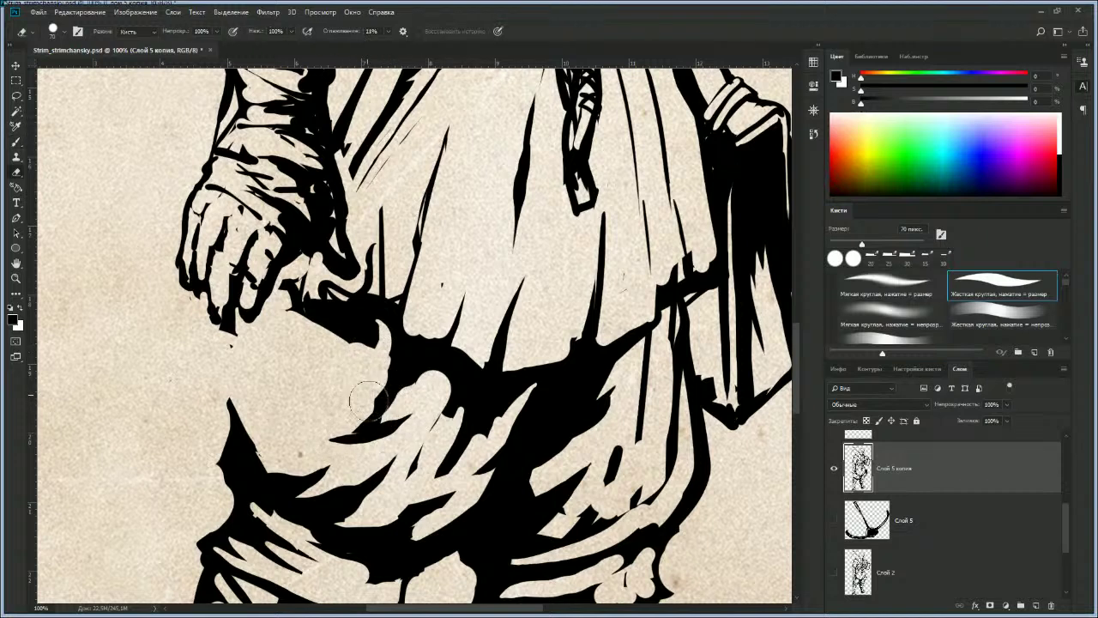
mouse_move(356, 412)
mouse_down()
mouse_move(406, 403)
mouse_move(340, 431)
mouse_move(395, 414)
mouse_move(368, 431)
mouse_move(420, 403)
mouse_move(312, 433)
mouse_move(329, 384)
mouse_move(356, 376)
mouse_move(407, 423)
mouse_move(443, 436)
mouse_move(431, 431)
mouse_move(410, 467)
mouse_move(440, 411)
mouse_move(524, 390)
mouse_move(423, 438)
mouse_move(485, 425)
mouse_move(535, 387)
mouse_move(466, 490)
mouse_up()
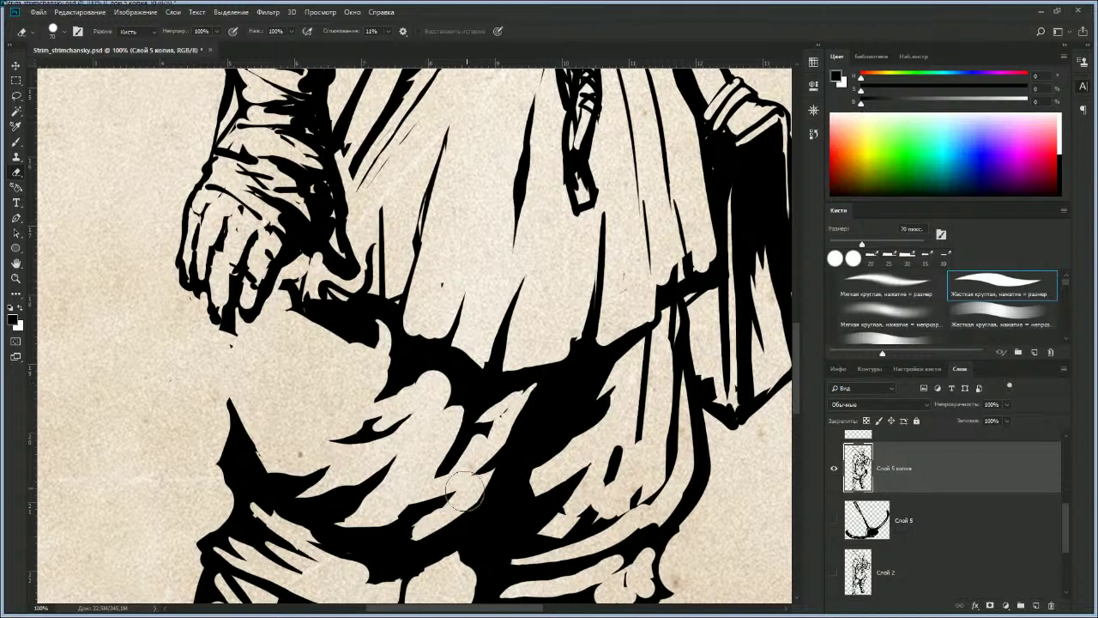
mouse_move(519, 405)
mouse_down()
mouse_move(457, 465)
mouse_move(377, 496)
mouse_move(373, 487)
mouse_move(377, 496)
mouse_move(298, 532)
mouse_move(356, 539)
mouse_move(386, 527)
mouse_move(371, 525)
mouse_move(430, 525)
mouse_up()
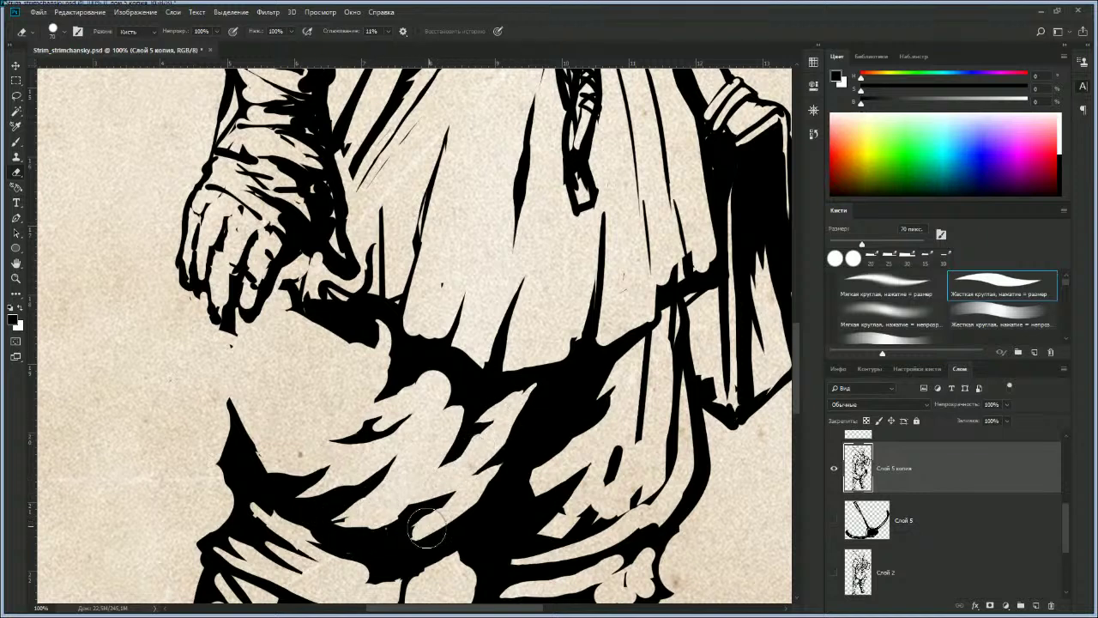
Step: Trim the shadow under the tunic hem and add a tapering fold across the upper thigh with a 70 px brush
mouse_move(412, 401)
mouse_down()
mouse_move(388, 356)
mouse_move(368, 374)
mouse_move(433, 358)
mouse_move(380, 321)
mouse_up()
key(b)
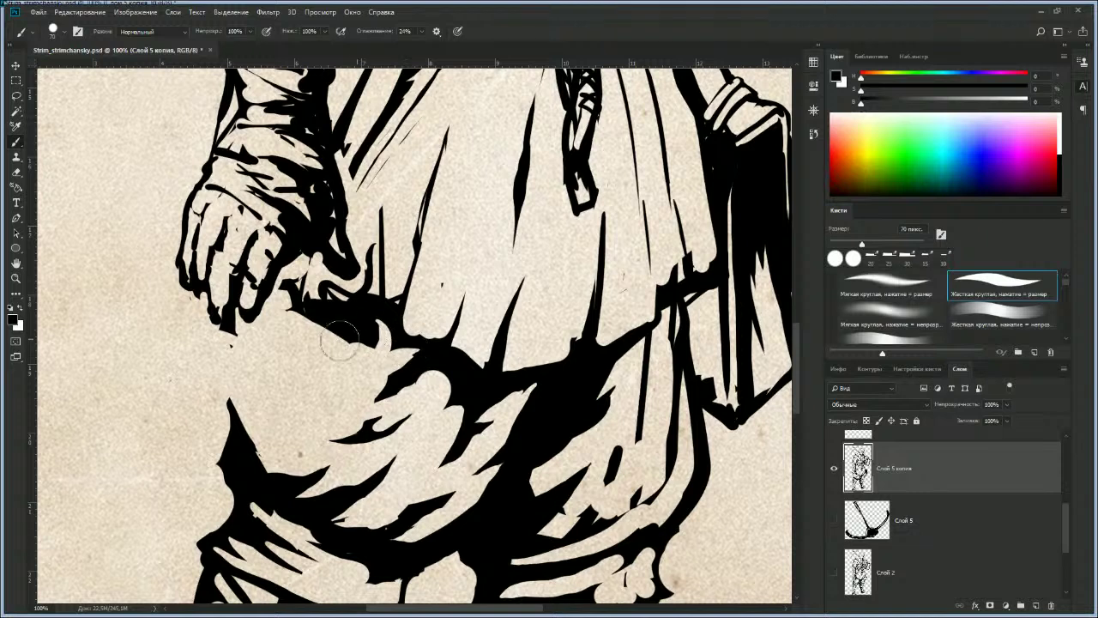
drag(280, 407, 366, 360)
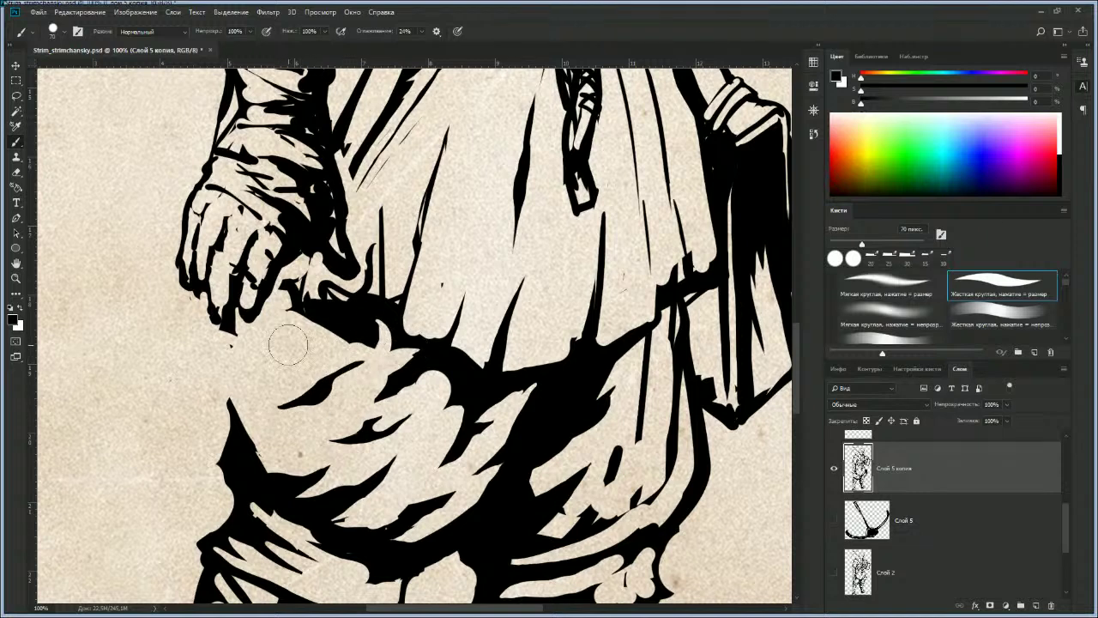
Step: Redraw the thigh's outer outline from the hand down to the knee and erase the old edge and stray marks outside it
mouse_move(299, 317)
mouse_down()
mouse_move(254, 431)
mouse_move(226, 456)
mouse_move(235, 480)
mouse_move(239, 435)
mouse_move(290, 314)
mouse_move(295, 259)
mouse_move(280, 281)
mouse_move(300, 311)
mouse_move(298, 256)
mouse_move(292, 313)
mouse_up()
key(e)
mouse_move(257, 377)
mouse_down()
mouse_move(219, 436)
mouse_move(228, 490)
mouse_move(213, 514)
mouse_up()
drag(253, 447, 291, 467)
mouse_move(292, 369)
mouse_down()
mouse_move(318, 334)
mouse_move(360, 347)
mouse_move(420, 395)
mouse_move(455, 399)
mouse_up()
Step: Thicken the tunic fold nearest the lowered hand with a 70 px brush and trim its edge down to the hem with the eraser
key(b)
mouse_move(419, 231)
mouse_down()
mouse_move(436, 154)
mouse_move(395, 296)
mouse_up()
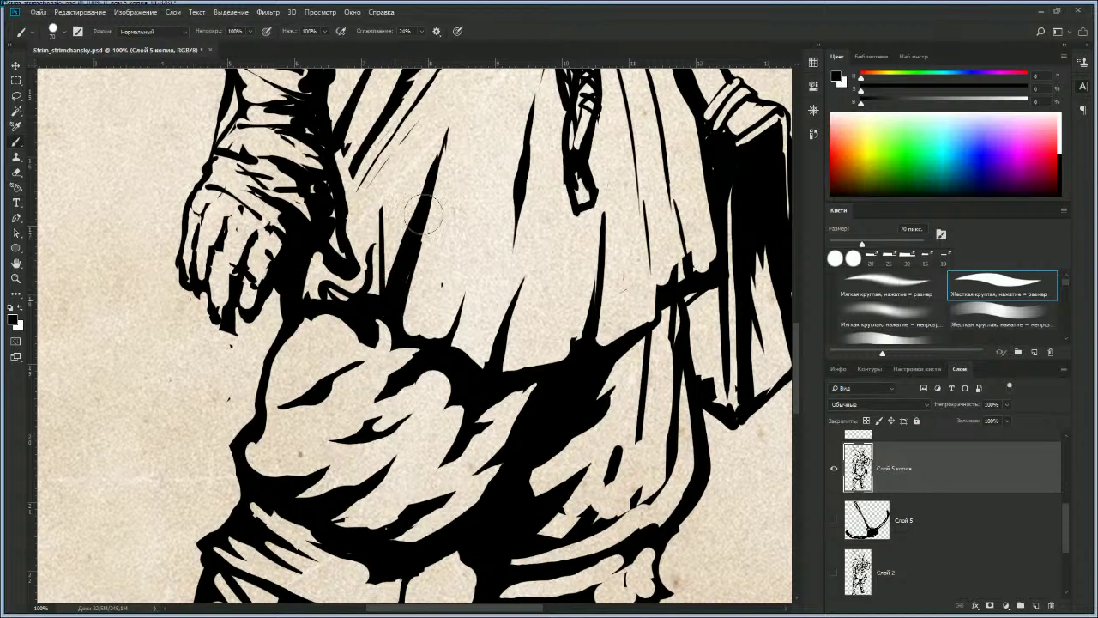
key(e)
mouse_move(444, 169)
mouse_down()
mouse_move(398, 314)
mouse_move(439, 340)
mouse_move(394, 322)
mouse_move(448, 355)
mouse_up()
Step: Redraw the hem line between the hand and the tunic fold and erase the thin vertical lines above it
key(b)
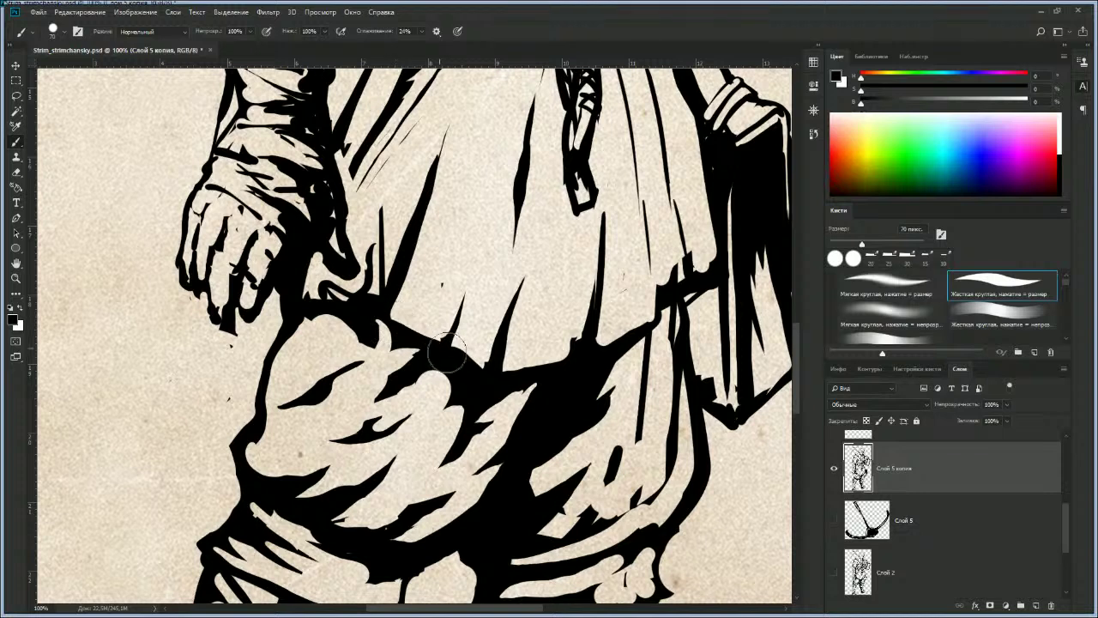
mouse_move(383, 302)
mouse_down()
mouse_move(345, 324)
mouse_move(360, 306)
mouse_move(325, 293)
mouse_move(299, 302)
mouse_move(336, 299)
mouse_up()
key(e)
mouse_move(384, 200)
mouse_down()
mouse_move(367, 289)
mouse_move(320, 274)
mouse_move(378, 283)
mouse_up()
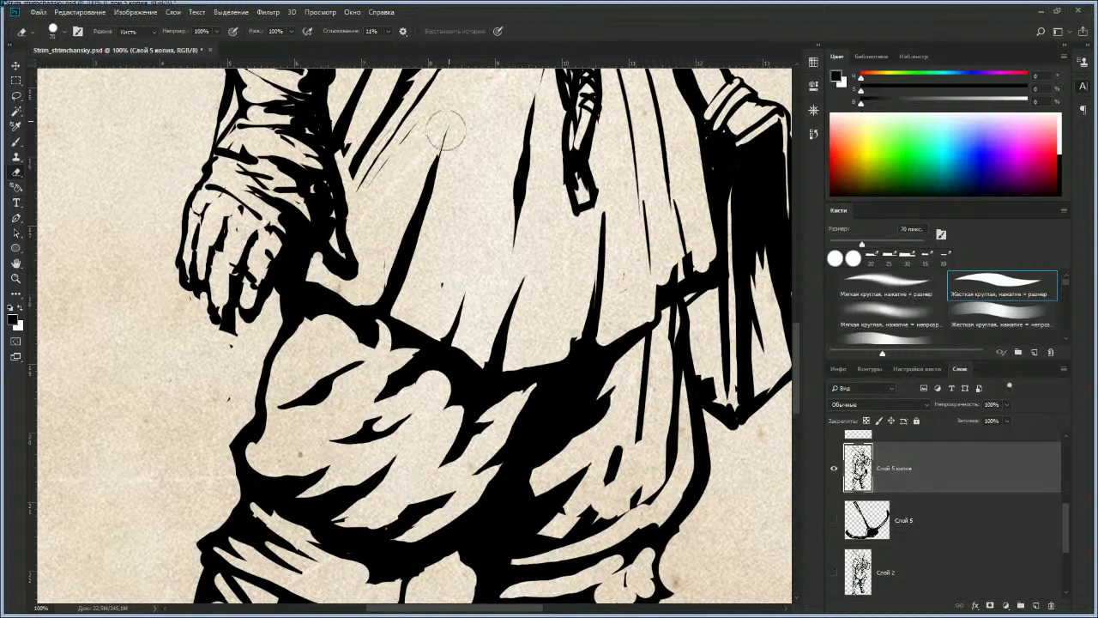
Step: Erase the stray marks along the belt's lower edge beside the forearm with a 45 px eraser
key(z)
mouse_move(424, 315)
mouse_down()
mouse_move(396, 321)
mouse_move(410, 324)
mouse_move(421, 365)
mouse_move(430, 360)
mouse_move(388, 374)
mouse_move(405, 380)
mouse_up()
scroll(425, 379, up, 2)
key(e)
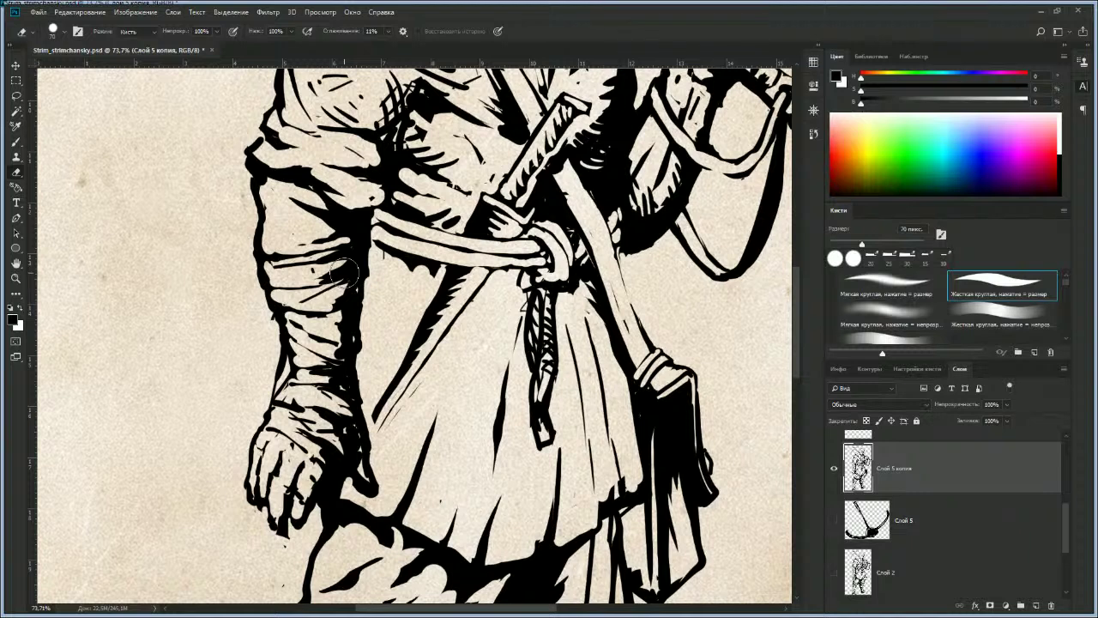
key(bracketleft)
key(bracketleft)
key(bracketleft)
drag(386, 254, 434, 272)
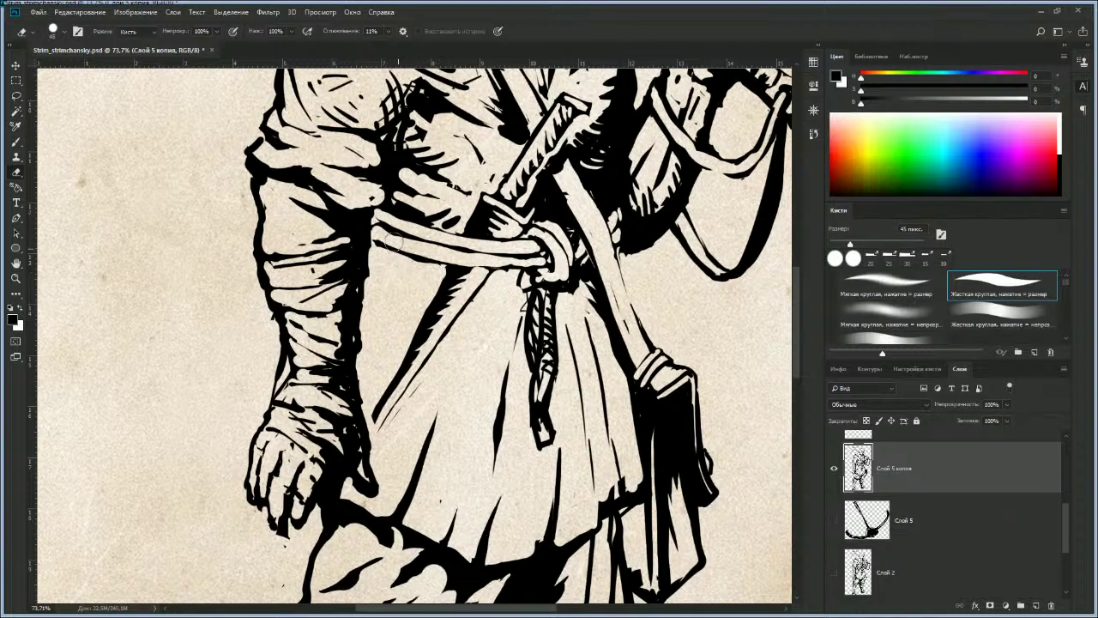
Step: Add shadow strokes beneath the belt beside the forearm and darken the belt's end with a 35 px brush
key(b)
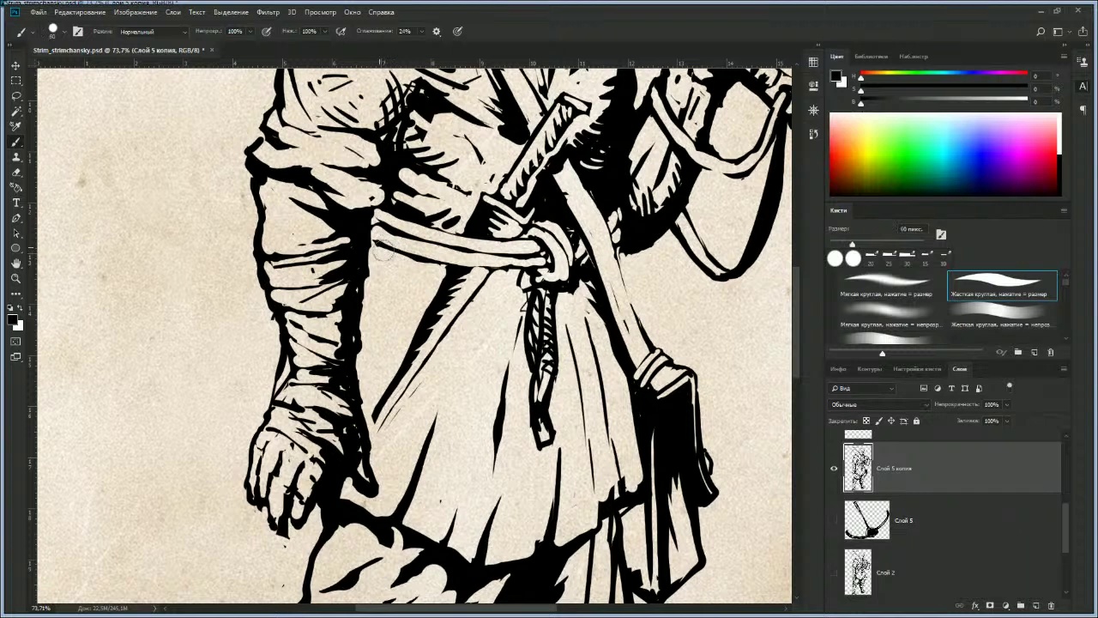
mouse_move(409, 258)
mouse_down()
mouse_move(430, 266)
mouse_move(405, 282)
mouse_up()
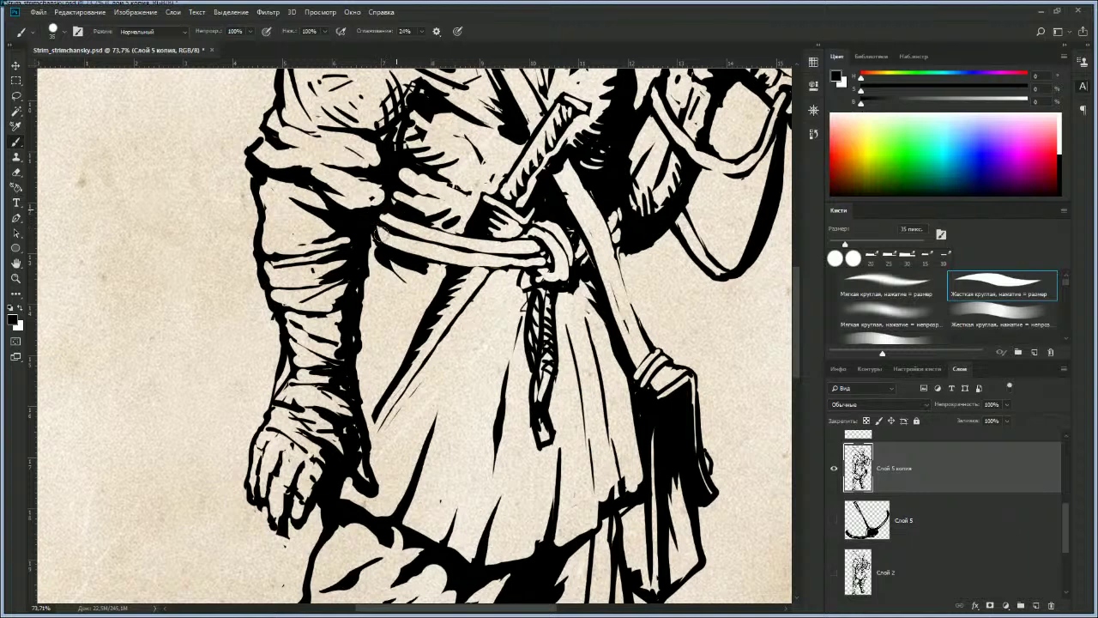
drag(377, 225, 381, 219)
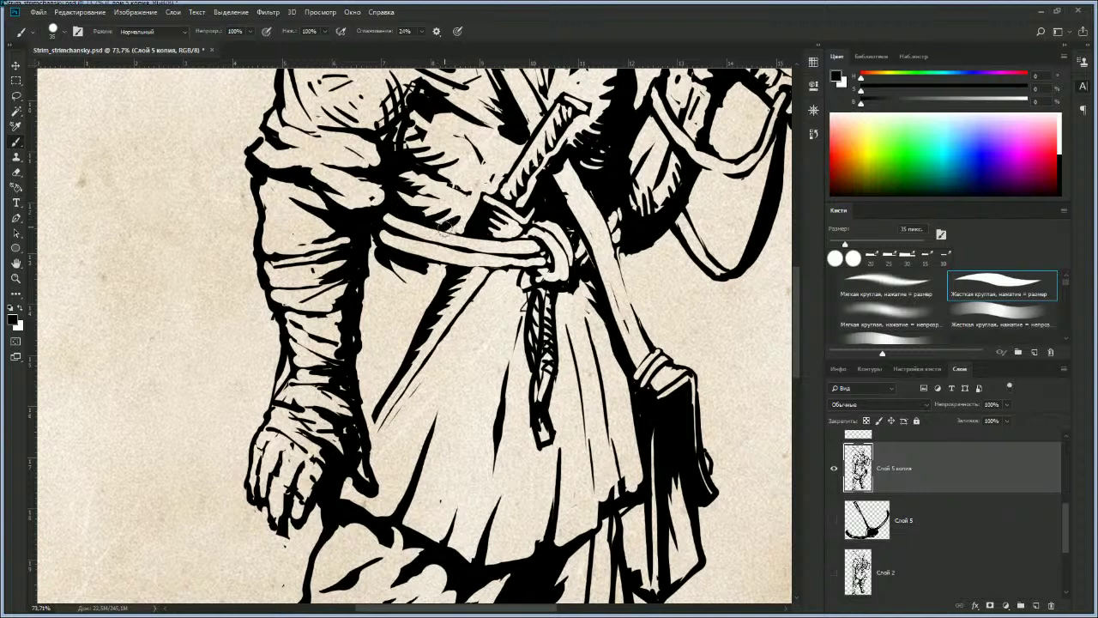
Step: Clean up the shirt folds between the belt and the knife handle, enlarging the eraser to 35 px for the marks higher up
key(e)
key(bracketleft)
key(bracketleft)
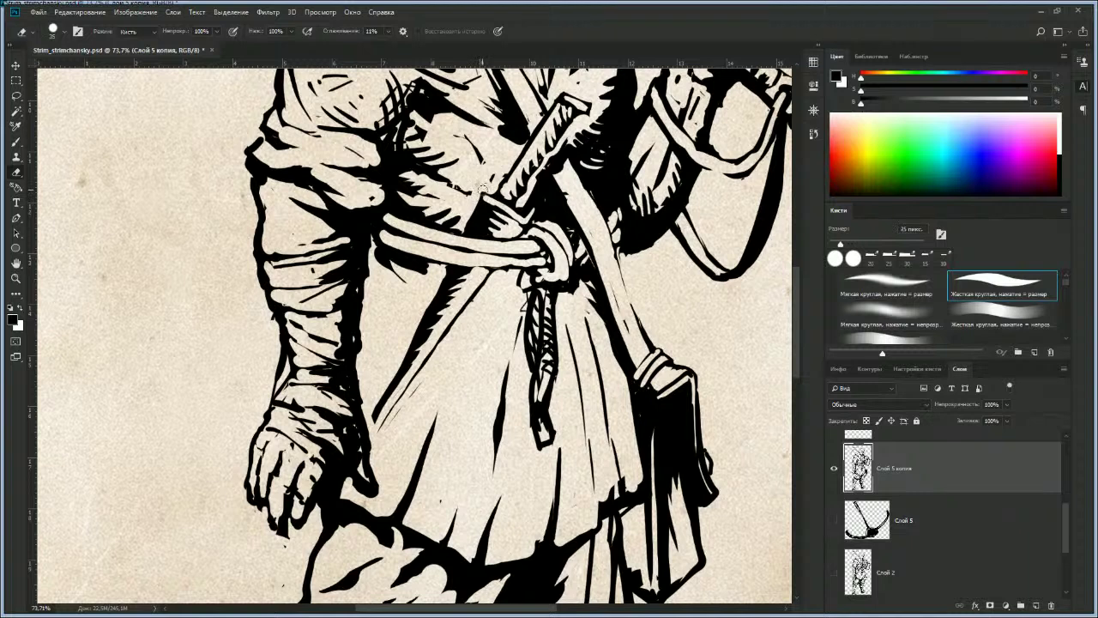
drag(476, 200, 466, 224)
drag(550, 105, 499, 177)
key(bracketright)
key(bracketright)
key(bracketright)
mouse_move(484, 126)
mouse_down()
mouse_move(429, 100)
mouse_move(479, 127)
mouse_move(430, 105)
mouse_move(450, 124)
mouse_move(419, 102)
mouse_move(476, 159)
mouse_move(468, 126)
mouse_move(491, 176)
mouse_move(459, 139)
mouse_up()
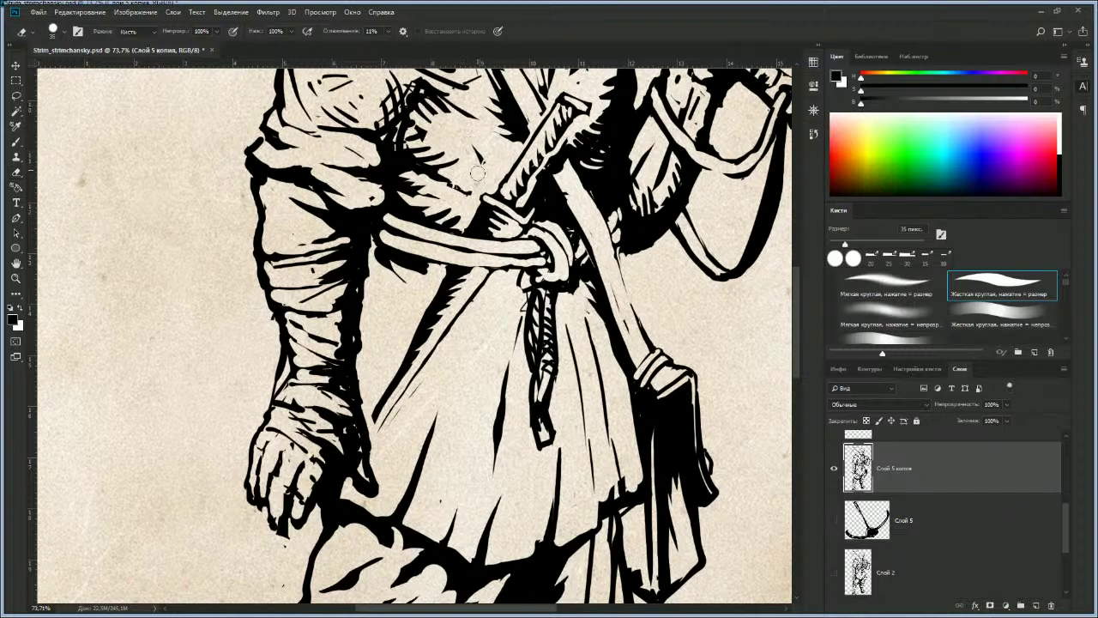
Step: Refine the hatching along the belt with a 35 px brush and erase the stray marks beneath the belt knot
key(b)
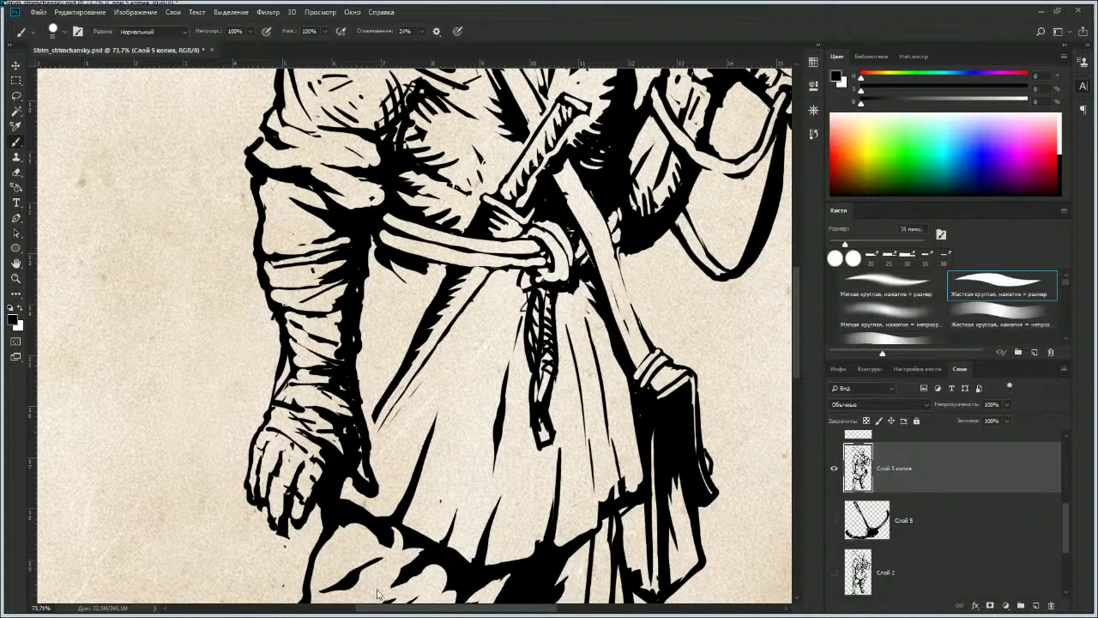
key(e)
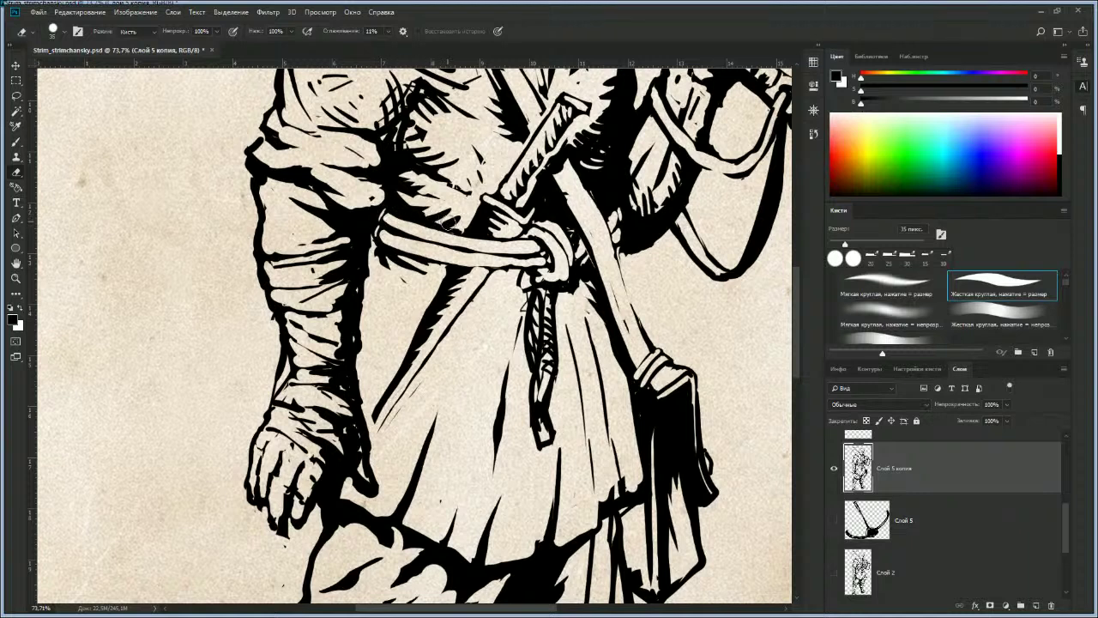
key(b)
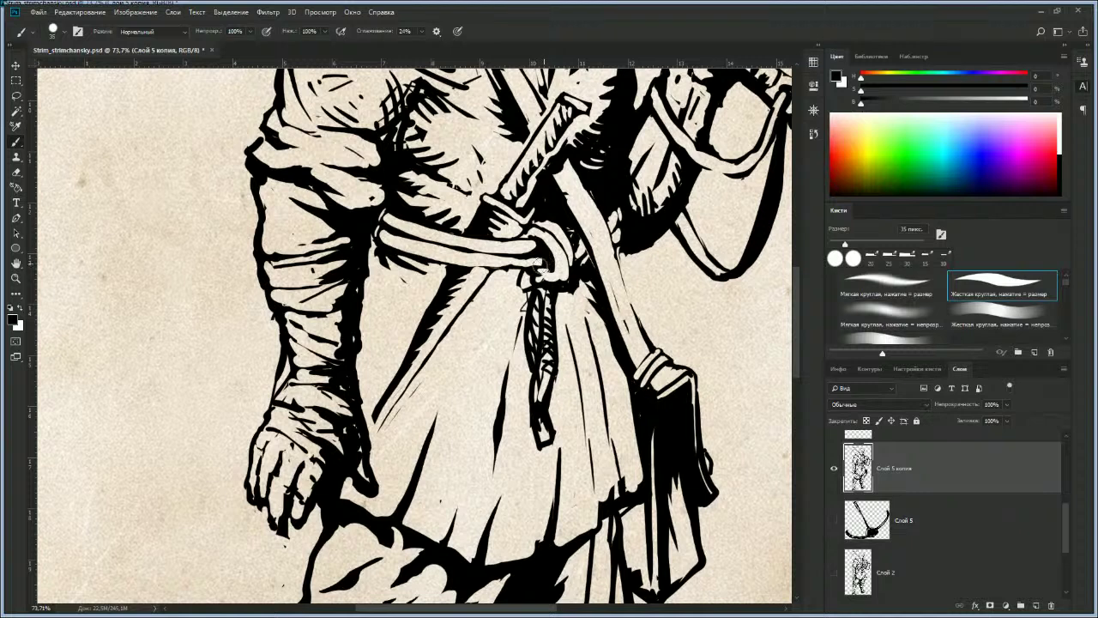
key(e)
drag(520, 287, 522, 300)
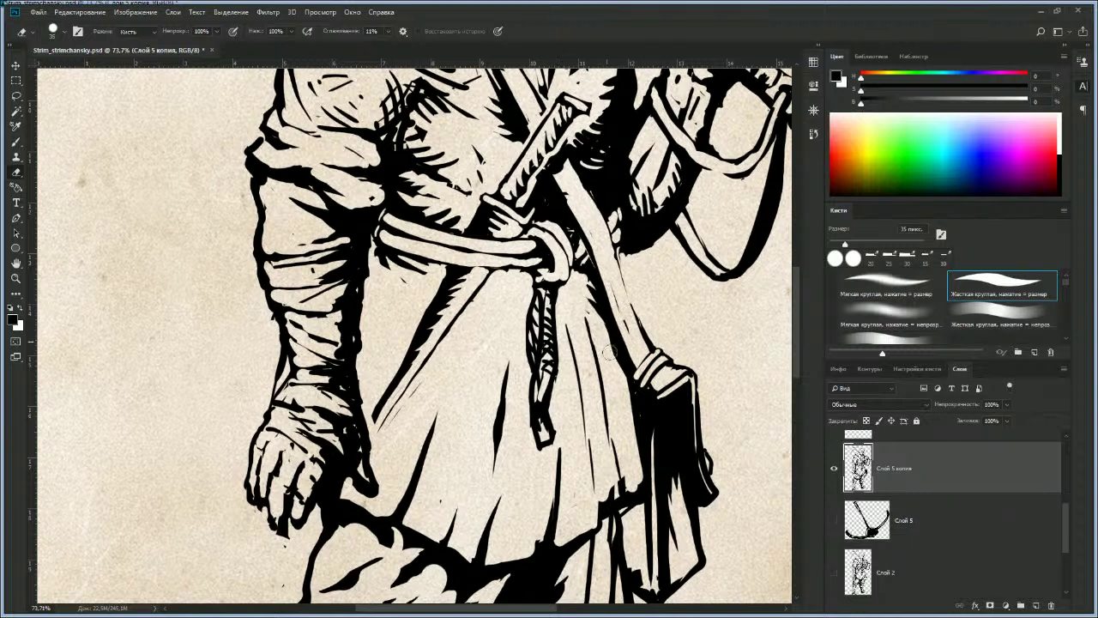
Step: Ink long, thick folds down the tunic from the shoulder strap to the hem beside the bag, trimming their edges with the eraser
key(b)
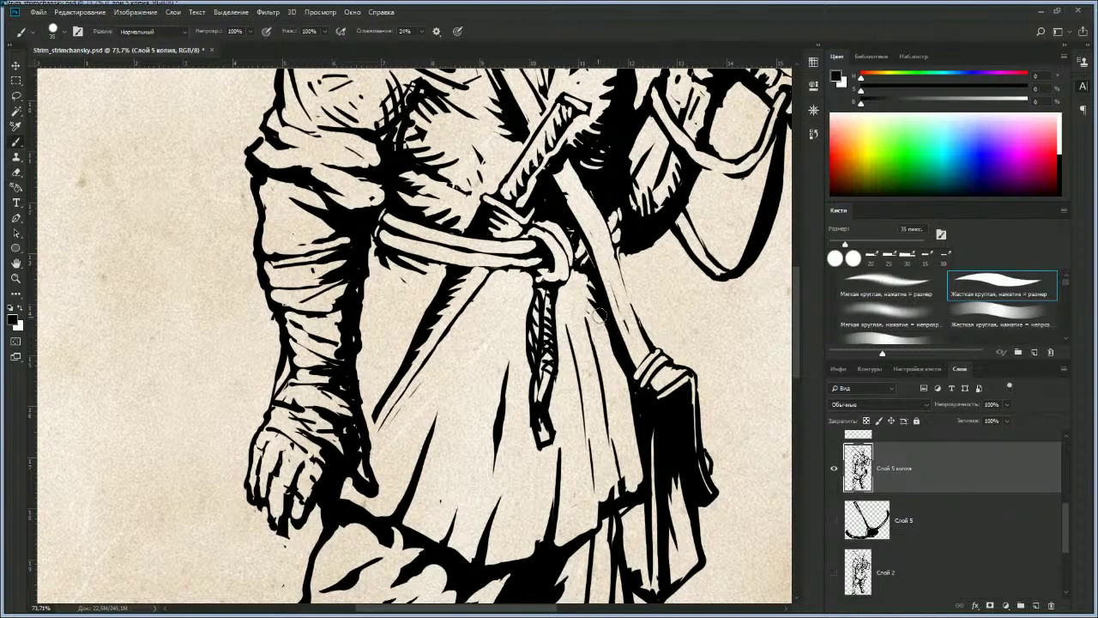
drag(598, 311, 611, 493)
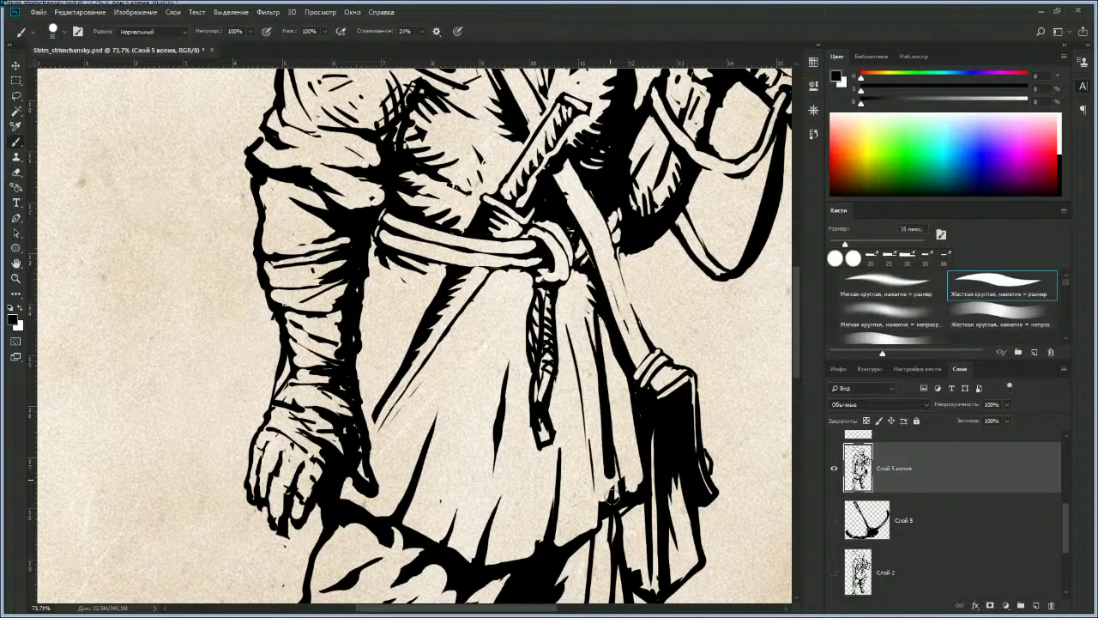
key(bracketright)
key(e)
drag(605, 321, 624, 360)
key(b)
key(bracketright)
drag(599, 308, 623, 470)
mouse_move(613, 366)
mouse_down()
mouse_move(639, 553)
mouse_move(632, 474)
mouse_move(631, 532)
mouse_move(649, 591)
mouse_move(646, 573)
mouse_up()
drag(615, 379, 627, 508)
mouse_move(626, 392)
mouse_down()
mouse_move(607, 351)
mouse_move(622, 348)
mouse_move(614, 359)
mouse_move(598, 307)
mouse_move(611, 375)
mouse_move(515, 378)
mouse_up()
Step: Strengthen the tunic fold below the hanging cord near the hem with a 35 px brush
key(z)
drag(626, 372, 584, 368)
key(e)
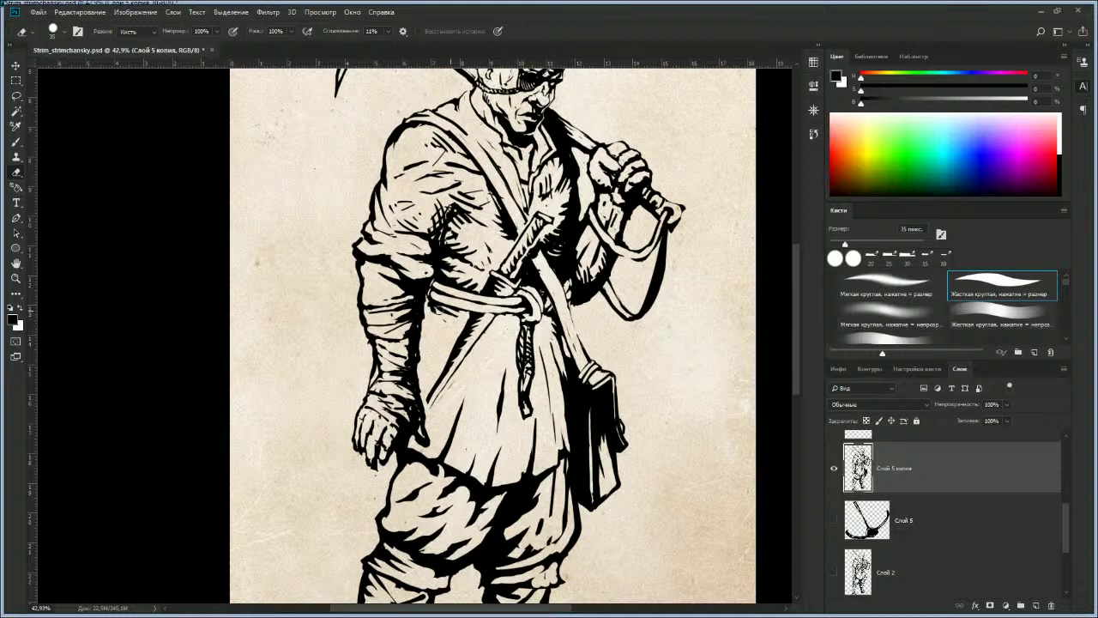
key(b)
key(bracketleft)
key(bracketleft)
key(bracketleft)
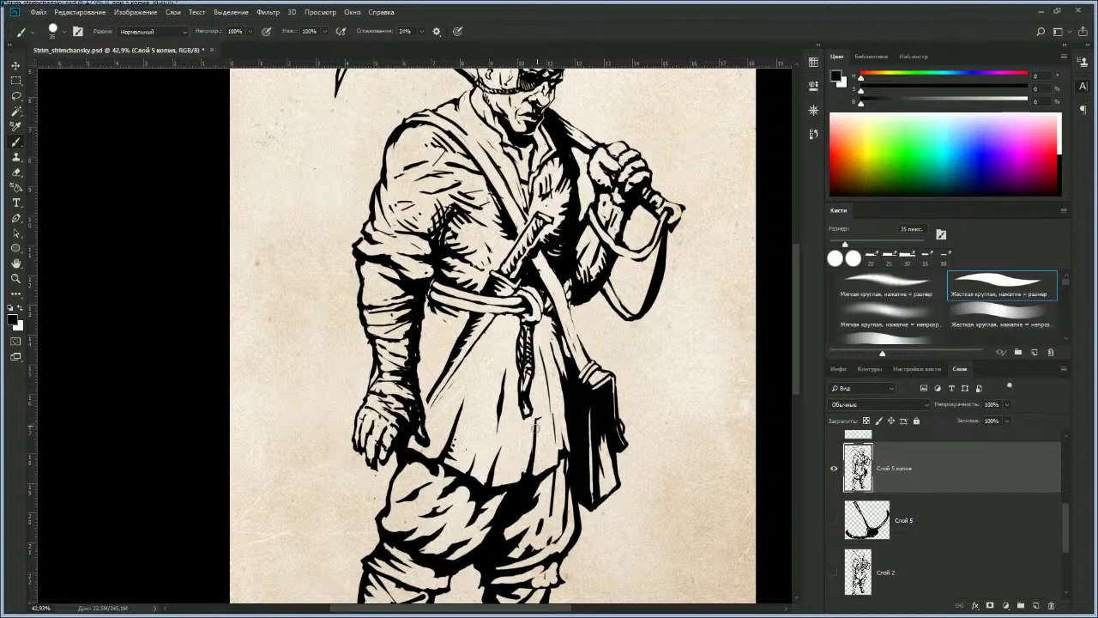
Step: Refine the folds and outer edge of the rolled sleeve above the lowered forearm with a 40 px brush and the eraser
key(bracketright)
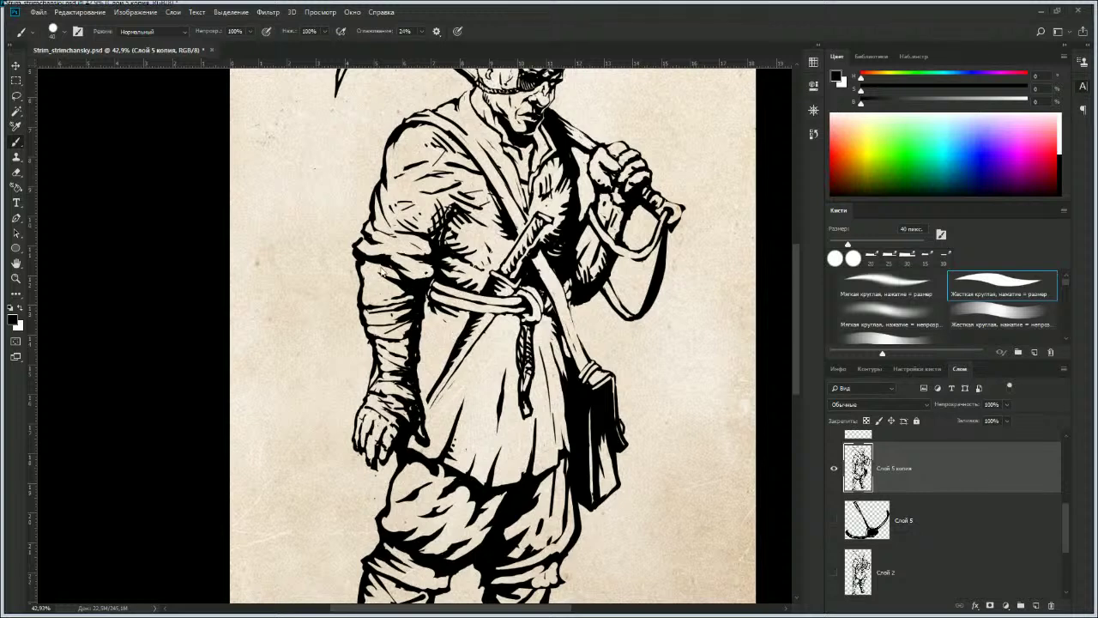
key(e)
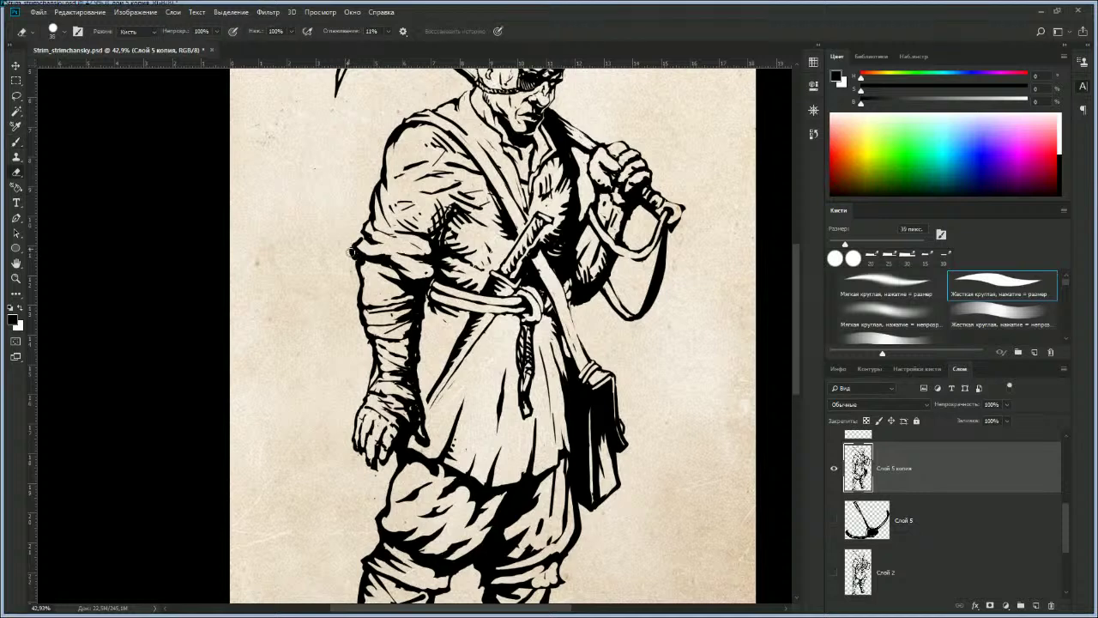
key(b)
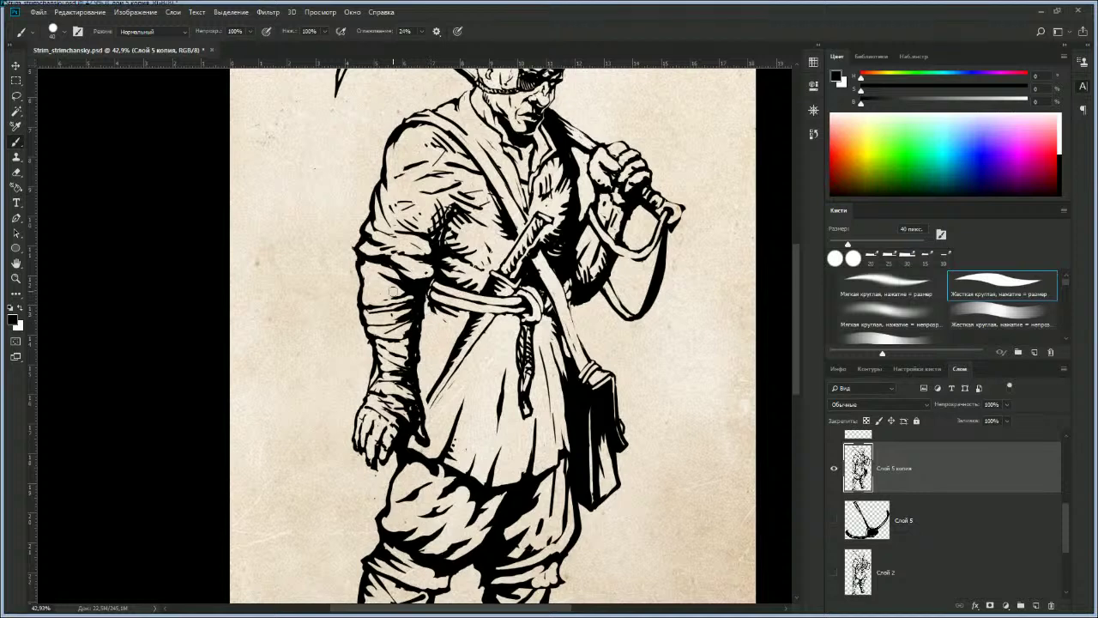
key(bracketleft)
drag(374, 206, 383, 213)
Step: Rework the upper forearm's outer outline and wrap lines below the rolled sleeve with a 35 px eraser and a 30 px brush
key(e)
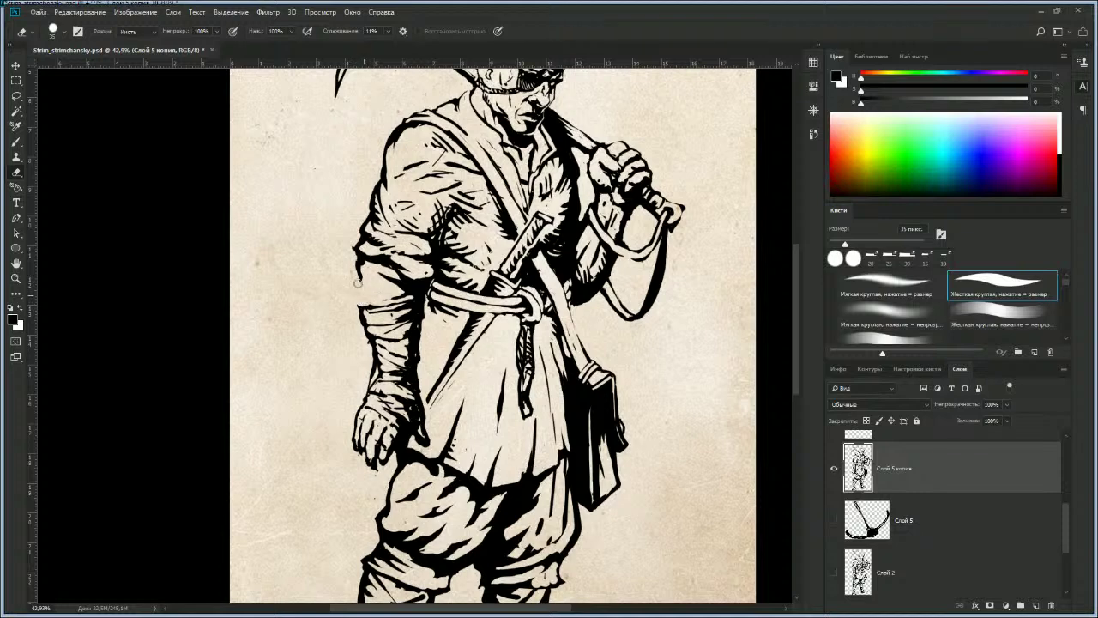
key(b)
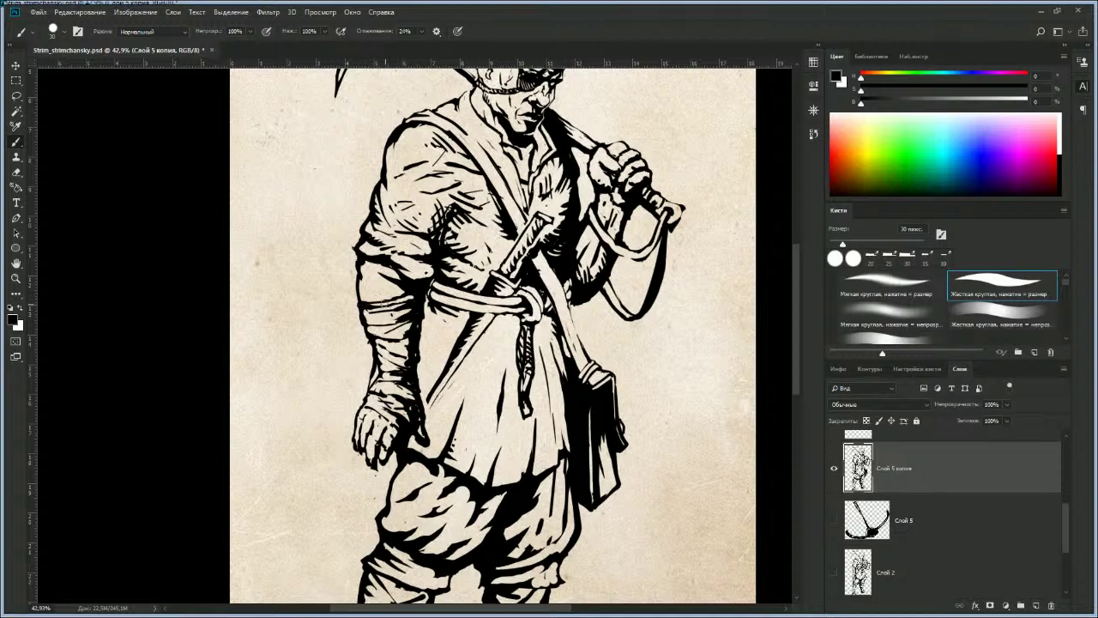
key(e)
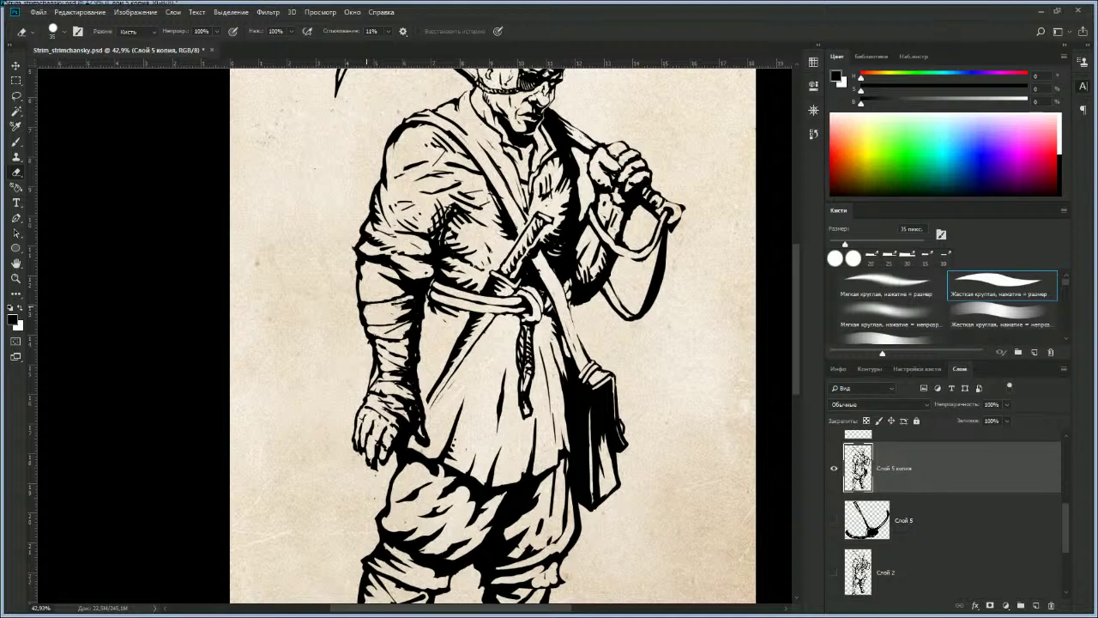
key(b)
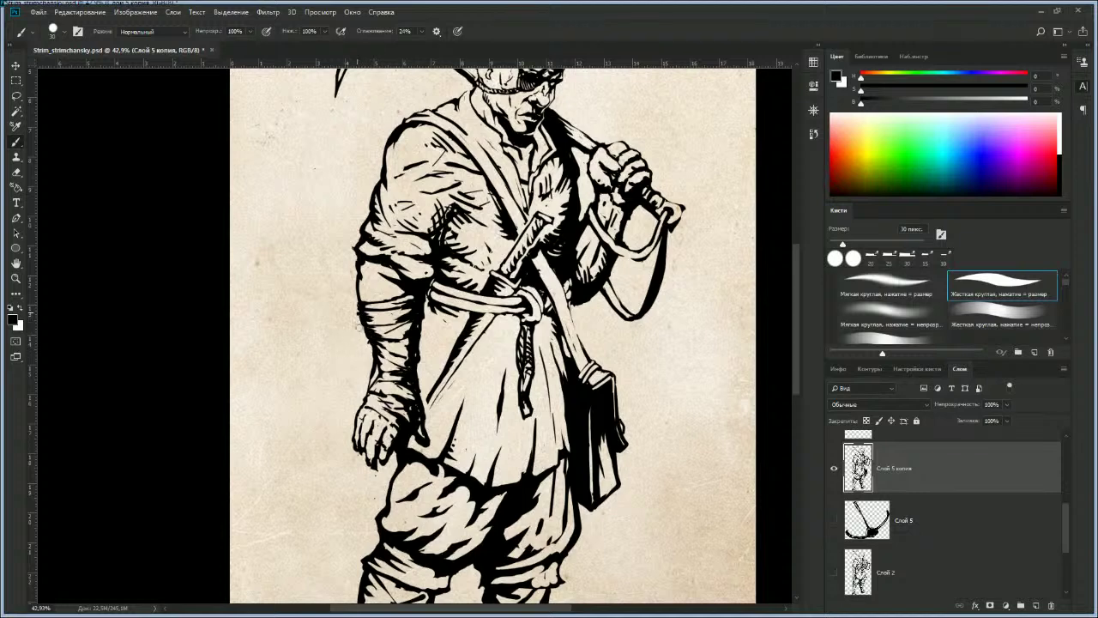
key(e)
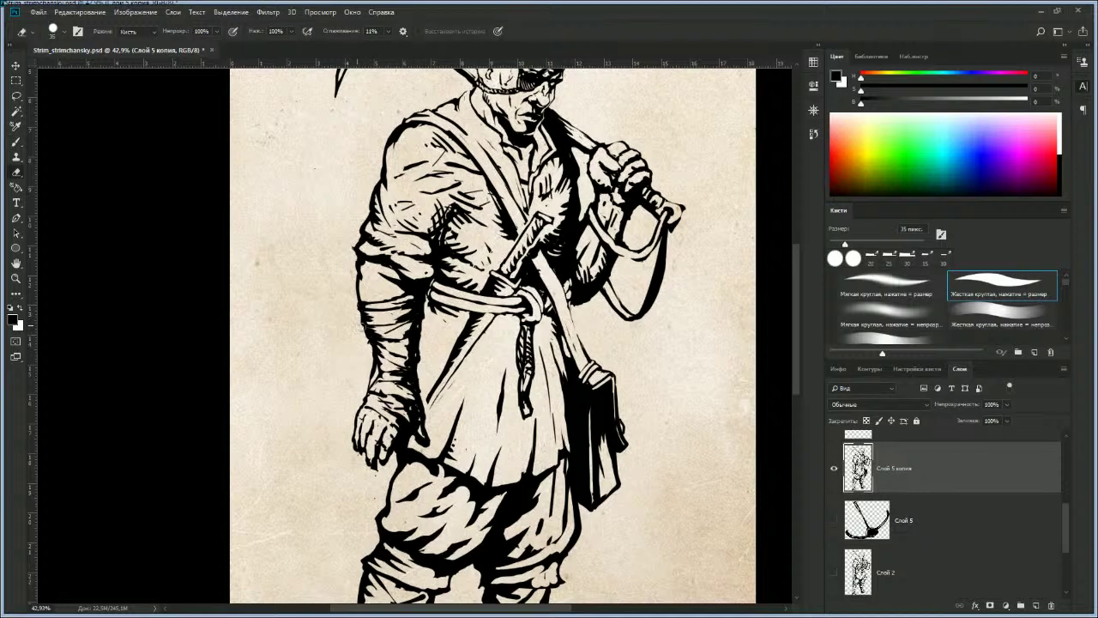
key(b)
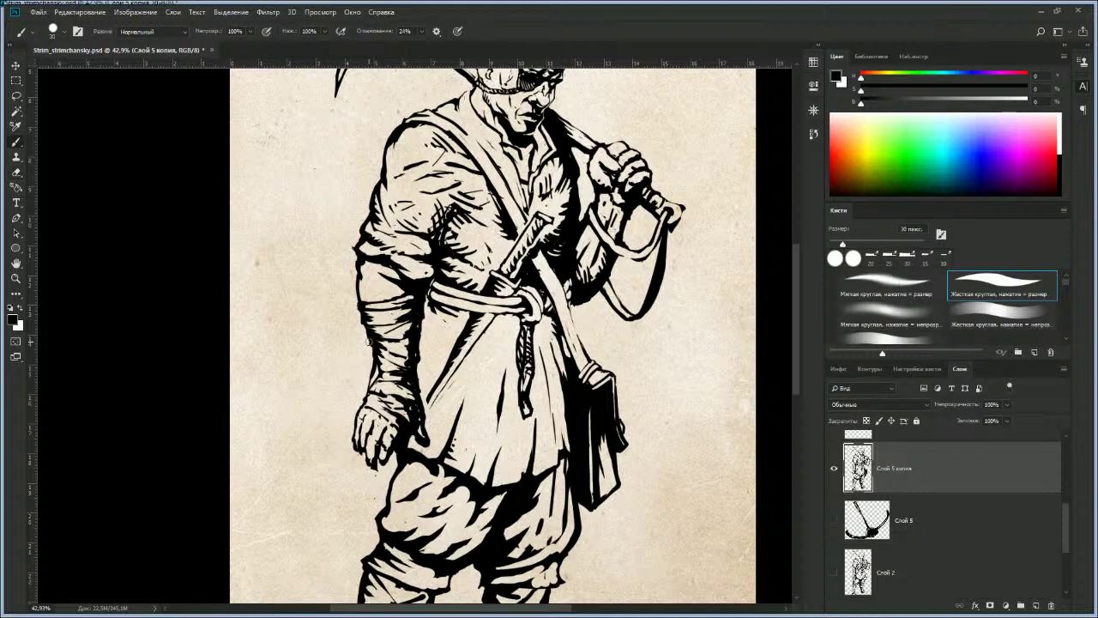
Step: Refine the mid-forearm wraps and extend their inner-side shadows with a 25 px brush, trimming excess ink with the eraser
key(bracketleft)
key(e)
key(bracketright)
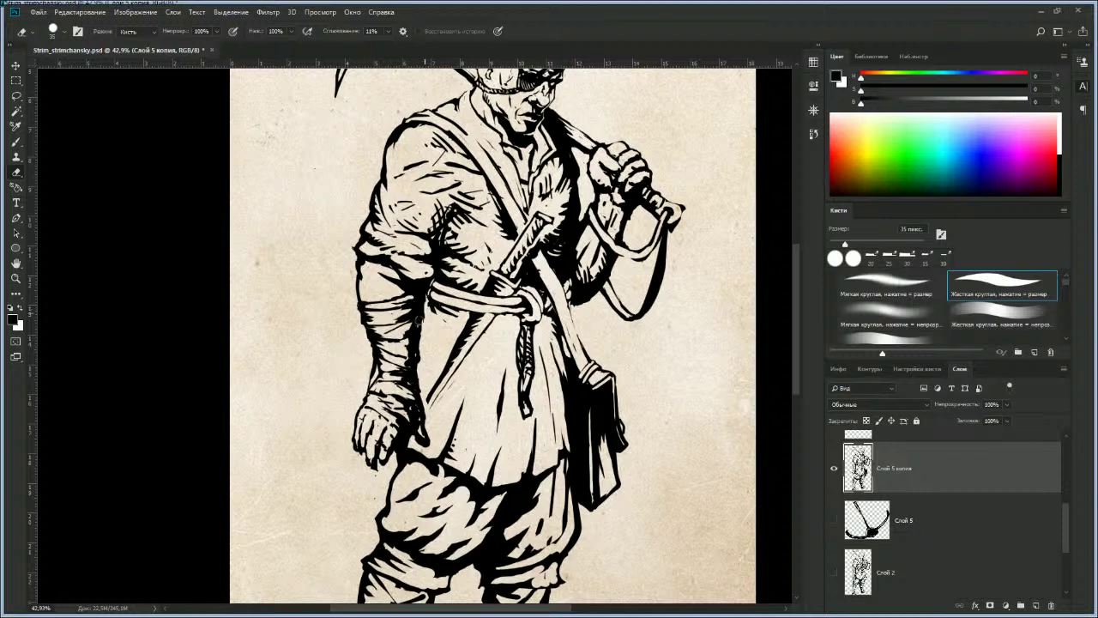
key(b)
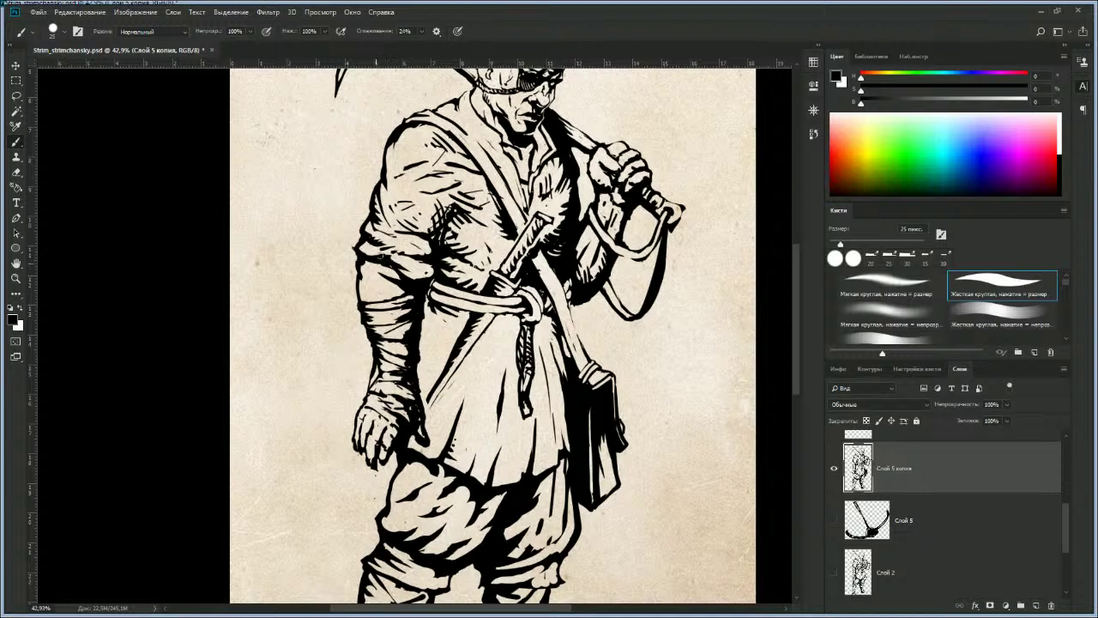
drag(373, 334, 393, 331)
key(e)
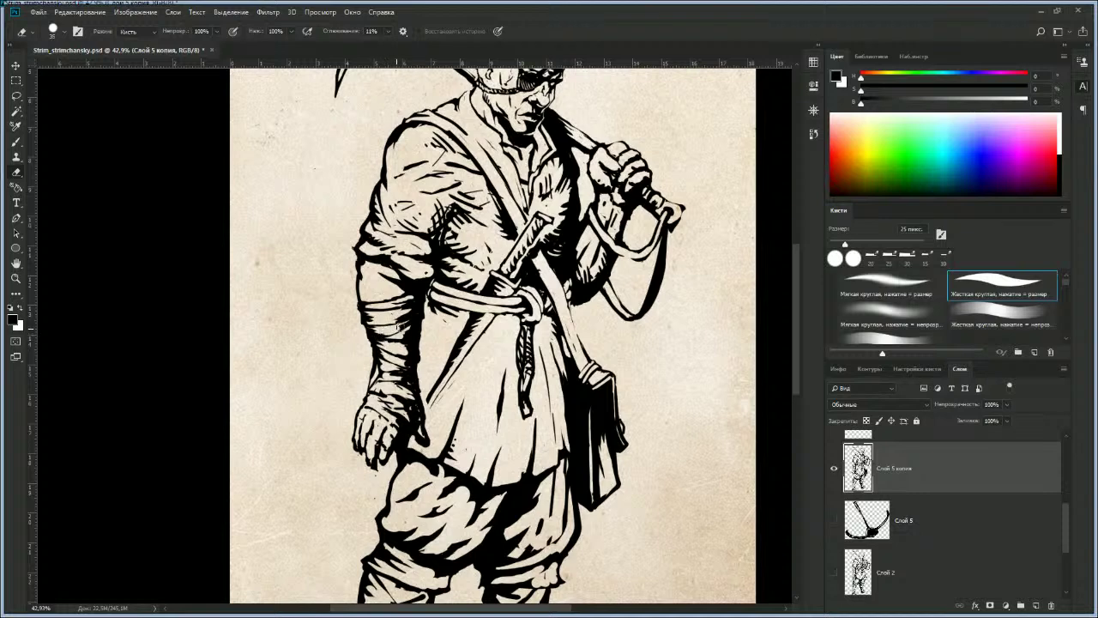
key(bracketright)
key(b)
drag(413, 327, 387, 333)
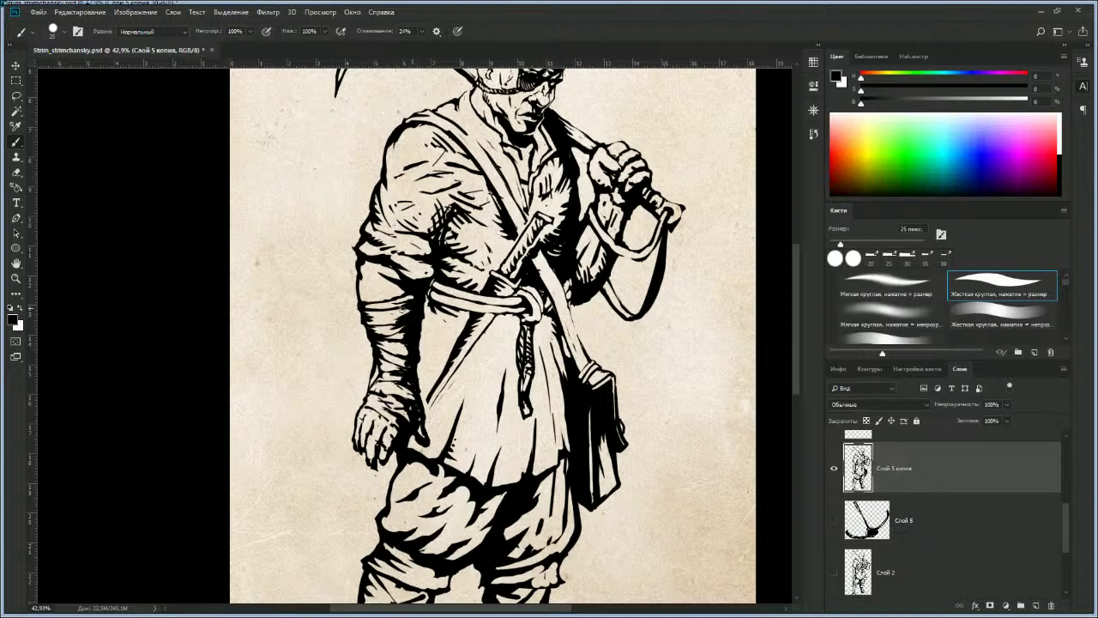
Step: Touch up the forearm shading with the eraser and add short hatching strokes to the tunic beside it with a 25 px brush
key(e)
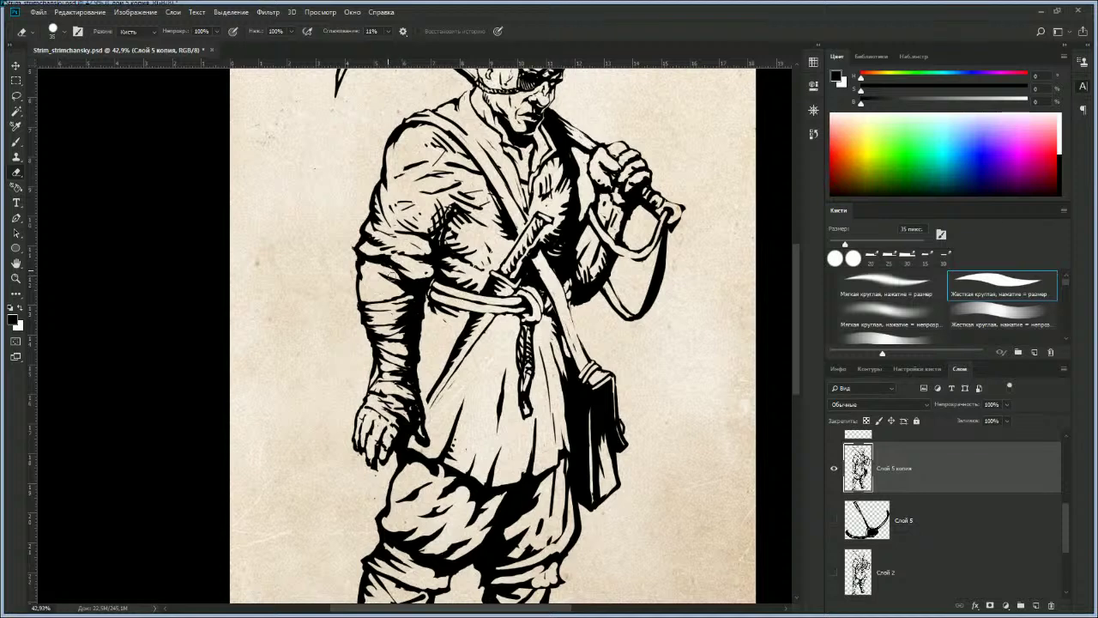
key(bracketright)
key(b)
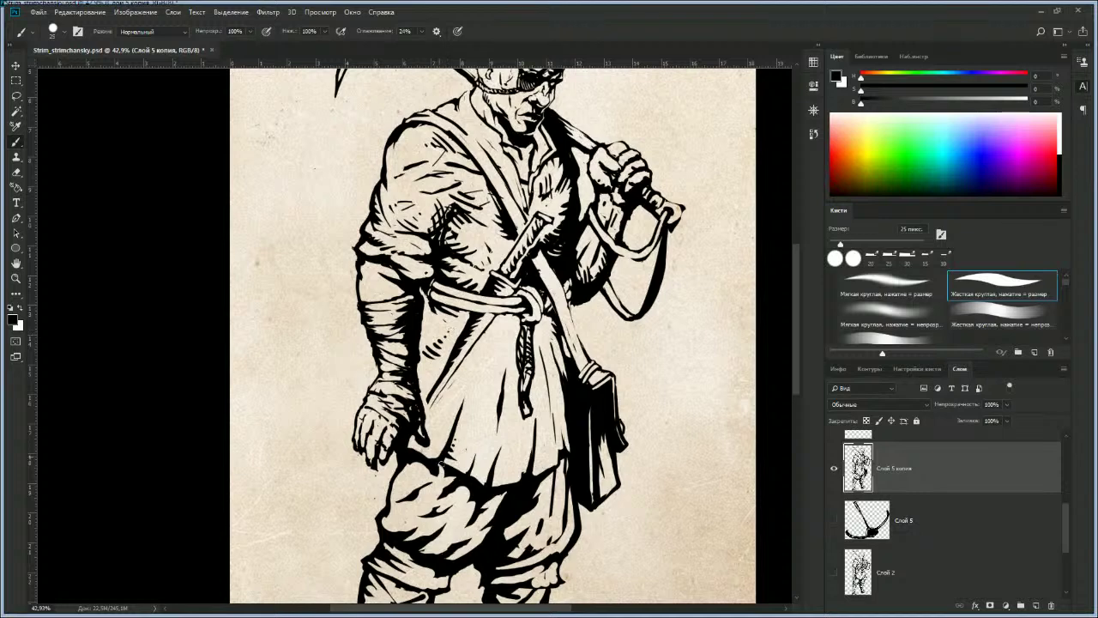
Step: Add short hatching strokes and dots along the lower and middle folds of the tunic skirt with a 25 px brush
drag(436, 427, 442, 432)
drag(439, 422, 451, 425)
mouse_move(447, 414)
mouse_down()
mouse_move(490, 411)
mouse_move(498, 398)
mouse_up()
click(452, 411)
click(454, 404)
click(459, 396)
click(460, 391)
drag(495, 388, 502, 384)
click(501, 374)
click(502, 367)
click(504, 359)
Step: Hatch the fold rising from the tunic's front hem with short 25 px brush strokes
drag(477, 472, 487, 477)
drag(482, 468, 491, 467)
click(490, 459)
click(494, 455)
click(497, 449)
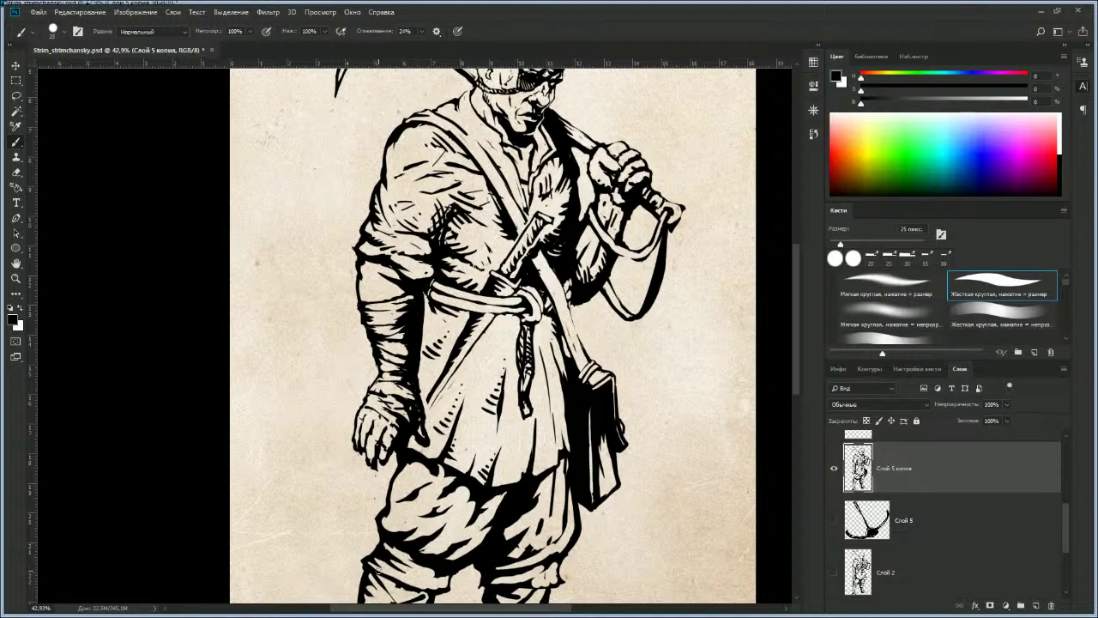
Step: Add hatching to the upper-sleeve folds and touch up the rolled cuff's outline and creases with a 25 px brush
key(z)
mouse_move(417, 444)
mouse_down()
mouse_move(400, 462)
mouse_move(441, 455)
mouse_move(412, 475)
mouse_move(438, 473)
mouse_move(399, 396)
mouse_move(432, 417)
mouse_move(430, 486)
mouse_up()
key(e)
key(z)
mouse_move(505, 383)
mouse_down()
mouse_move(472, 385)
mouse_move(493, 326)
mouse_move(482, 309)
mouse_up()
mouse_move(505, 351)
mouse_down()
mouse_move(462, 350)
mouse_move(468, 339)
mouse_move(475, 349)
mouse_up()
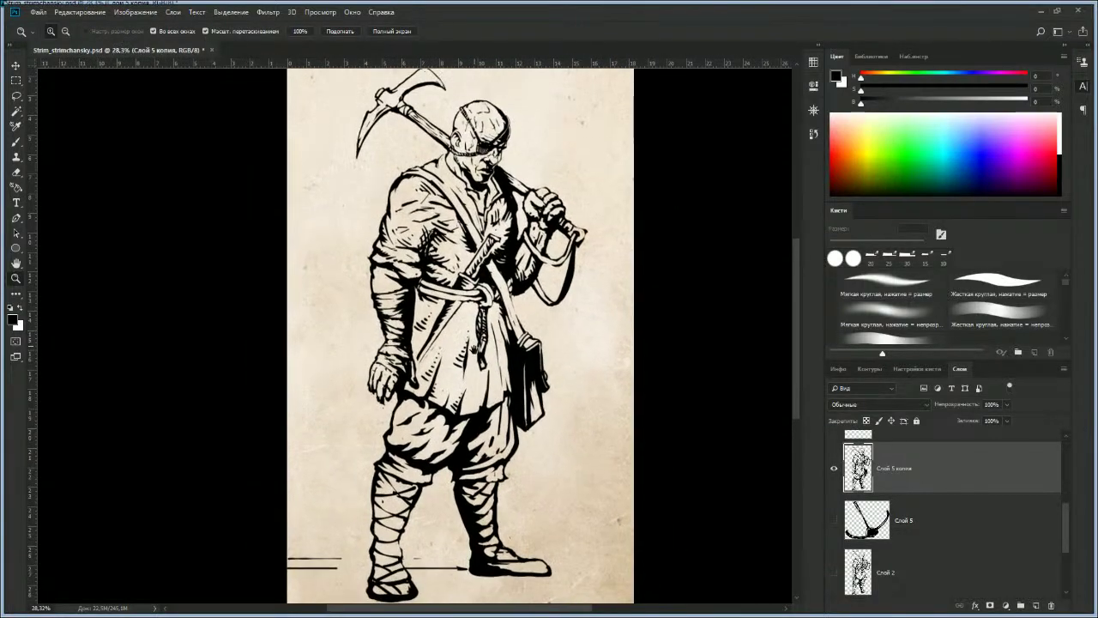
mouse_move(409, 241)
mouse_down()
mouse_move(472, 337)
mouse_move(497, 347)
mouse_move(510, 327)
mouse_up()
key(b)
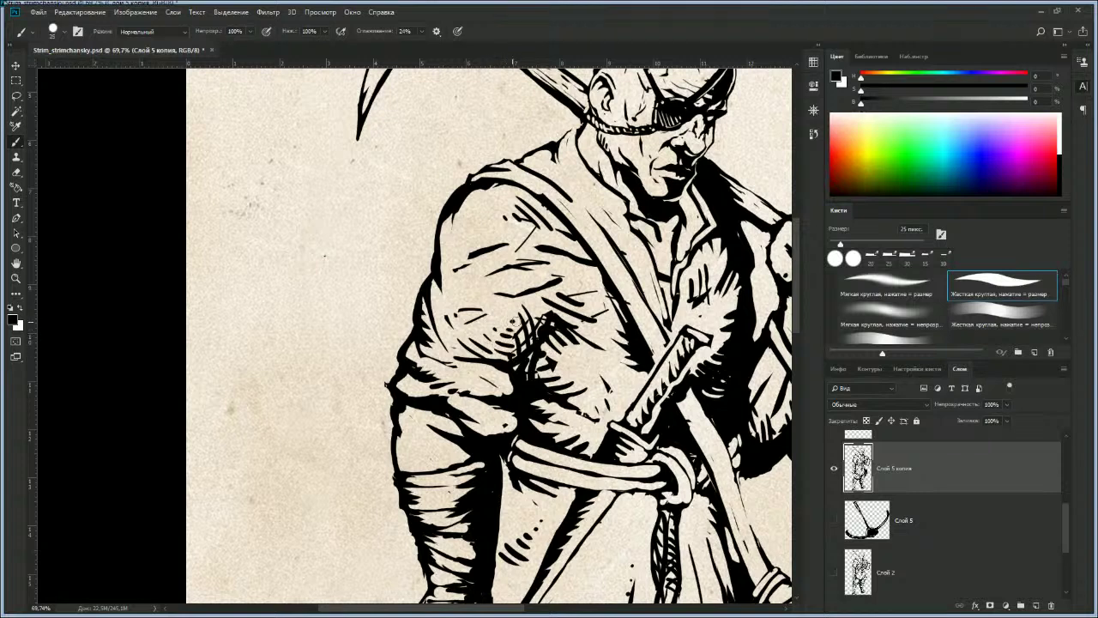
mouse_move(477, 282)
mouse_down()
mouse_move(505, 294)
mouse_move(500, 283)
mouse_move(525, 283)
mouse_up()
mouse_move(454, 236)
mouse_down()
mouse_move(489, 245)
mouse_move(457, 250)
mouse_move(513, 242)
mouse_up()
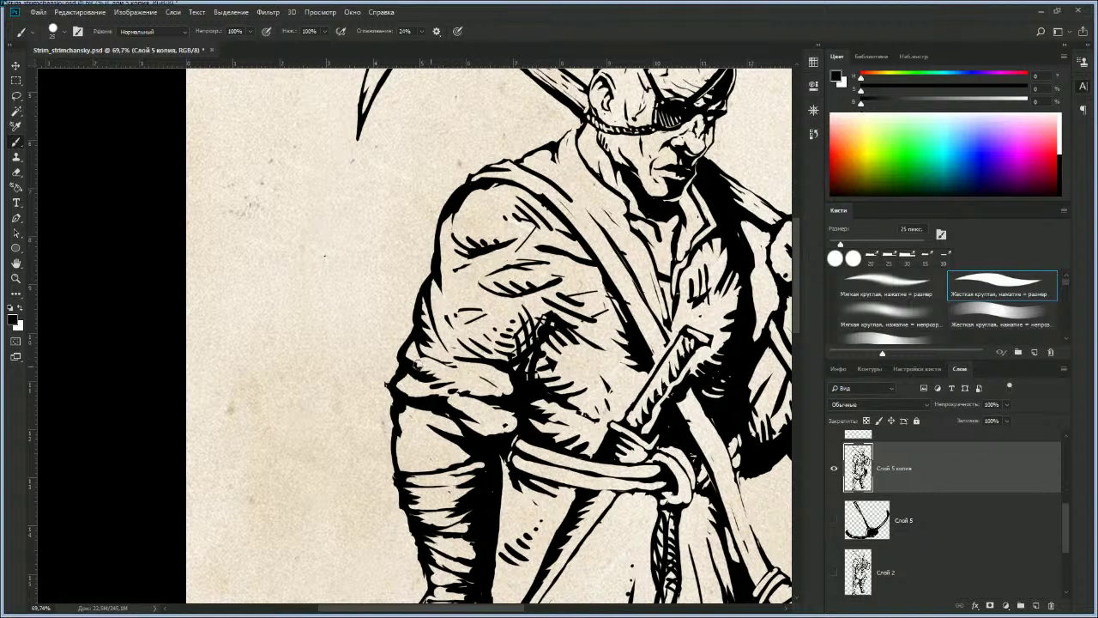
mouse_move(388, 378)
mouse_down()
mouse_move(396, 407)
mouse_move(430, 408)
mouse_up()
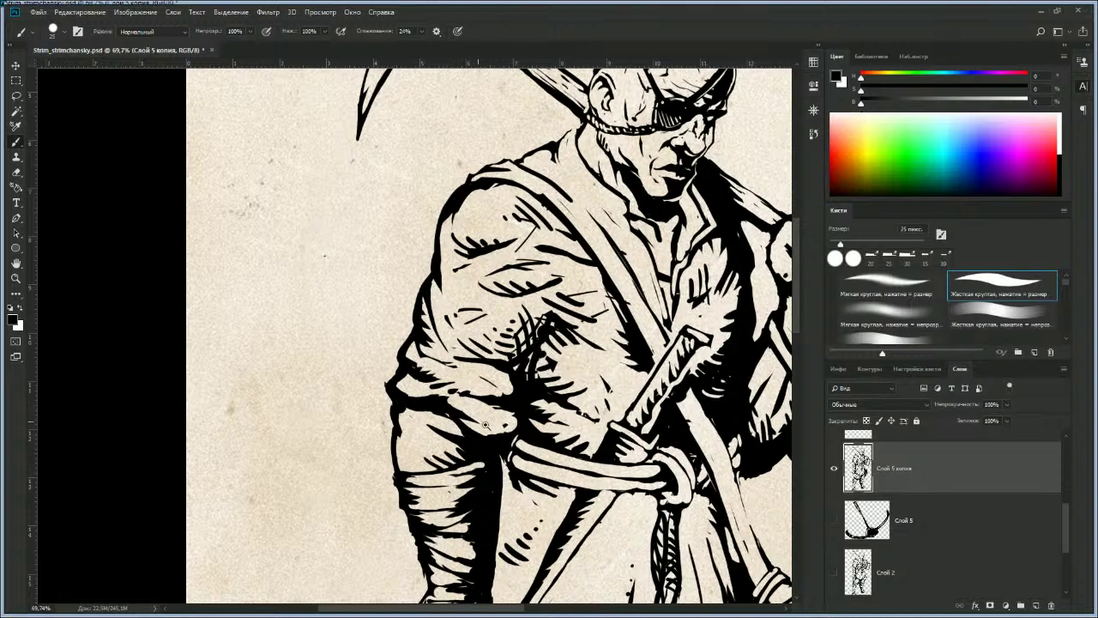
drag(480, 420, 412, 420)
Step: Clean up stray ink on the tunic skirt around the dagger blade with a 40 px eraser
drag(518, 520, 458, 393)
drag(458, 393, 448, 415)
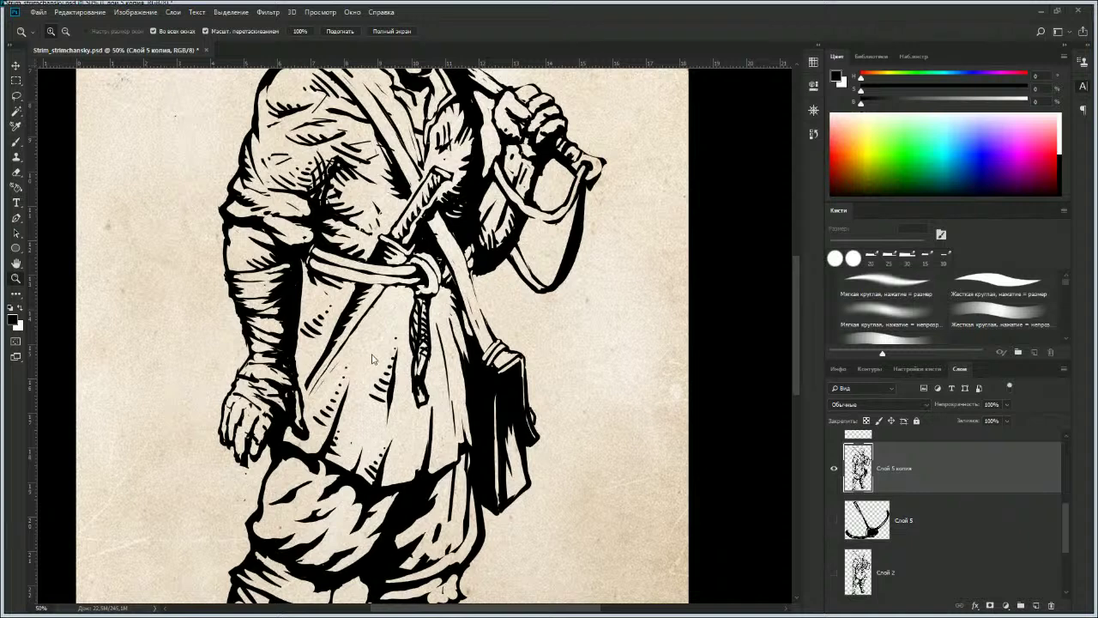
key(e)
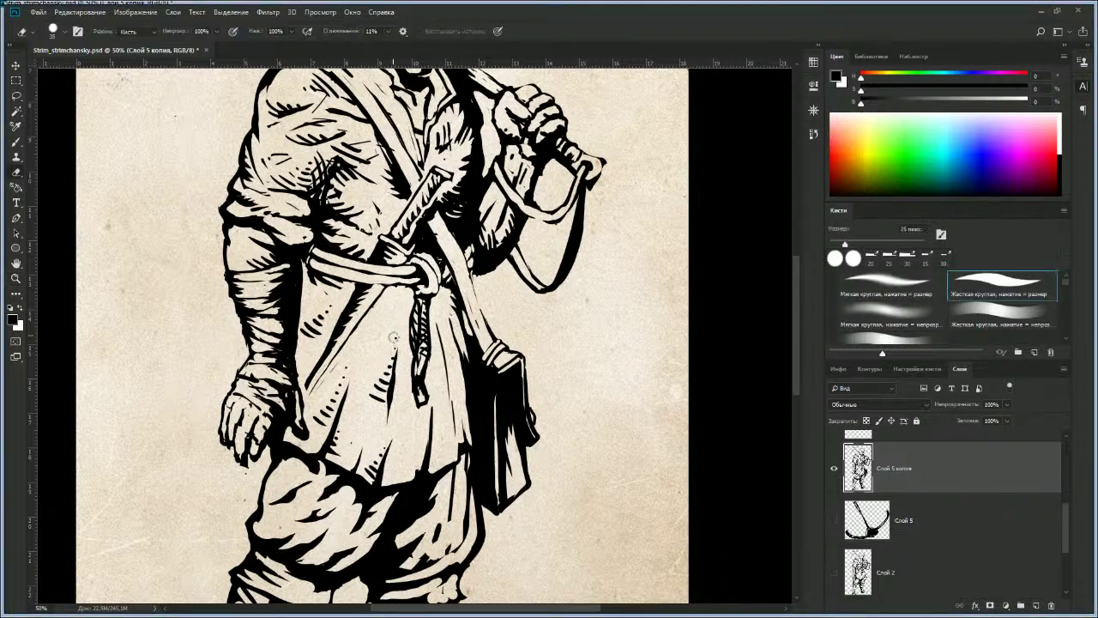
key(bracketright)
key(bracketright)
key(bracketleft)
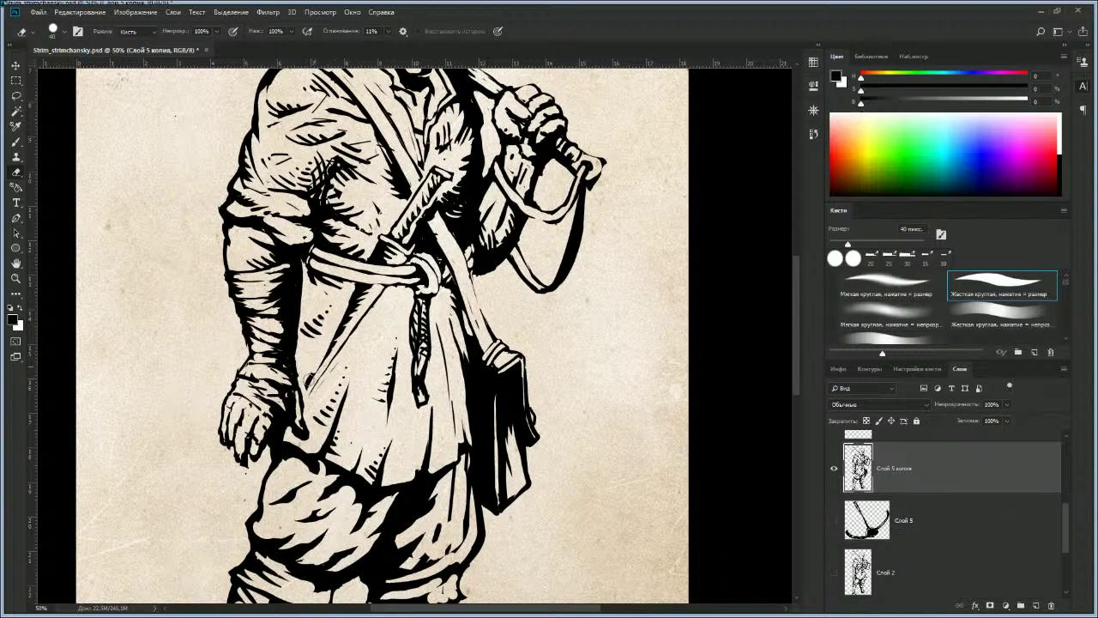
Step: Redraw the dagger blade's edges with a 25 px brush and cross-hatch its handle wrap with a 15 px brush
key(b)
mouse_move(349, 292)
mouse_down()
mouse_move(305, 398)
mouse_move(386, 288)
mouse_up()
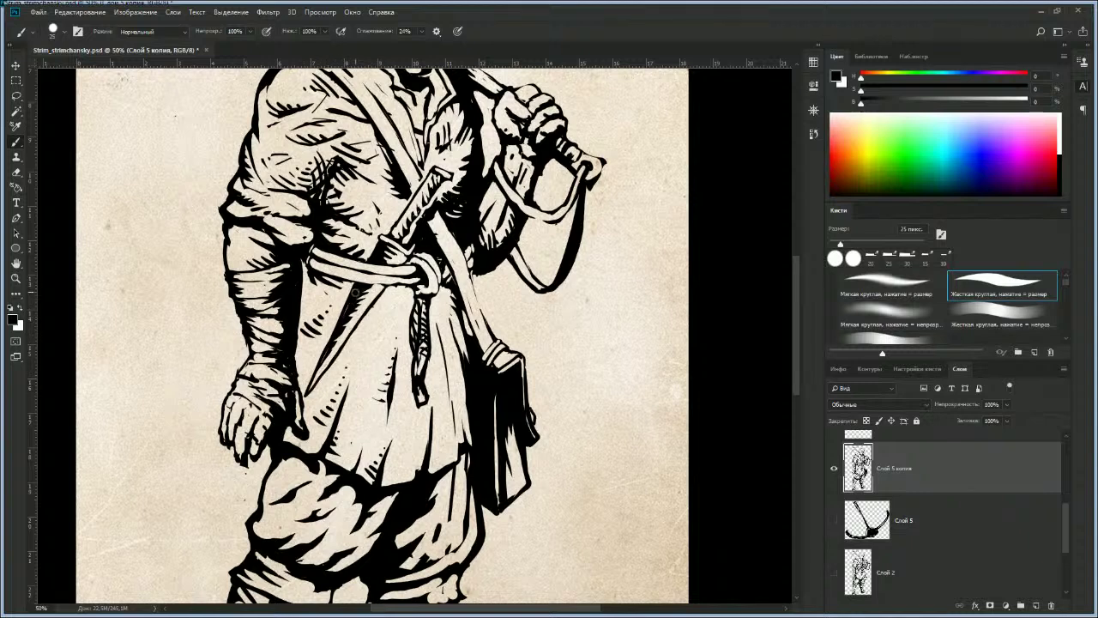
drag(351, 285, 306, 386)
key(bracketleft)
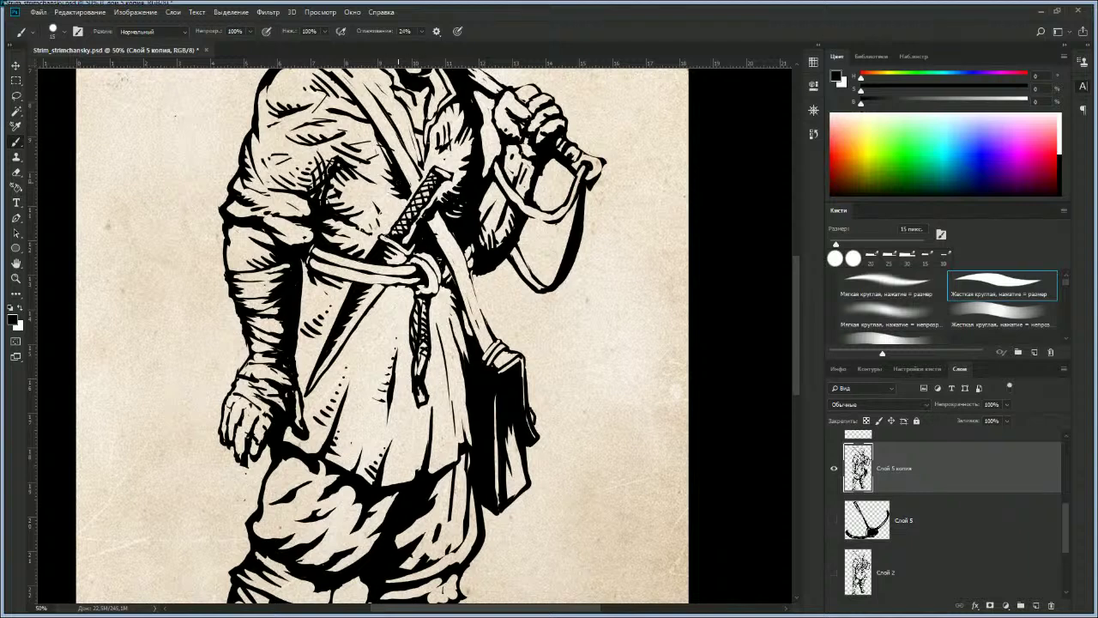
Step: Cut thin highlights into the dark side of the dagger blade with a 10 px eraser
key(e)
key(bracketleft)
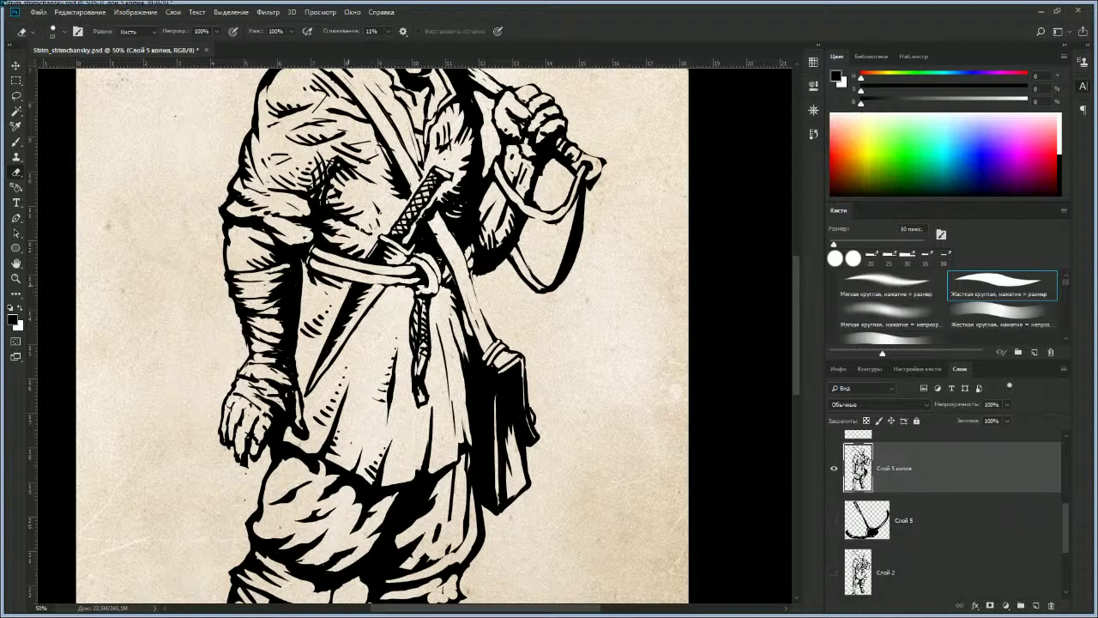
drag(345, 305, 308, 388)
Step: Draw twisted-rope texture along both strands of the belt with 10 px and 15 px brushes
key(b)
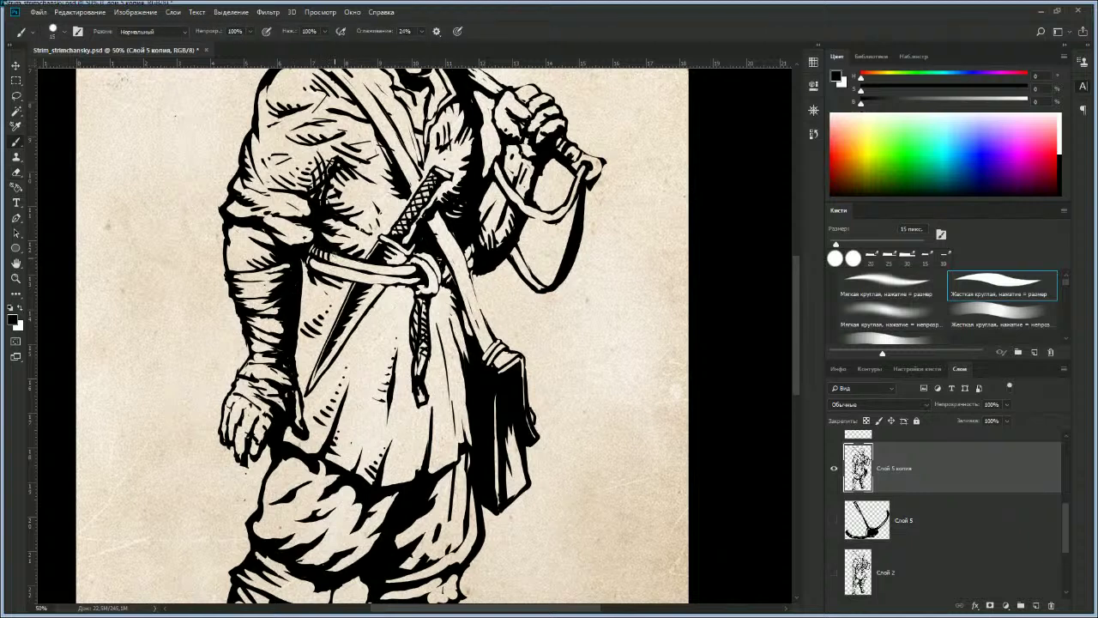
key(bracketleft)
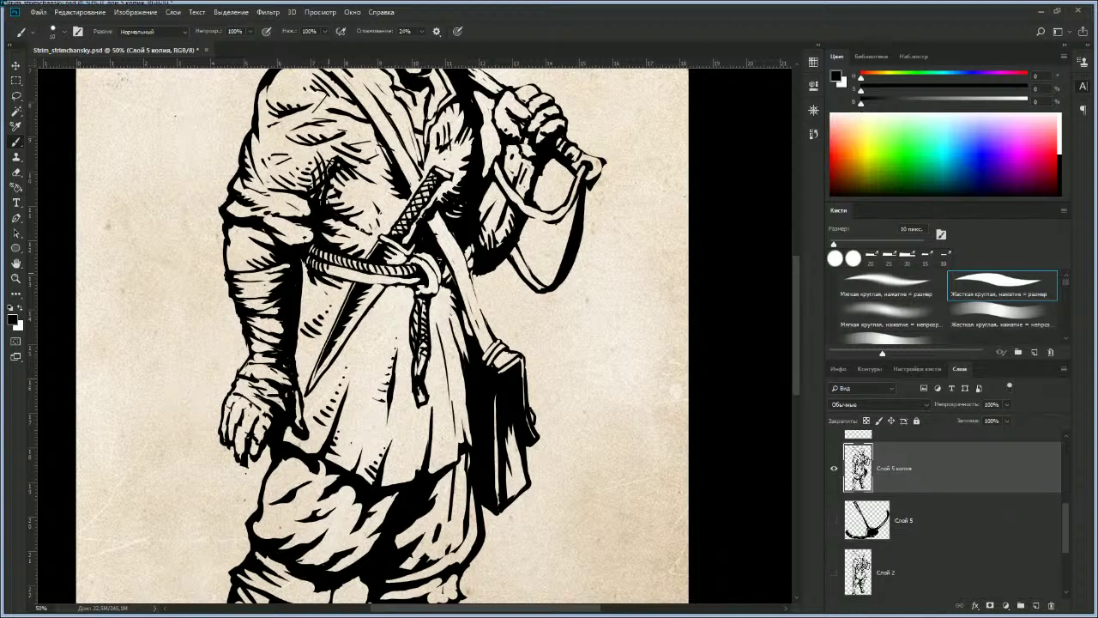
drag(331, 267, 339, 280)
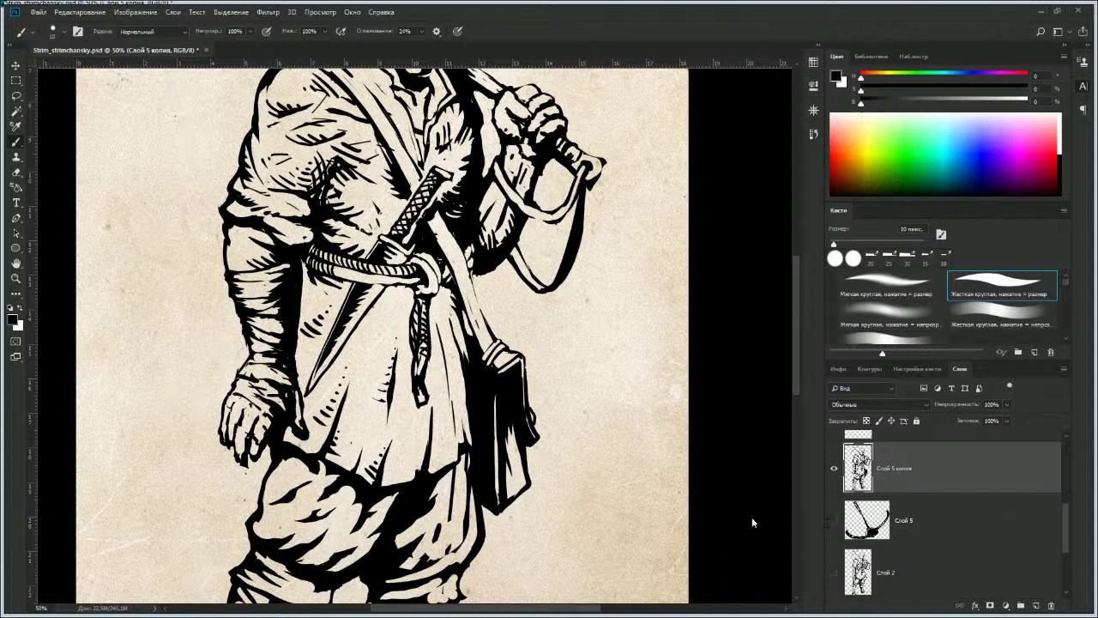
key(])
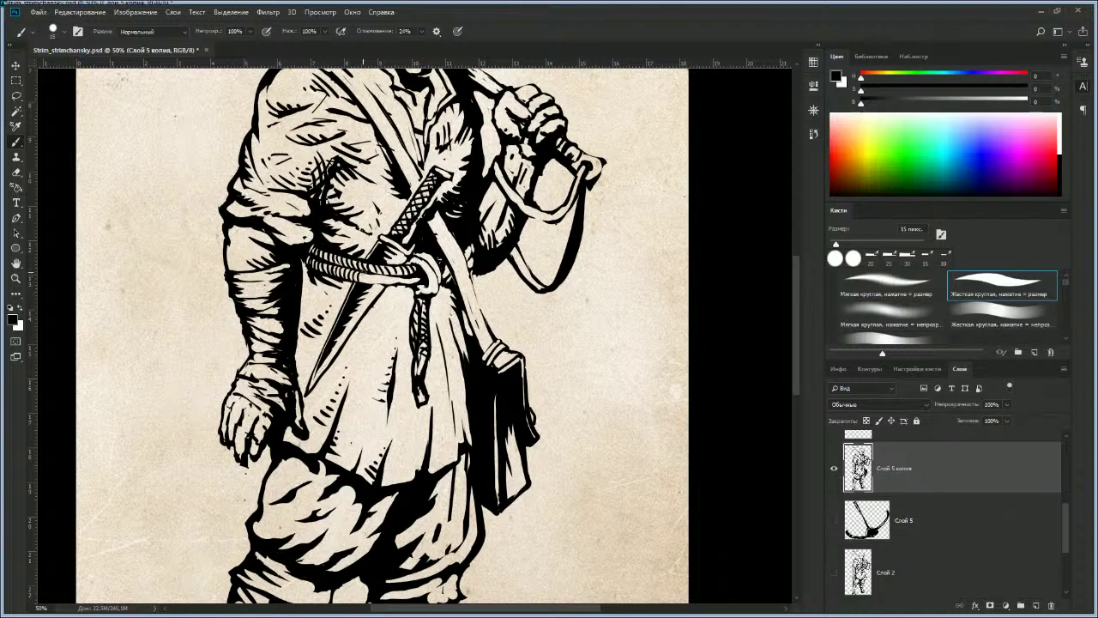
drag(358, 282, 415, 281)
key(e)
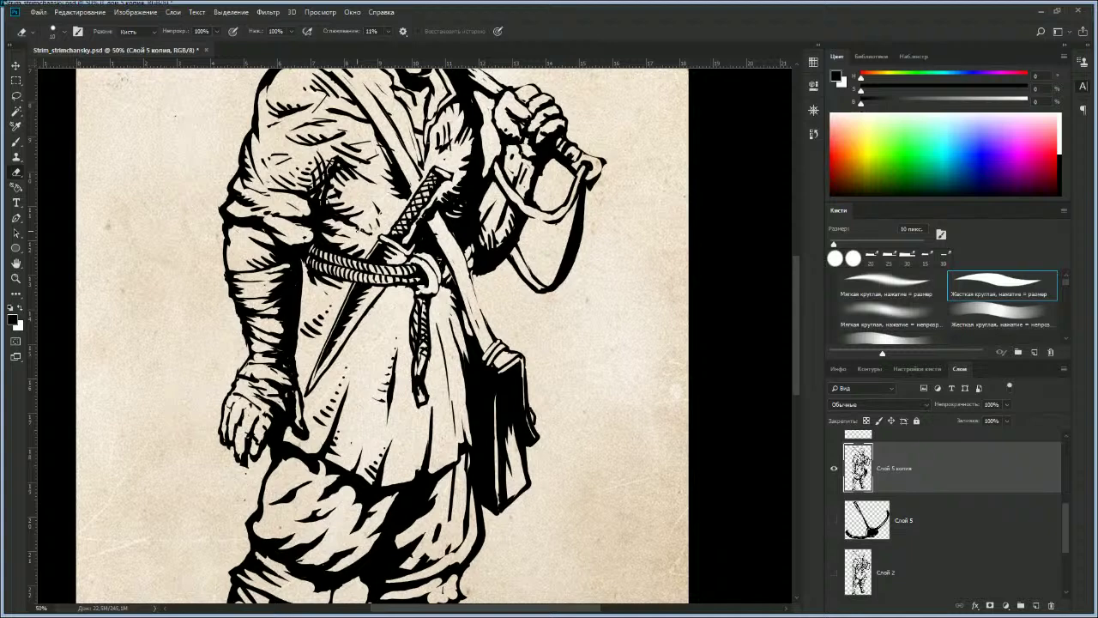
Step: Refine the rope strands where the belt meets the knot with a 9 px eraser and a 20 px brush
key(z)
drag(393, 225, 370, 241)
key(b)
key(e)
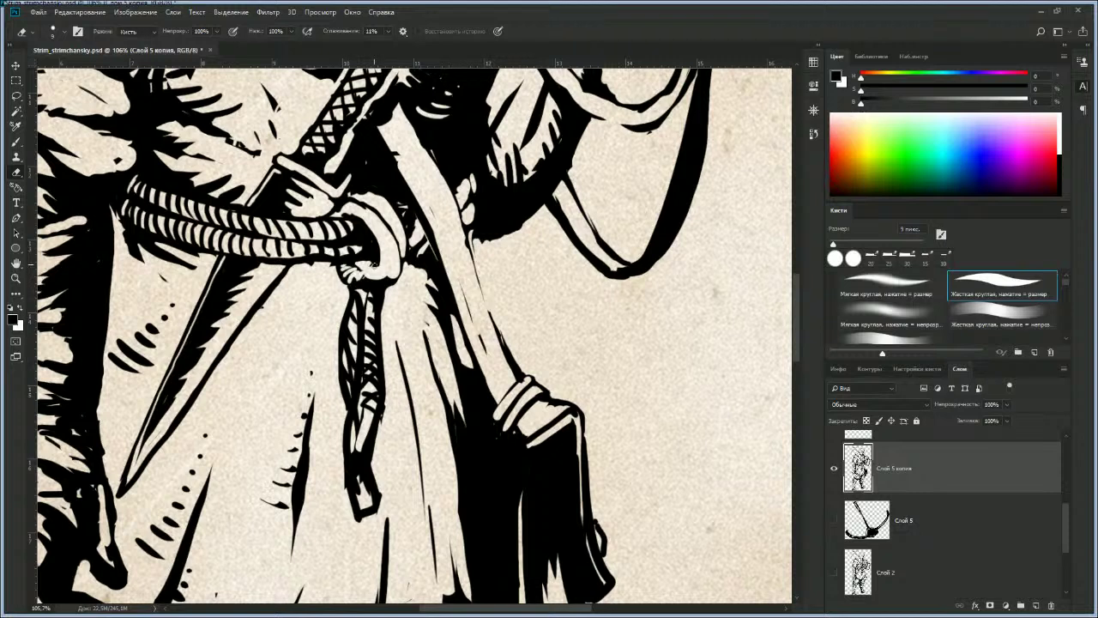
drag(357, 264, 364, 279)
key(b)
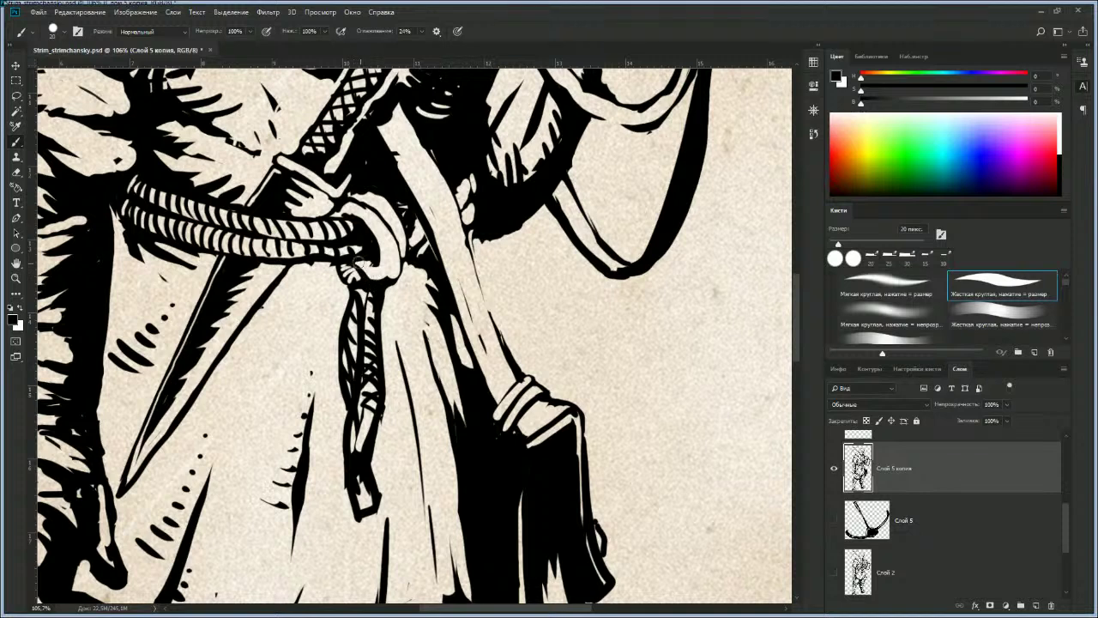
key(e)
drag(367, 247, 374, 254)
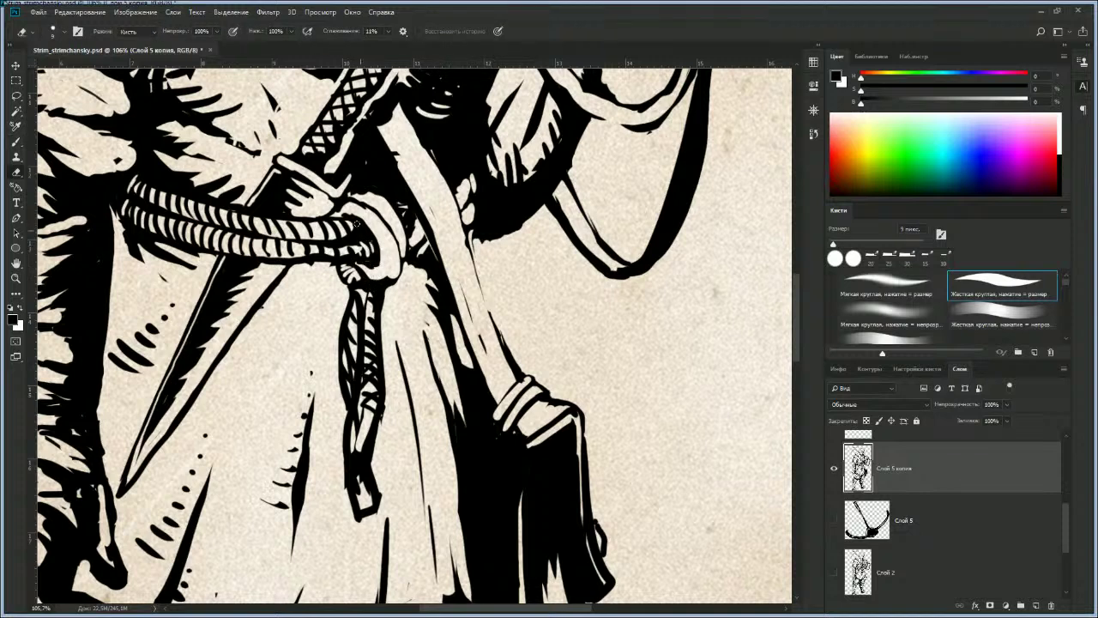
Step: Add curved rope-texture strokes around the belt knot's loops with a 10 px brush
key(b)
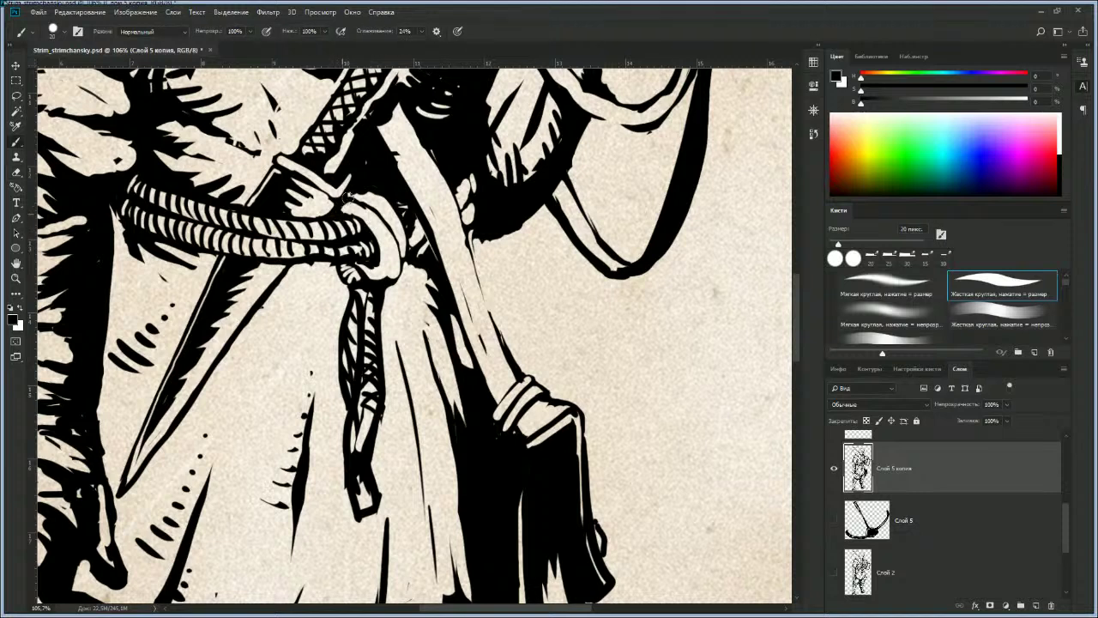
key(bracketleft)
mouse_move(357, 208)
mouse_down()
mouse_move(361, 219)
mouse_move(376, 213)
mouse_up()
mouse_move(379, 196)
mouse_down()
mouse_move(369, 207)
mouse_move(394, 207)
mouse_move(382, 220)
mouse_up()
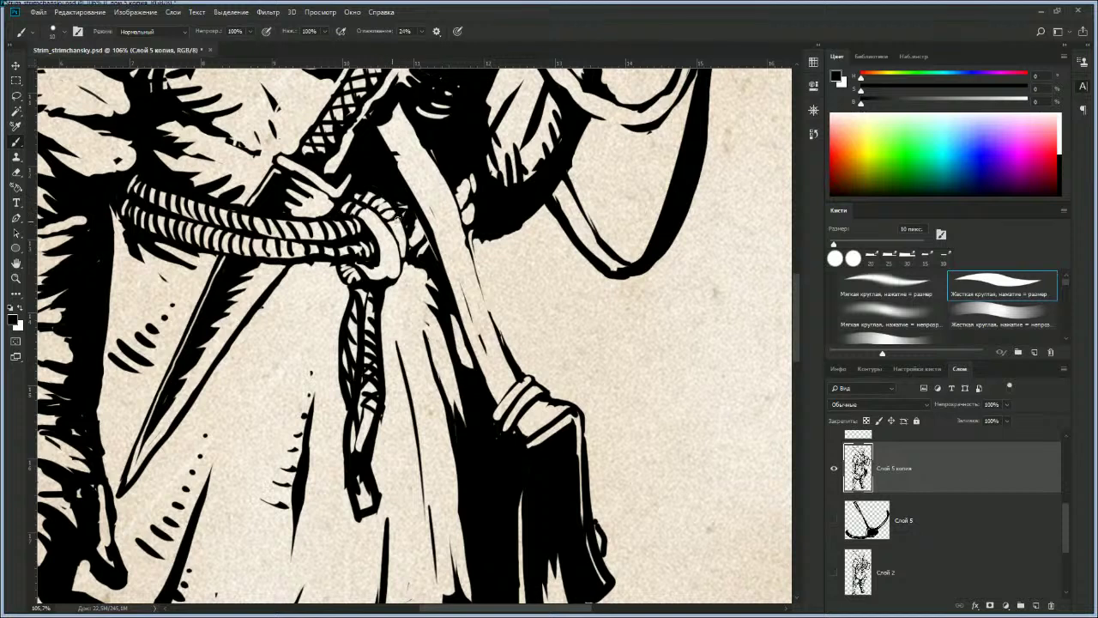
mouse_move(407, 250)
mouse_down()
mouse_move(395, 254)
mouse_move(376, 214)
mouse_move(397, 249)
mouse_move(394, 237)
mouse_up()
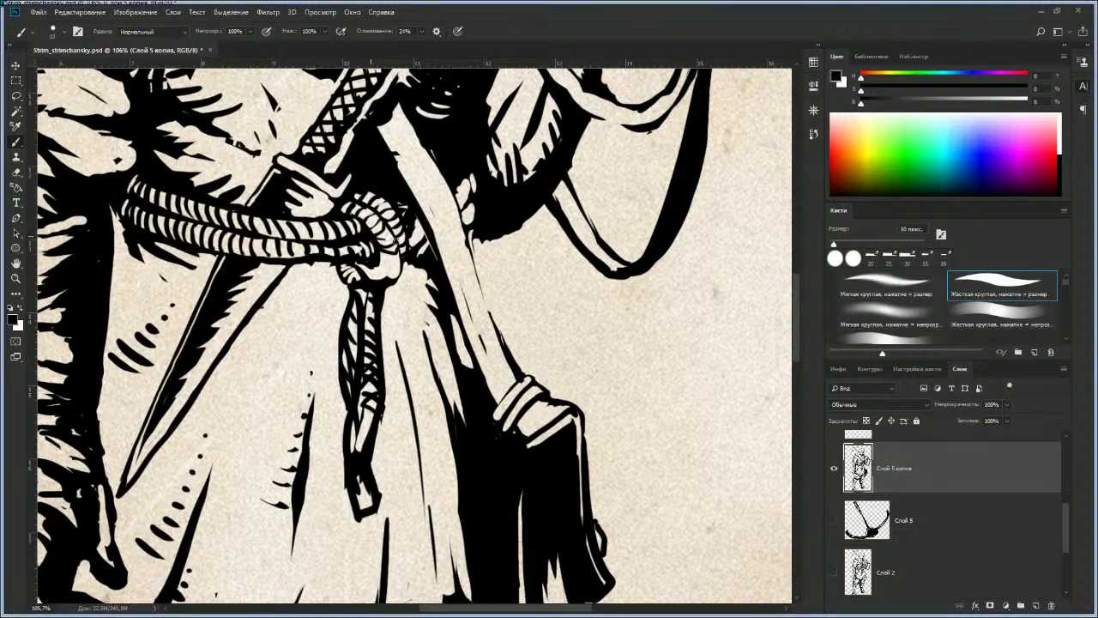
mouse_move(380, 256)
mouse_down()
mouse_move(400, 266)
mouse_move(371, 279)
mouse_up()
scroll(385, 247, down, 6)
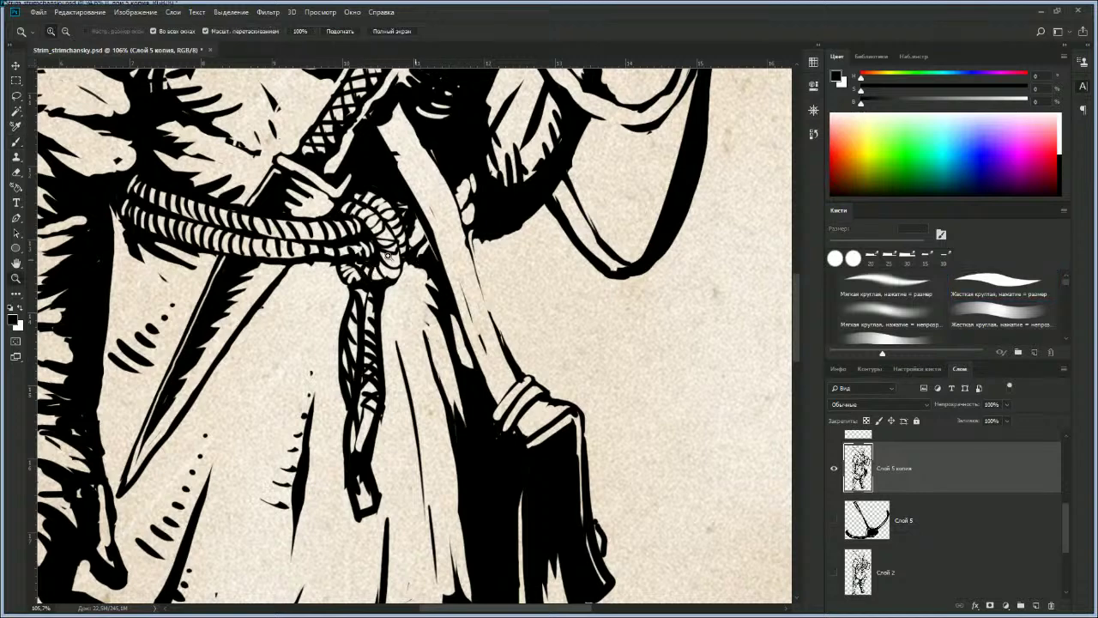
Step: Add small stitch-like scar strokes to the bald head with a 9 px brush
key(z)
mouse_move(415, 178)
mouse_down()
mouse_move(361, 180)
mouse_move(399, 187)
mouse_up()
scroll(371, 233, down, 3)
drag(399, 129, 376, 165)
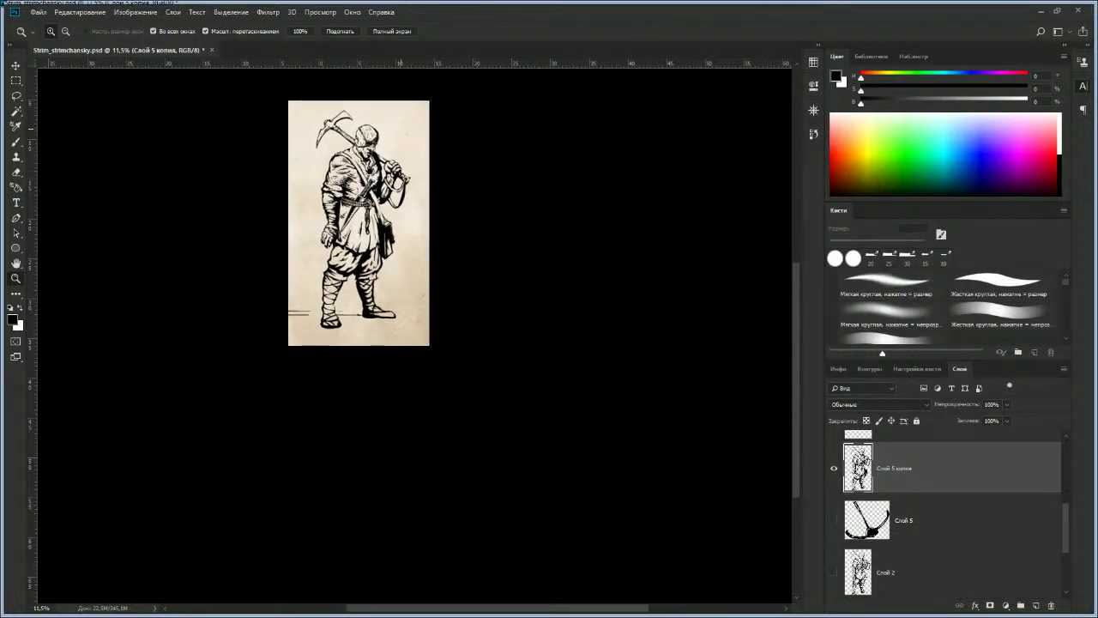
scroll(382, 163, up, 2)
drag(361, 112, 370, 197)
scroll(370, 197, up, 4)
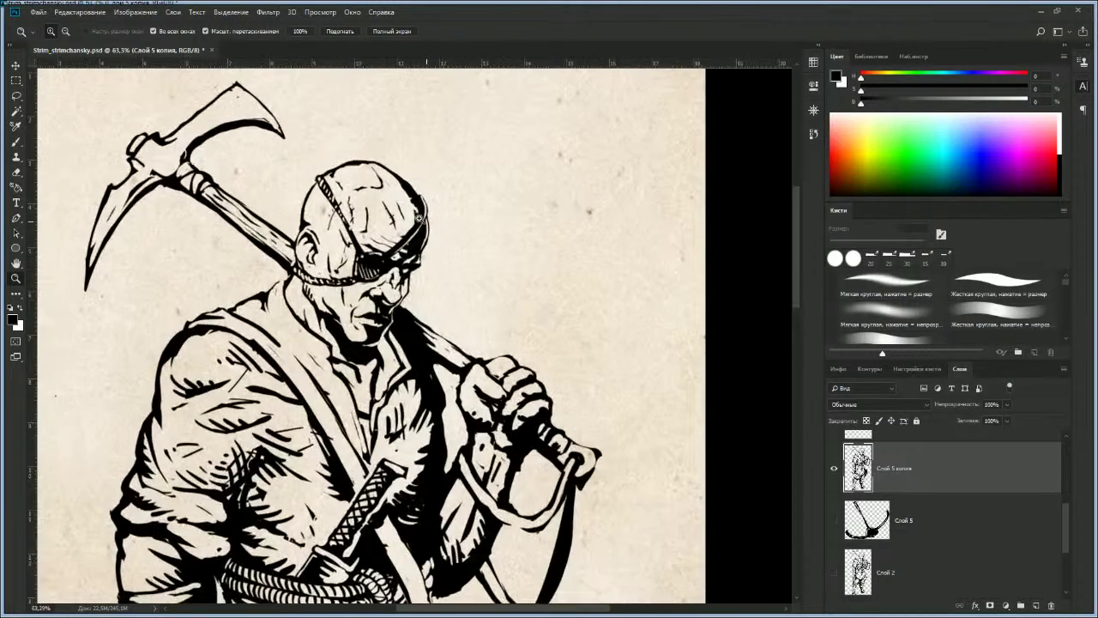
key(b)
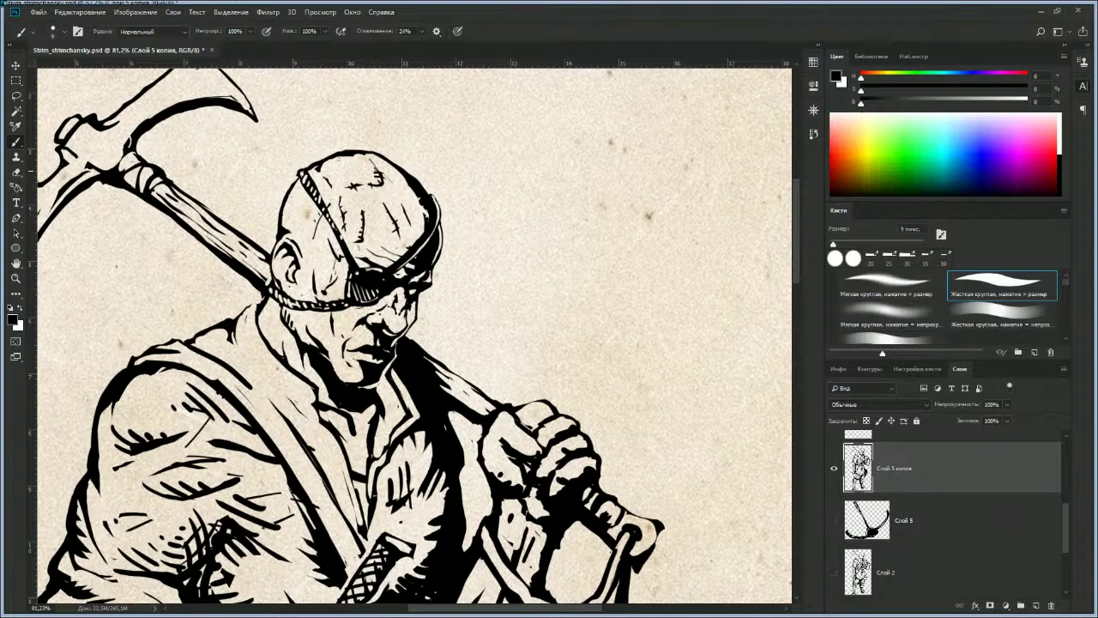
key(bracketright)
Step: Clean up the upper-sleeve shading with a 35 px eraser and add short hatching strokes with a 10 px brush
key(z)
drag(401, 224, 330, 230)
drag(391, 257, 394, 231)
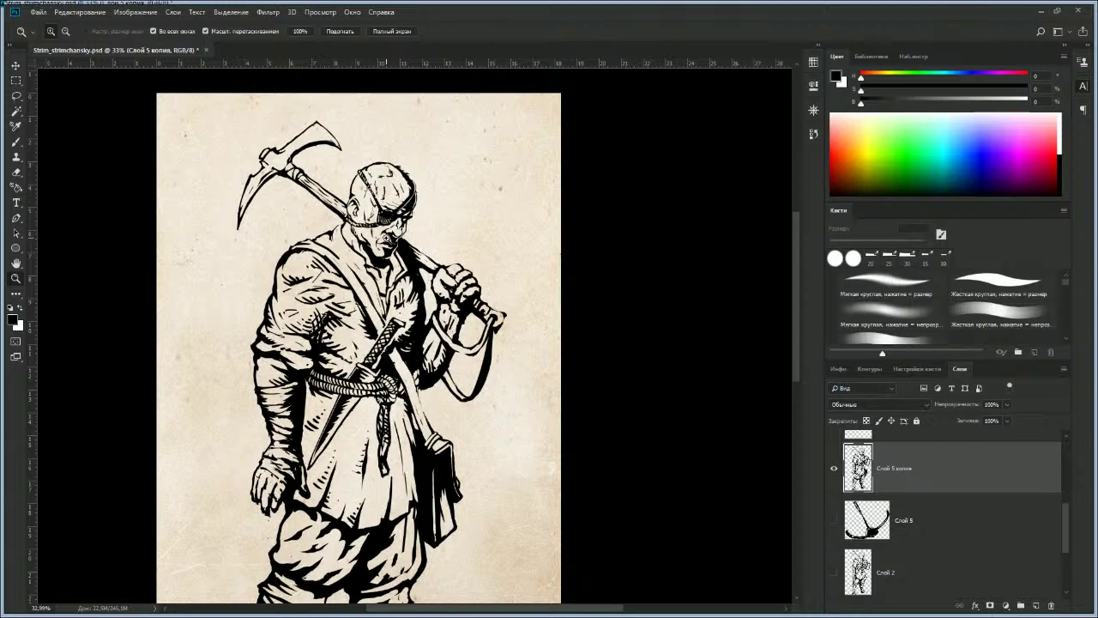
drag(382, 289, 341, 292)
drag(335, 384, 350, 316)
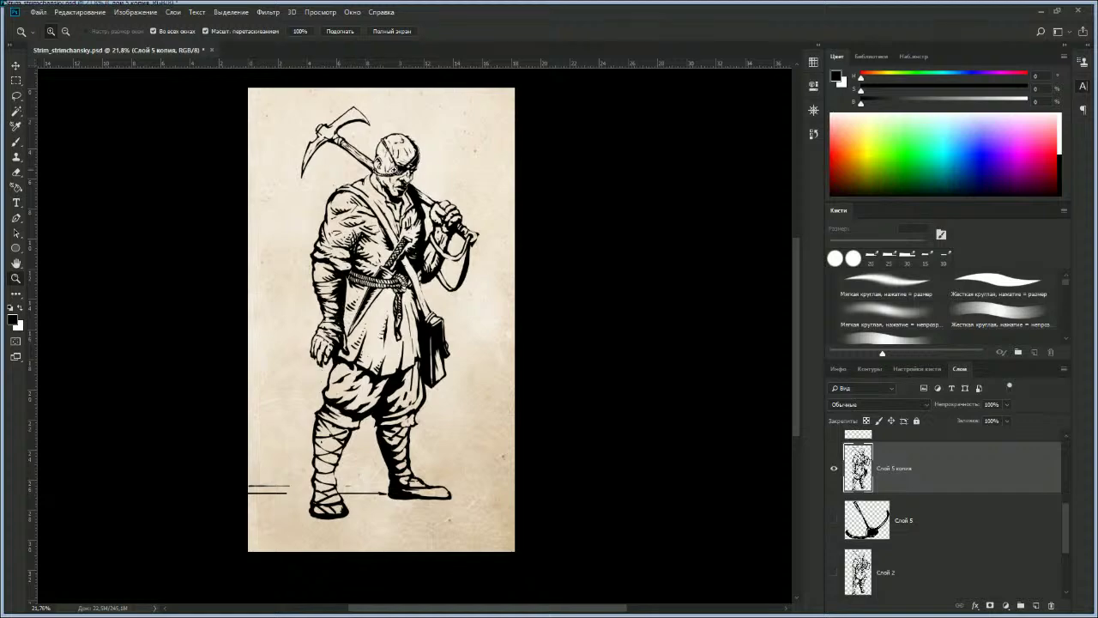
drag(384, 259, 427, 259)
drag(306, 177, 369, 253)
drag(490, 333, 558, 334)
key(e)
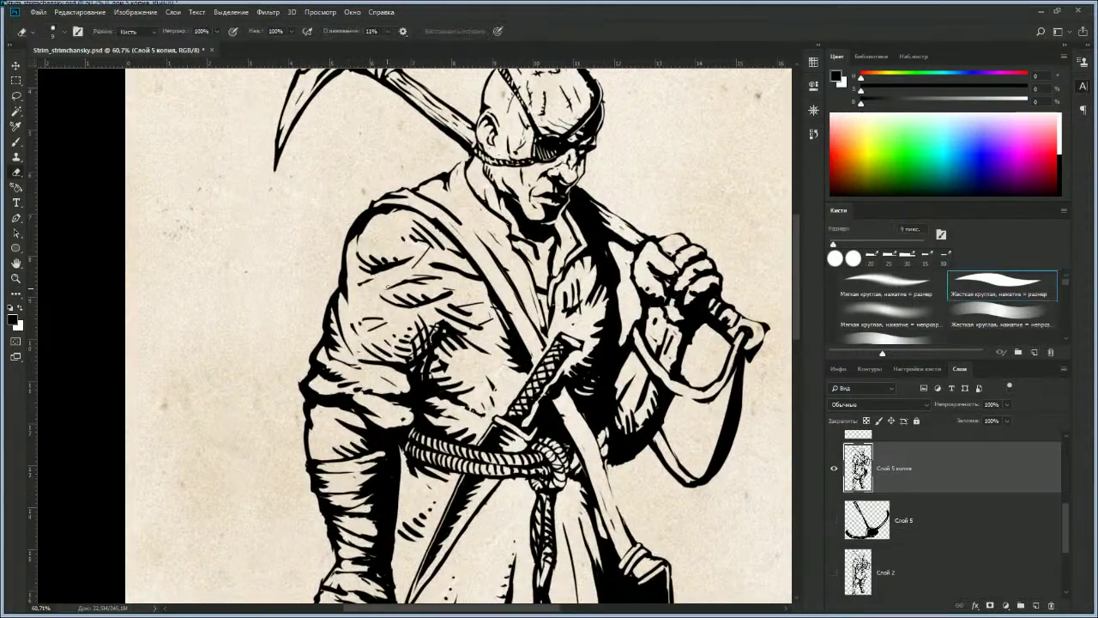
key(bracketright)
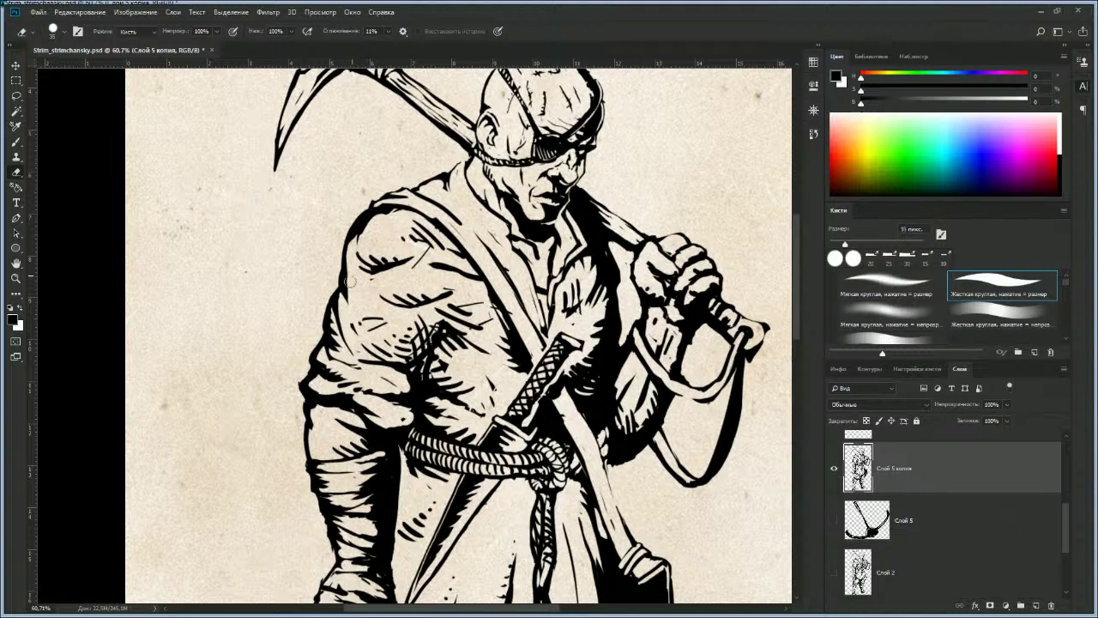
key(bracketright)
key(bracketright)
key(bracketright)
key(bracketright)
key(b)
key(bracketleft)
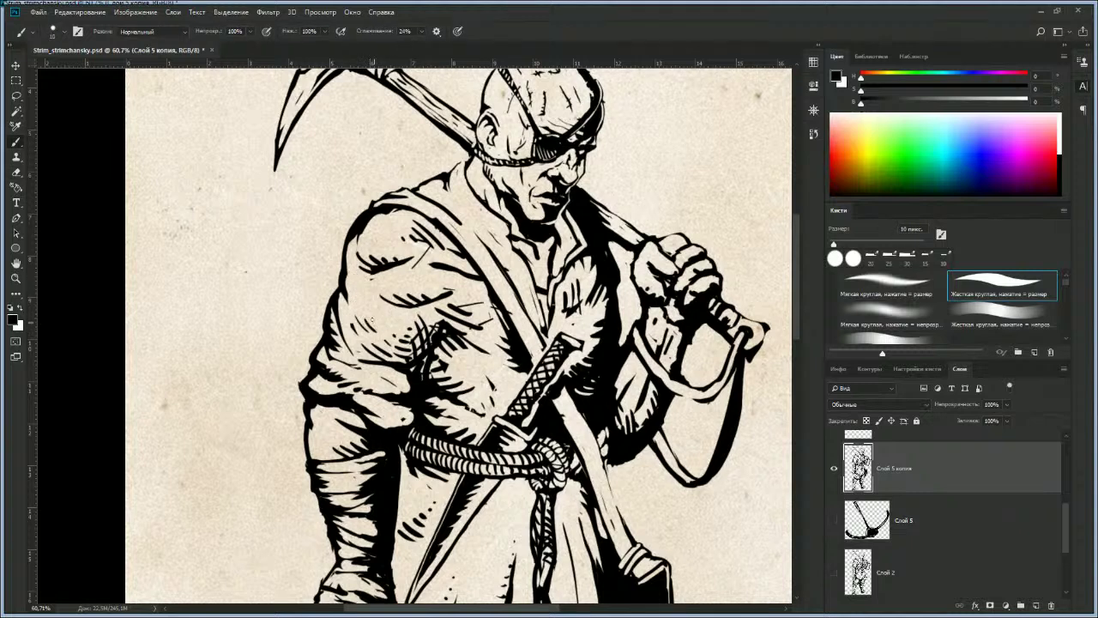
Step: Deepen the shadow at the neck and collar with a 30 px brush and trim it with a 35 px eraser
key(e)
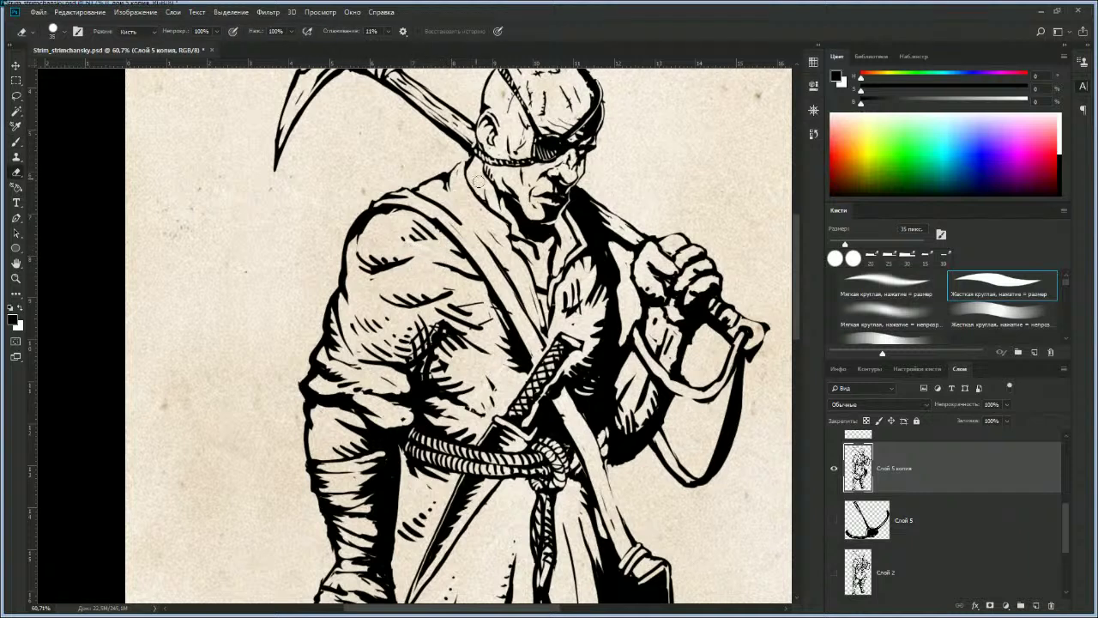
key(b)
key(bracketright)
key(bracketright)
key(bracketright)
key(bracketright)
mouse_move(473, 215)
mouse_down()
mouse_move(503, 240)
mouse_move(507, 231)
mouse_move(508, 245)
mouse_up()
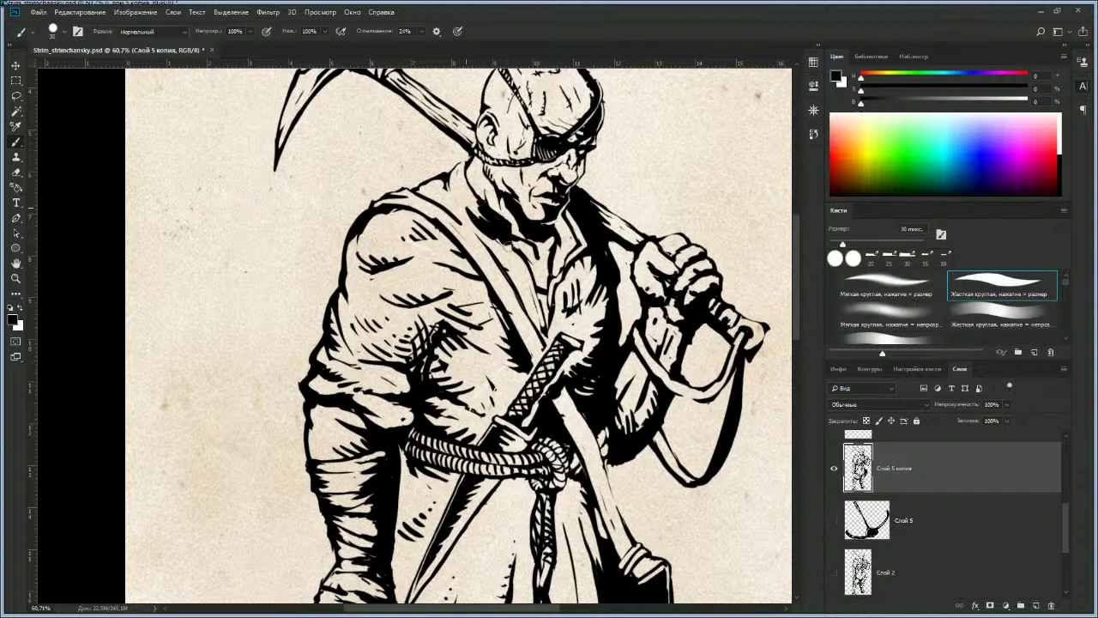
key(e)
drag(468, 203, 513, 234)
mouse_move(469, 198)
mouse_down()
mouse_move(512, 228)
mouse_move(534, 281)
mouse_move(510, 268)
mouse_move(537, 327)
mouse_move(493, 254)
mouse_up()
Step: Darken the chest along the shoulder strap's inner edge with a 30 px brush and trim it with a 35 px eraser
key(b)
mouse_move(535, 320)
mouse_down()
mouse_move(500, 246)
mouse_move(536, 312)
mouse_up()
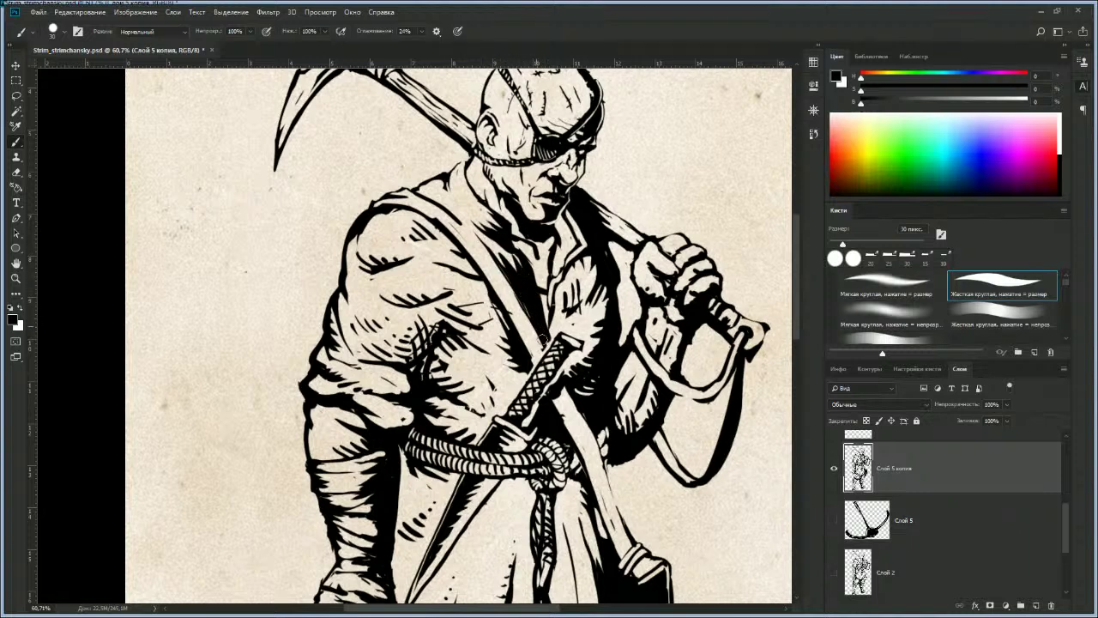
key(e)
drag(506, 253, 544, 329)
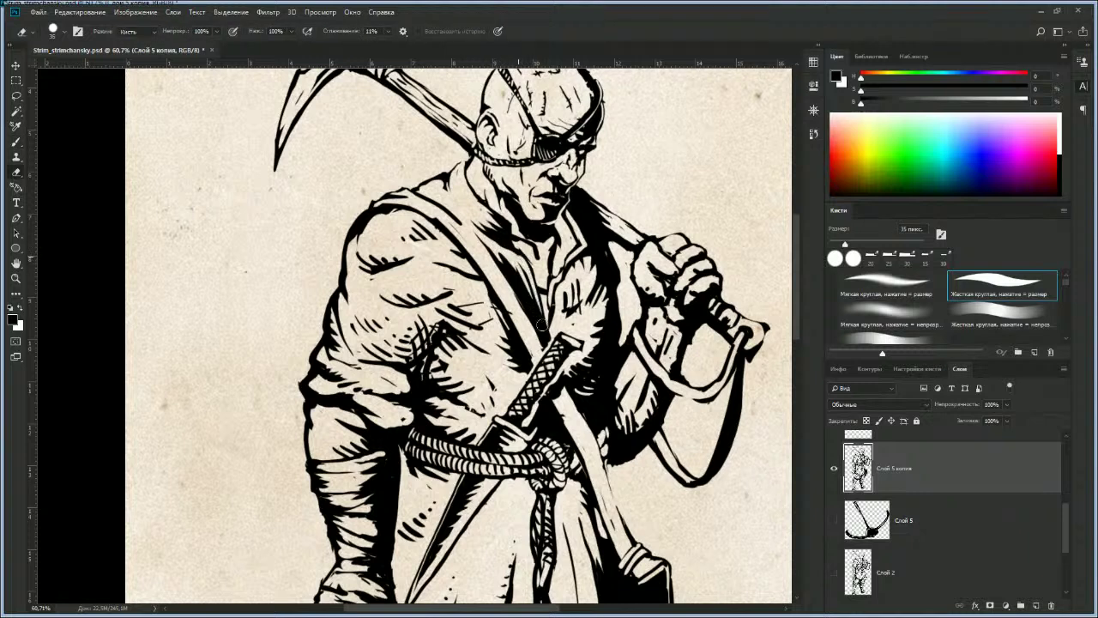
Step: Trim the chest shading beside the shoulder strap with a 35 px eraser and reinforce the shoulder-to-neck outline with a 30 px brush
drag(503, 255, 538, 325)
drag(515, 260, 549, 338)
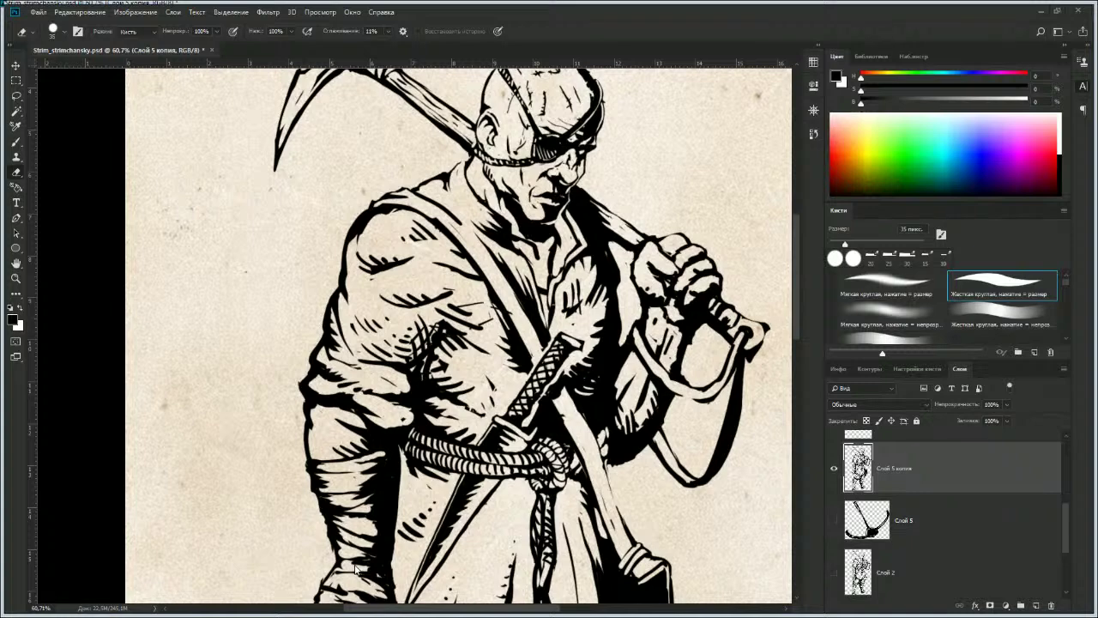
scroll(429, 266, up, 2)
key(z)
mouse_move(446, 278)
mouse_down()
mouse_move(422, 285)
mouse_move(449, 290)
mouse_move(417, 289)
mouse_up()
key(e)
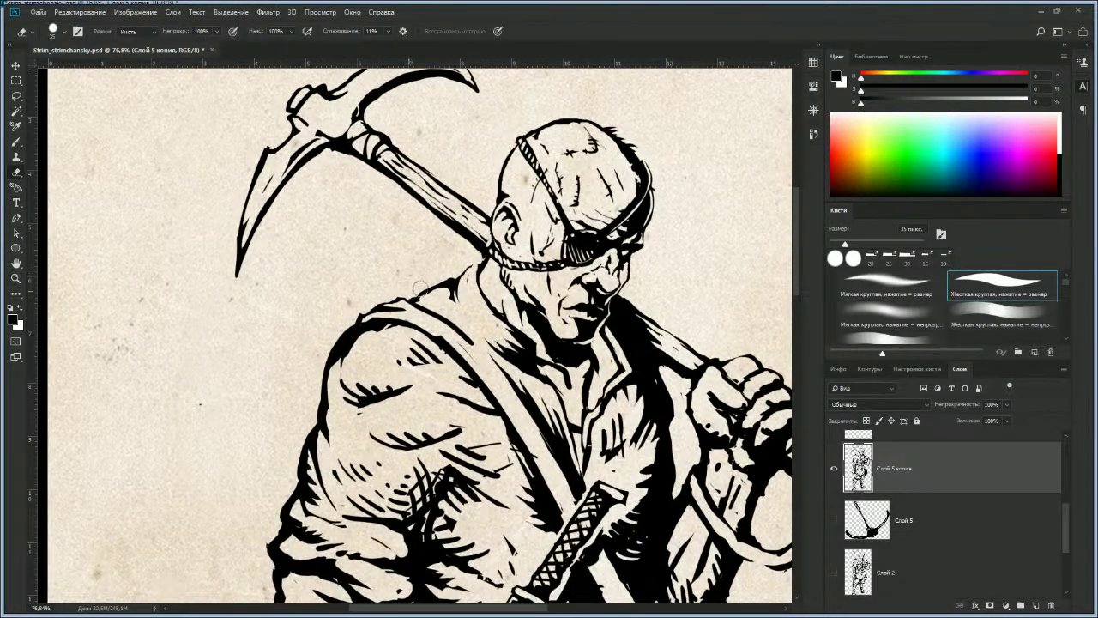
key(b)
drag(426, 291, 483, 260)
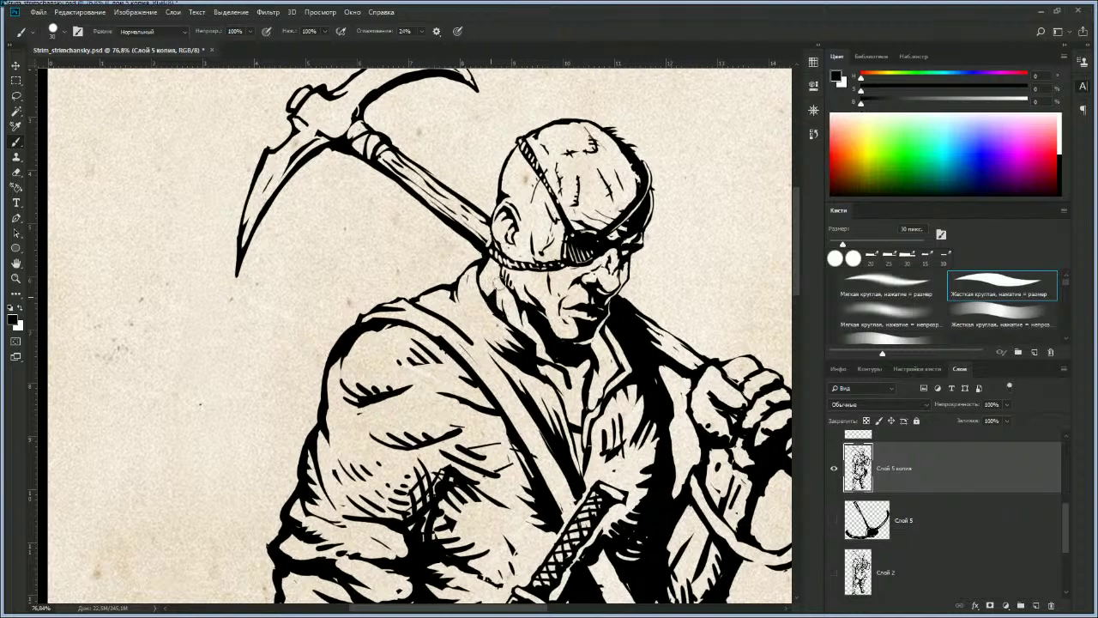
Step: Touch up the shadow under the chin and at the collar with a 30 px brush and a 35 px eraser
key(z)
drag(470, 341, 416, 341)
mouse_move(478, 359)
mouse_down()
mouse_move(463, 302)
mouse_move(408, 304)
mouse_move(465, 320)
mouse_move(468, 311)
mouse_up()
key(b)
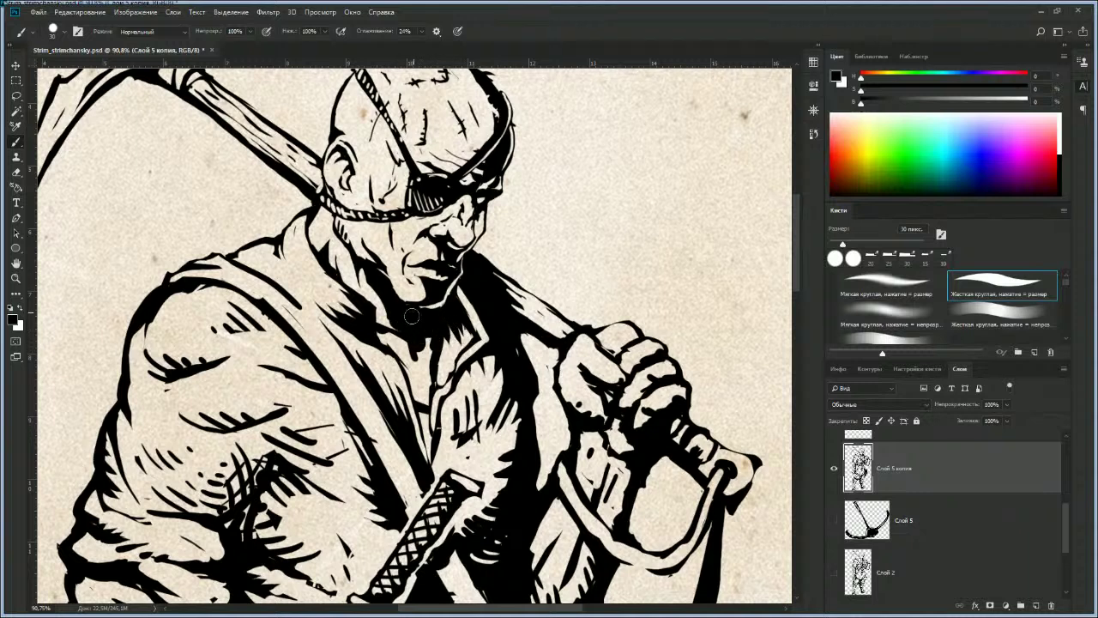
key(e)
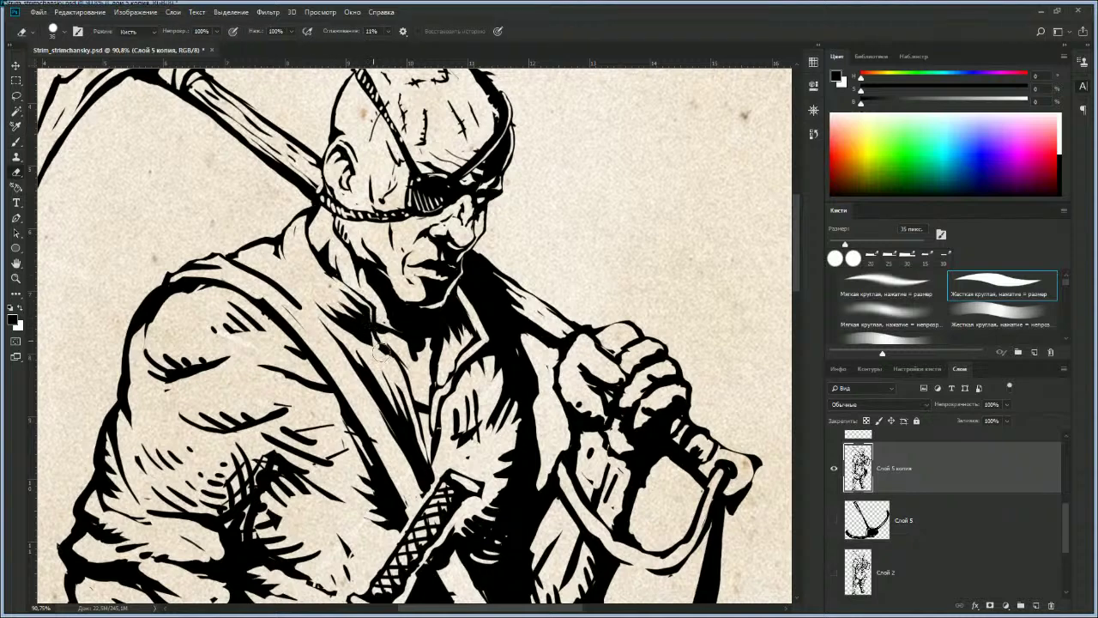
Step: Refine the open-collar shading with a 35 px eraser and darken the far side of the chest with a 30 px brush
key(z)
drag(407, 310, 300, 316)
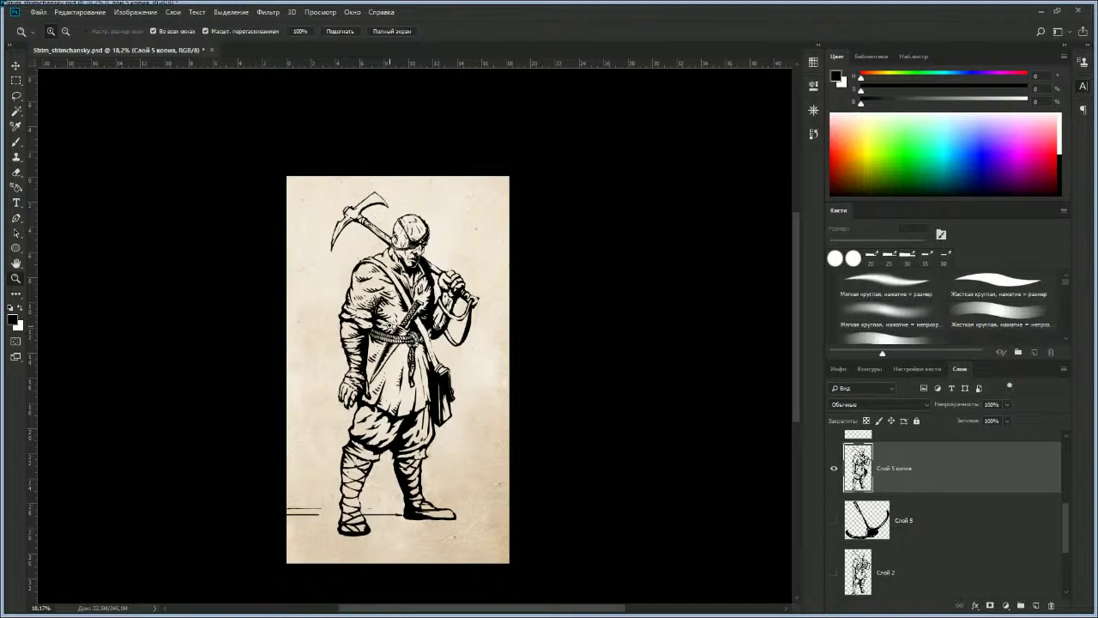
scroll(394, 365, up, 5)
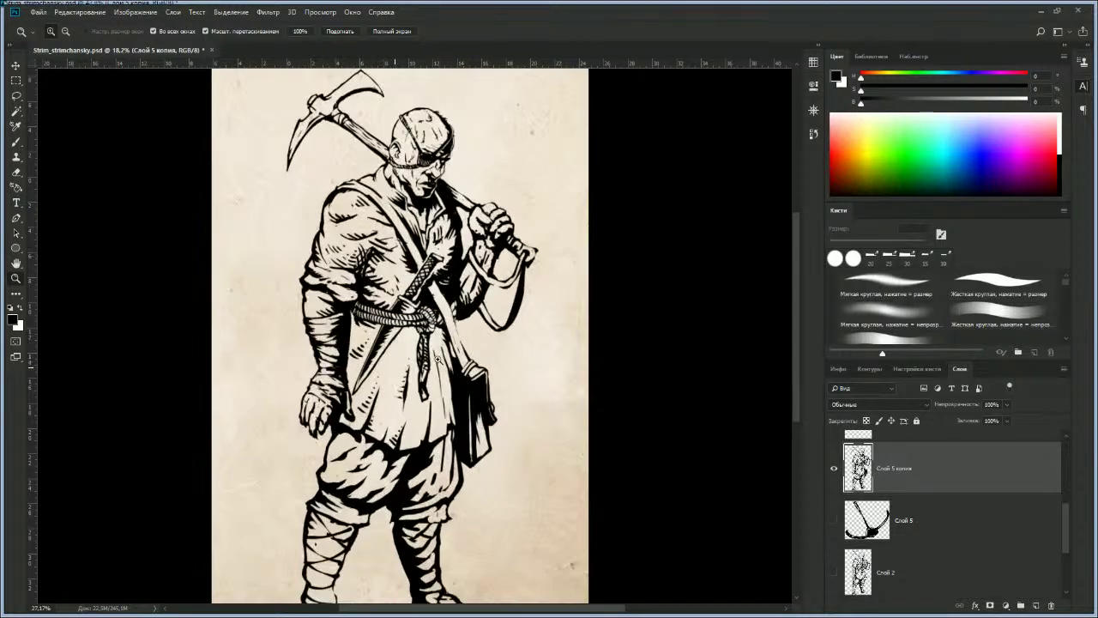
scroll(434, 348, up, 3)
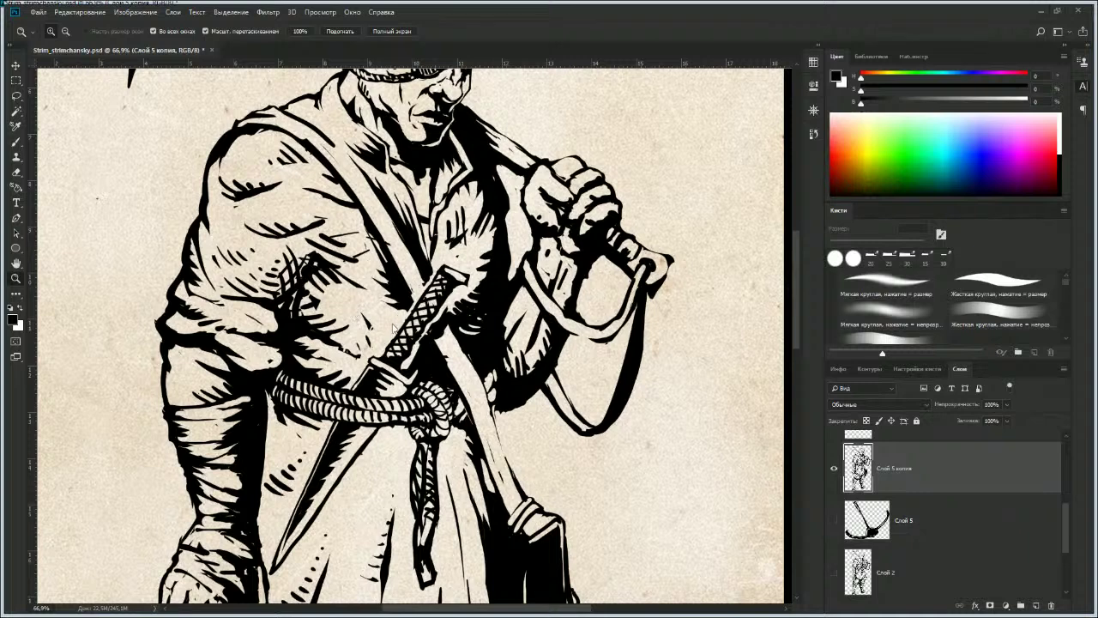
key(e)
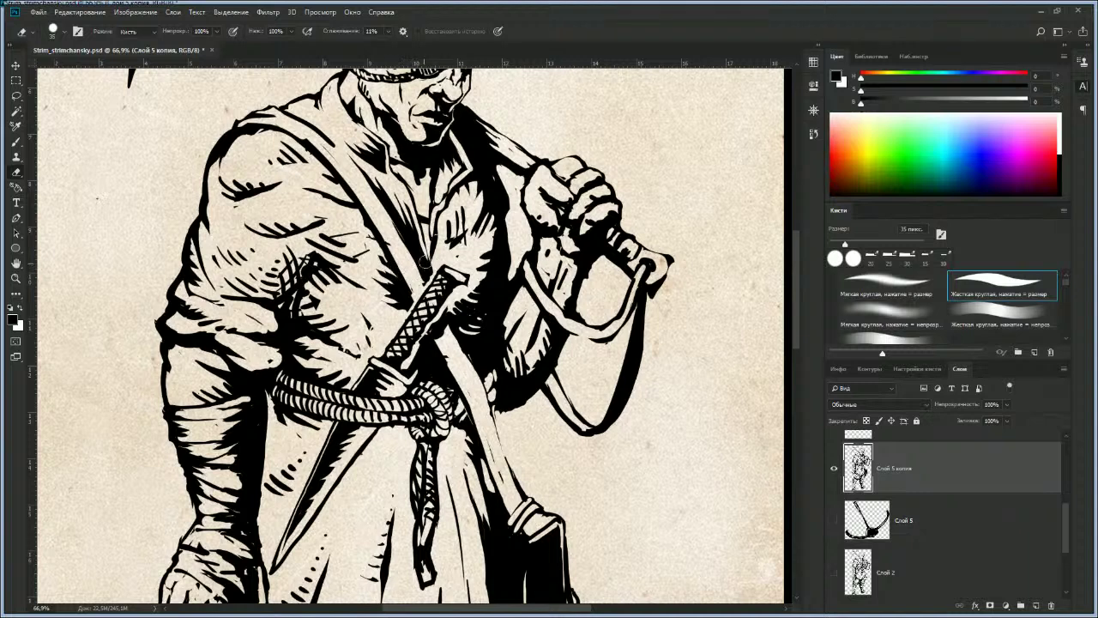
key(b)
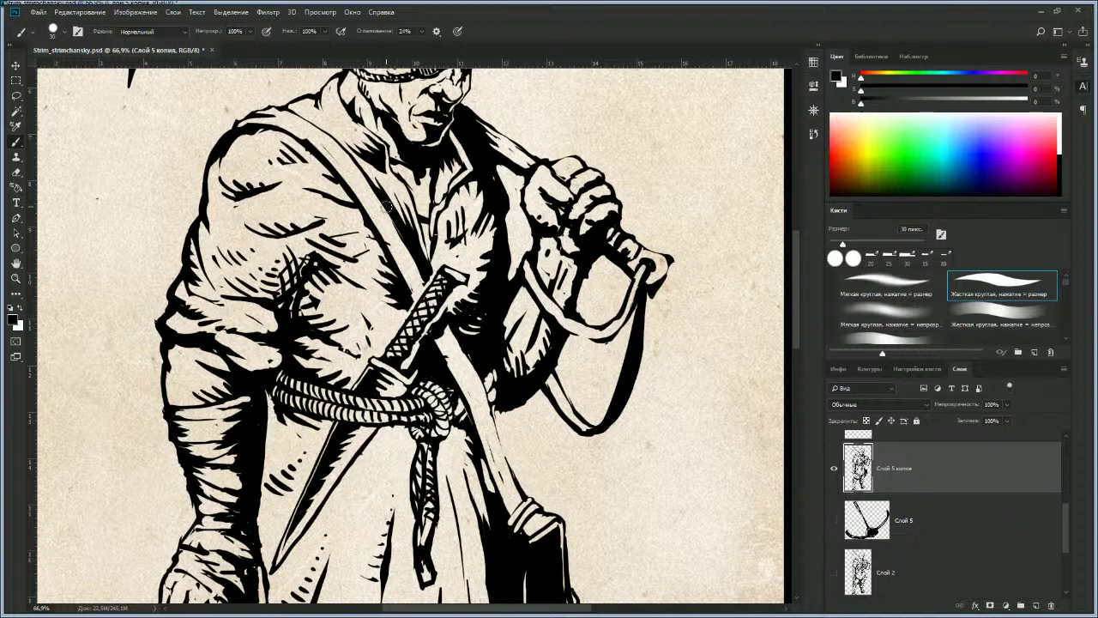
key(e)
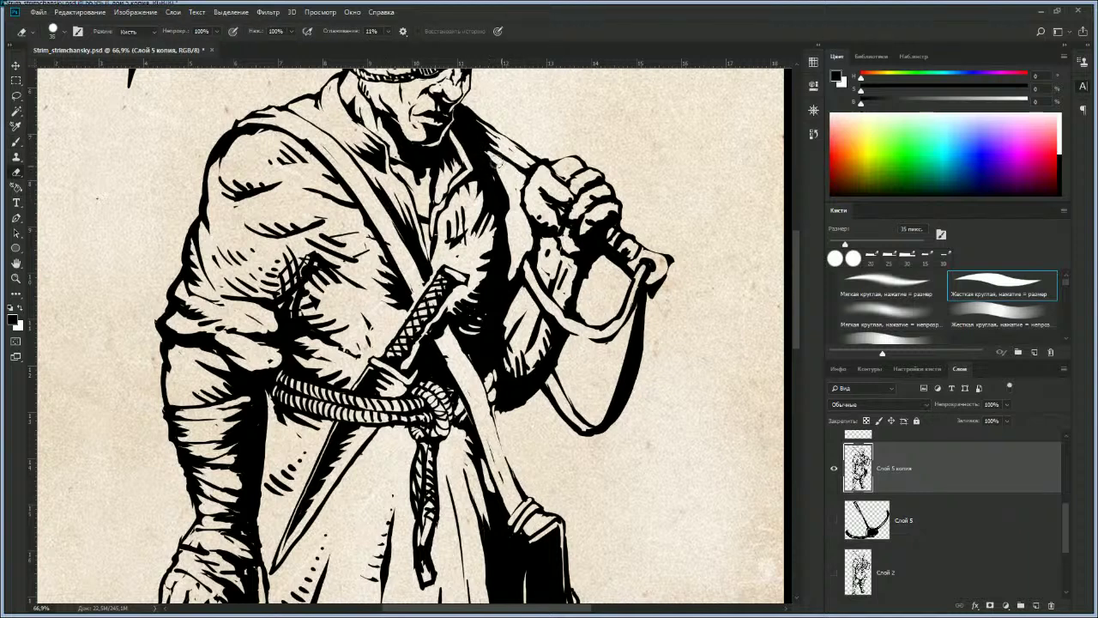
key(b)
mouse_move(486, 154)
mouse_down()
mouse_move(507, 197)
mouse_move(504, 285)
mouse_up()
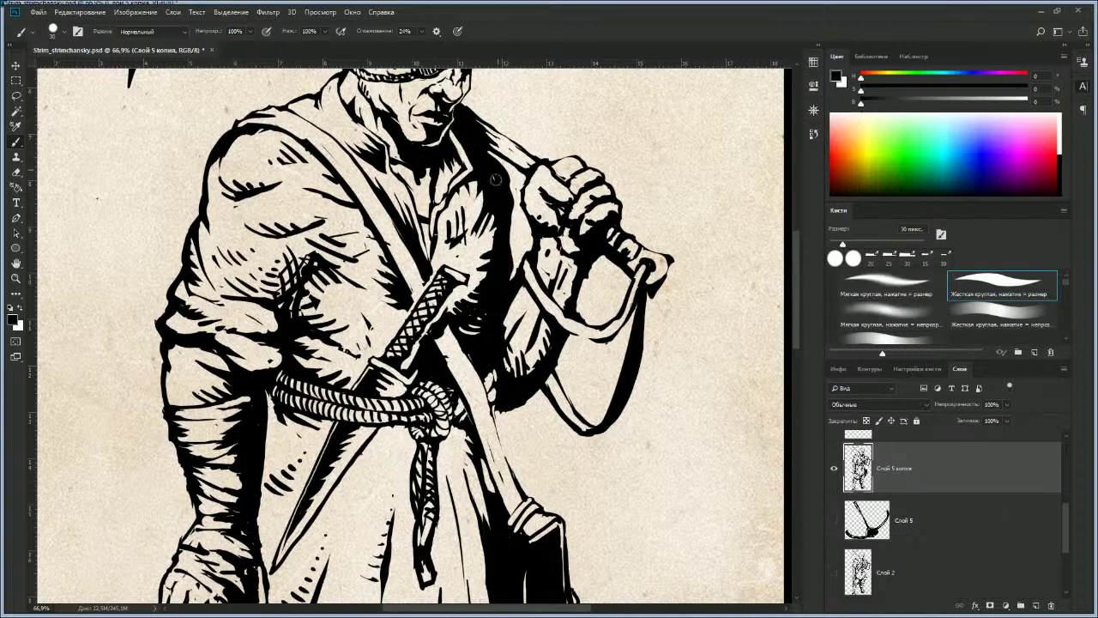
Step: Fill the far side of the chest, from the collar to the dagger hilt, with solid black using a 40 px brush
key(z)
key(ctrl+0)
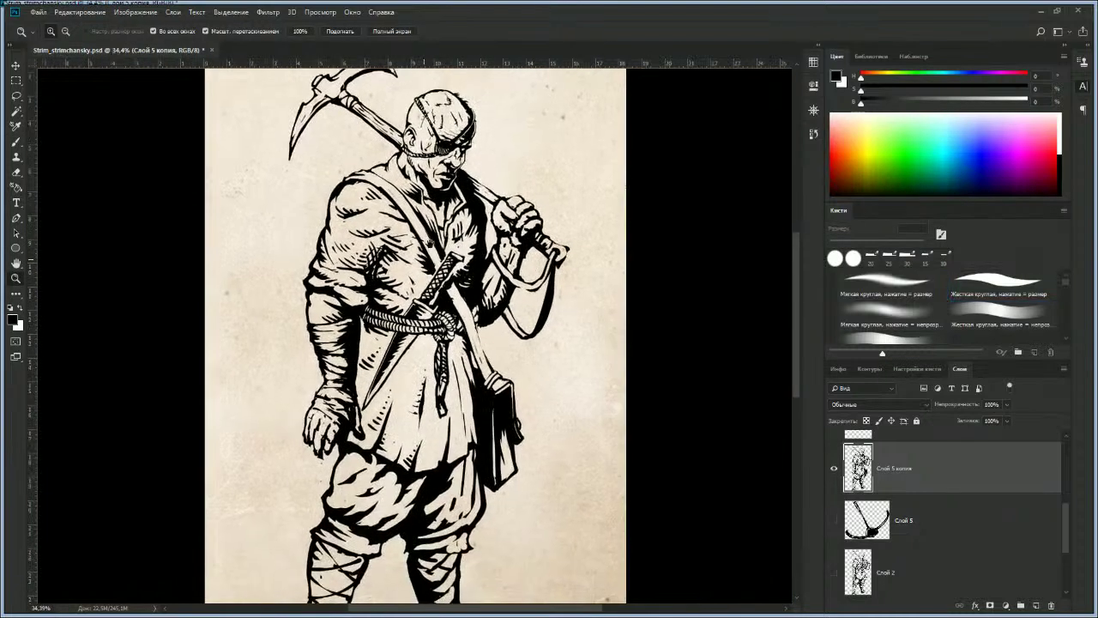
drag(452, 319, 438, 246)
drag(438, 246, 470, 244)
mouse_move(479, 195)
mouse_down()
mouse_move(480, 235)
mouse_move(463, 227)
mouse_move(465, 267)
mouse_move(489, 227)
mouse_move(484, 242)
mouse_move(463, 225)
mouse_move(487, 220)
mouse_move(468, 212)
mouse_up()
key(b)
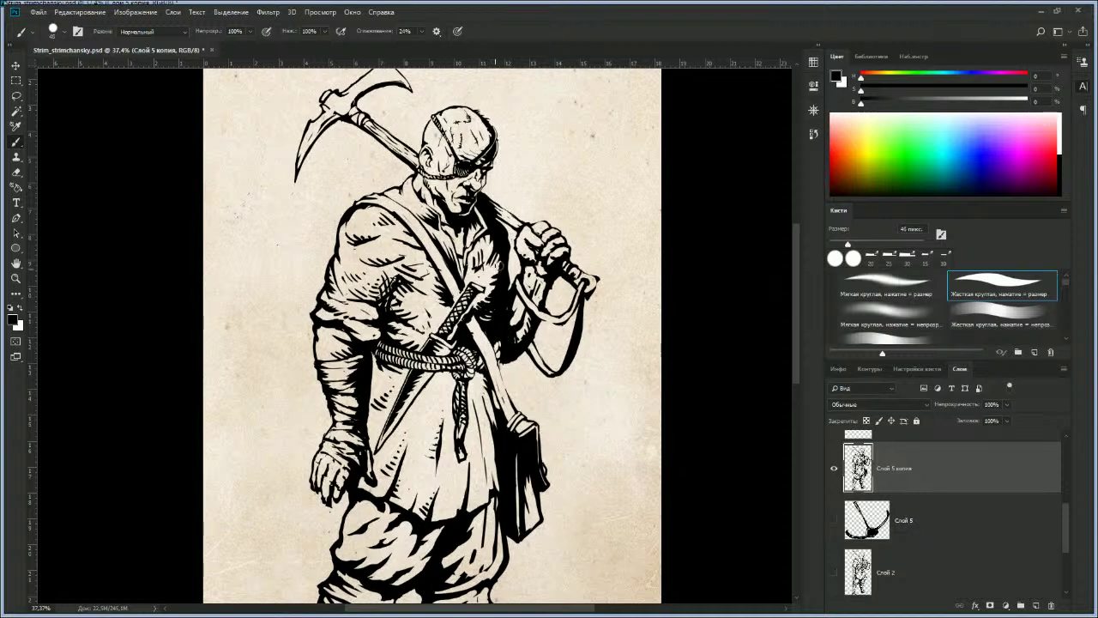
key(bracketleft)
drag(483, 243, 486, 261)
mouse_move(496, 255)
mouse_down()
mouse_move(479, 302)
mouse_move(482, 272)
mouse_move(469, 271)
mouse_move(478, 266)
mouse_move(468, 278)
mouse_move(482, 283)
mouse_up()
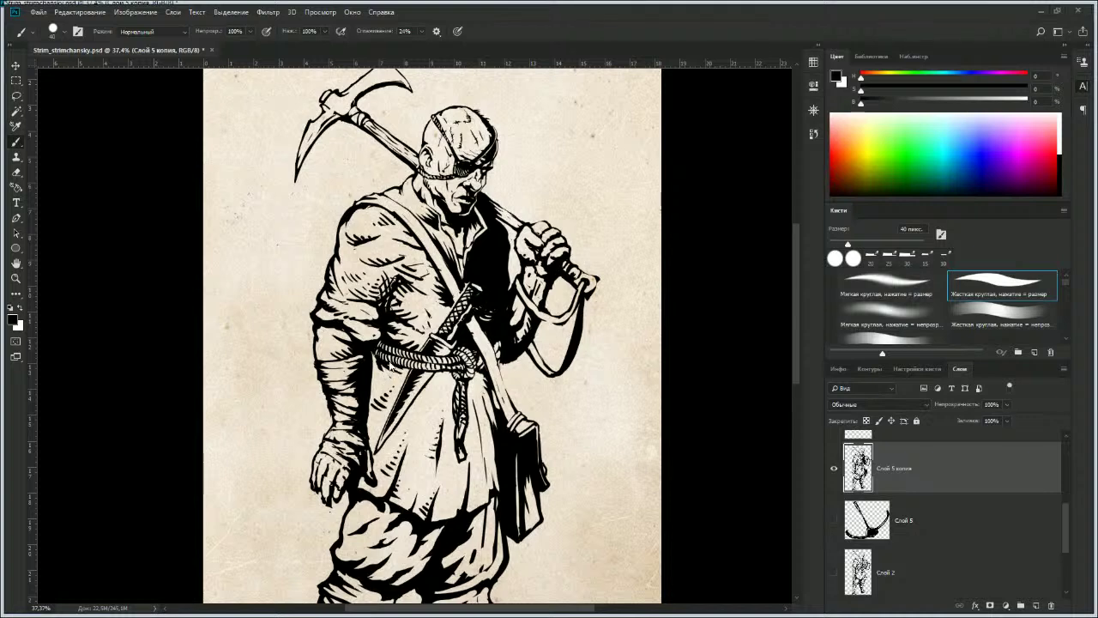
Step: Shade the pickaxe handle between the chin and the fist with wood-grain strokes, using a 40 px brush and a 20 px eraser
key(z)
mouse_move(501, 341)
mouse_down()
mouse_move(482, 321)
mouse_move(480, 287)
mouse_up()
key(b)
key(bracketleft)
key(bracketleft)
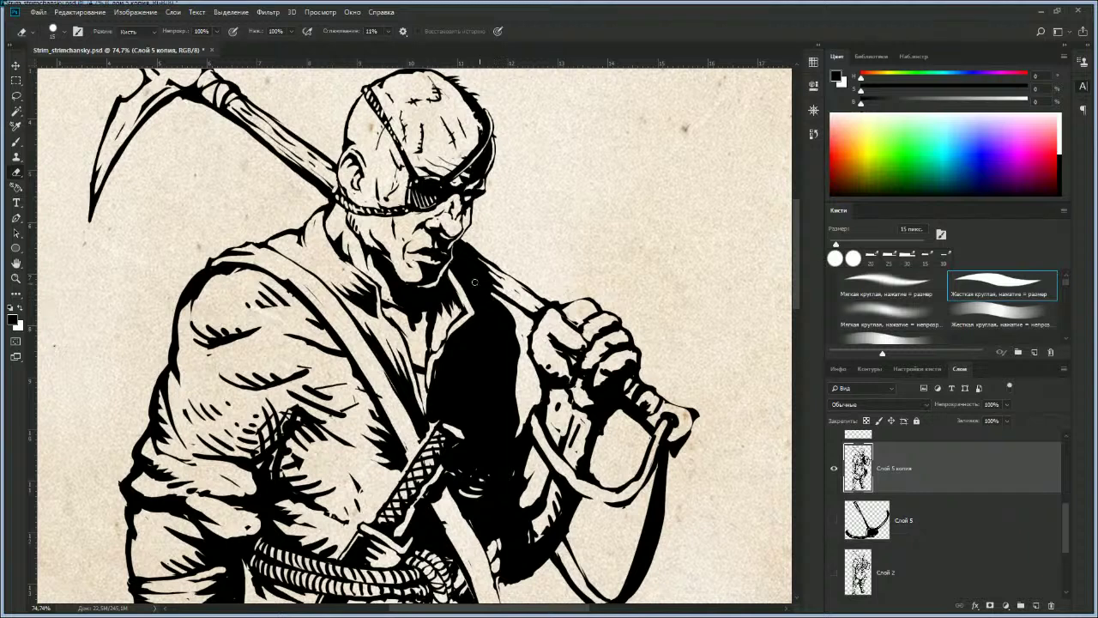
key(bracketright)
key(b)
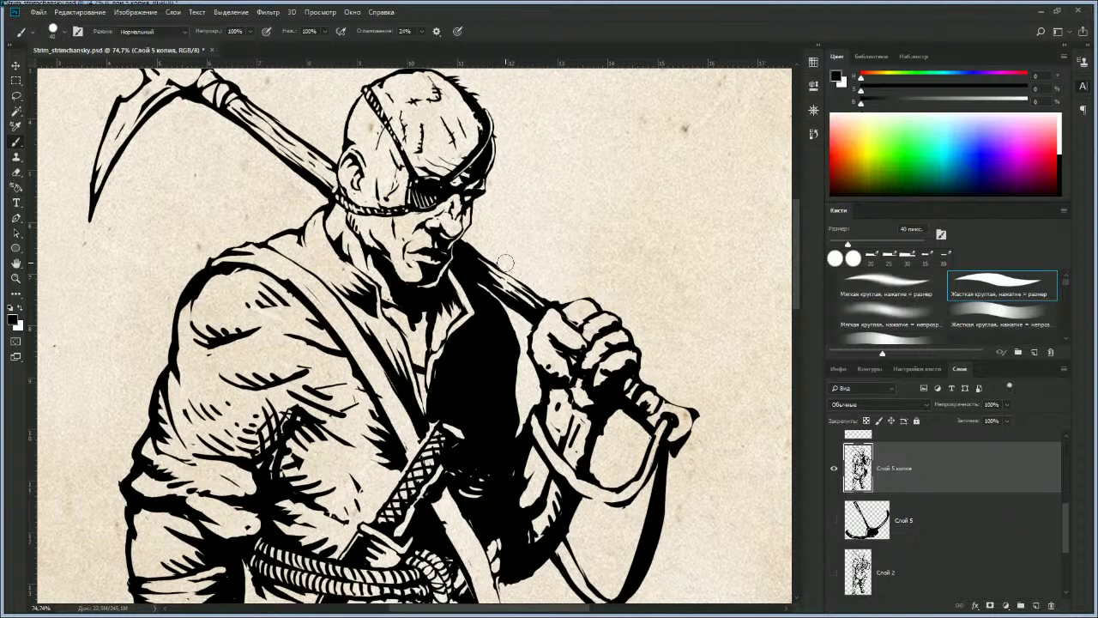
key(e)
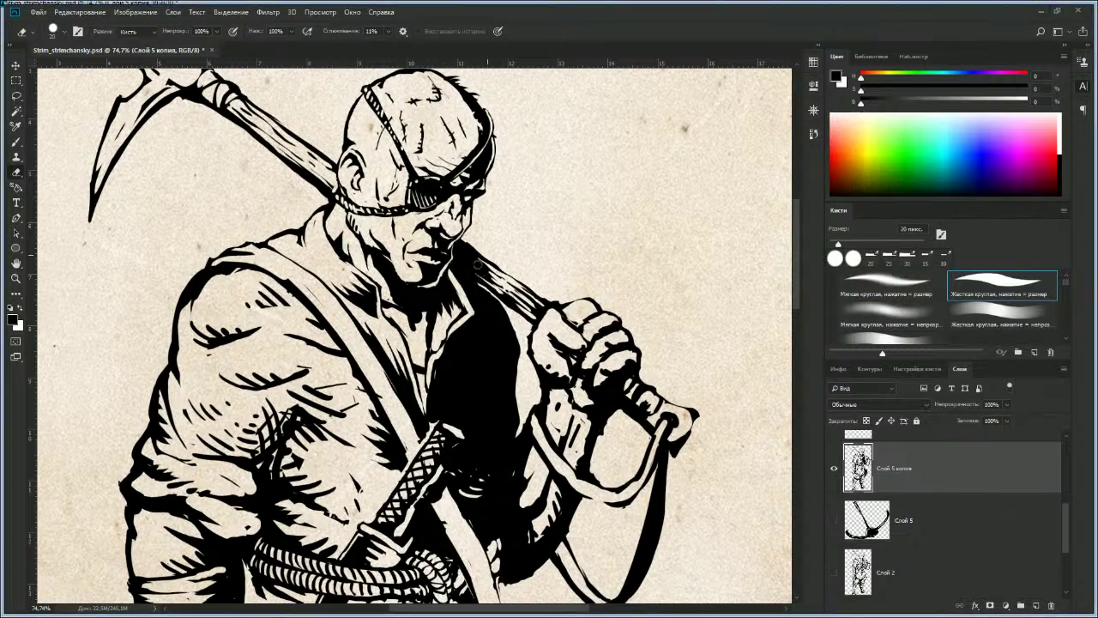
Step: Darken the pickaxe handle behind the head with a 40 px brush and carve grain lines into it with the eraser
key(b)
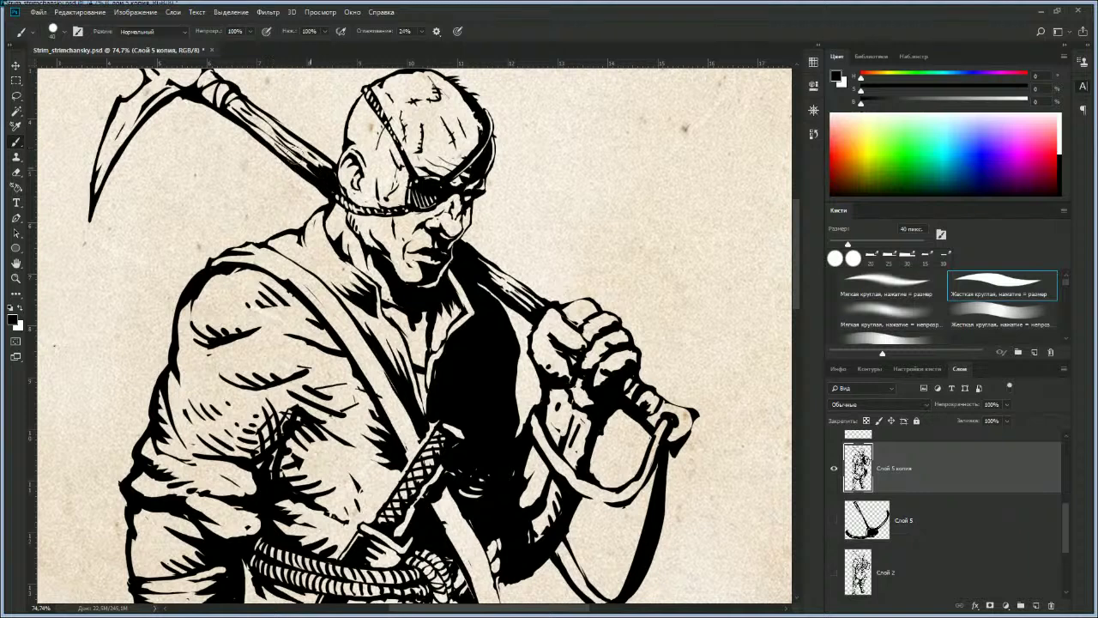
key(e)
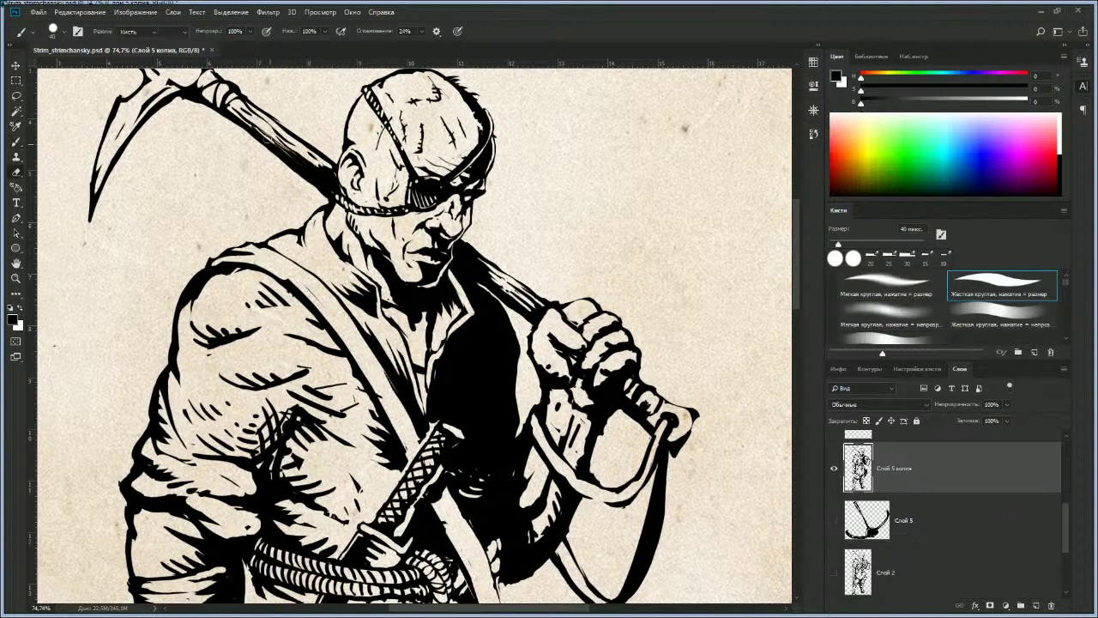
mouse_move(303, 171)
mouse_down()
mouse_move(296, 160)
mouse_move(331, 172)
mouse_up()
drag(275, 148, 309, 169)
Step: Cut thin highlights into the dark part of the pickaxe handle below the chin with a 20 px eraser
key(z)
drag(436, 332, 440, 452)
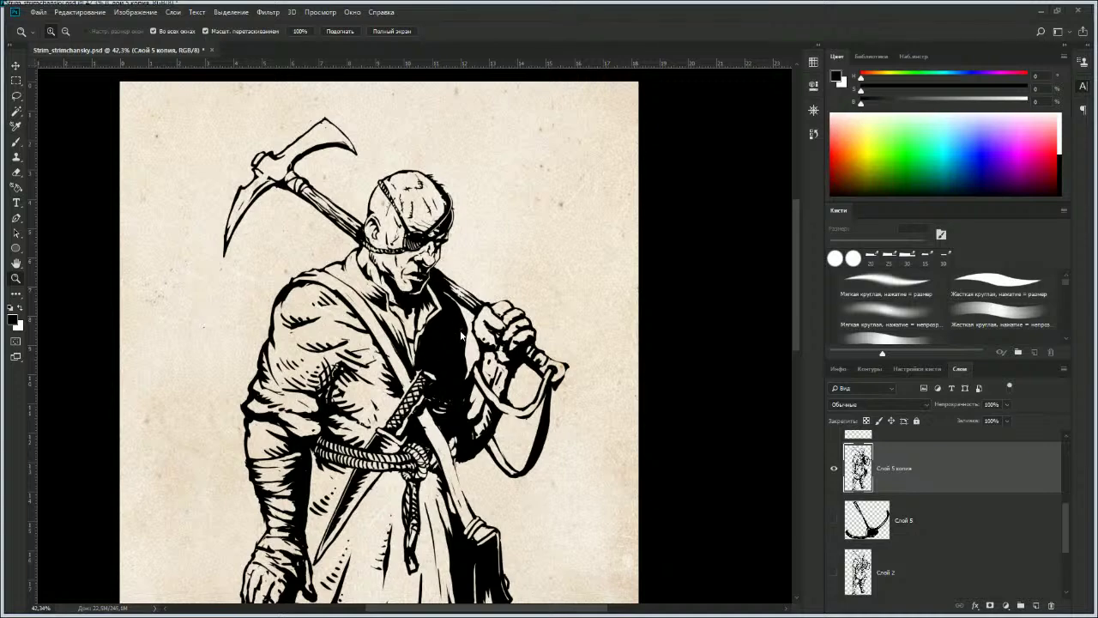
mouse_move(459, 353)
mouse_down()
mouse_move(458, 335)
mouse_move(454, 356)
mouse_up()
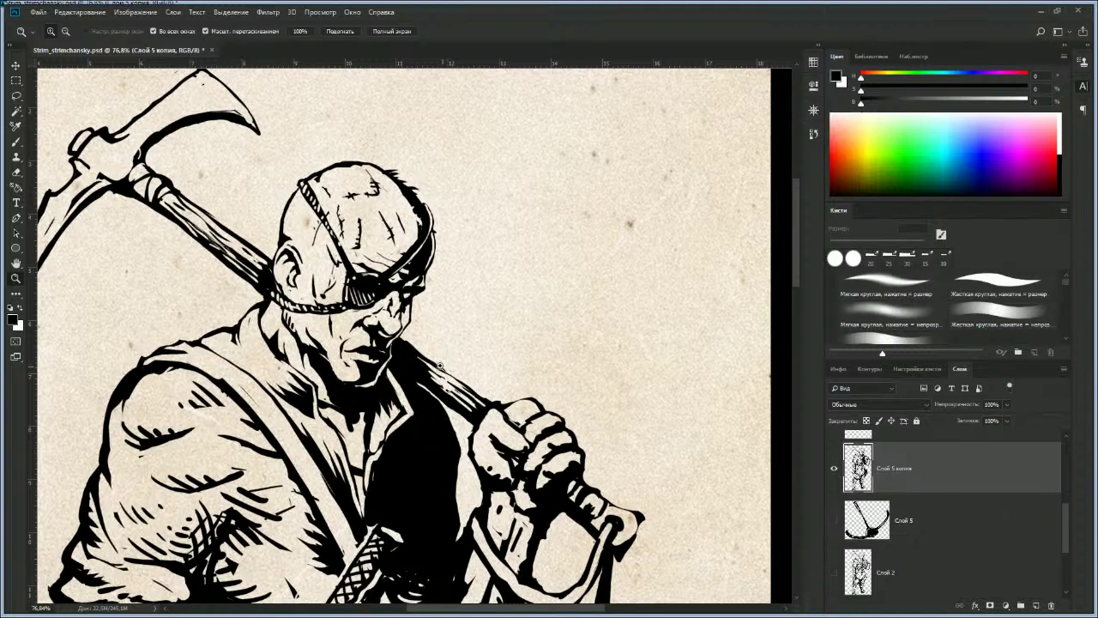
mouse_move(413, 390)
mouse_down()
mouse_move(429, 372)
mouse_move(463, 407)
mouse_up()
key(e)
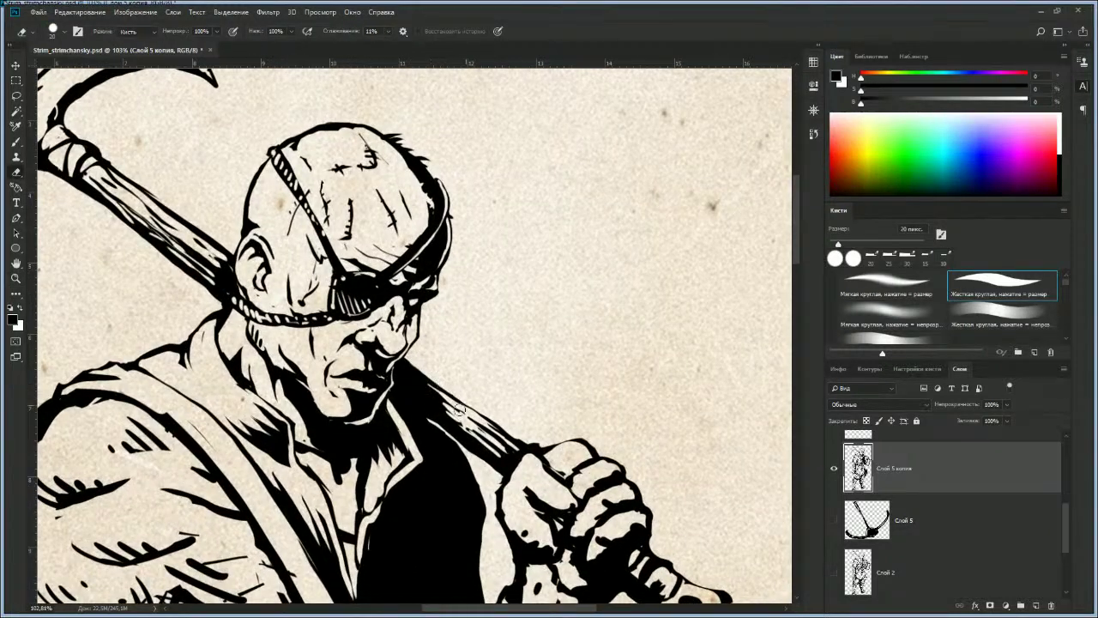
key(z)
drag(437, 450, 412, 523)
mouse_move(414, 532)
mouse_down()
mouse_move(423, 397)
mouse_move(419, 416)
mouse_up()
drag(442, 316, 410, 338)
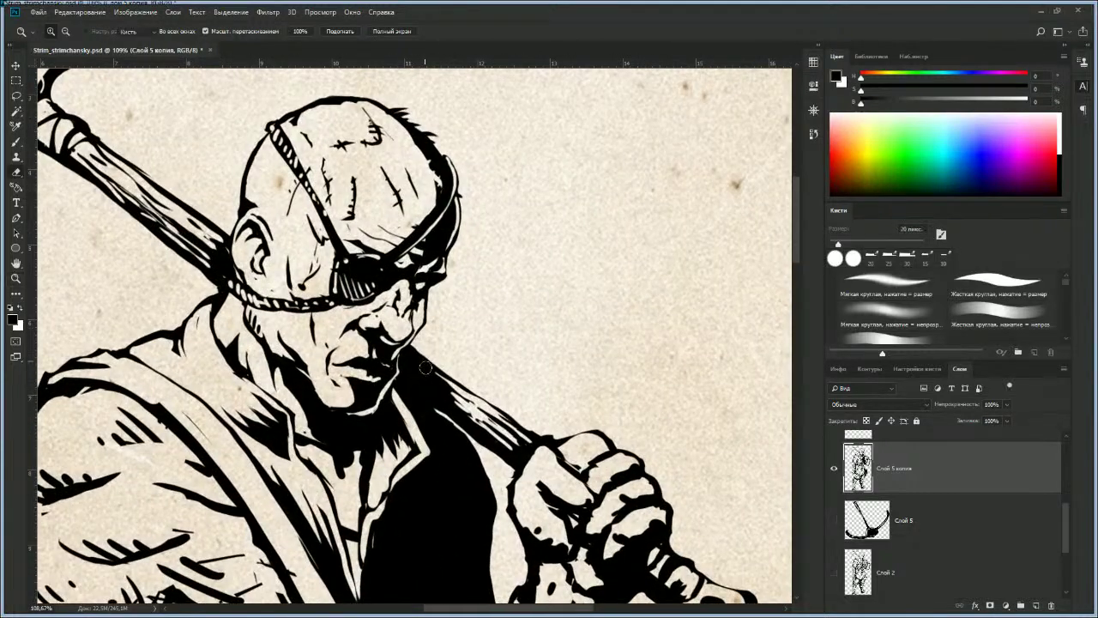
key(e)
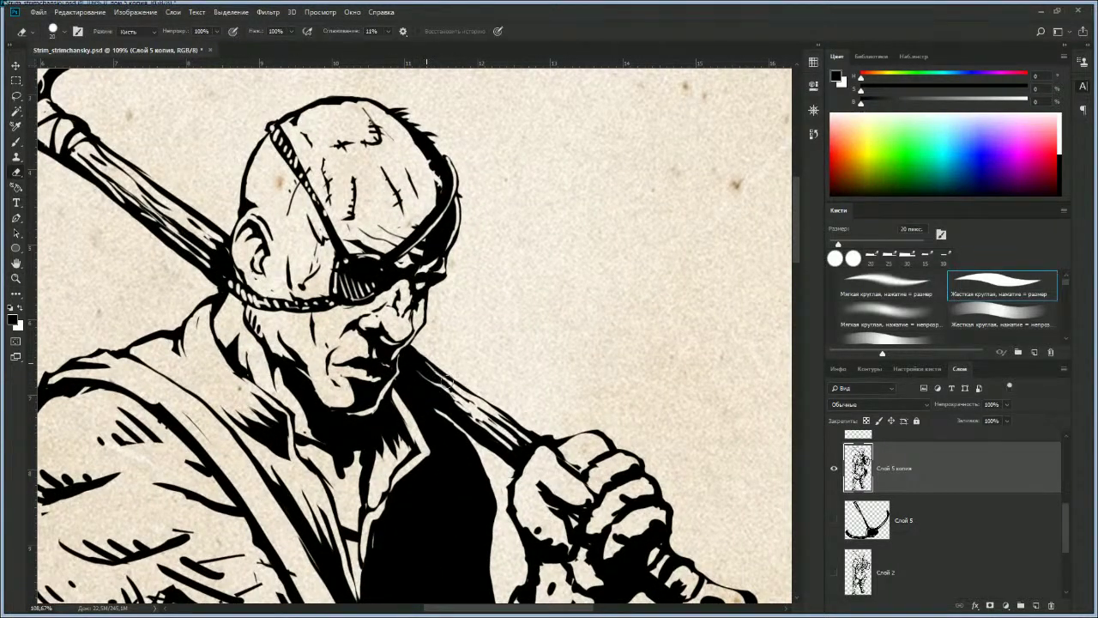
Step: Touch up the underside of the pickaxe handle beside the fist with a 40 px brush
key(z)
drag(466, 403, 439, 403)
drag(451, 481, 433, 384)
mouse_move(433, 384)
mouse_down()
mouse_move(417, 385)
mouse_move(437, 390)
mouse_up()
key(b)
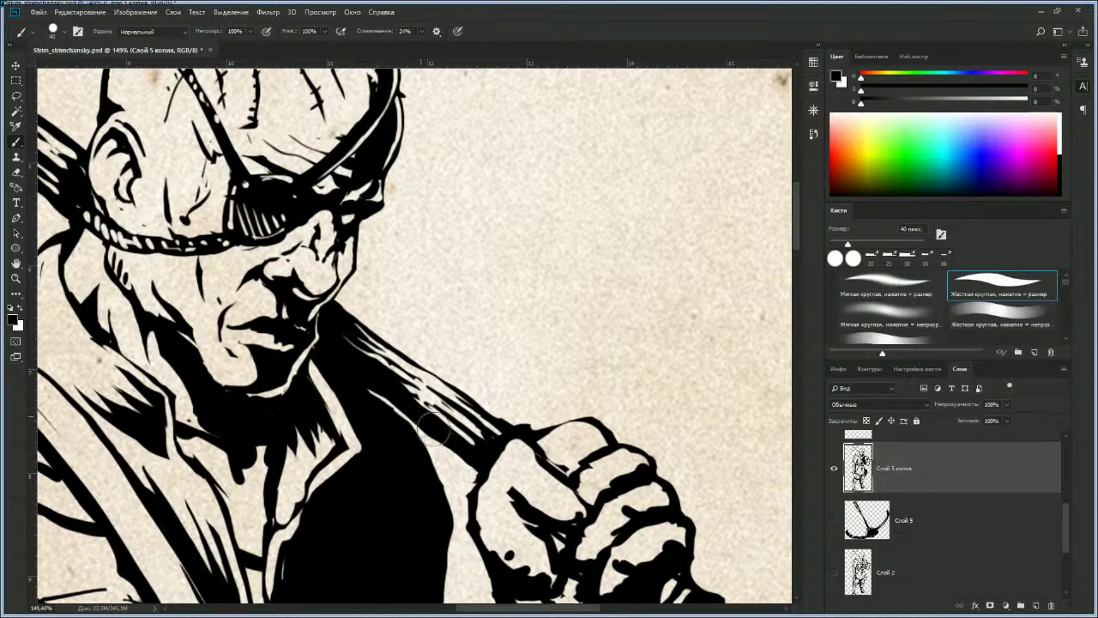
Step: Add wood-grain strokes and a darker lower edge to the handle between the pick head and the man's ear with a 40 px brush
key(z)
drag(450, 362, 426, 362)
drag(367, 318, 416, 402)
drag(322, 357, 377, 375)
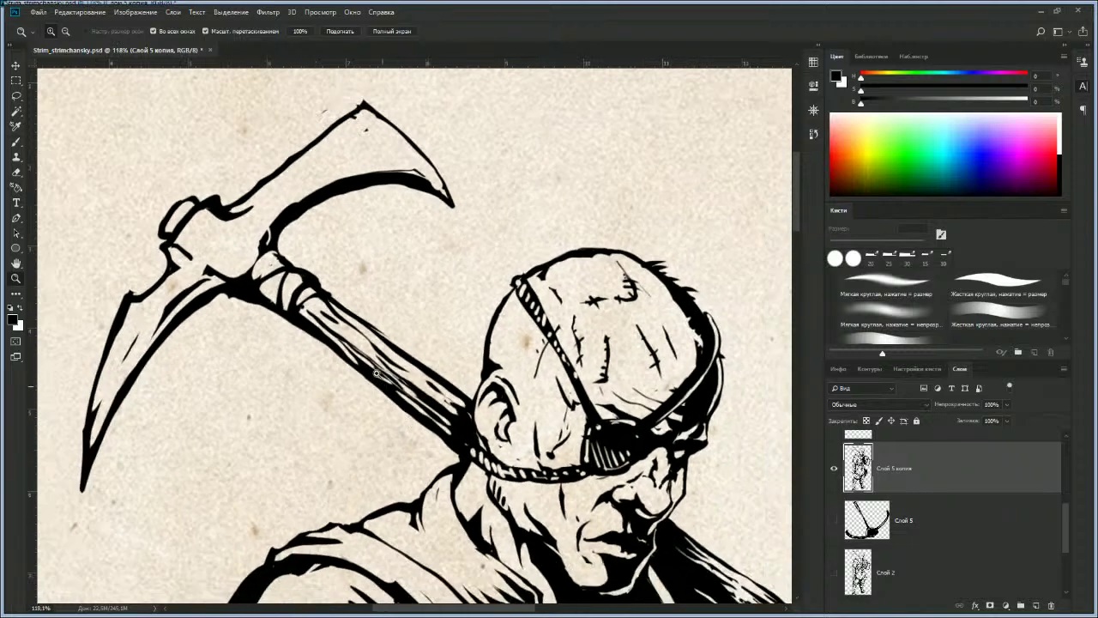
key(b)
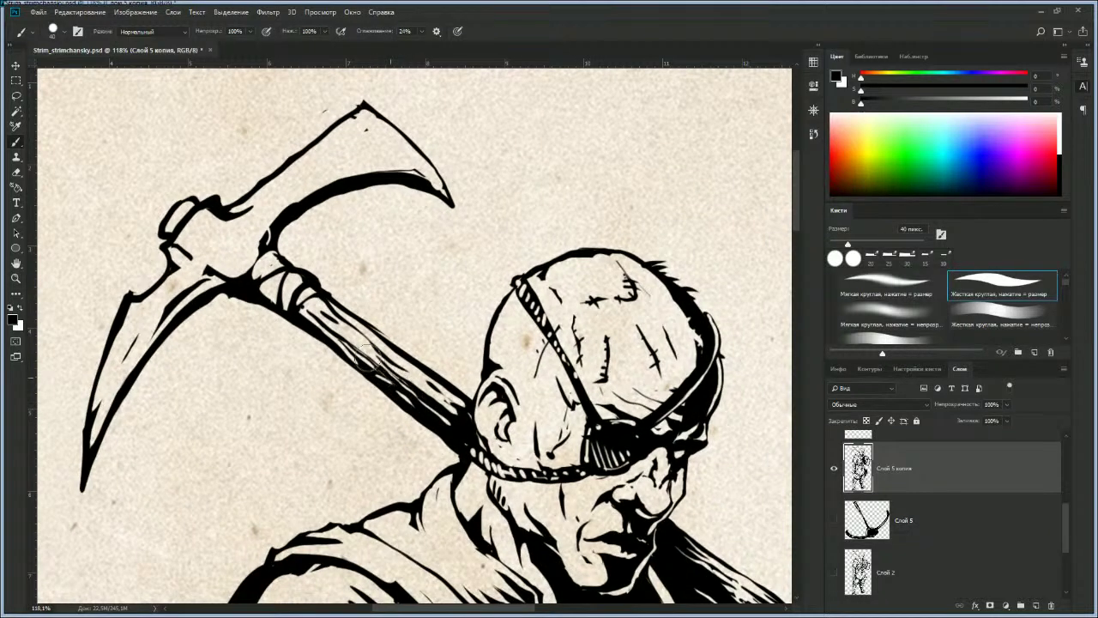
key(z)
drag(410, 410, 378, 361)
drag(378, 361, 411, 285)
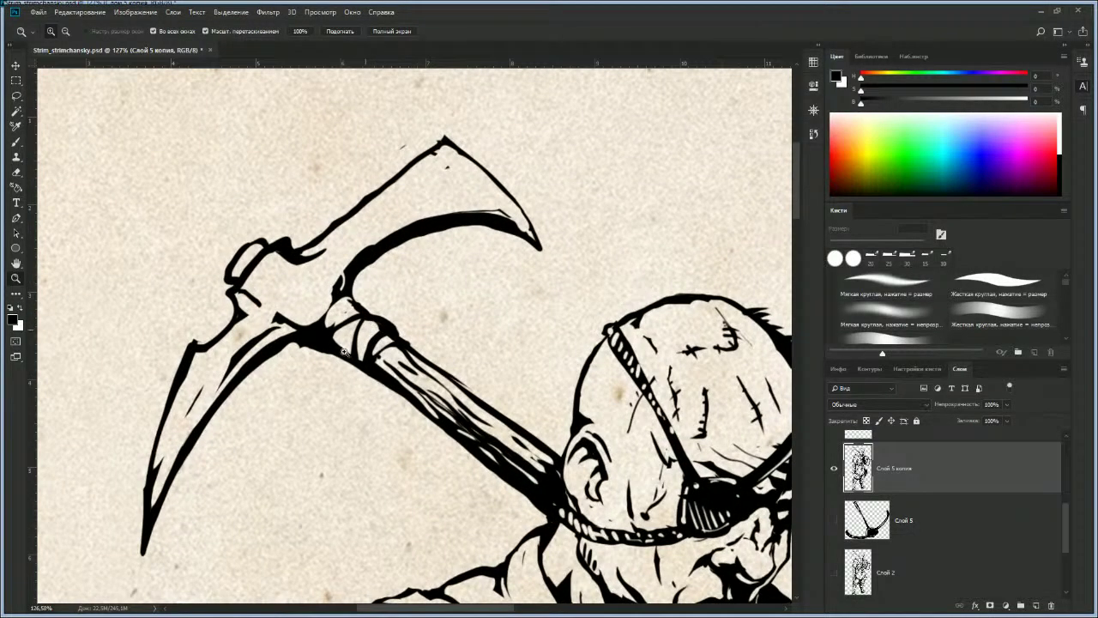
Step: Clean up the handle binding and redraw its joint with the pick head, using a 20 px eraser and a 40 px brush
key(e)
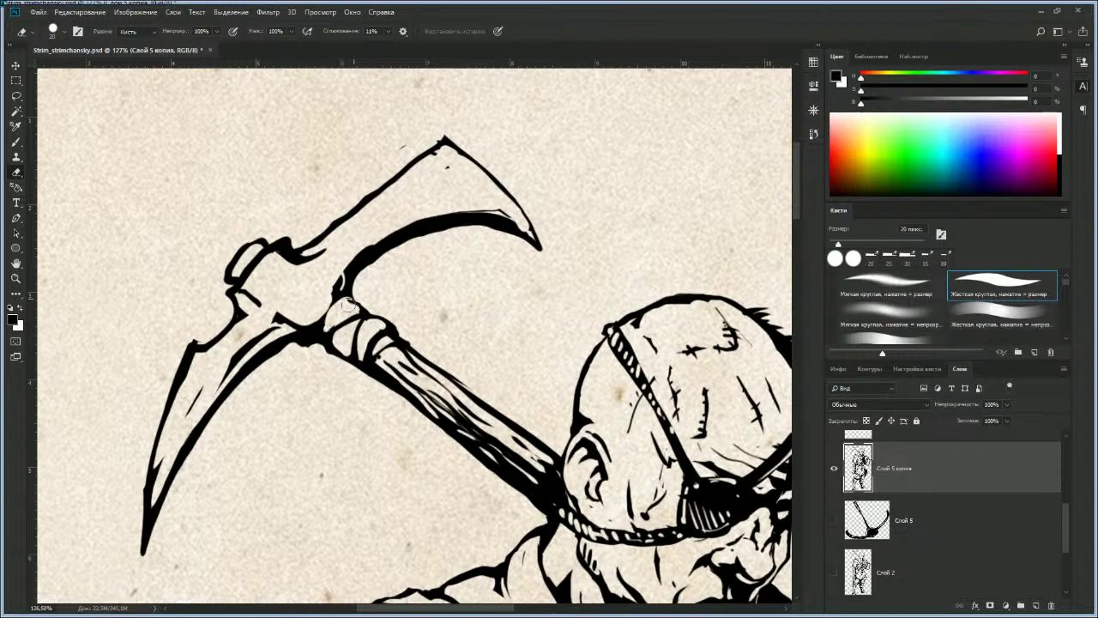
key(b)
mouse_move(342, 290)
mouse_down()
mouse_move(312, 329)
mouse_move(338, 294)
mouse_move(319, 322)
mouse_up()
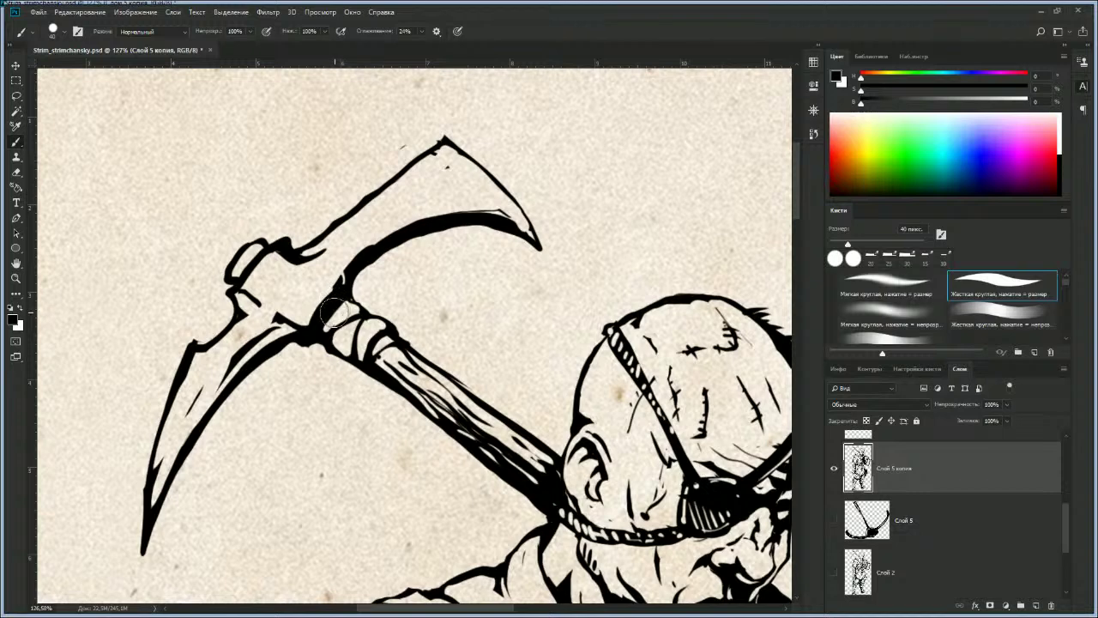
key(e)
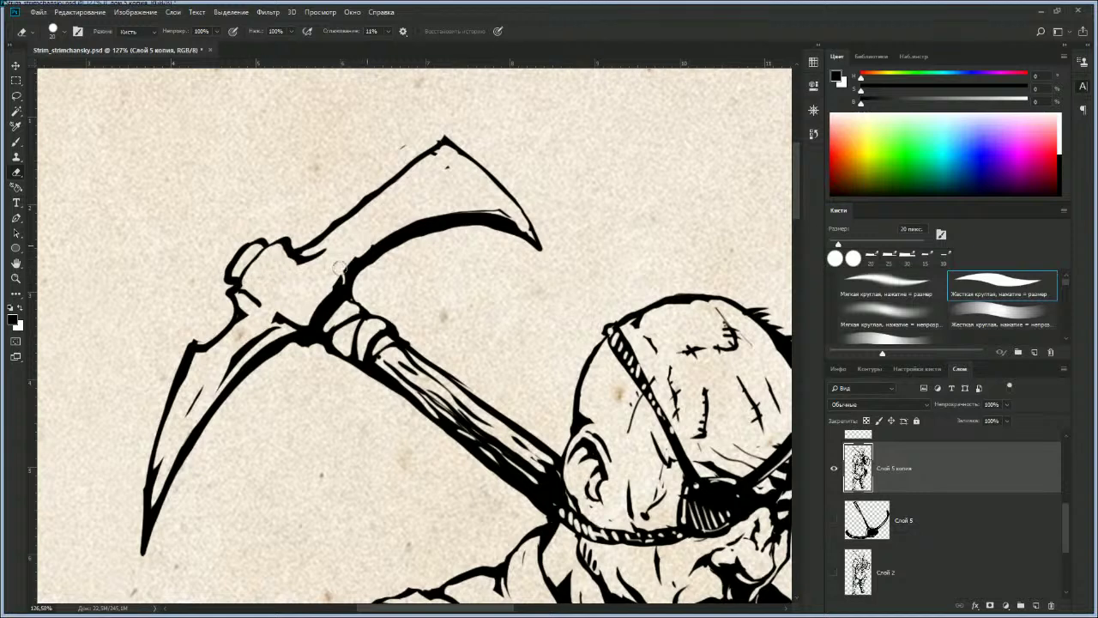
drag(333, 281, 304, 319)
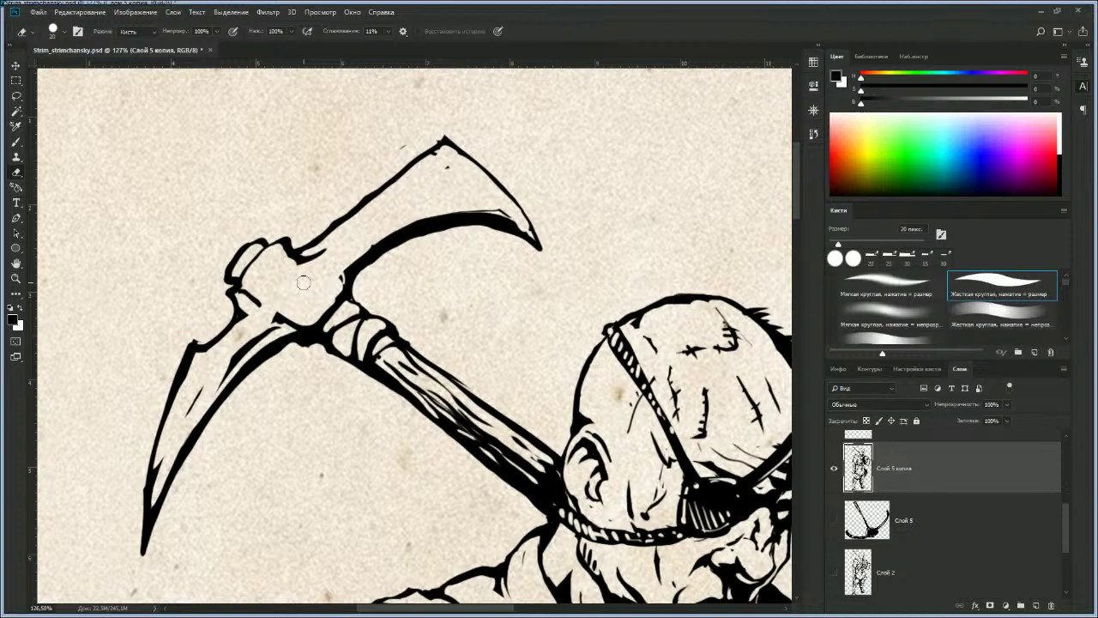
Step: Rework the pick head's inner contour beside the long blade with short 40 px strokes and thin the blade's corner with a 20 px eraser
drag(245, 286, 236, 336)
key(b)
mouse_move(249, 283)
mouse_down()
mouse_move(256, 318)
mouse_move(236, 344)
mouse_up()
key(e)
key(b)
drag(256, 305, 252, 319)
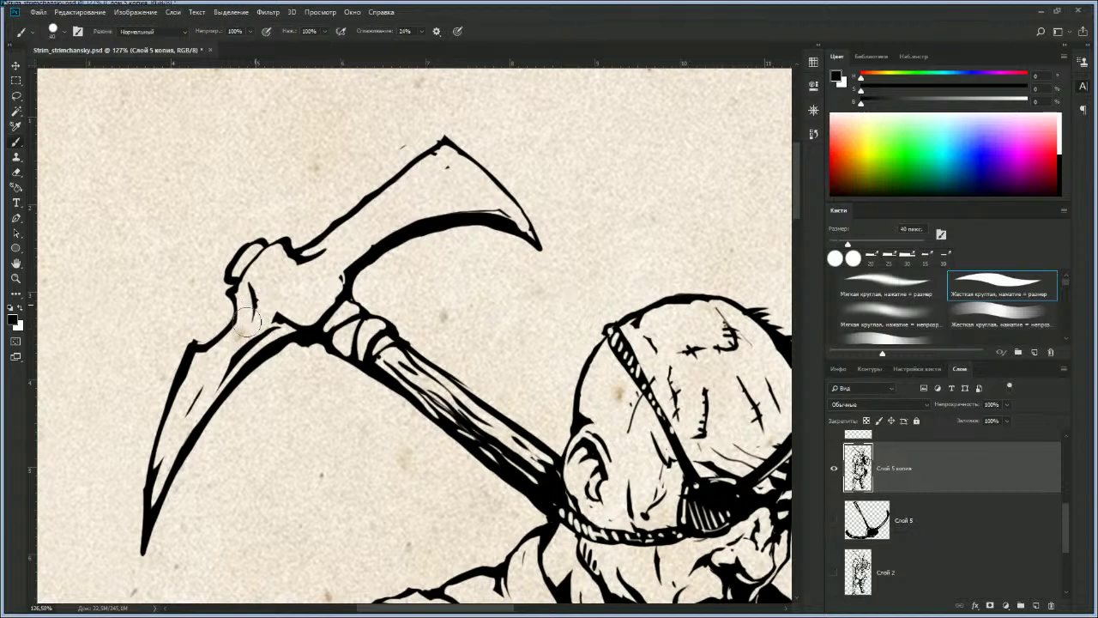
mouse_move(190, 341)
mouse_down()
mouse_move(216, 325)
mouse_move(188, 368)
mouse_up()
key(e)
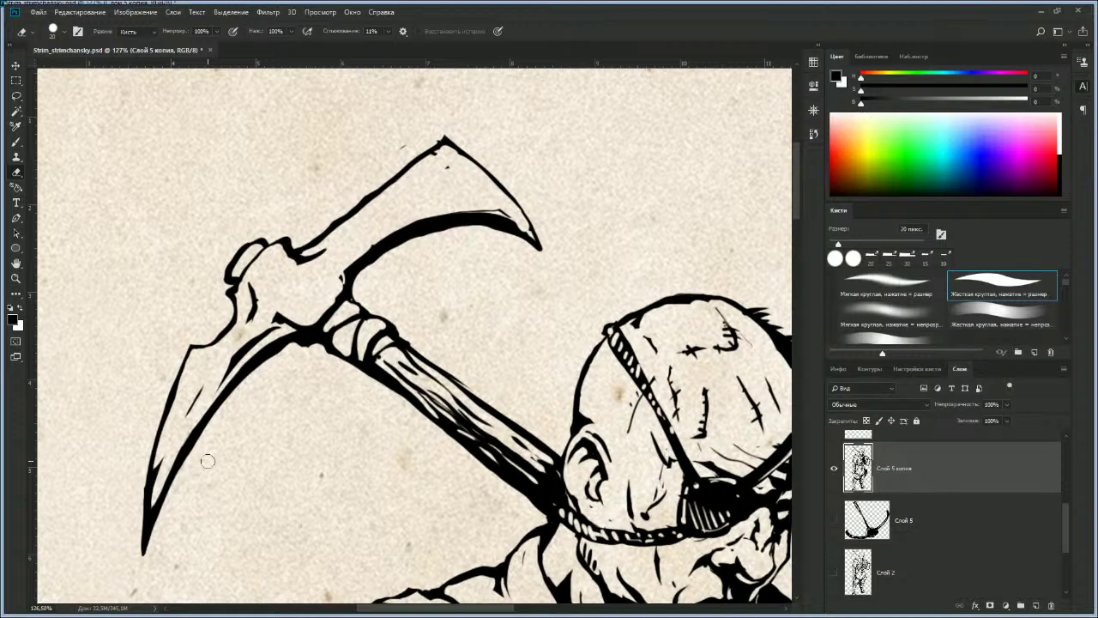
Step: Examine the pick head up close and compare it with the man's whole upper body
key(z)
drag(406, 374, 343, 374)
mouse_move(405, 446)
mouse_down()
mouse_move(404, 368)
mouse_move(360, 372)
mouse_up()
drag(300, 281, 404, 385)
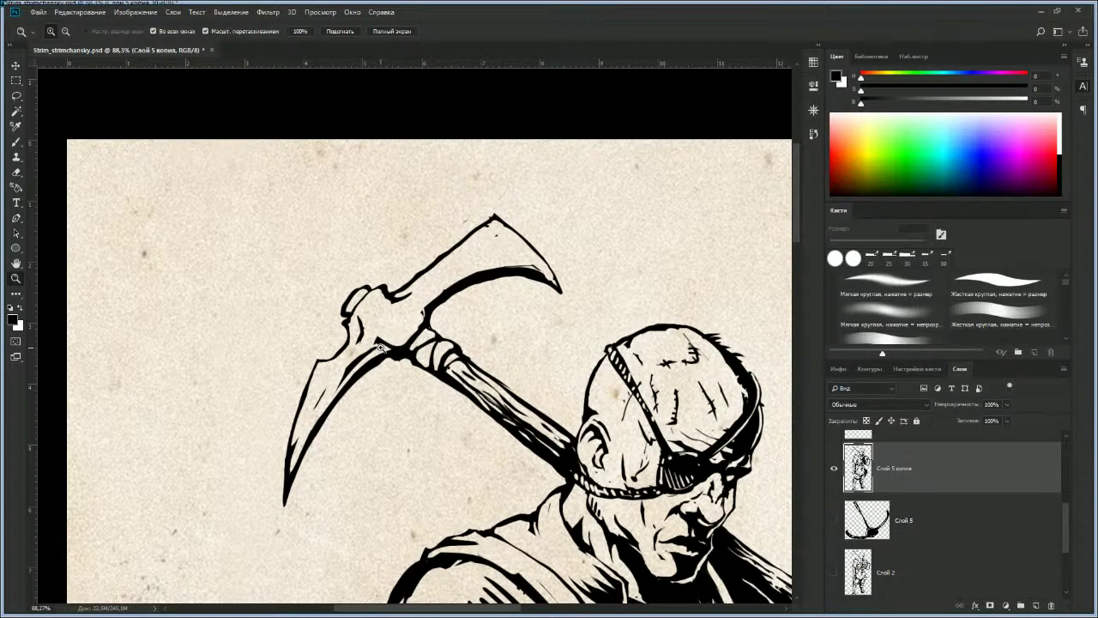
drag(371, 396, 347, 398)
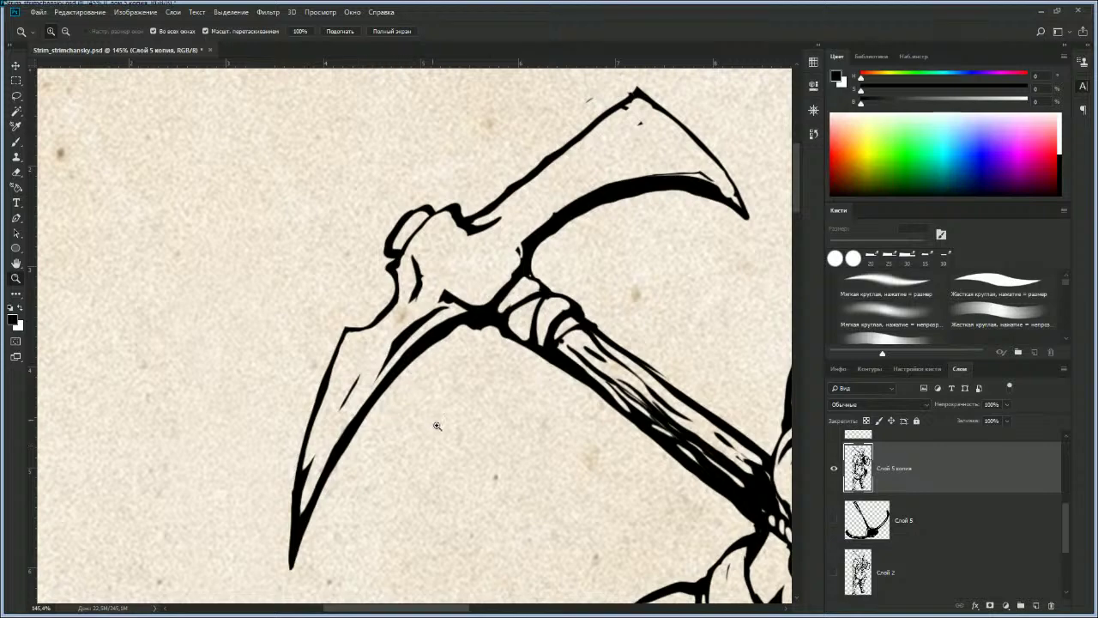
drag(435, 427, 417, 433)
drag(514, 520, 431, 386)
drag(504, 417, 309, 361)
drag(390, 403, 371, 403)
drag(435, 459, 433, 269)
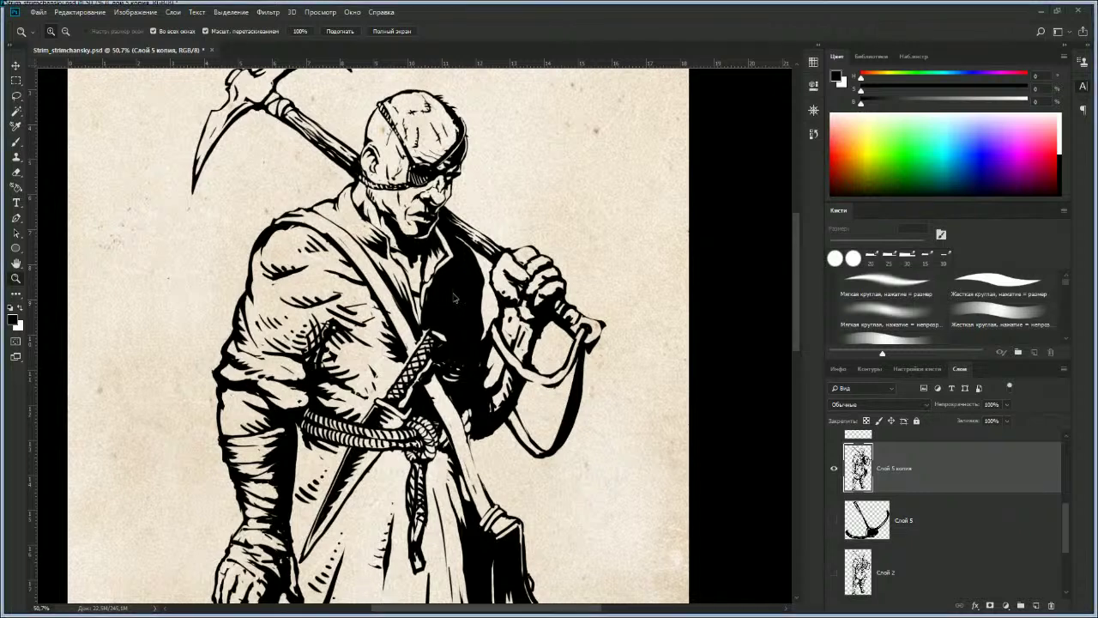
drag(454, 307, 413, 403)
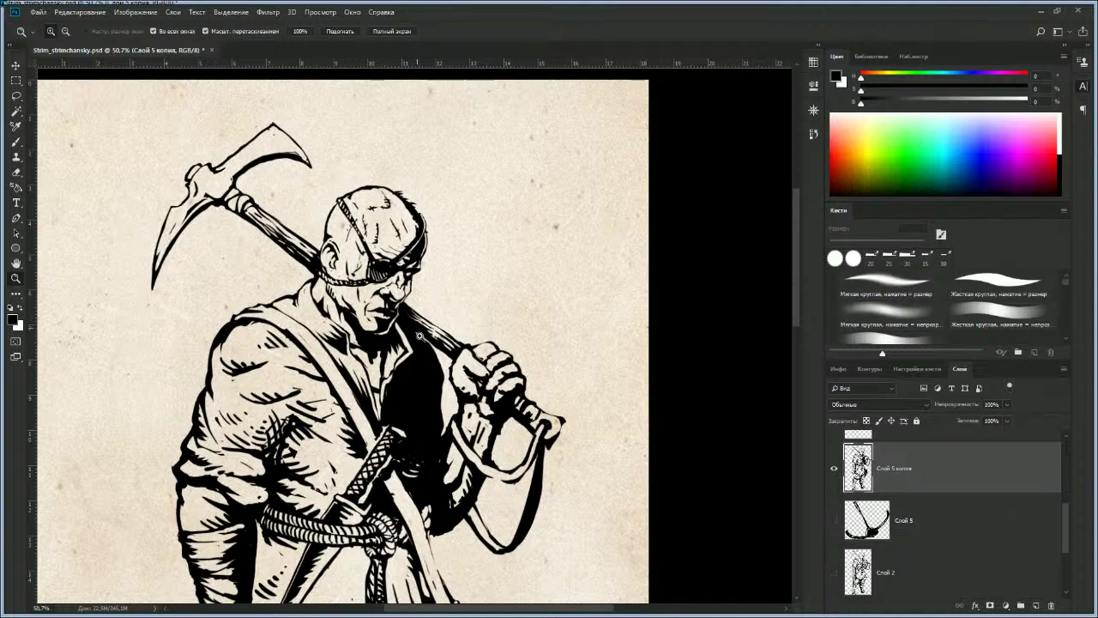
Step: Carve a thin light edge line into the black chest shadow beside the raised arm with a 15 px eraser
key(e)
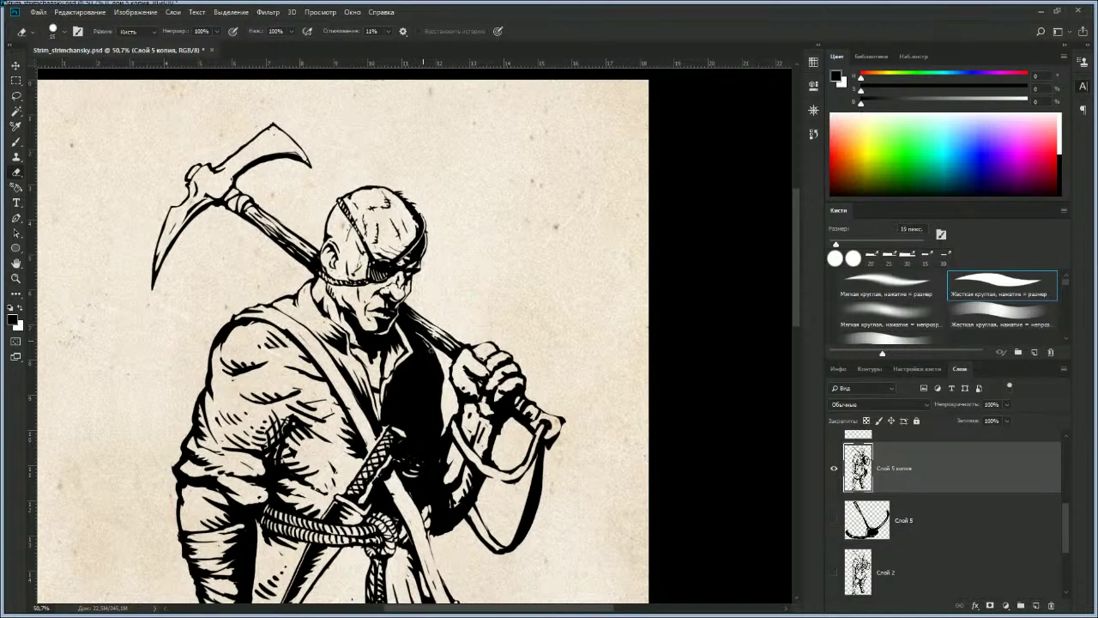
drag(439, 392, 439, 421)
key(bracketright)
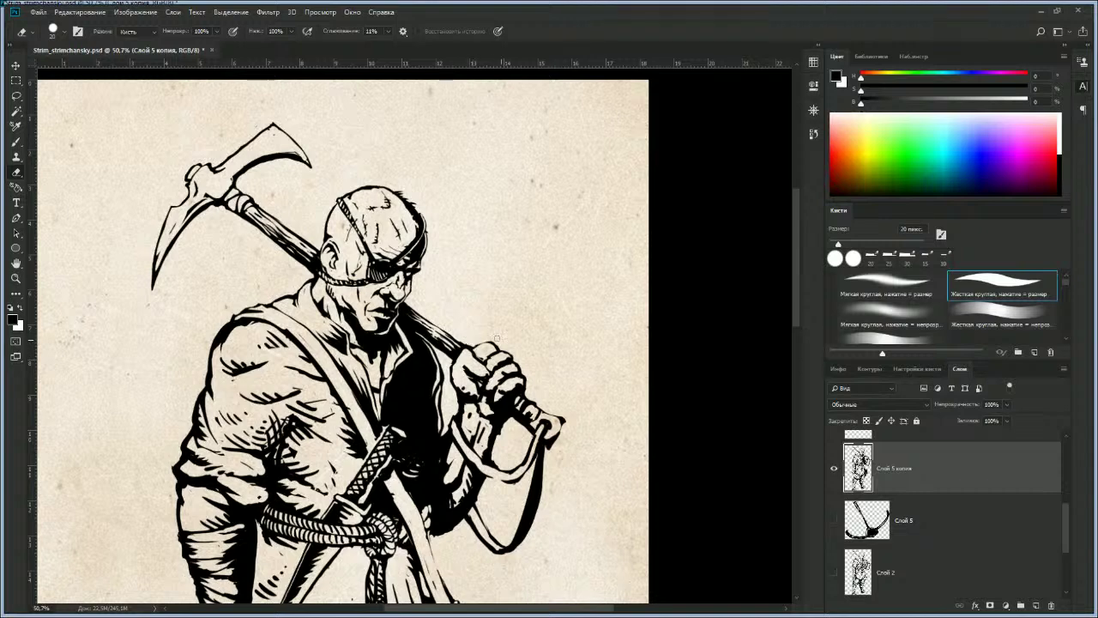
Step: Refine the knuckle contours and shading of the fist gripping the pickaxe with a 40 px brush and a 20 px eraser
key(b)
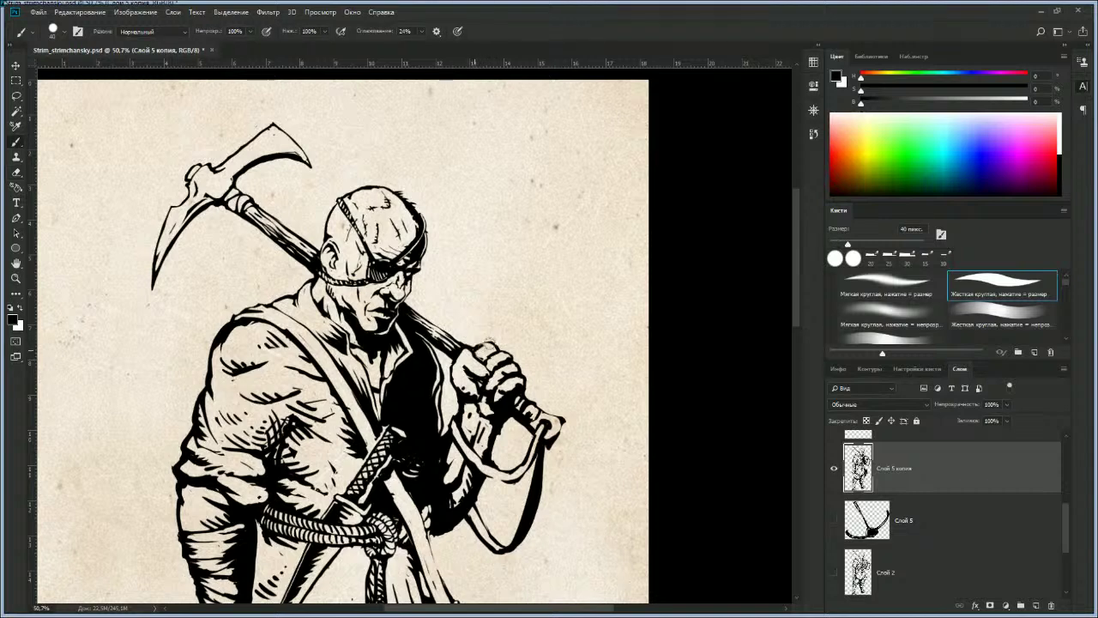
key(e)
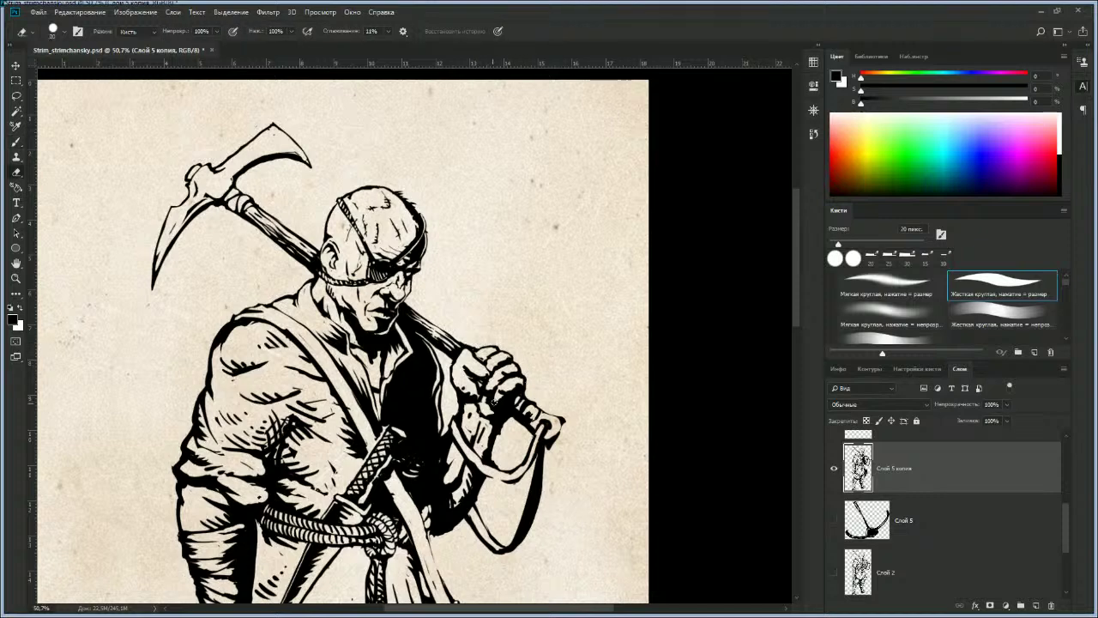
key(b)
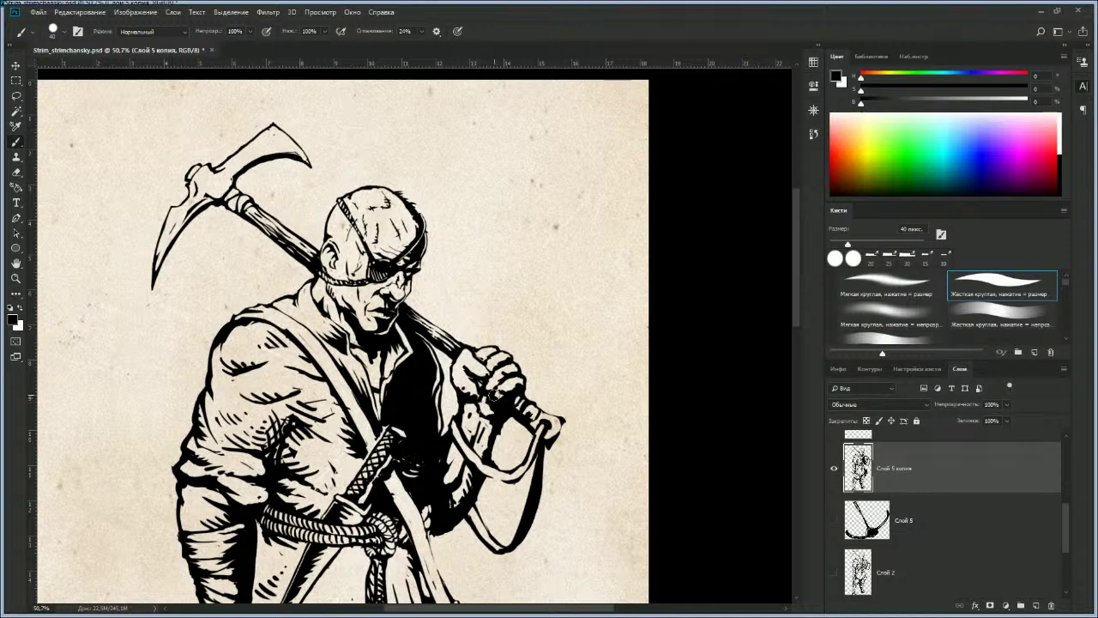
key(e)
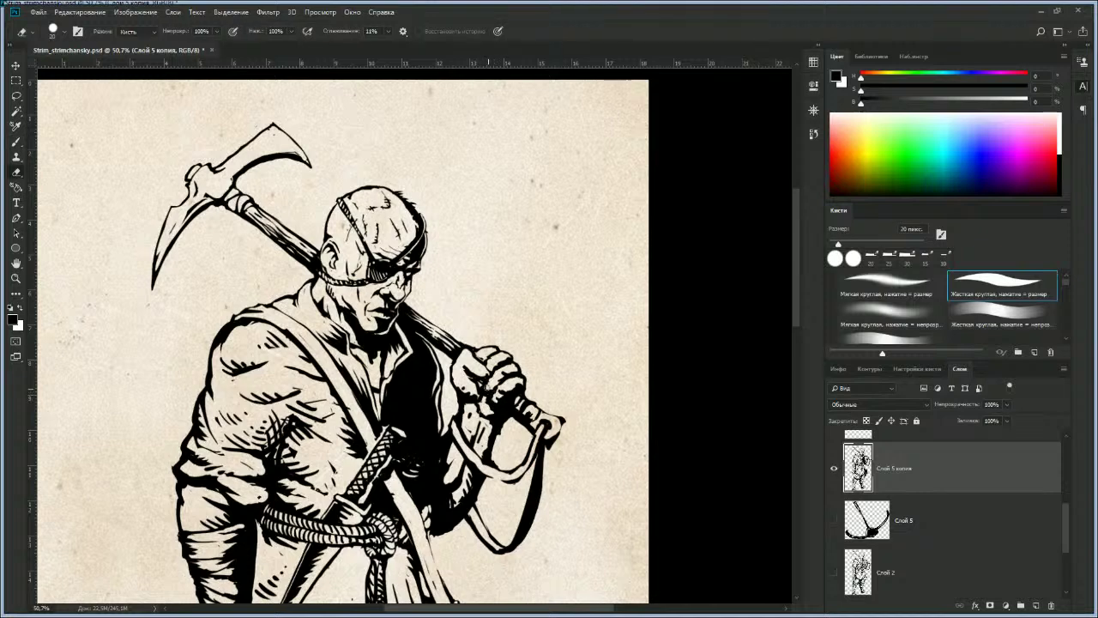
key(b)
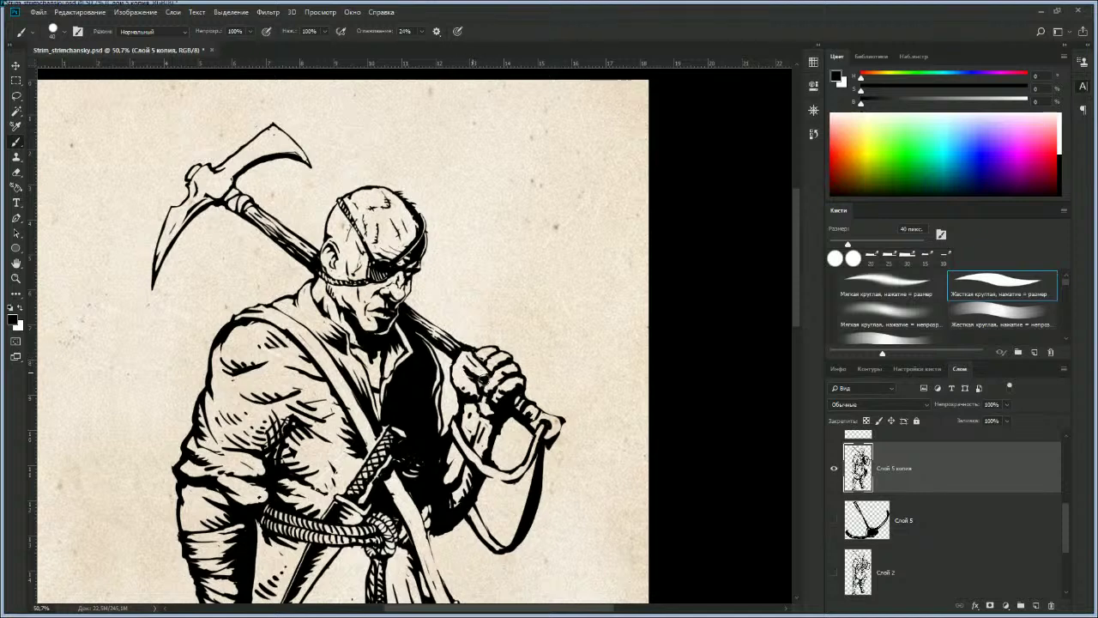
key(e)
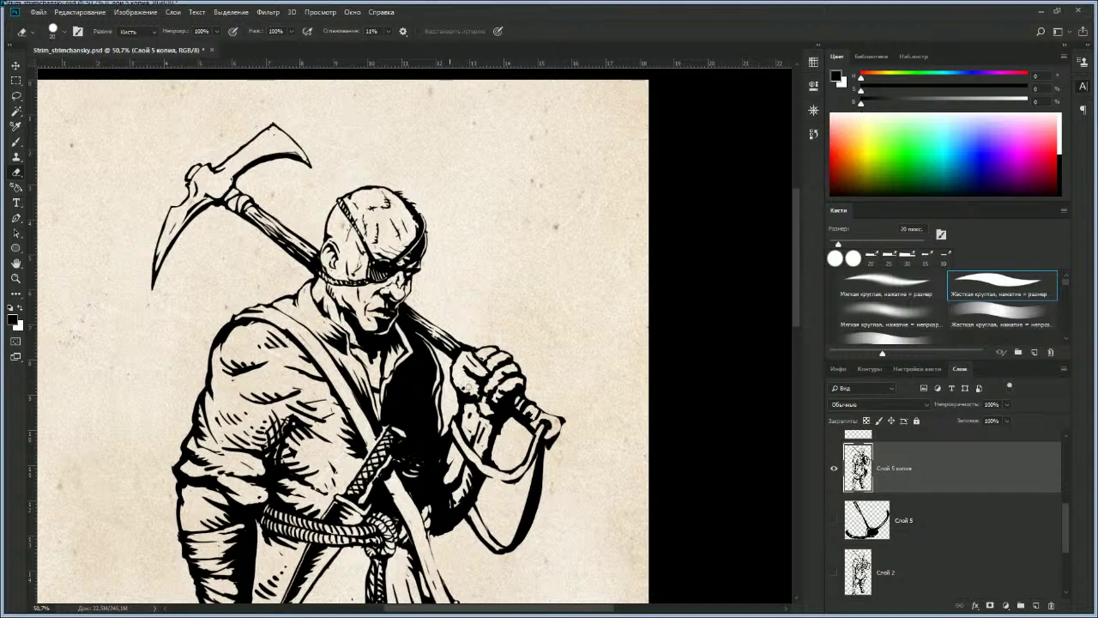
Step: Clean up the raised forearm and the dark garment edge below it with a 20 px eraser and a 20 px brush
drag(479, 408, 486, 449)
key(b)
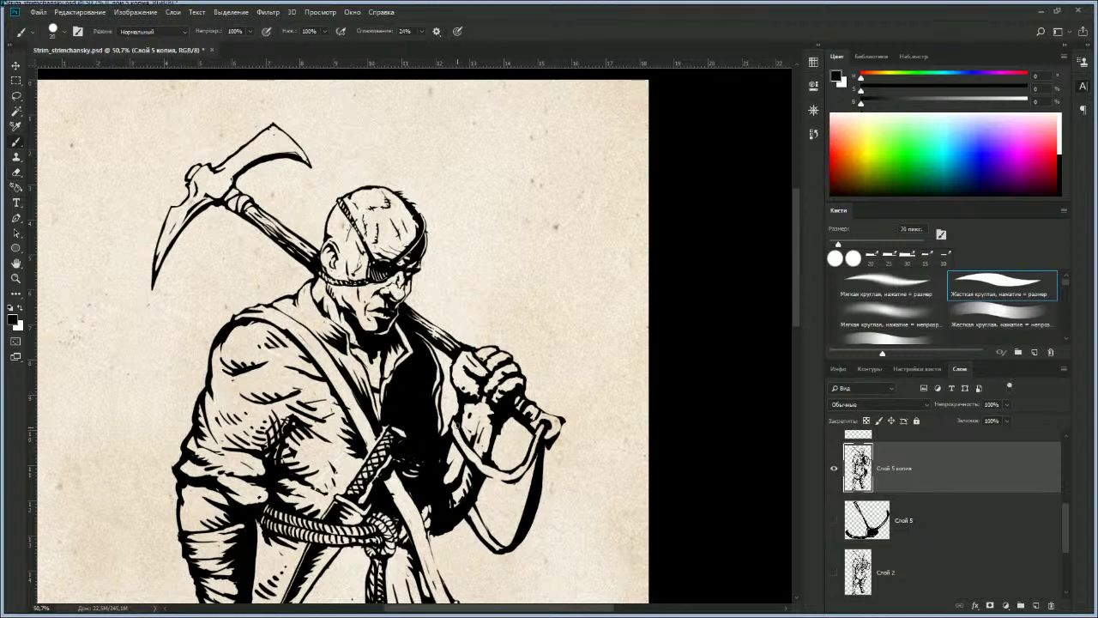
key(bracketleft)
key(bracketleft)
key(e)
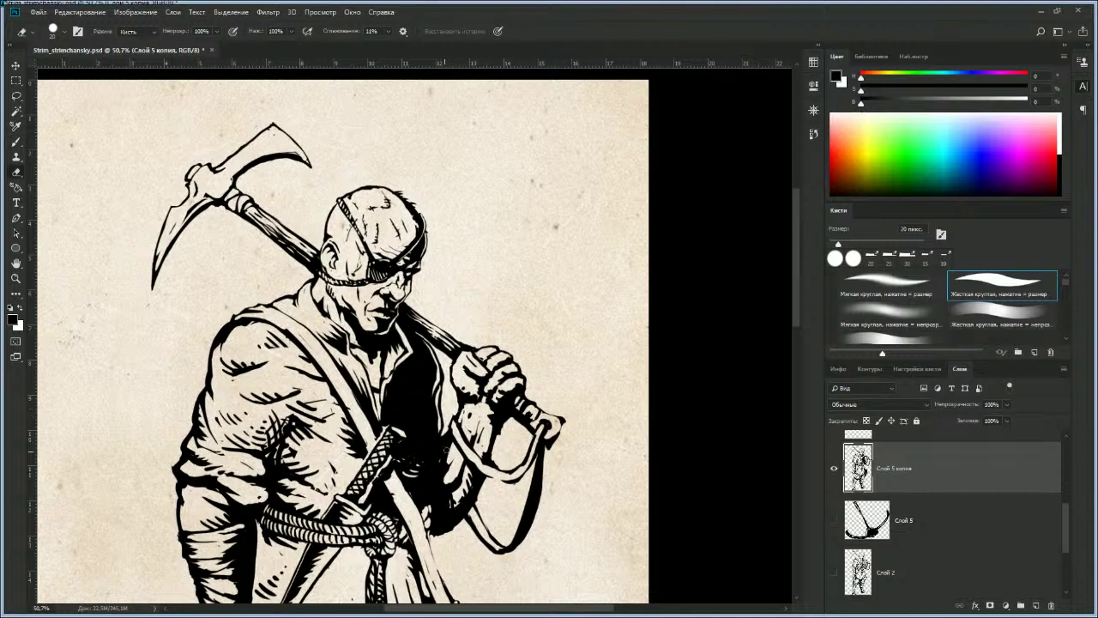
key(b)
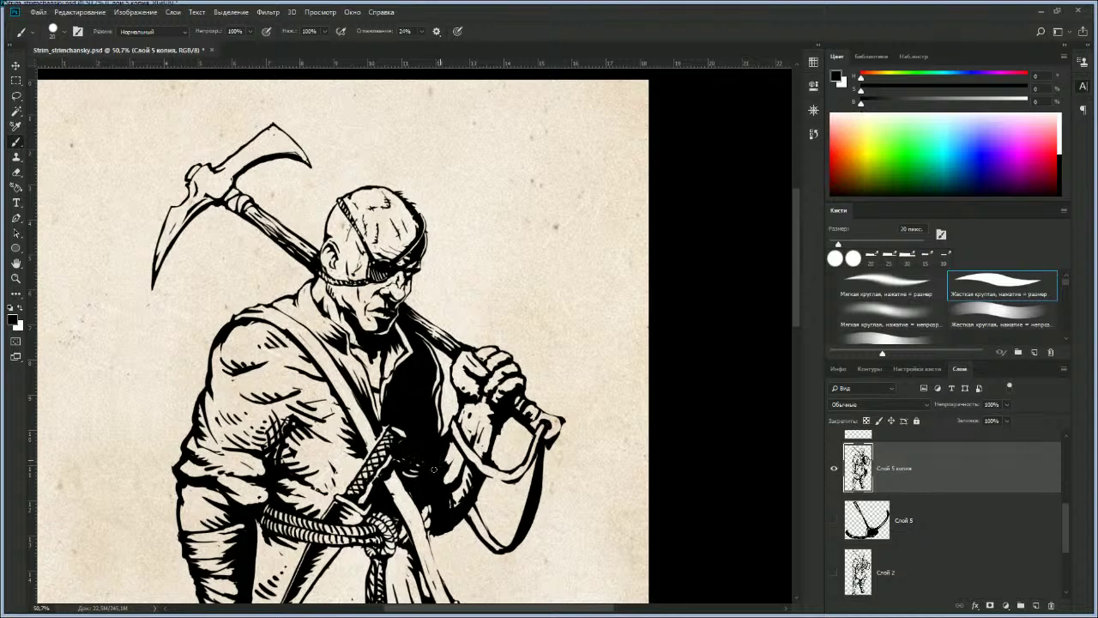
key(e)
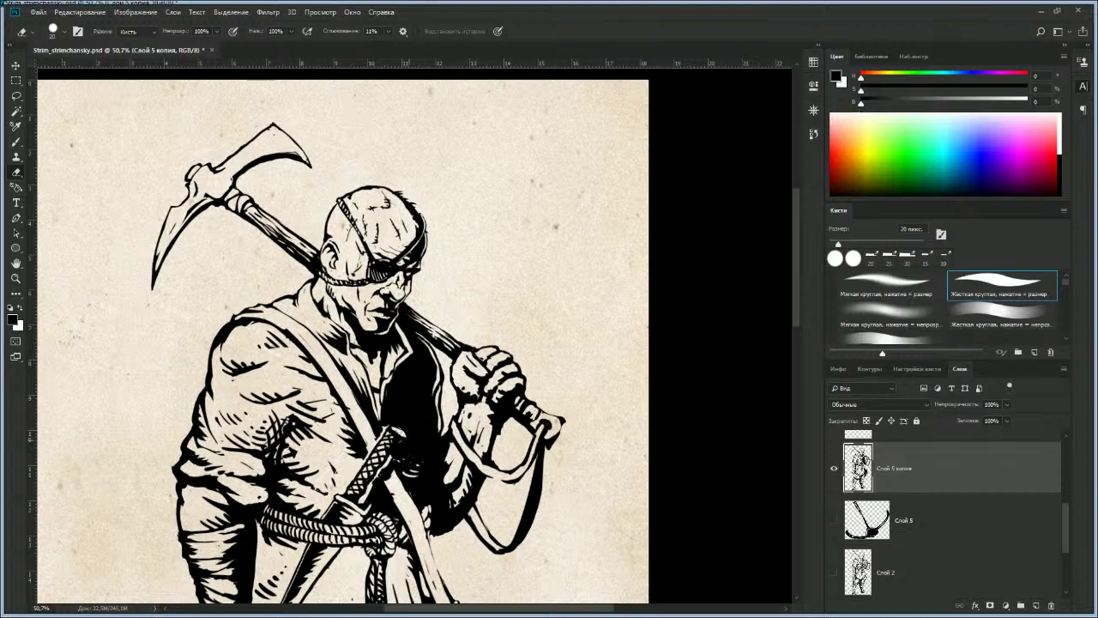
Step: Redraw the dagger's pommel as a lighter outlined shape and tidy its grip with a 20 px brush and eraser
key(b)
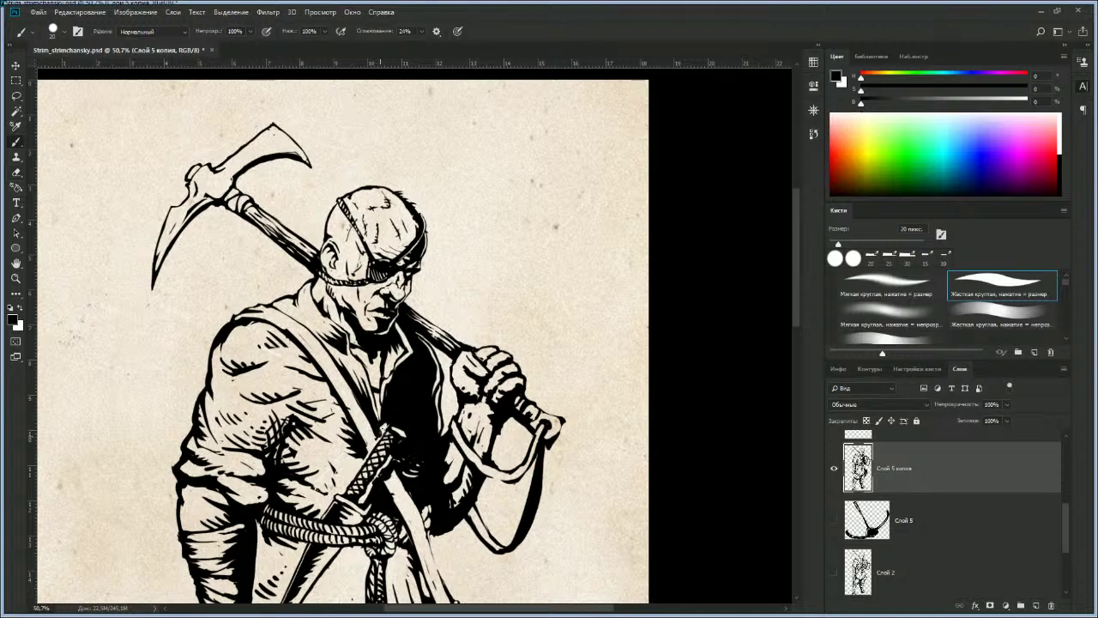
key(e)
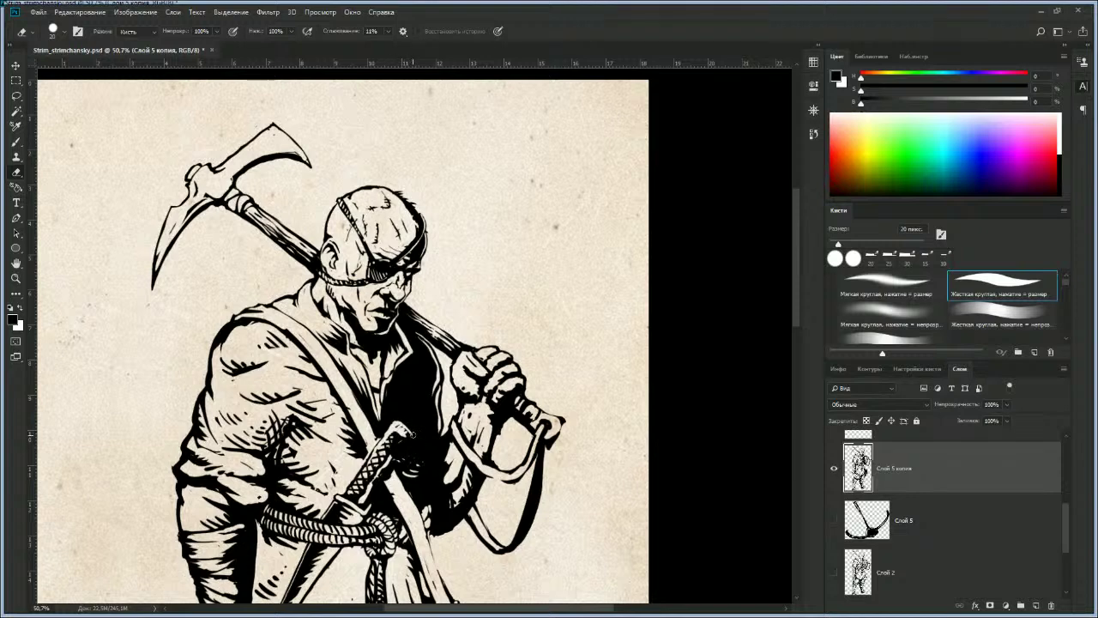
drag(409, 439, 394, 453)
key(b)
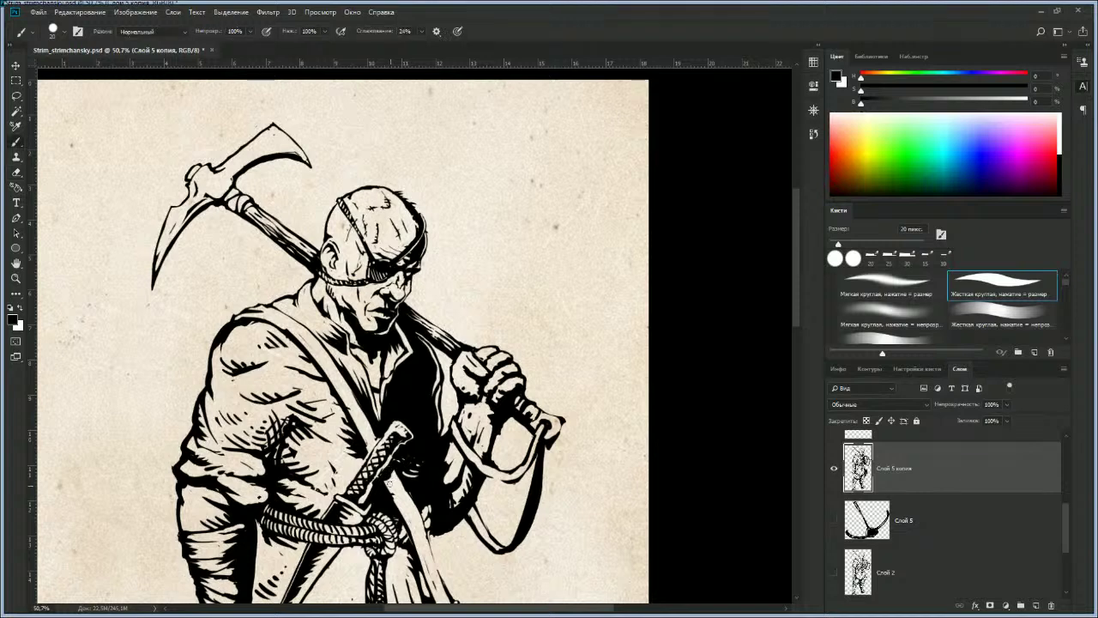
key(e)
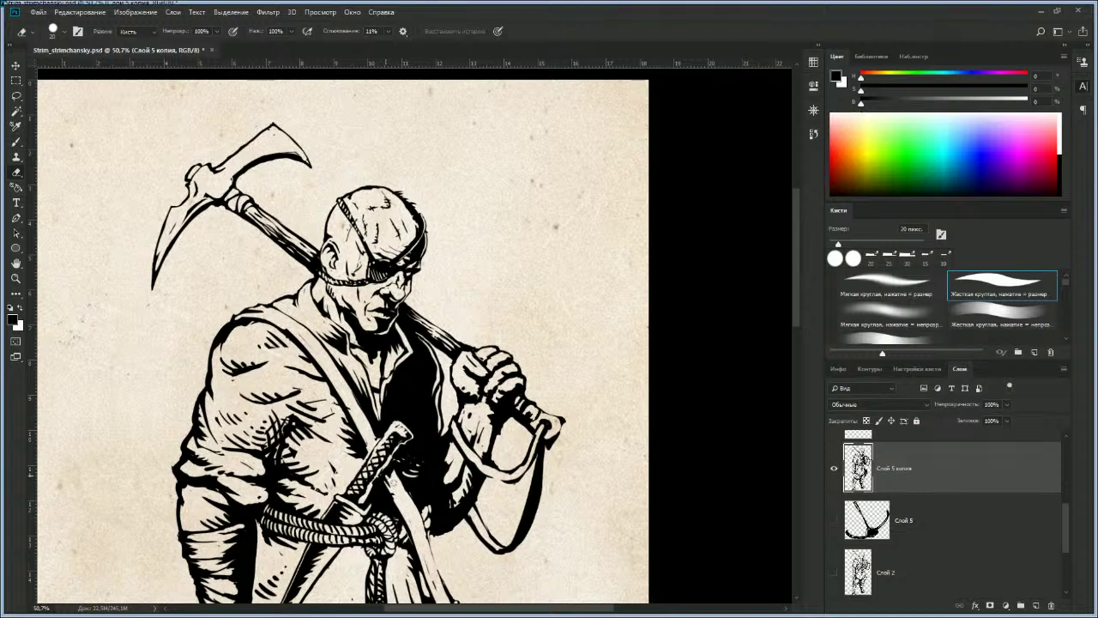
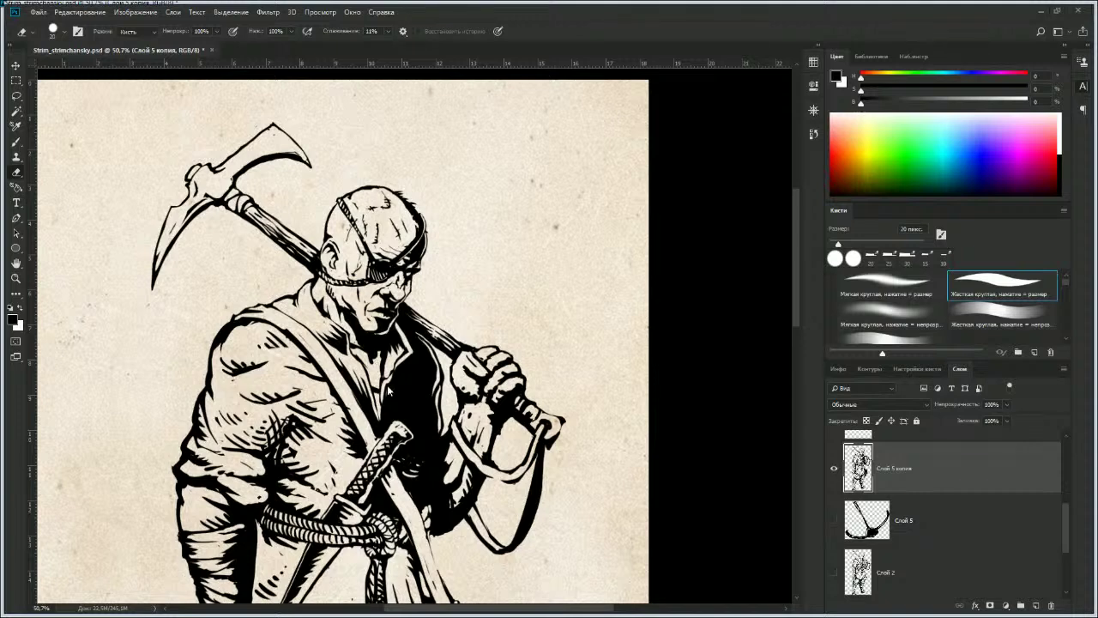
Step: Rework the shoulder and upper-sleeve outline opposite the raised arm, using a 25 px brush and breaking the line with a 20 px eraser
drag(413, 409, 396, 391)
drag(426, 401, 435, 421)
mouse_move(435, 421)
mouse_down()
mouse_move(416, 422)
mouse_move(410, 405)
mouse_move(434, 403)
mouse_move(468, 444)
mouse_move(507, 426)
mouse_up()
drag(344, 393, 364, 442)
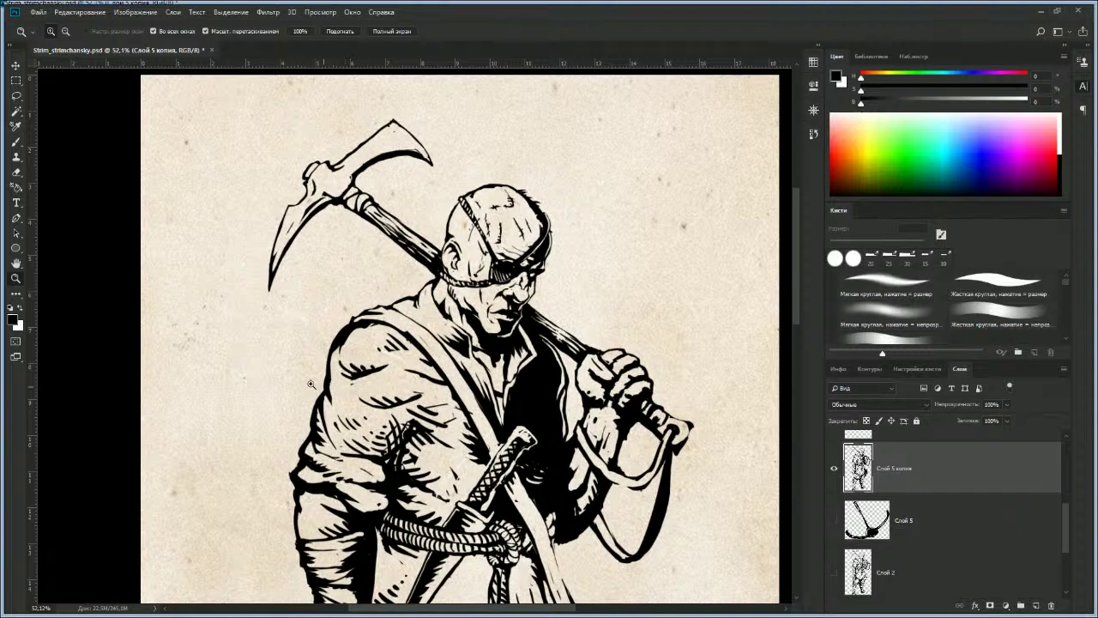
key(b)
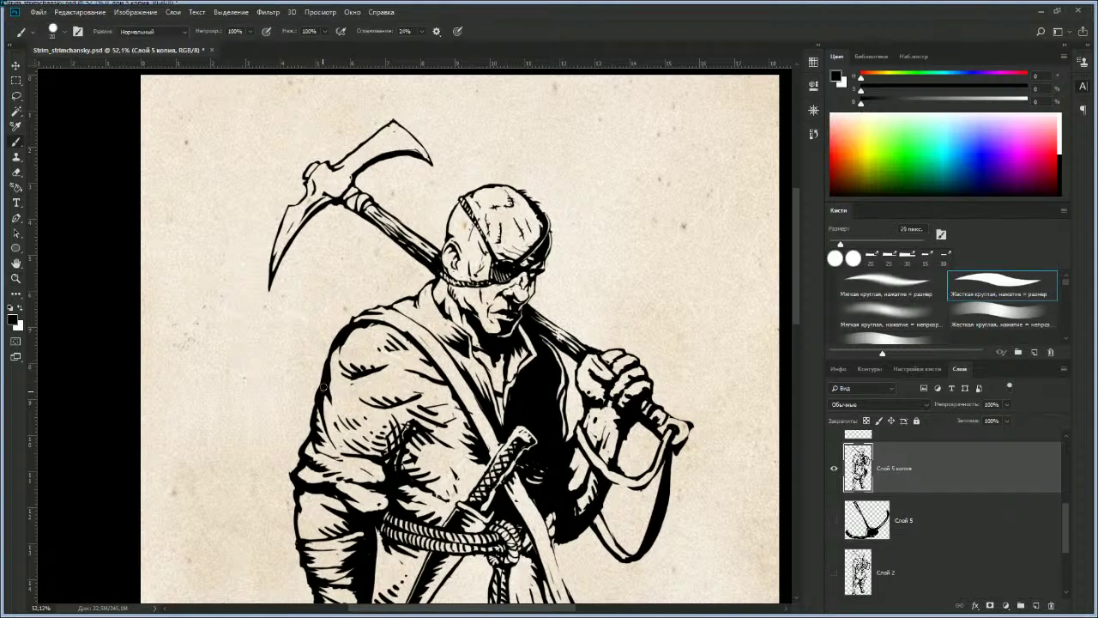
key(e)
drag(321, 418, 332, 417)
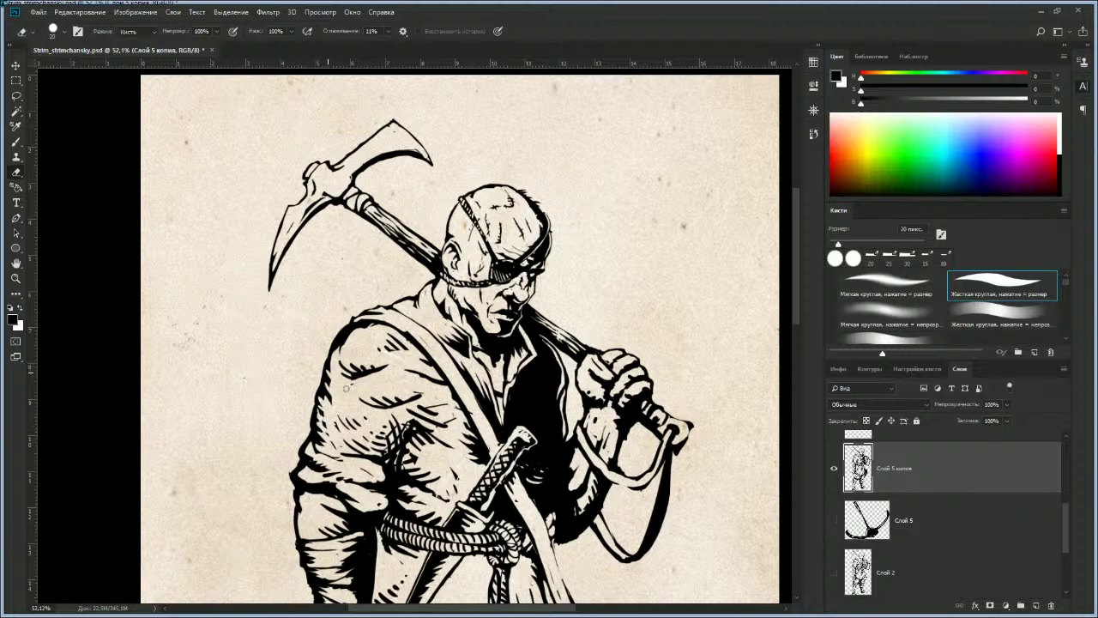
drag(336, 347, 340, 359)
key(b)
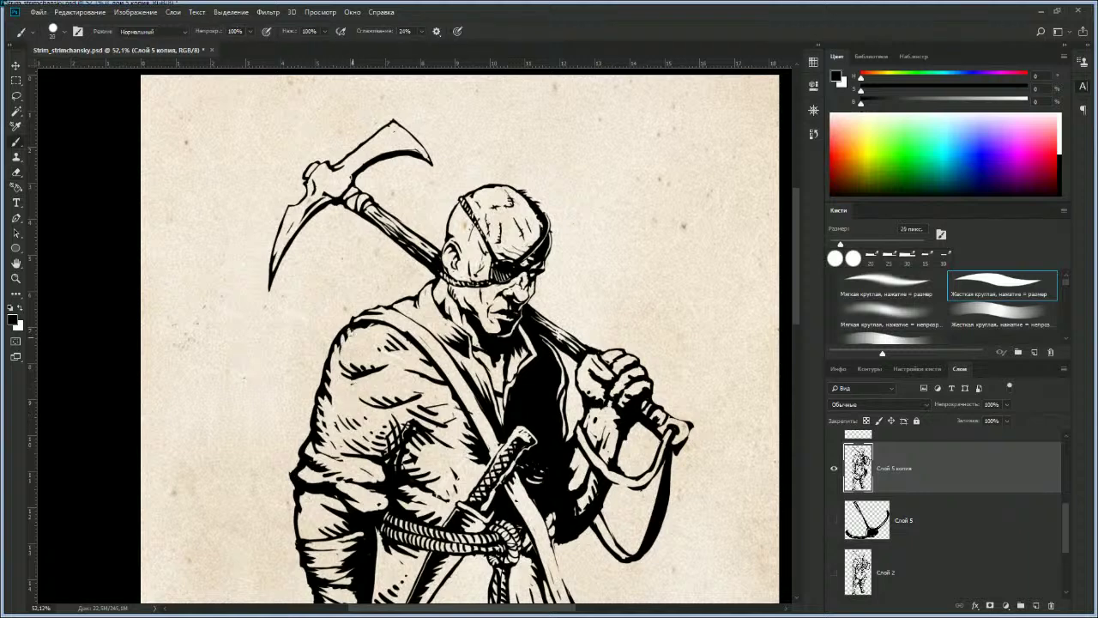
mouse_move(352, 323)
mouse_down()
mouse_move(387, 327)
mouse_move(420, 351)
mouse_up()
Step: Hatch the sleeve folds around the lowered arm's elbow with a 20 px brush, with the eraser enlarged to 40 px for cleanup
key(e)
key(bracketright)
key(bracketright)
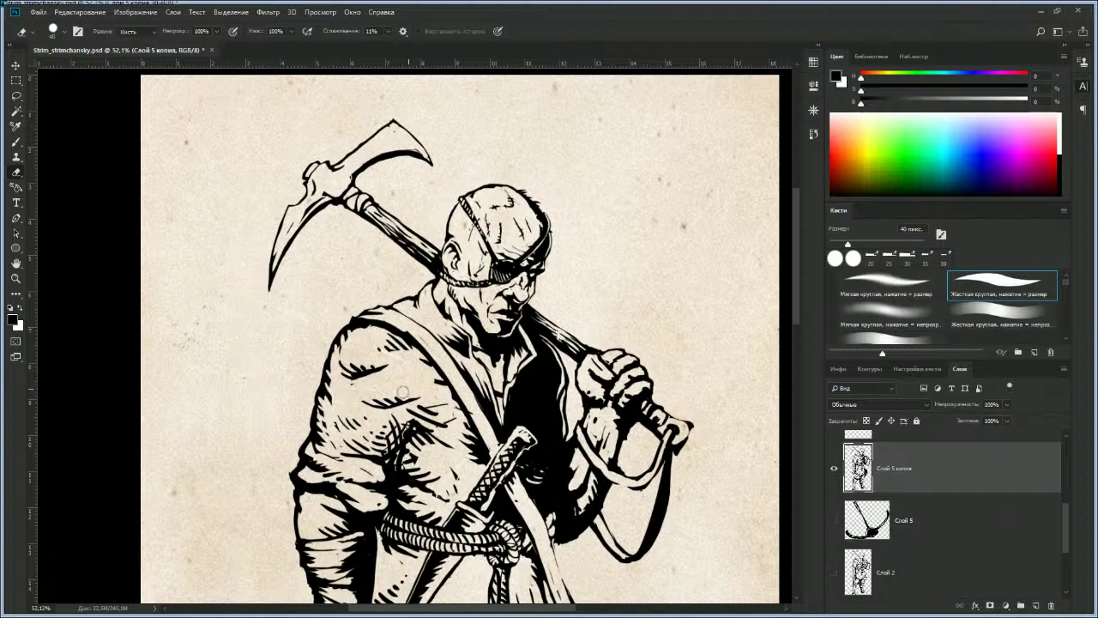
key(b)
mouse_move(351, 439)
mouse_down()
mouse_move(346, 472)
mouse_move(353, 464)
mouse_move(384, 486)
mouse_up()
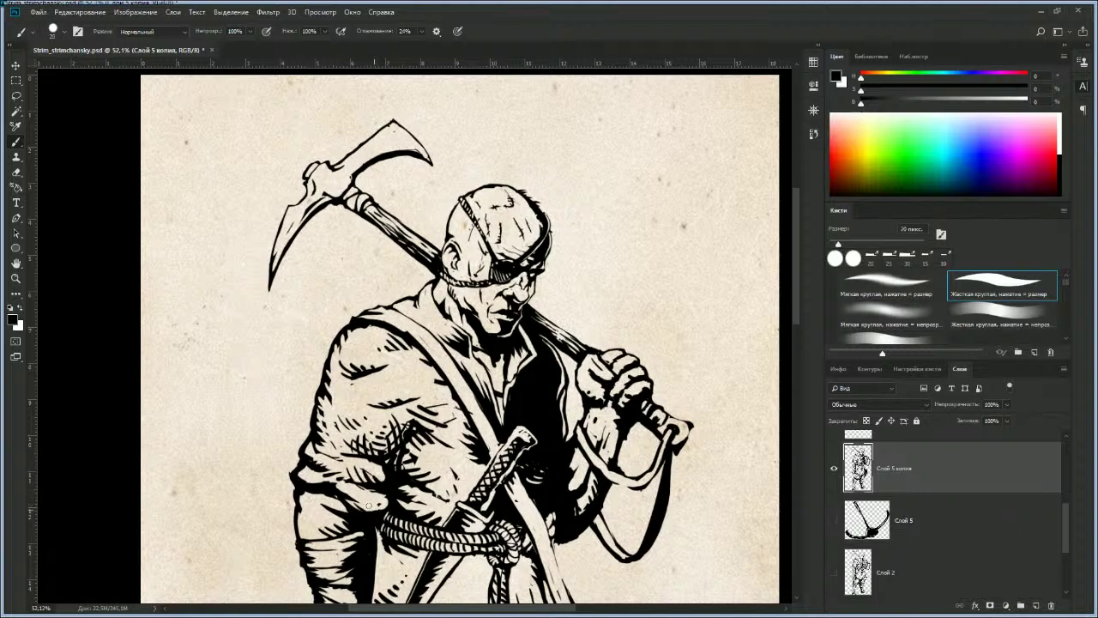
drag(392, 507, 376, 499)
drag(305, 506, 316, 514)
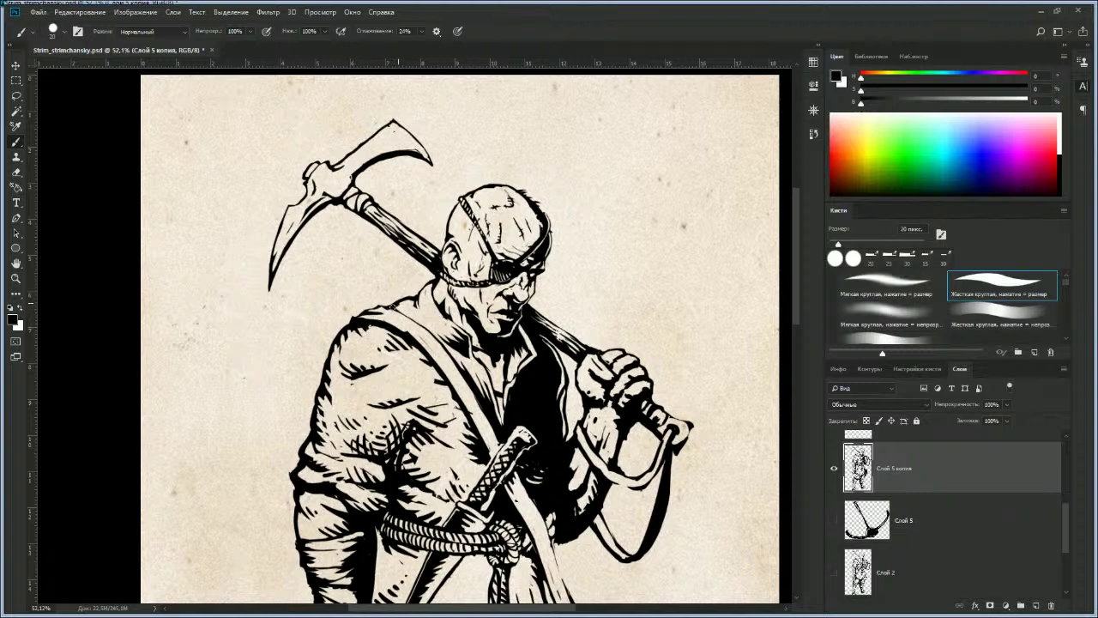
key(e)
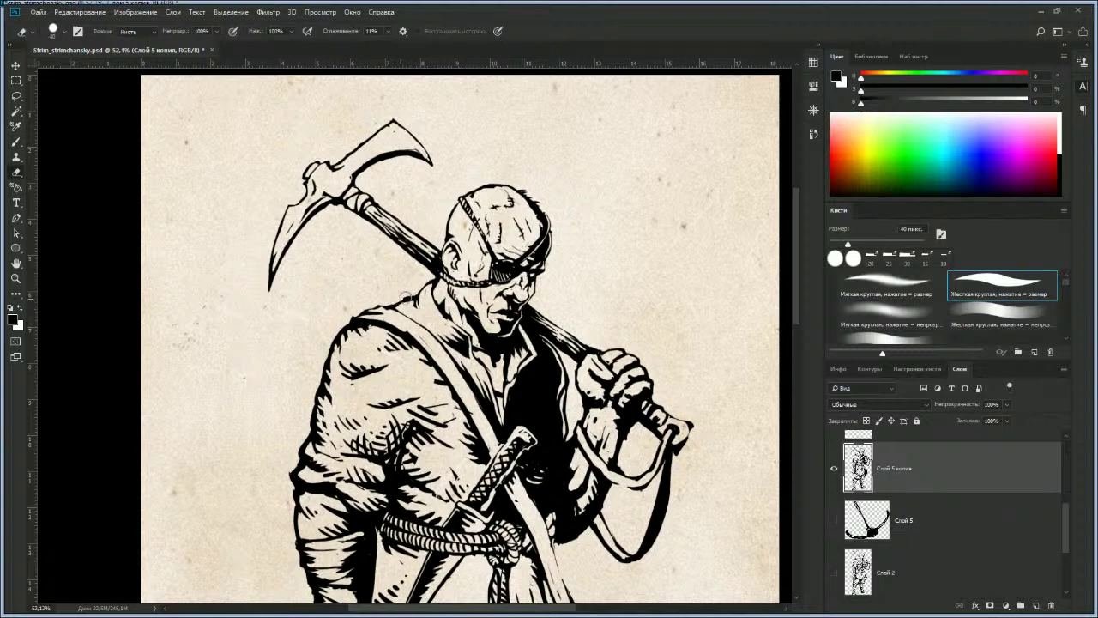
Step: Paint black fold shadows on the tunic between the hanging rope end and the bag with a 35 px brush
key(b)
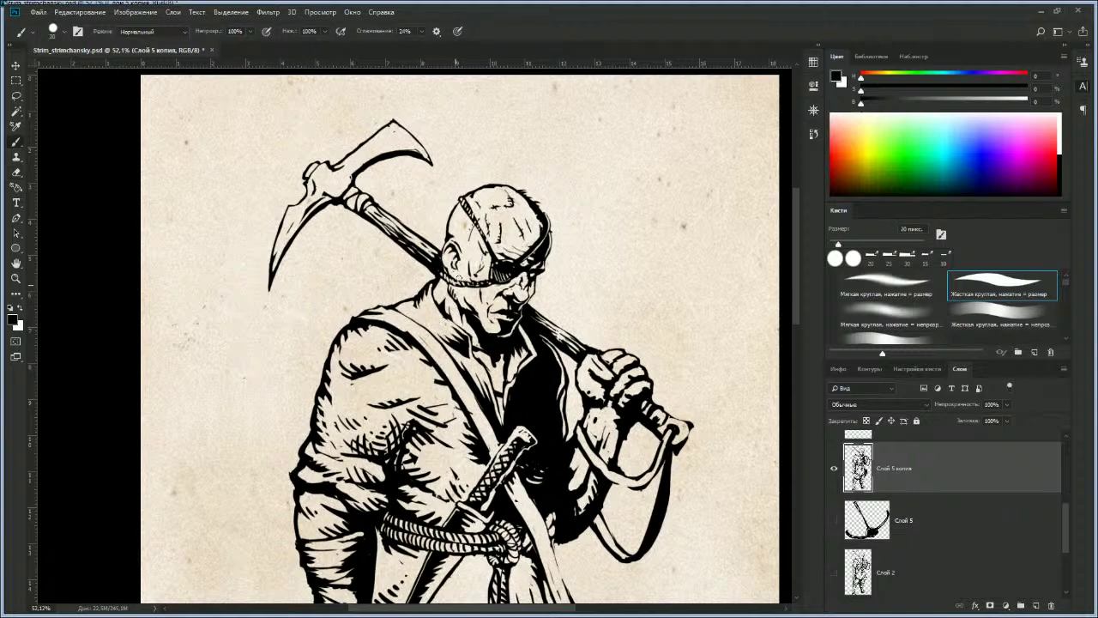
key(z)
drag(475, 344, 425, 333)
drag(425, 333, 457, 321)
drag(458, 321, 420, 218)
drag(480, 293, 440, 323)
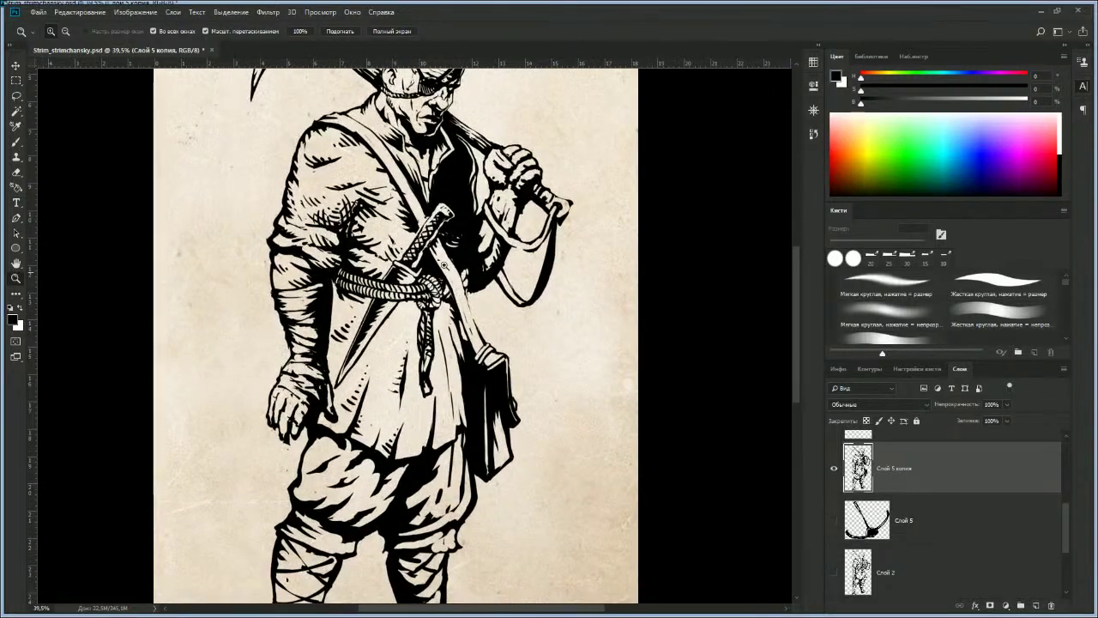
key(b)
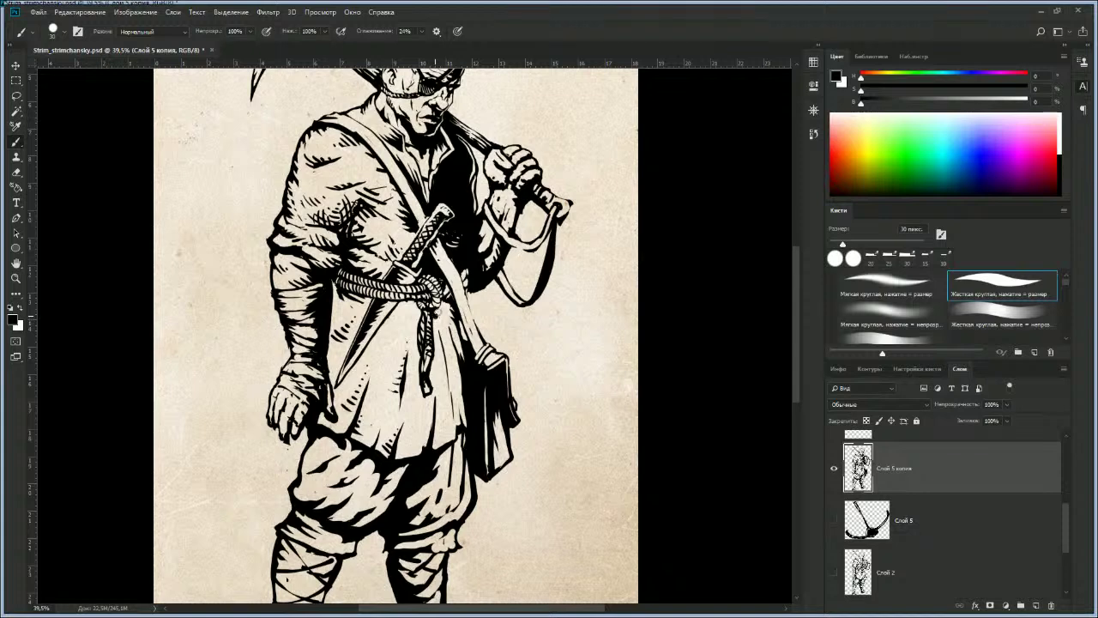
key(bracketright)
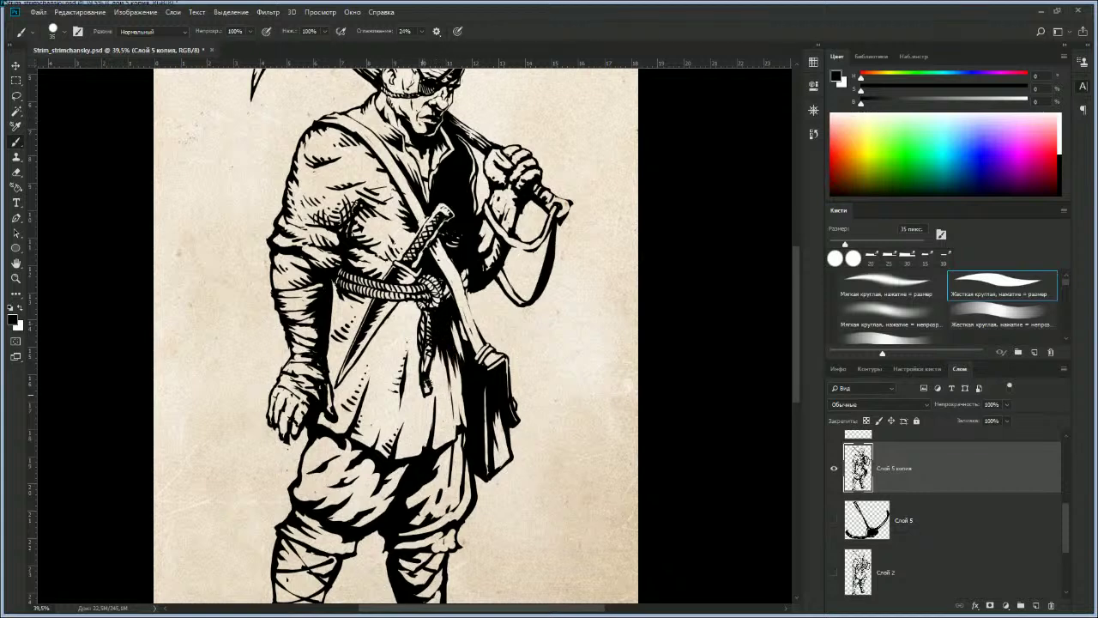
mouse_move(434, 351)
mouse_down()
mouse_move(435, 417)
mouse_move(448, 442)
mouse_up()
drag(445, 377, 436, 449)
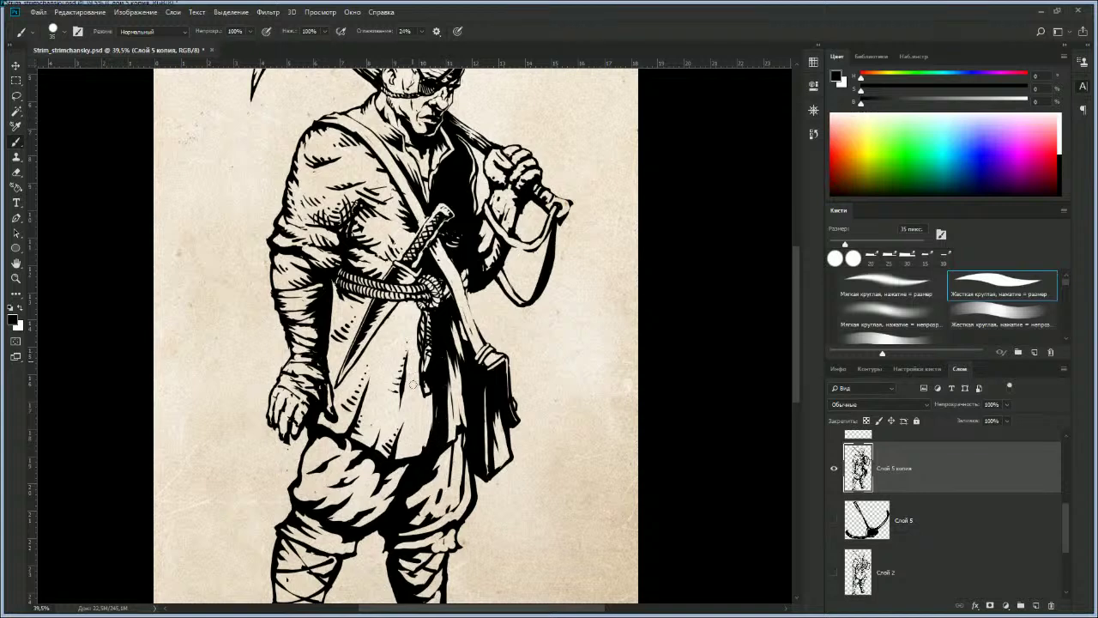
Step: Erase light streaks into the black tunic shadow beside the hanging rope end, then undo the last erasing stroke
key(e)
mouse_move(438, 375)
mouse_down()
mouse_move(438, 445)
mouse_move(455, 372)
mouse_move(458, 424)
mouse_move(462, 367)
mouse_move(465, 426)
mouse_up()
key(b)
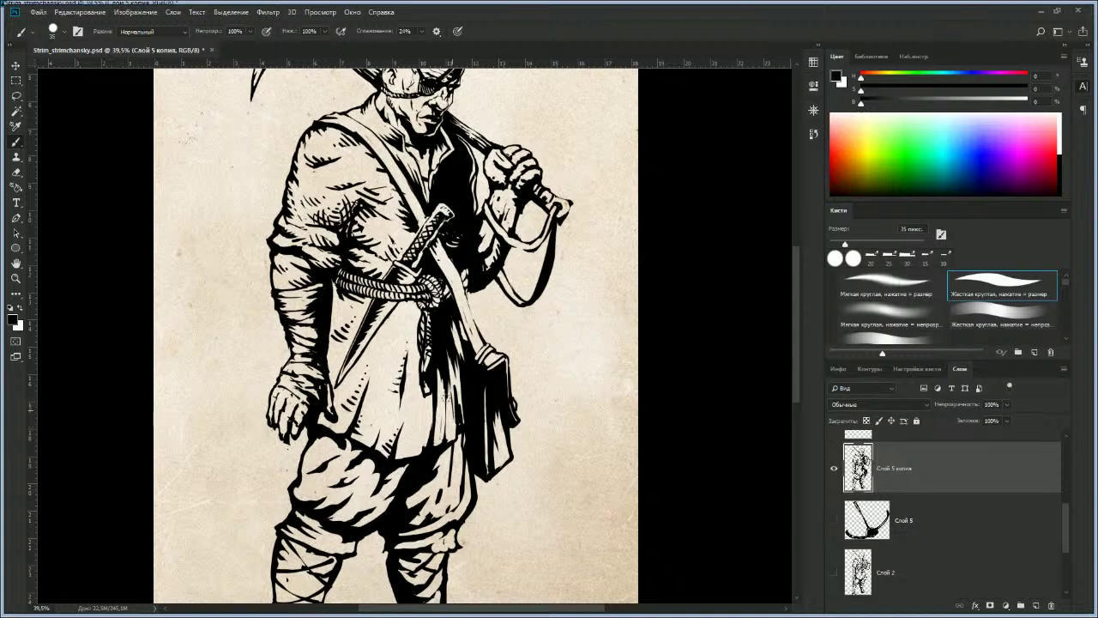
key(e)
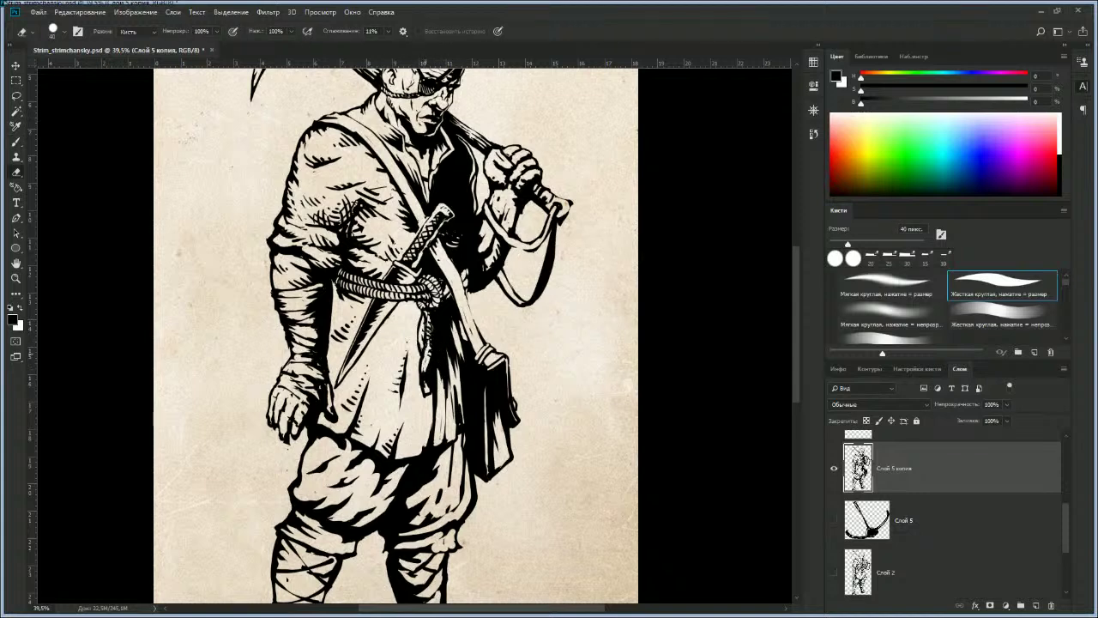
drag(432, 316, 434, 341)
key(ctrl+z)
Step: Ink details on the wrapped wrist and back of the lowered hand with a 30 px brush
drag(485, 312, 434, 334)
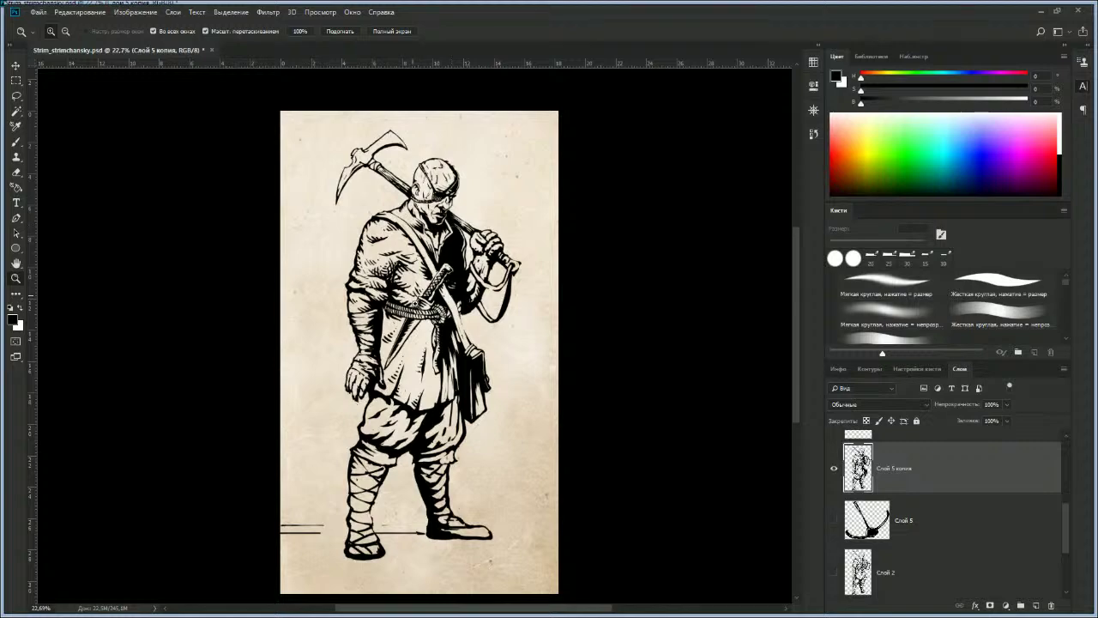
drag(404, 350, 437, 350)
drag(412, 309, 431, 360)
mouse_move(374, 332)
mouse_down()
mouse_move(402, 332)
mouse_move(390, 352)
mouse_move(411, 372)
mouse_up()
key(b)
key(bracketleft)
key(bracketleft)
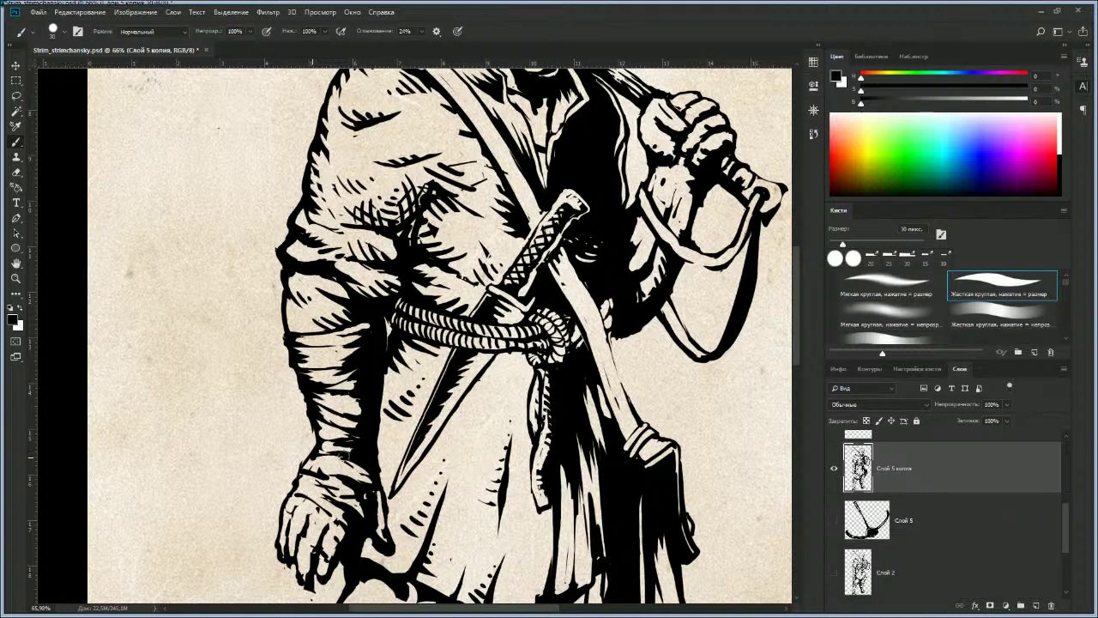
drag(299, 476, 340, 506)
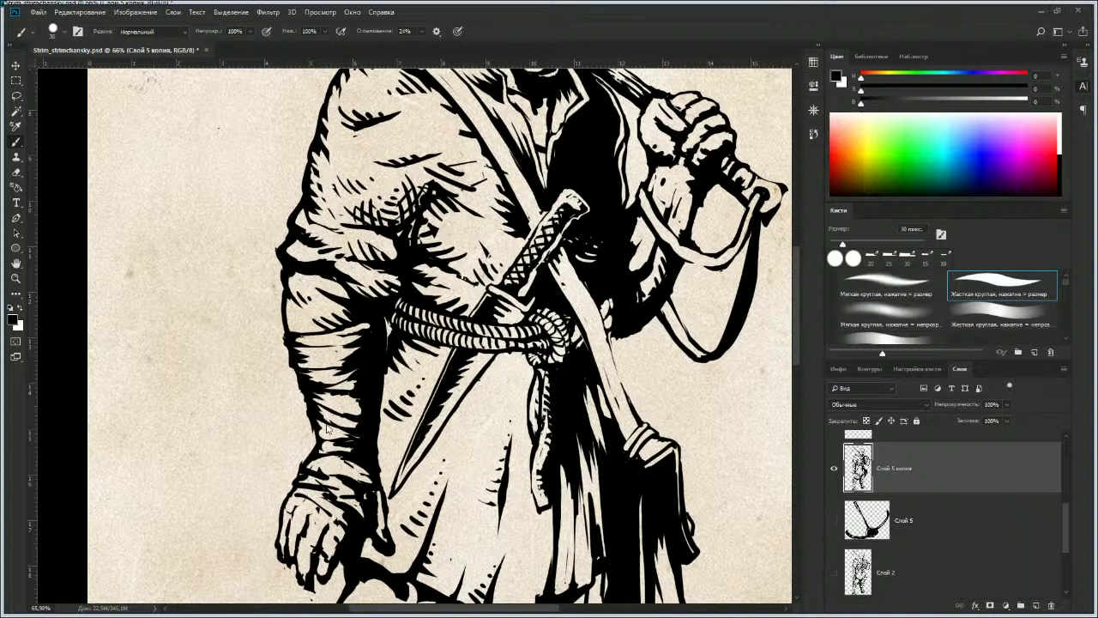
Step: Trim the outline and fingertips of the lowered hand with a 40 px eraser
key(e)
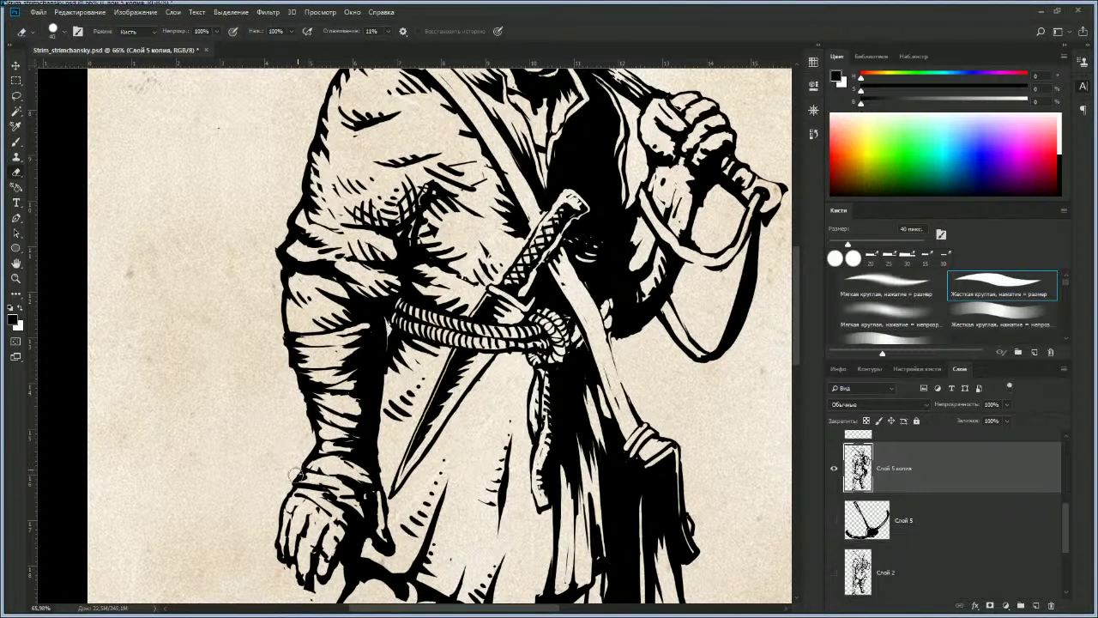
drag(269, 543, 291, 566)
key(b)
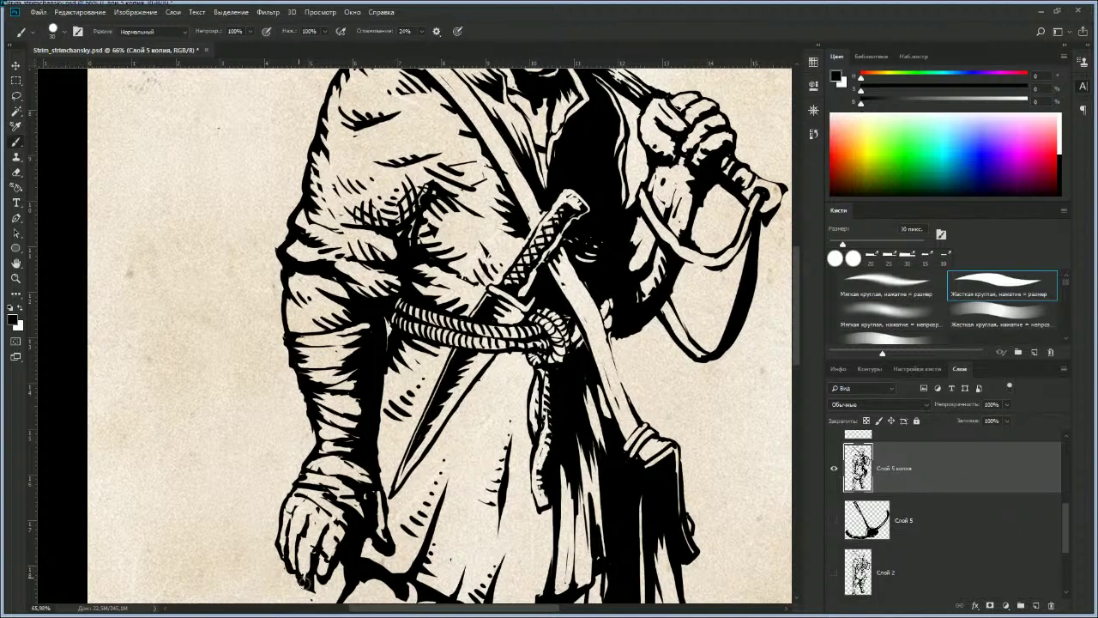
key(e)
drag(310, 585, 307, 590)
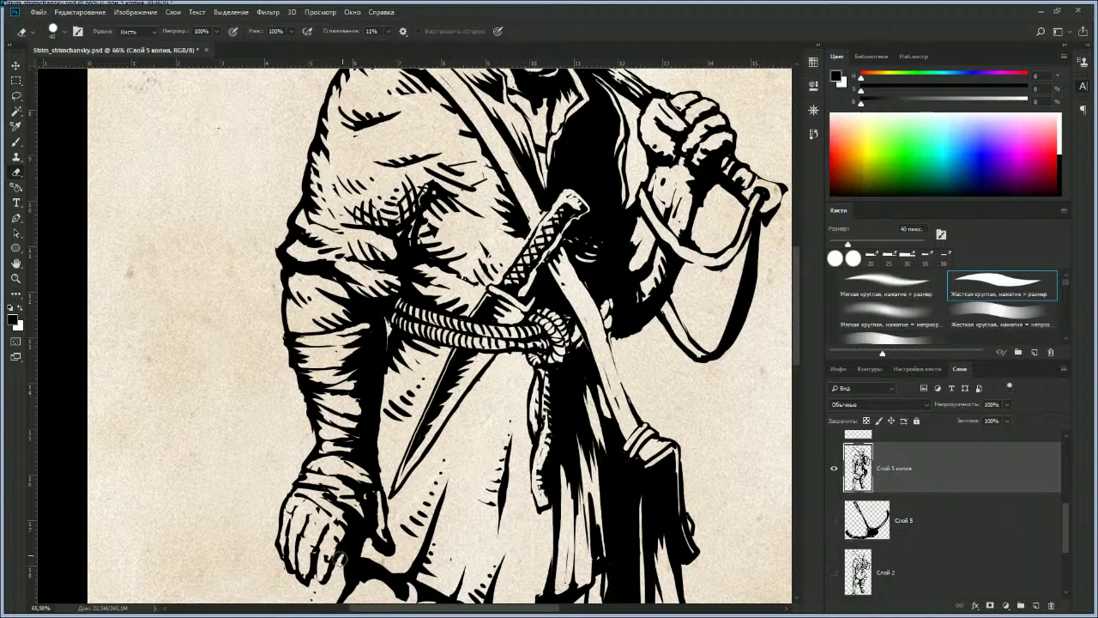
key(b)
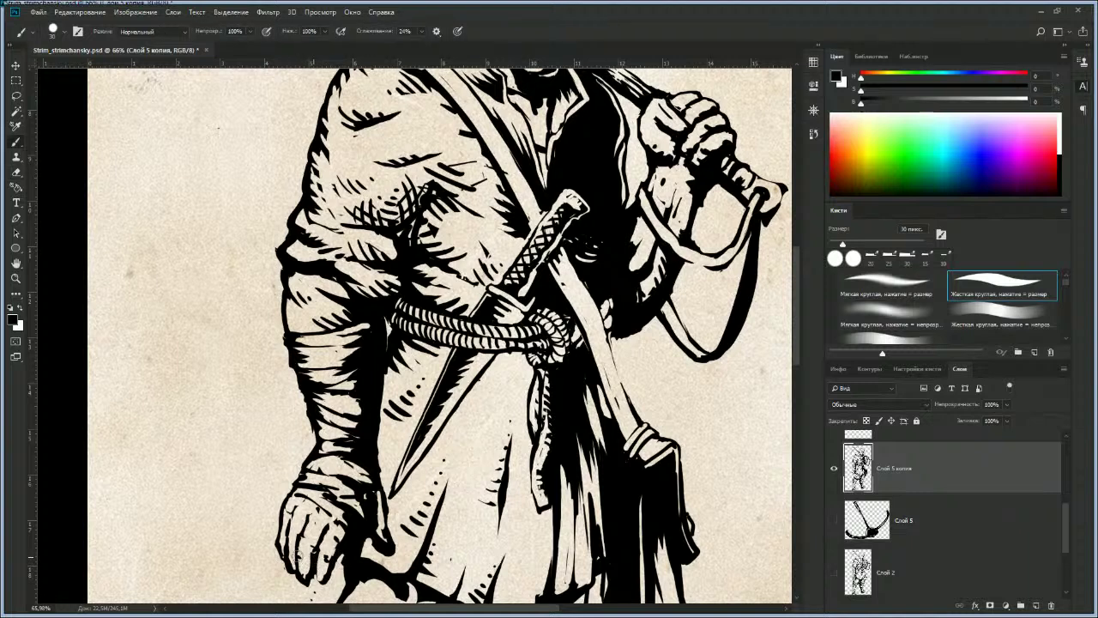
key(e)
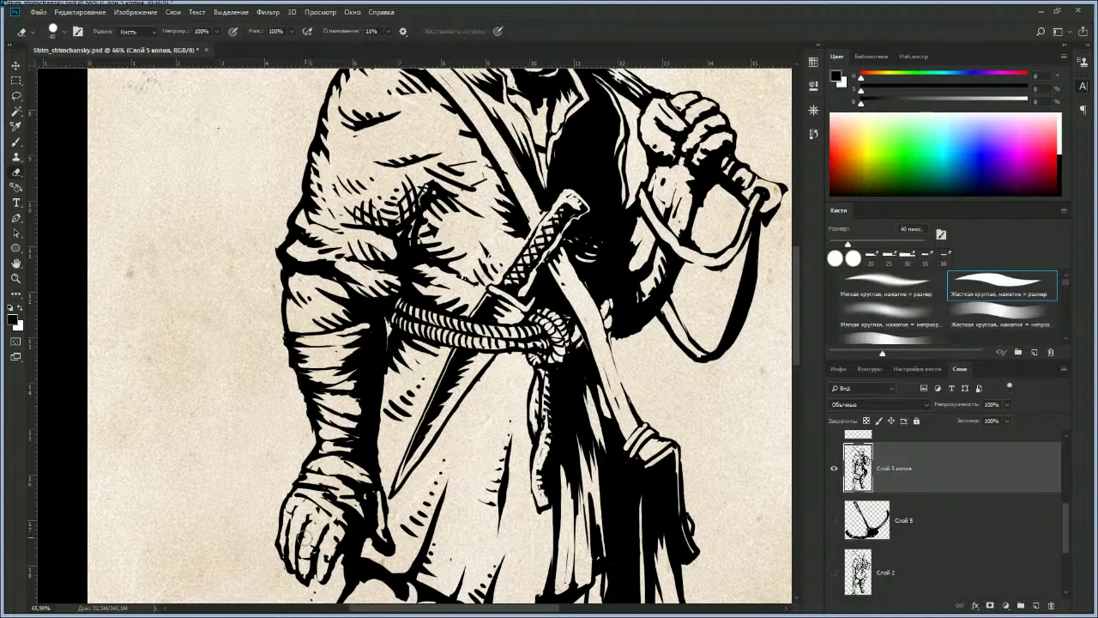
Step: Redraw the outer finger contours of the lowered hand with a 30 px brush and clean their edges with a 40 px eraser
key(b)
drag(293, 540, 305, 585)
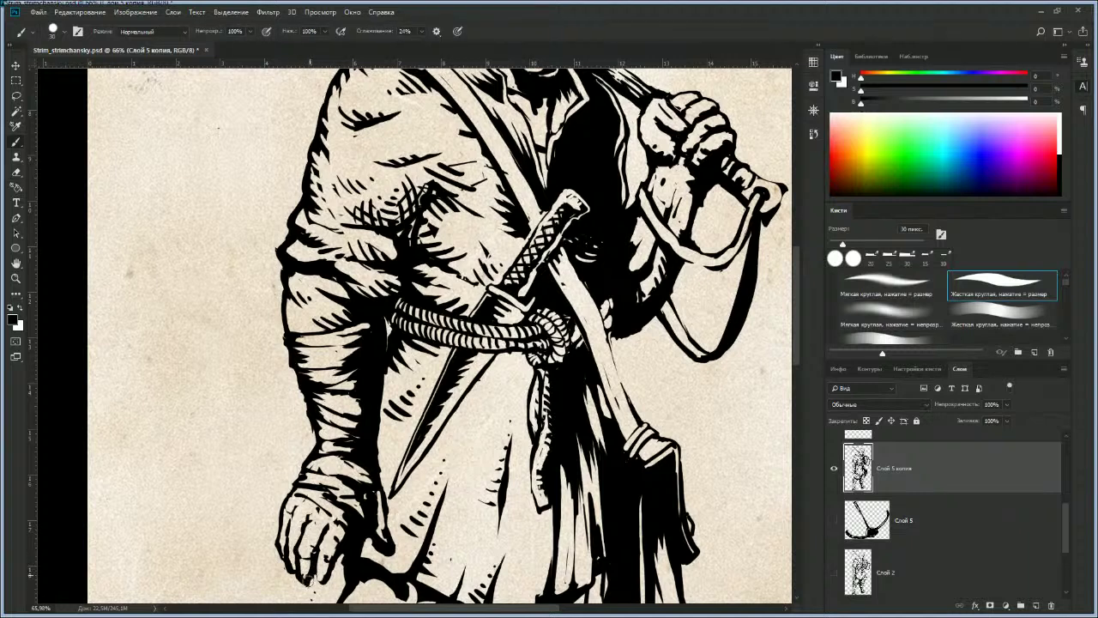
key(e)
mouse_move(304, 556)
mouse_down()
mouse_move(301, 571)
mouse_move(287, 569)
mouse_up()
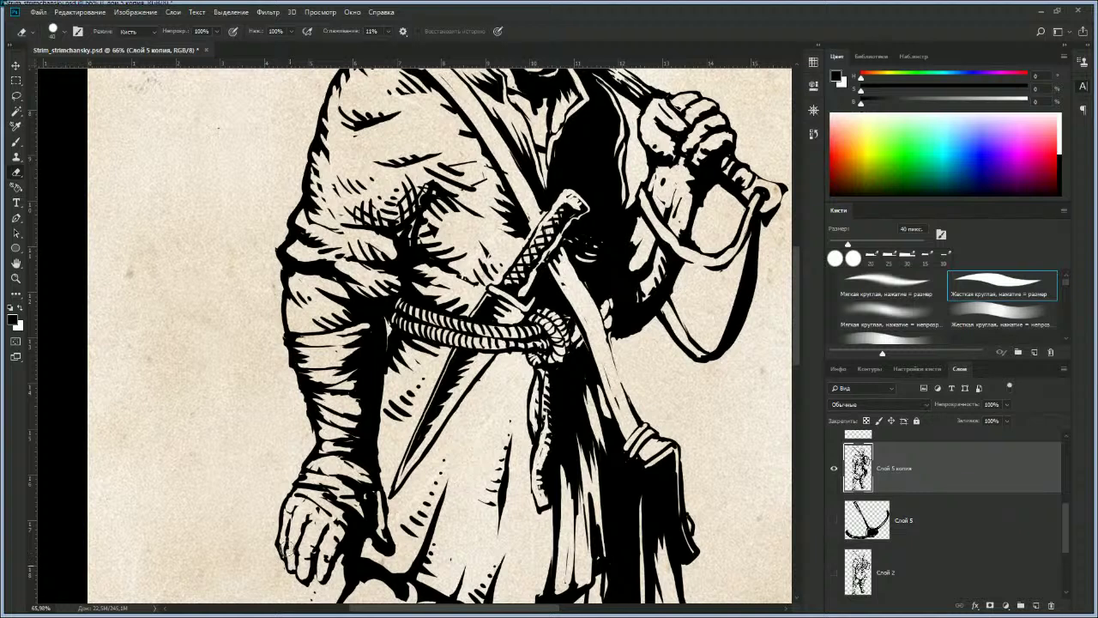
key(b)
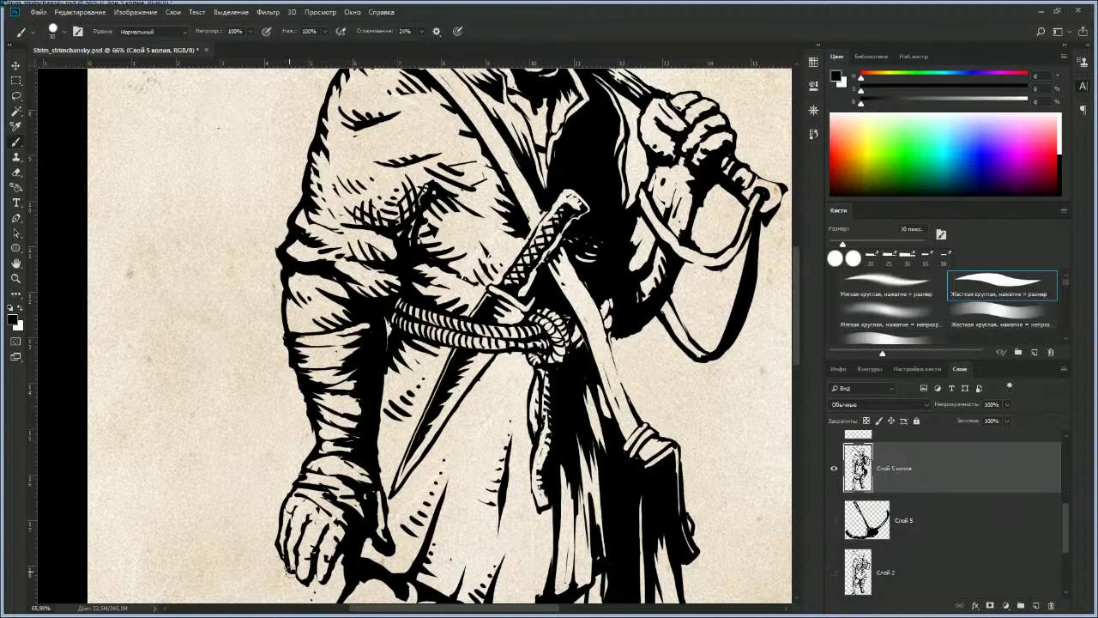
drag(297, 510, 277, 528)
key(e)
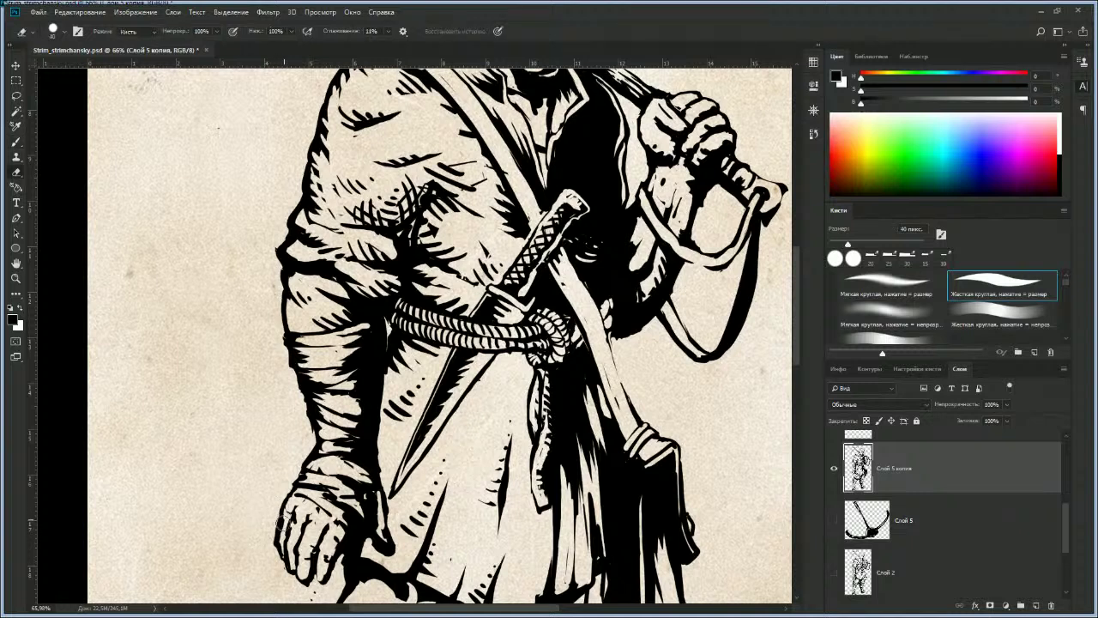
key(b)
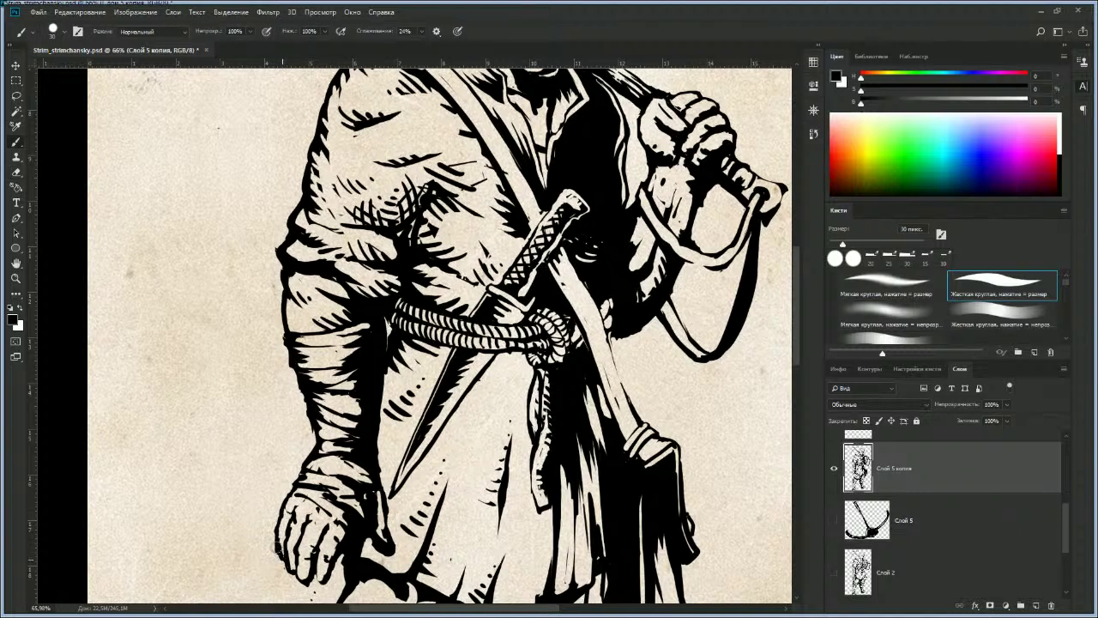
key(e)
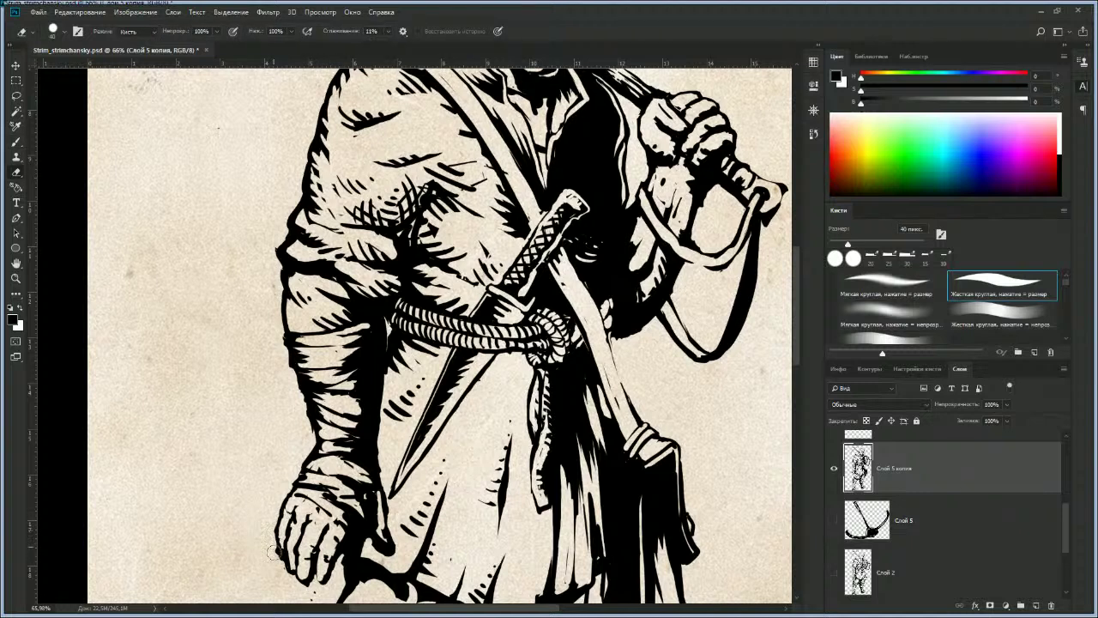
Step: Open a highlight in the lowered hand's thumb with a 35 px eraser and redefine its contour with a 30 px brush
key(z)
mouse_move(344, 478)
mouse_down()
mouse_move(304, 449)
mouse_move(302, 471)
mouse_move(332, 481)
mouse_move(381, 464)
mouse_up()
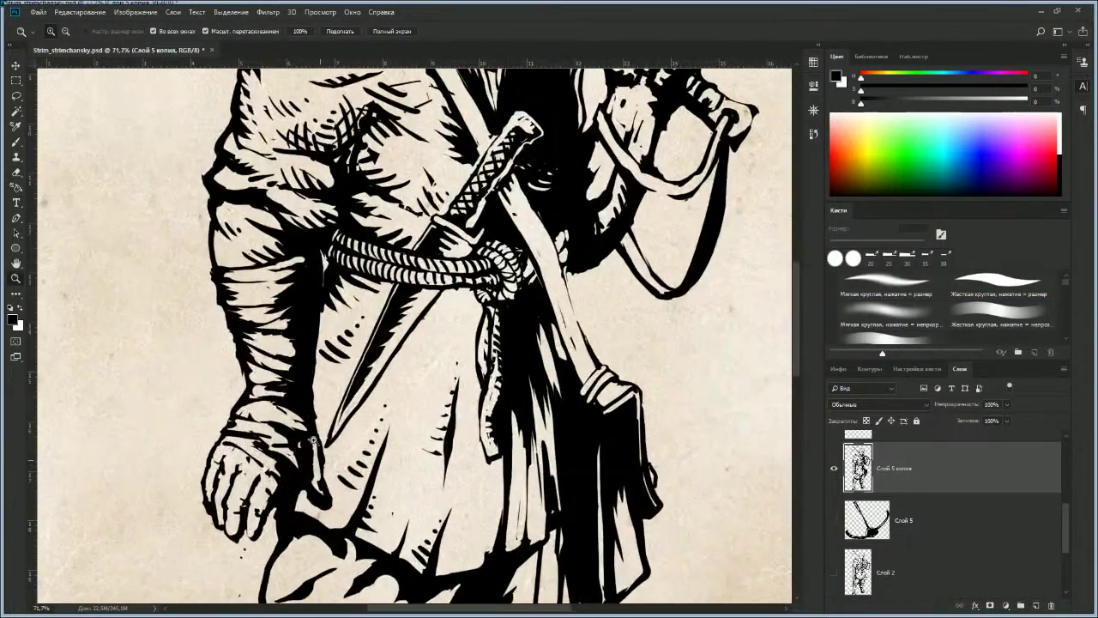
key(e)
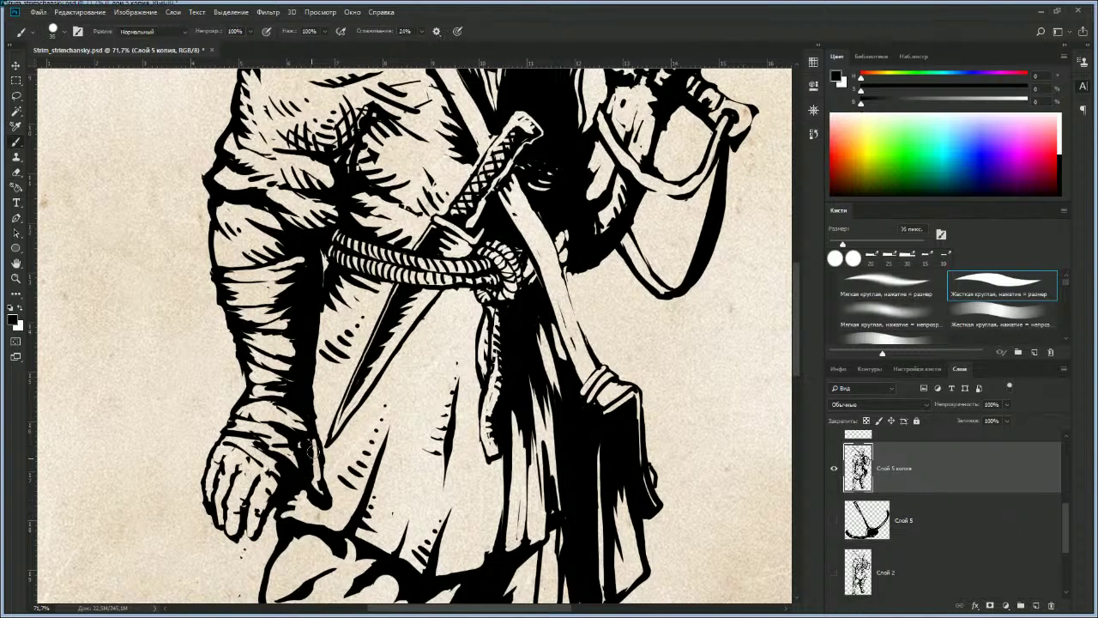
key(bracketleft)
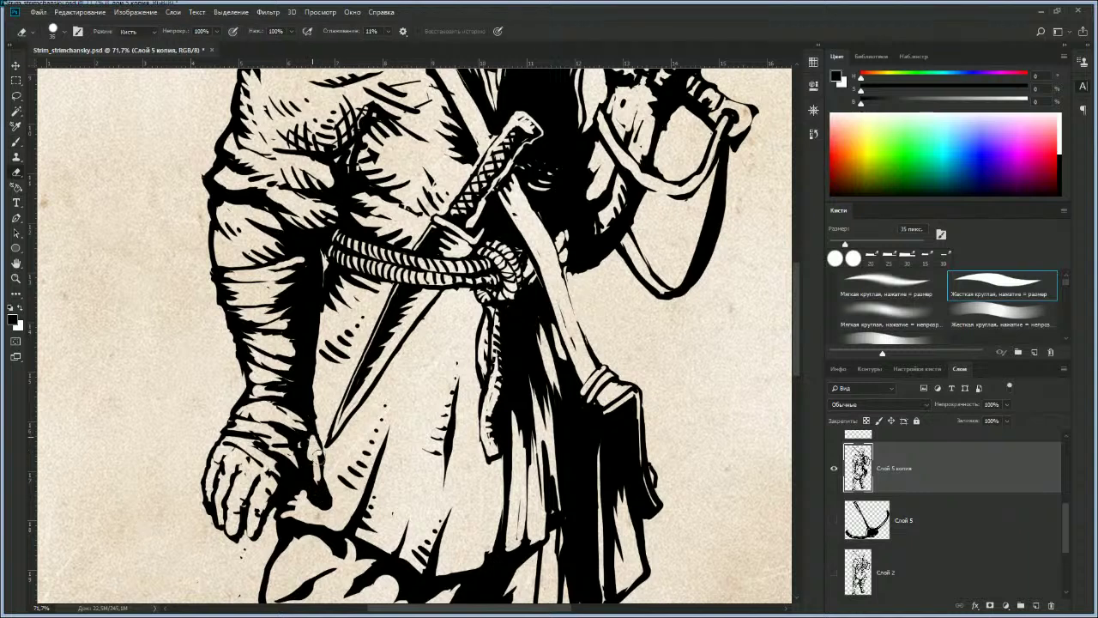
key(b)
key(e)
key(b)
key([)
mouse_move(306, 448)
mouse_down()
mouse_move(307, 459)
mouse_move(323, 440)
mouse_up()
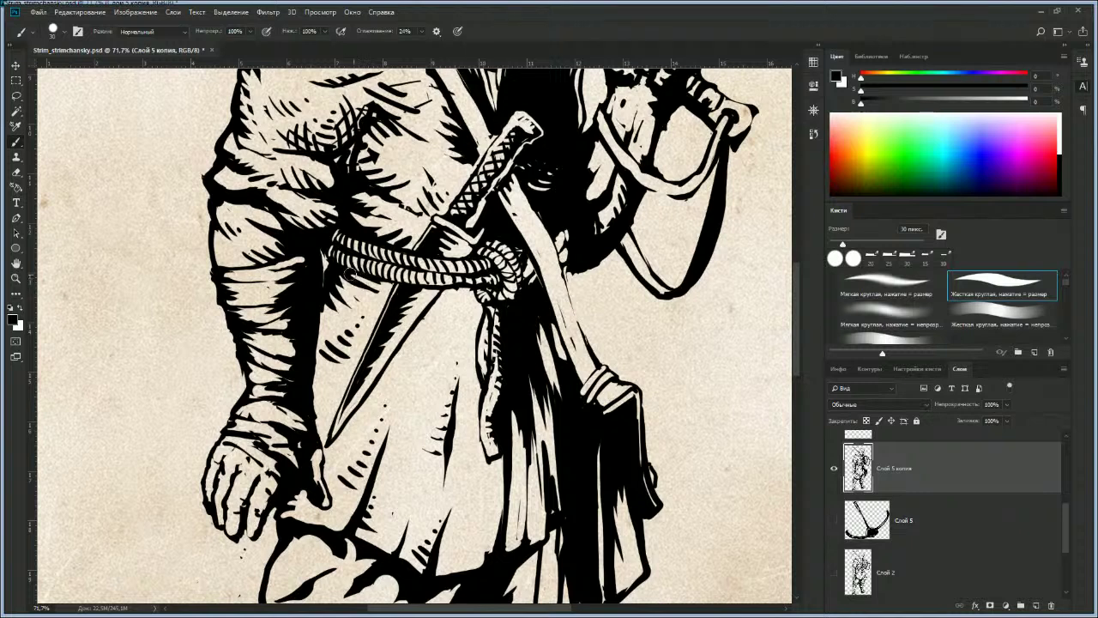
Step: Enlarge the brush and paint black shading on the tunic just beneath the rope belt, beside the forearm
key(bracketright)
key(bracketright)
key(bracketright)
mouse_move(352, 284)
mouse_down()
mouse_move(345, 315)
mouse_move(372, 290)
mouse_move(352, 301)
mouse_move(360, 317)
mouse_move(369, 284)
mouse_move(354, 288)
mouse_move(368, 300)
mouse_move(341, 288)
mouse_up()
key(e)
key(b)
Step: Add hatching strokes with a 30 px brush to the tunic between the wrapped forearm and the dagger blade
key(z)
drag(428, 330, 330, 345)
mouse_move(387, 334)
mouse_down()
mouse_move(342, 365)
mouse_move(373, 336)
mouse_up()
key(b)
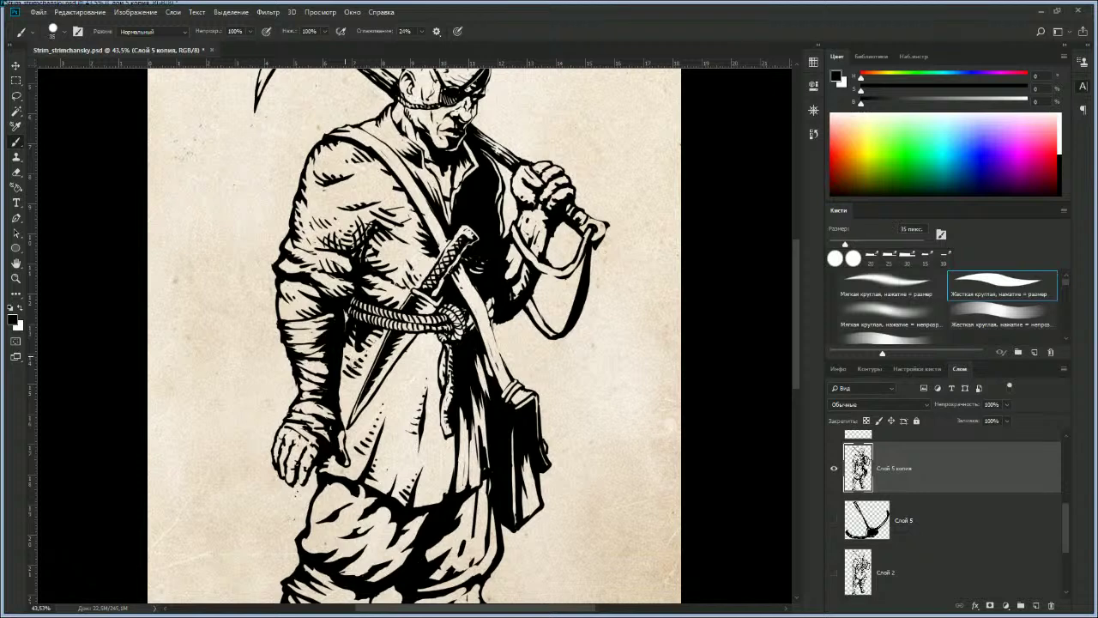
key(bracketleft)
drag(346, 374, 348, 381)
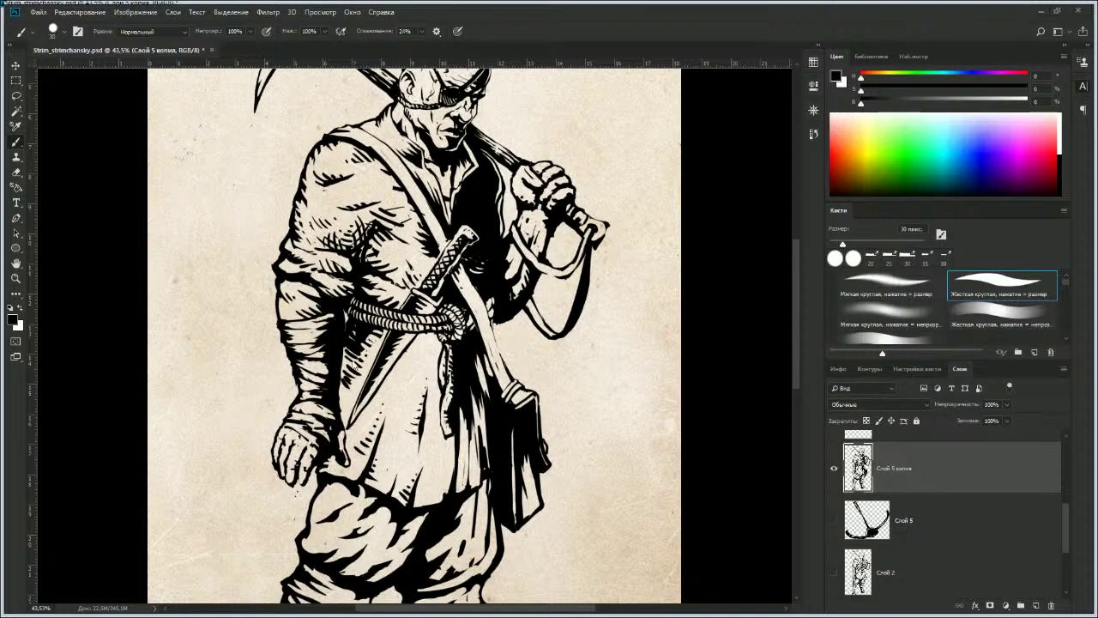
Step: Refine the hatching between the forearm and the dagger with a 35 px eraser and a 30 px brush
key(e)
key(])
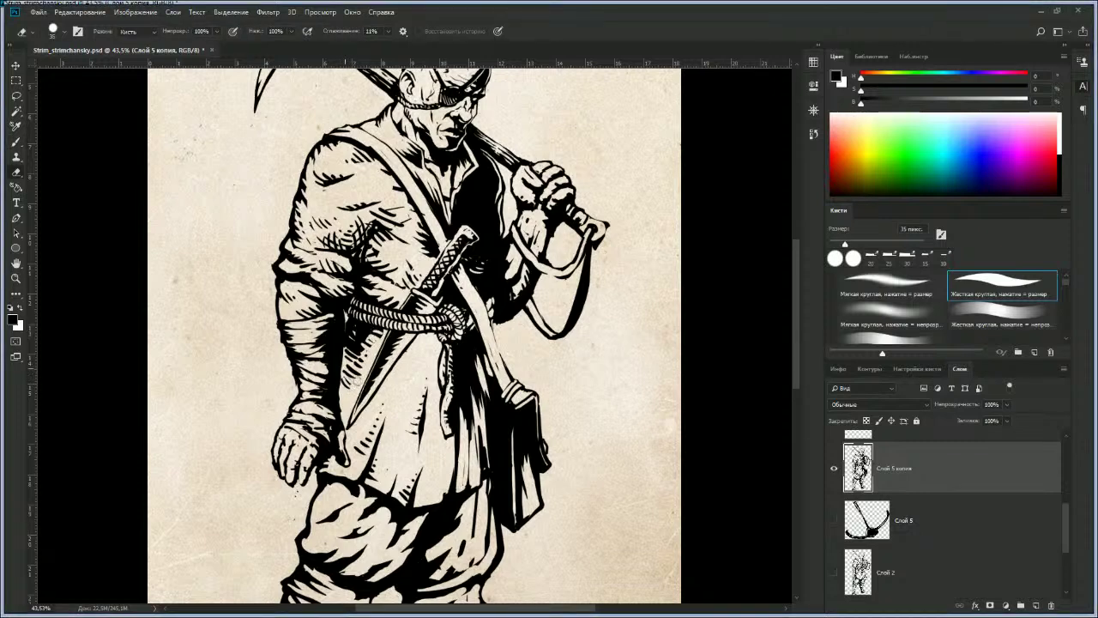
drag(352, 367, 362, 376)
key(b)
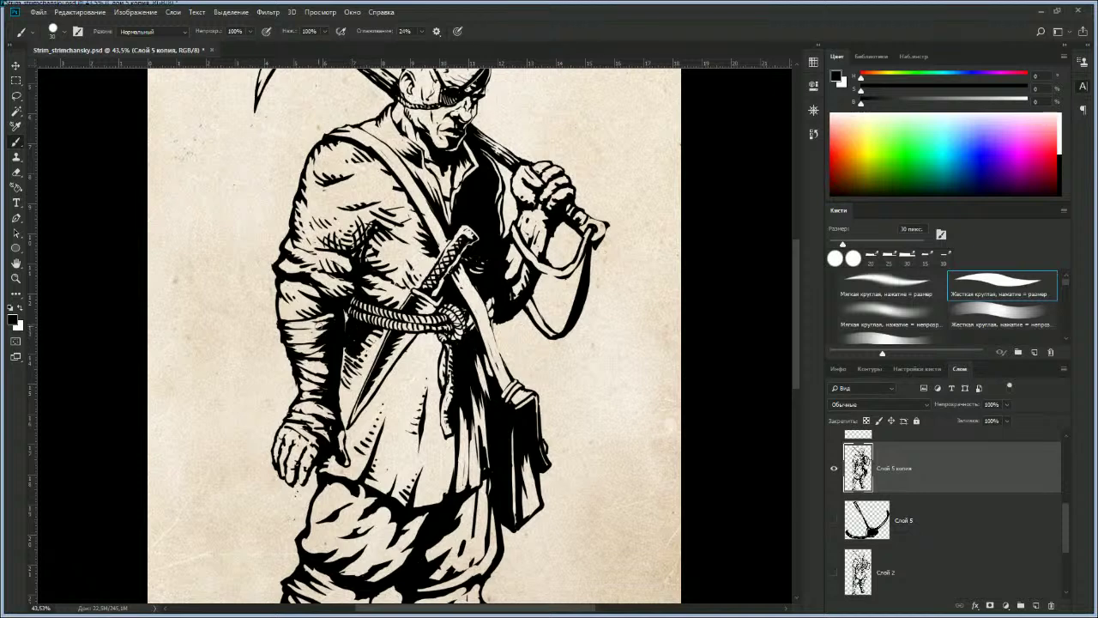
key(e)
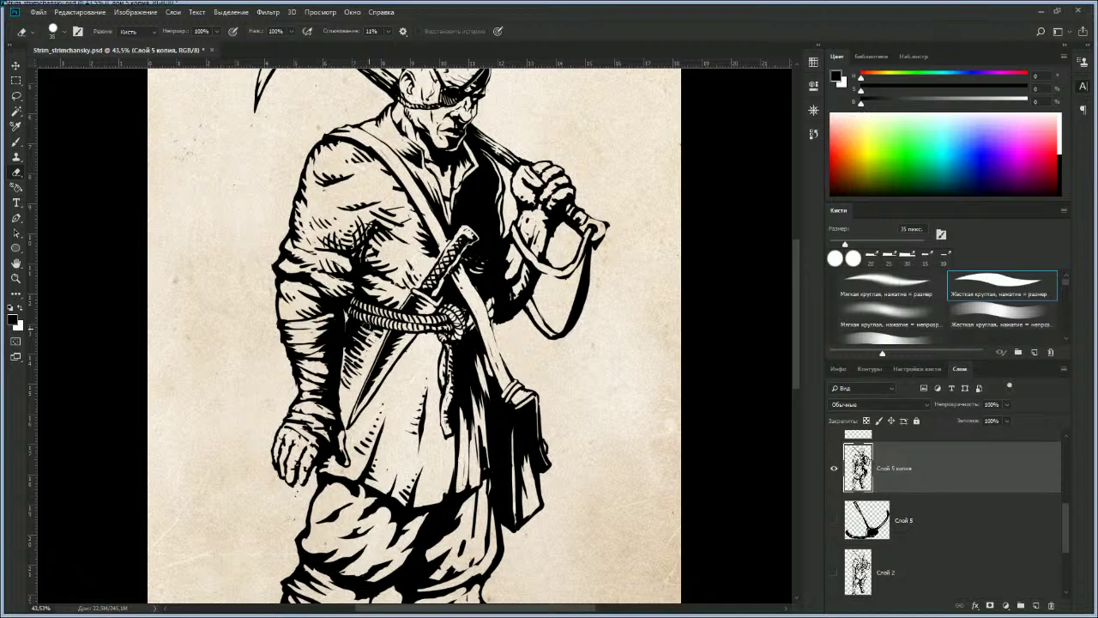
key(b)
key([)
drag(343, 386, 352, 363)
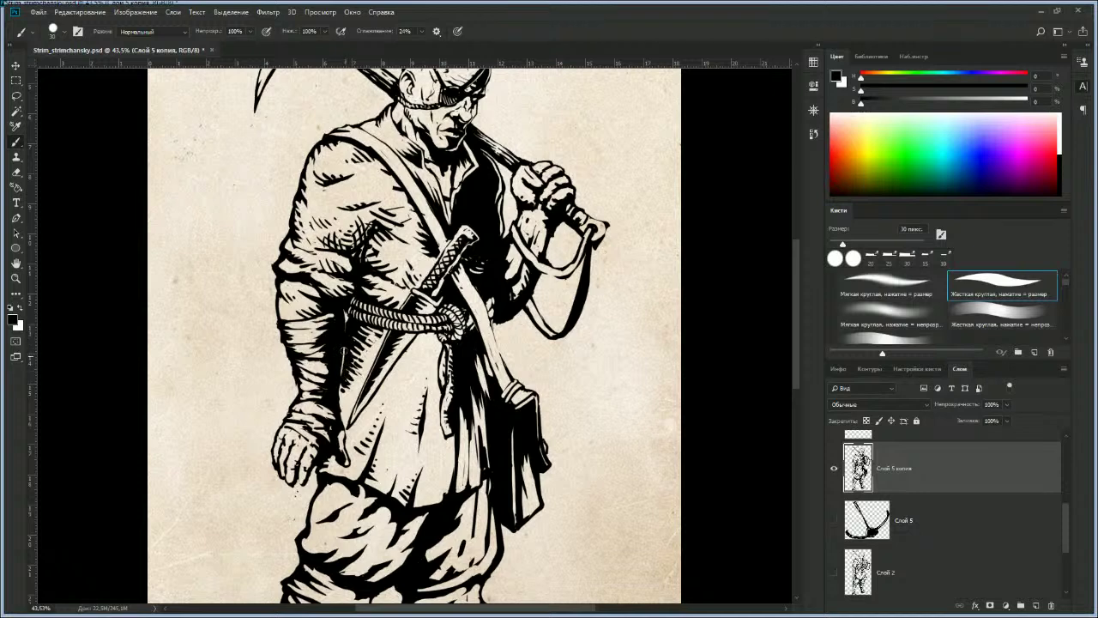
Step: Separate the hanging rope end from the dark tunic with a smaller eraser and touch up its details with the brush
key(e)
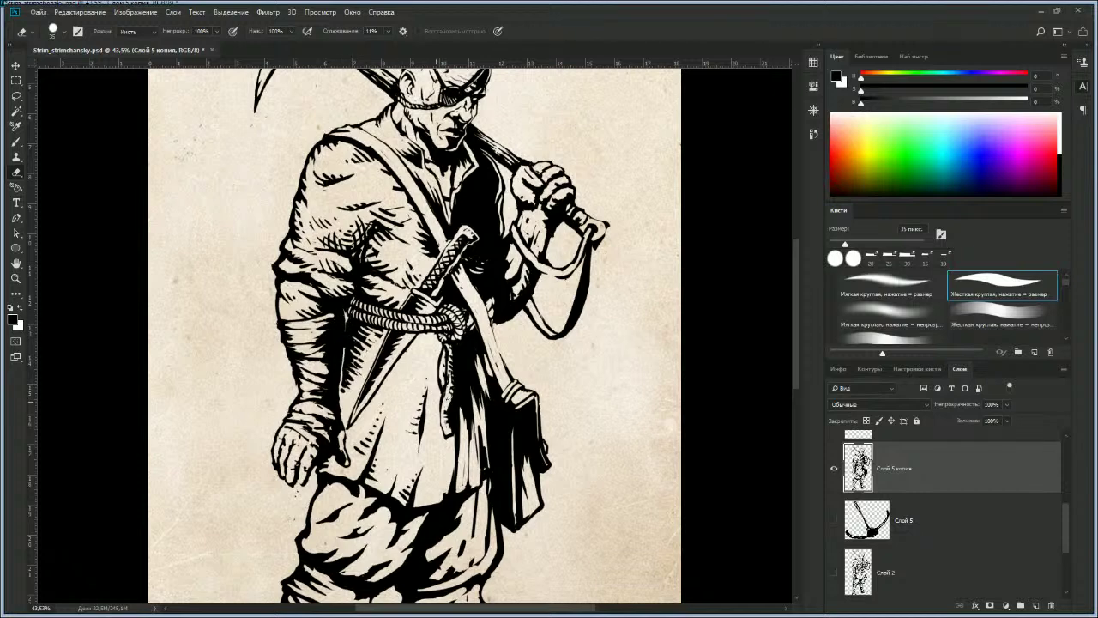
key(bracketleft)
drag(456, 349, 451, 434)
key(b)
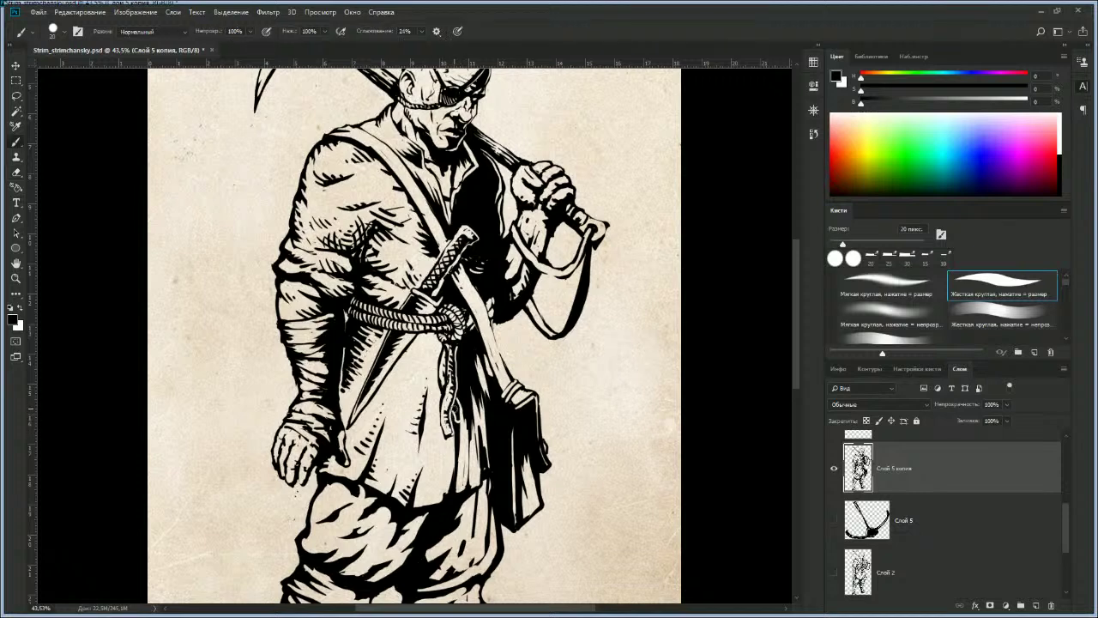
key(bracketright)
key(e)
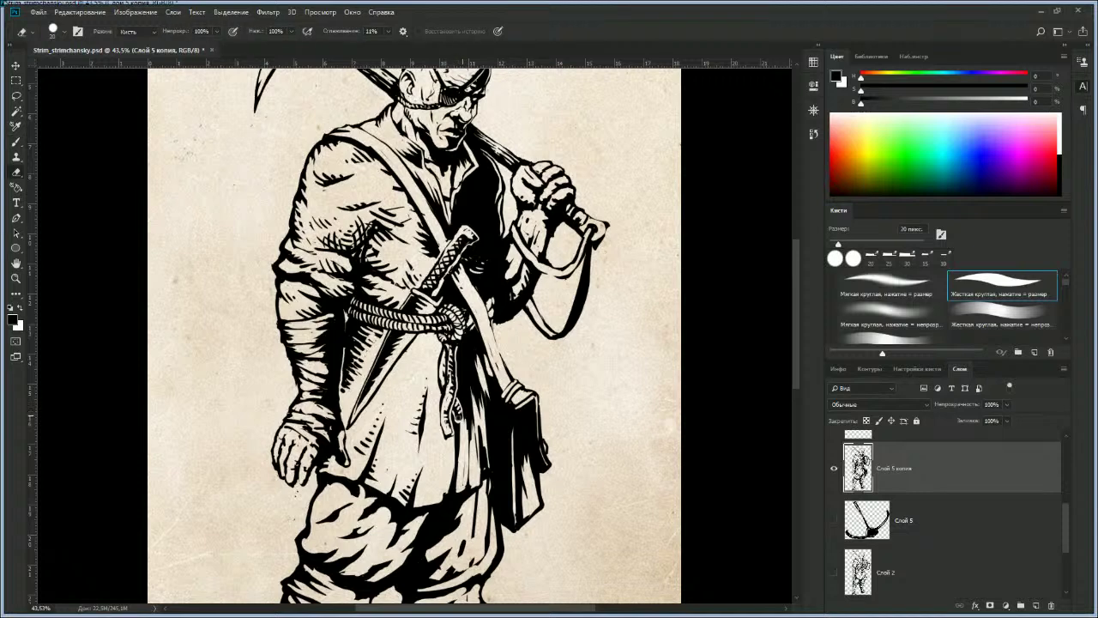
Step: Erase light fold streaks into the tunic shadow between the rope end and the bag, enlarging the eraser to 30 px
mouse_move(459, 421)
mouse_down()
mouse_move(453, 494)
mouse_move(424, 498)
mouse_up()
mouse_move(464, 383)
mouse_down()
mouse_move(476, 467)
mouse_move(477, 447)
mouse_up()
key(])
key(])
mouse_move(472, 388)
mouse_down()
mouse_move(463, 359)
mouse_move(484, 448)
mouse_move(481, 385)
mouse_move(489, 459)
mouse_move(484, 390)
mouse_up()
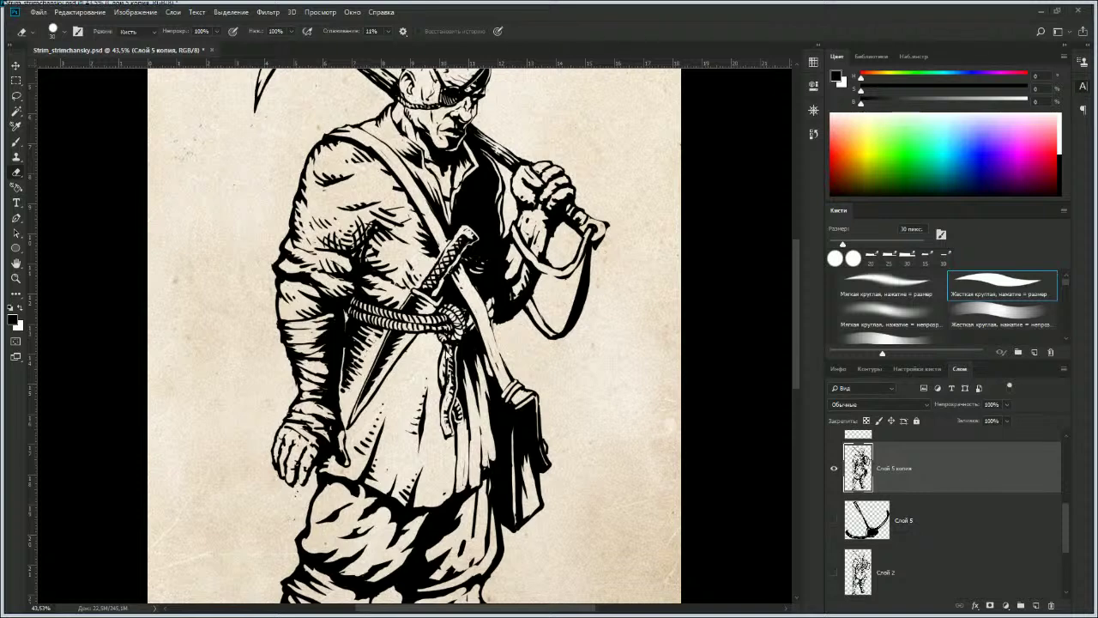
Step: Erase a thin light edge line into the black tunic shadow between the dagger hilt and the raised arm with a 15 px eraser
key(z)
drag(439, 350, 416, 350)
drag(438, 266, 418, 327)
drag(418, 328, 445, 322)
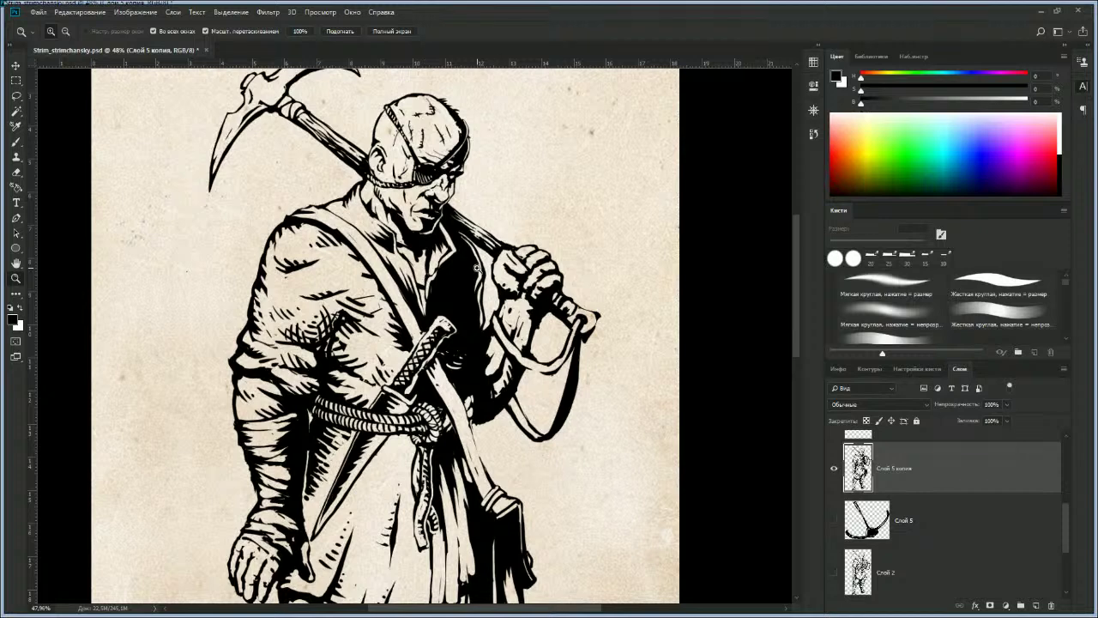
key(e)
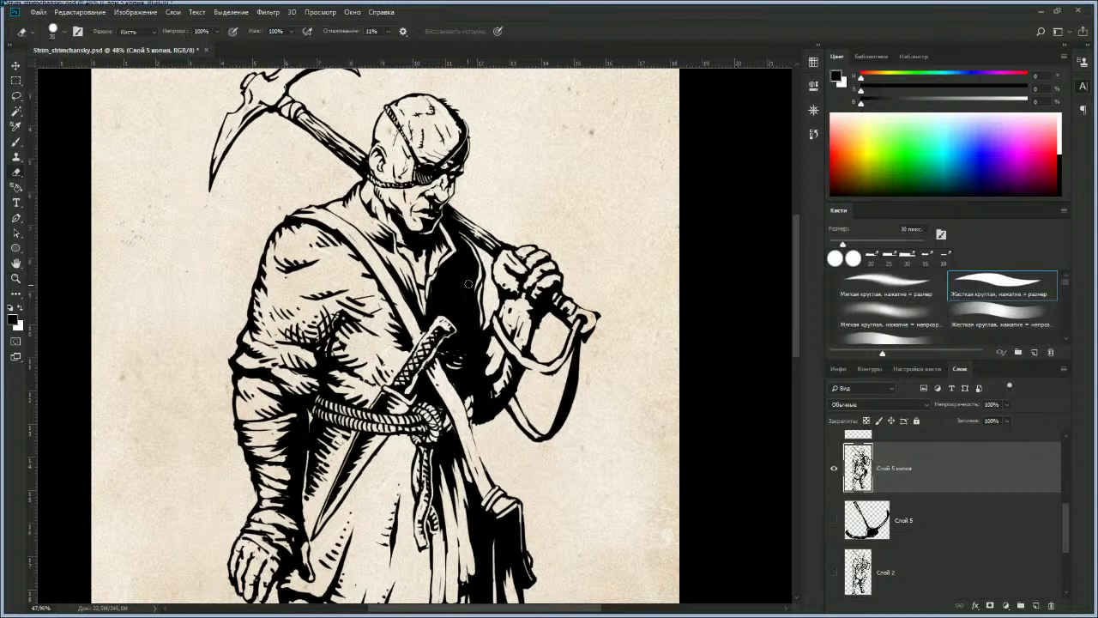
key(bracketleft)
key(bracketleft)
key(bracketleft)
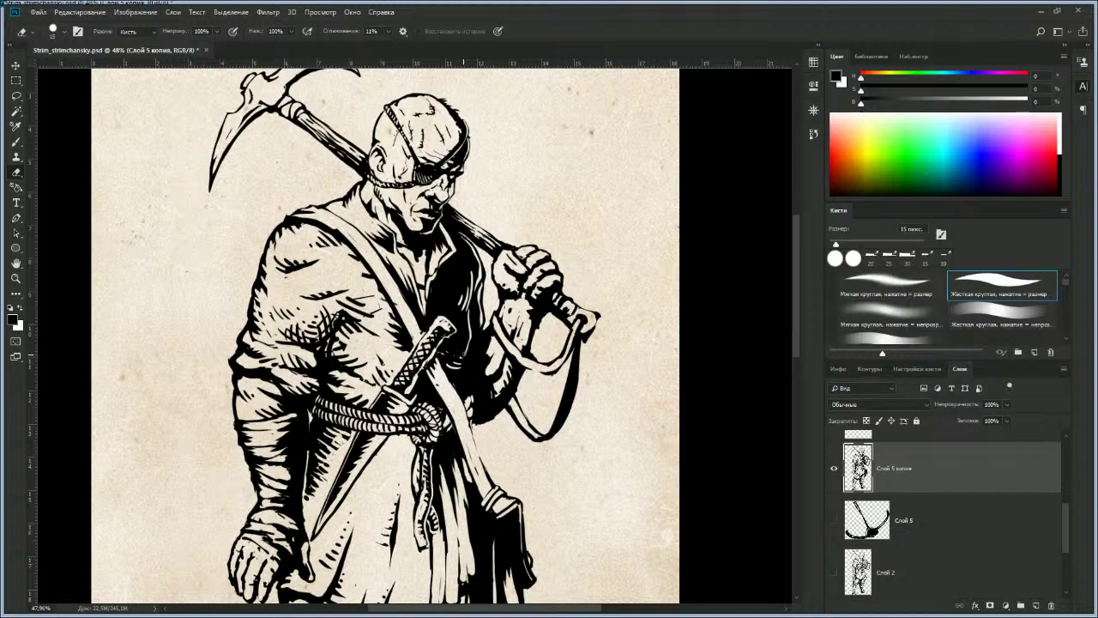
drag(466, 358, 465, 396)
Step: Refine the dark tunic area around the dagger hilt, alternating a 25 px brush with a resized eraser
key(b)
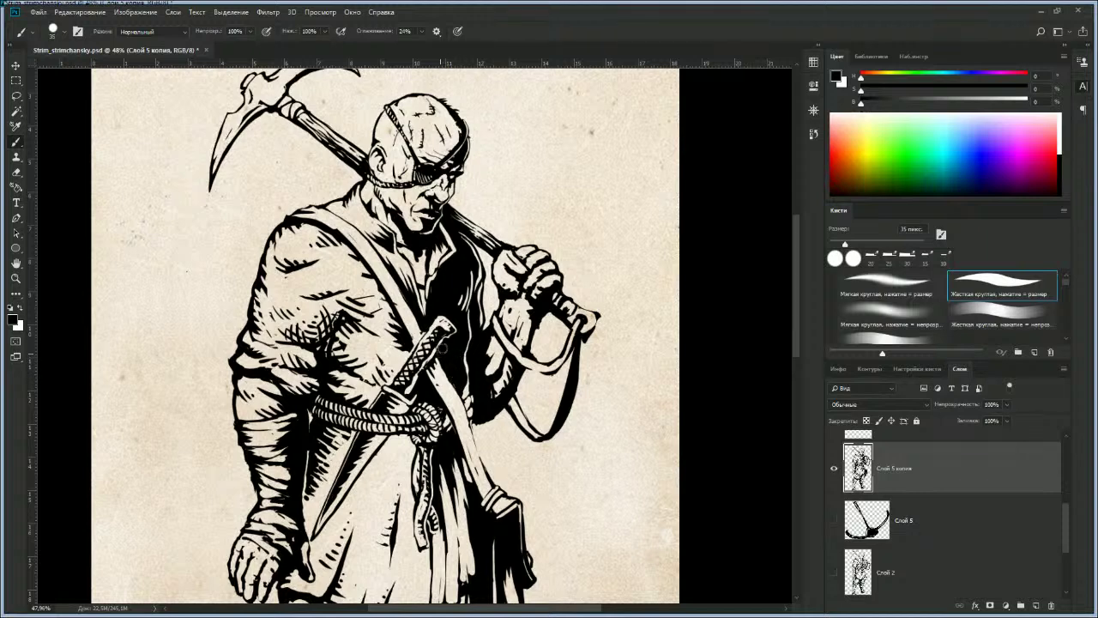
key([)
key(bracketleft)
key(e)
key(bracketright)
key(bracketleft)
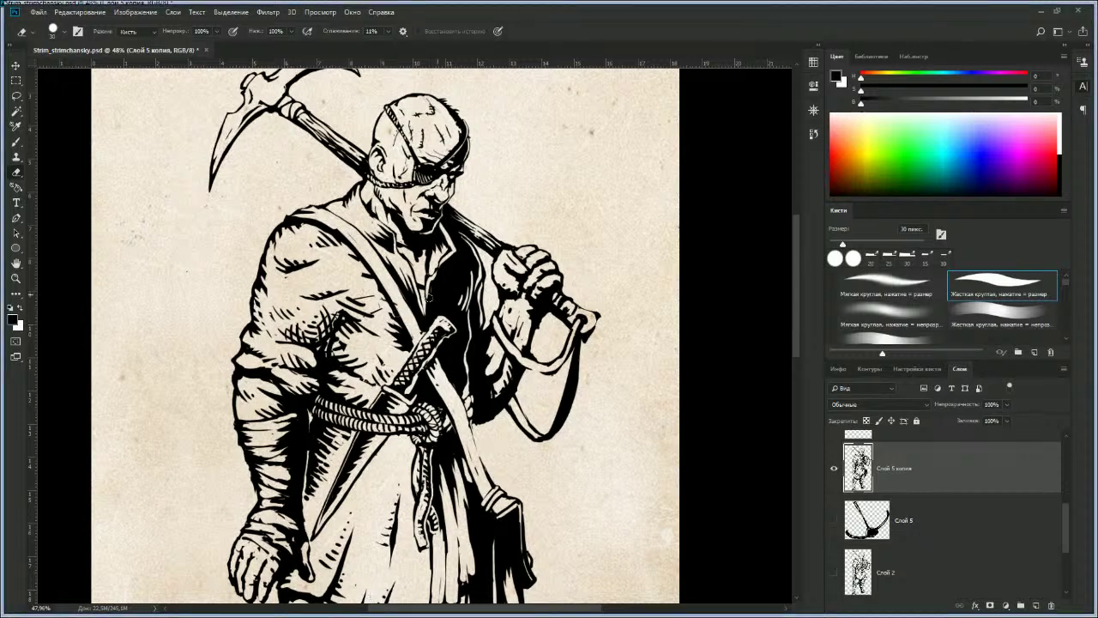
key(b)
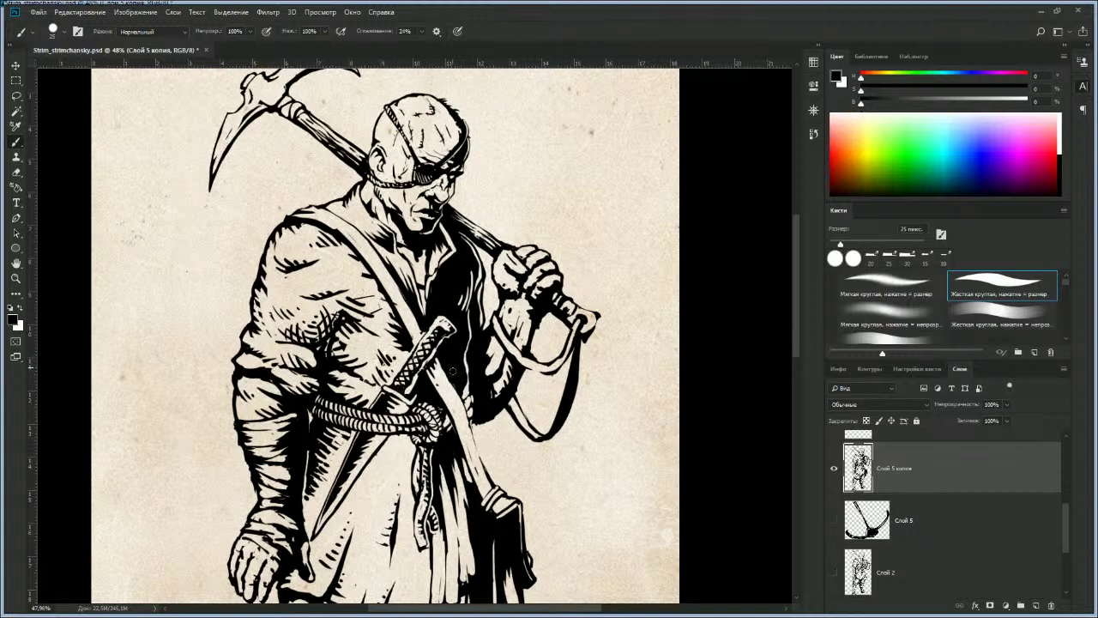
key(e)
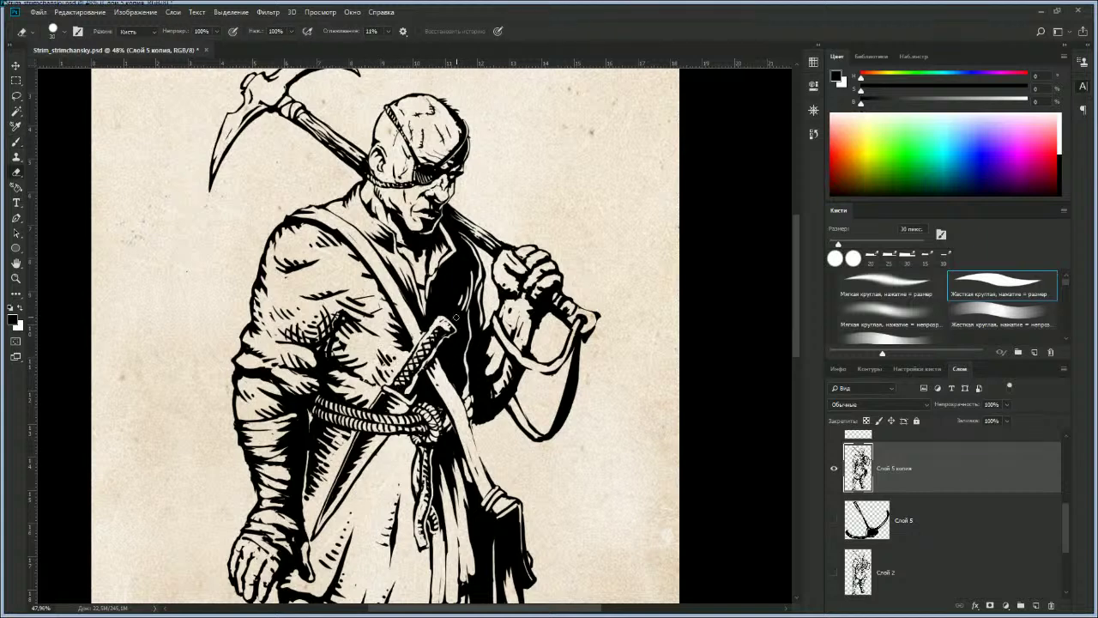
key(bracketleft)
Step: Erase light highlight streaks into the dark front of the hanging bag with a 15 px eraser
key(z)
drag(435, 486, 352, 487)
drag(424, 507, 403, 400)
drag(401, 383, 441, 388)
key(e)
key(bracketleft)
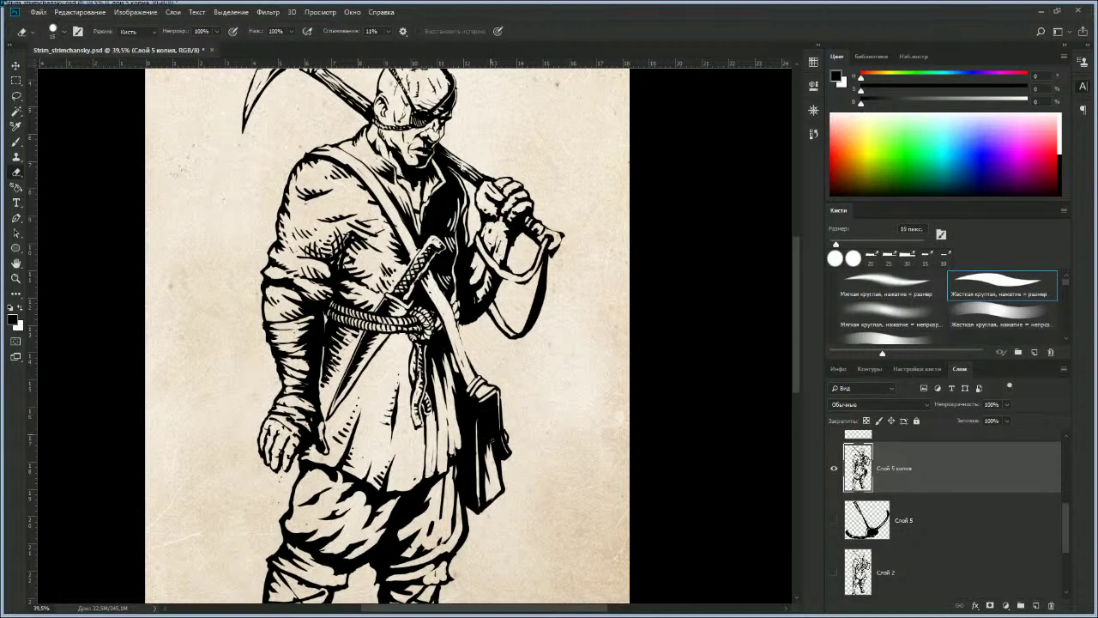
drag(490, 413, 494, 465)
mouse_move(490, 417)
mouse_down()
mouse_move(501, 482)
mouse_move(497, 443)
mouse_up()
drag(499, 480, 502, 489)
Step: Refine the bag's streaks and outer edge, alternating a 25 px brush and a 15 px eraser
key(b)
drag(499, 450, 503, 491)
key(e)
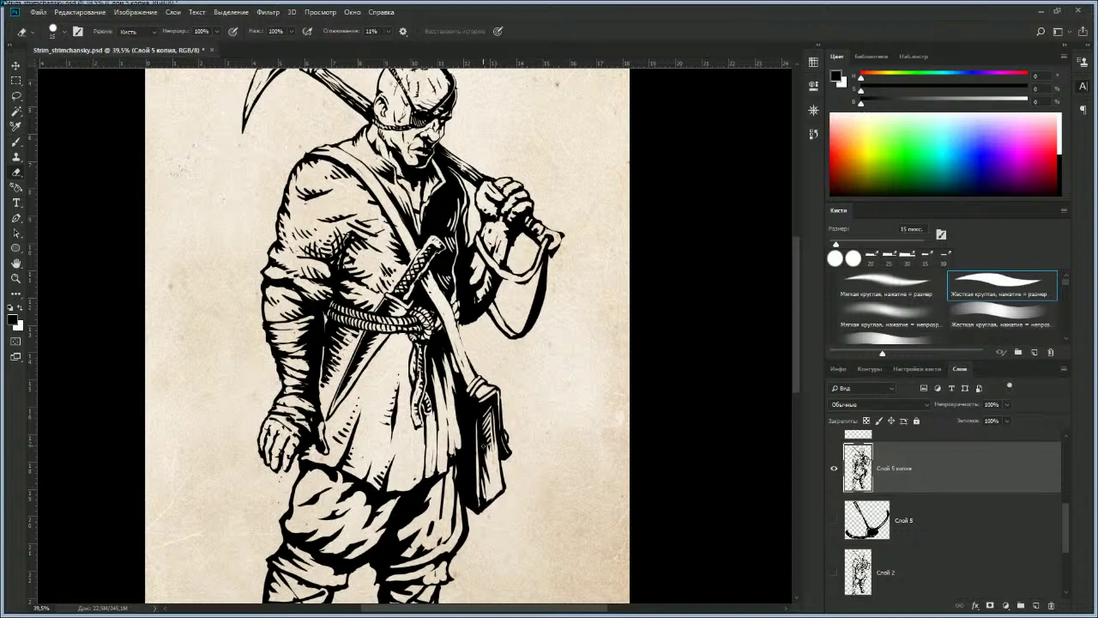
mouse_move(486, 457)
mouse_down()
mouse_move(495, 498)
mouse_move(502, 492)
mouse_up()
drag(502, 441, 503, 460)
key(b)
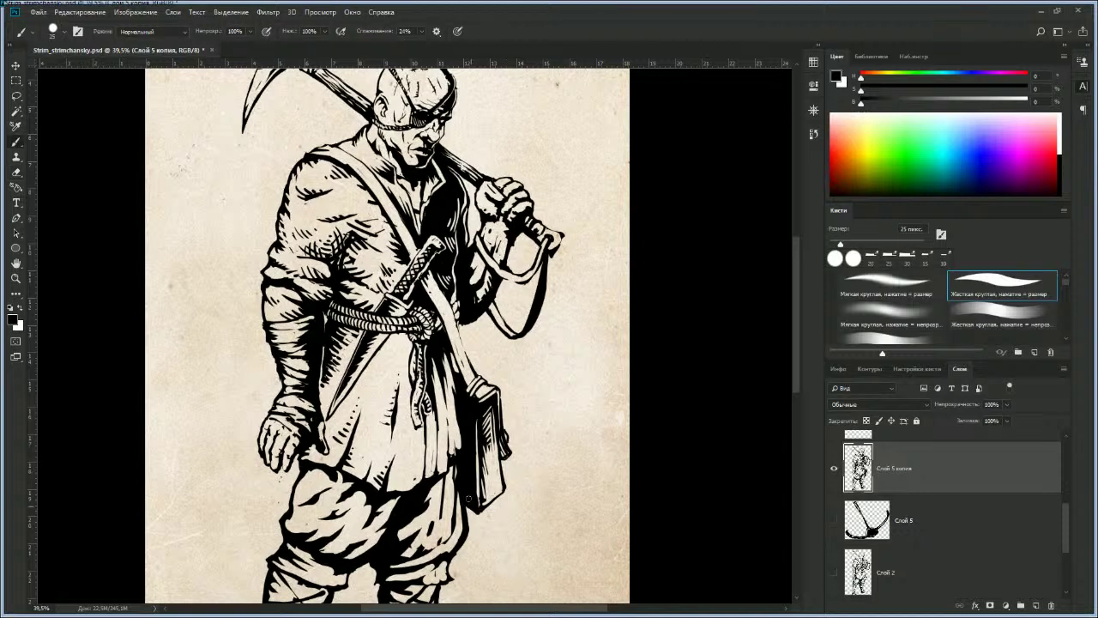
key(e)
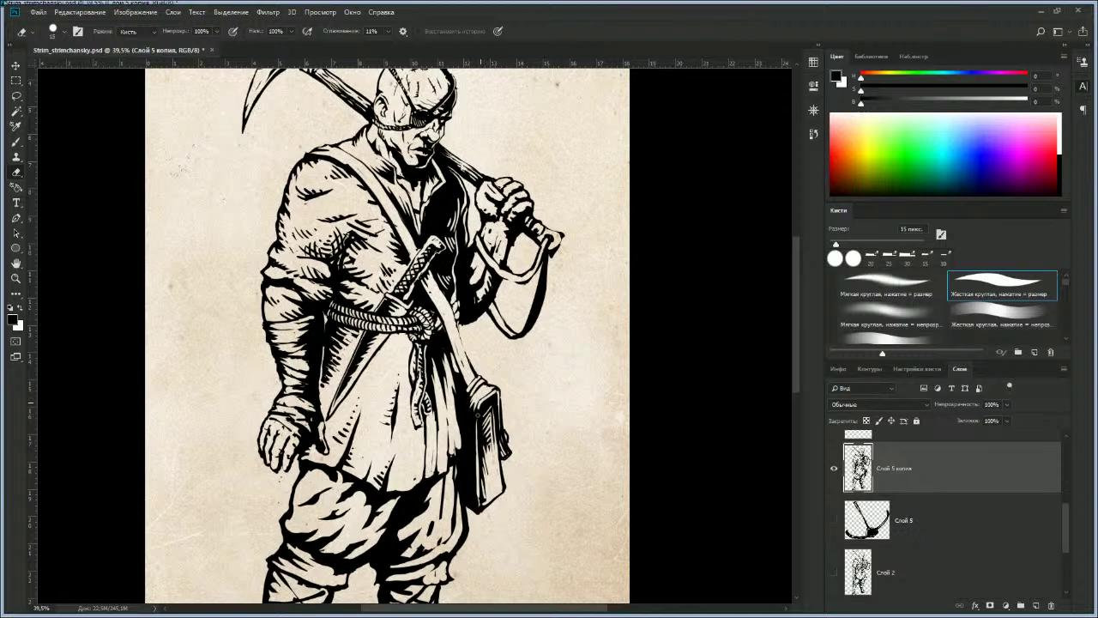
drag(494, 392, 506, 453)
Step: Rework the ink contour on top of the shoulder with a 25 px brush and an eraser enlarged to 40 px
key(bracketright)
key(b)
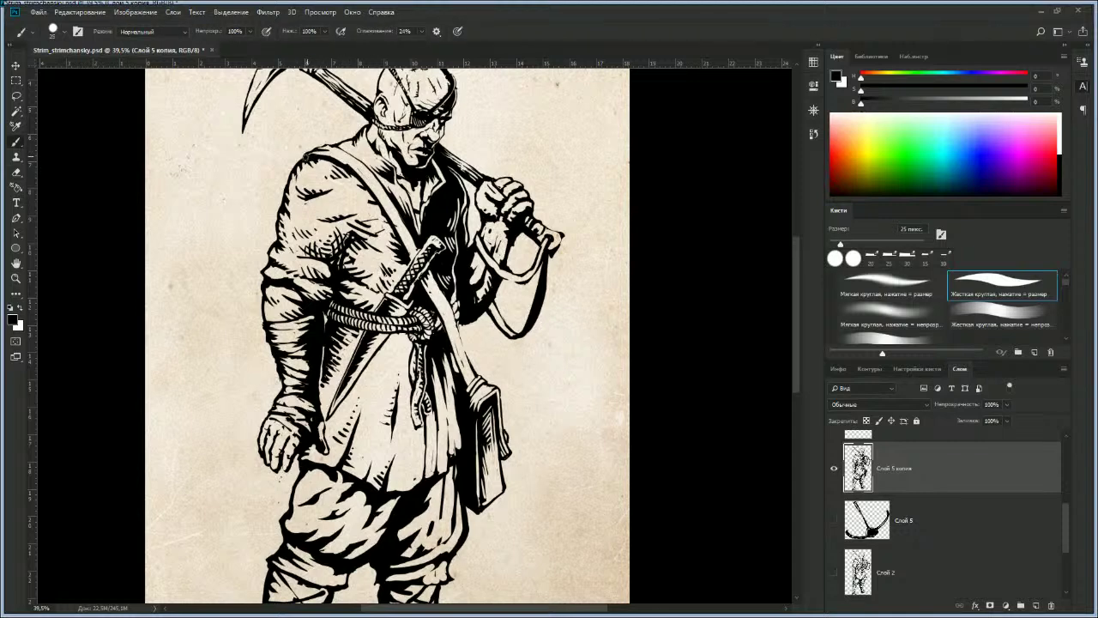
key(e)
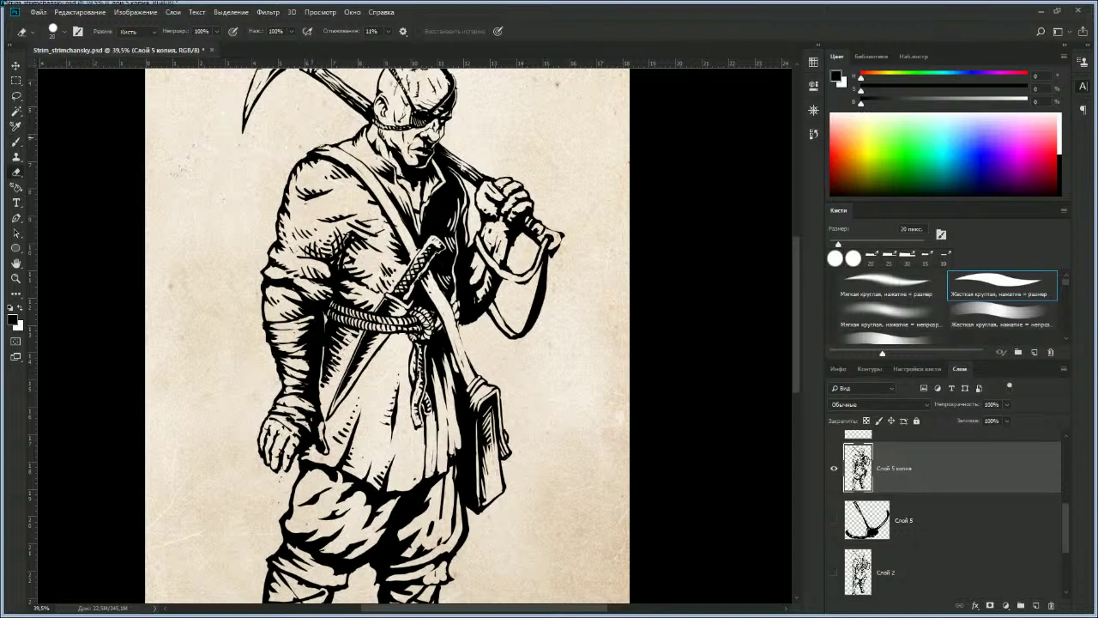
key(bracketright)
key(bracketright)
key(b)
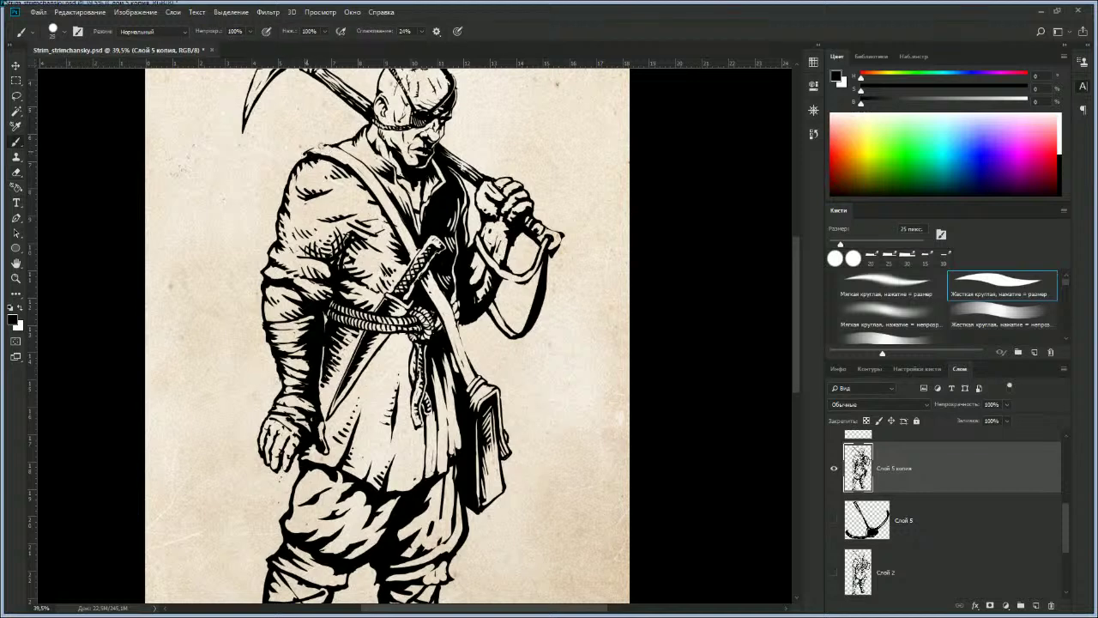
key(e)
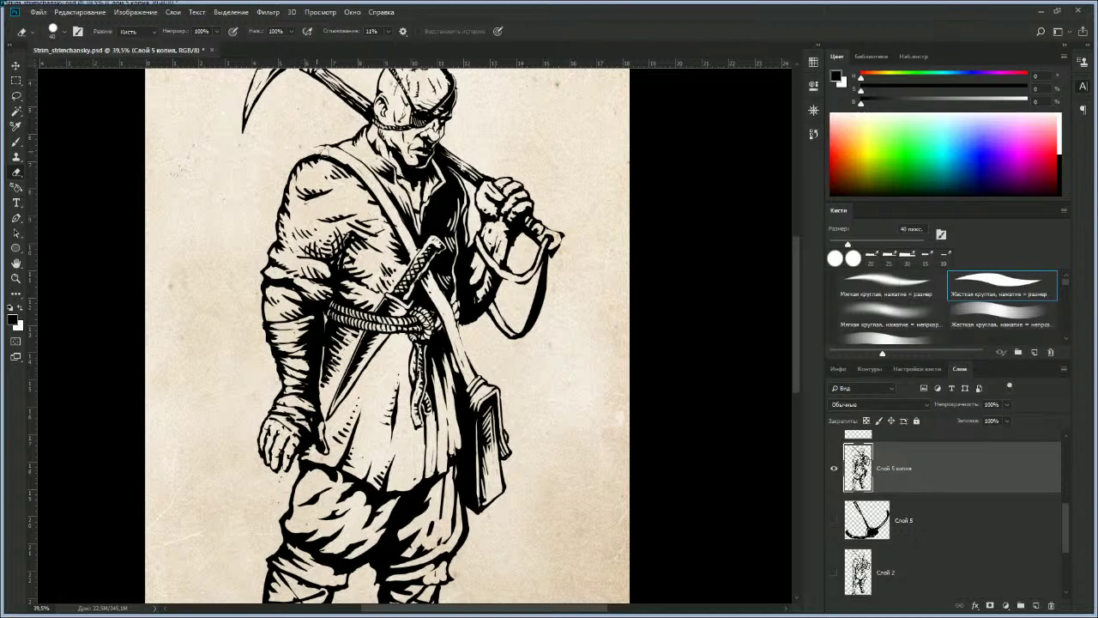
key(b)
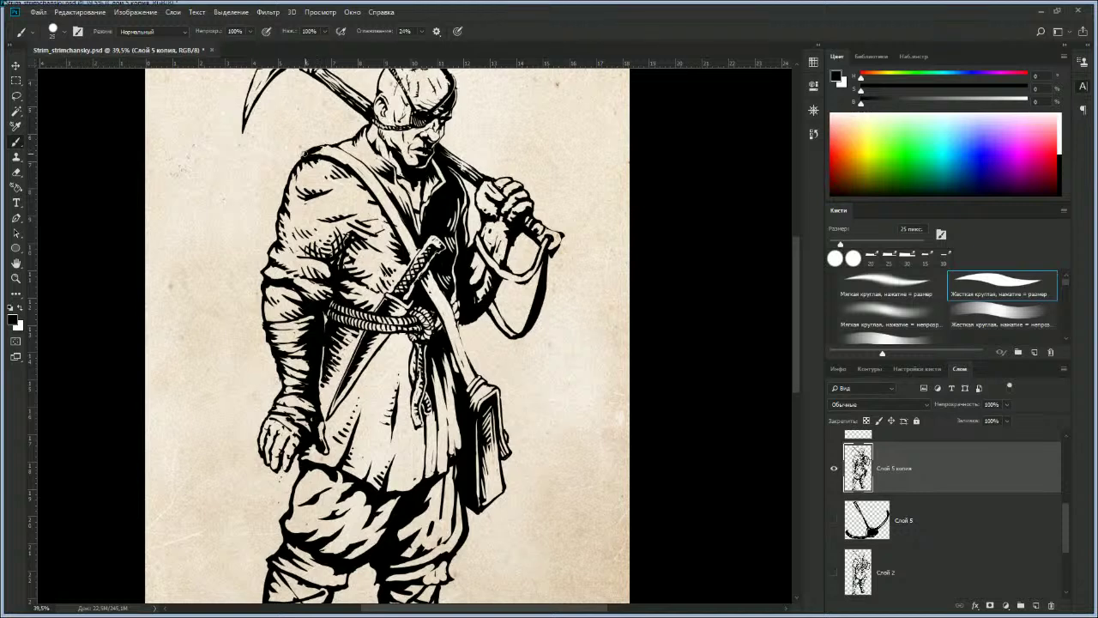
key(e)
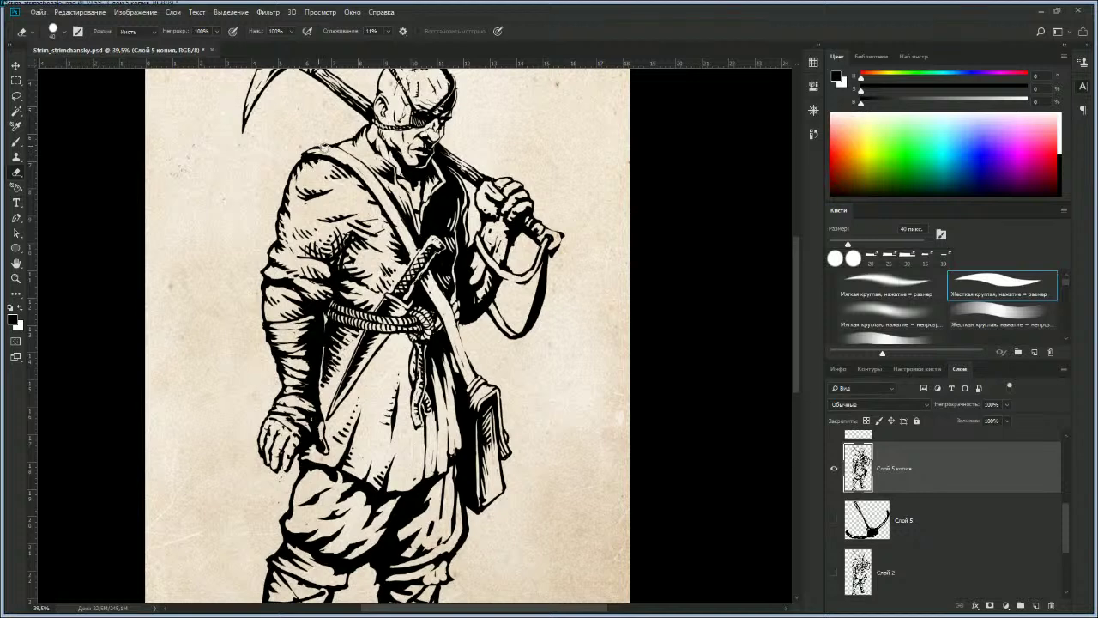
Step: Add short hatching strokes to the upper sleeve with a 25 px brush and thin them with a 40 px eraser
key(b)
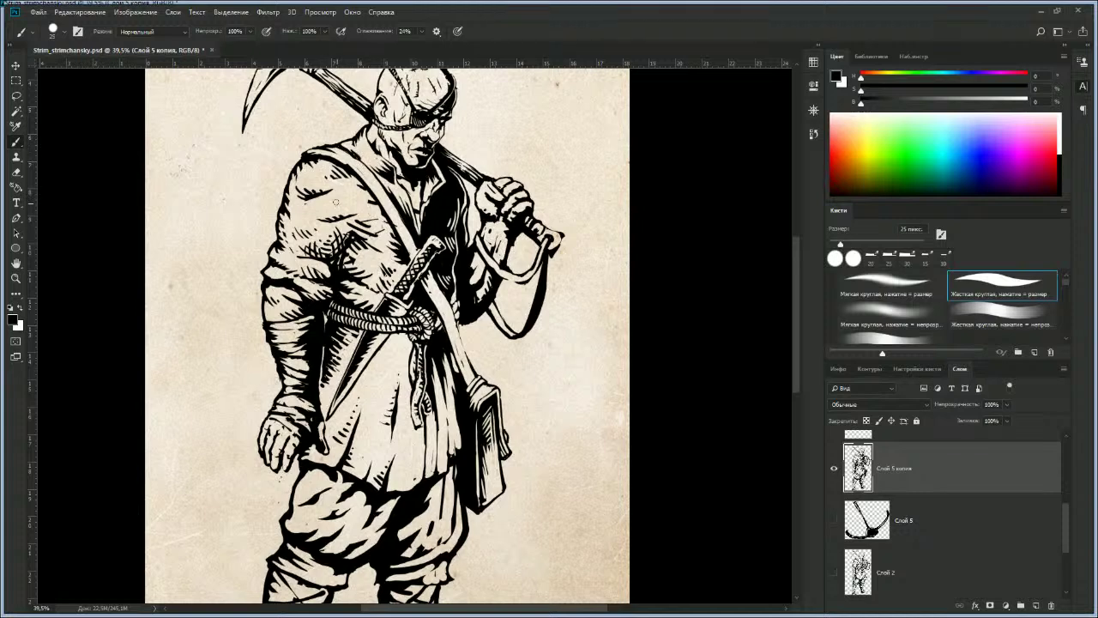
key(e)
key(bracketright)
key(bracketright)
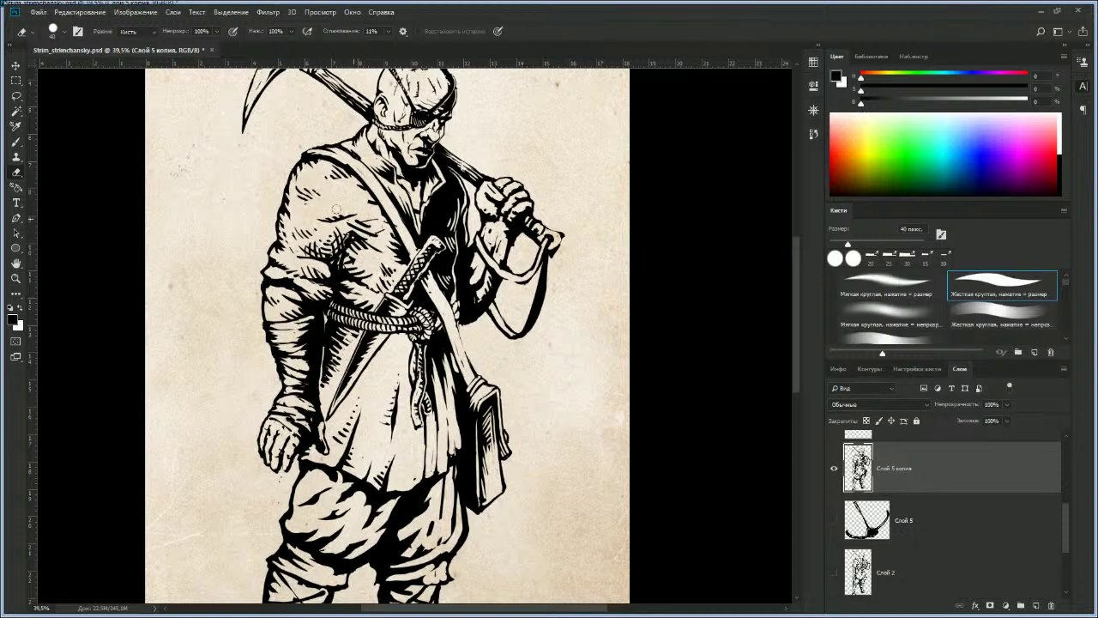
key(b)
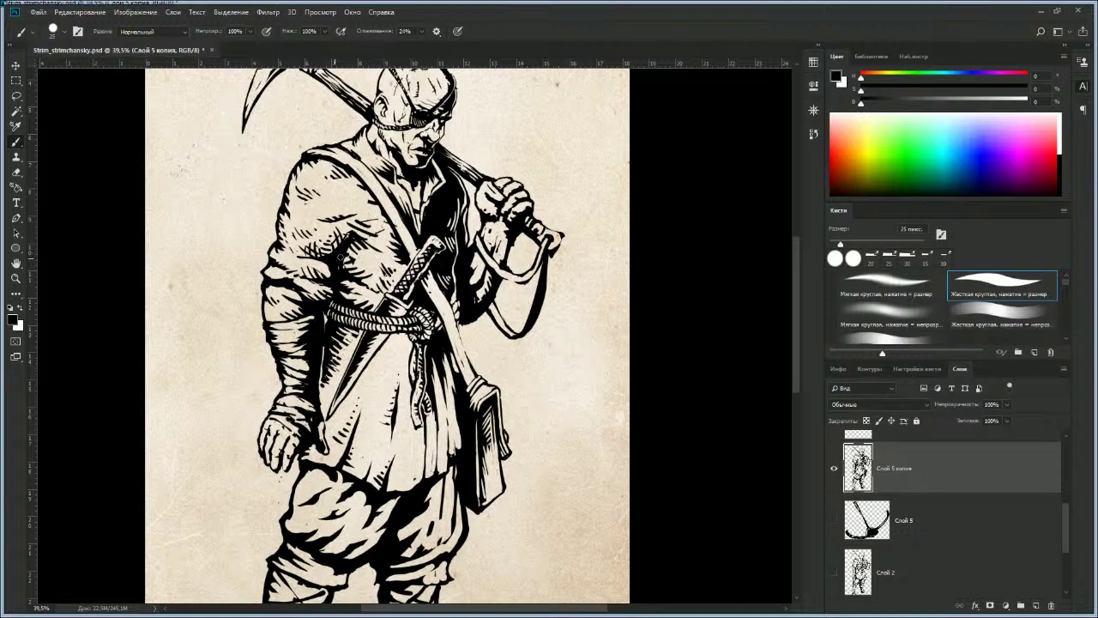
Step: Refine the fold shadows around the armpit, elbow and wrapped forearm with a 40 px eraser and a 25 px brush
key(e)
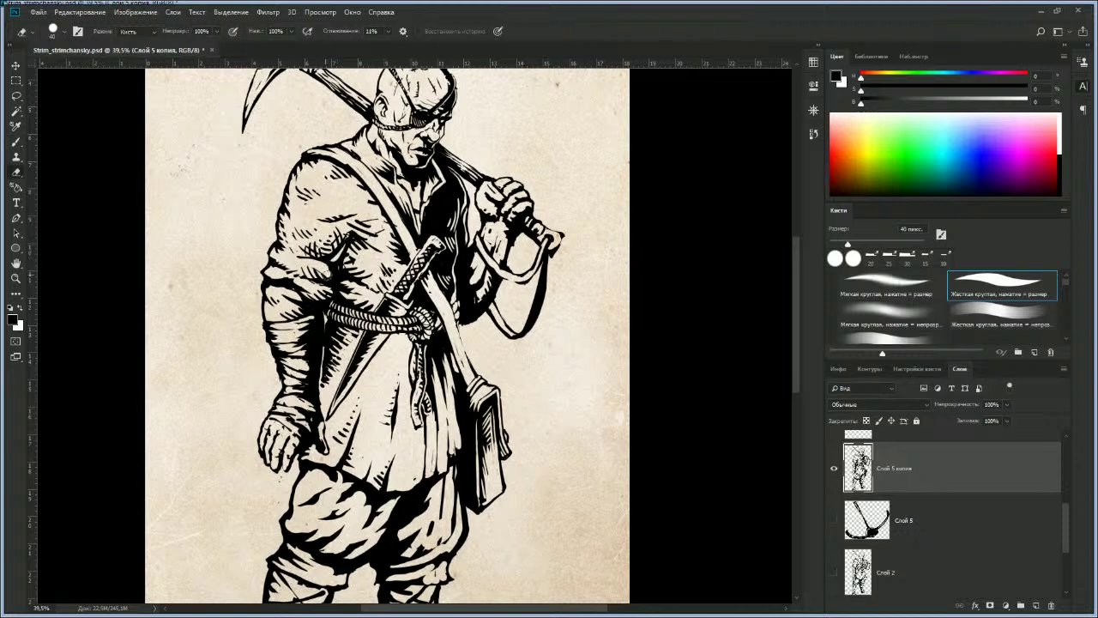
key(b)
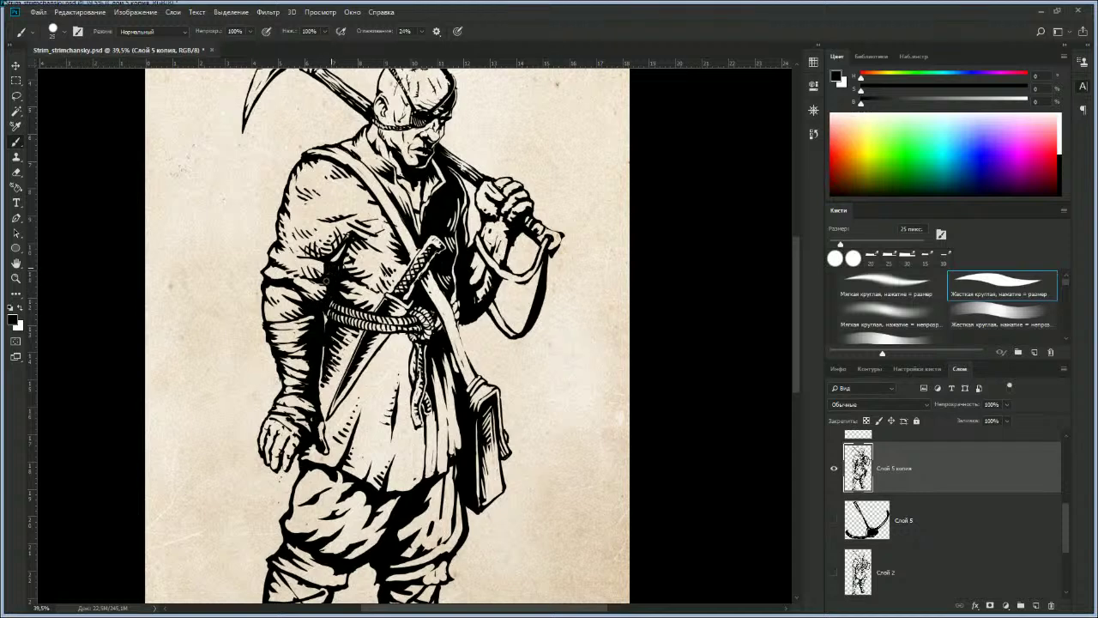
key(e)
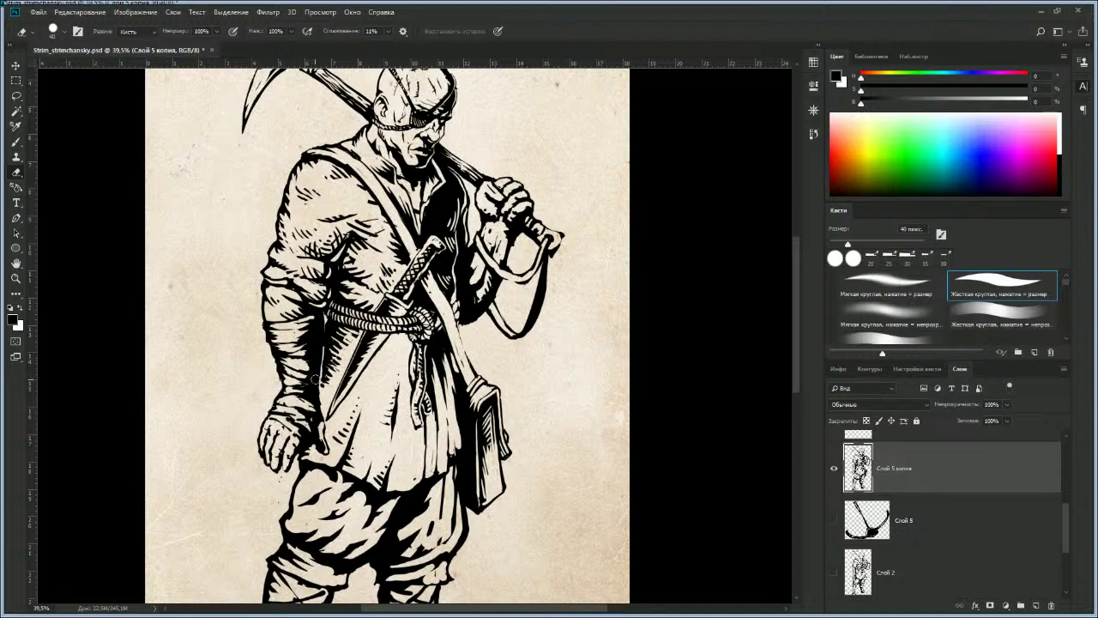
key(b)
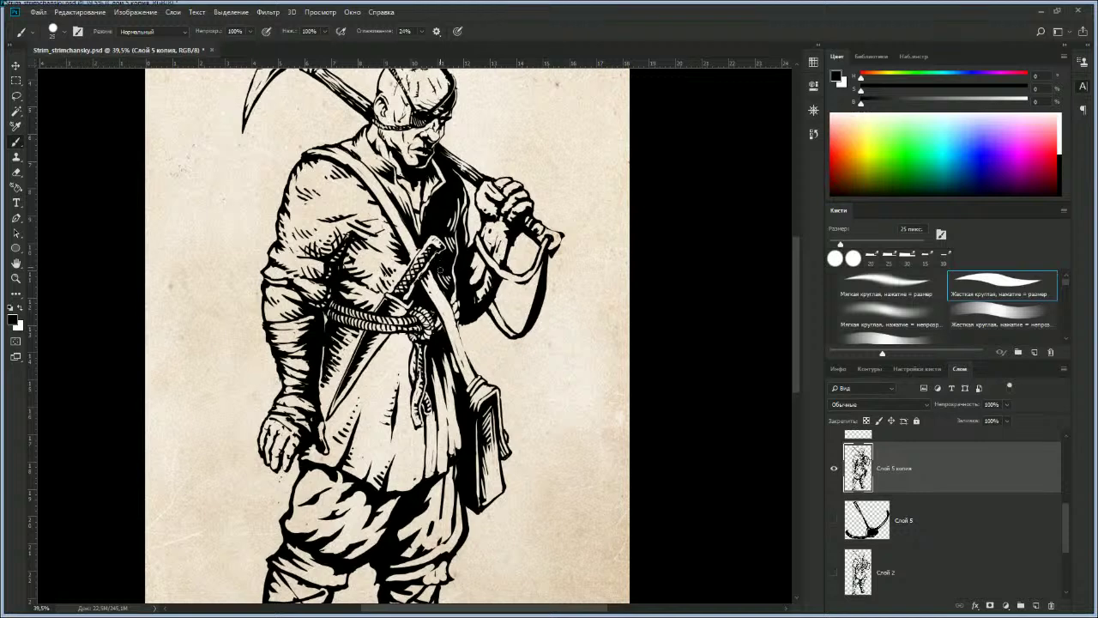
Step: Rework the tunic shadow between the shoulder strap and the raised arm with a 25 px brush and a 40 px eraser
key(bracketleft)
key(bracketleft)
key(bracketright)
key(bracketright)
click(469, 259)
drag(452, 290, 453, 299)
key(e)
drag(456, 288, 462, 329)
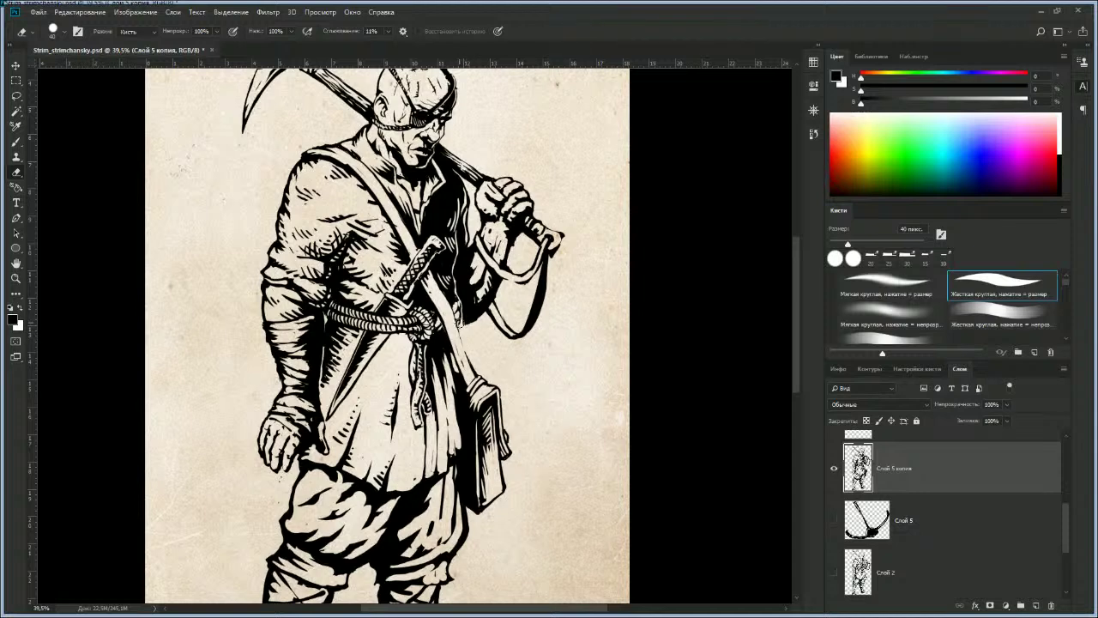
key(b)
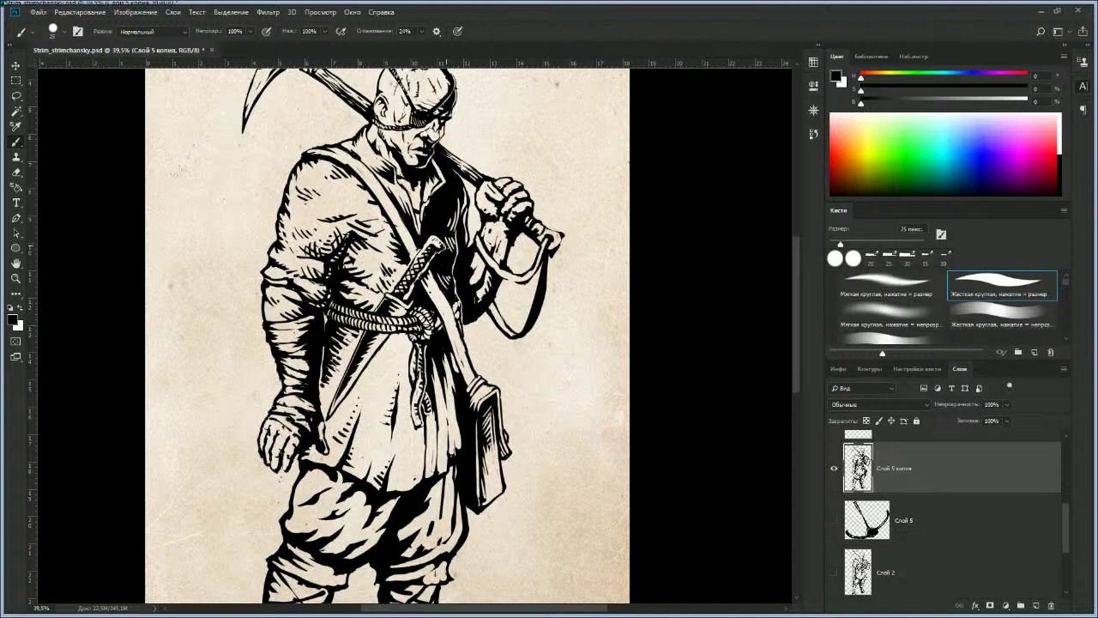
key(e)
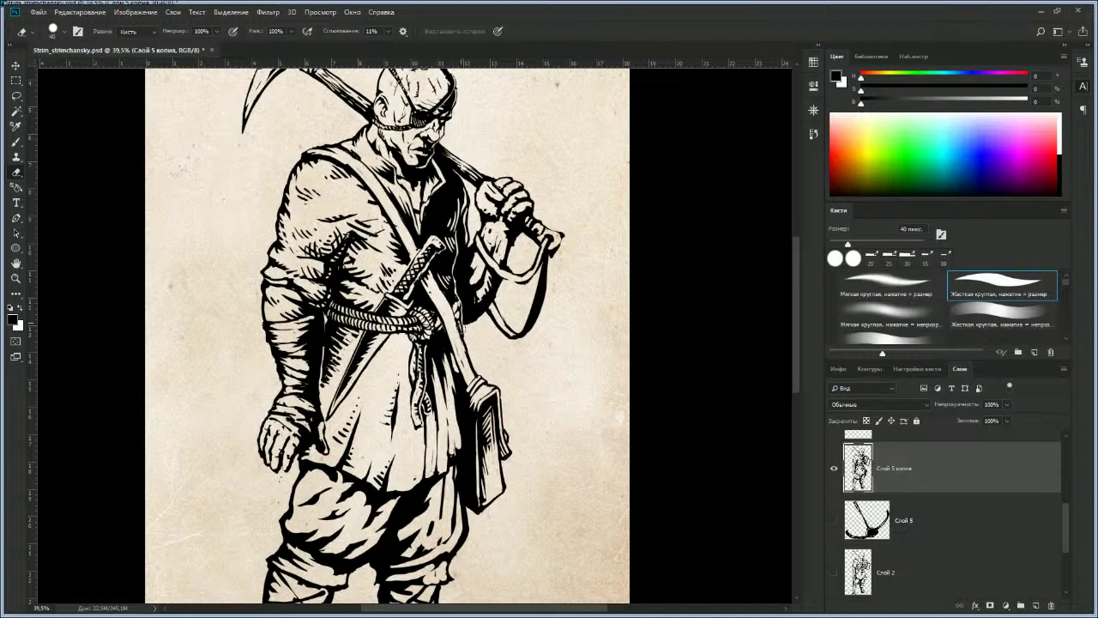
key(b)
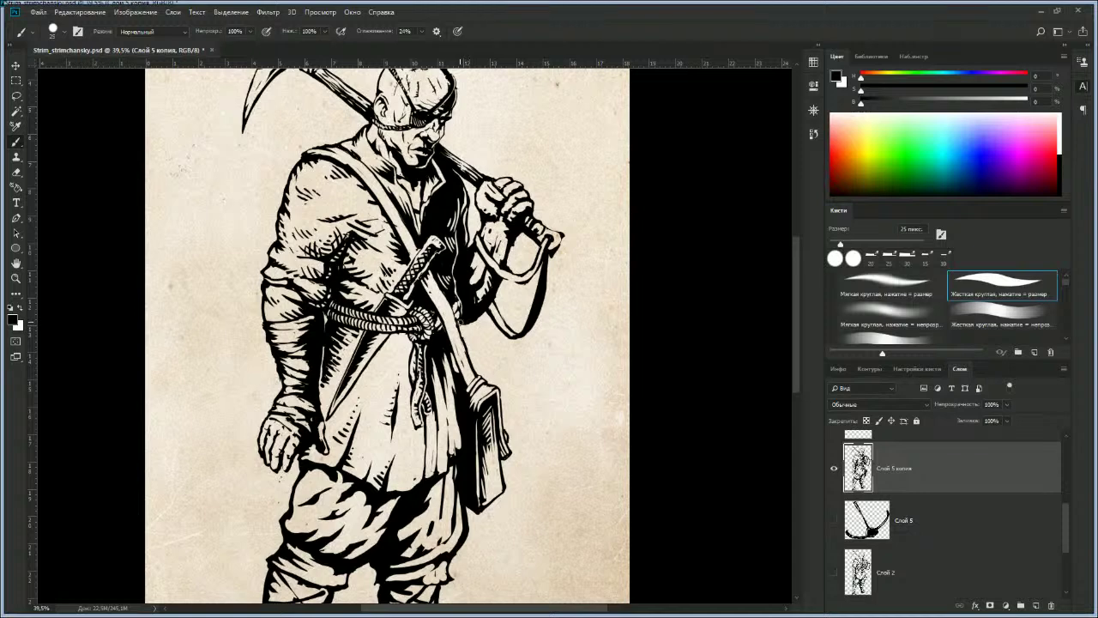
key(e)
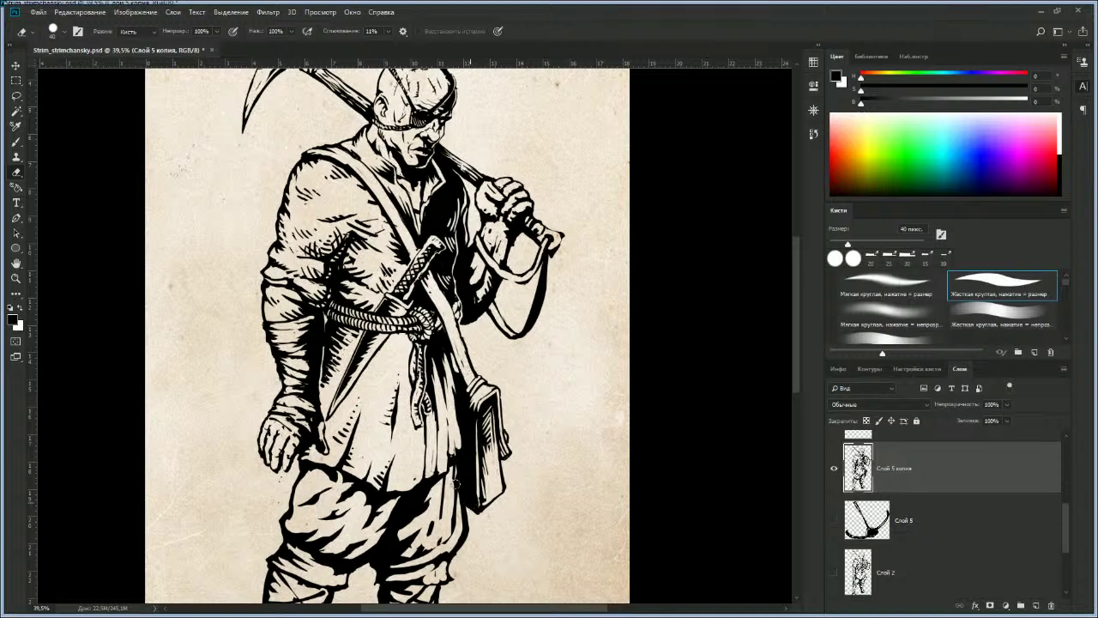
Step: Flip the whole canvas horizontally and check the mirrored figure at several zoom levels
key(z)
drag(446, 440, 403, 405)
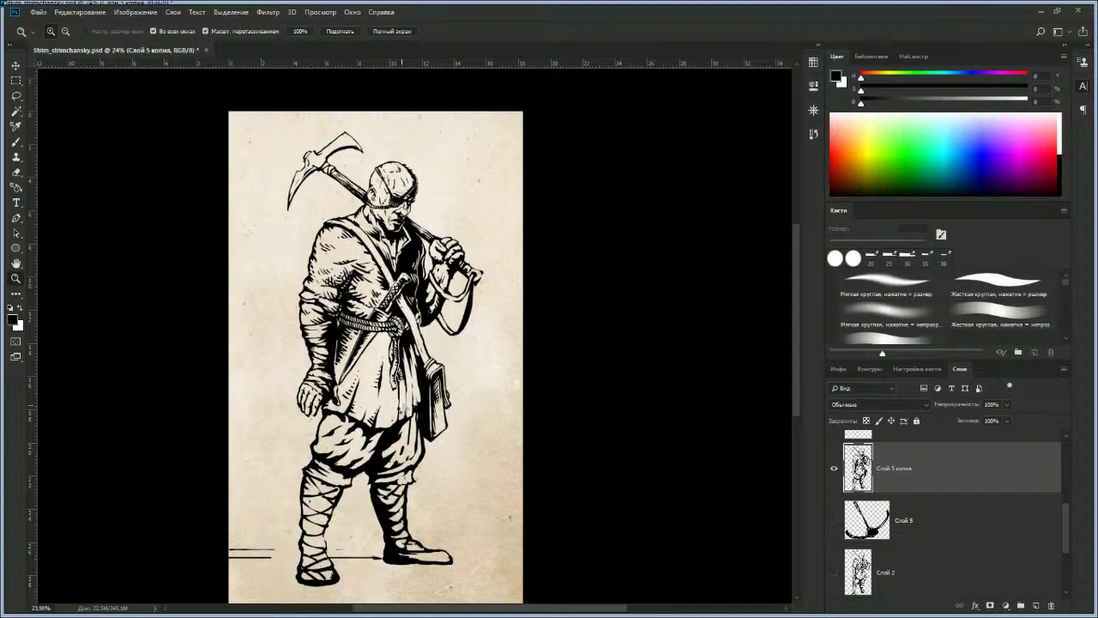
key(F2)
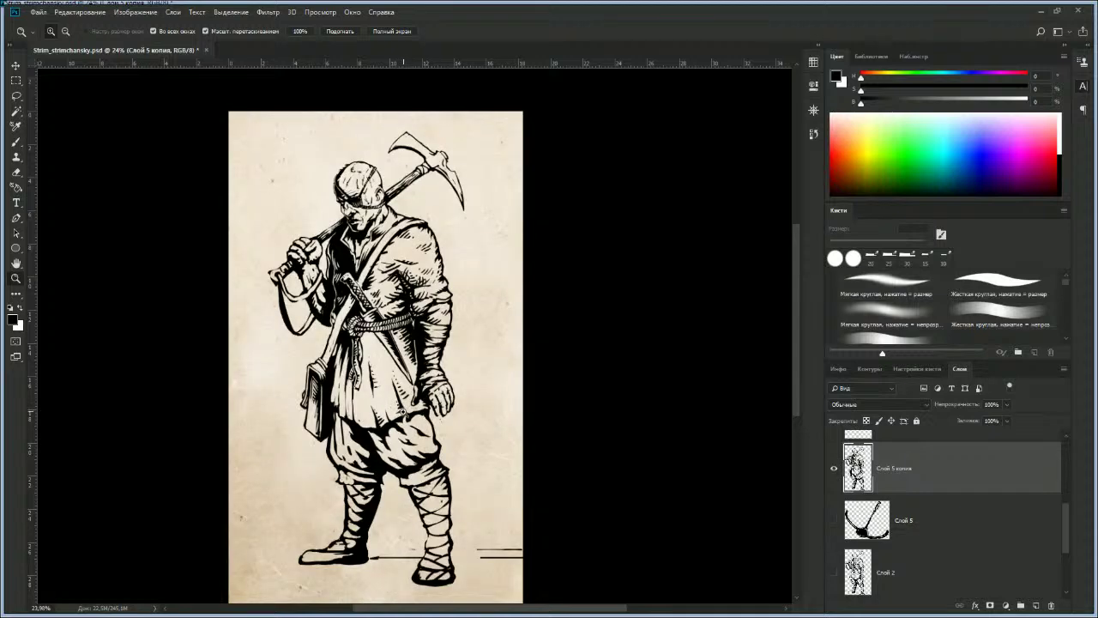
drag(385, 415, 412, 415)
drag(314, 390, 419, 353)
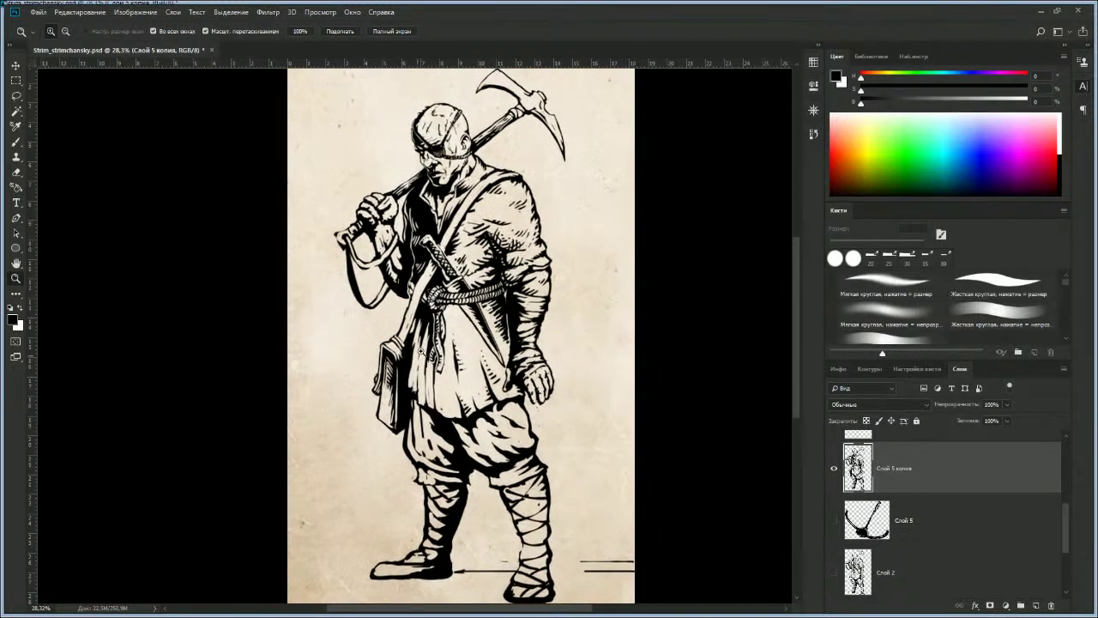
scroll(420, 353, down, 3)
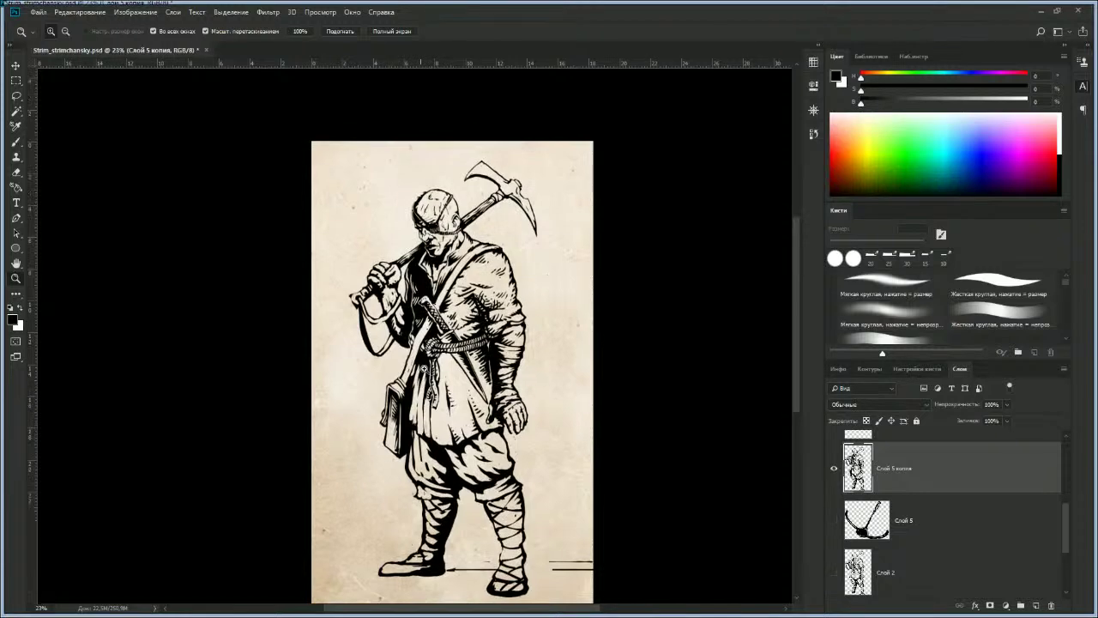
scroll(413, 365, down, 1)
scroll(413, 365, up, 4)
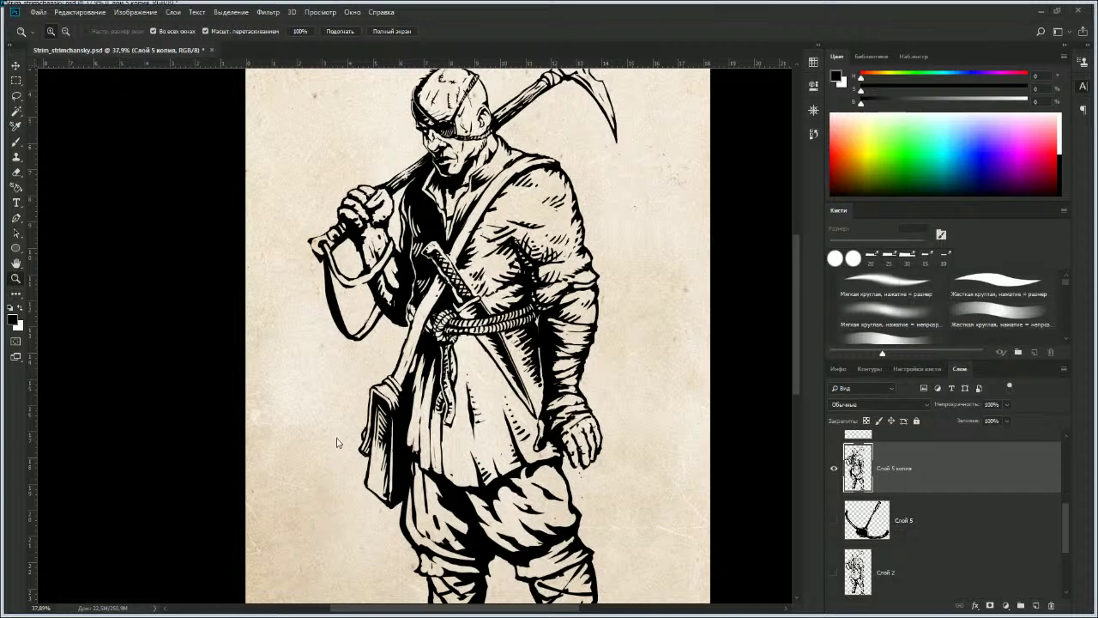
Step: Rework the tunic edge beside the bag strap with a 40 px brush and a 25 px eraser
key(b)
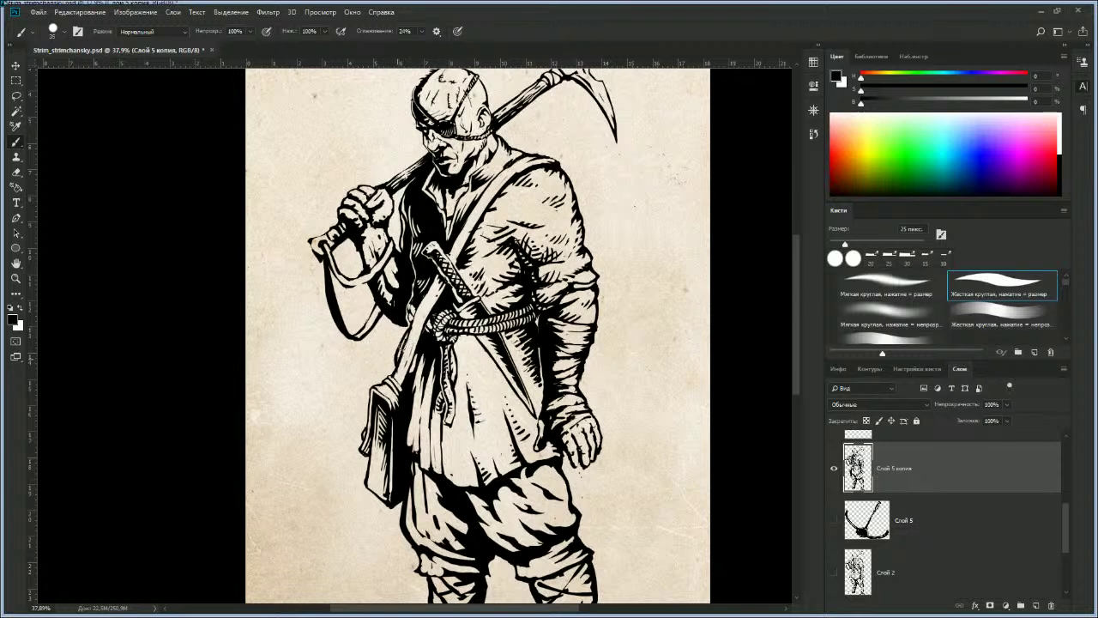
key(bracketright)
key(bracketright)
key(bracketright)
drag(419, 352, 410, 392)
key(bracketleft)
key(e)
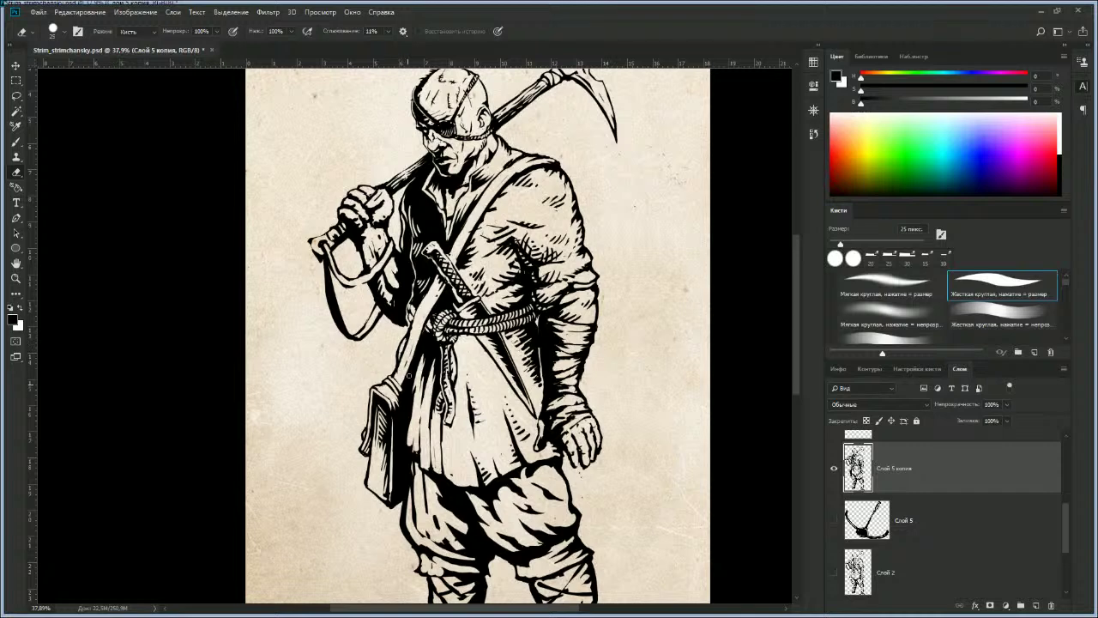
drag(411, 368, 404, 437)
key(ctrl+z)
drag(415, 353, 412, 373)
Step: Lasso the bag with the lower part of its strap, shift it outward from the tunic with Free Transform, and deselect
key(l)
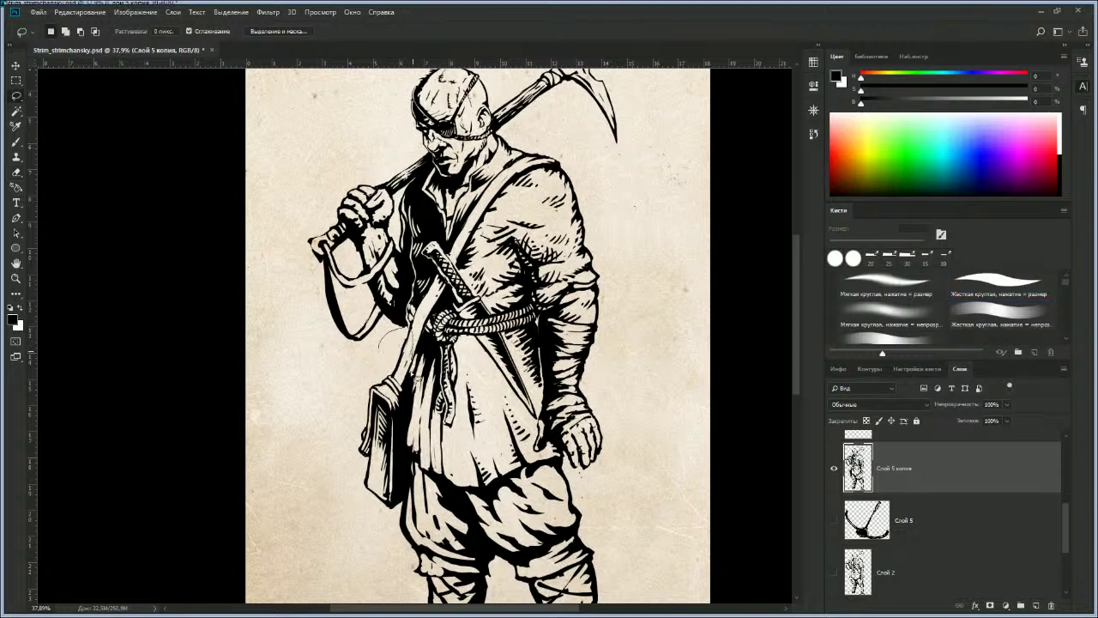
mouse_move(410, 412)
mouse_down()
mouse_move(409, 515)
mouse_move(394, 531)
mouse_move(340, 448)
mouse_move(405, 329)
mouse_up()
key(ctrl+t)
mouse_move(398, 455)
mouse_down()
mouse_move(388, 450)
mouse_move(383, 464)
mouse_up()
key(Return)
key(ctrl+d)
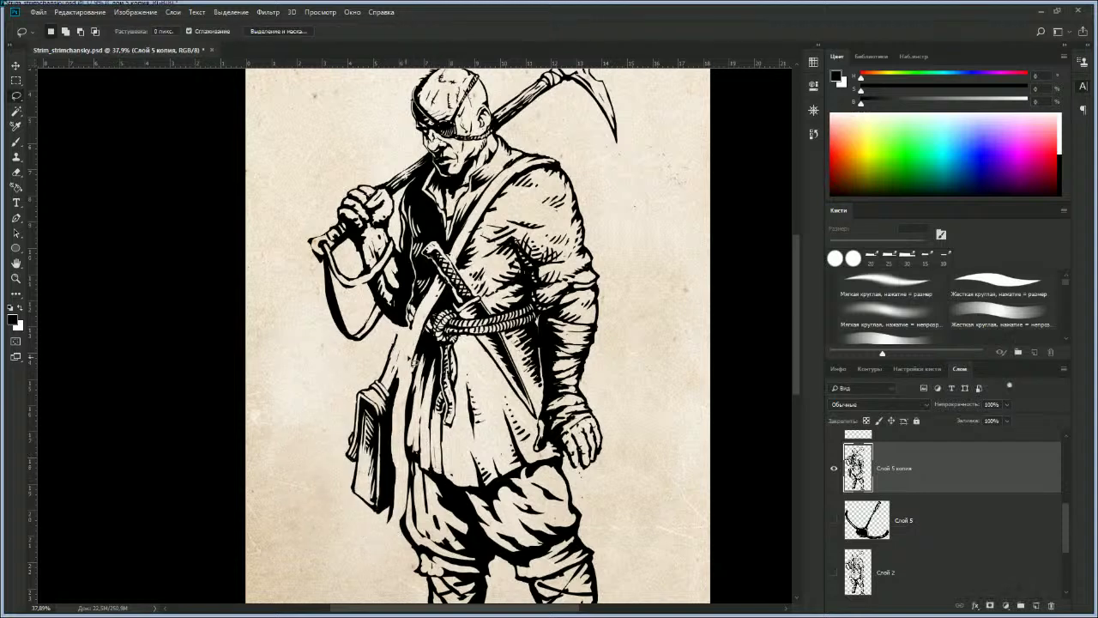
Step: Erase the broken strap line above the moved bag and redraw the strap down to the bag with a 40 px brush
key(b)
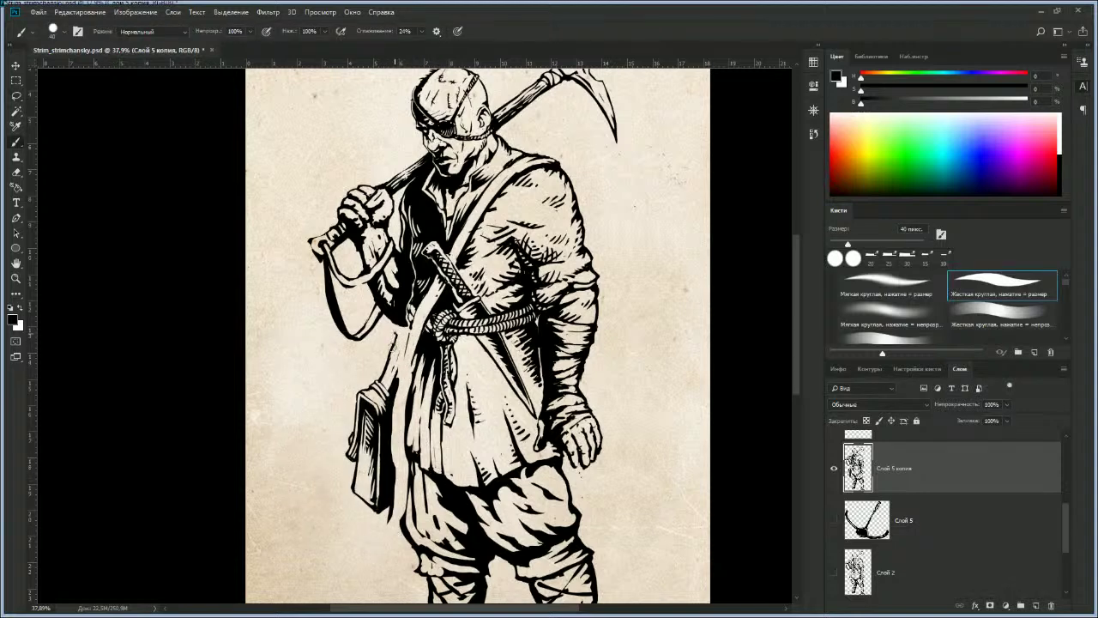
key(e)
key(bracketright)
key(bracketright)
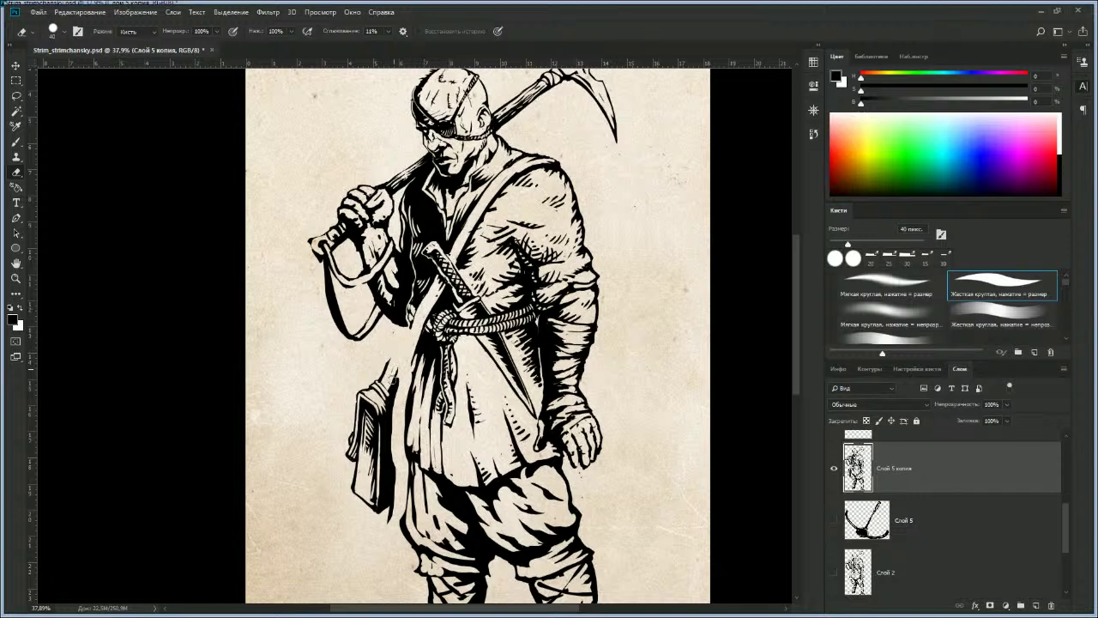
key(b)
drag(388, 366, 424, 322)
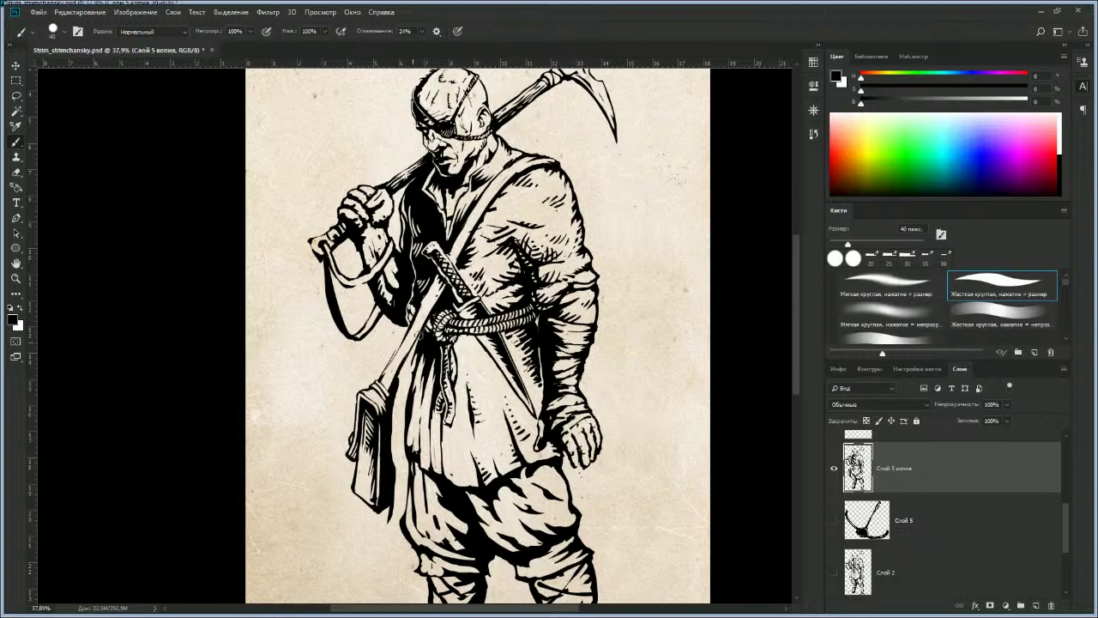
Step: Fill the gap between the bag and the tunic with solid black shadow using an enlarged brush
key(bracketright)
key(bracketright)
key(bracketright)
key(bracketright)
key(bracketright)
mouse_move(397, 382)
mouse_down()
mouse_move(409, 381)
mouse_move(397, 410)
mouse_move(396, 487)
mouse_move(405, 465)
mouse_move(397, 495)
mouse_move(396, 482)
mouse_up()
key(bracketleft)
key(bracketleft)
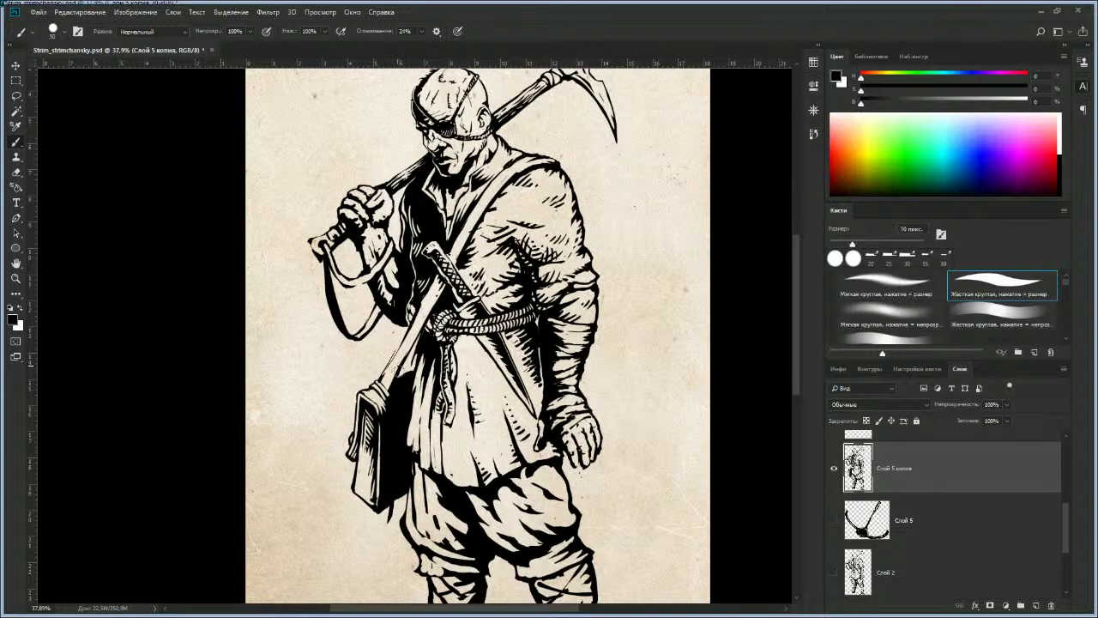
key(bracketleft)
Step: Refine the strap line and the shadow edge along the tunic with a 45 px brush and a 30 px eraser
key(e)
key(bracketleft)
key(b)
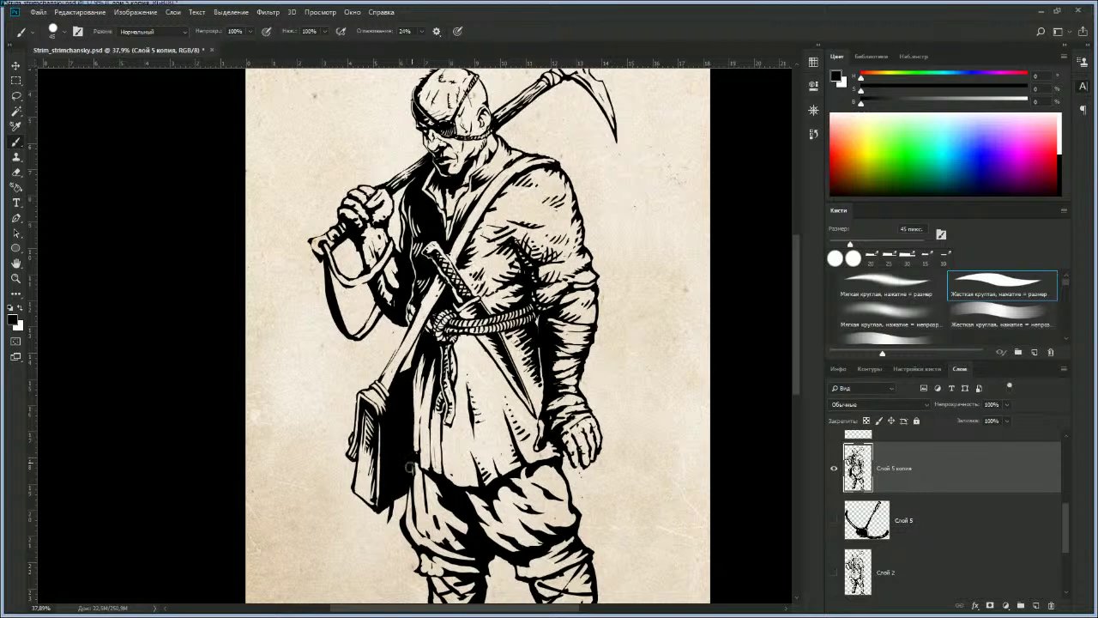
key(e)
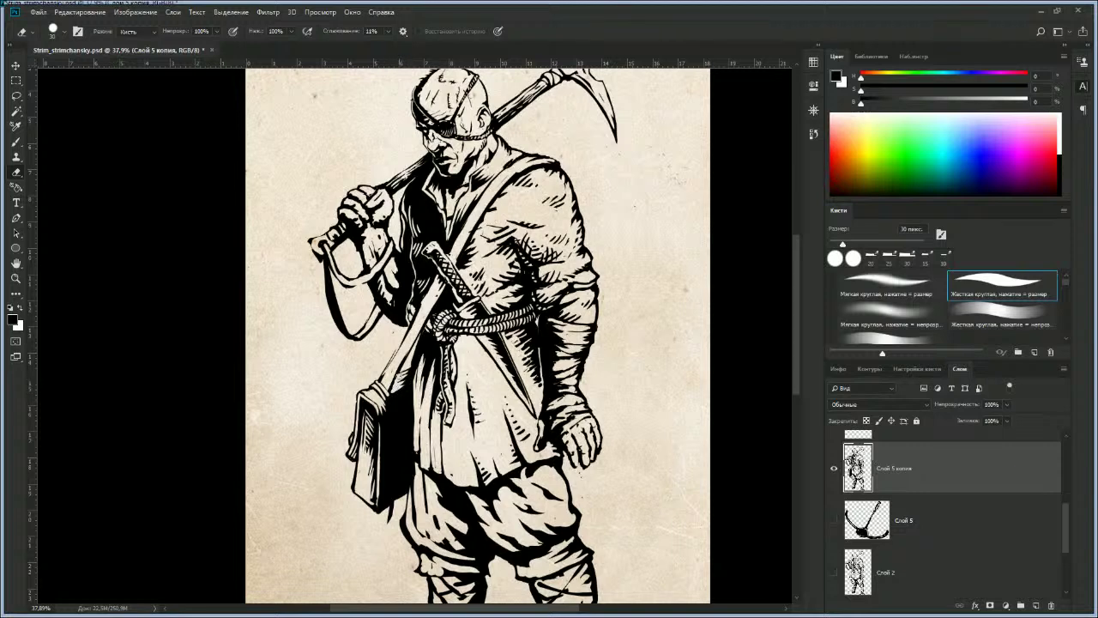
key(b)
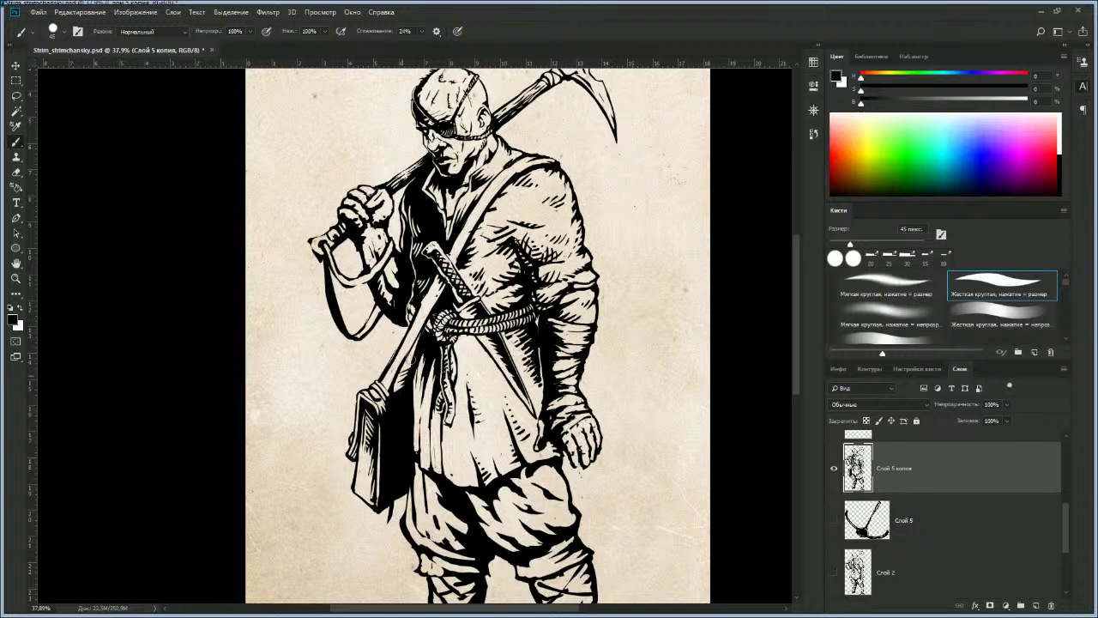
key(e)
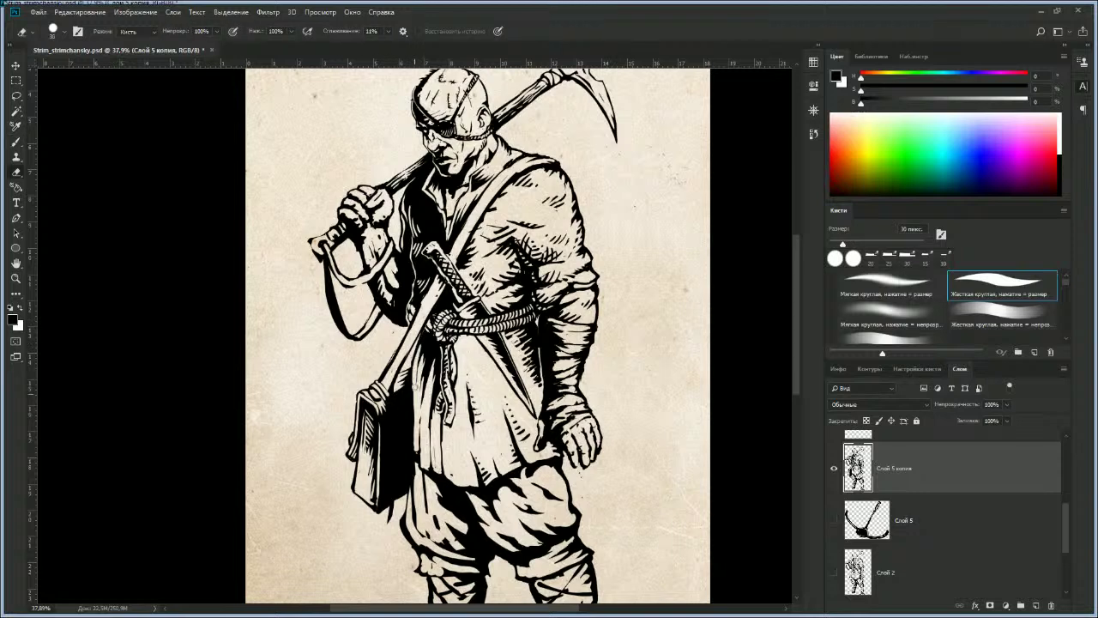
drag(414, 374, 412, 447)
key(b)
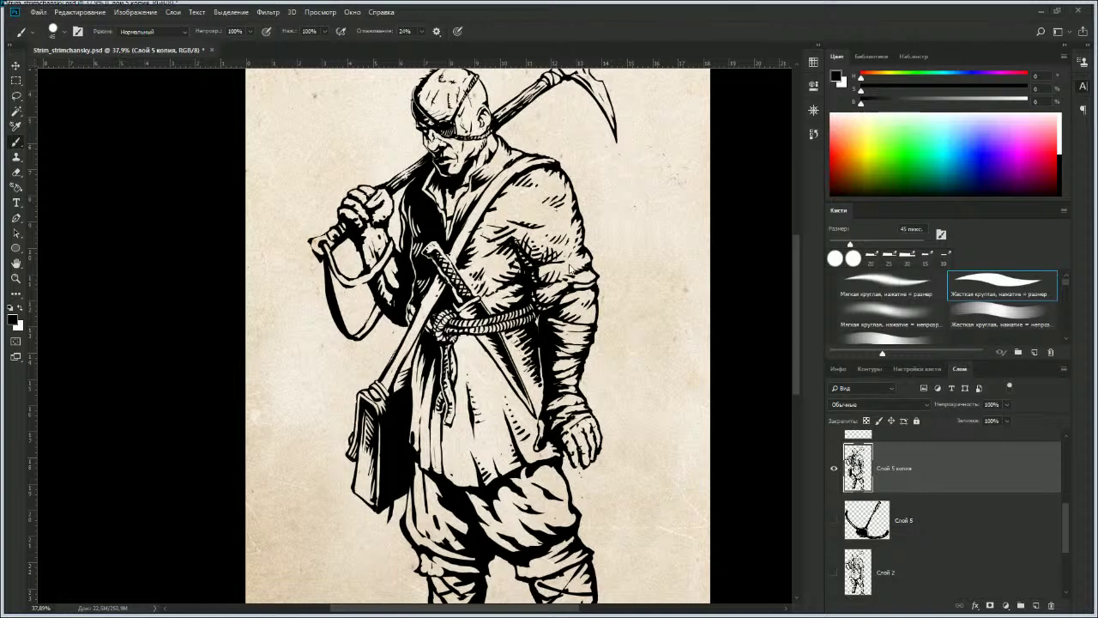
Step: Erase along the underside of the pickaxe head's upper arm with a 90 px eraser
drag(551, 315, 507, 428)
key(z)
mouse_move(582, 355)
mouse_down()
mouse_move(566, 334)
mouse_move(571, 309)
mouse_up()
drag(572, 309, 545, 343)
key(e)
key(bracketright)
key(bracketright)
key(bracketright)
key(bracketright)
key(bracketright)
key(bracketright)
key(bracketright)
mouse_move(444, 229)
mouse_down()
mouse_move(502, 249)
mouse_move(435, 214)
mouse_move(498, 219)
mouse_move(520, 243)
mouse_up()
Step: Draw a broad flared blade on the pickaxe's upper arm with a 50 px brush and fill its underside black
key(b)
drag(436, 213, 508, 249)
drag(442, 185, 517, 247)
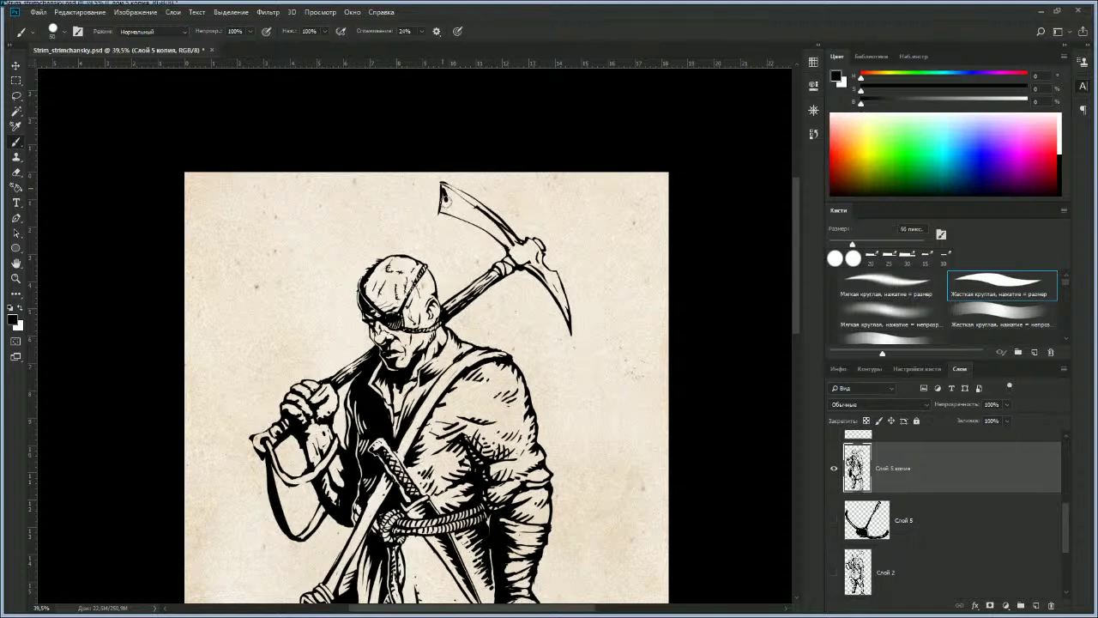
mouse_move(466, 206)
mouse_down()
mouse_move(505, 228)
mouse_move(472, 221)
mouse_up()
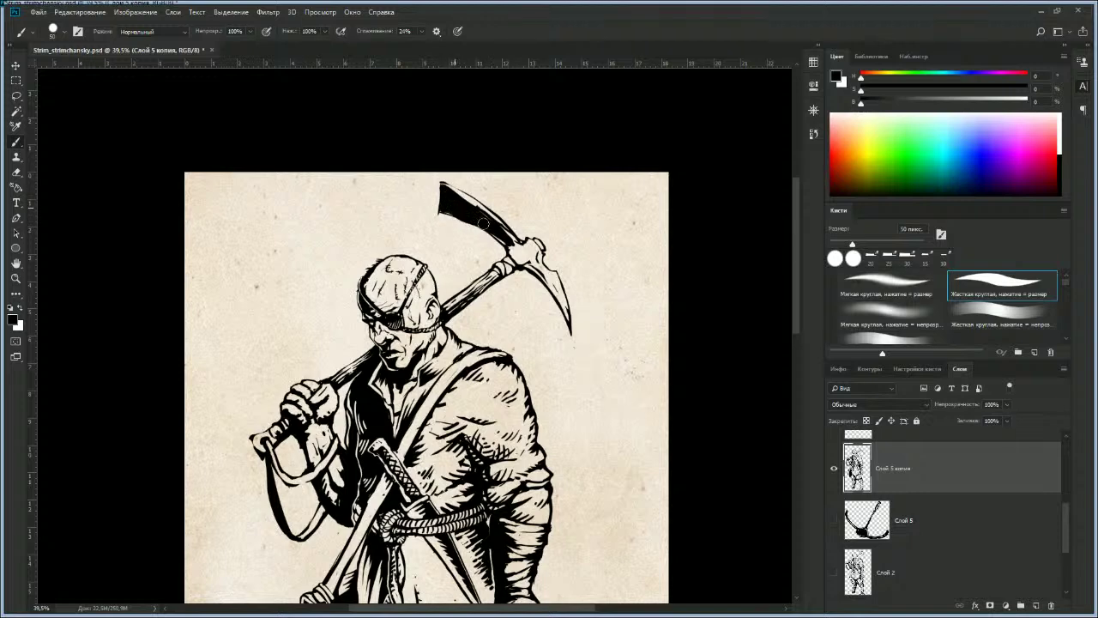
drag(487, 231, 503, 242)
key(e)
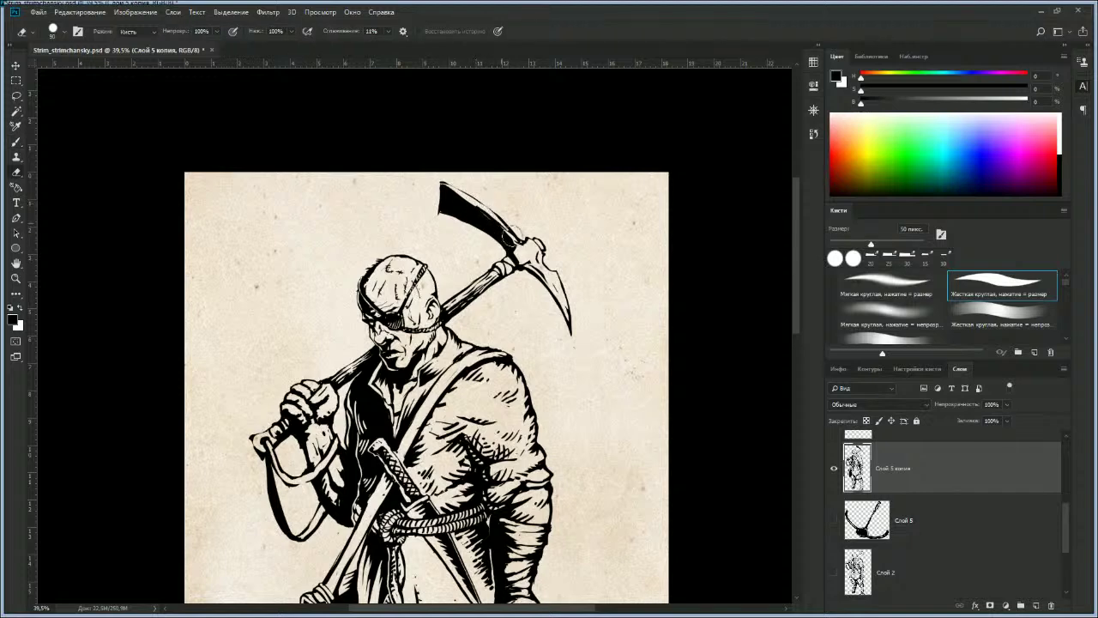
Step: Extend the pickaxe's pointed arm with long tapering strokes using a 50 px brush
key(b)
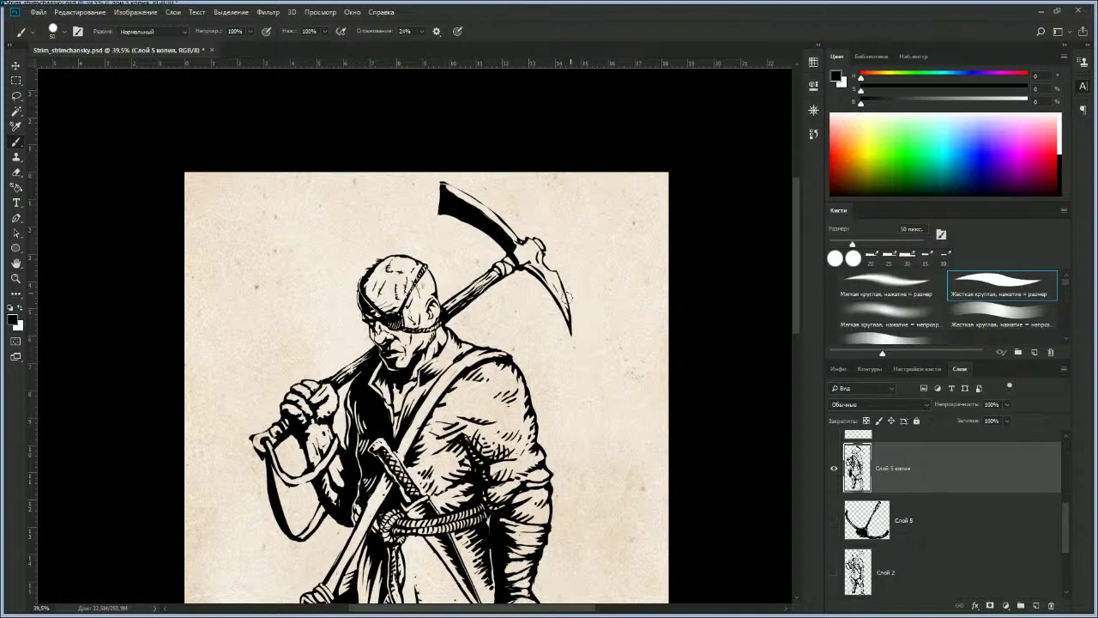
mouse_move(539, 277)
mouse_down()
mouse_move(584, 331)
mouse_move(600, 377)
mouse_up()
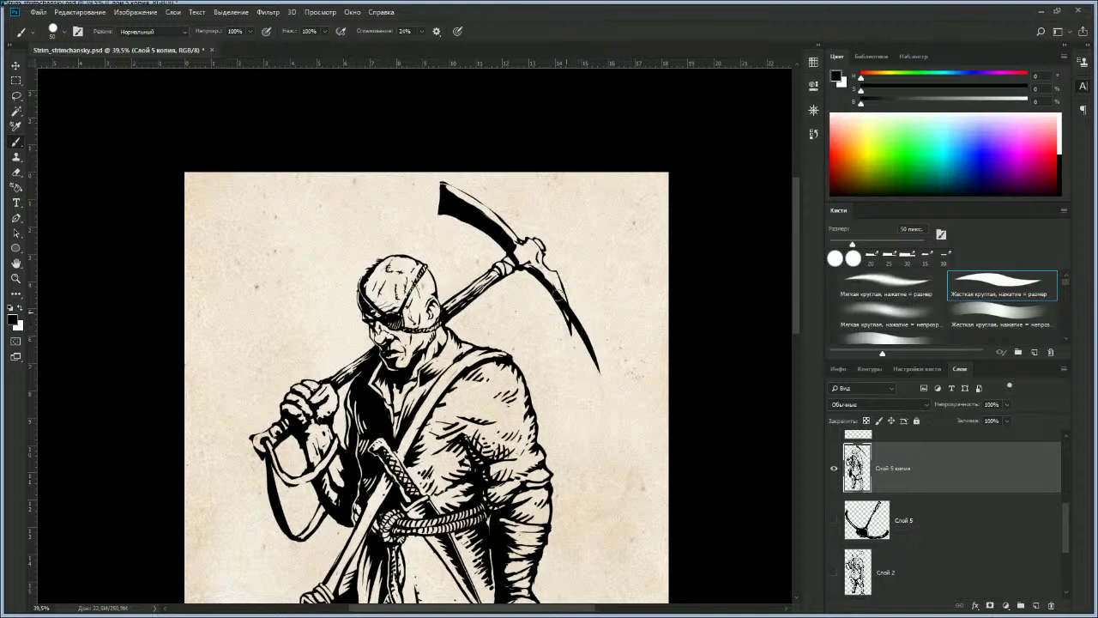
key(ctrl+z)
drag(534, 269, 583, 348)
drag(537, 271, 582, 348)
drag(558, 268, 584, 346)
Step: Erase the outer edge of the pointed arm with a 90 px eraser and redraw it longer and slimmer with a 50 px brush
key(e)
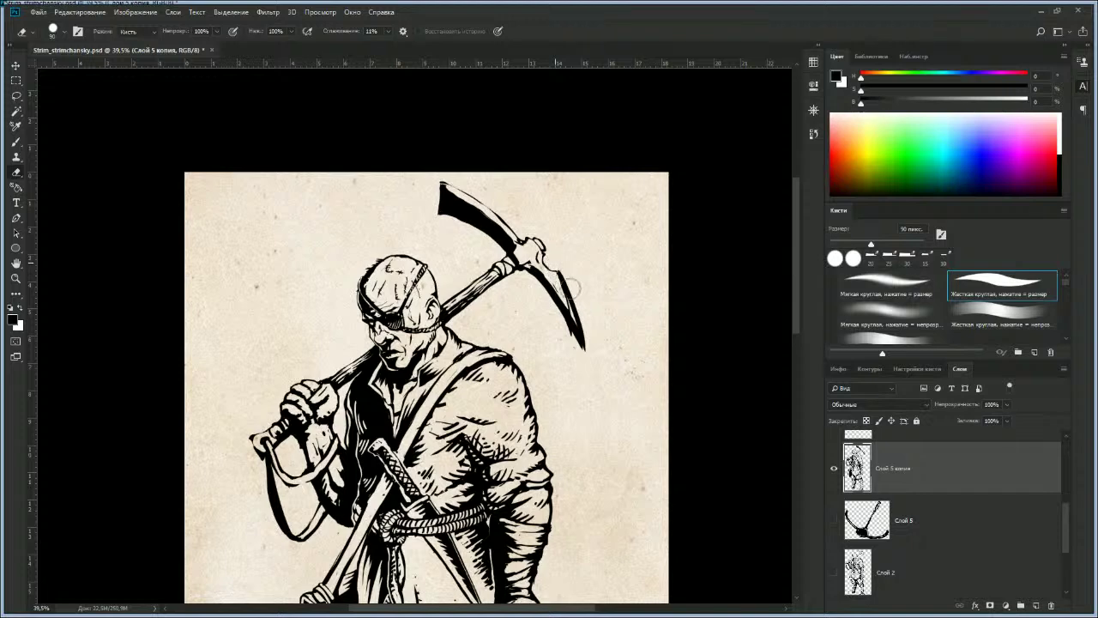
drag(562, 289, 583, 344)
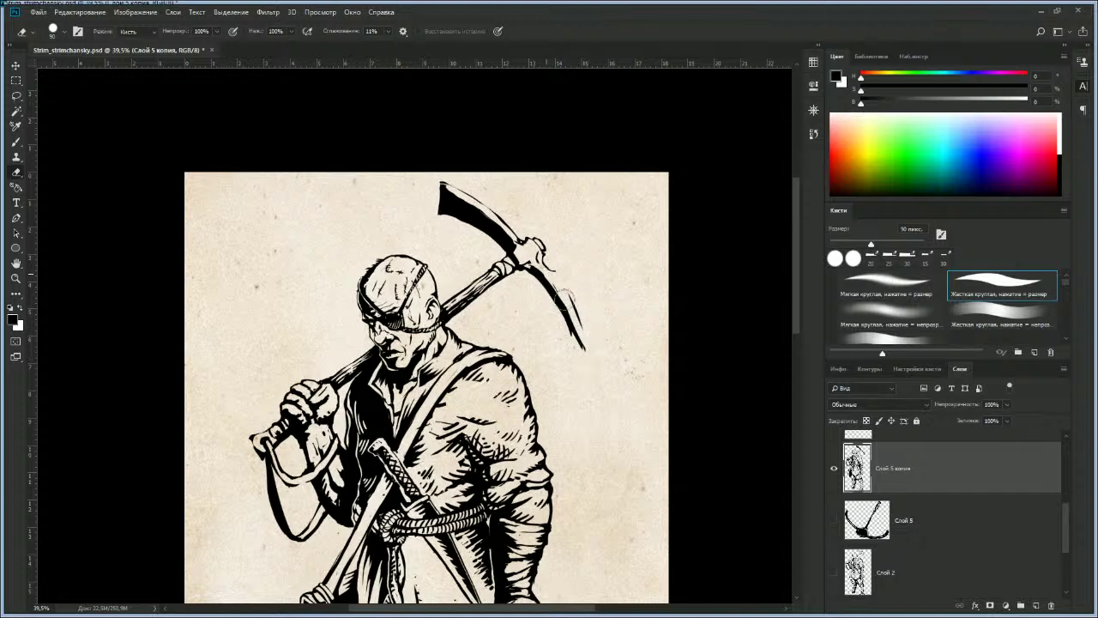
mouse_move(563, 281)
mouse_down()
mouse_move(581, 355)
mouse_move(537, 287)
mouse_move(570, 323)
mouse_up()
key(b)
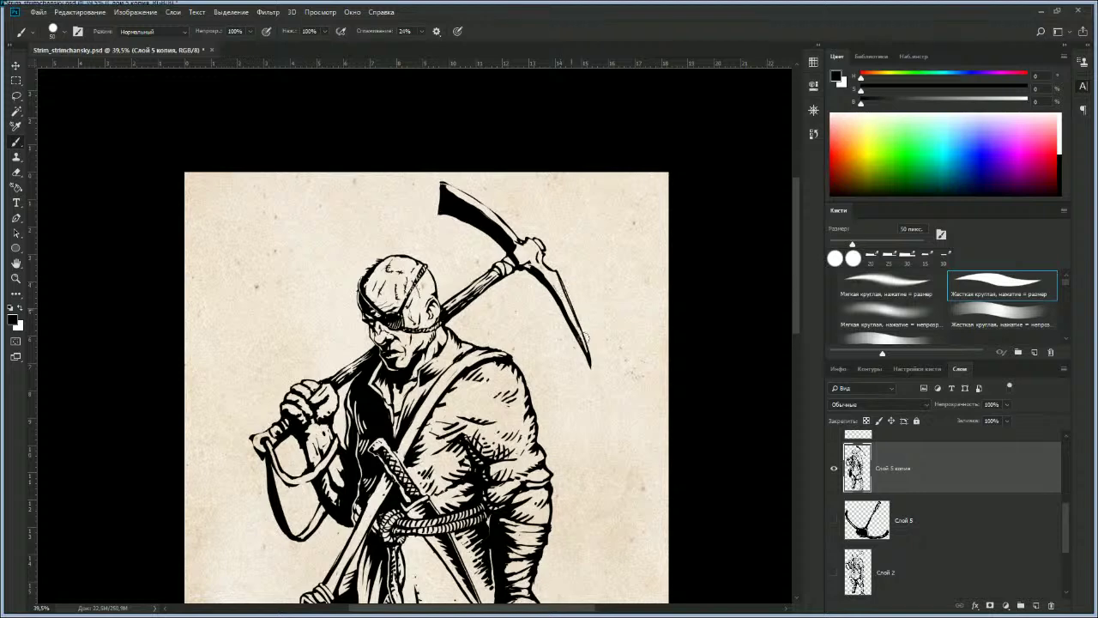
key(e)
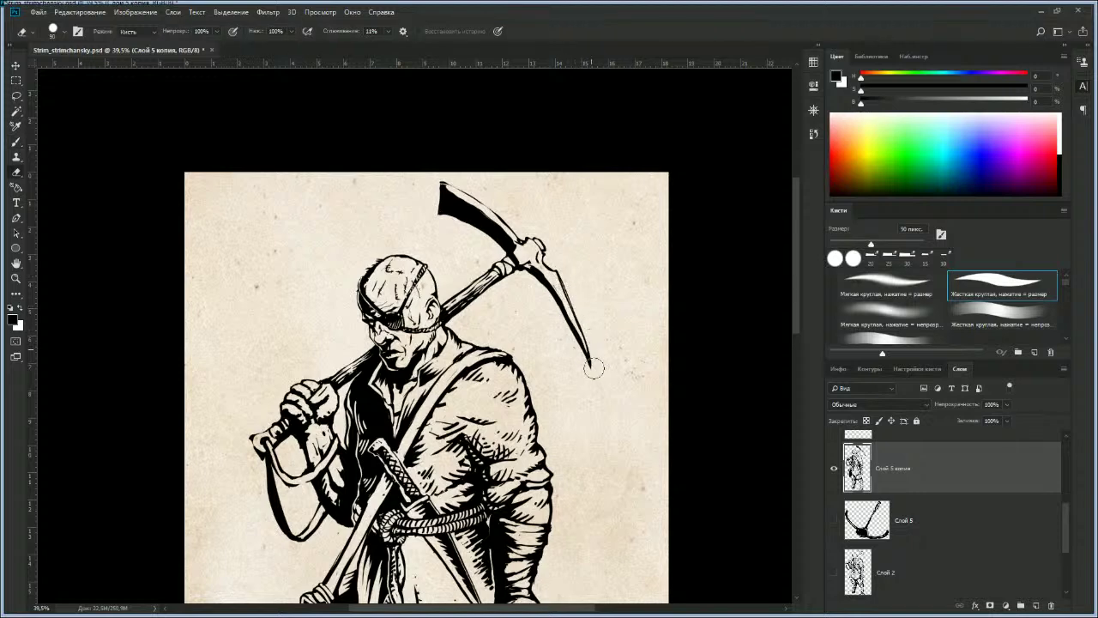
key(b)
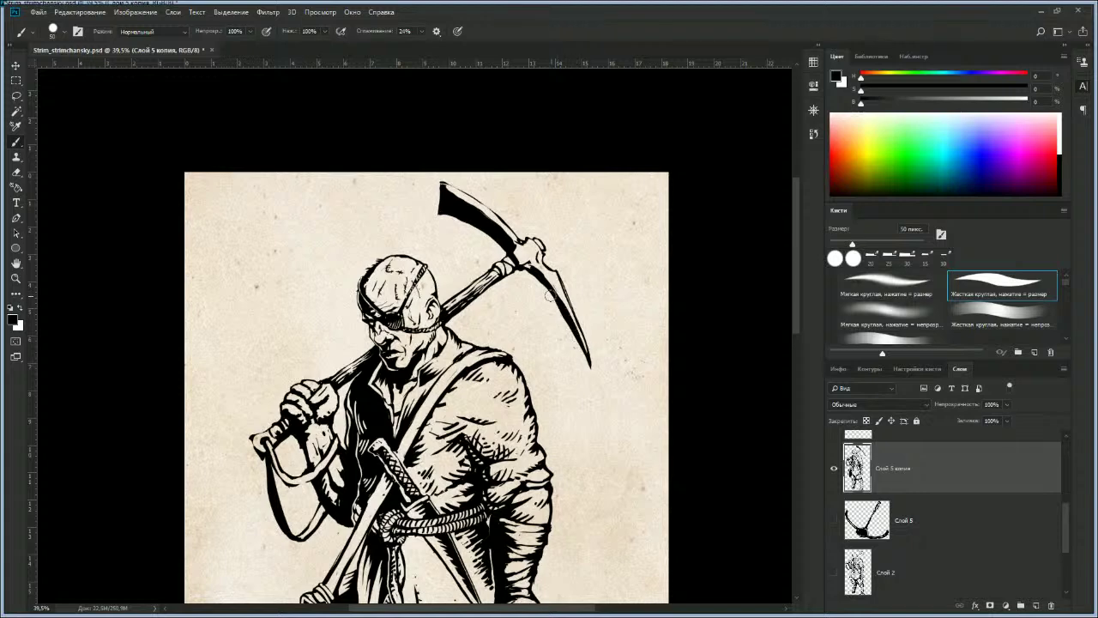
key(e)
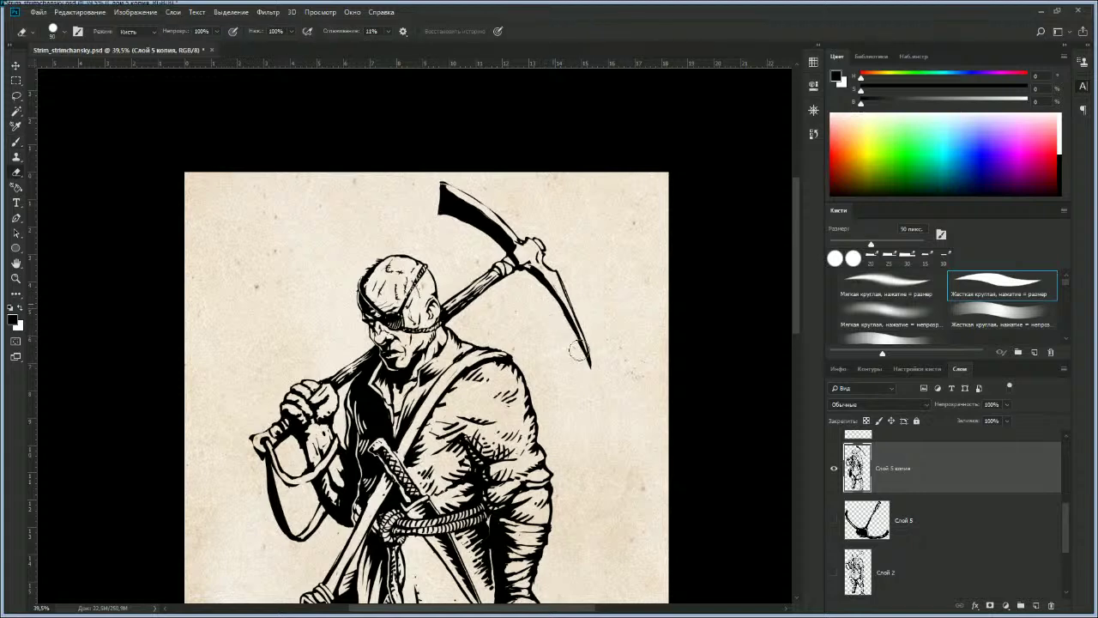
Step: Rework the pointed arm's contour and highlight and add shading marks to the socket with a 35 px brush and a 90 px eraser
key(b)
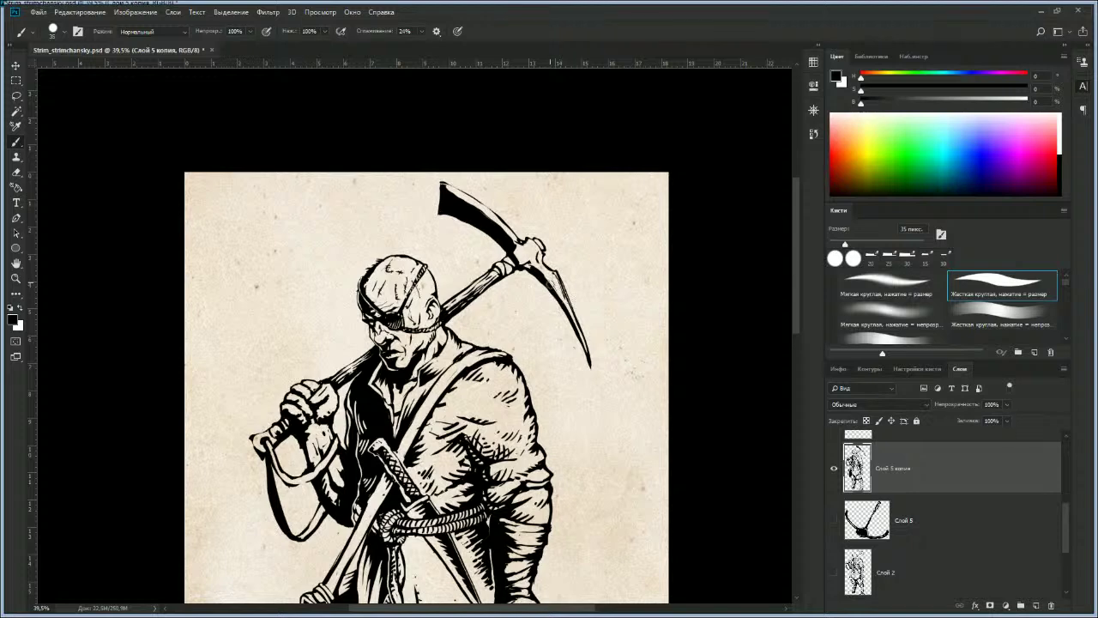
key(e)
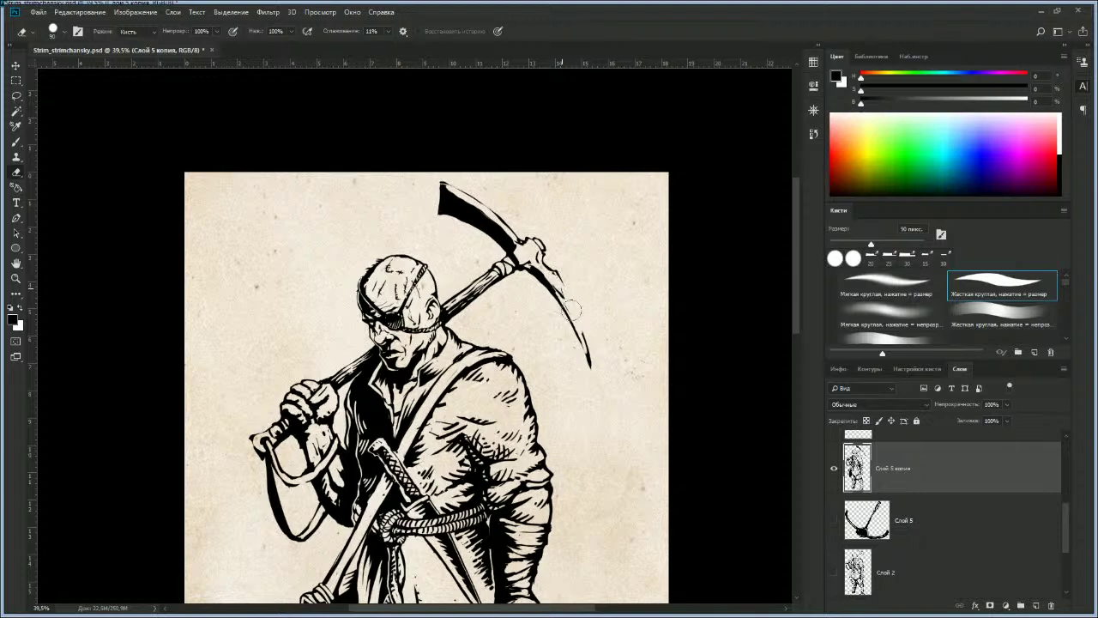
key(b)
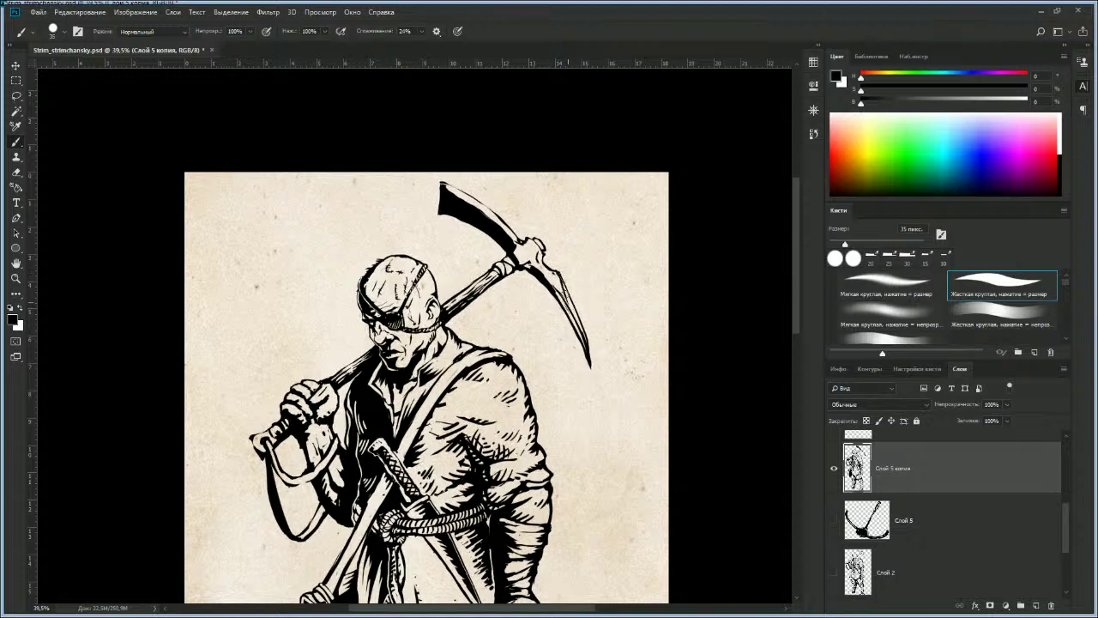
drag(565, 300, 588, 361)
key(e)
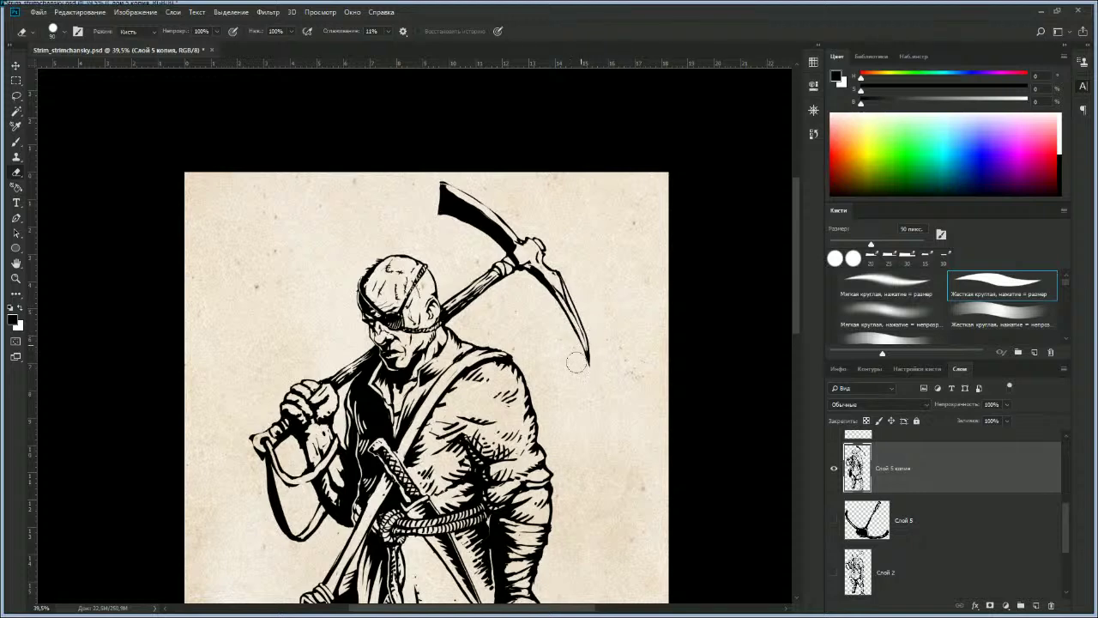
key(b)
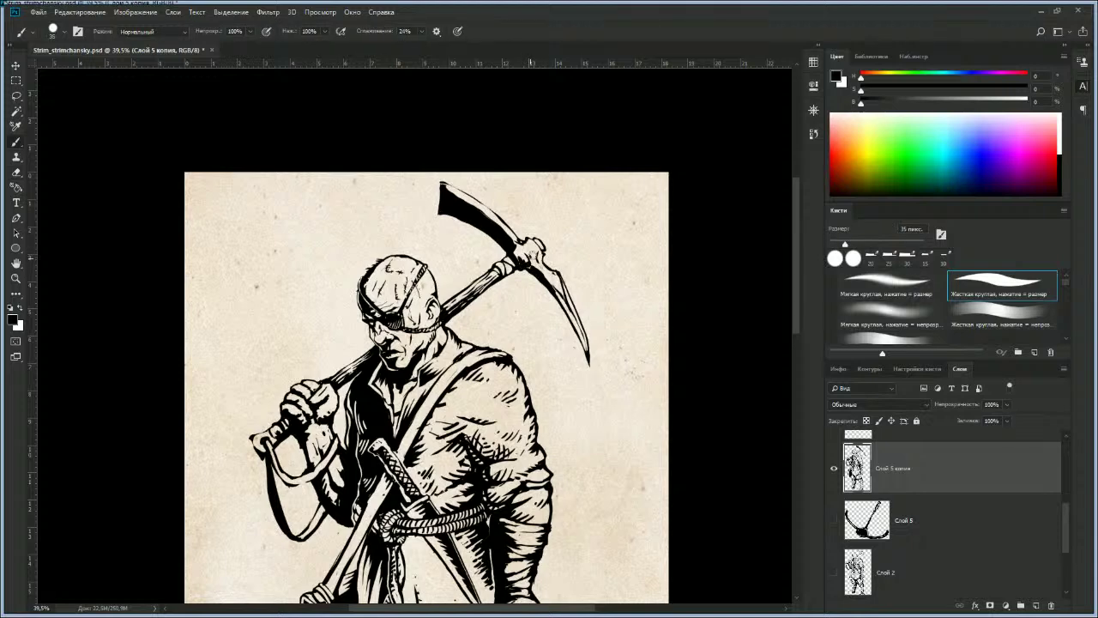
key(e)
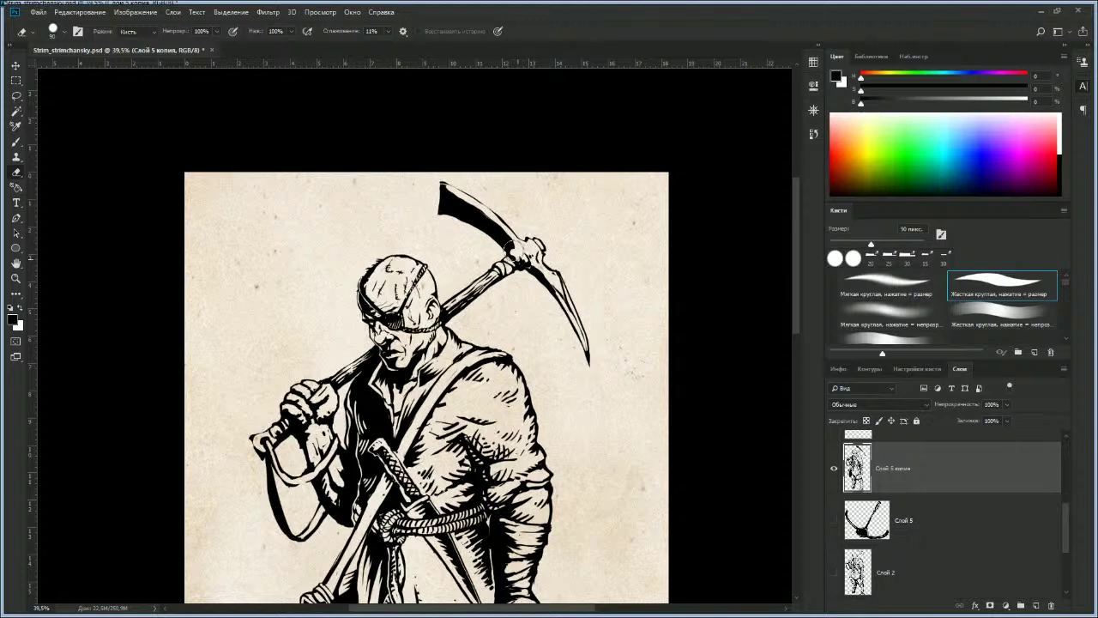
Step: Darken the inner shadow of the pickaxe's pointed arm with a 35 px brush and trim its tip with a smaller eraser
key(b)
drag(564, 309, 588, 360)
drag(567, 310, 586, 355)
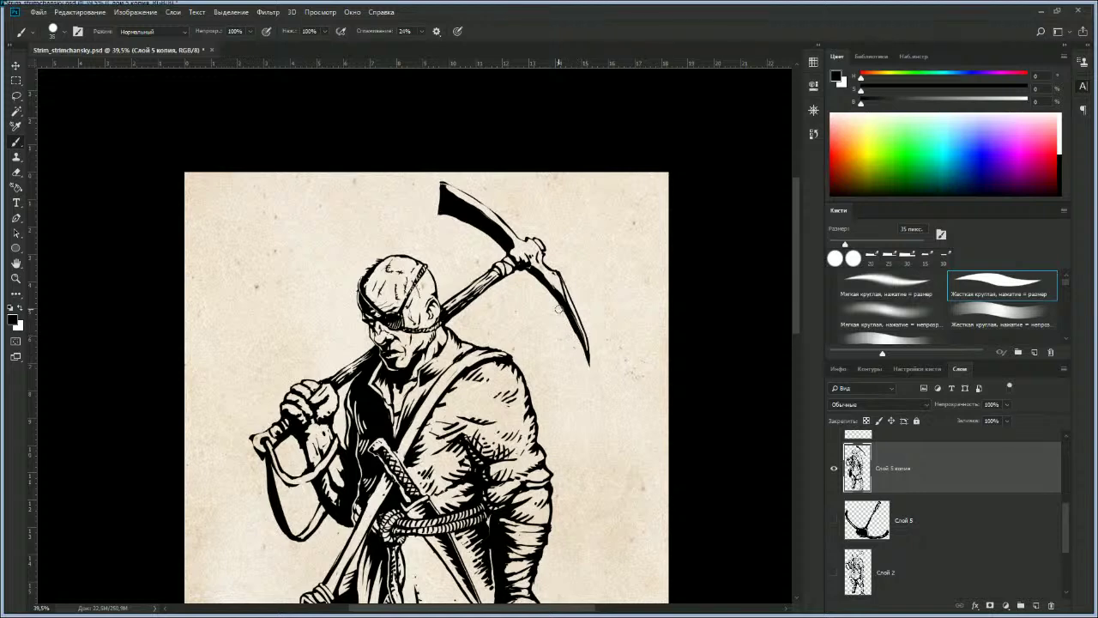
key(e)
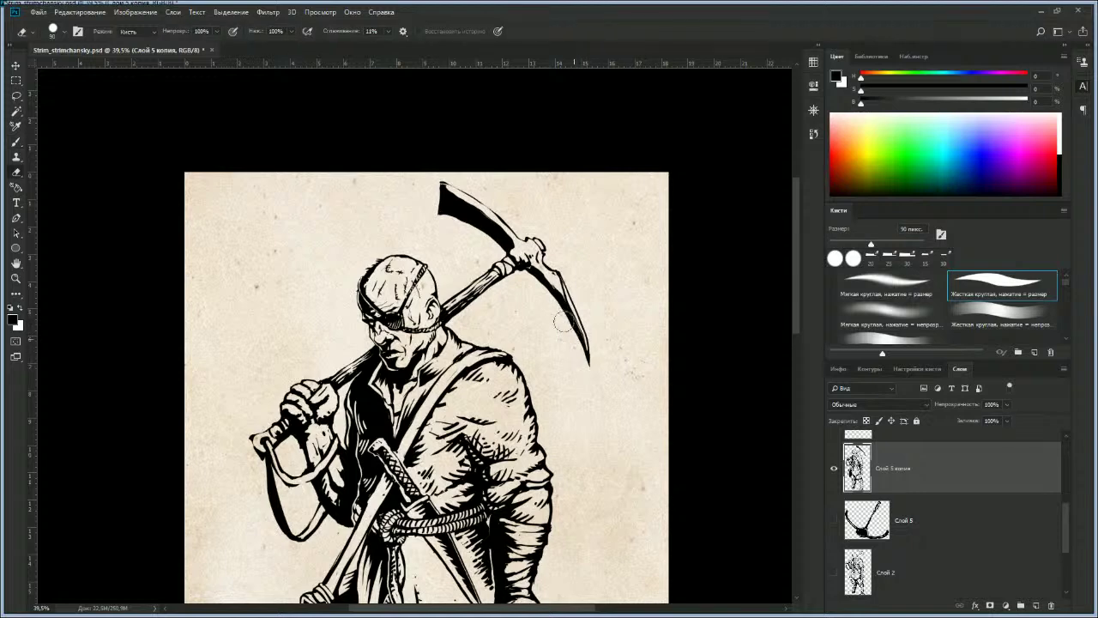
key(bracketleft)
key(bracketleft)
key(bracketleft)
key(bracketleft)
key(bracketleft)
drag(583, 350, 588, 369)
Step: Mark the notch on the pickaxe socket with a 35 px brush and erase excess black beside the handle binding with a 40 px eraser
key(z)
drag(522, 328, 498, 350)
key(space)
drag(498, 350, 489, 275)
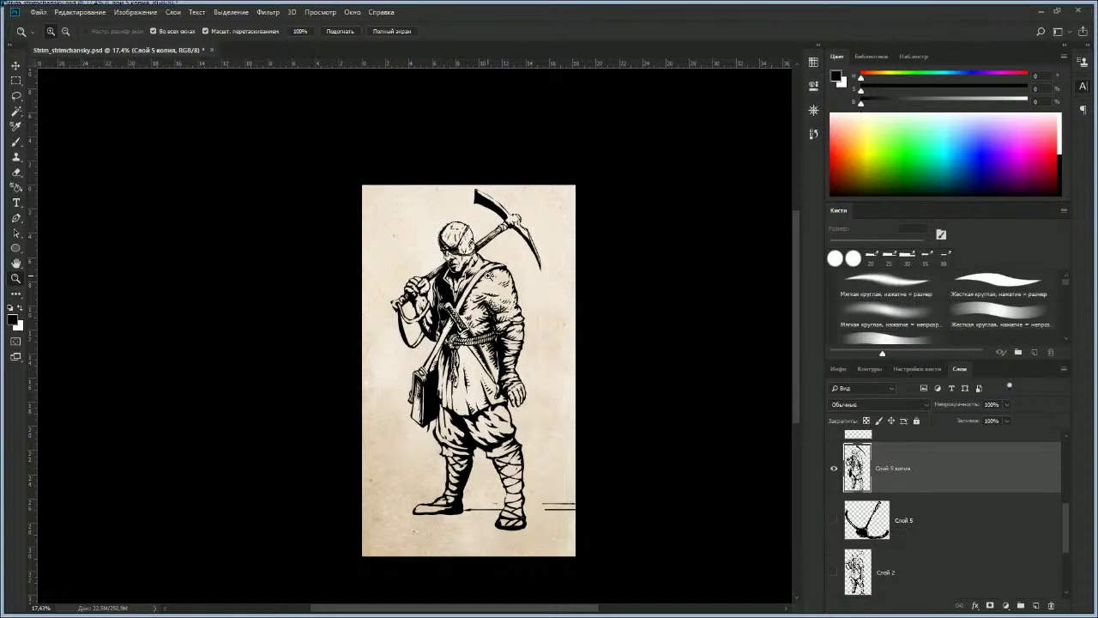
mouse_move(509, 316)
mouse_down()
mouse_move(529, 311)
mouse_move(548, 335)
mouse_move(546, 297)
mouse_move(531, 287)
mouse_up()
key(space)
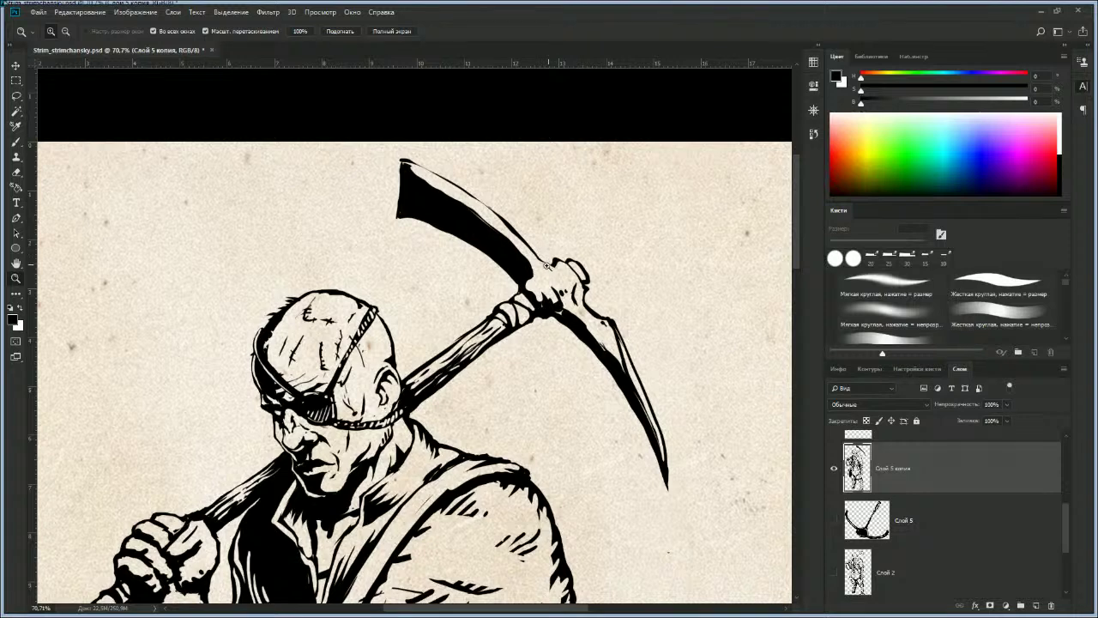
key(b)
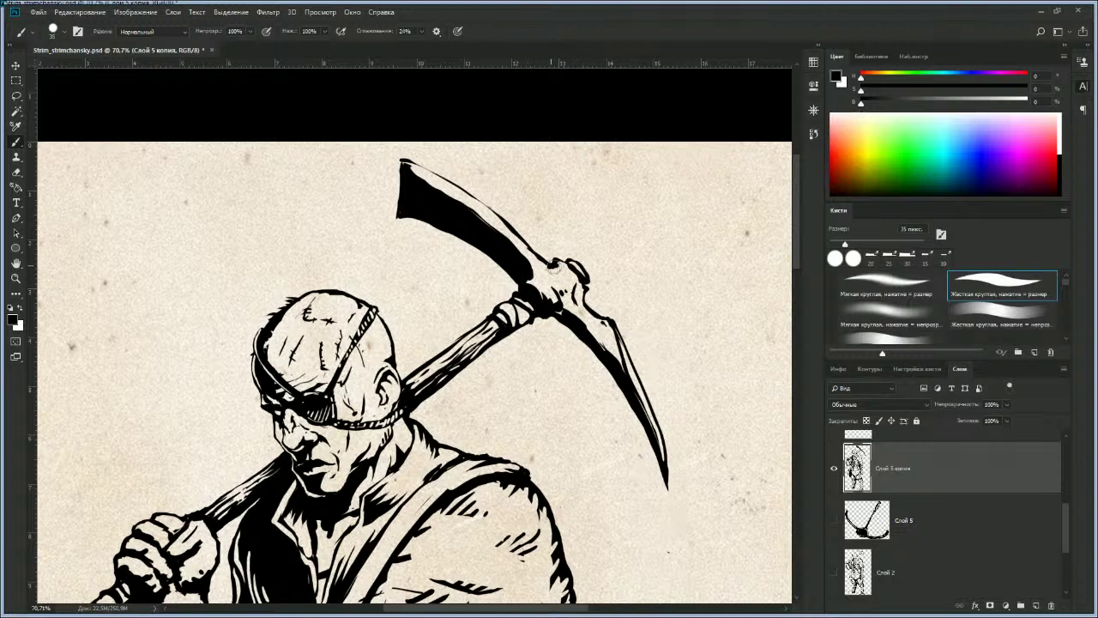
key(e)
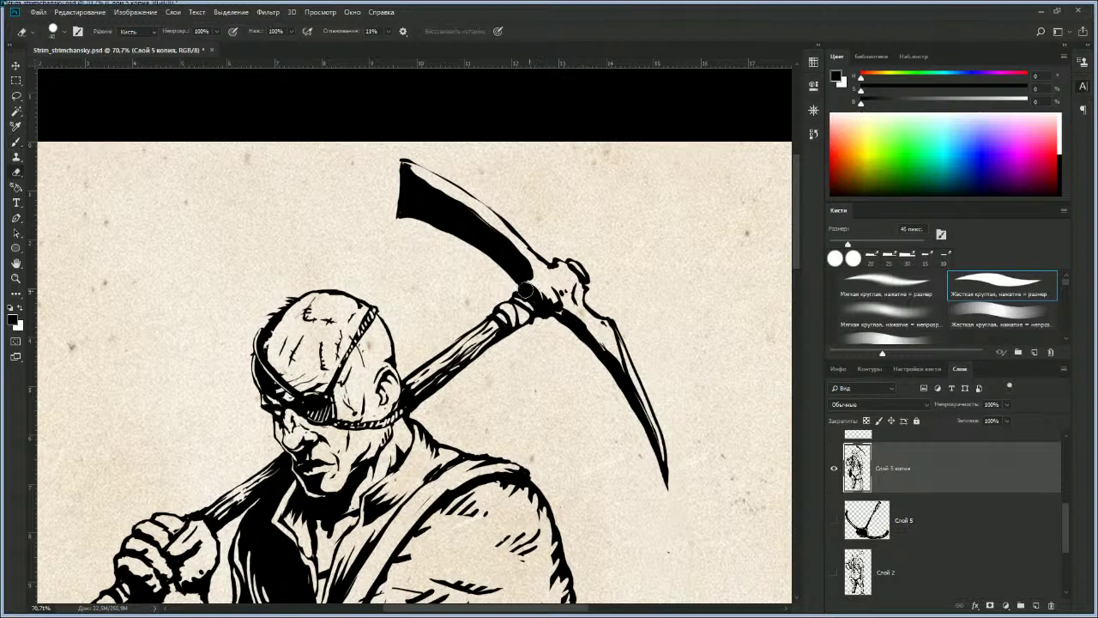
mouse_move(550, 305)
mouse_down()
mouse_move(525, 286)
mouse_move(541, 298)
mouse_move(534, 291)
mouse_up()
Step: Redraw the contour and small shadow marks of the pickaxe socket where it meets the handle
key(b)
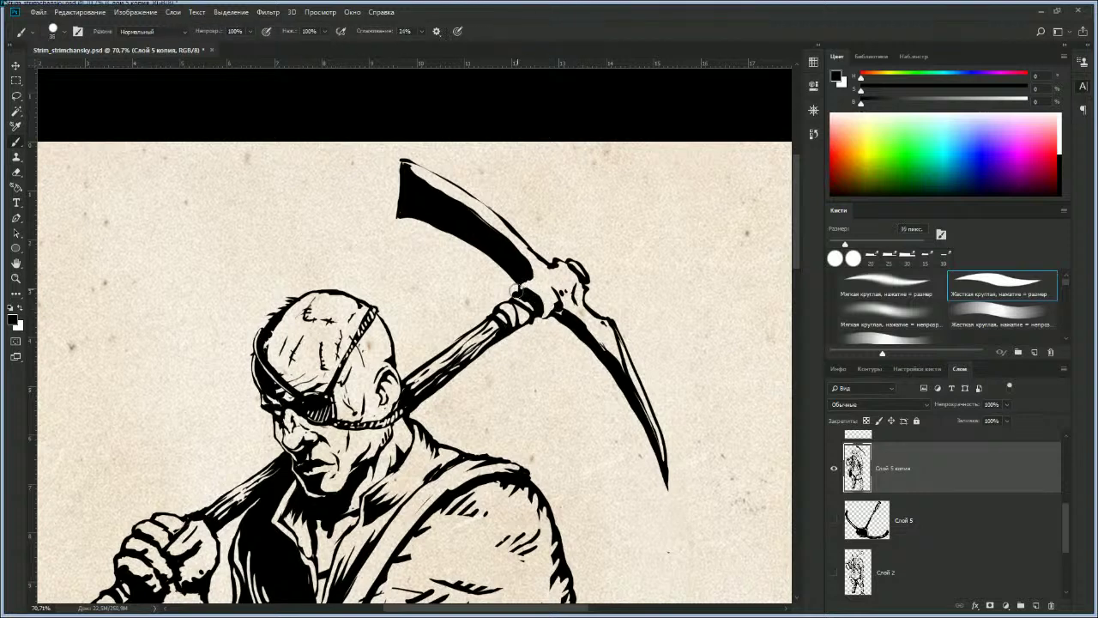
mouse_move(548, 296)
mouse_down()
mouse_move(540, 316)
mouse_move(553, 317)
mouse_up()
mouse_move(551, 273)
mouse_down()
mouse_move(530, 267)
mouse_move(523, 239)
mouse_move(548, 272)
mouse_move(548, 257)
mouse_move(583, 287)
mouse_move(563, 269)
mouse_move(516, 310)
mouse_move(558, 236)
mouse_move(539, 275)
mouse_move(558, 254)
mouse_up()
key(e)
key(b)
key(e)
Step: Deepen the shadow on the raised forearm behind the strap loop with a 35 px brush and clean it with a 20 px eraser
key(z)
mouse_move(481, 287)
mouse_down()
mouse_move(512, 283)
mouse_move(524, 240)
mouse_up()
key(b)
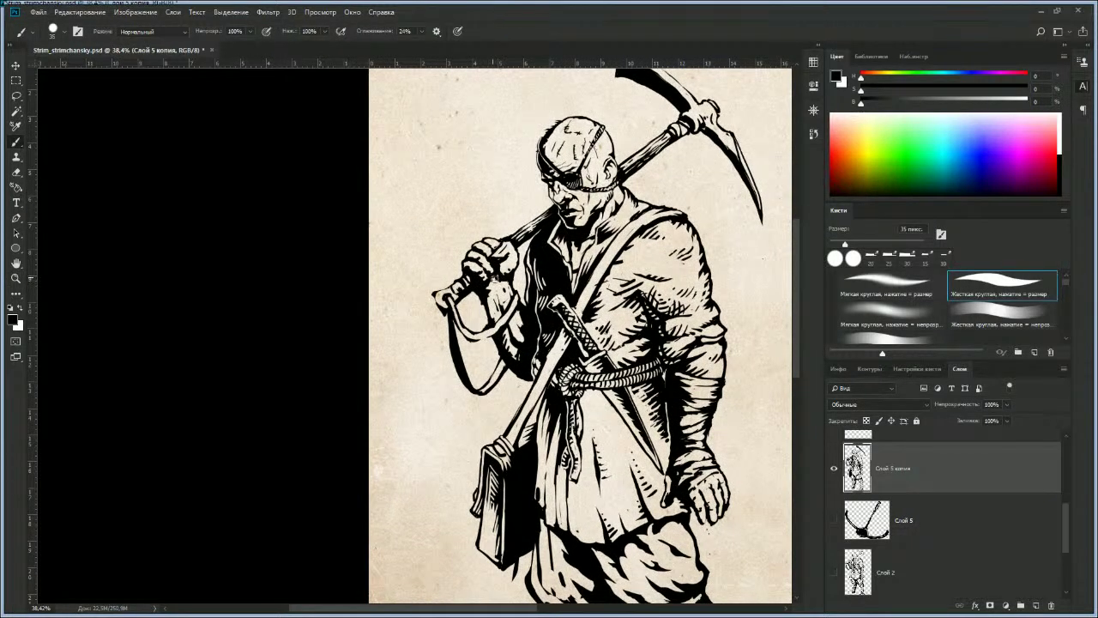
mouse_move(491, 299)
mouse_down()
mouse_move(495, 321)
mouse_move(496, 308)
mouse_up()
drag(505, 336, 514, 360)
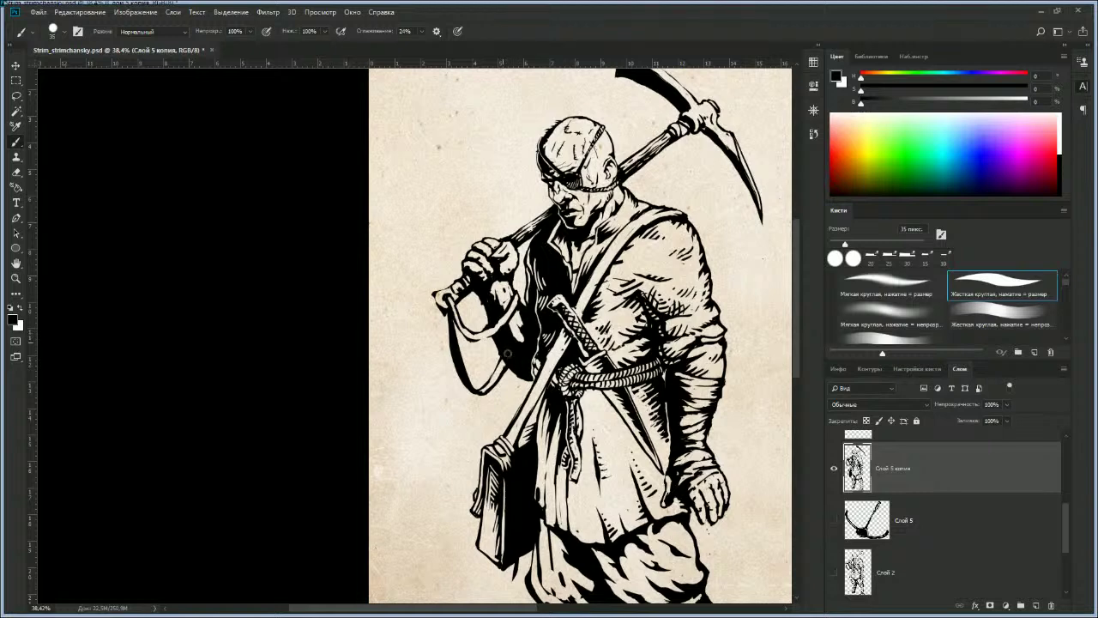
key(e)
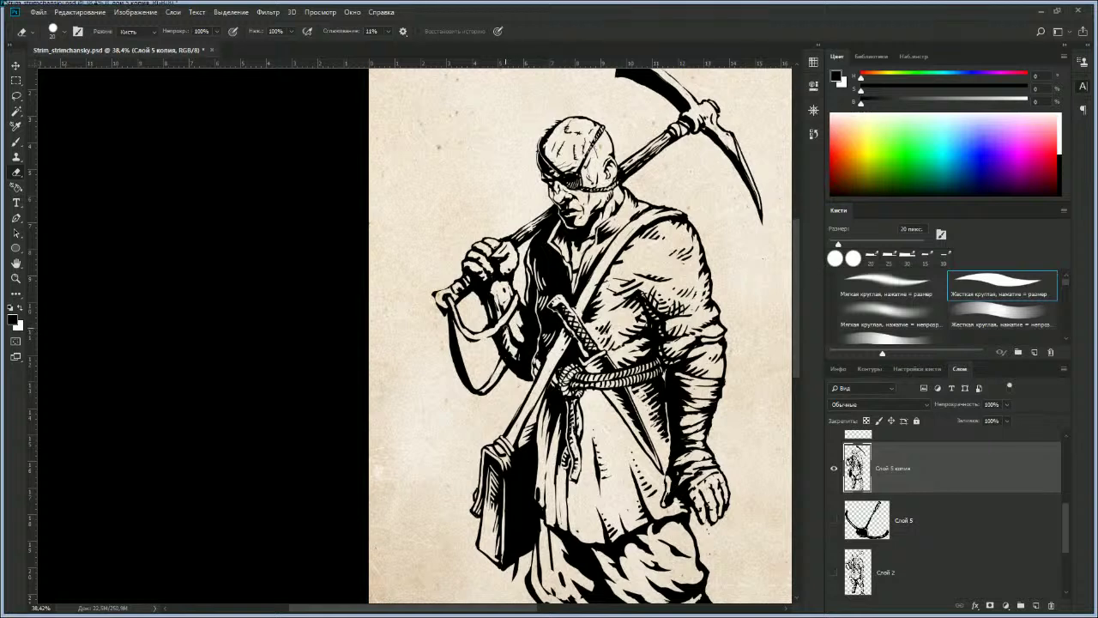
key(b)
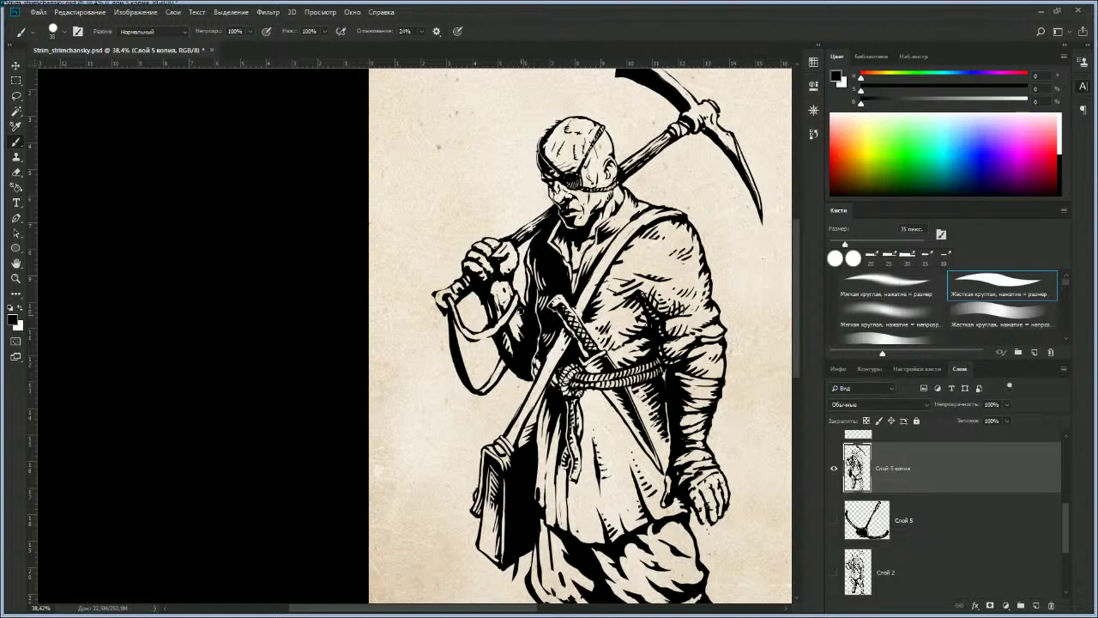
Step: Examine the raised arm, strap loop and dark coat folds up close and against the whole figure
key(z)
mouse_move(537, 369)
mouse_down()
mouse_move(588, 341)
mouse_move(533, 305)
mouse_move(513, 330)
mouse_move(525, 333)
mouse_move(515, 331)
mouse_up()
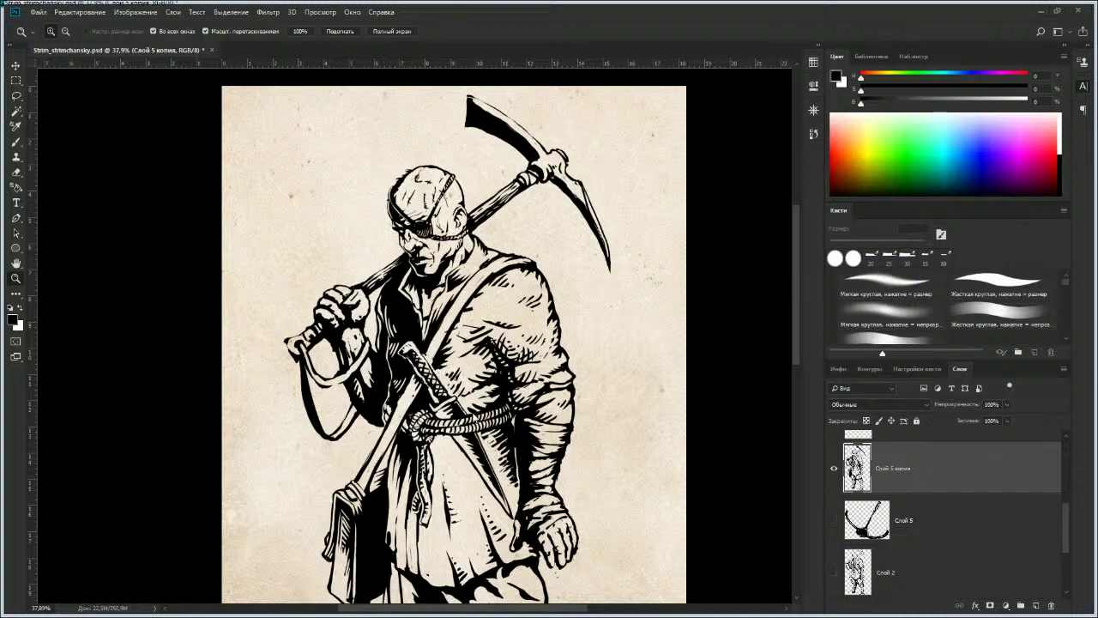
mouse_move(460, 426)
mouse_down()
mouse_move(459, 409)
mouse_move(399, 343)
mouse_move(416, 390)
mouse_move(458, 413)
mouse_up()
scroll(533, 362, up, 3)
scroll(457, 412, up, 5)
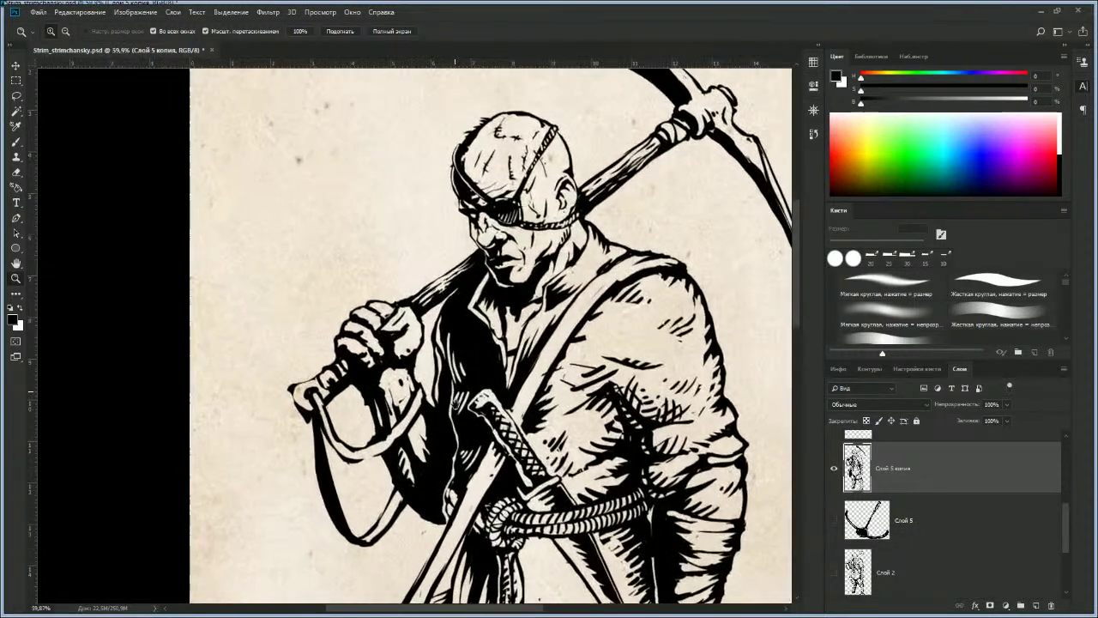
scroll(457, 412, up, 1)
key(b)
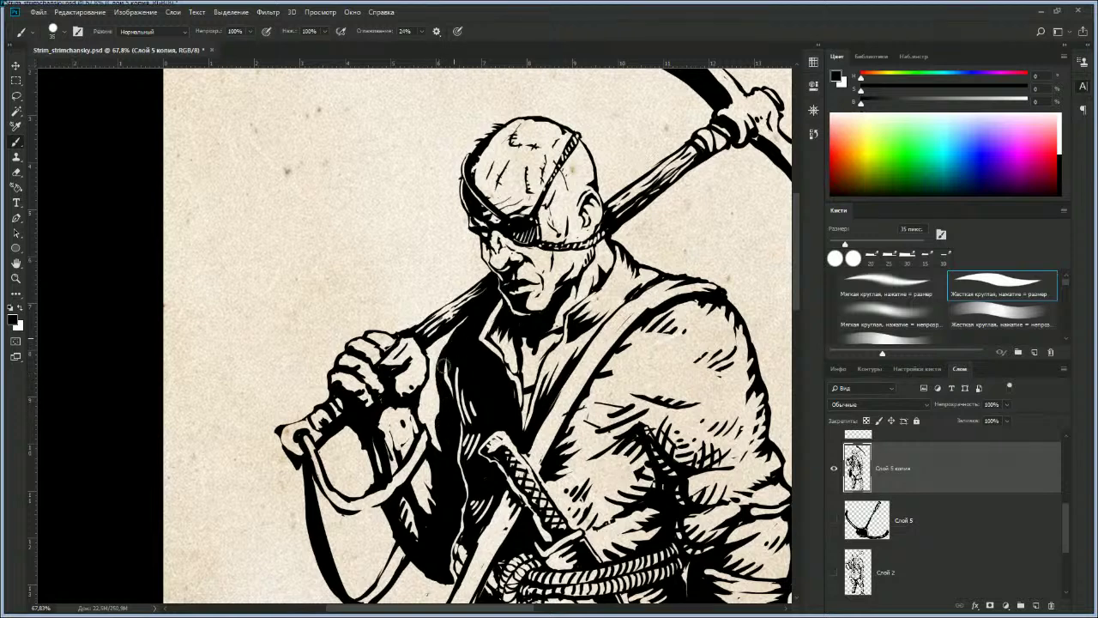
key(z)
drag(451, 430, 446, 371)
scroll(451, 370, down, 2)
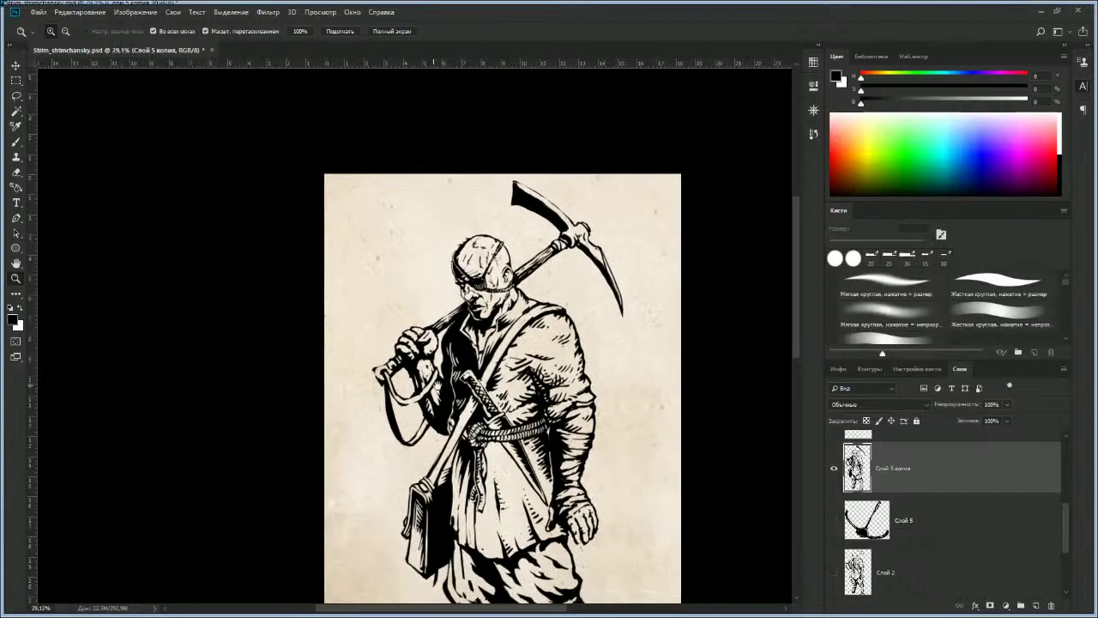
scroll(450, 377, up, 5)
key(b)
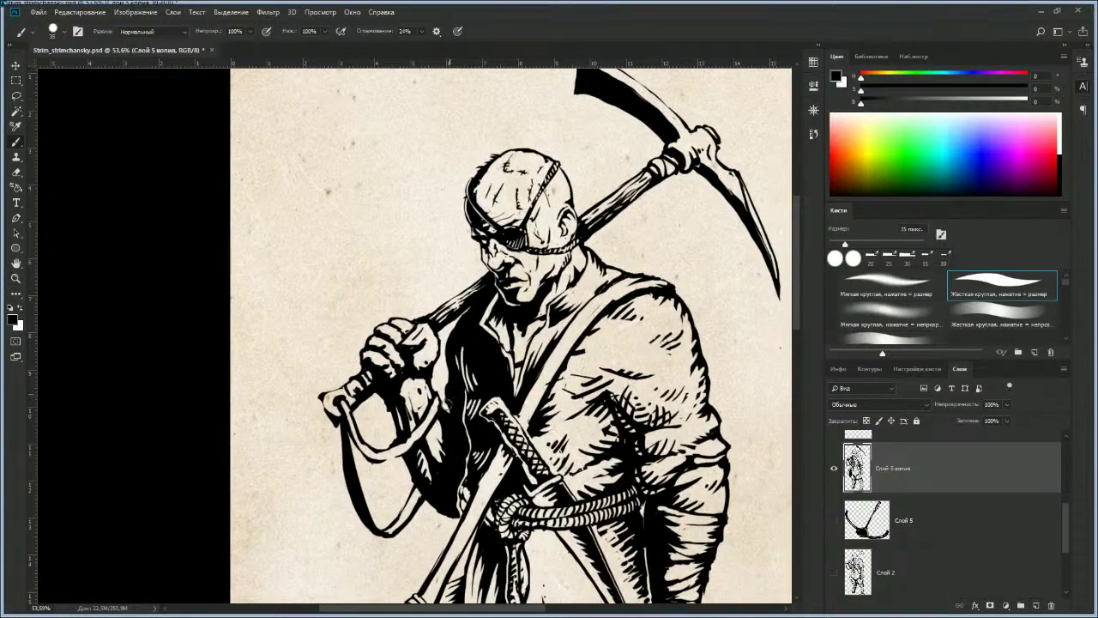
Step: Carve out the tunic's edge from the black shadow beside the bag with a 20 px eraser
key(z)
scroll(463, 418, down, 3)
scroll(477, 401, up, 2)
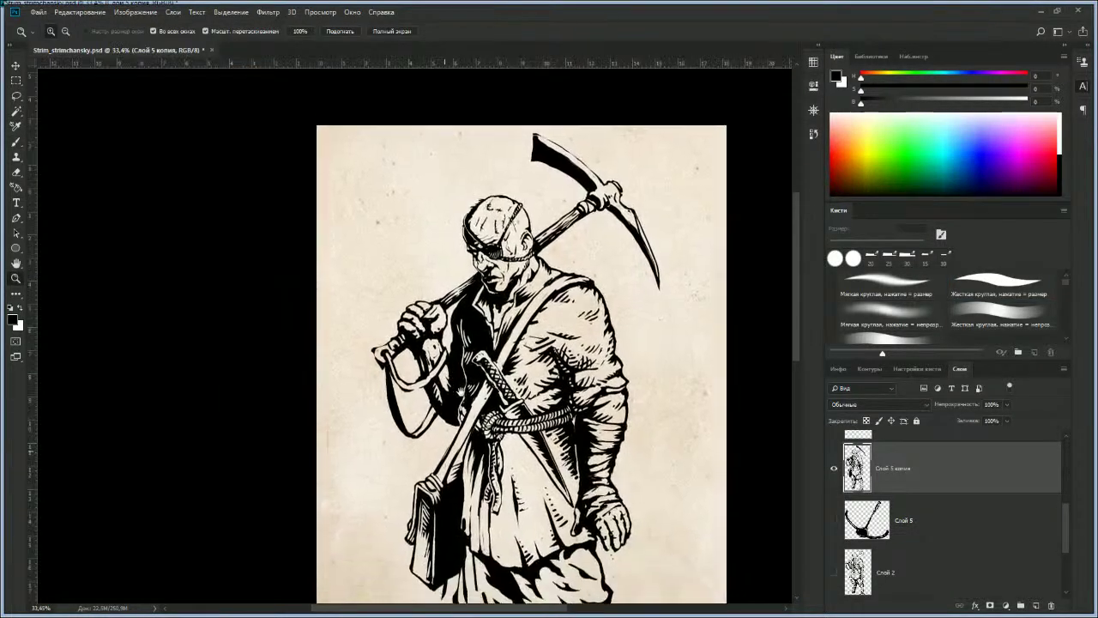
drag(478, 401, 457, 359)
scroll(449, 345, up, 4)
key(b)
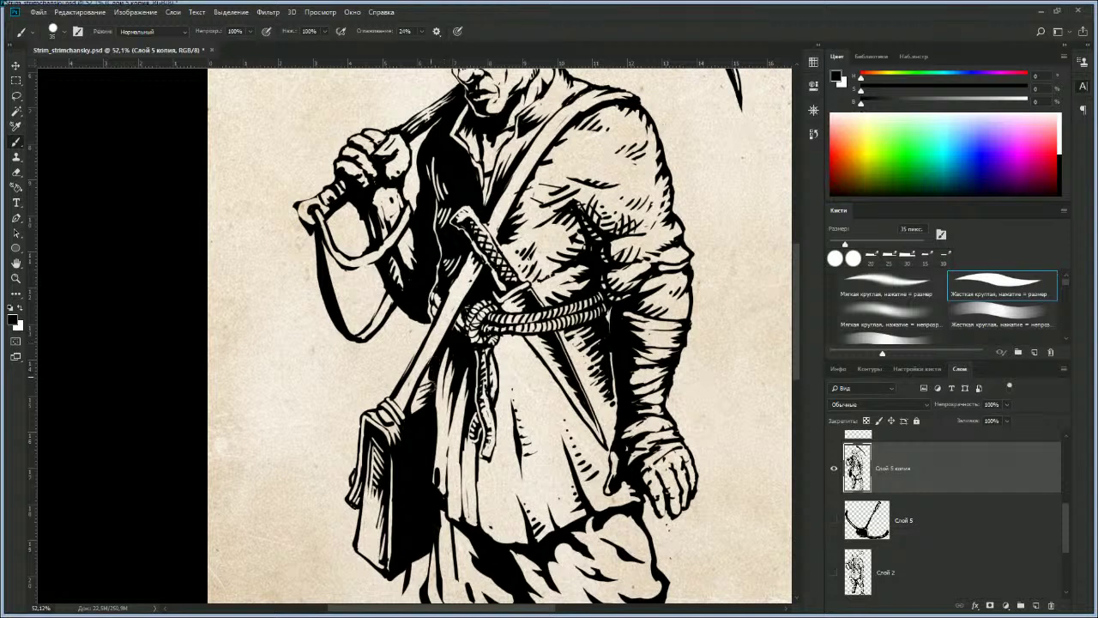
key(e)
drag(435, 426, 441, 483)
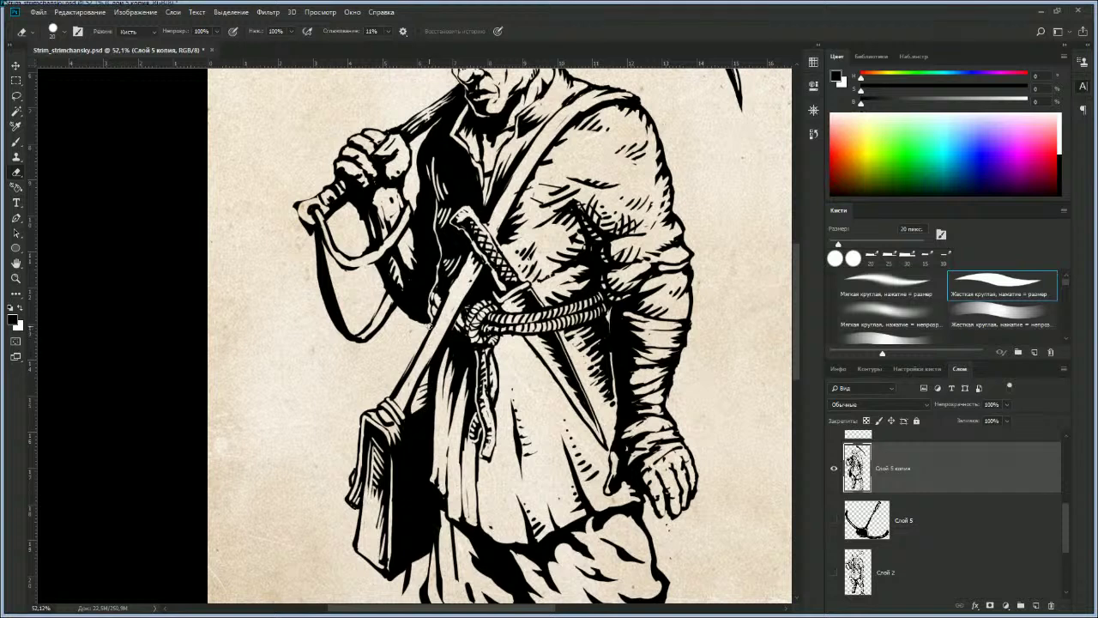
key(b)
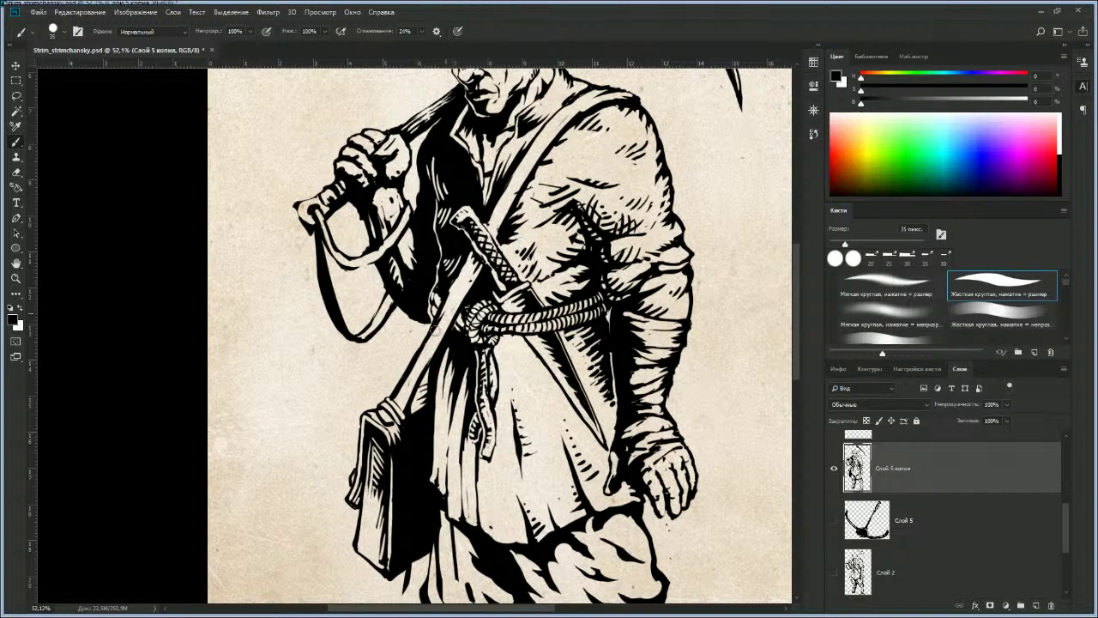
Step: Refine the wrapped end of the strap at the top of the bag with a 20 px eraser and a 35 px brush
key(e)
drag(400, 386, 383, 419)
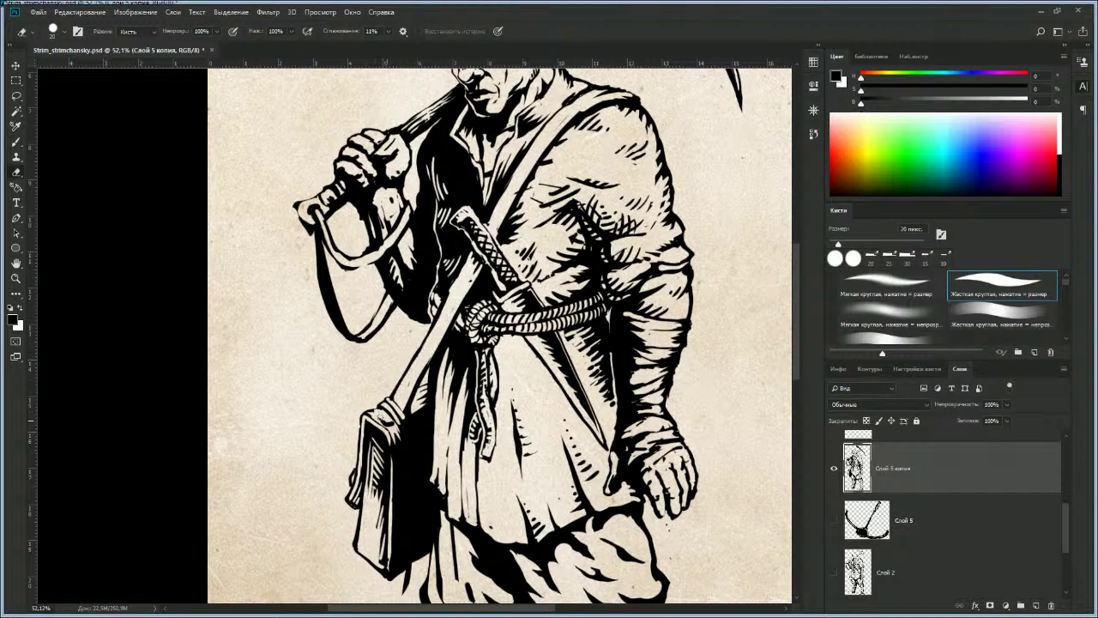
key(b)
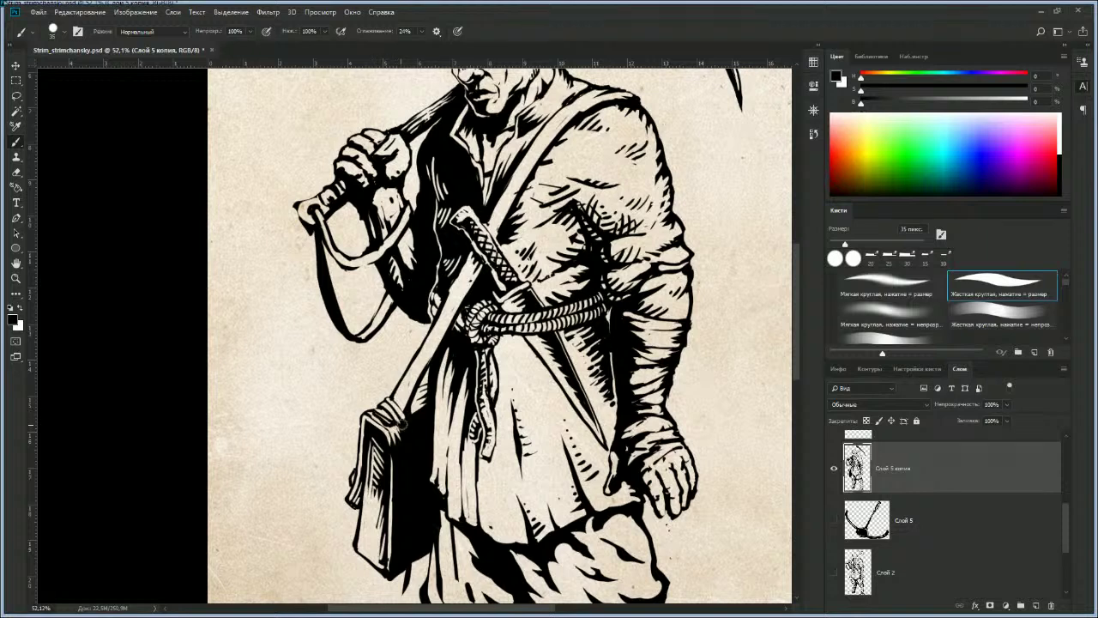
drag(401, 403, 393, 399)
key(e)
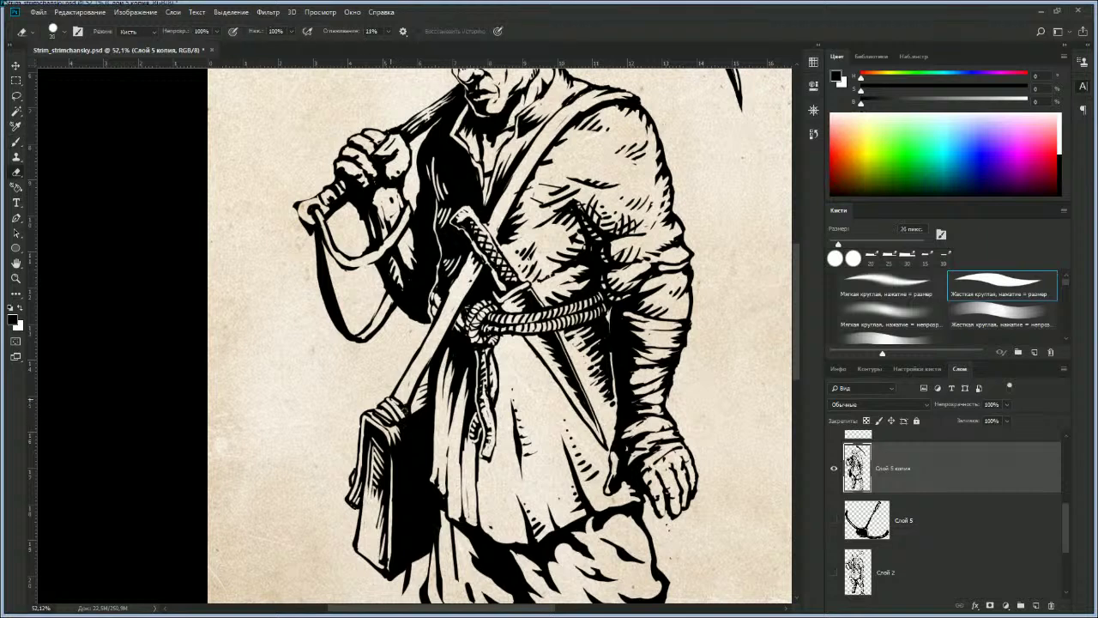
key(b)
Step: Widen the tunic's side flap into the bag's shadow with a 20 px eraser and shade its fold with a 35 px brush
key(z)
drag(399, 421, 323, 443)
drag(408, 440, 415, 364)
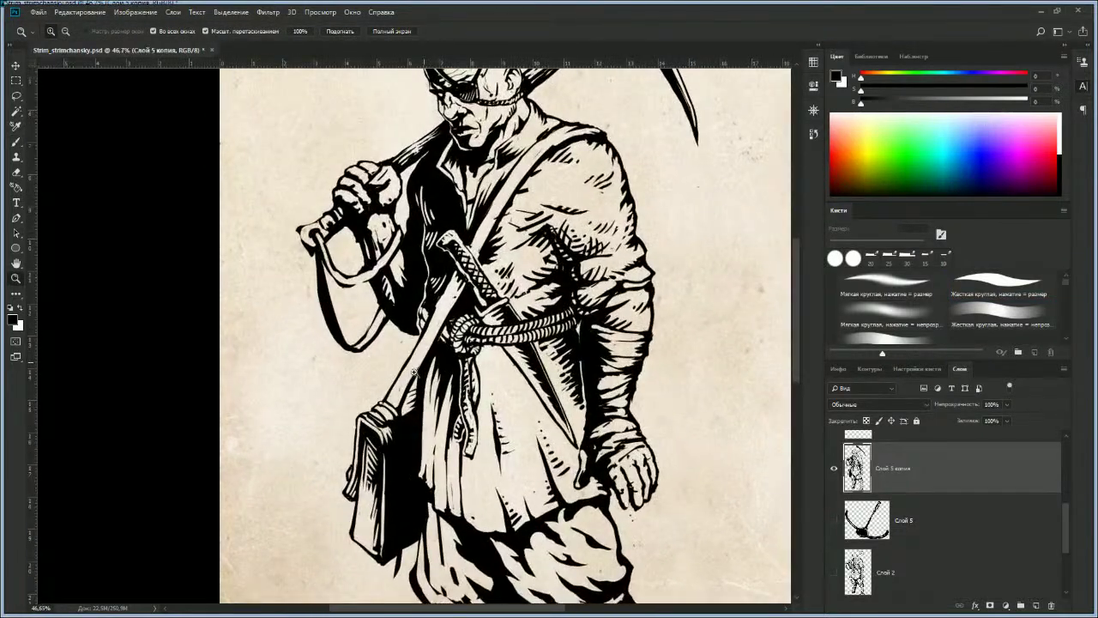
key(e)
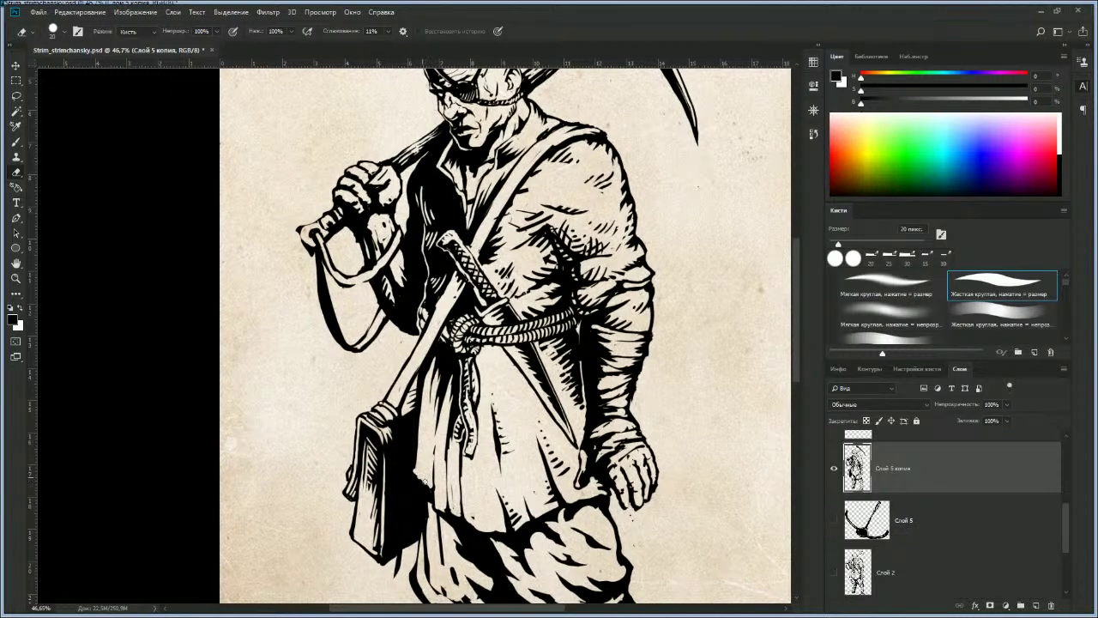
key(b)
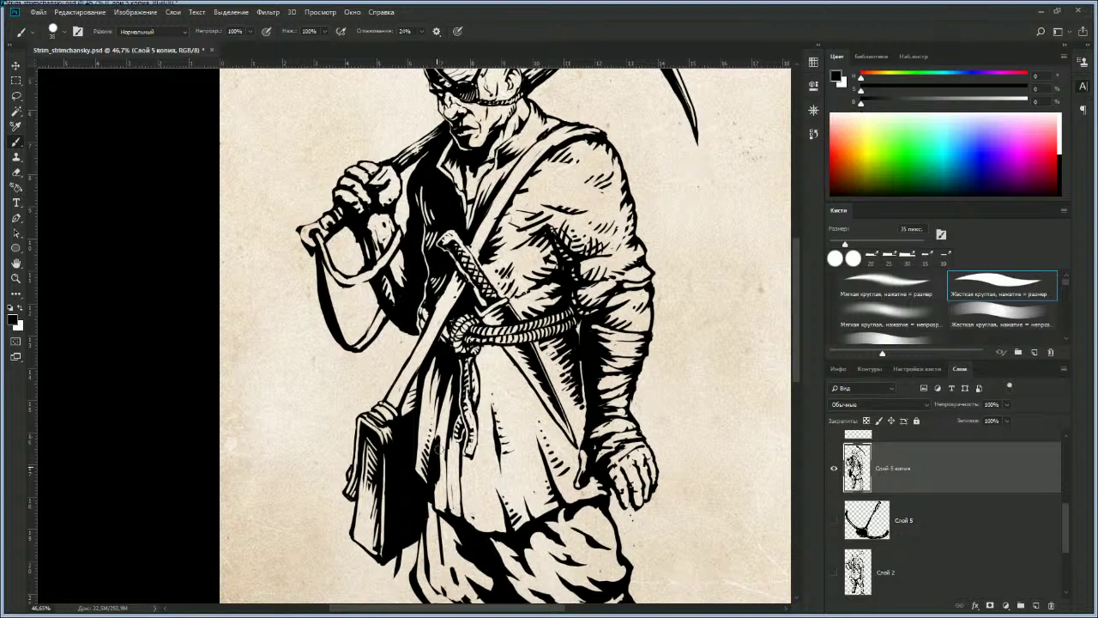
key(e)
key(bracketright)
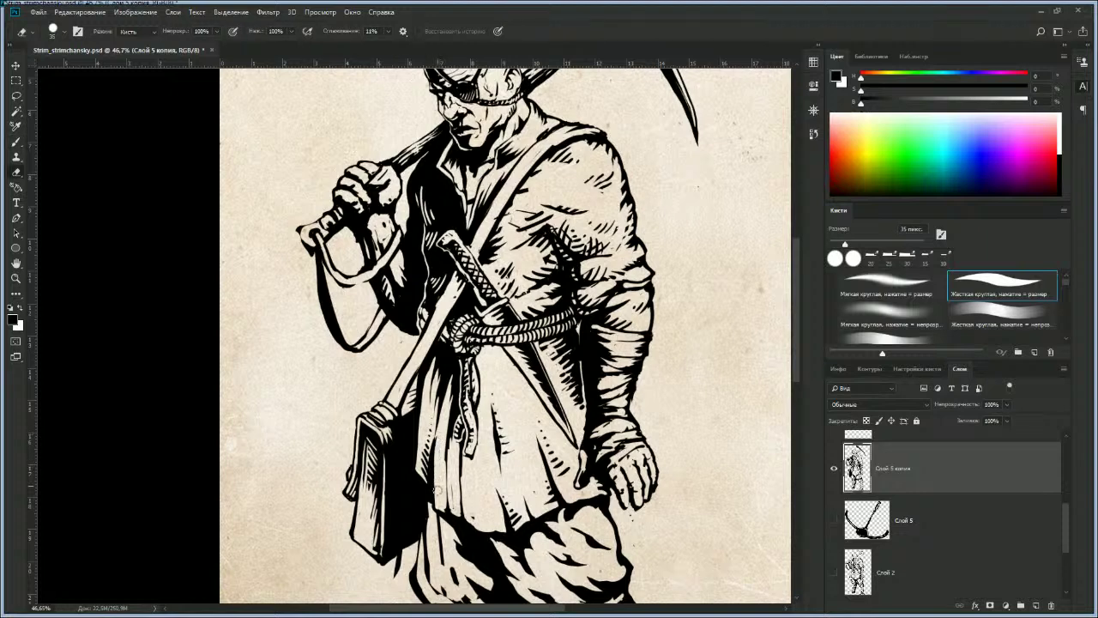
Step: Cut hatched highlights into the dark tunic folds beside the hanging rope end with a 25 px eraser
key(bracketleft)
key(bracketleft)
key(z)
drag(444, 468, 450, 338)
scroll(438, 398, up, 4)
mouse_move(441, 416)
mouse_down()
mouse_move(394, 416)
mouse_move(439, 416)
mouse_up()
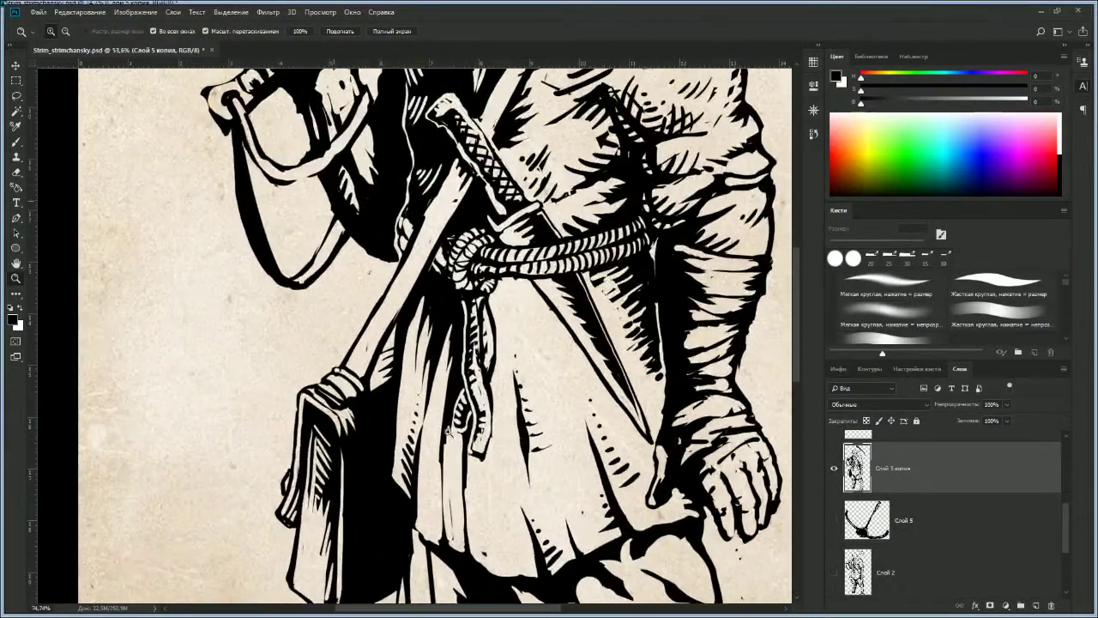
key(e)
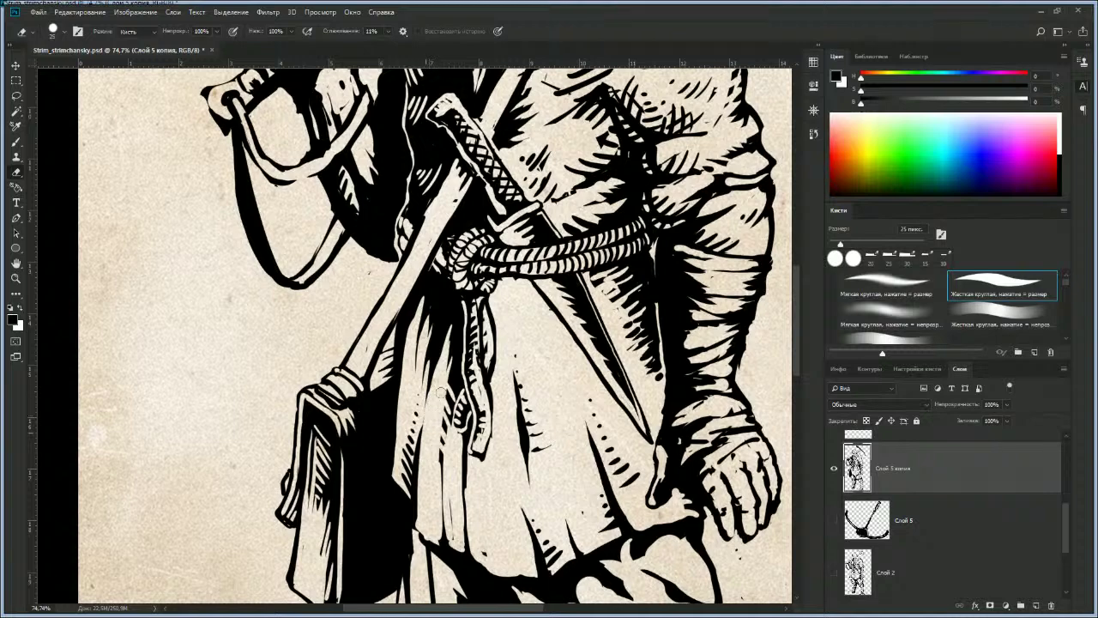
Step: Darken the outer edge of the trouser cuff and wrapped shin on the bag-side leg with a 45 px brush
key(z)
drag(489, 411, 453, 418)
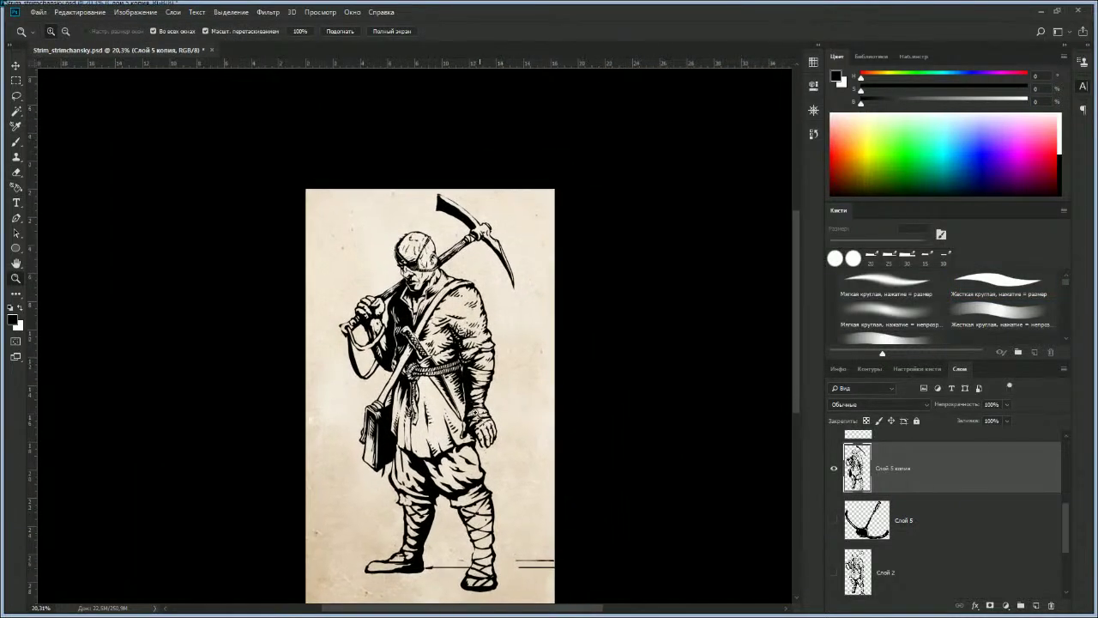
scroll(460, 326, up, 2)
drag(459, 324, 471, 430)
drag(415, 471, 439, 421)
drag(440, 421, 436, 421)
scroll(436, 420, up, 2)
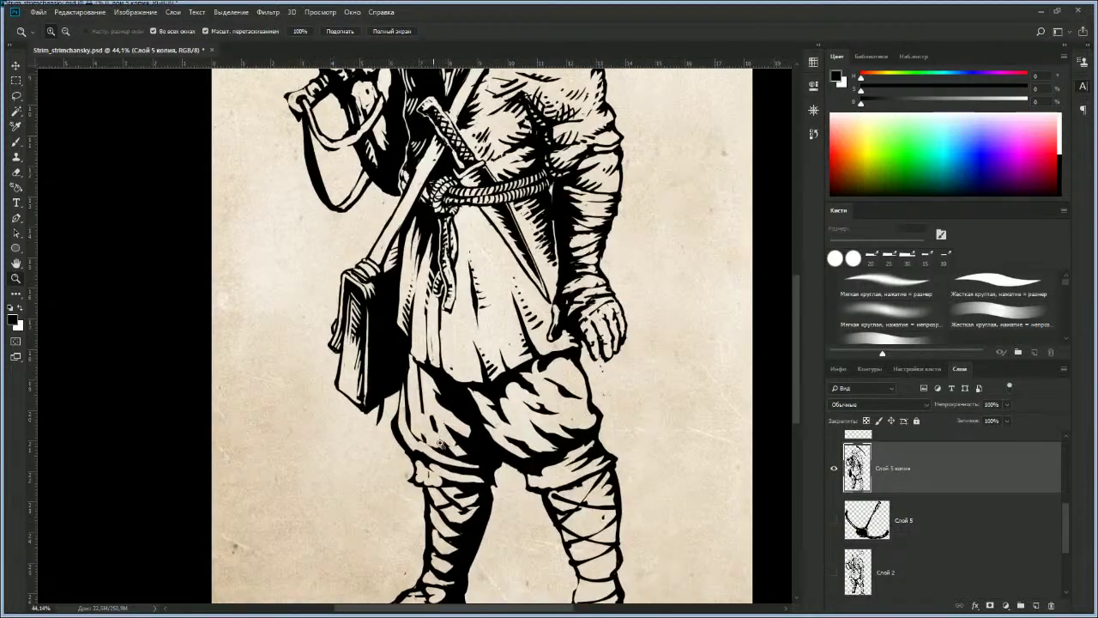
key(b)
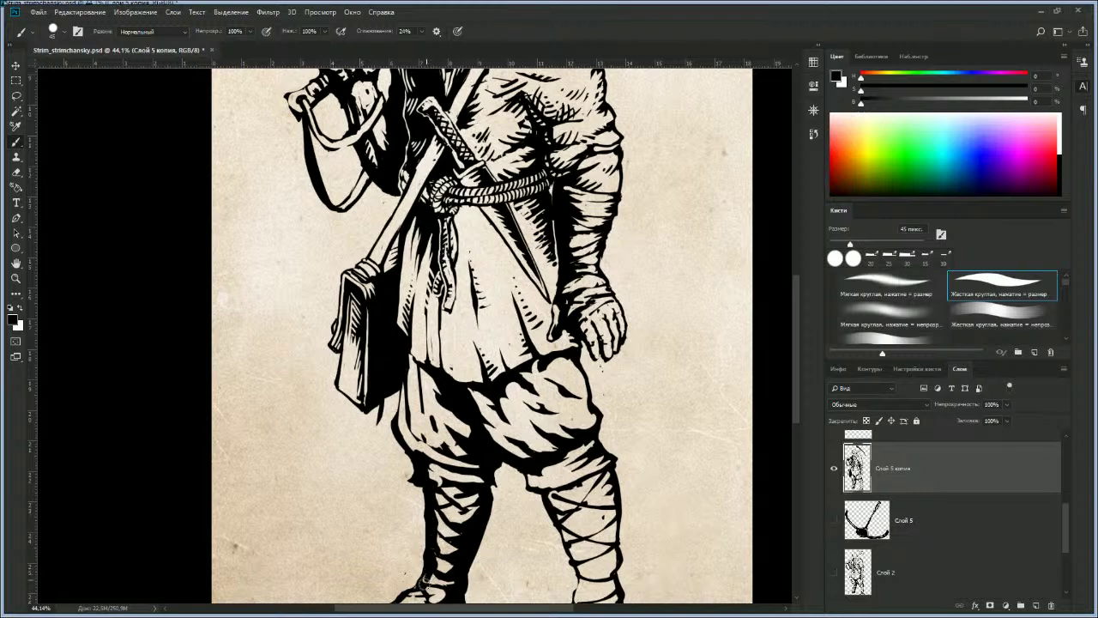
Step: Carve wrapping bands into the upper calf shadow of the bag-side leg with 15 and 25 px erasers and a 45 px brush
key(e)
key(bracketleft)
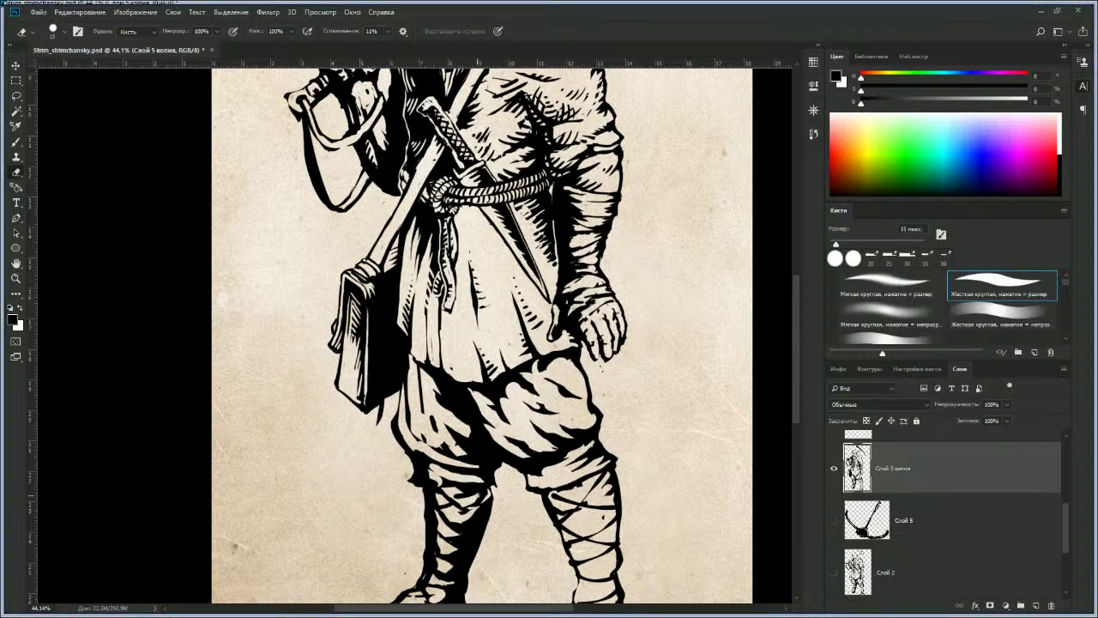
key(bracketright)
key(bracketright)
key(b)
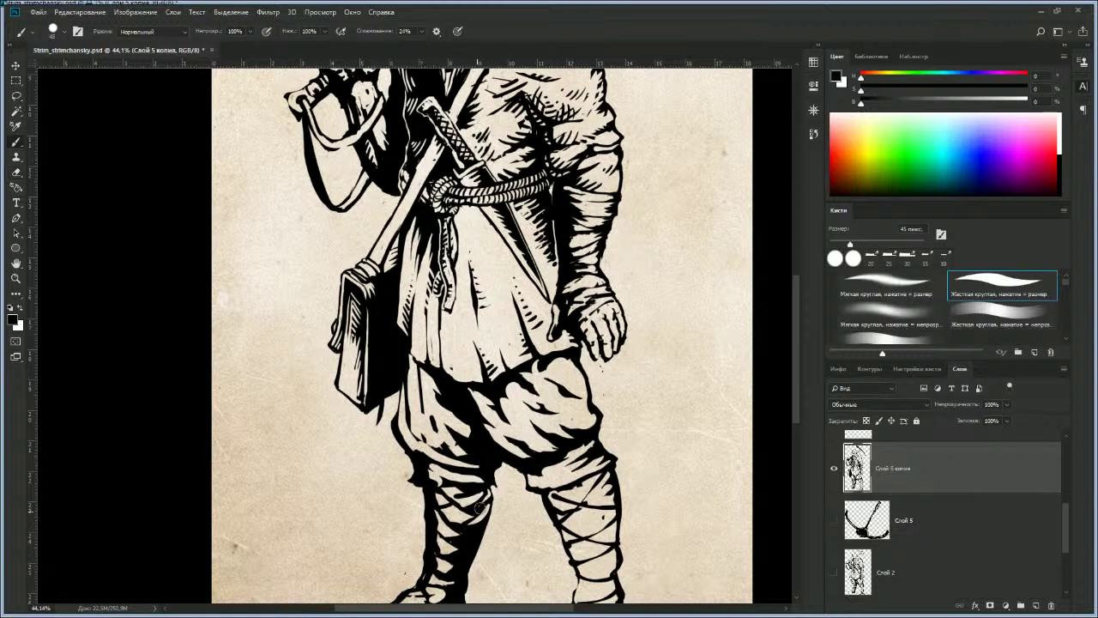
key(e)
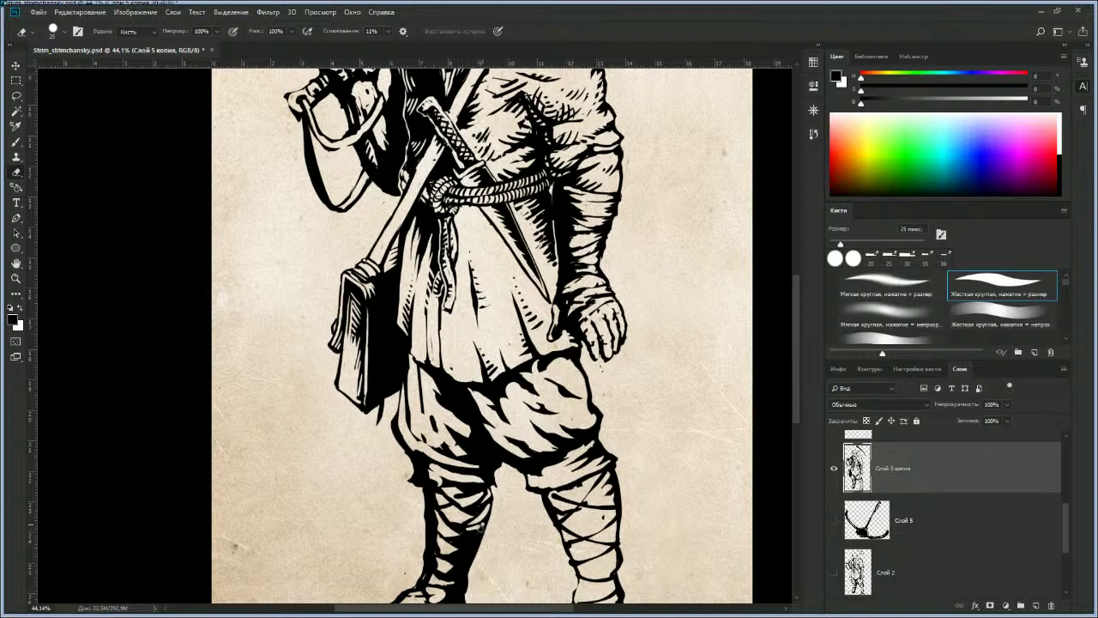
Step: Continue the light wrapping bands through the black shadow down to the bag-side ankle with a 25 px eraser
key(b)
key(e)
drag(795, 355, 795, 385)
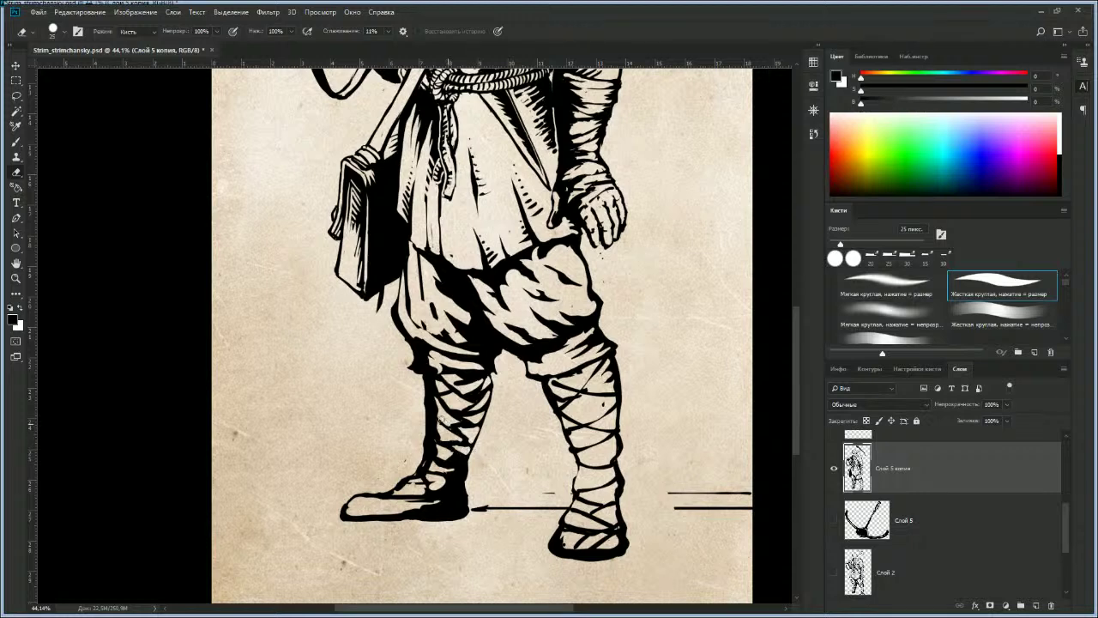
mouse_move(452, 463)
mouse_down()
mouse_move(461, 468)
mouse_move(453, 474)
mouse_up()
key(b)
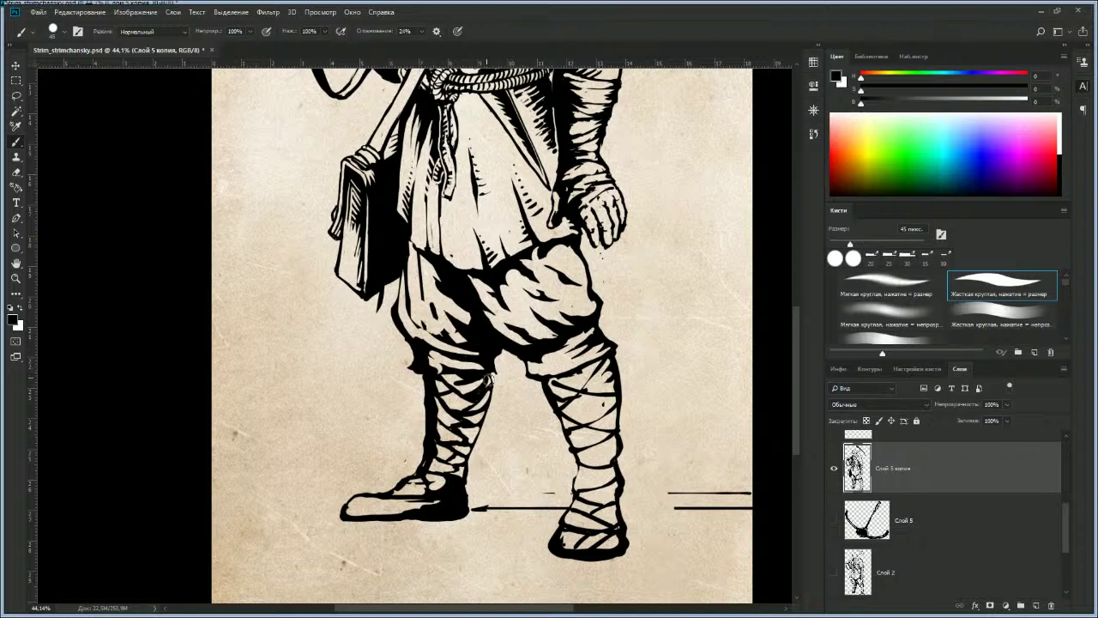
Step: Erase the solid black heel shadow of the bag-side shoe with a 50 px eraser and outline the heel with a 45 px brush
key(e)
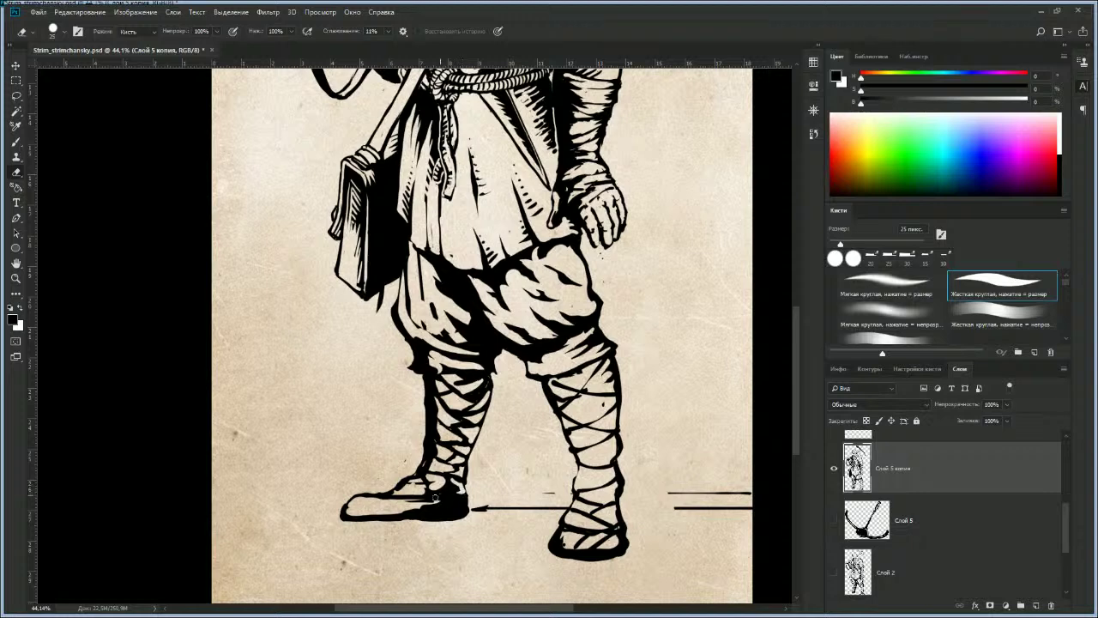
key(bracketright)
key(bracketright)
mouse_move(443, 498)
mouse_down()
mouse_move(388, 507)
mouse_move(444, 510)
mouse_move(405, 523)
mouse_move(460, 525)
mouse_up()
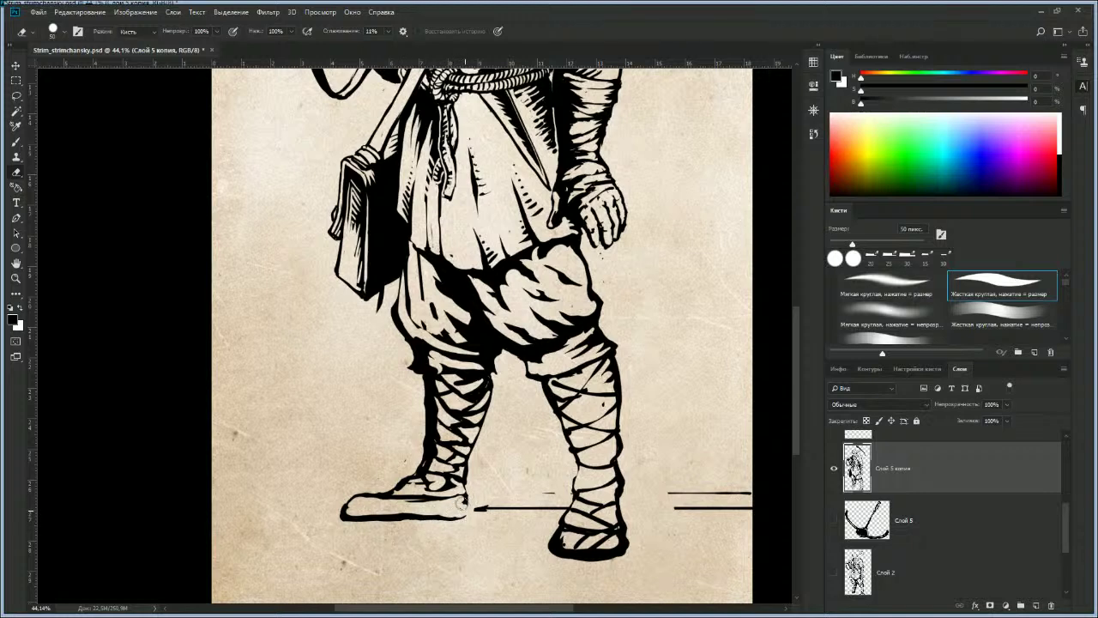
key(b)
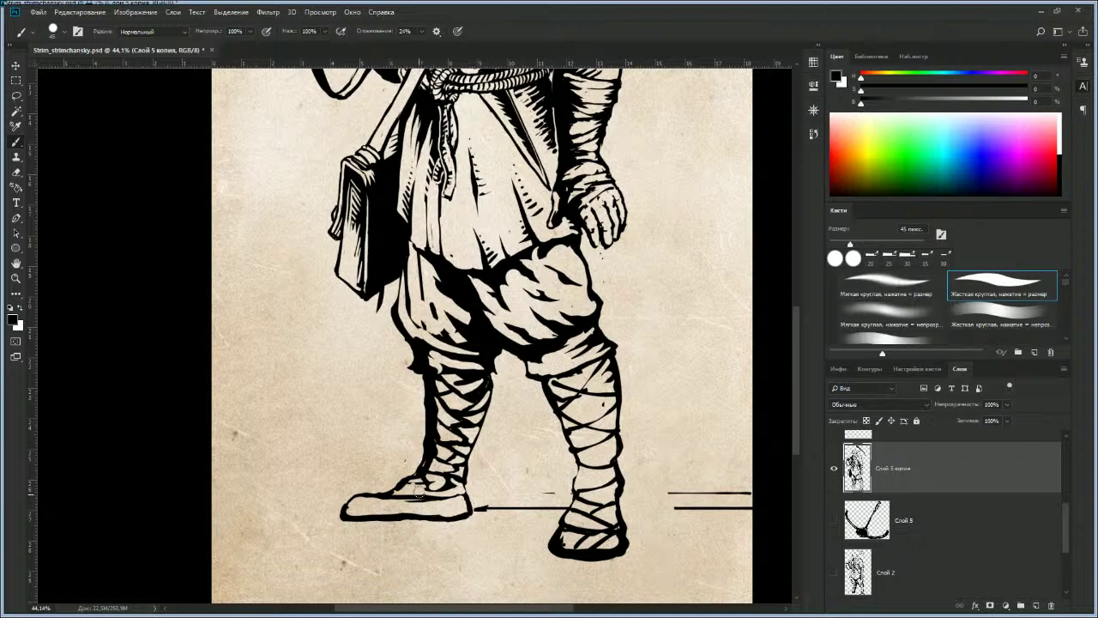
Step: Draw black woven straps across the bag-side shoe from toe to heel with the hard round brush
mouse_move(361, 507)
mouse_down()
mouse_move(421, 507)
mouse_move(350, 501)
mouse_move(393, 493)
mouse_move(377, 493)
mouse_move(436, 506)
mouse_move(374, 501)
mouse_up()
key(e)
key(bracketleft)
key(bracketleft)
key(bracketleft)
key(bracketleft)
key(bracketleft)
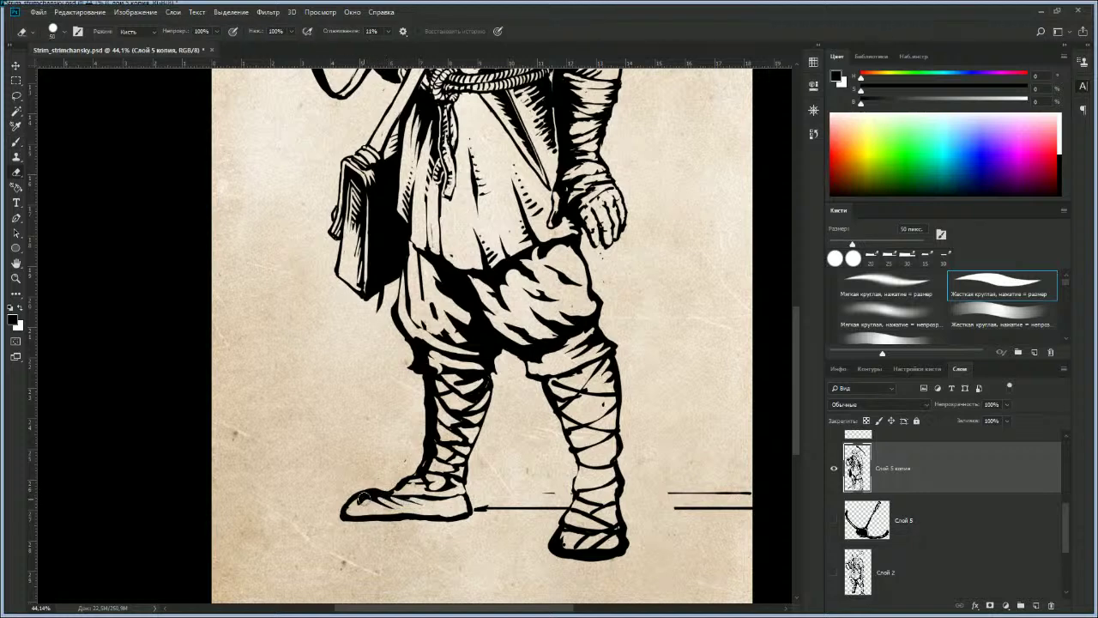
key(b)
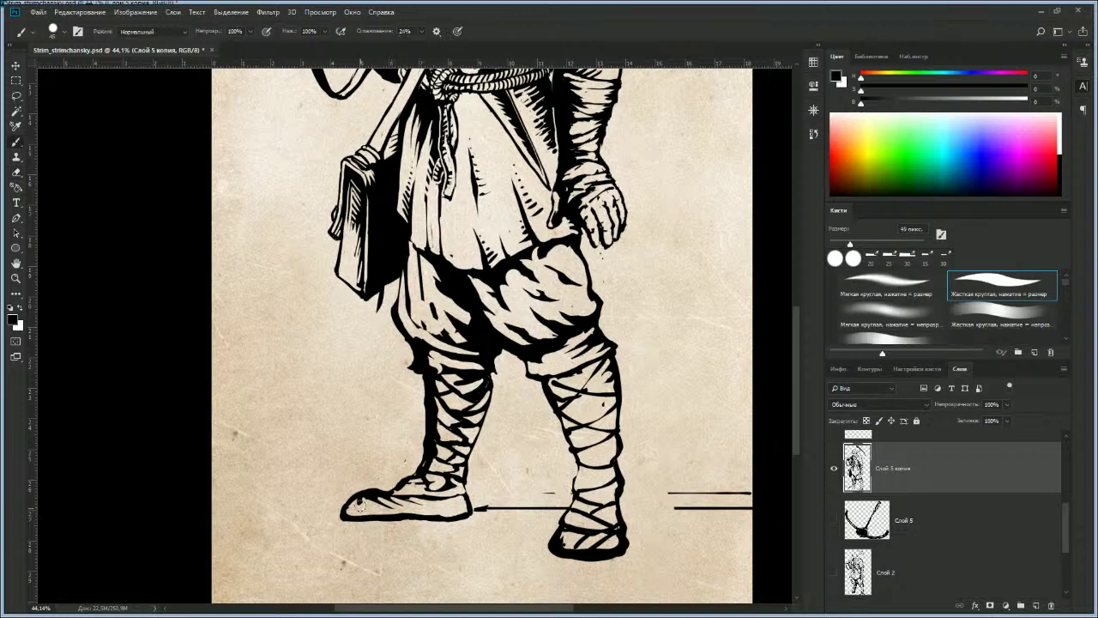
mouse_move(388, 508)
mouse_down()
mouse_move(434, 503)
mouse_move(469, 516)
mouse_up()
drag(348, 510, 462, 501)
mouse_move(396, 484)
mouse_down()
mouse_move(385, 491)
mouse_move(398, 486)
mouse_up()
Step: Clean the outer edges of the bag-side shoe and ankle and trim the ground line at the heel with a 50 px eraser
key(e)
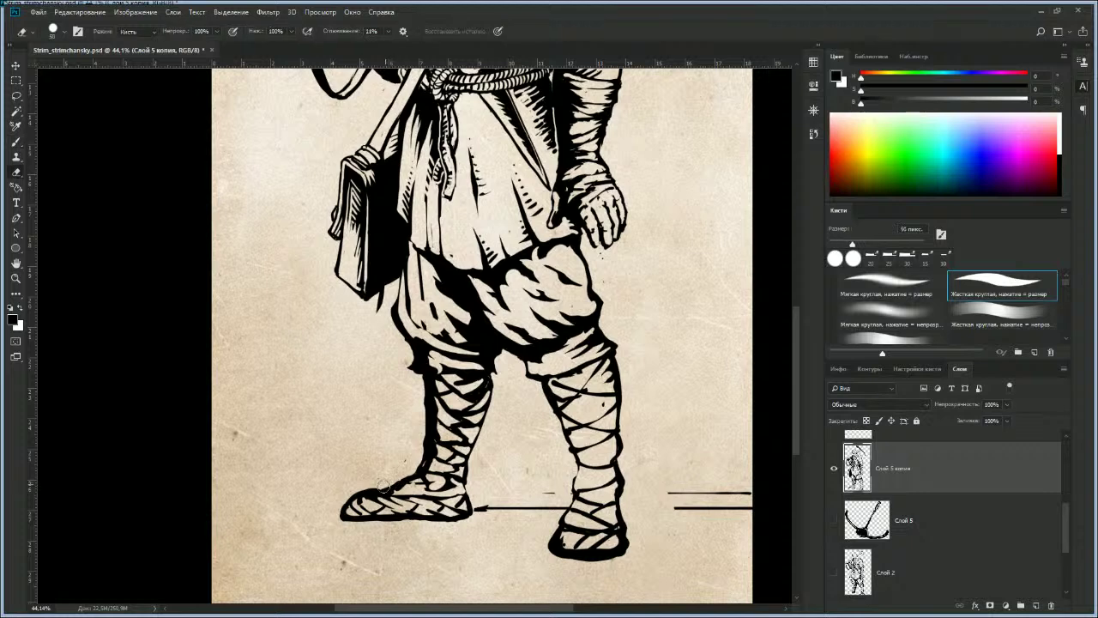
drag(421, 435, 406, 473)
key(b)
key(e)
drag(474, 508, 466, 506)
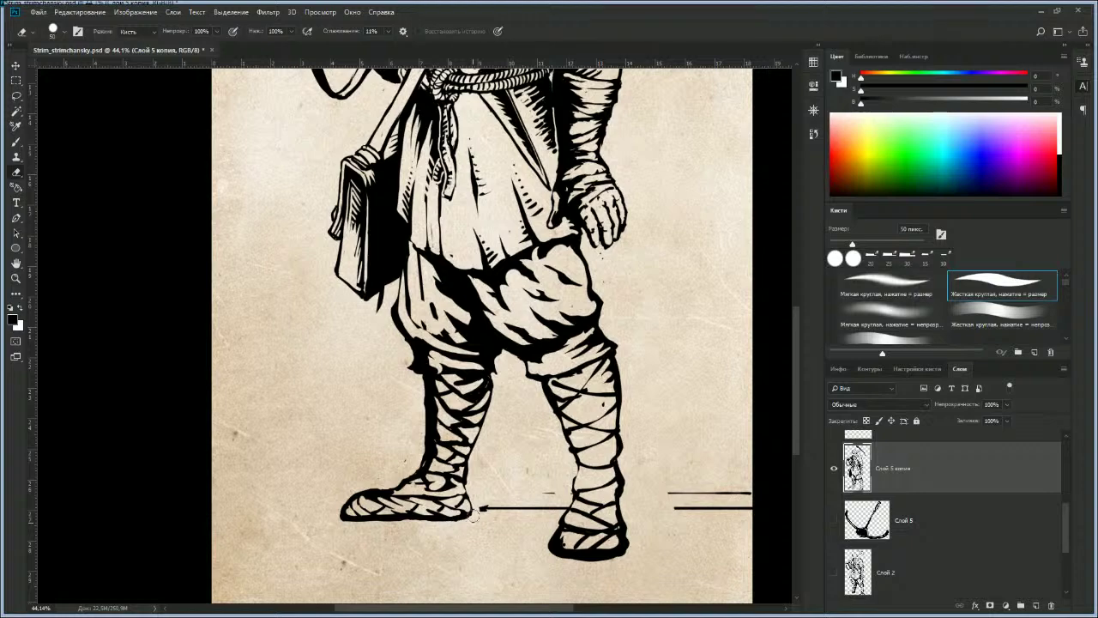
Step: Reshape the outer edge of the bag-side shin wrappings with a 45 px brush and a 50 px eraser
key(z)
drag(486, 422, 429, 424)
drag(517, 307, 446, 403)
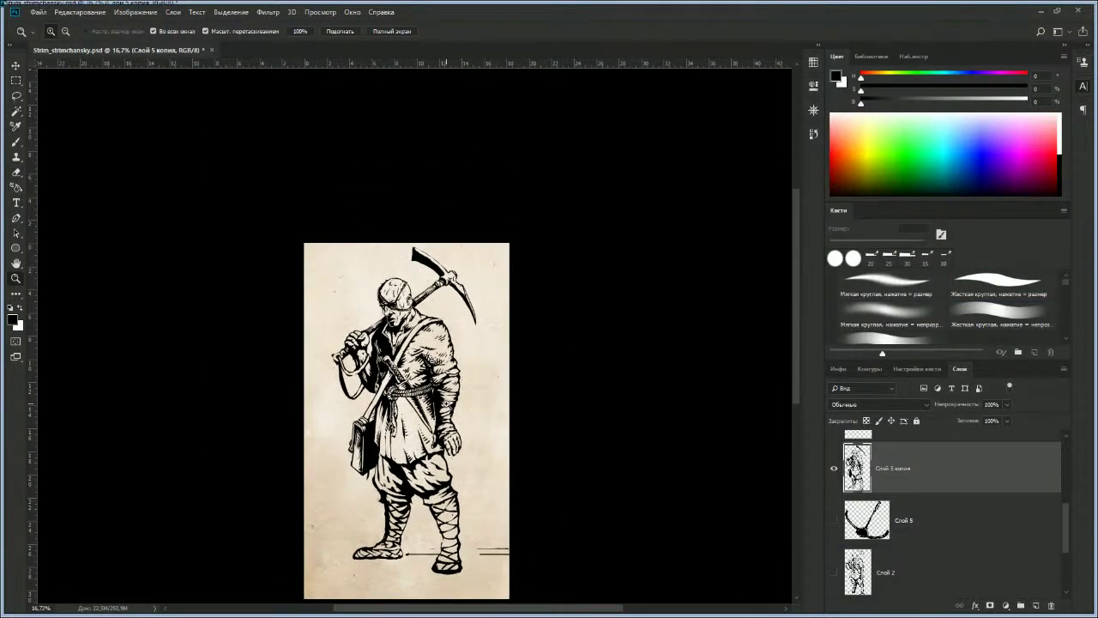
drag(385, 453, 420, 452)
mouse_move(377, 580)
mouse_down()
mouse_move(388, 455)
mouse_move(423, 360)
mouse_move(416, 396)
mouse_move(432, 442)
mouse_move(421, 434)
mouse_move(420, 465)
mouse_move(437, 495)
mouse_move(413, 493)
mouse_move(415, 475)
mouse_up()
key(b)
key(e)
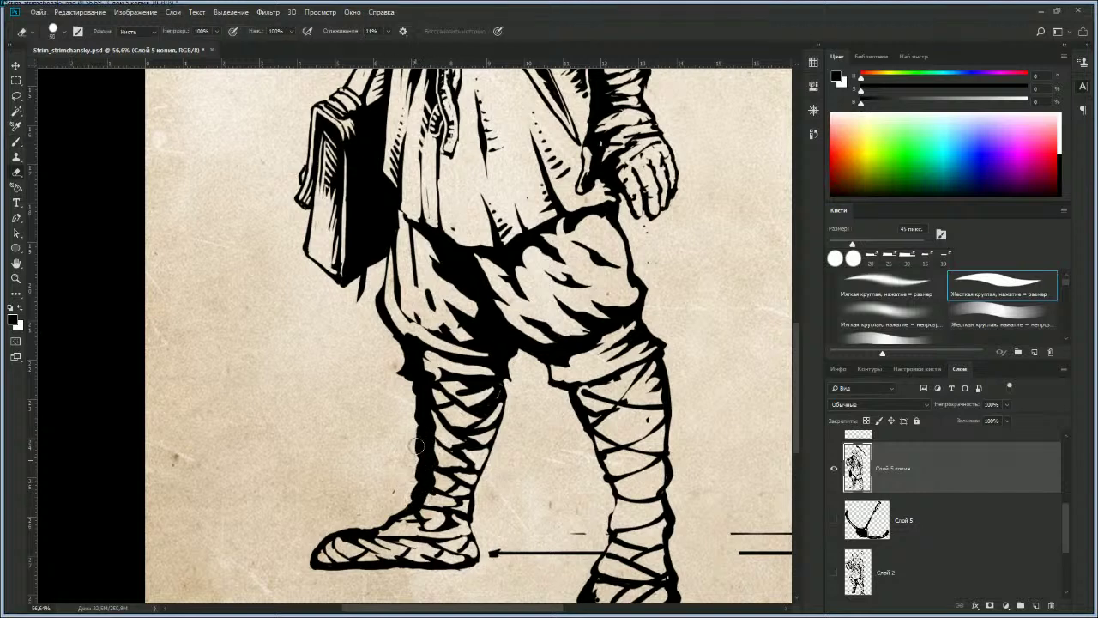
drag(416, 398, 406, 498)
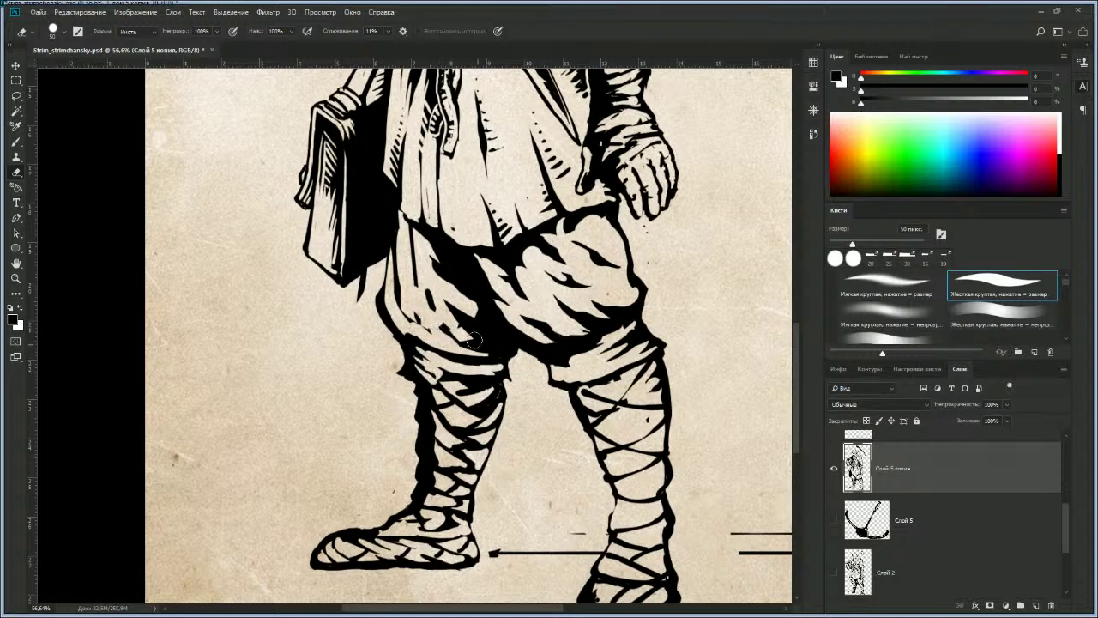
Step: Darken the inner side of the other leg's wrappings with a 45 px brush and clean the trouser edge below the bag with a 50 px eraser
key(z)
mouse_move(472, 364)
mouse_down()
mouse_move(386, 378)
mouse_move(482, 372)
mouse_up()
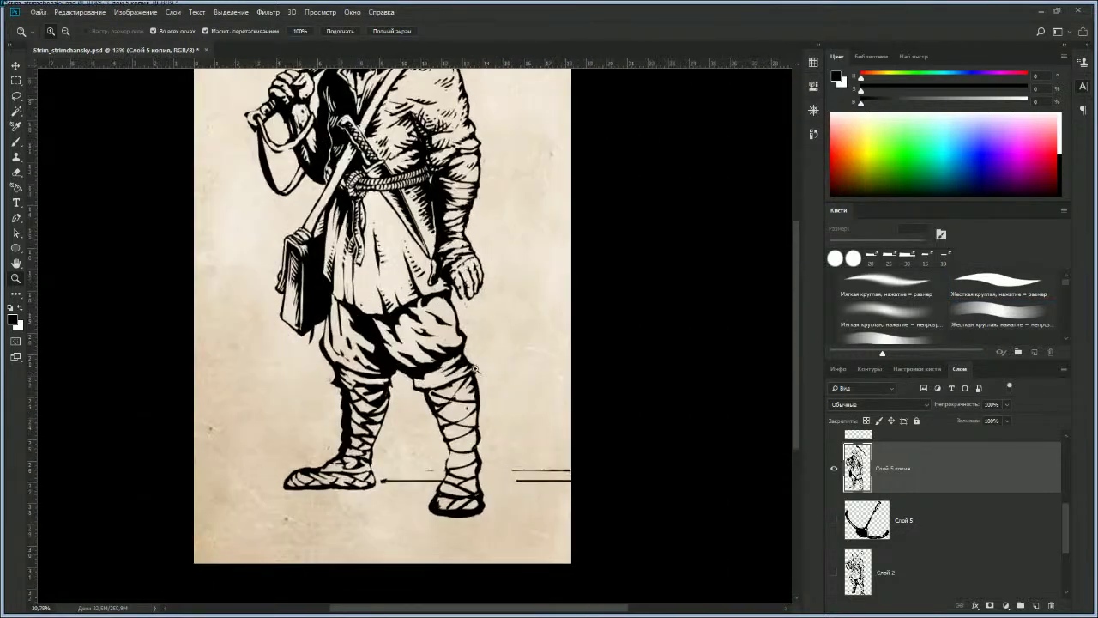
key(b)
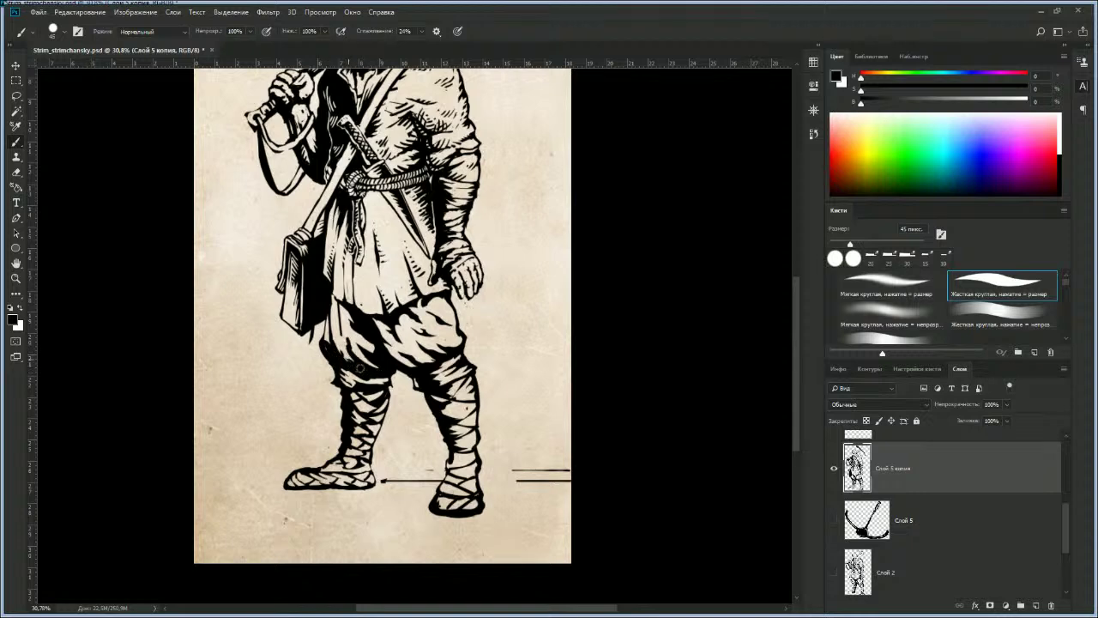
key(e)
mouse_move(329, 335)
mouse_down()
mouse_move(343, 355)
mouse_move(356, 352)
mouse_move(330, 335)
mouse_up()
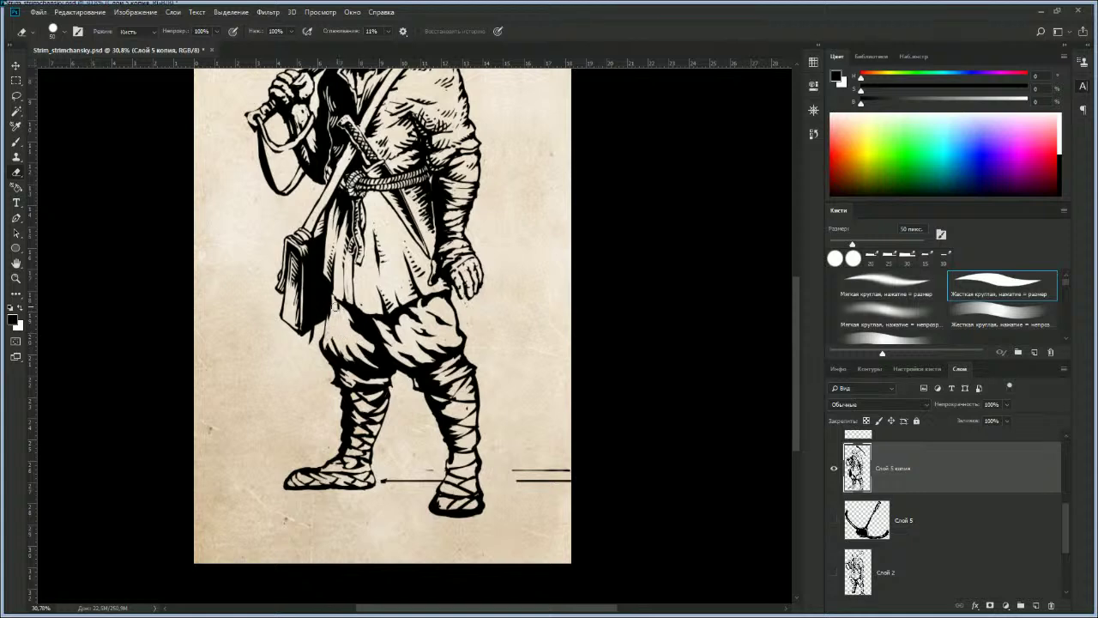
mouse_move(326, 288)
mouse_down()
mouse_move(332, 326)
mouse_move(369, 330)
mouse_up()
Step: Cut hatched highlights into the lower part of the bag's black side with a 35 px eraser
key(z)
drag(399, 378, 361, 389)
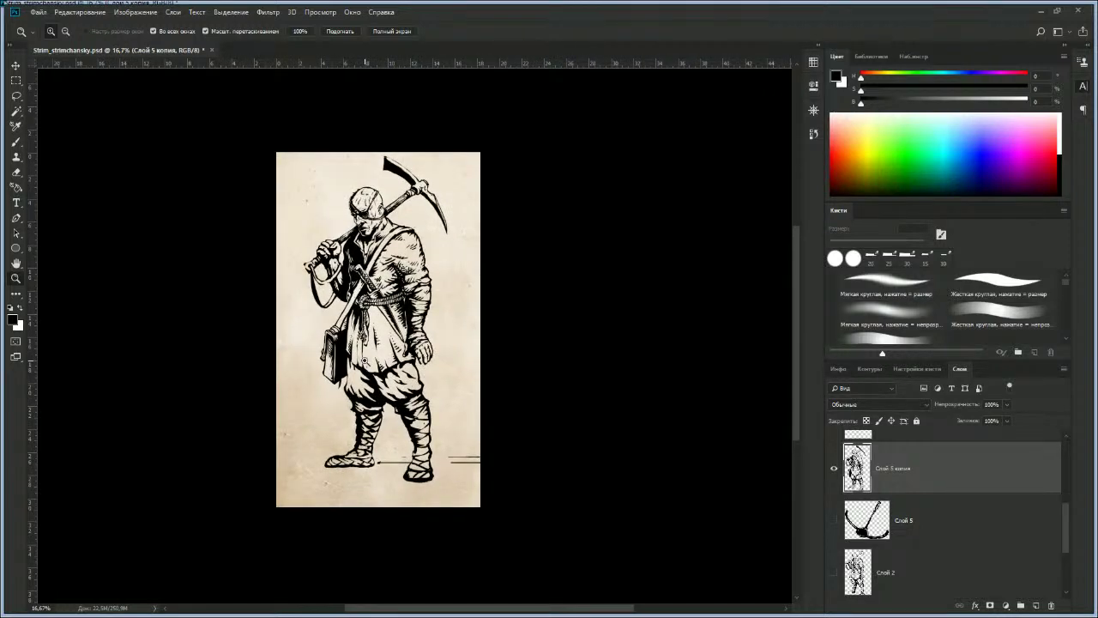
drag(368, 354, 422, 357)
key(b)
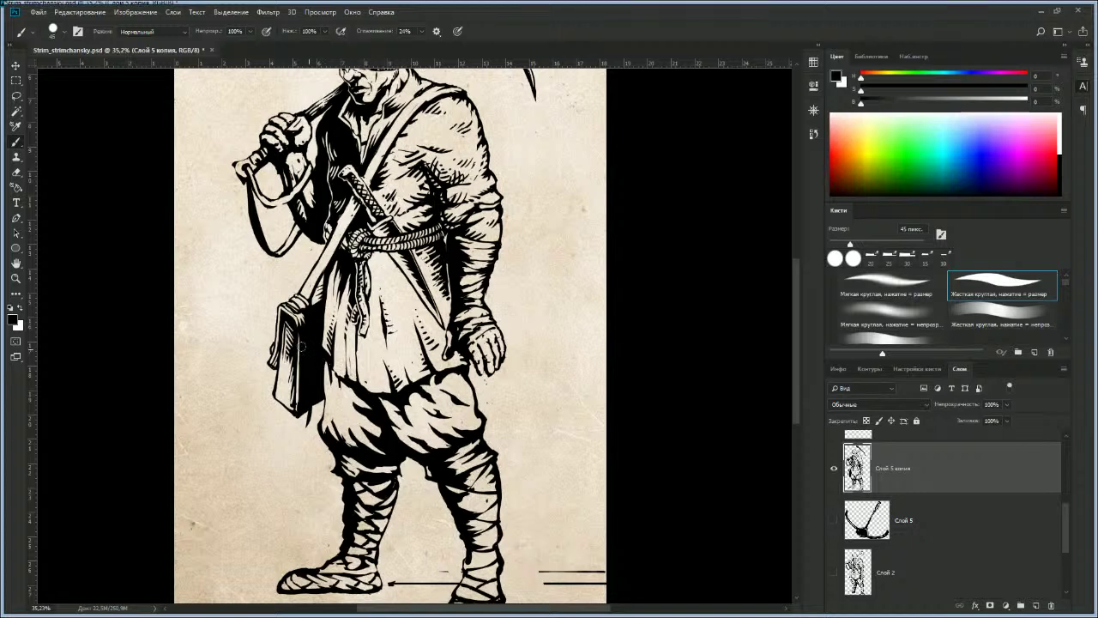
key(e)
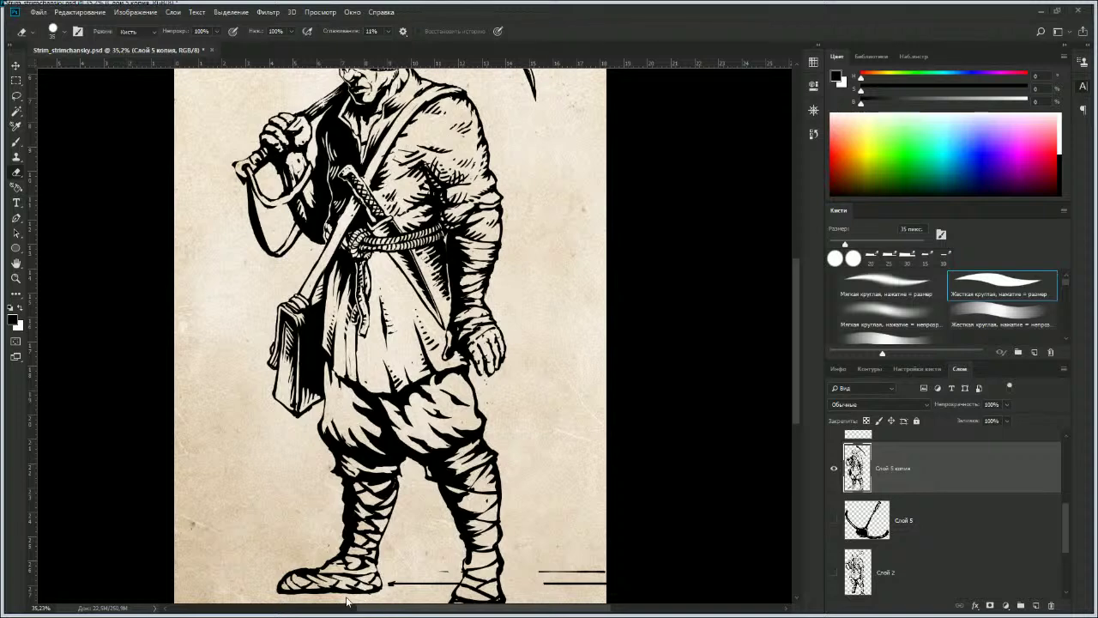
mouse_move(402, 376)
mouse_down()
mouse_move(408, 399)
mouse_move(392, 360)
mouse_up()
Step: Rework the fold lines on the lower front of the tunic with a 35 px eraser and add short hatching with a 45 px brush
key(z)
drag(396, 322, 405, 379)
drag(384, 420, 494, 419)
drag(429, 437, 391, 388)
key(e)
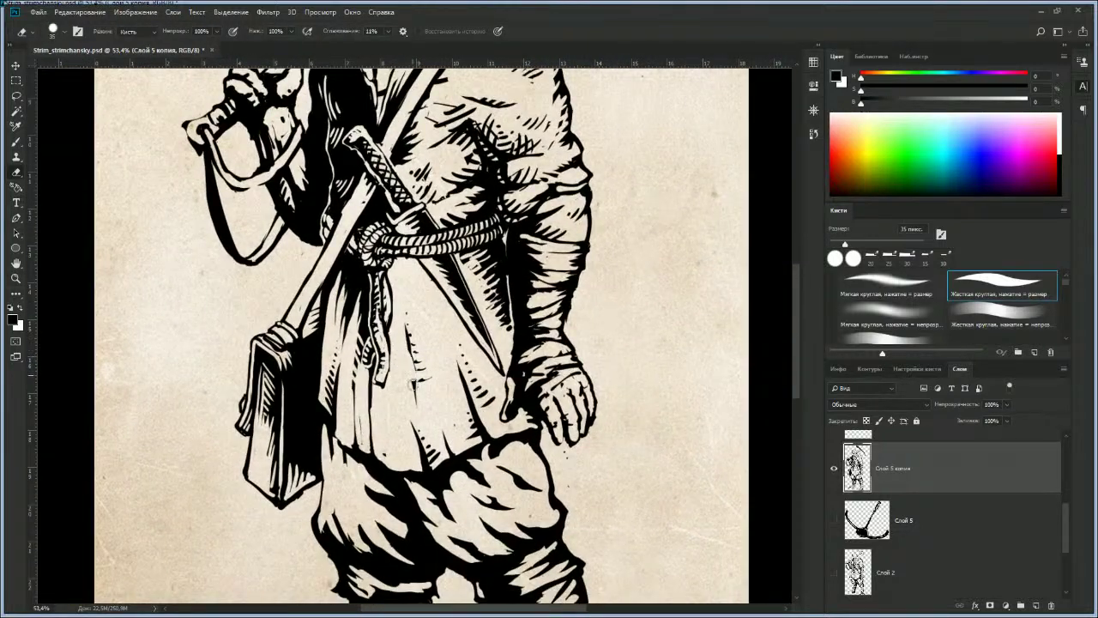
drag(415, 434, 423, 468)
key(b)
drag(412, 406, 427, 471)
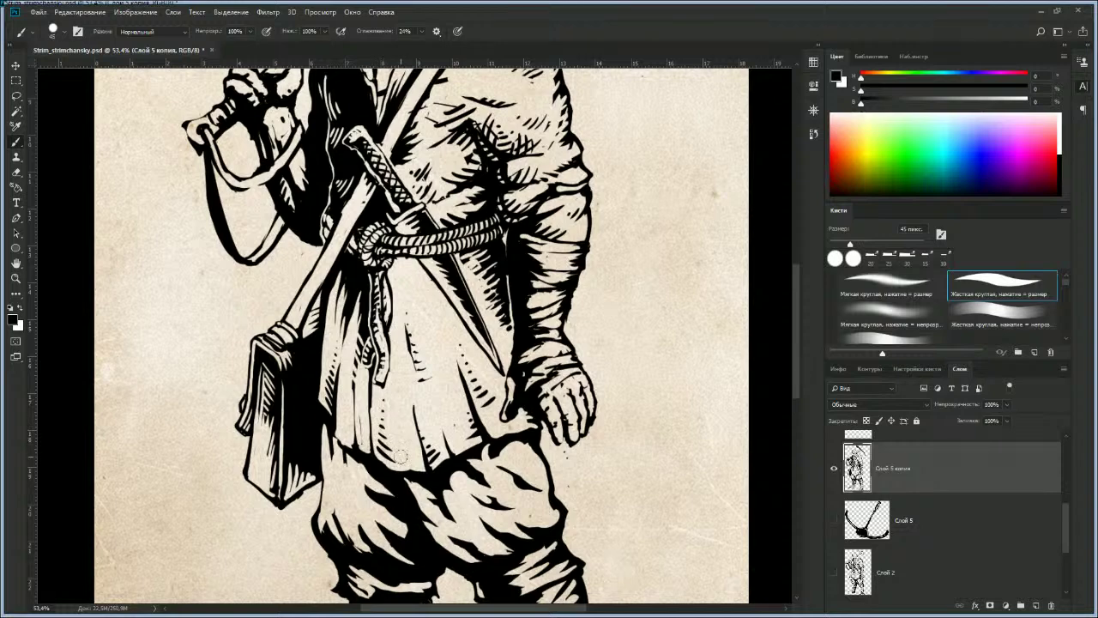
Step: Refine the fingers and thumbnail of the hand gripping the pickaxe handle with a 45 px brush and a 35 px eraser
key(z)
mouse_move(438, 370)
mouse_down()
mouse_move(424, 370)
mouse_move(423, 398)
mouse_move(380, 397)
mouse_move(499, 373)
mouse_move(396, 320)
mouse_move(424, 381)
mouse_up()
drag(384, 292, 420, 299)
scroll(418, 300, up, 5)
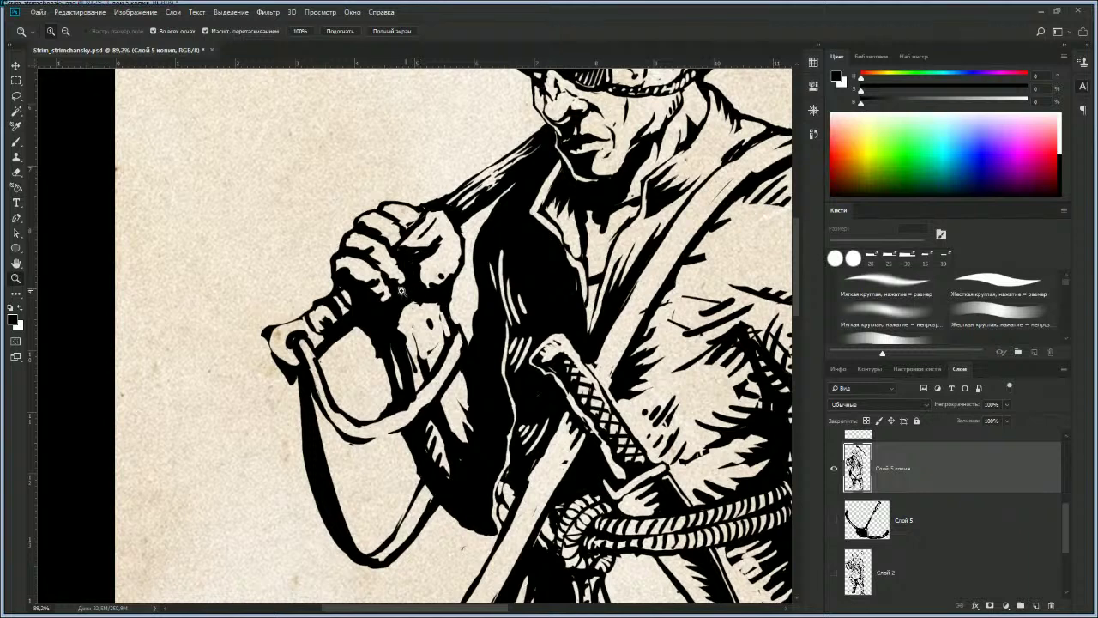
key(b)
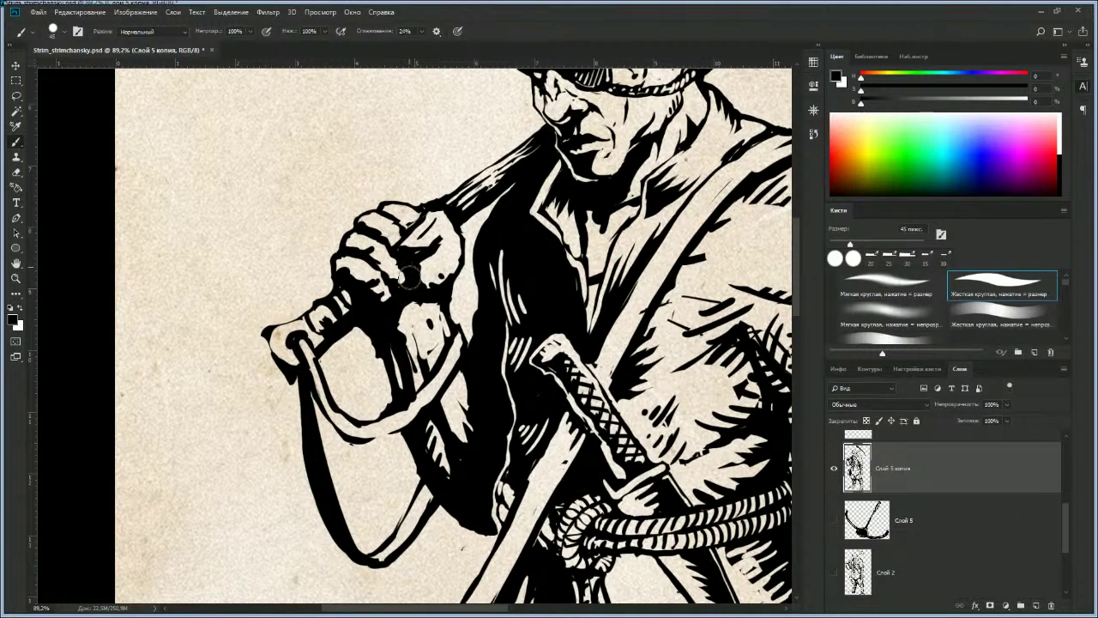
key(e)
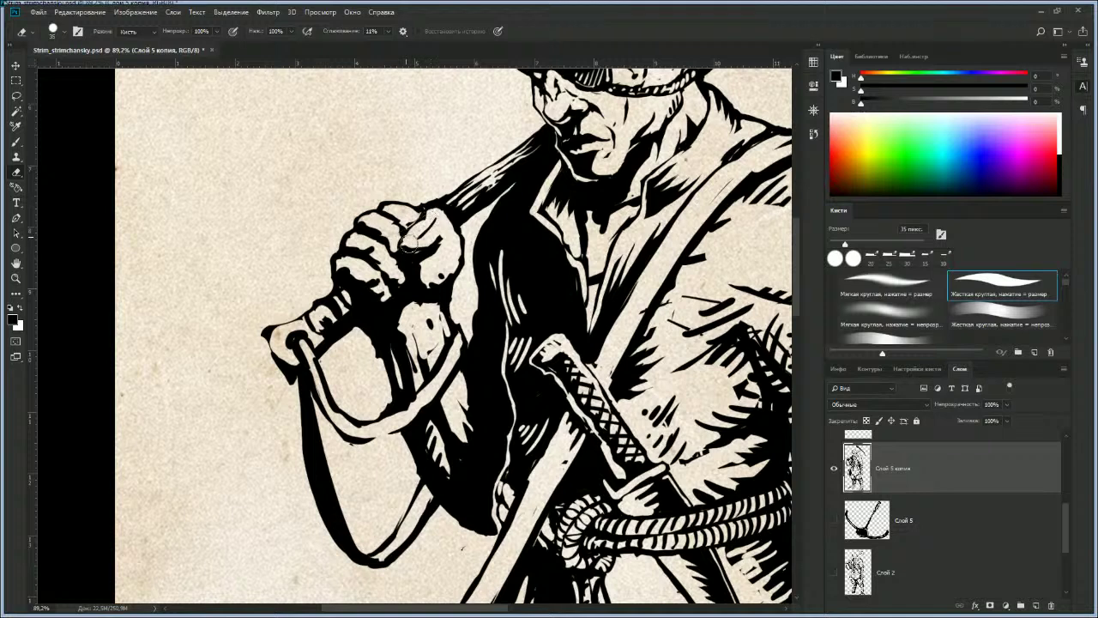
key(b)
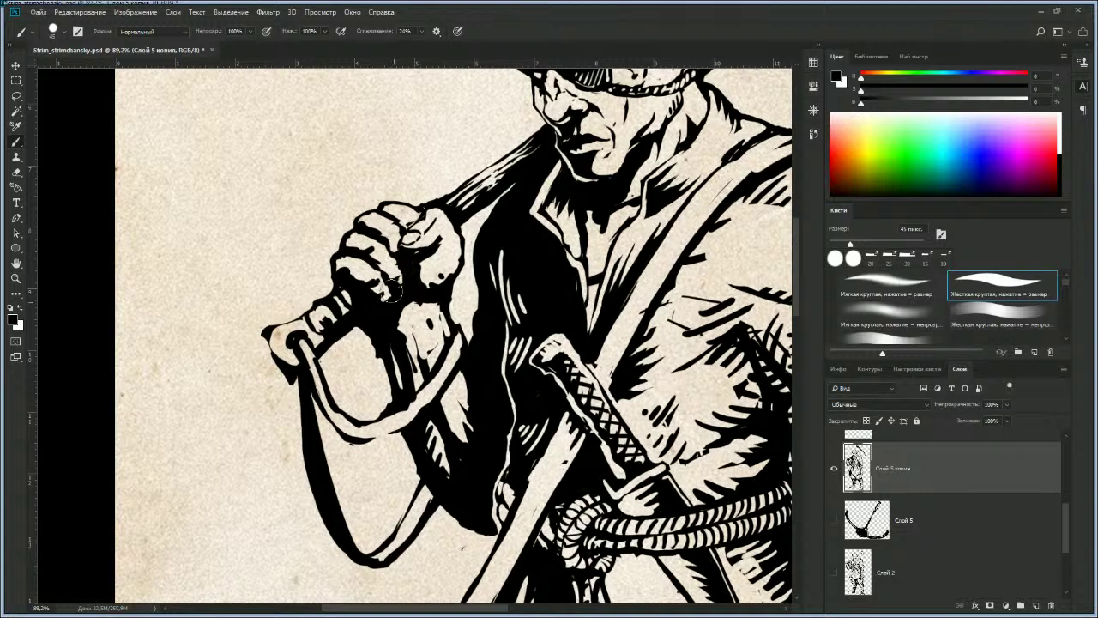
key(e)
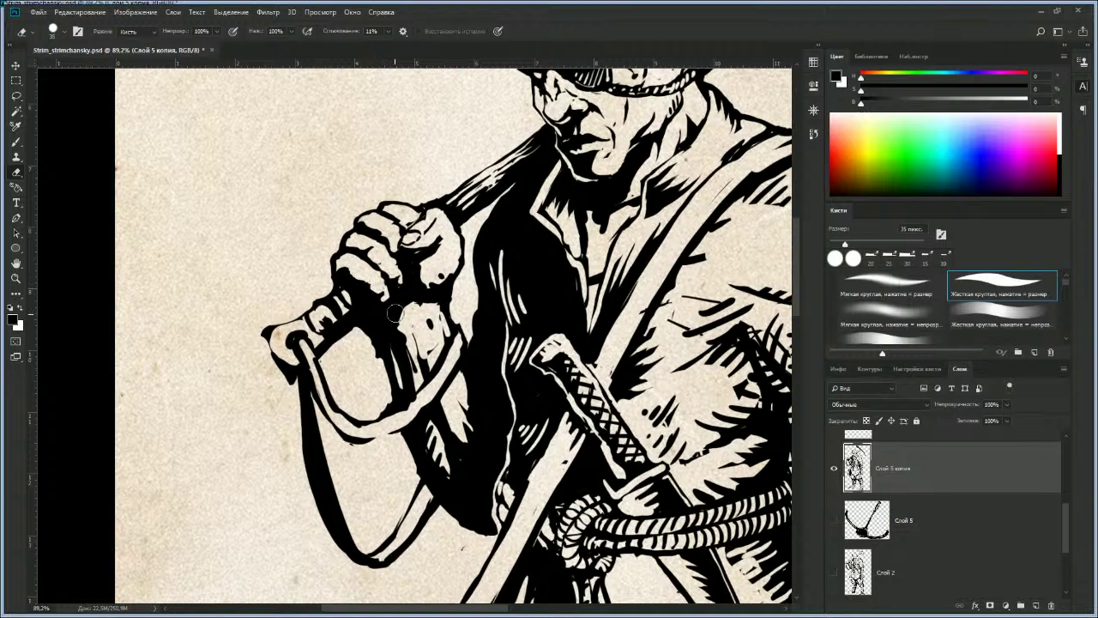
key(b)
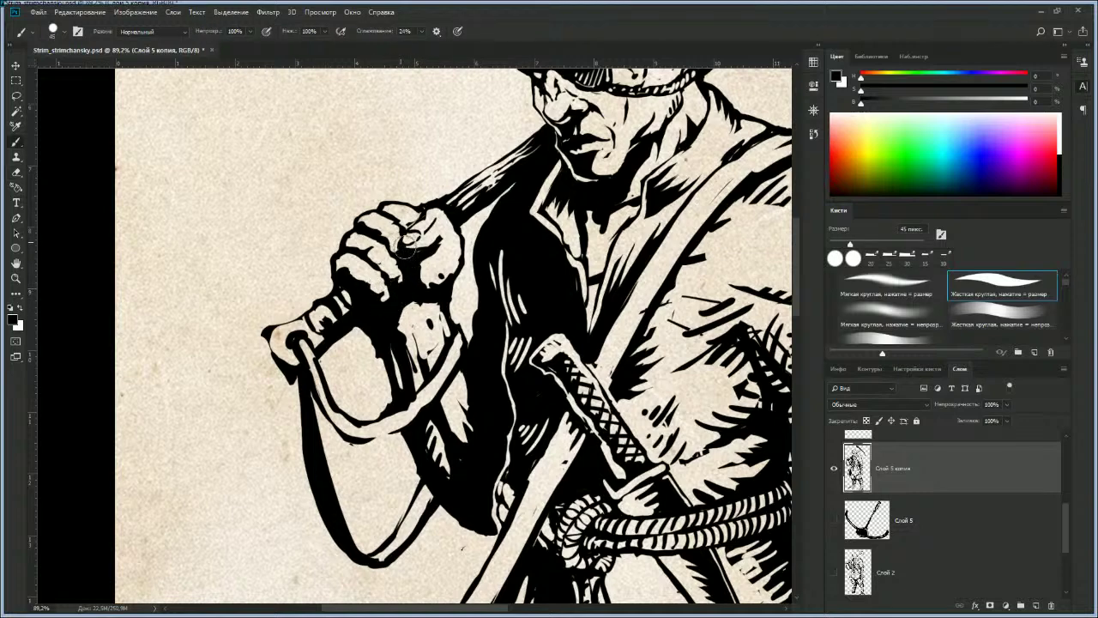
Step: Clean the outer contour of the gripping hand and its wrist with a 35 px eraser
key(z)
mouse_move(429, 266)
mouse_down()
mouse_move(356, 302)
mouse_move(410, 251)
mouse_up()
key(e)
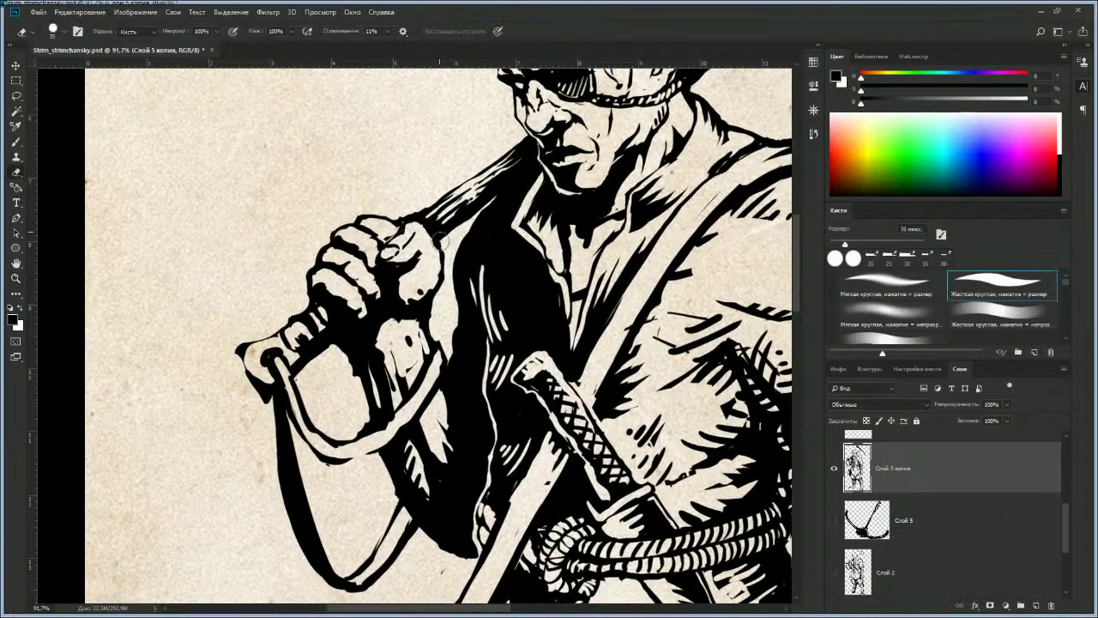
mouse_move(443, 269)
mouse_down()
mouse_move(441, 370)
mouse_move(419, 411)
mouse_move(438, 358)
mouse_up()
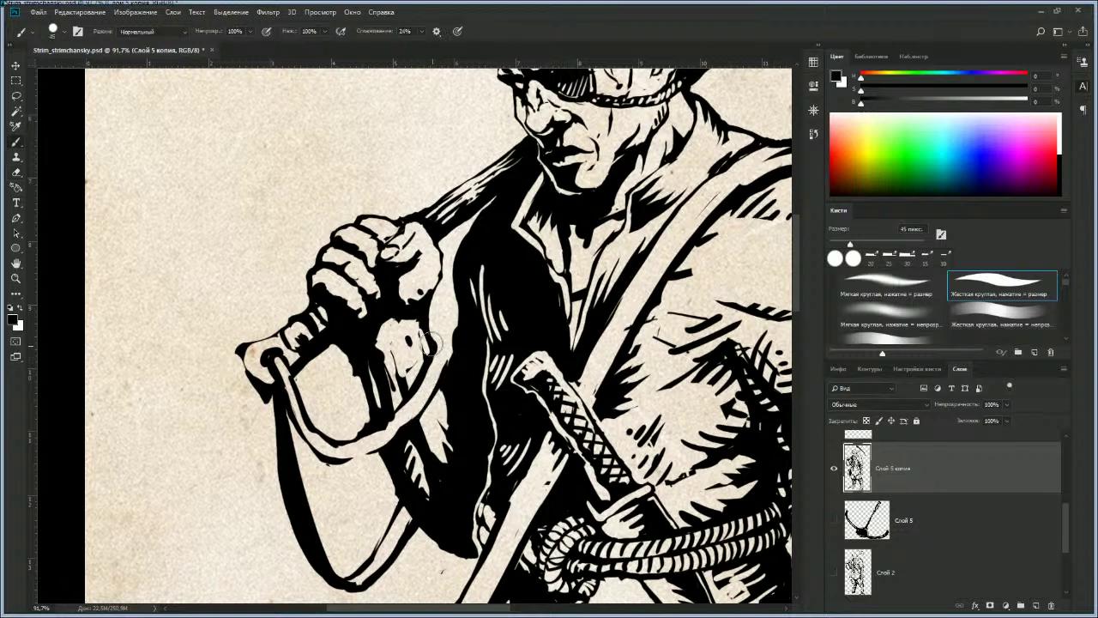
Step: Cut hatched highlights into the dark trouser fold on the bag-side thigh with a 35 px eraser
key(z)
drag(371, 396, 405, 271)
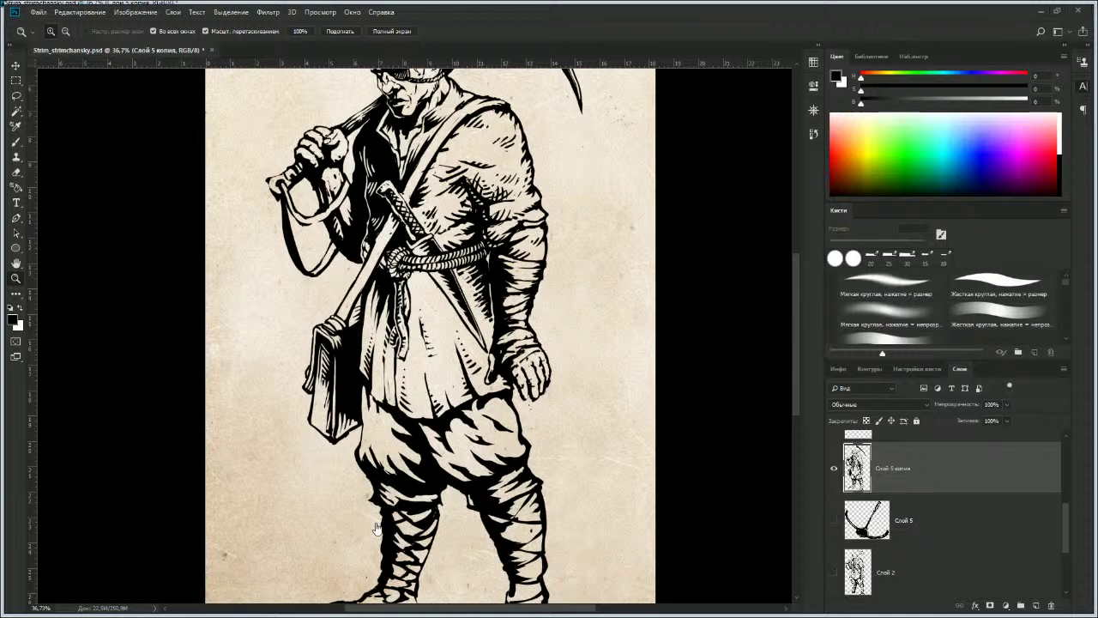
drag(403, 398, 372, 349)
drag(399, 419, 454, 419)
drag(351, 348, 382, 397)
scroll(382, 397, up, 3)
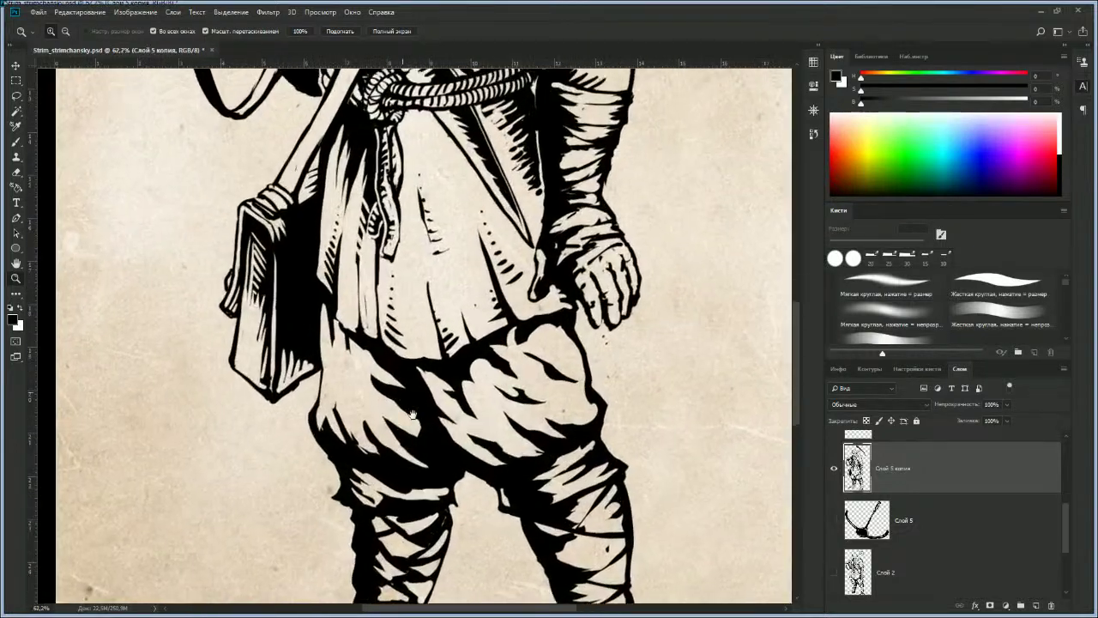
key(e)
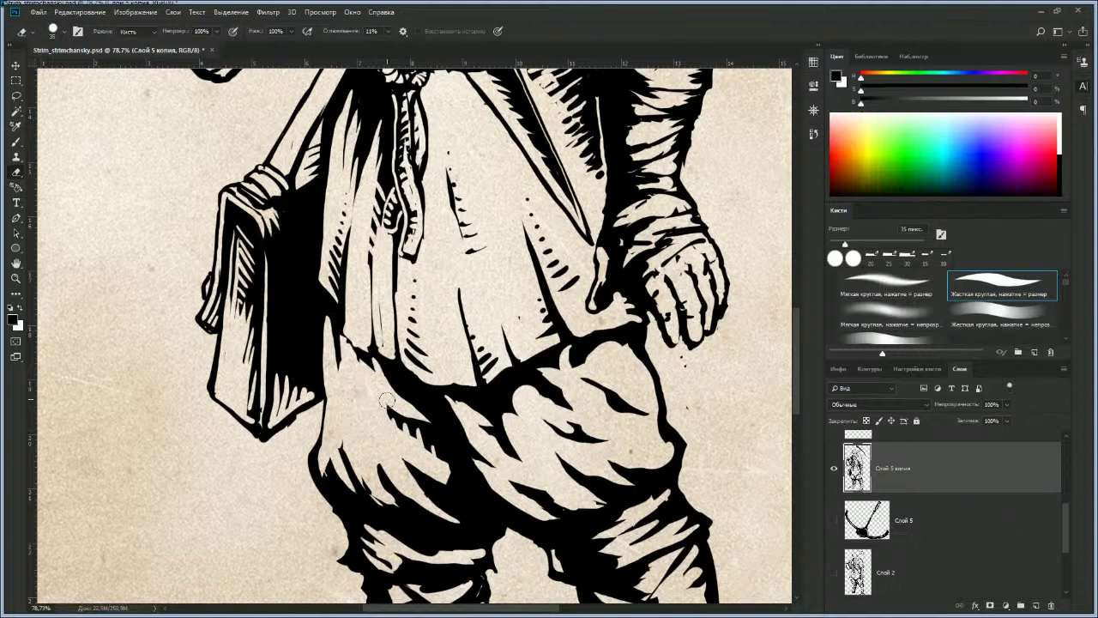
Step: Carve light fold edges into the black shadow between the trouser legs with a 35 px eraser
key(z)
mouse_move(403, 405)
mouse_down()
mouse_move(321, 404)
mouse_move(413, 403)
mouse_up()
scroll(413, 404, up, 2)
key(b)
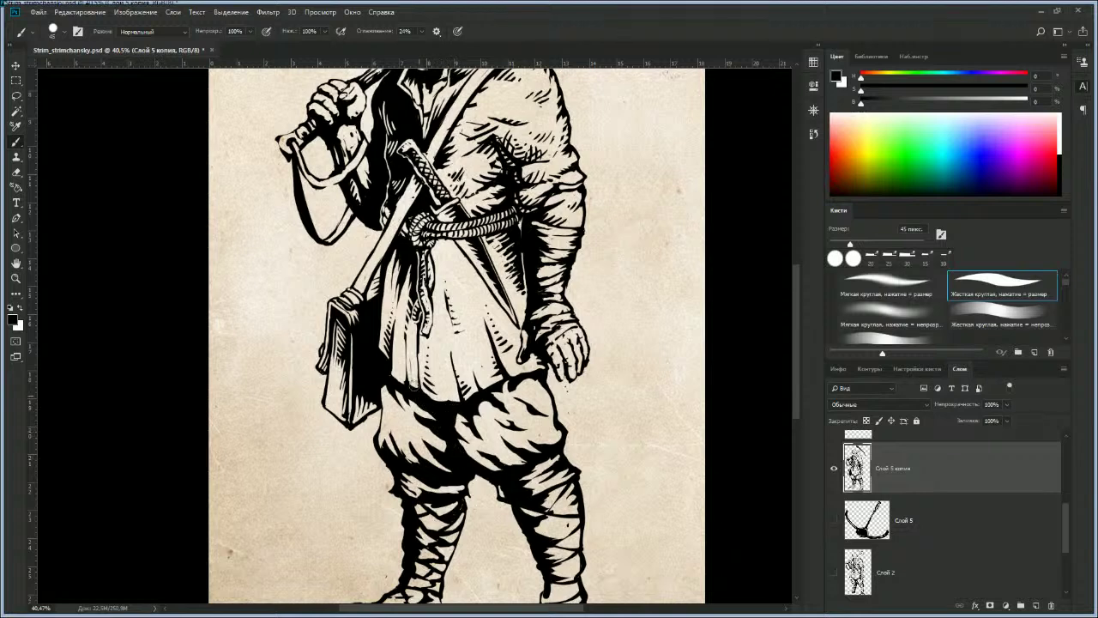
key(e)
drag(445, 418, 472, 453)
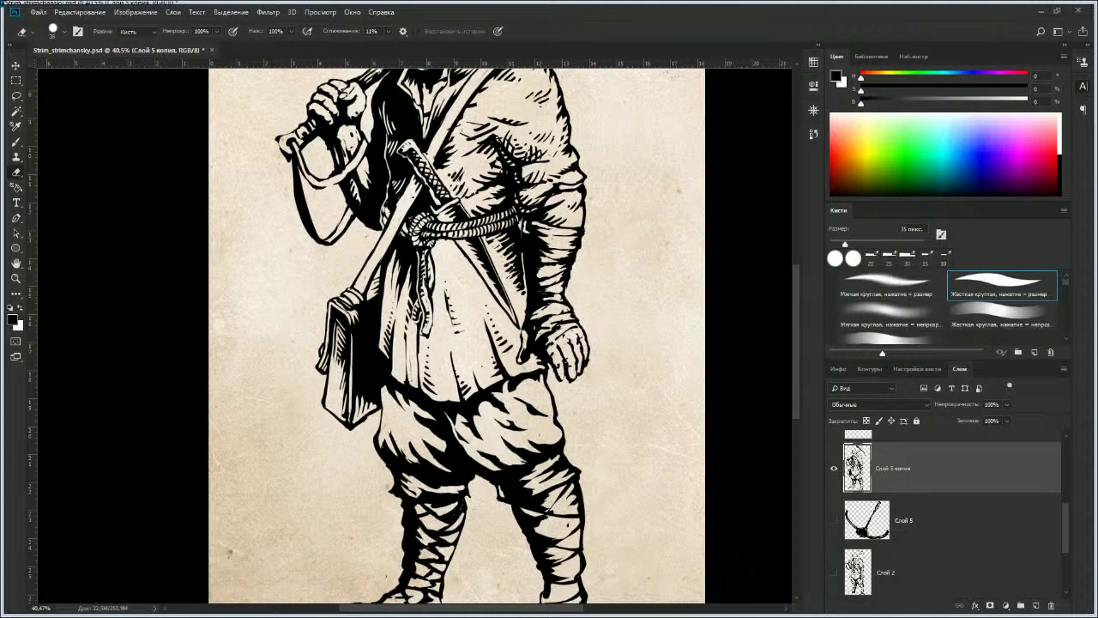
Step: Cut fine highlights into the hanging arm's wrist wrappings and the dark tunic edge with a 15 px eraser, retouching with a 45 px brush
key([)
key([)
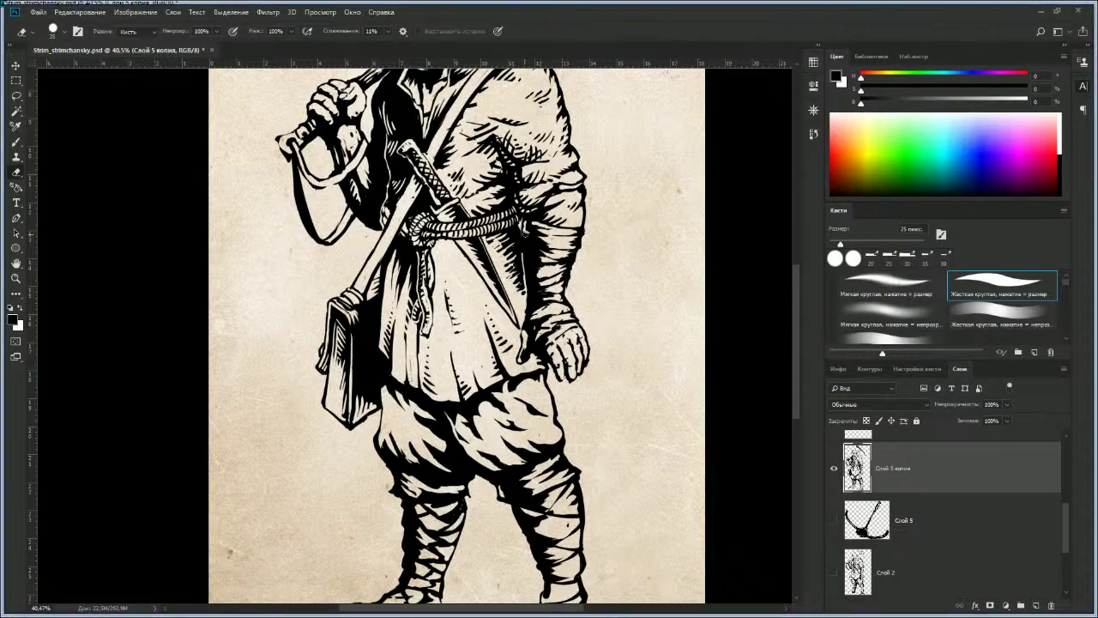
key(bracketleft)
drag(538, 339, 561, 327)
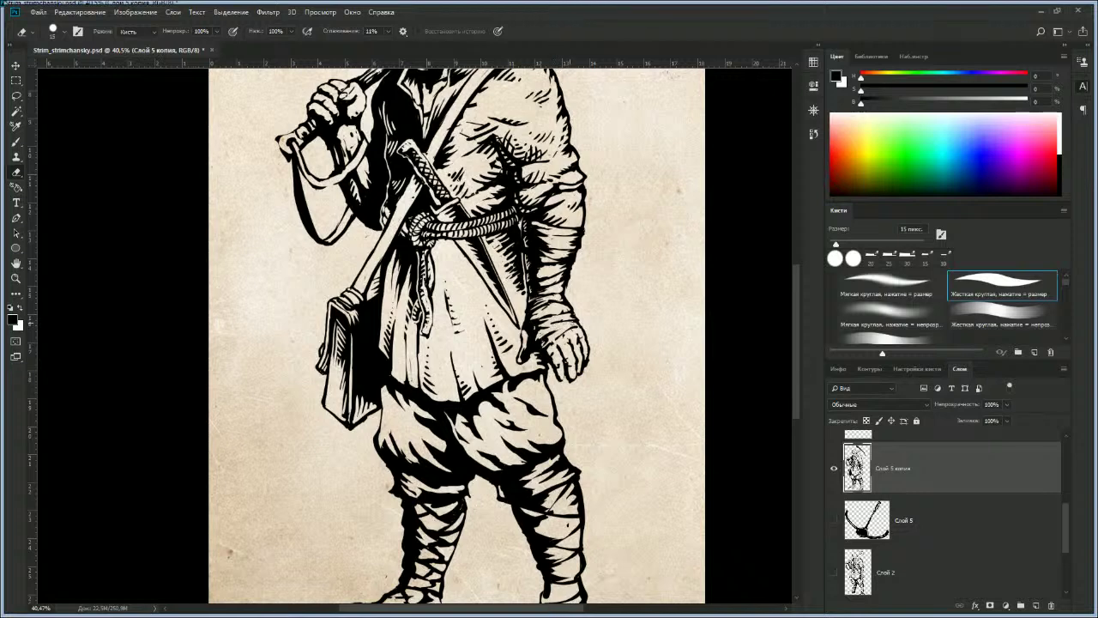
key(b)
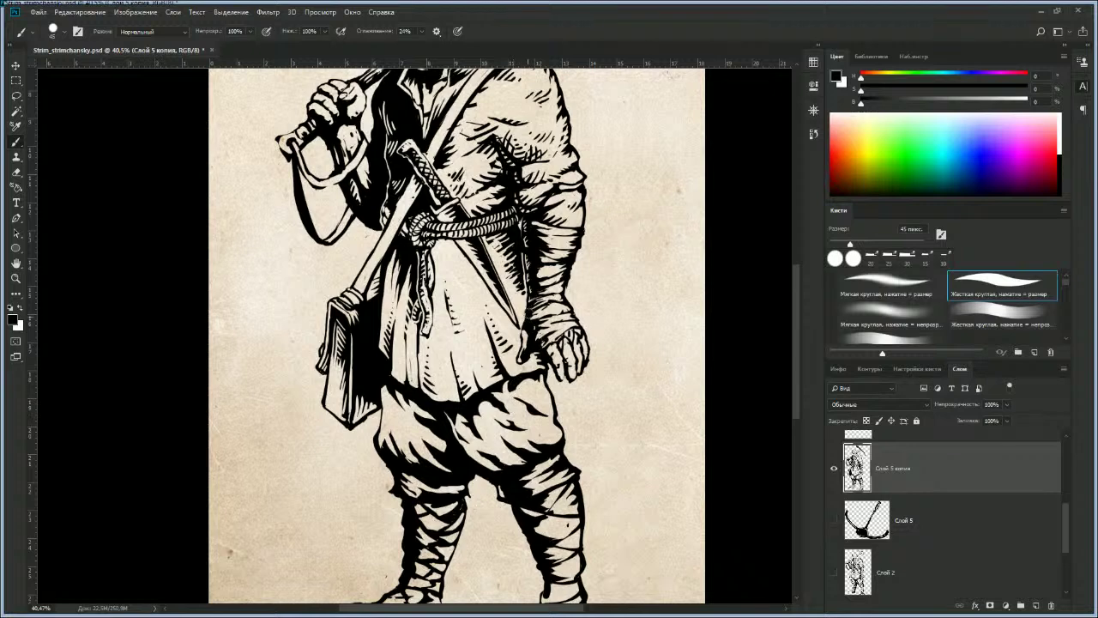
key(e)
key(b)
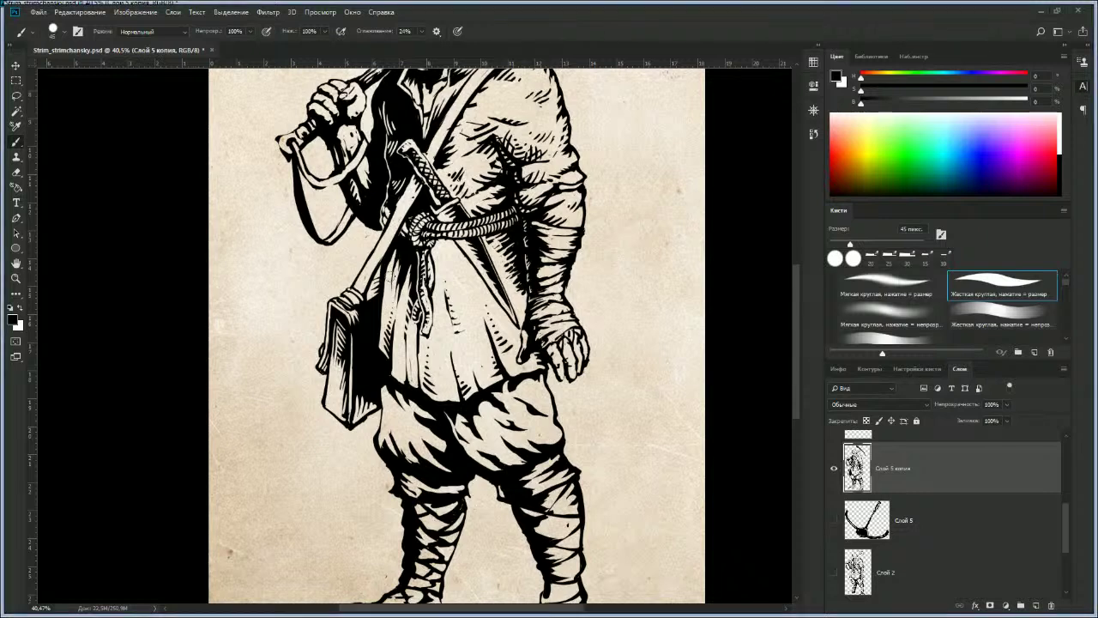
Step: Refine the black folds of the bag-side trouser leg above the knee with a 25 px eraser, retouching with a 30 px brush
key([)
key([)
key(e)
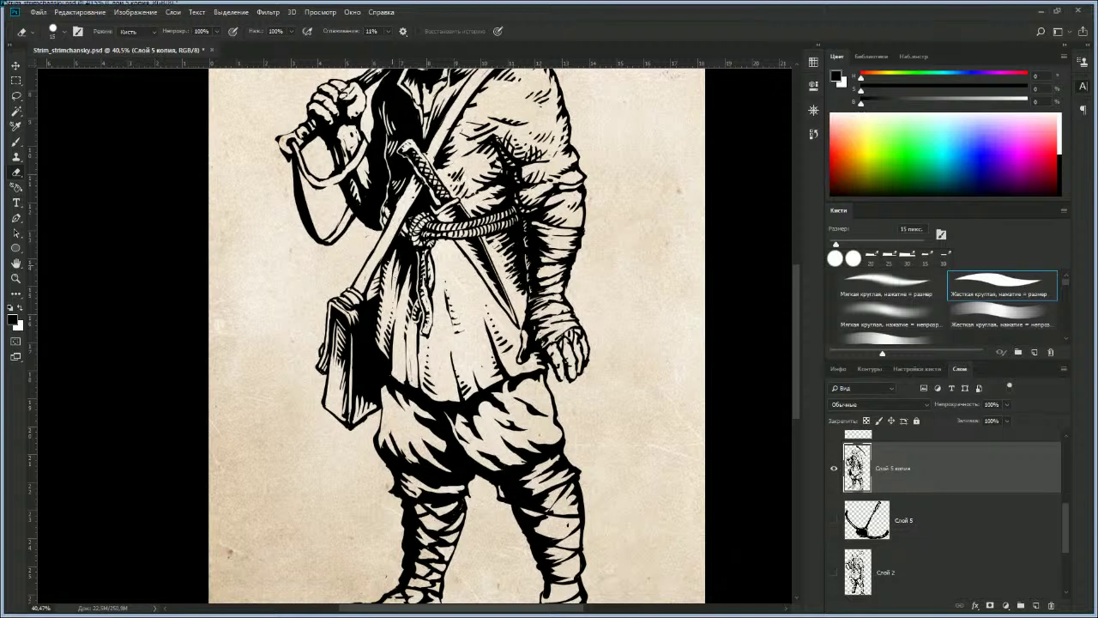
key(b)
key(bracketright)
key(bracketright)
drag(392, 434, 415, 463)
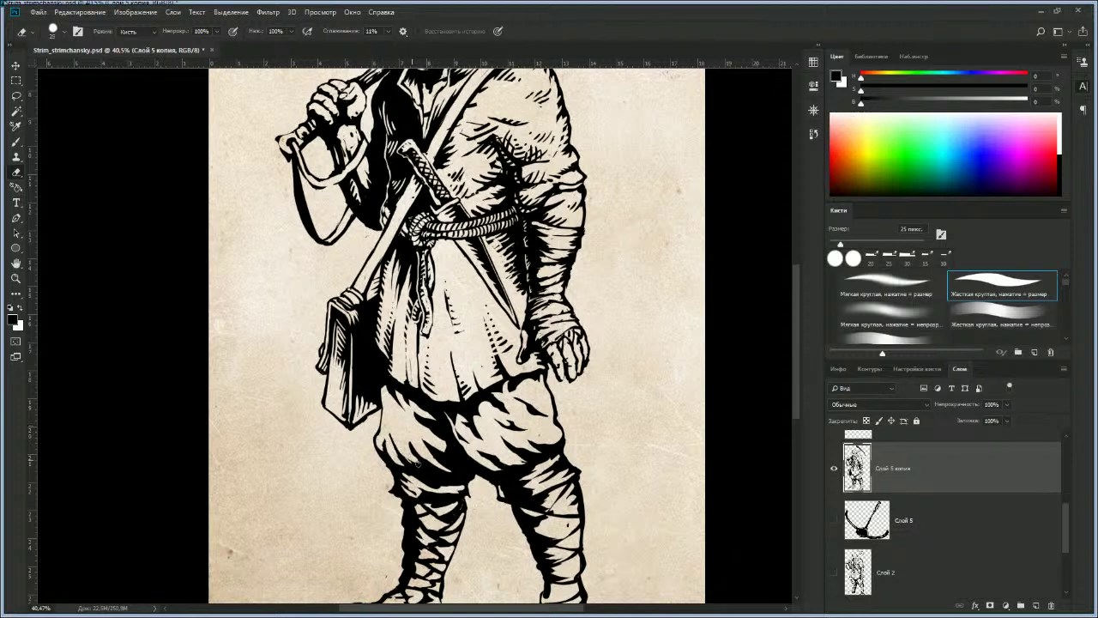
key(bracketright)
key(b)
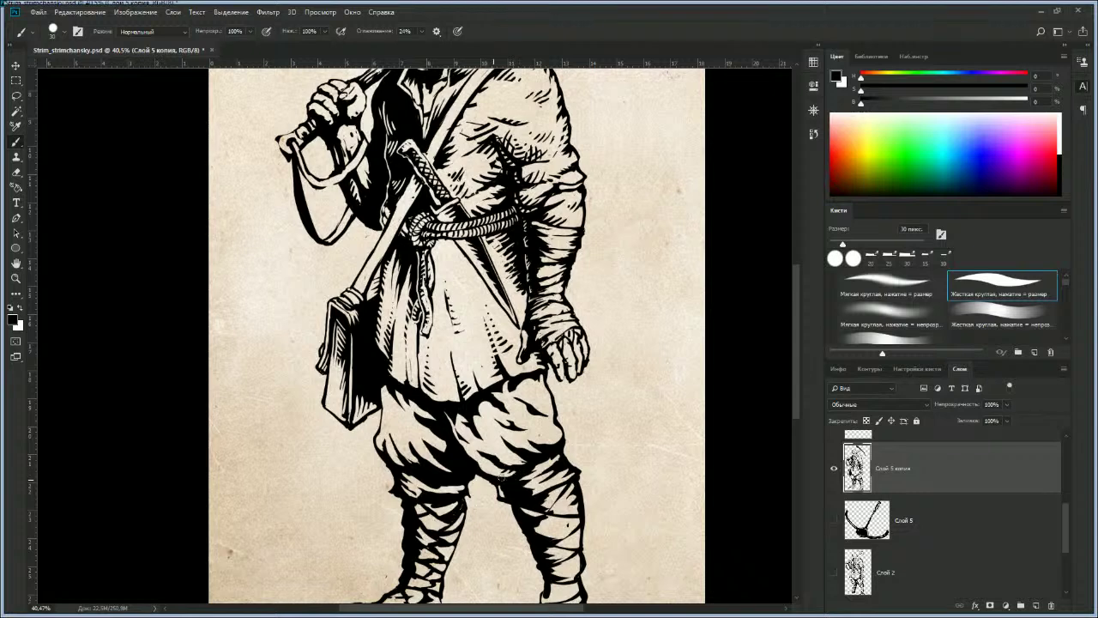
Step: Strengthen the trouser outline beside the bag's lower corner with a 30 px brush and trim the knee cuff with a 35 px eraser
key(z)
drag(505, 363, 486, 339)
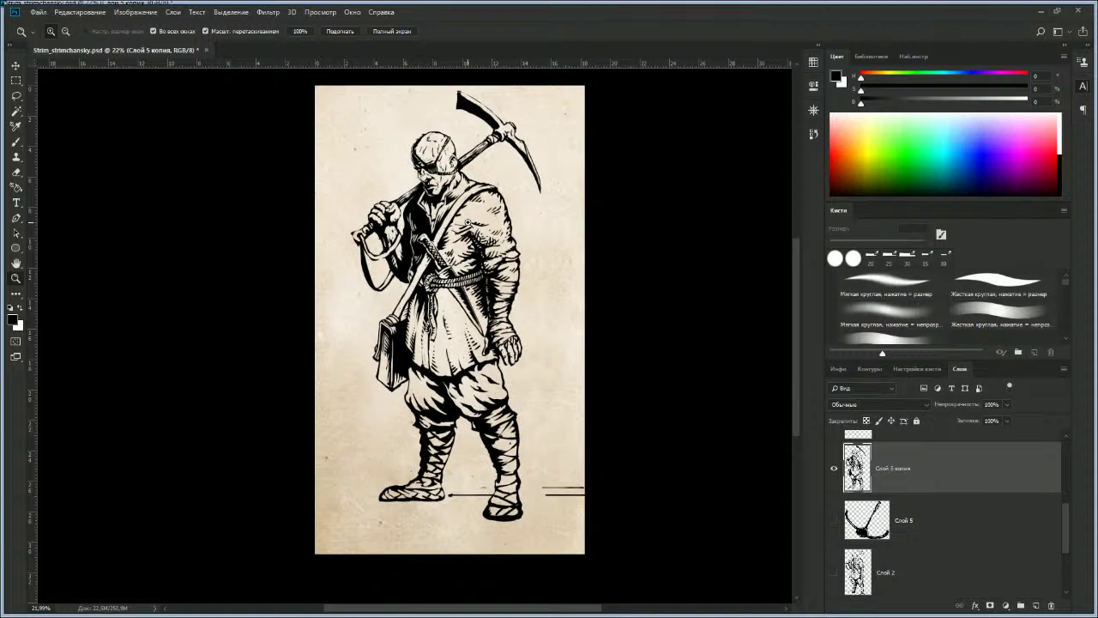
drag(401, 380, 419, 357)
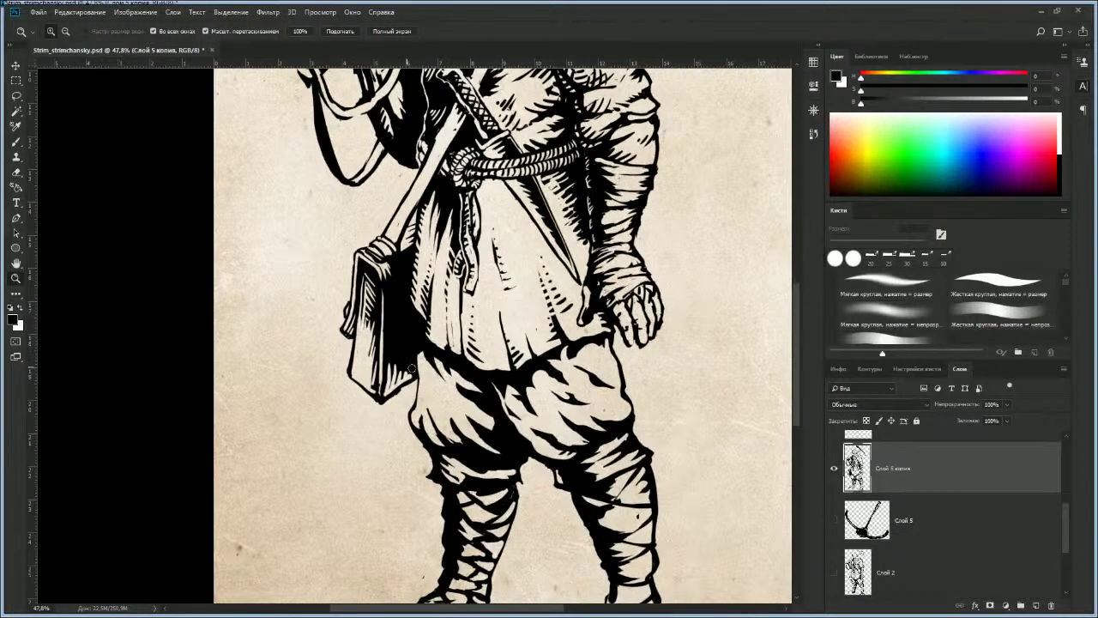
key(b)
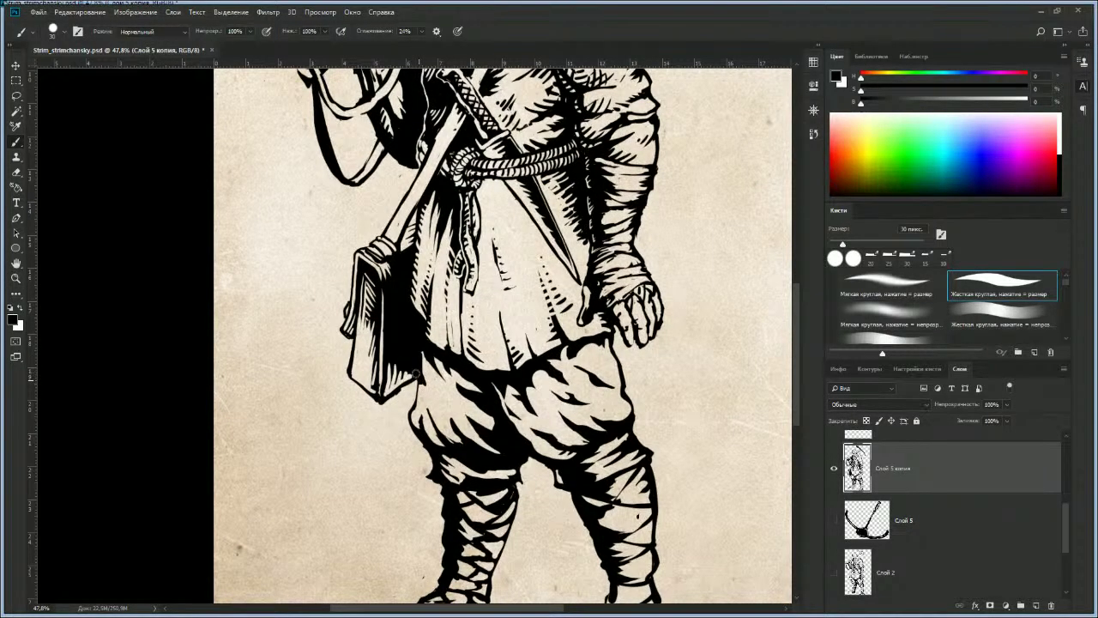
key(e)
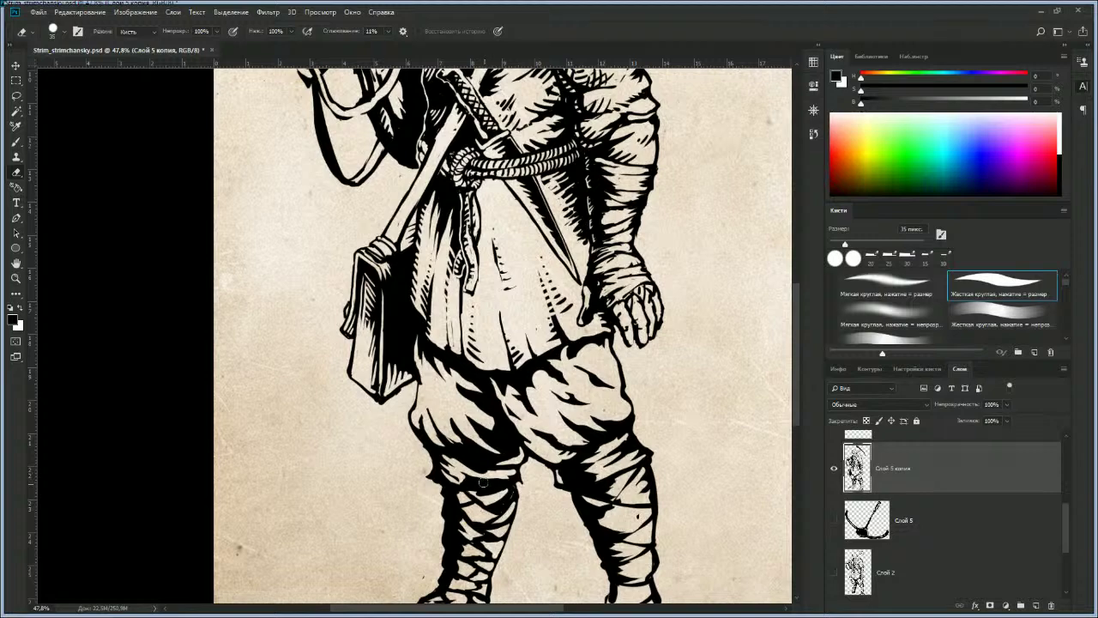
Step: Erase the old horizontal ground lines between and beside the feet with a 175 px eraser
key(z)
drag(676, 268, 521, 417)
scroll(520, 418, down, 2)
key(e)
key(bracketright)
key(bracketright)
key(bracketright)
key(bracketright)
key(bracketright)
drag(536, 483, 572, 481)
drag(642, 472, 680, 482)
Step: Draw outlines of small stones on the ground around the feet with a 30 px brush
key(b)
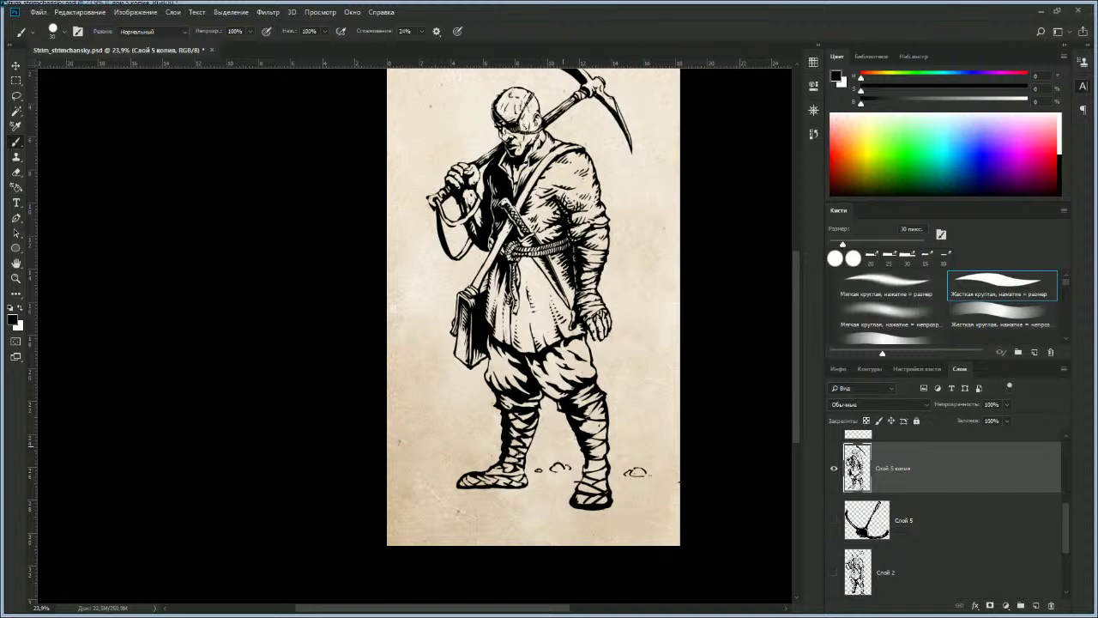
drag(641, 438, 658, 457)
mouse_move(642, 440)
mouse_down()
mouse_move(640, 463)
mouse_move(669, 463)
mouse_move(640, 452)
mouse_up()
key(e)
key(b)
mouse_move(502, 502)
mouse_down()
mouse_move(521, 508)
mouse_move(485, 499)
mouse_up()
Step: Outline a cast shadow from the left canvas edge to the front shoe with a 50 px brush and fill it black at 60 px
key(bracketright)
mouse_move(384, 484)
mouse_down()
mouse_move(459, 491)
mouse_move(424, 475)
mouse_move(463, 479)
mouse_up()
key(bracketright)
drag(384, 500, 519, 506)
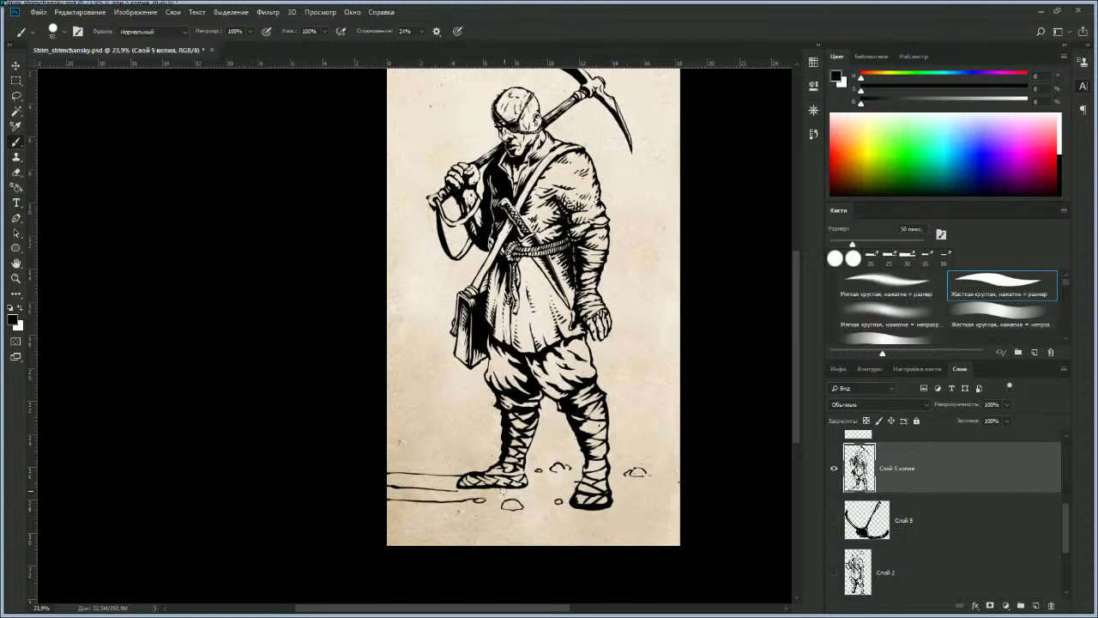
drag(451, 486, 452, 484)
key(bracketright)
mouse_move(388, 476)
mouse_down()
mouse_move(454, 482)
mouse_move(377, 481)
mouse_move(440, 479)
mouse_move(386, 491)
mouse_up()
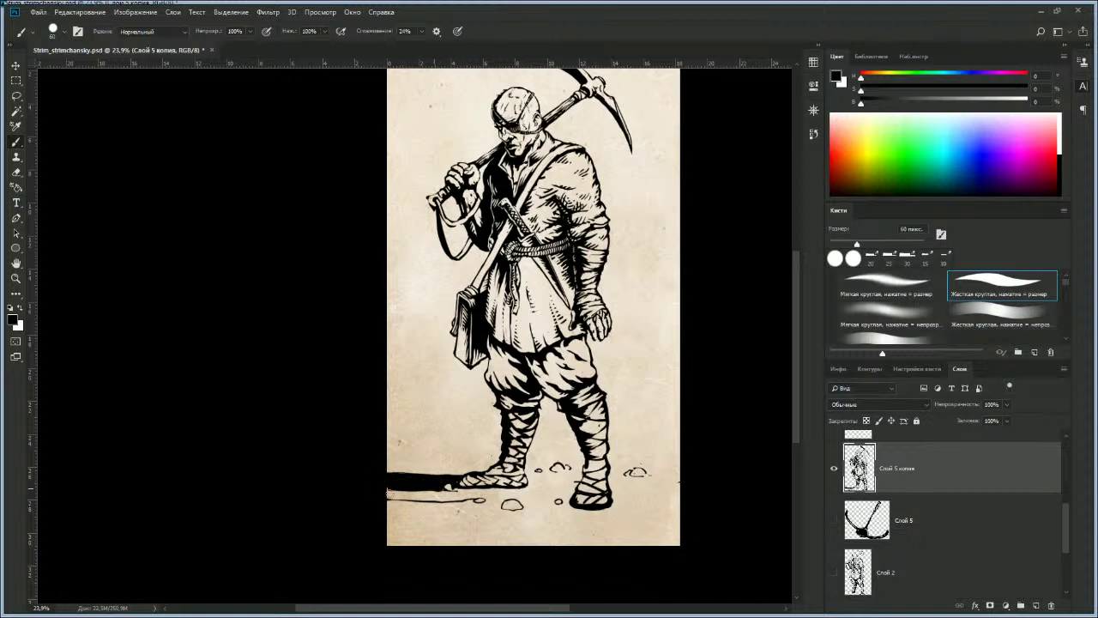
drag(455, 490, 576, 487)
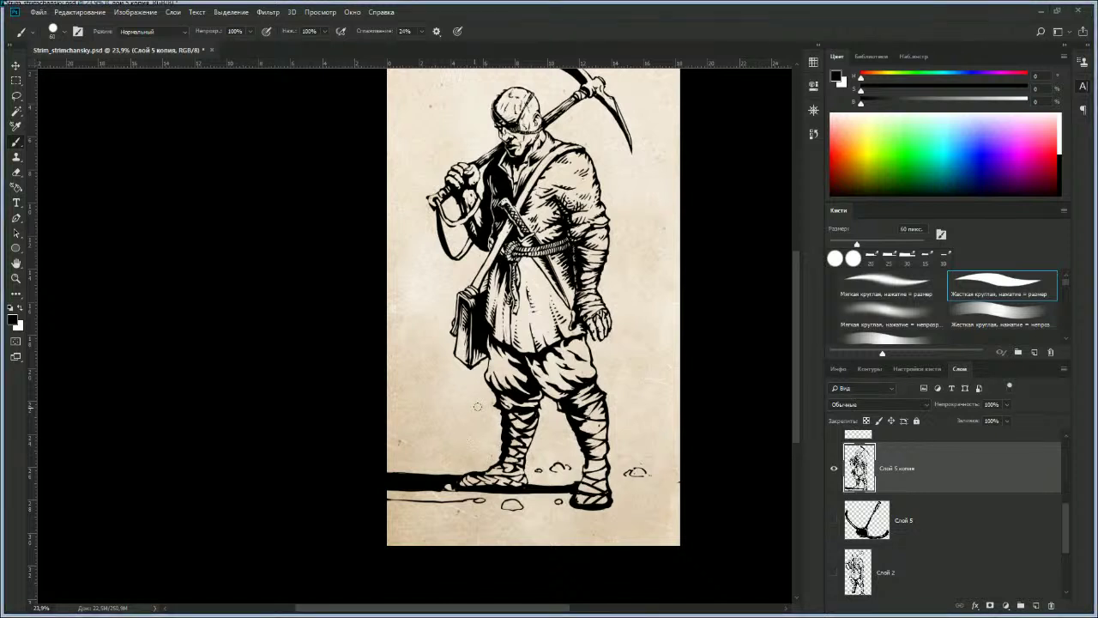
Step: Rework the wrappings on top of the rear shoe with a 175 px eraser and a 60 px brush
key(z)
drag(504, 467, 484, 468)
key(e)
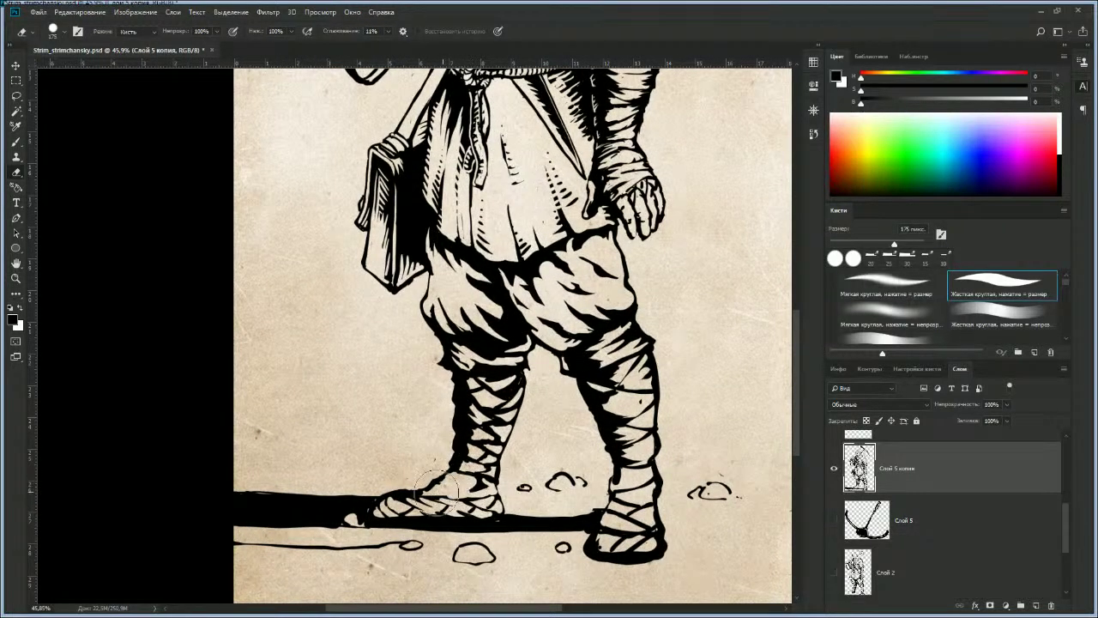
key(b)
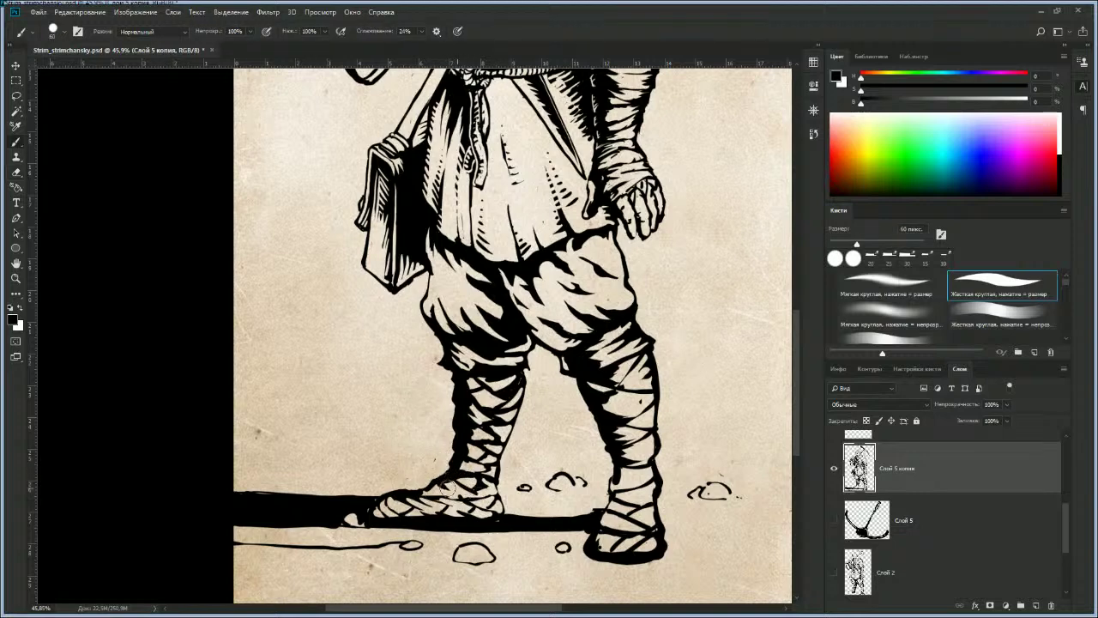
Step: Thicken the shadow beside the front shoe with a 60 px brush and carve a small stone into its lower edge with a 175 px eraser
key(z)
mouse_move(462, 506)
mouse_down()
mouse_move(412, 513)
mouse_move(462, 520)
mouse_move(416, 513)
mouse_move(489, 498)
mouse_move(499, 483)
mouse_move(482, 476)
mouse_move(463, 520)
mouse_move(476, 507)
mouse_move(480, 519)
mouse_up()
key(b)
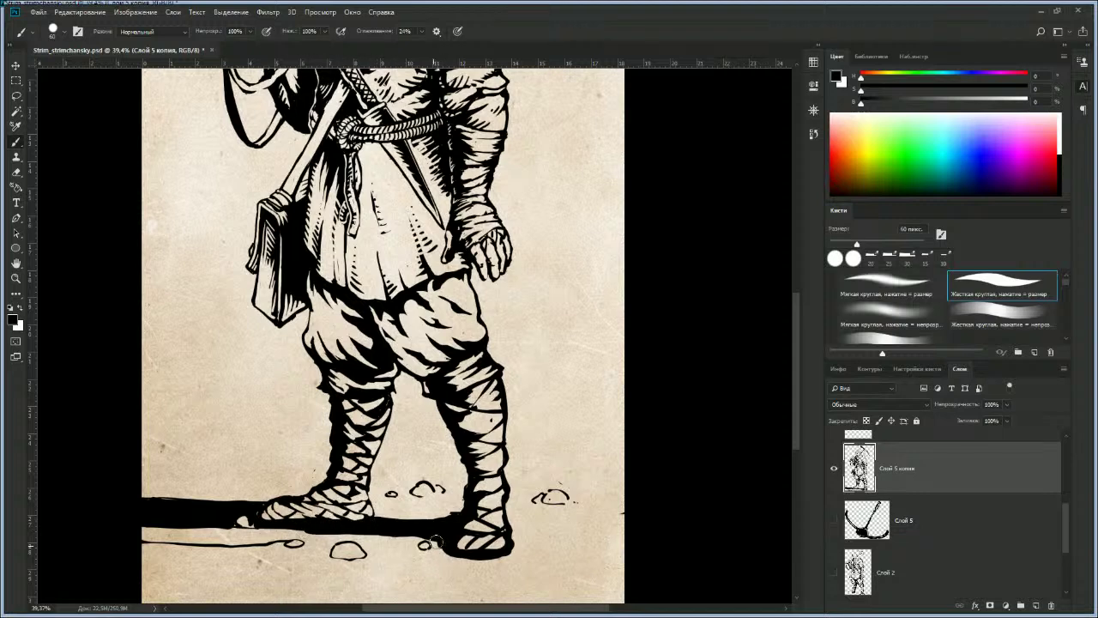
key(e)
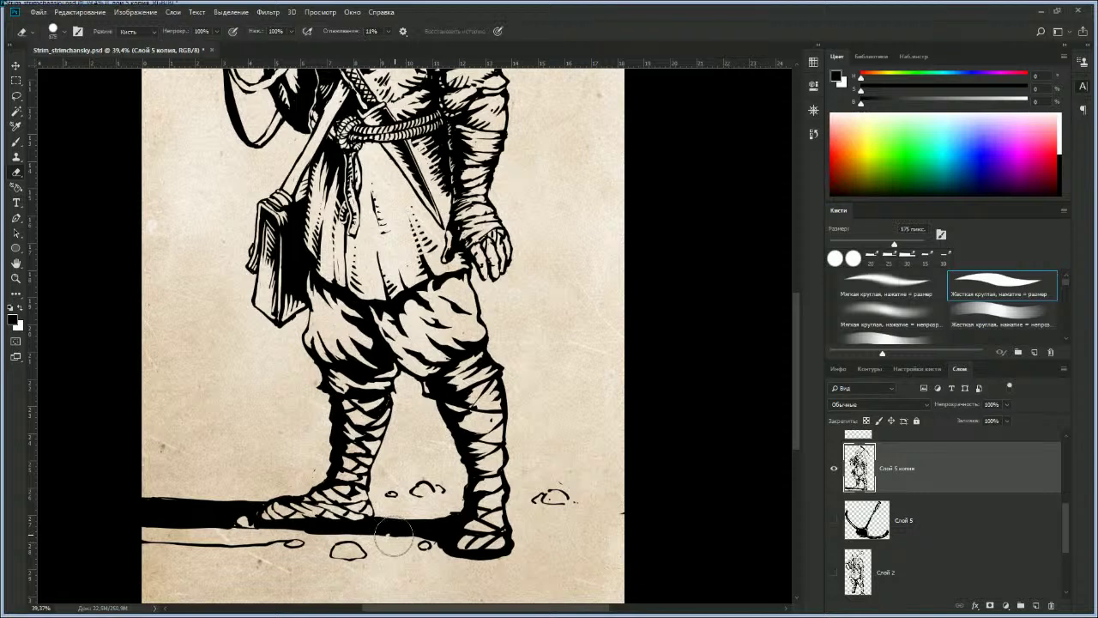
key(b)
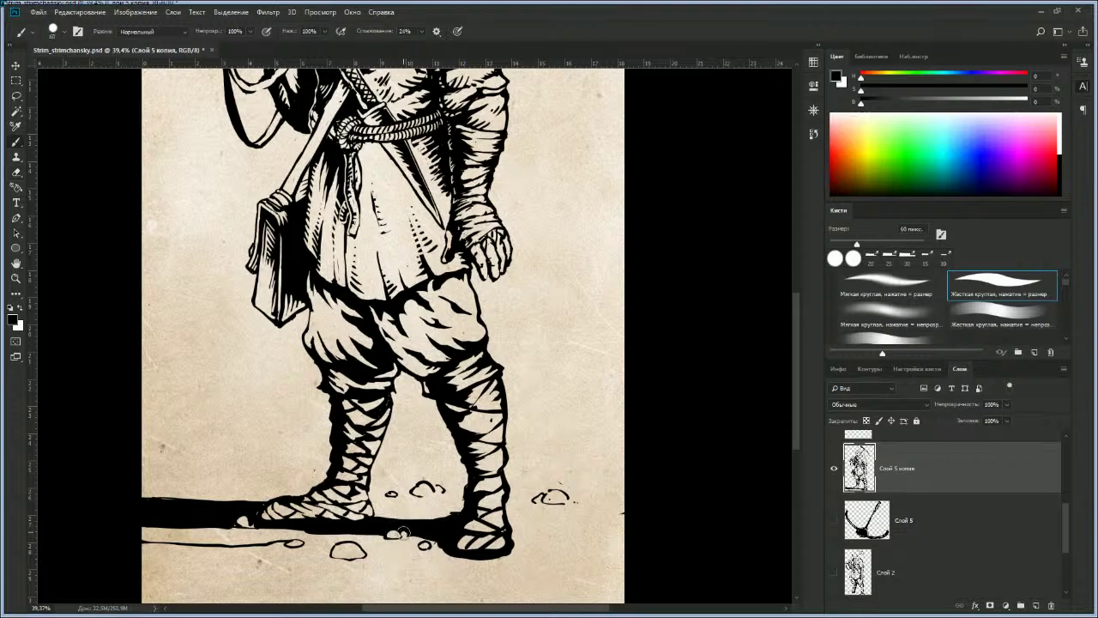
Step: Erase the thin ground line below the cast shadow with a 175 px eraser
key(z)
drag(478, 429, 371, 438)
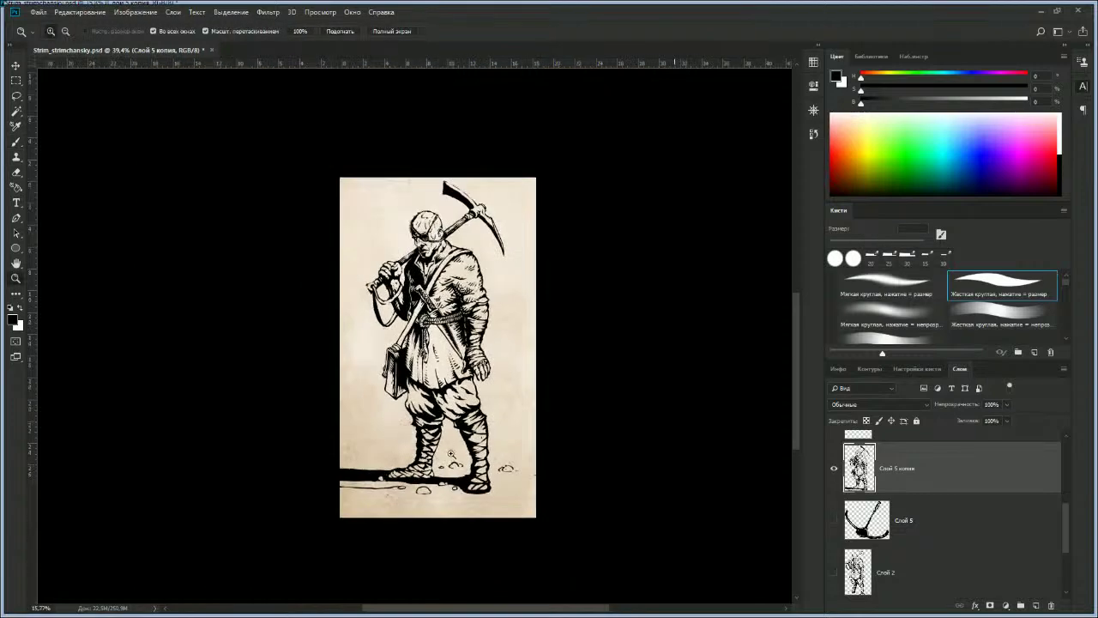
drag(410, 487, 432, 482)
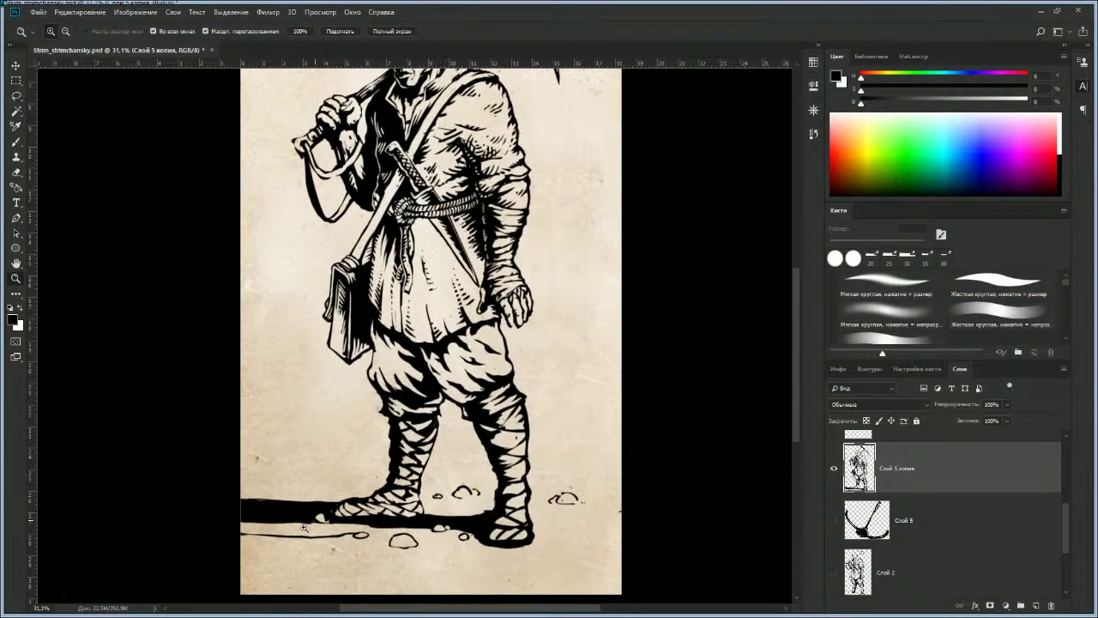
key(e)
drag(330, 540, 347, 533)
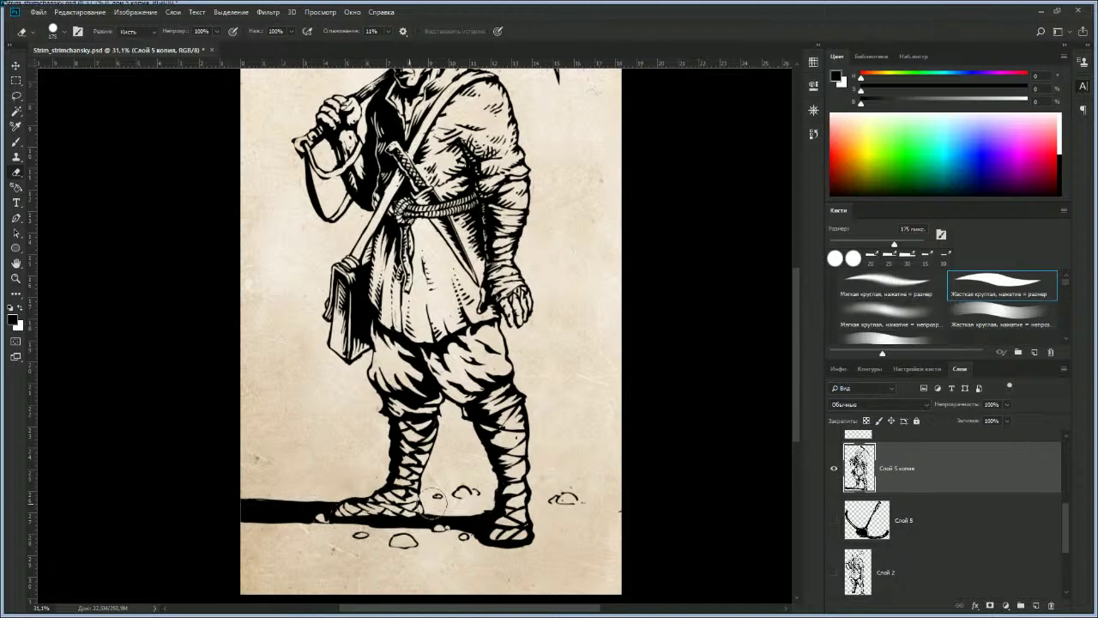
Step: Shade the small stones around the feet with black strokes of a 60 px brush
key(b)
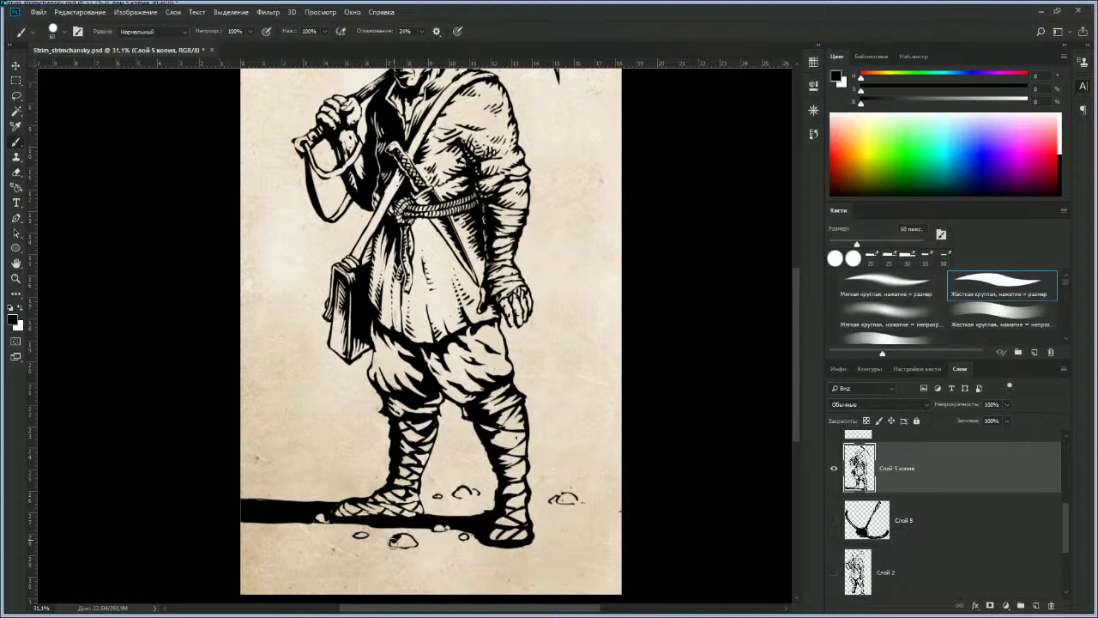
mouse_move(391, 543)
mouse_down()
mouse_move(401, 543)
mouse_move(355, 537)
mouse_up()
drag(459, 491, 449, 497)
drag(563, 497, 558, 499)
Step: Darken the inner folds of the ear with a 60 px brush
key(z)
drag(486, 473, 422, 473)
drag(448, 413, 507, 488)
drag(472, 342, 480, 404)
drag(524, 357, 536, 360)
key(b)
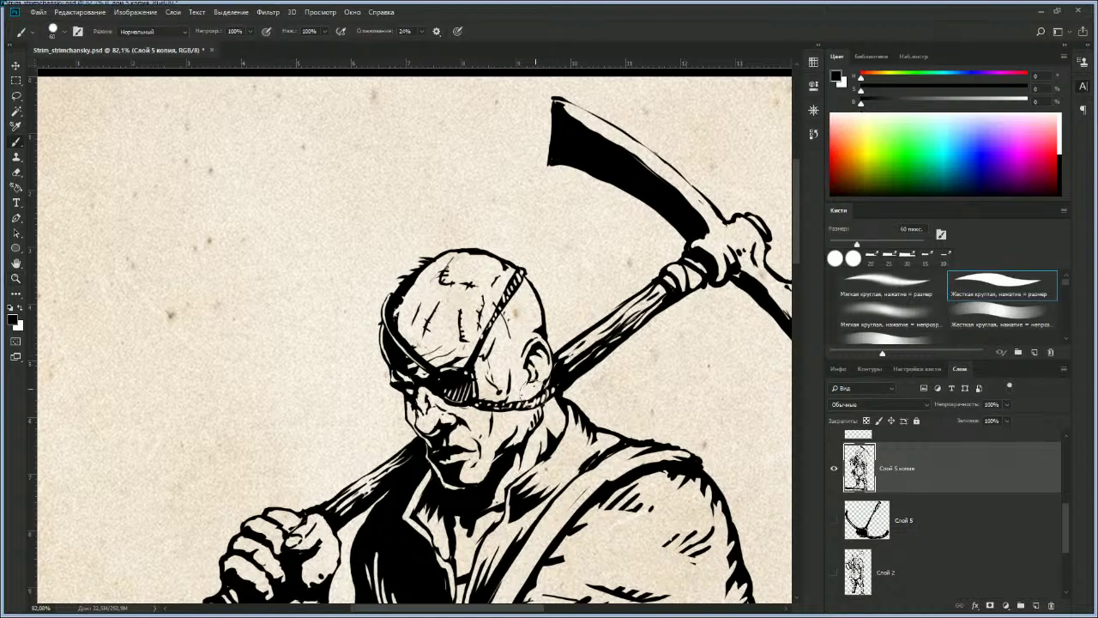
drag(525, 371, 531, 379)
Step: Reshape the open collar edge below the chin with a 60 px brush and a 175 px eraser
key(z)
mouse_move(491, 429)
mouse_down()
mouse_move(456, 434)
mouse_move(468, 456)
mouse_move(480, 383)
mouse_move(448, 385)
mouse_move(455, 422)
mouse_move(440, 429)
mouse_move(485, 419)
mouse_up()
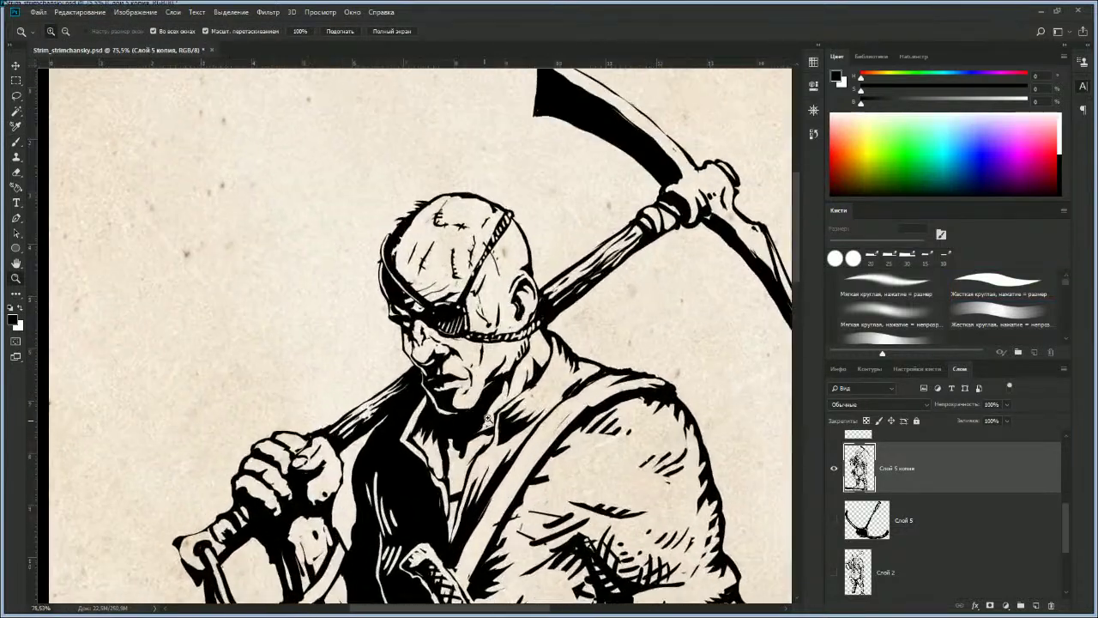
key(b)
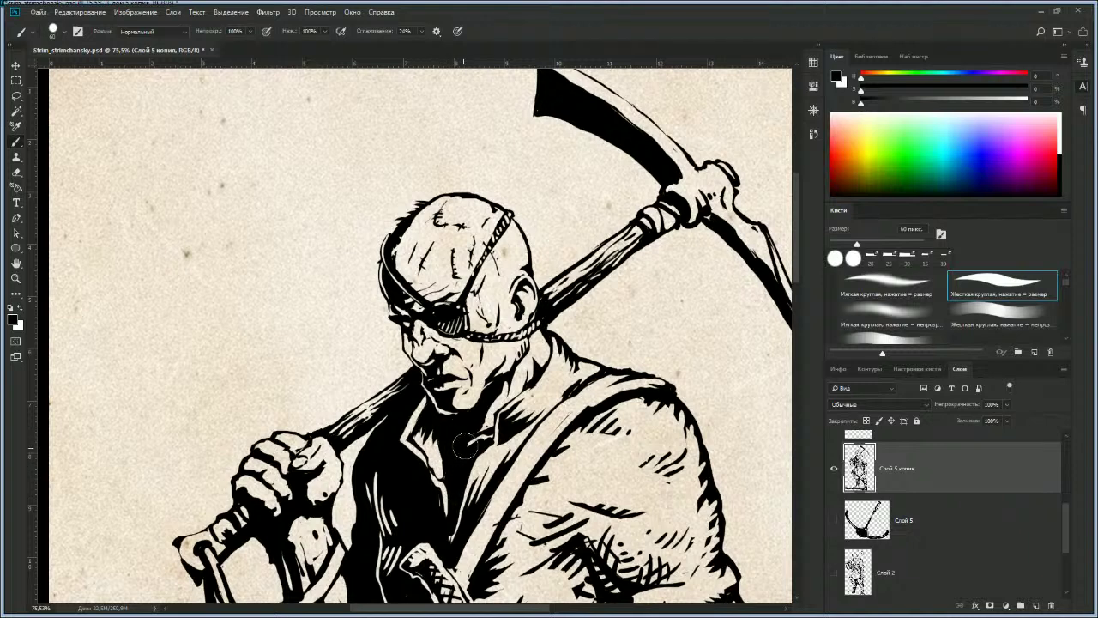
key(e)
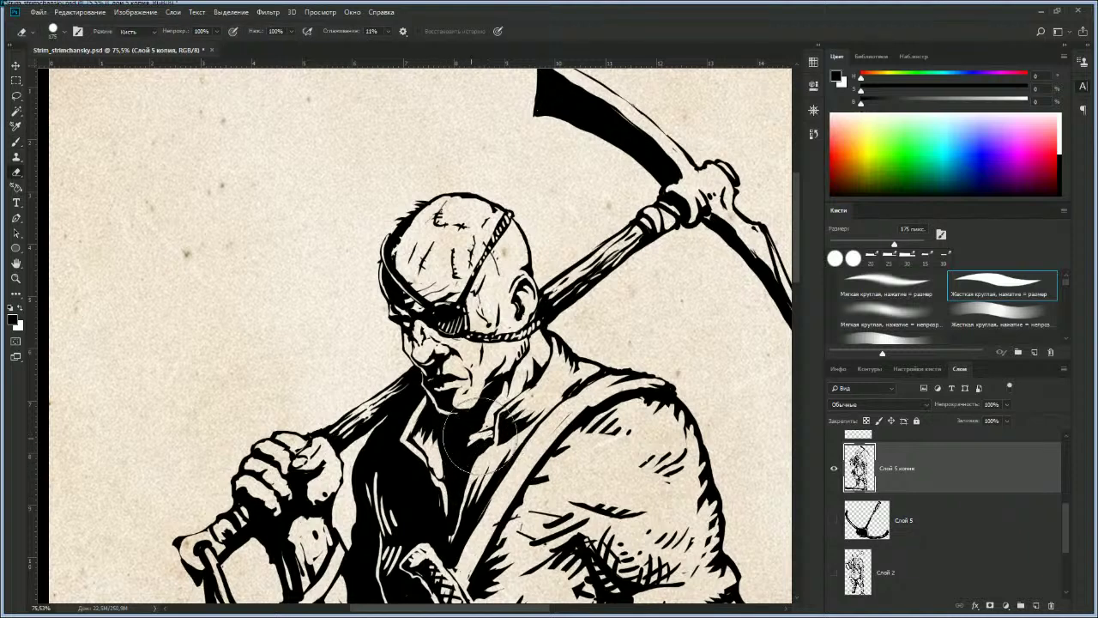
key(b)
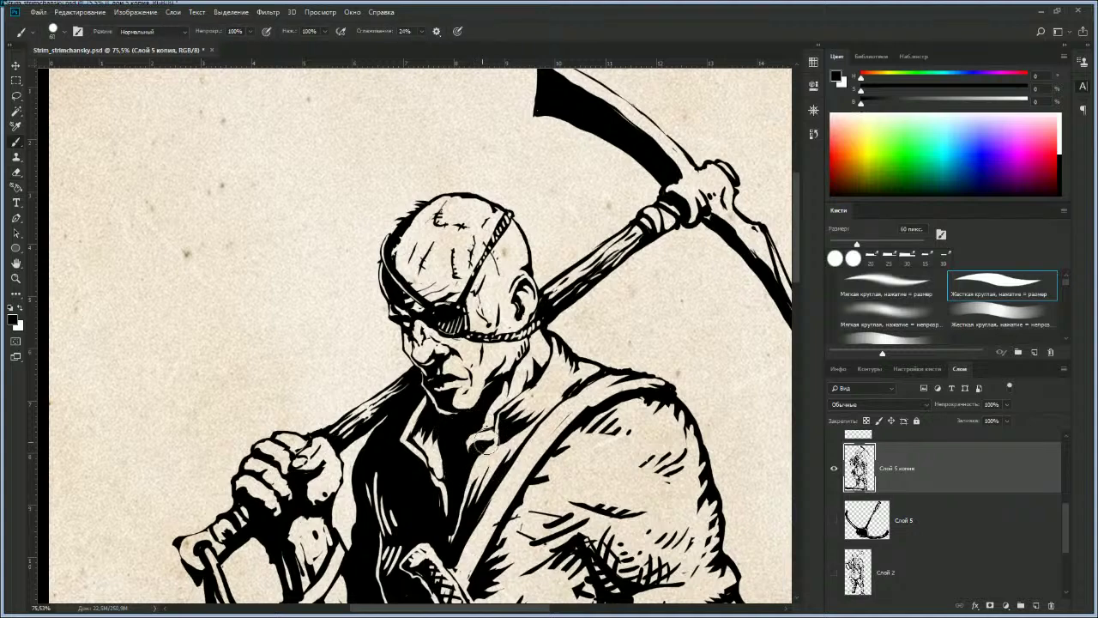
Step: Cut a small highlight into the black shirt opening under the chin with a reduced eraser and retouch the head with a 30 px brush
key(z)
mouse_move(499, 434)
mouse_down()
mouse_move(482, 440)
mouse_move(463, 479)
mouse_move(494, 444)
mouse_up()
key(b)
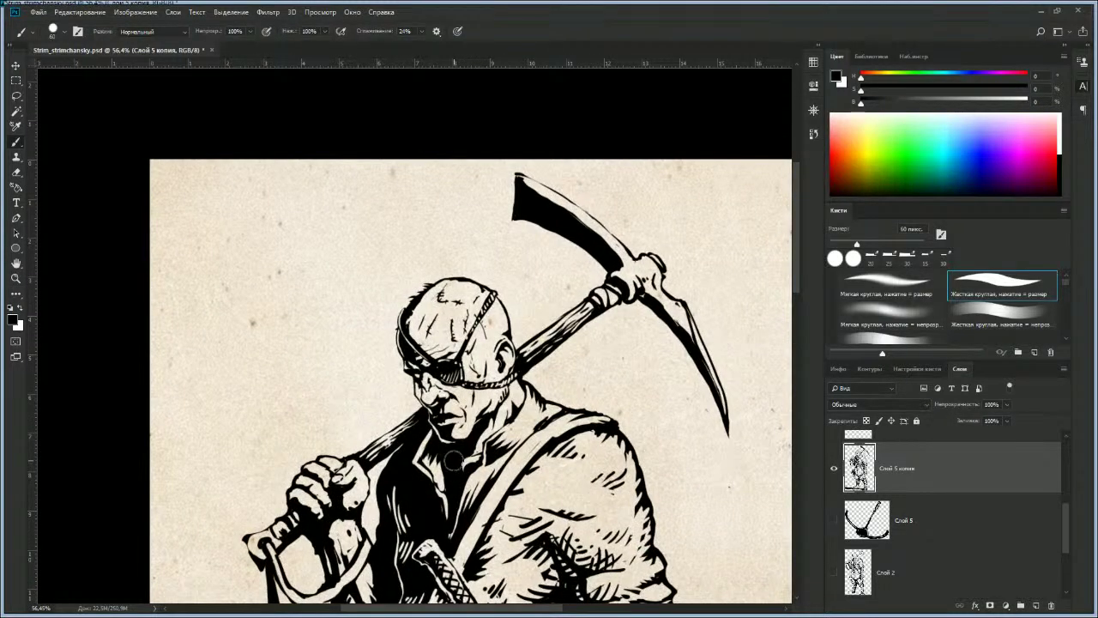
key(e)
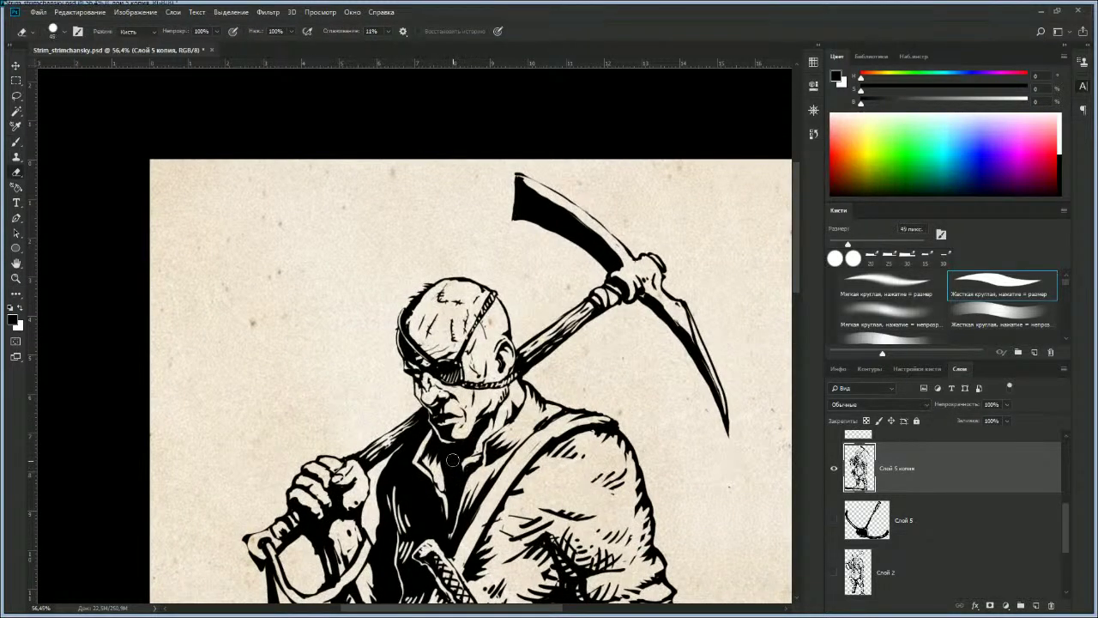
key(bracketleft)
drag(527, 380, 530, 386)
key(b)
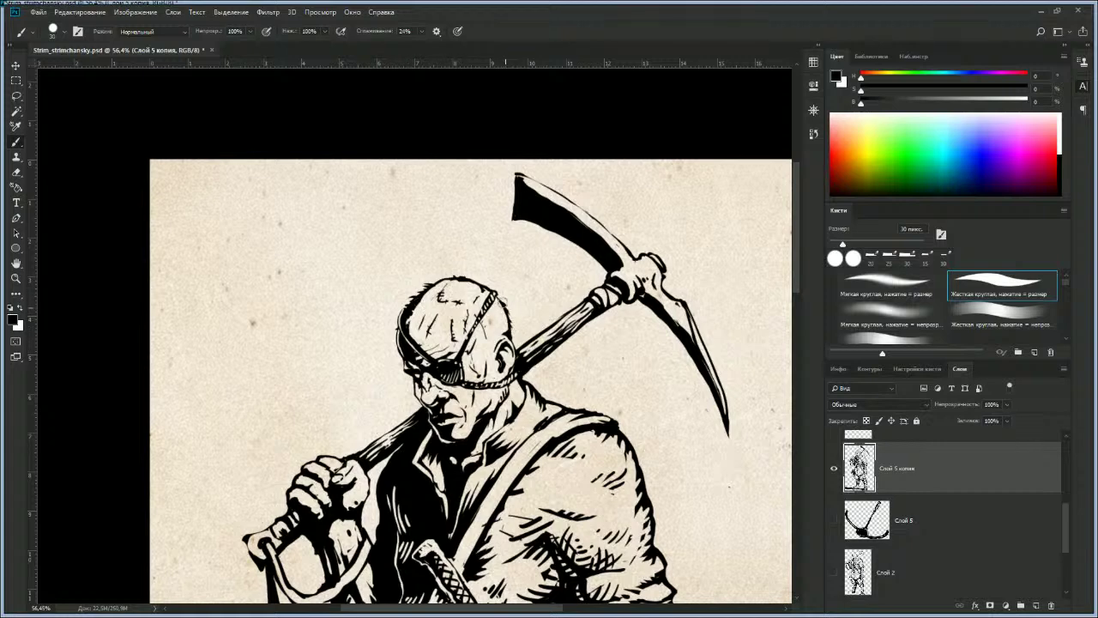
Step: Thin the strap loop hanging from the pickaxe handle's end with a 35 px eraser and redraw its outer edge with a 30 px brush
key(z)
drag(418, 415, 410, 420)
drag(442, 398, 439, 314)
drag(472, 367, 422, 330)
drag(445, 404, 450, 401)
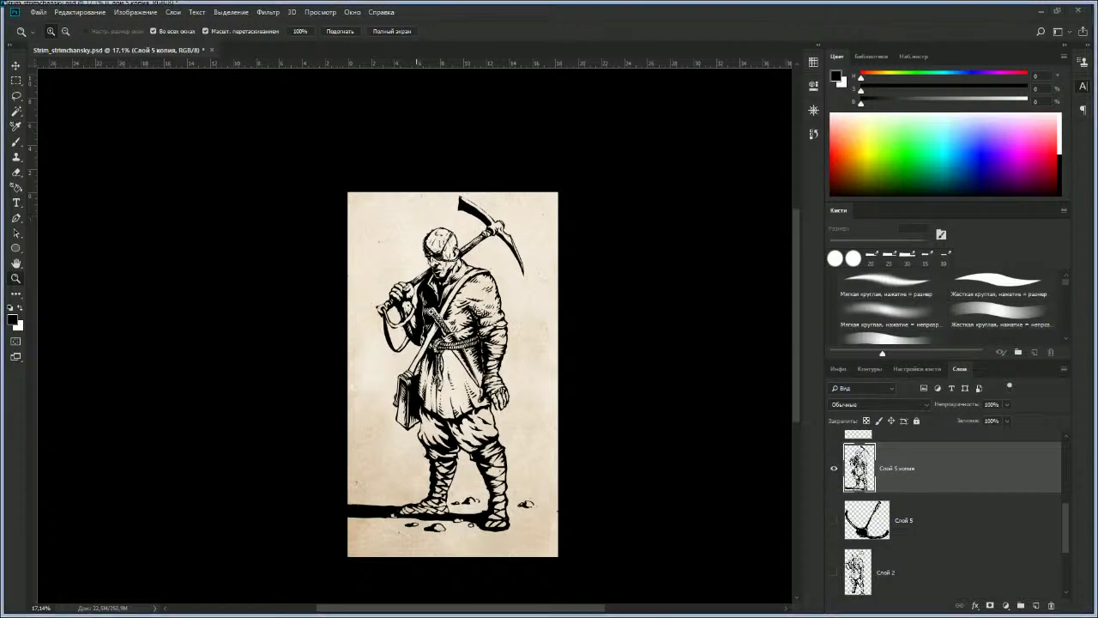
drag(399, 317, 480, 317)
mouse_move(356, 324)
mouse_down()
mouse_move(362, 354)
mouse_move(389, 369)
mouse_move(421, 476)
mouse_move(451, 495)
mouse_up()
key(e)
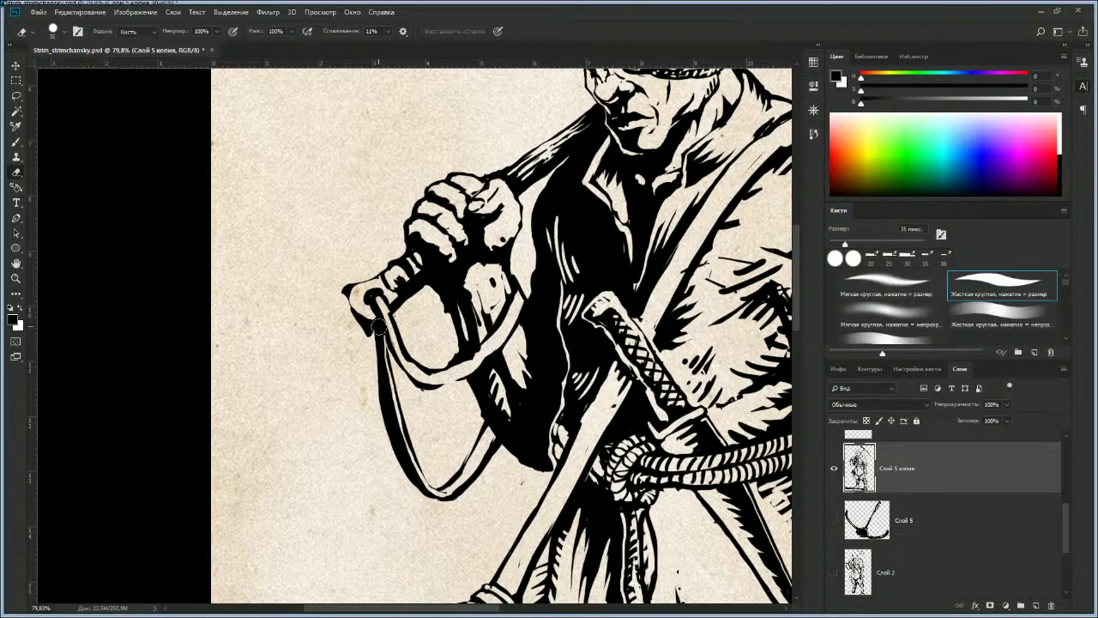
drag(380, 328, 416, 468)
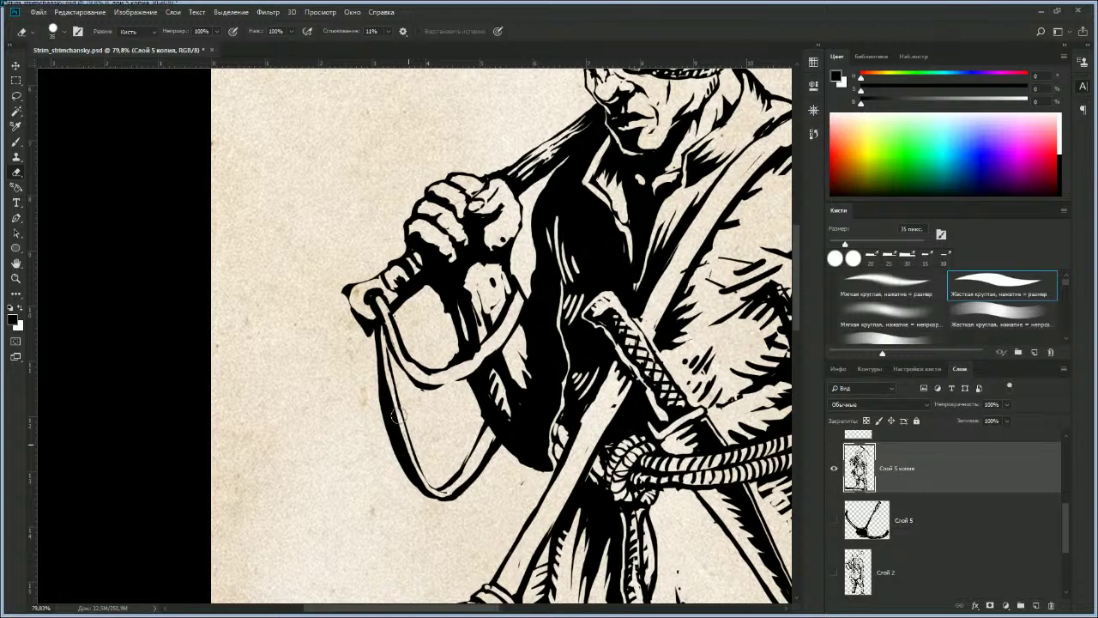
key(b)
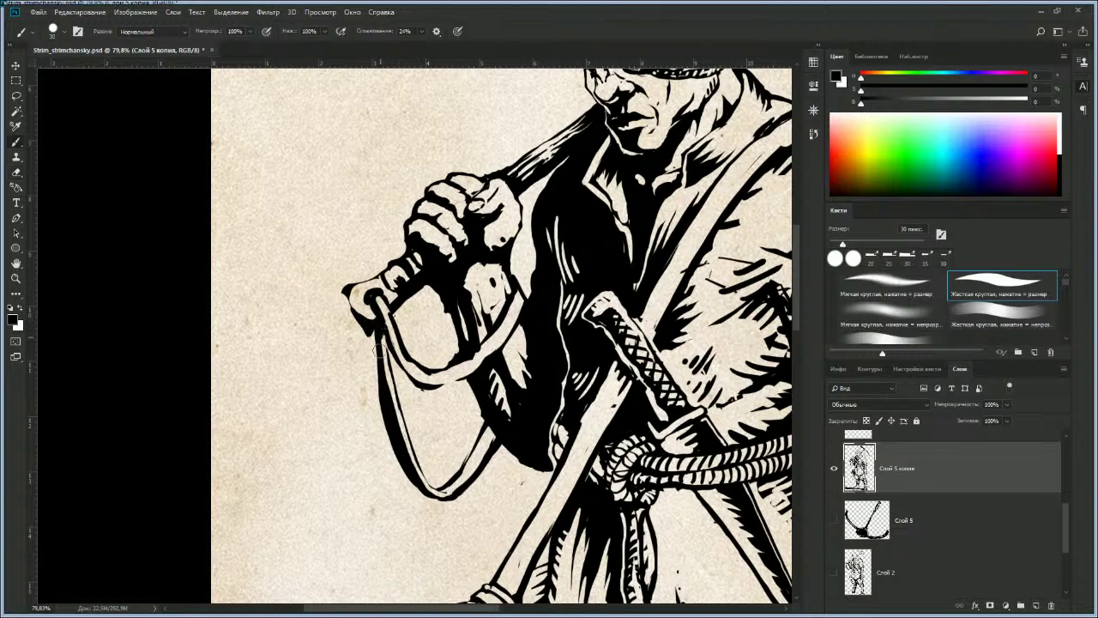
drag(377, 330, 379, 381)
Step: Redraw the pickaxe handle's end and its coiled binding below the fist with a 30 px brush and a 35 px eraser
mouse_move(349, 316)
mouse_down()
mouse_move(366, 332)
mouse_move(352, 291)
mouse_move(367, 321)
mouse_move(381, 276)
mouse_move(397, 299)
mouse_up()
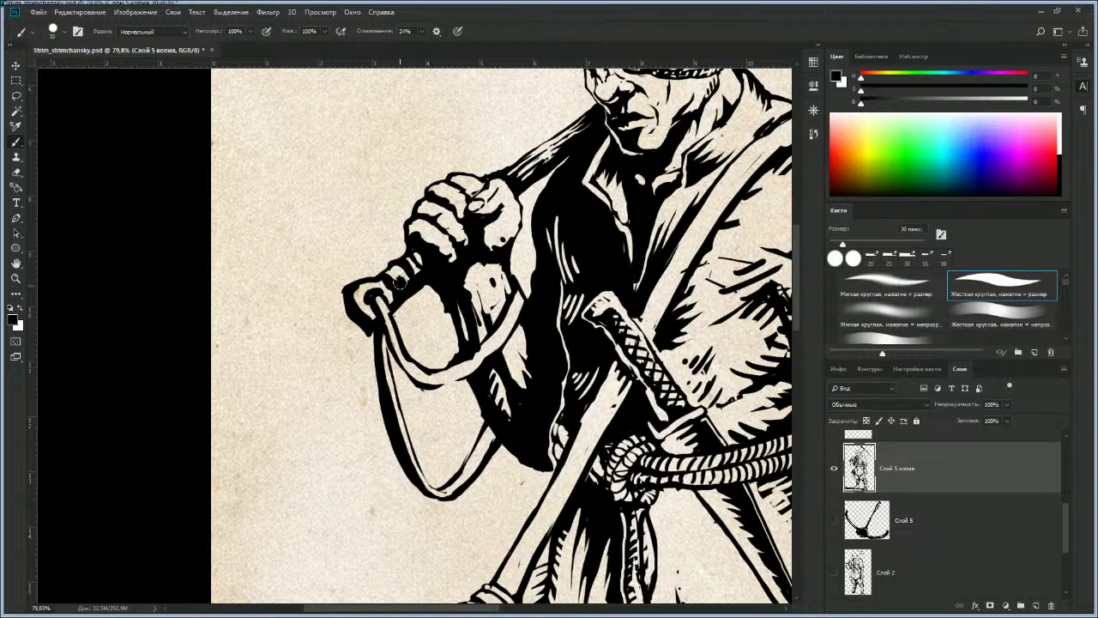
drag(383, 267, 393, 298)
key(e)
drag(413, 280, 396, 273)
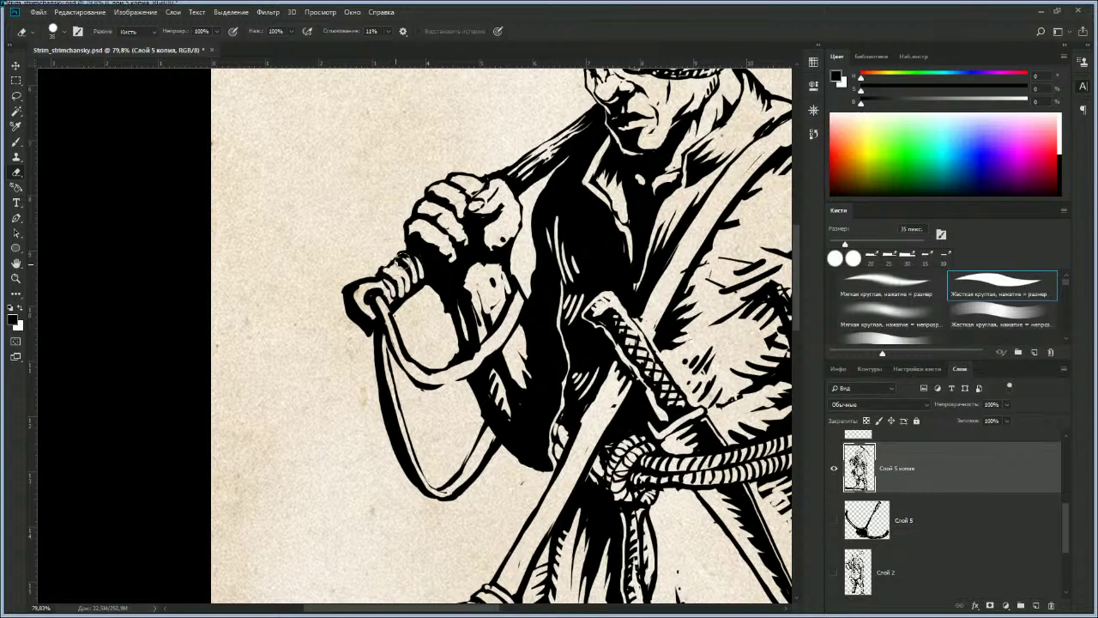
key(z)
mouse_move(422, 352)
mouse_down()
mouse_move(314, 352)
mouse_move(414, 303)
mouse_move(414, 277)
mouse_move(425, 296)
mouse_move(410, 298)
mouse_move(424, 340)
mouse_move(442, 341)
mouse_move(437, 352)
mouse_up()
drag(493, 390, 436, 343)
drag(445, 390, 437, 389)
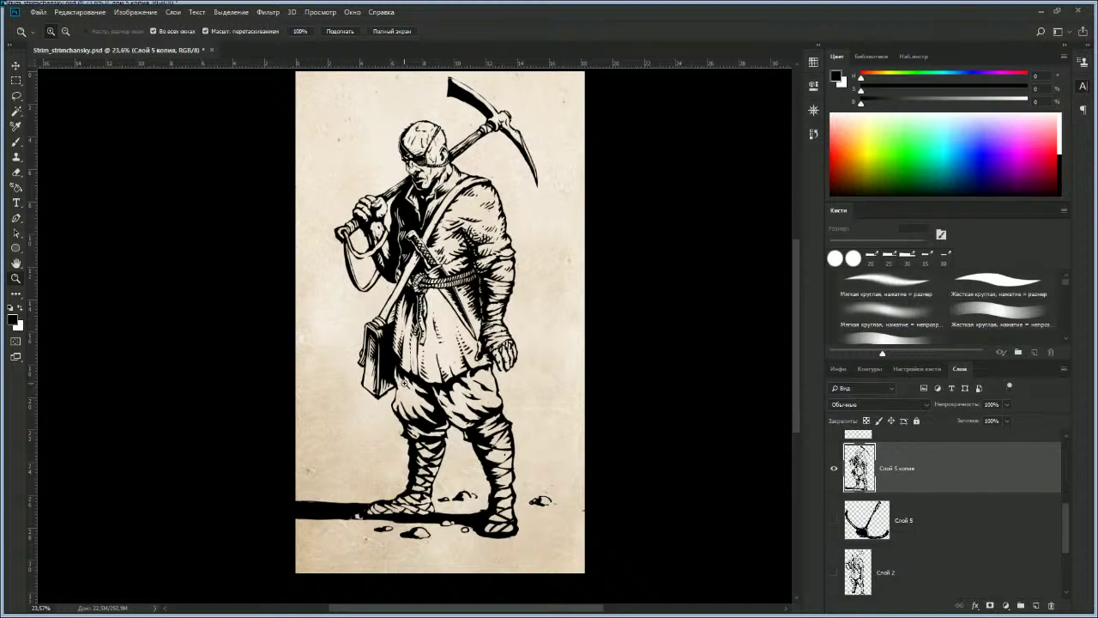
Step: Darken the sheathed blade below the rope belt with long 30 px brush strokes and clean up its edge with a 35 px eraser
drag(421, 360, 426, 364)
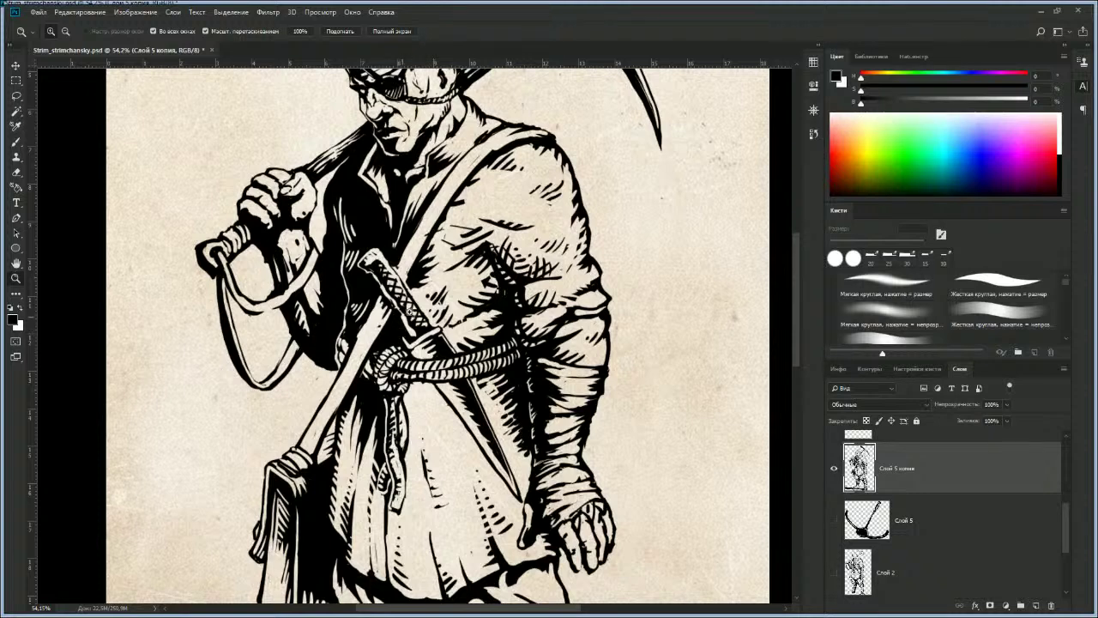
key(b)
drag(401, 322, 409, 334)
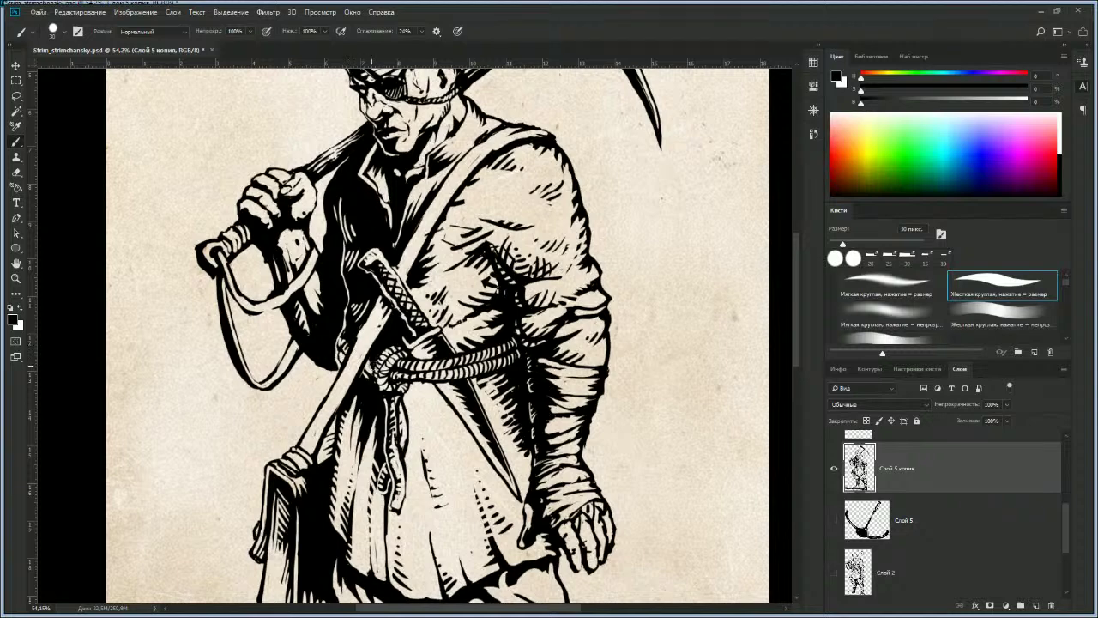
drag(385, 405, 361, 392)
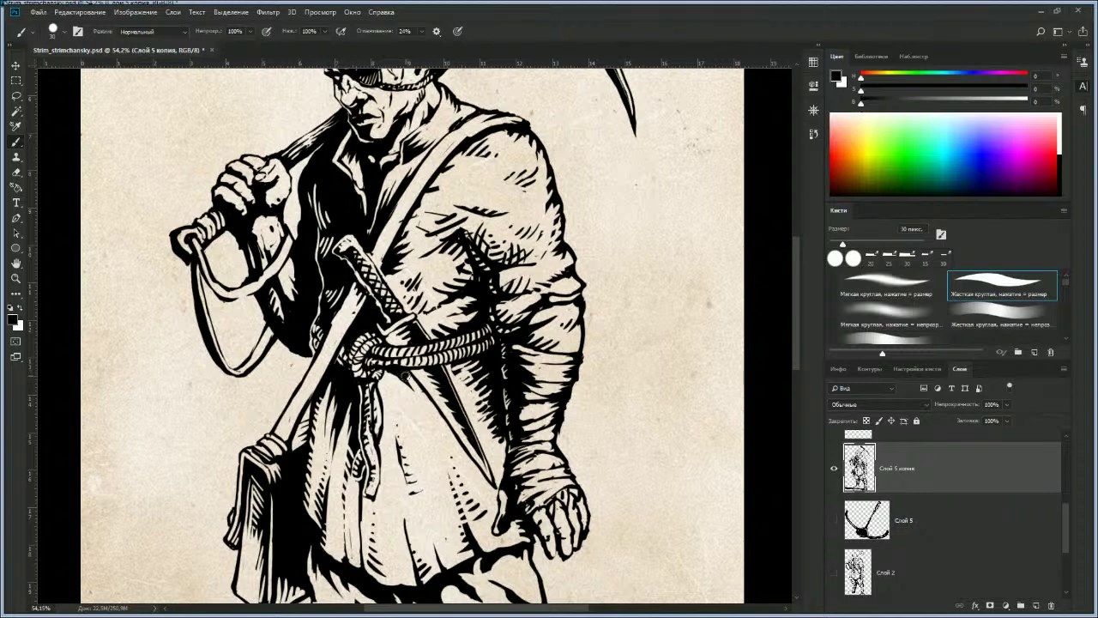
drag(429, 410, 467, 460)
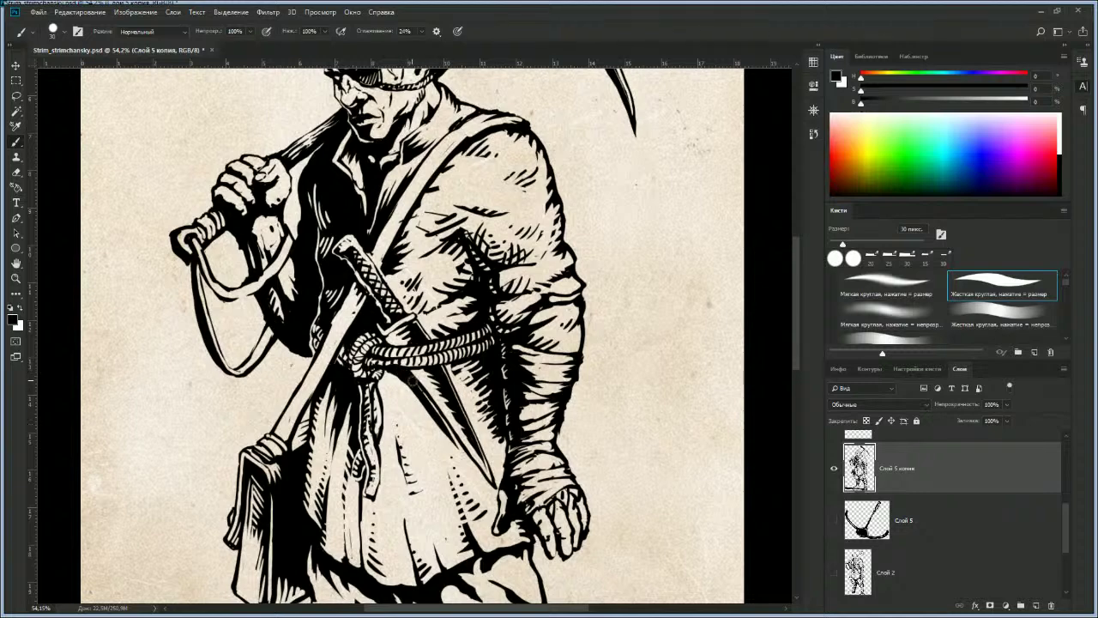
drag(392, 372, 431, 417)
drag(435, 466, 370, 369)
scroll(370, 369, up, 3)
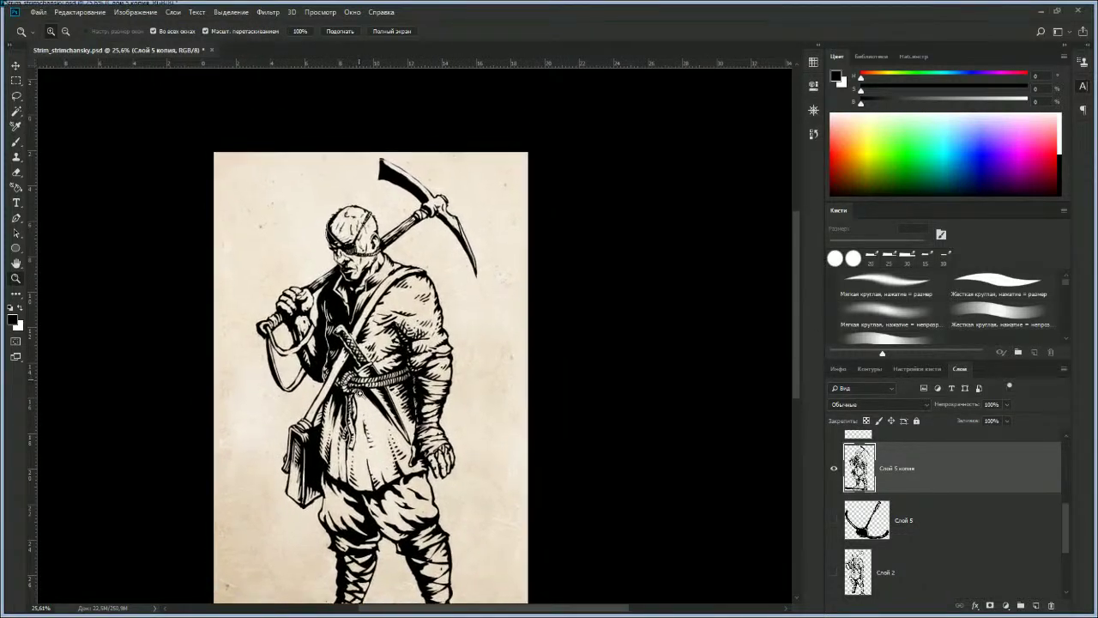
key(e)
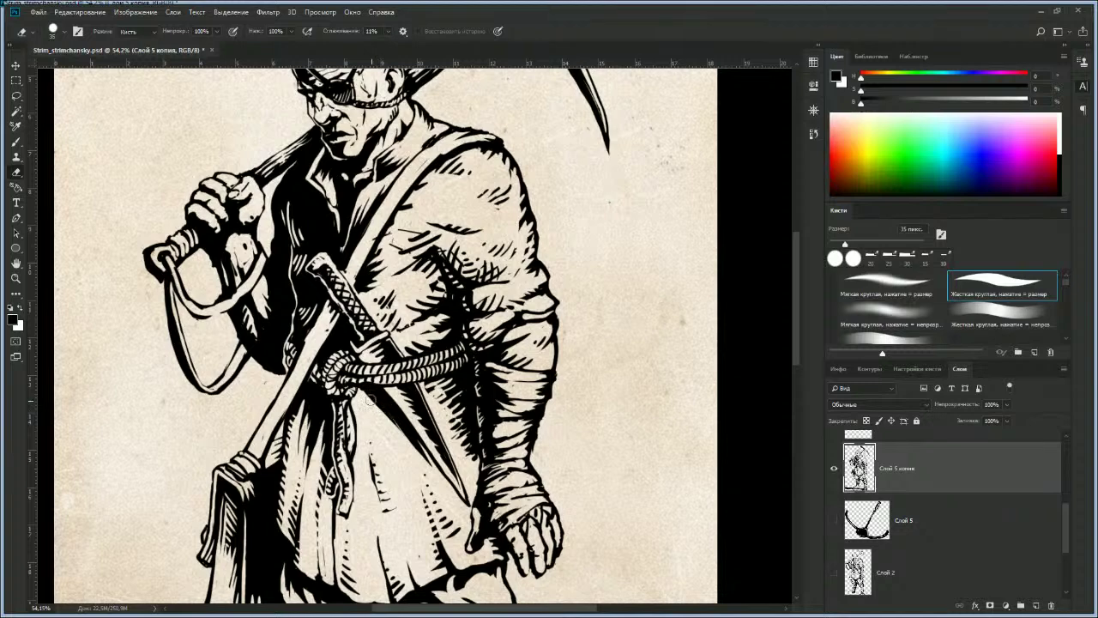
key(z)
scroll(393, 464, down, 3)
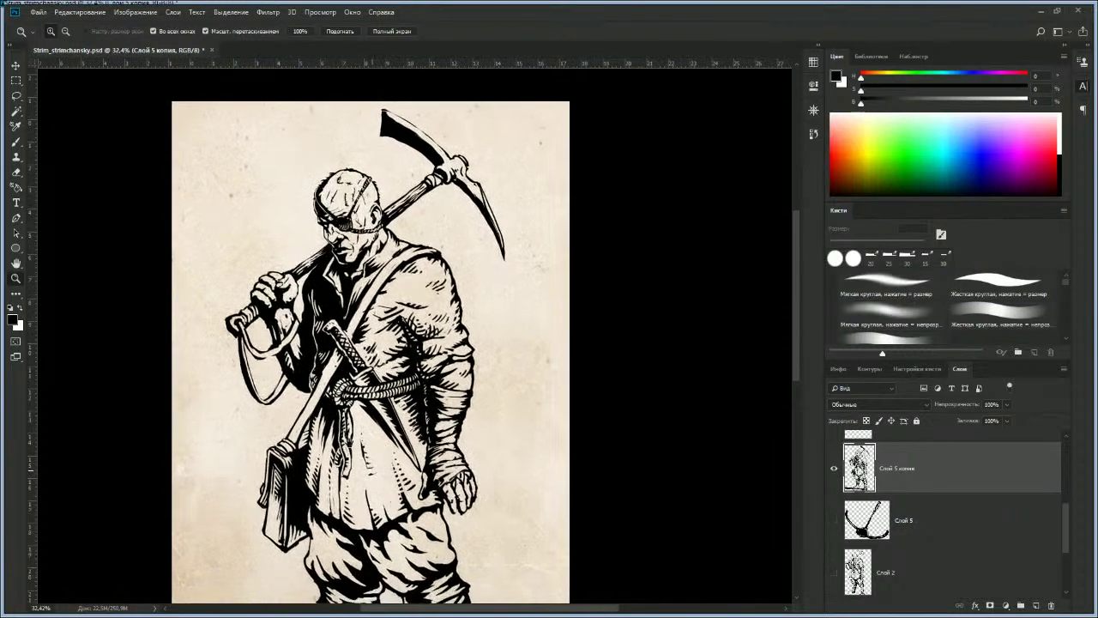
scroll(394, 465, down, 1)
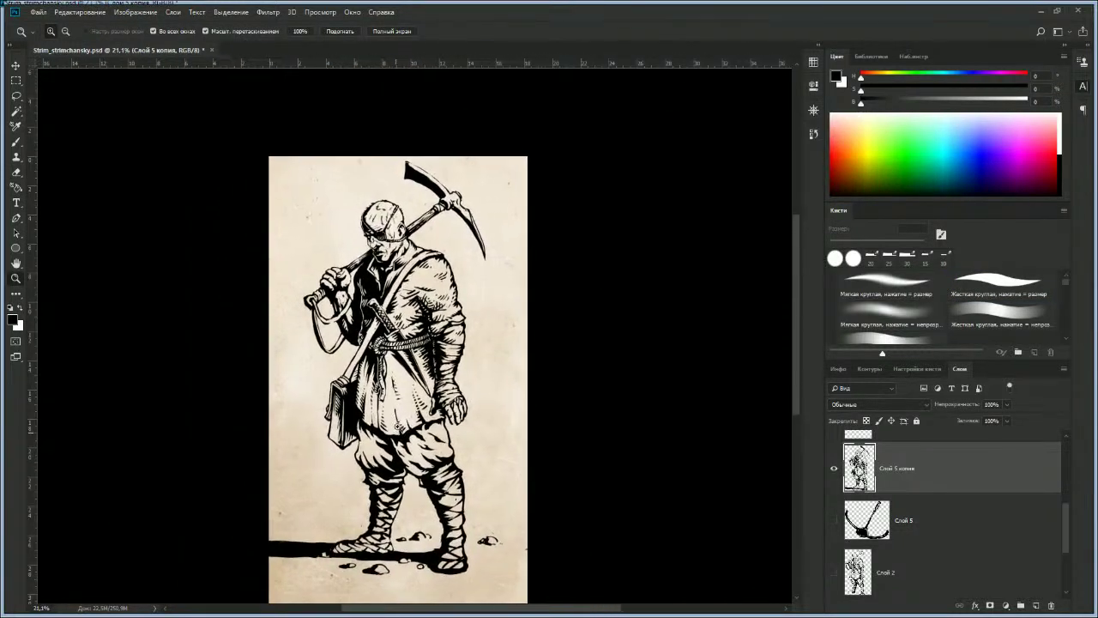
drag(397, 400, 397, 404)
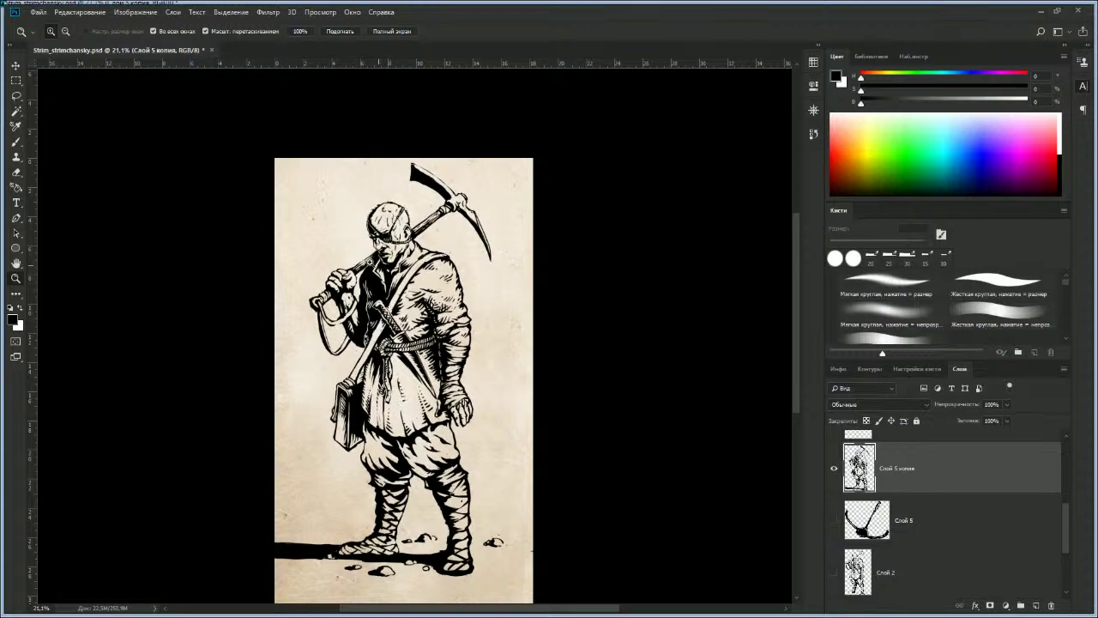
Step: Shade the strap loop where it crosses the raised forearm with a 30 px brush, using the 35 px eraser for touch-ups
scroll(381, 280, up, 5)
key(b)
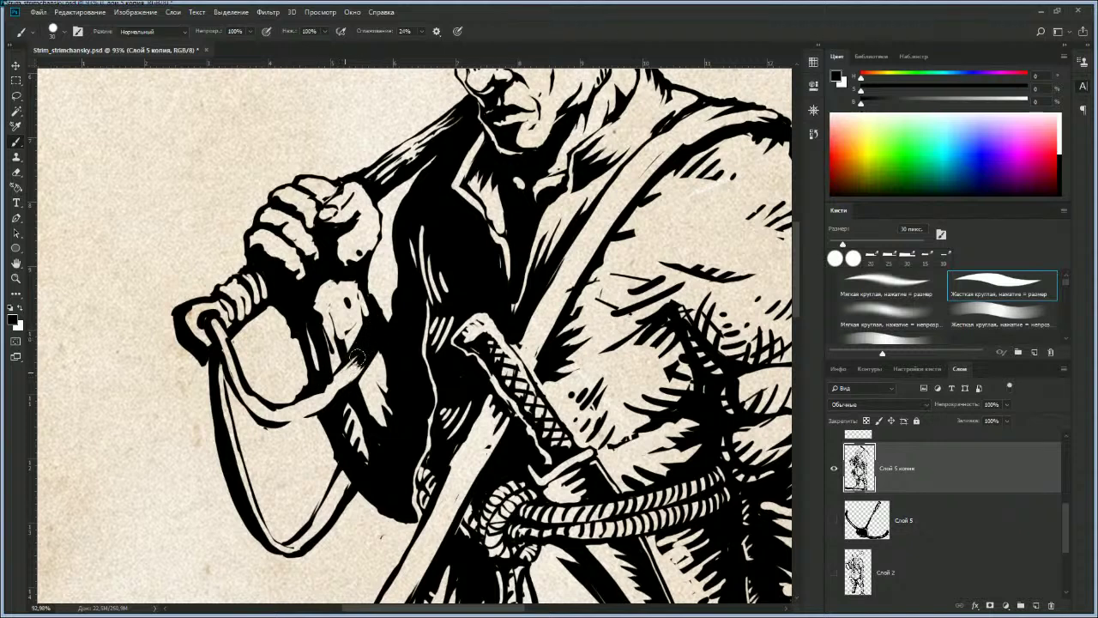
key(e)
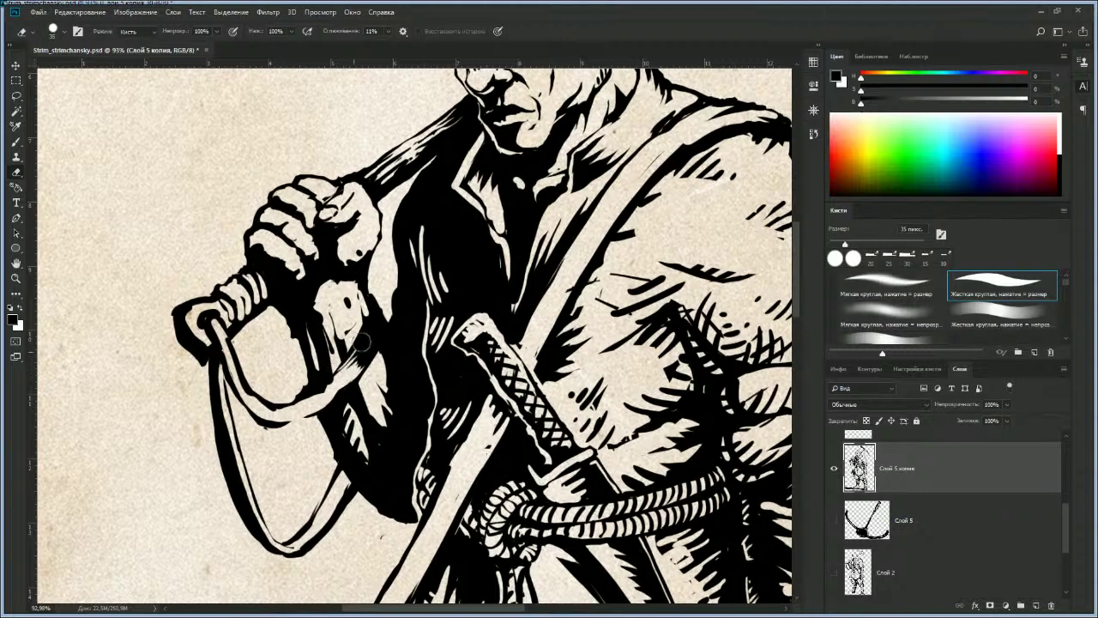
key(z)
drag(354, 384, 300, 385)
drag(374, 447, 300, 370)
drag(417, 419, 368, 378)
scroll(367, 379, down, 4)
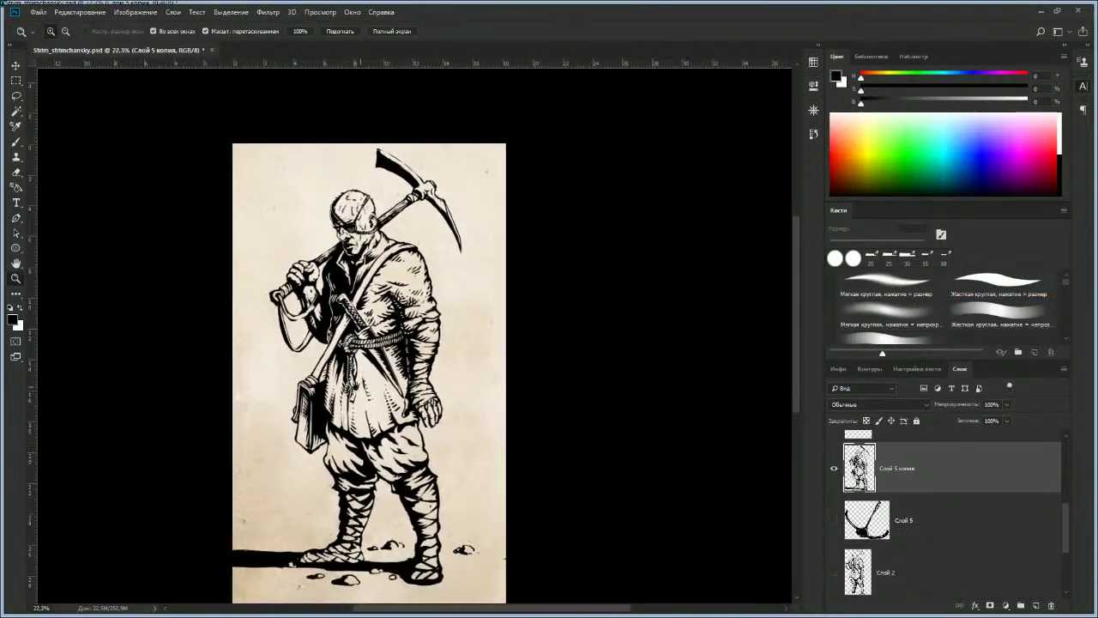
Step: Add tapered fold shadows on the tunic just below the belt, alongside the sheathed blade, with a 30 px brush
scroll(356, 311, up, 5)
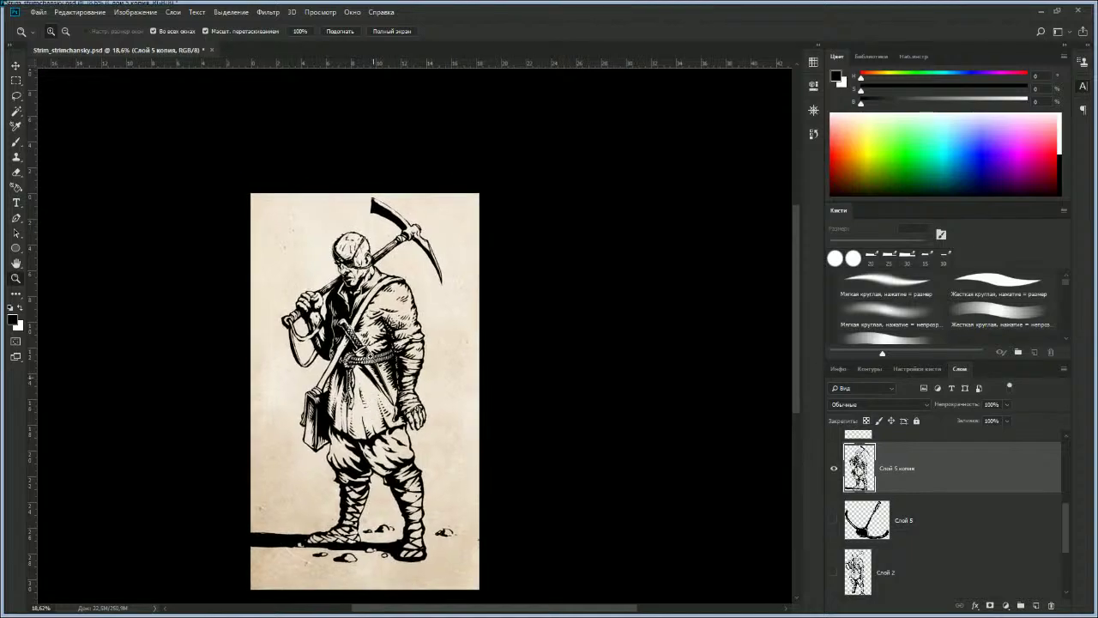
scroll(380, 425, up, 1)
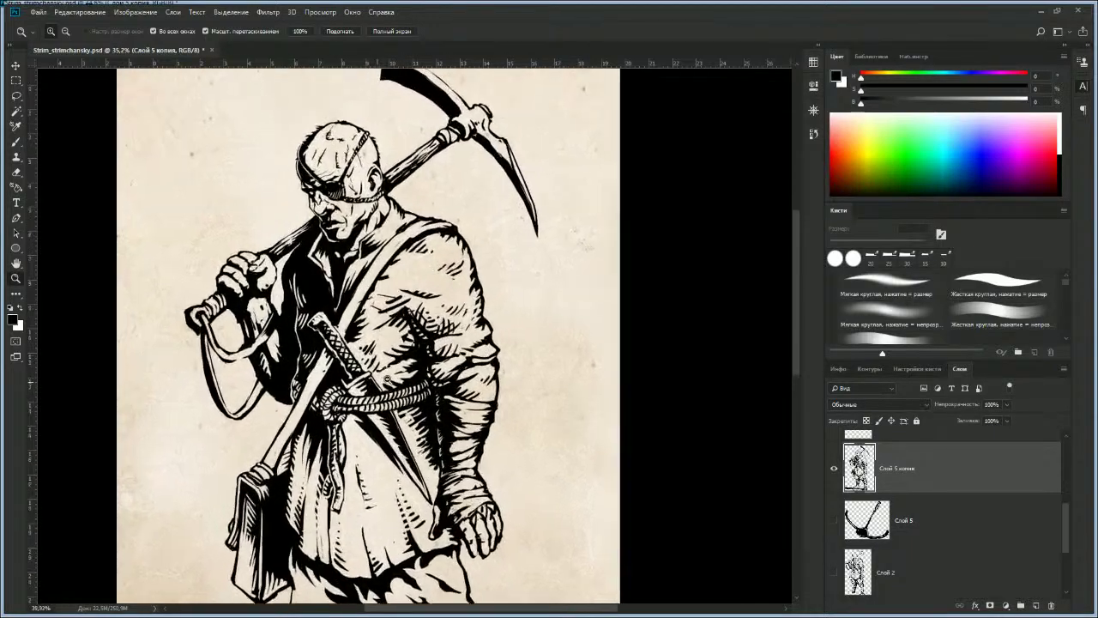
scroll(380, 425, down, 2)
scroll(380, 425, up, 3)
key(b)
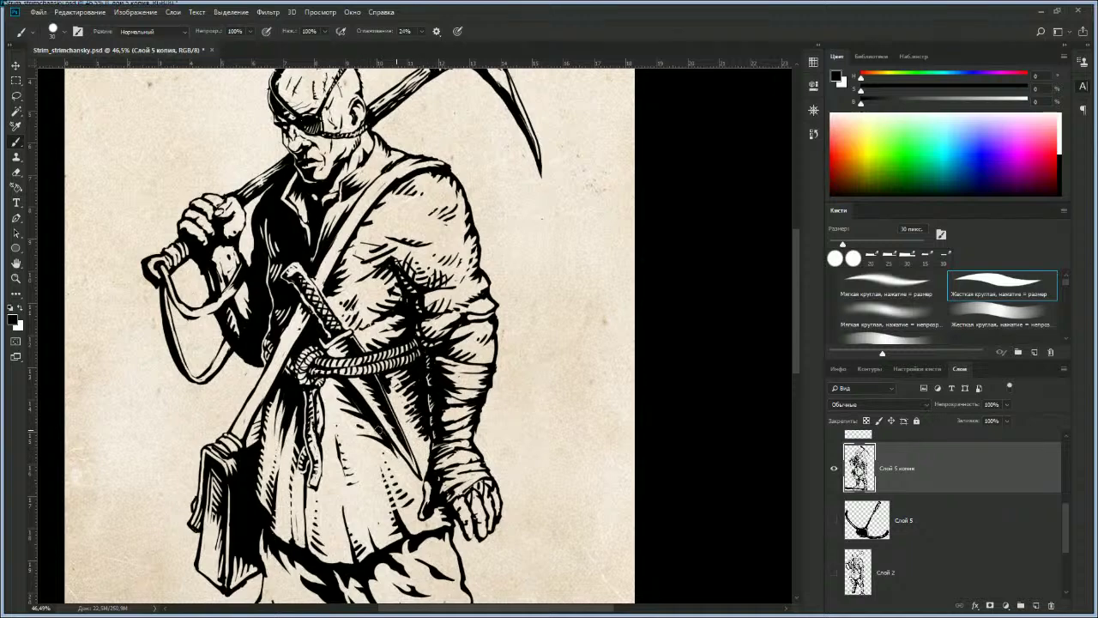
key(z)
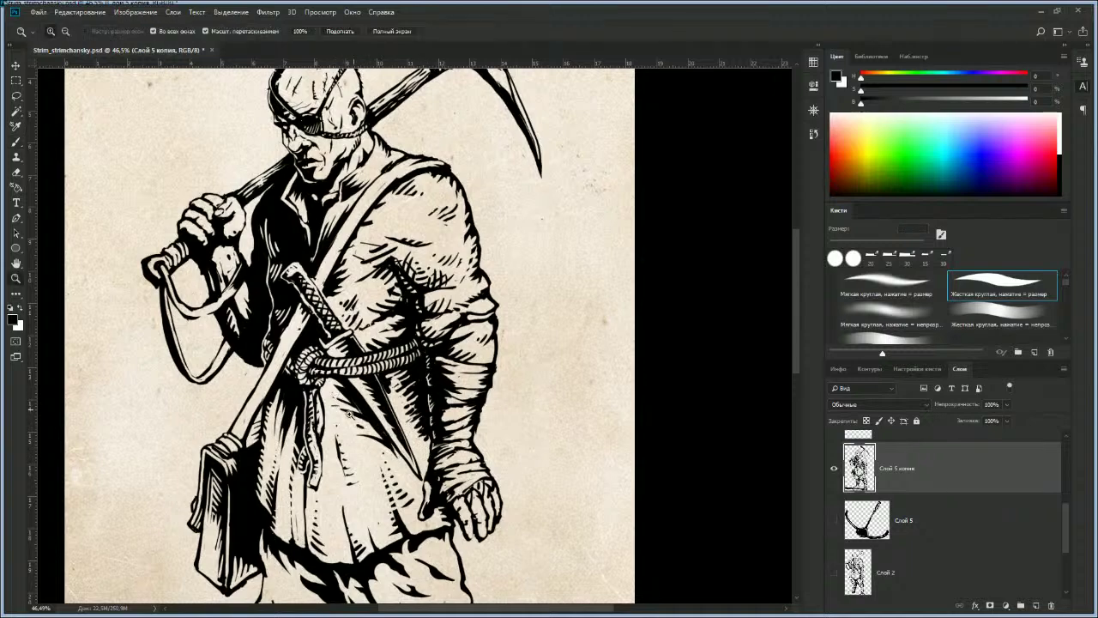
drag(346, 403, 330, 404)
drag(365, 479, 356, 451)
drag(341, 371, 361, 344)
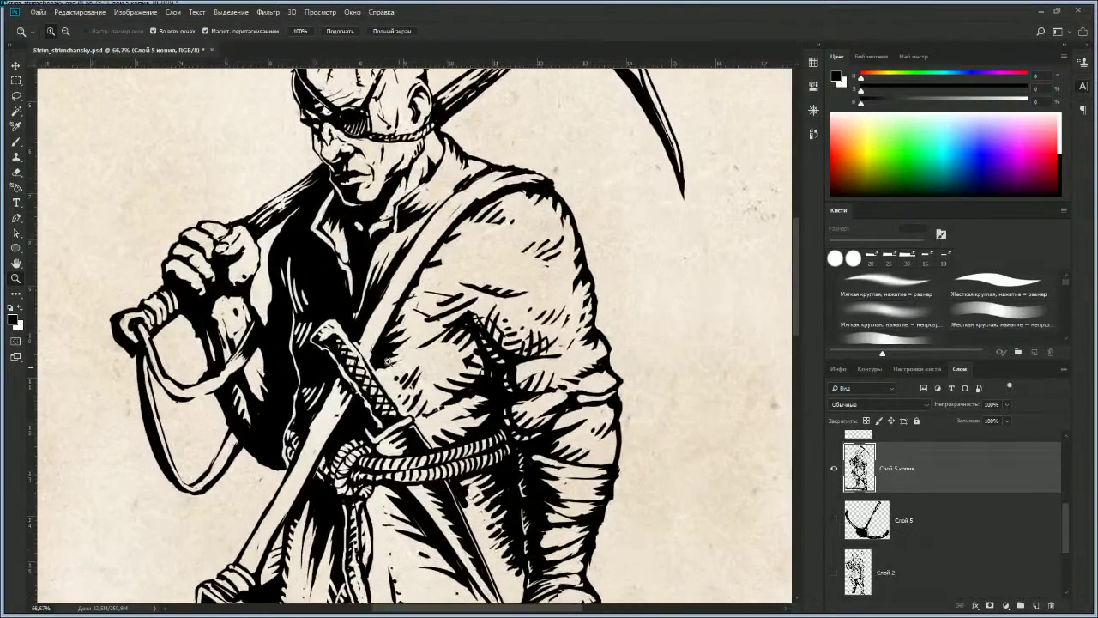
key(b)
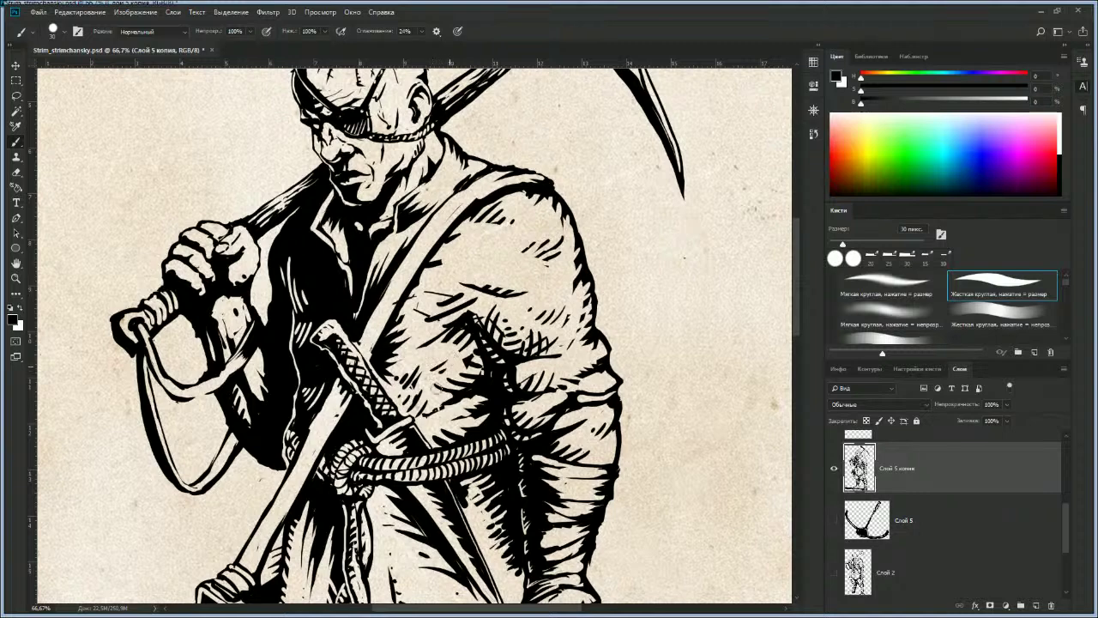
key(z)
scroll(412, 395, down, 5)
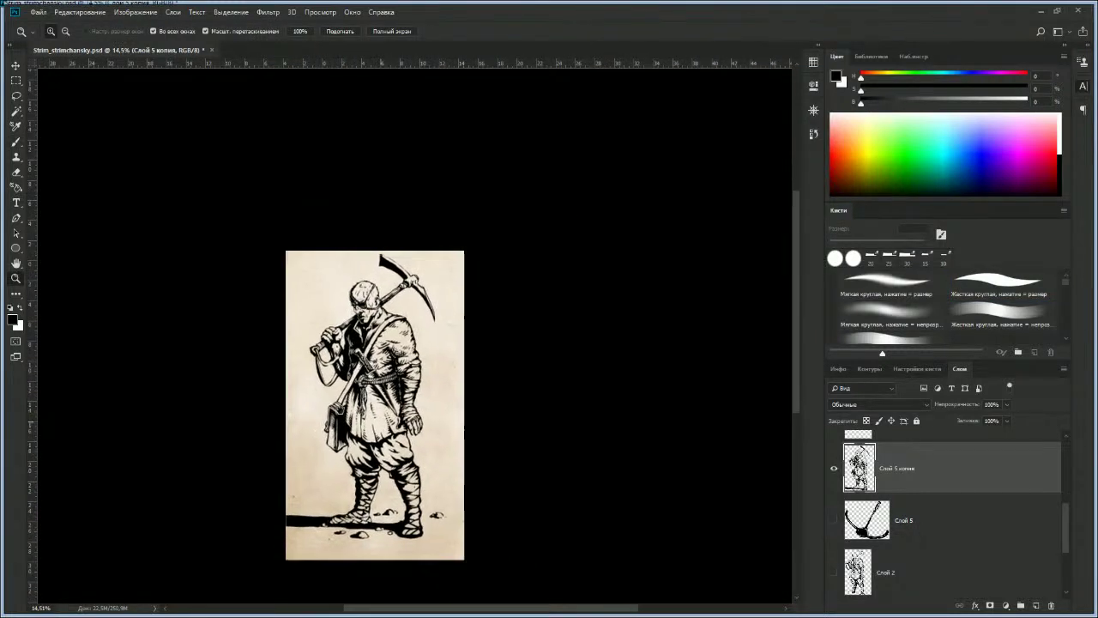
Step: Cross-hatch two small patches on the tunic's lower front, between the hanging rope end and the hem near the bag, with a 30 px brush
scroll(388, 408, up, 4)
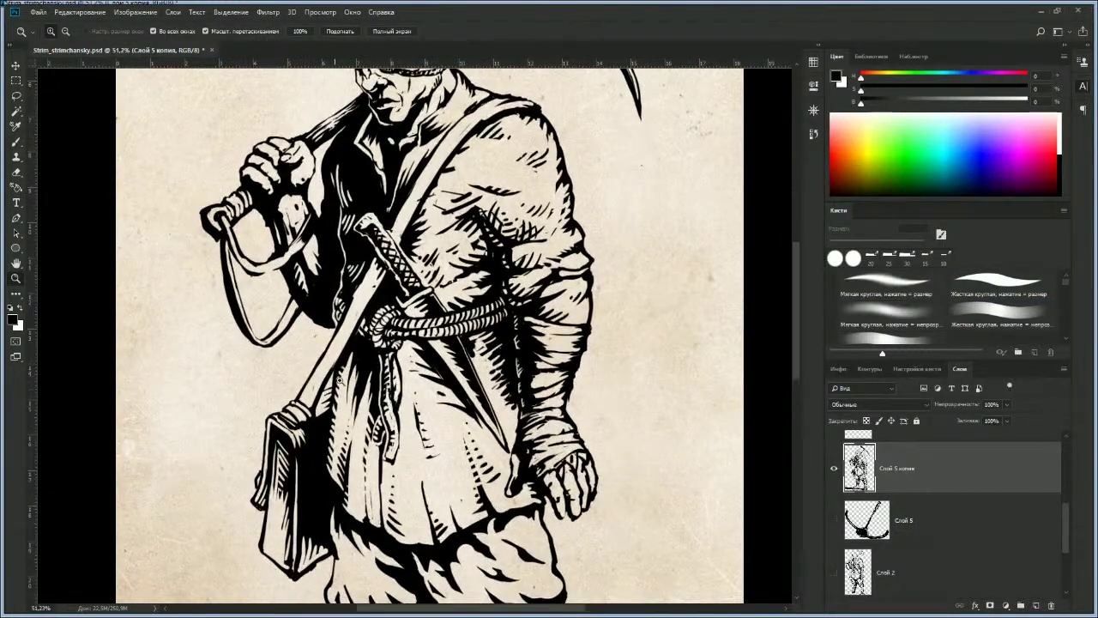
key(b)
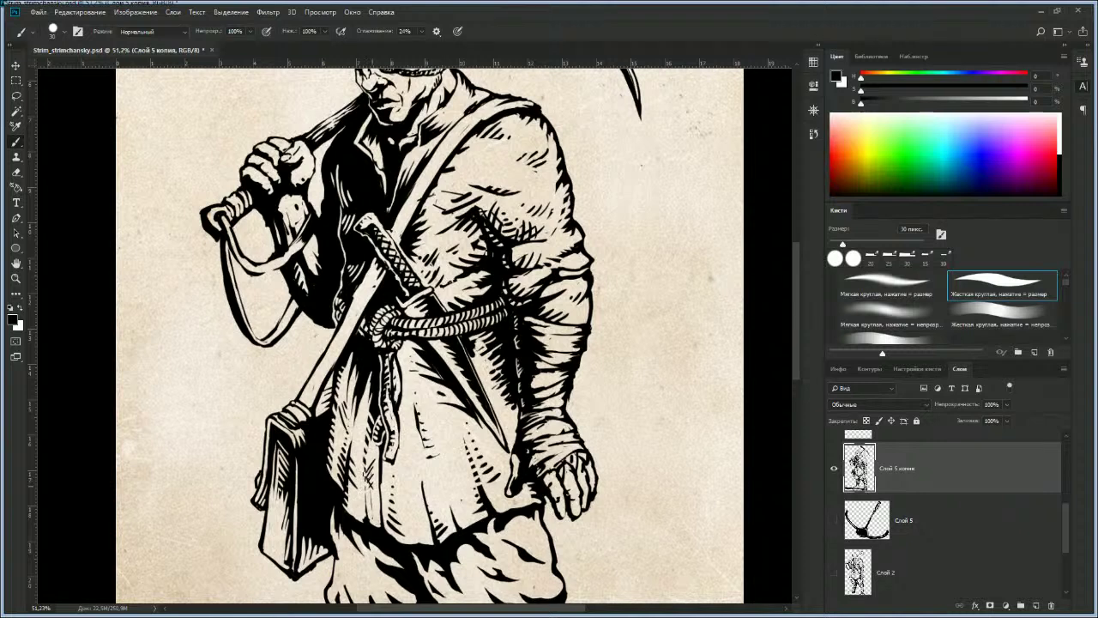
drag(349, 502, 368, 521)
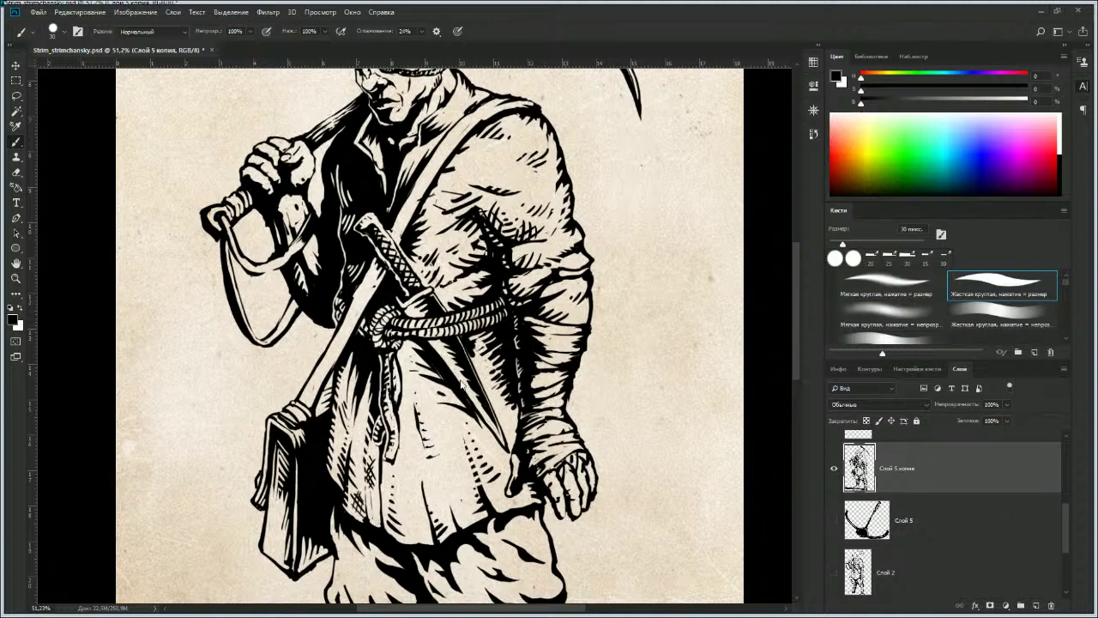
key(z)
drag(450, 380, 405, 385)
drag(454, 411, 432, 406)
drag(382, 379, 456, 400)
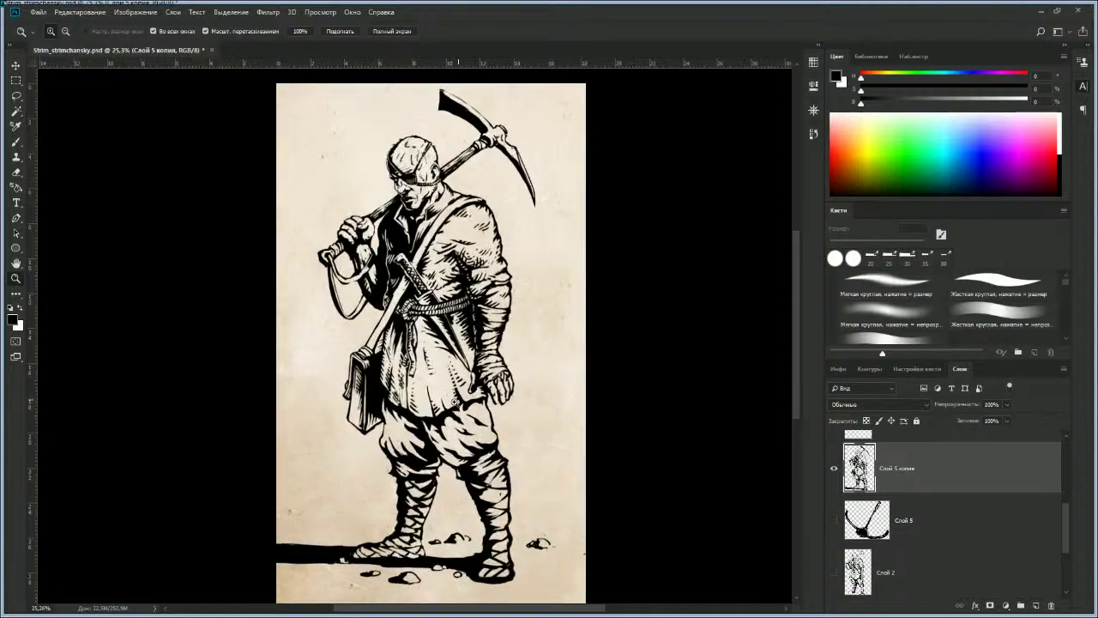
drag(396, 425, 411, 363)
key(e)
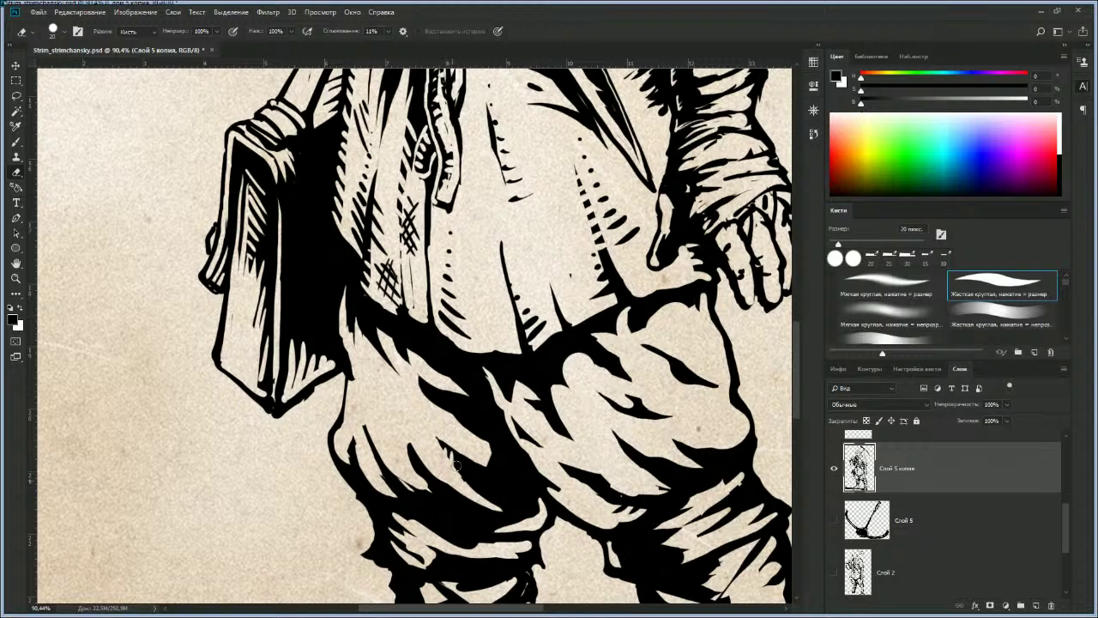
drag(460, 468, 487, 506)
key(ctrl+alt+z)
key(ctrl+alt+z)
key(ctrl+alt+z)
key(ctrl+alt+z)
Step: Hatch the outer thigh of the trousers beside the bag with a 30 px brush and cut light into the knee fold with a 25 px eraser
key(b)
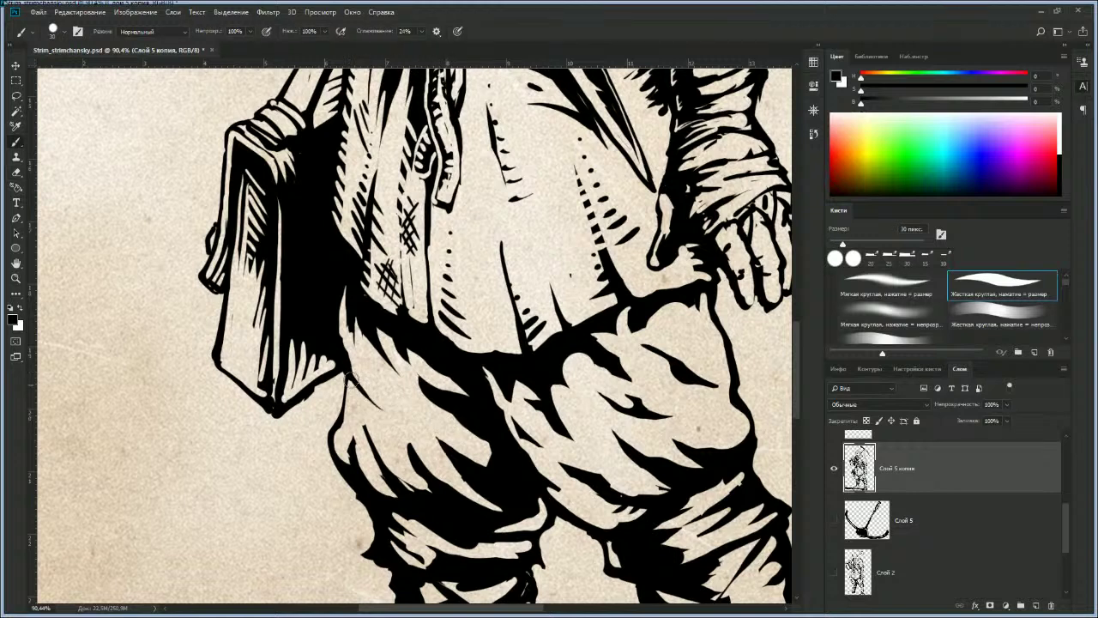
mouse_move(349, 387)
mouse_down()
mouse_move(359, 414)
mouse_move(359, 396)
mouse_up()
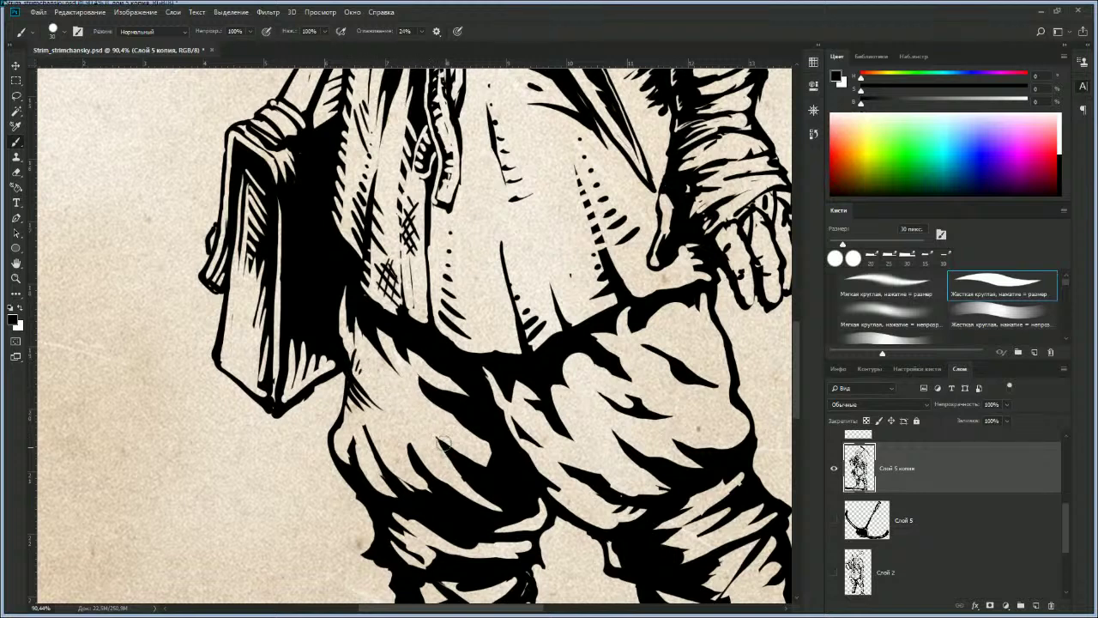
key(e)
drag(486, 475, 472, 467)
drag(418, 438, 430, 469)
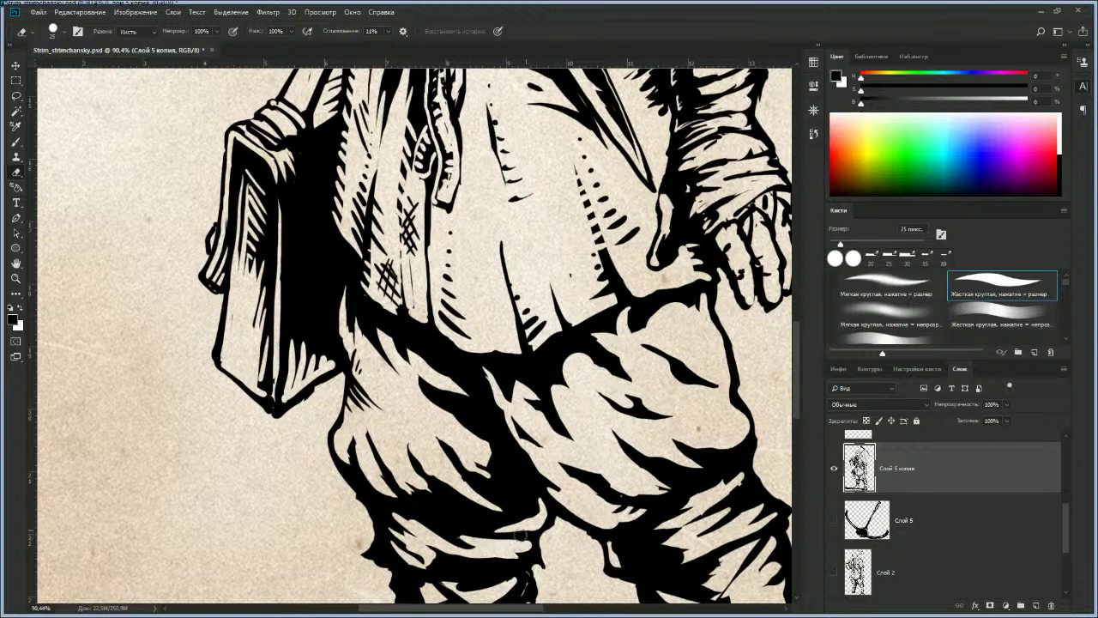
key(z)
drag(466, 475, 326, 475)
drag(539, 467, 432, 443)
key(z)
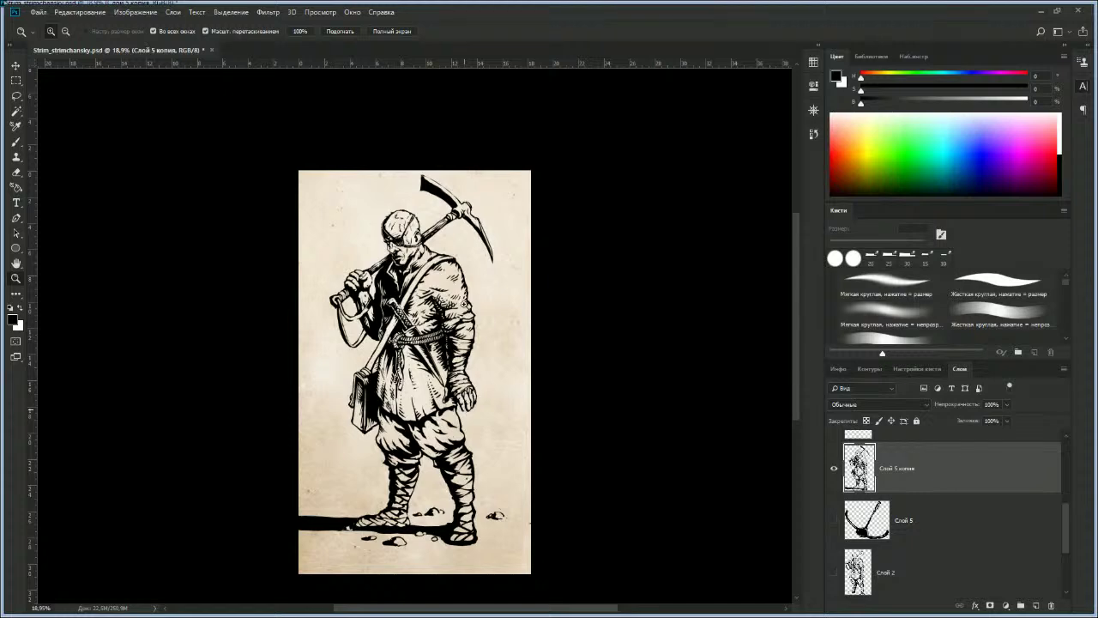
scroll(478, 292, down, 2)
scroll(480, 302, up, 3)
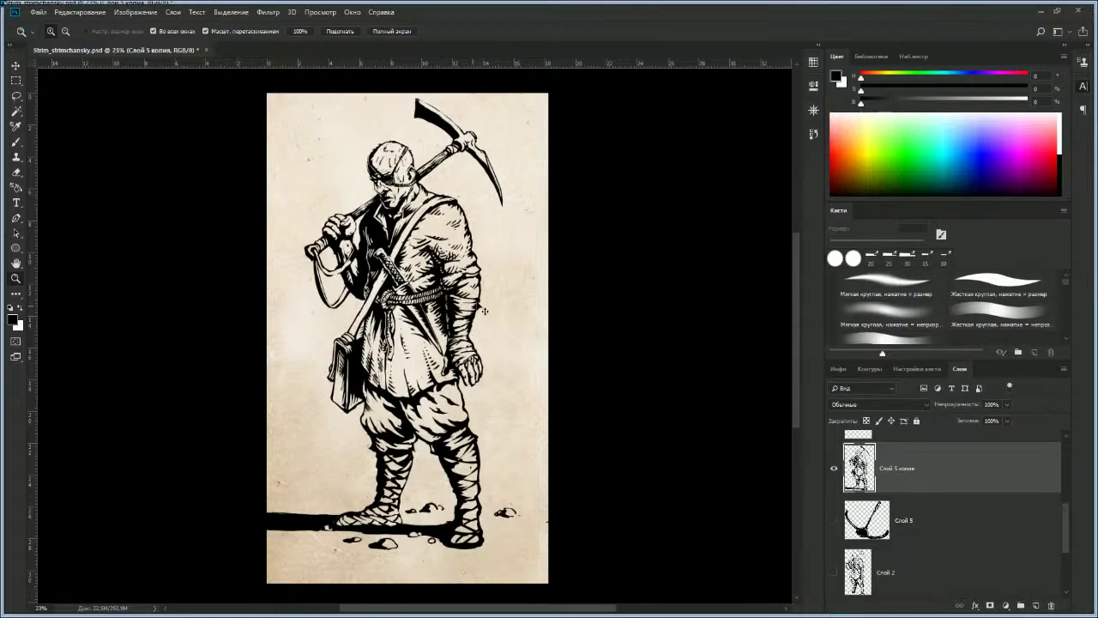
Step: Scale the figure layer Слой 5 копия down to about 95.4% so the figure has more space above it
key(ctrl+t)
drag(548, 98, 535, 122)
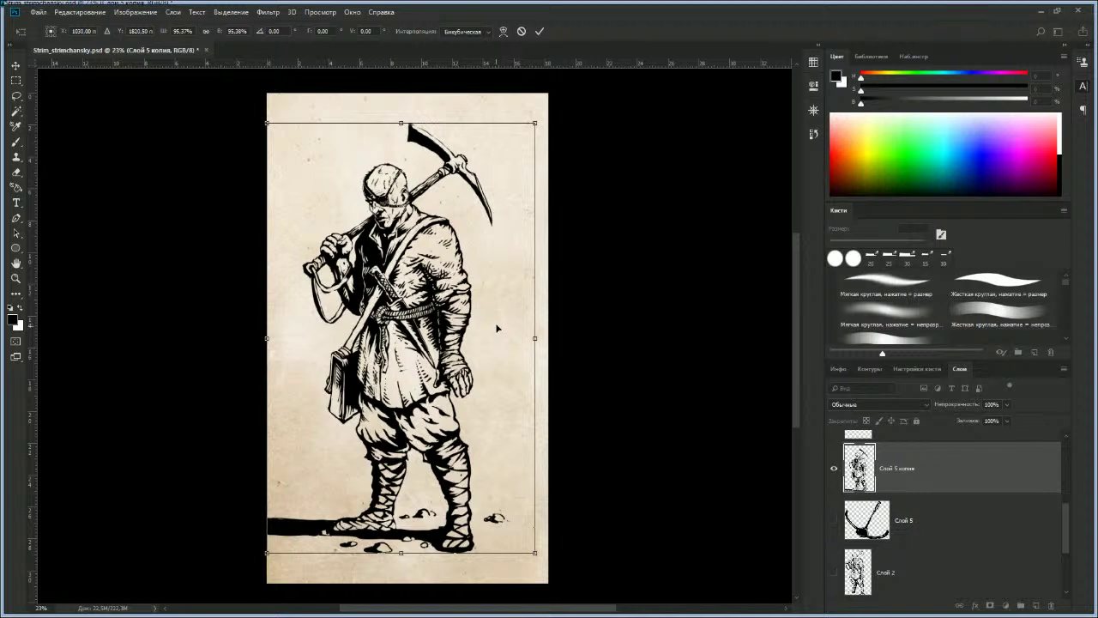
key(ctrl+space)
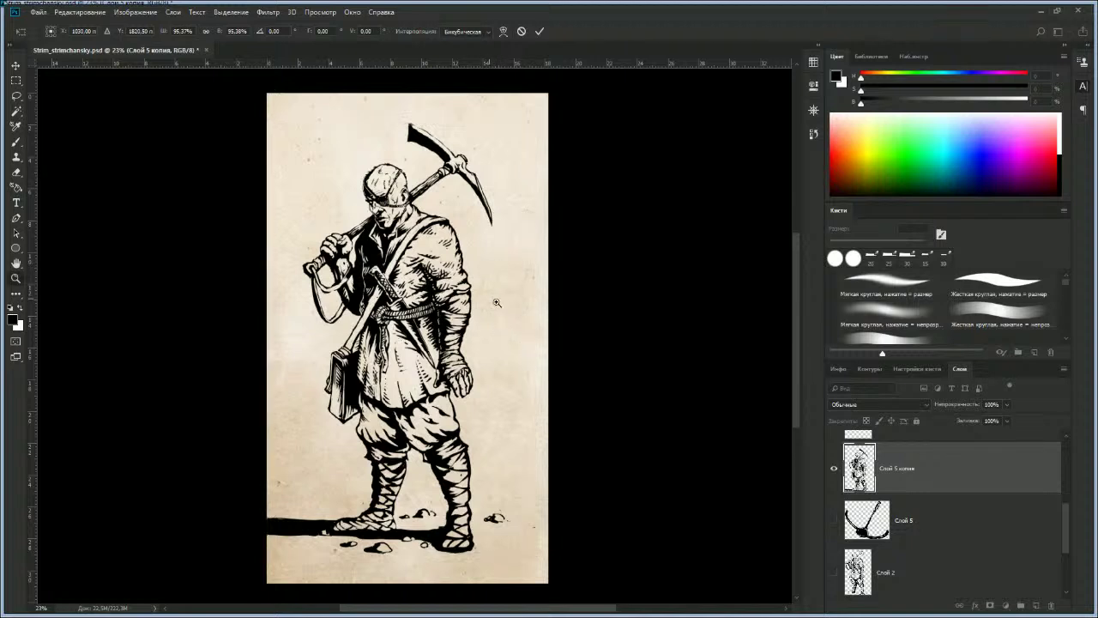
Step: Add an empty layer directly beneath the figure layer Слой 5 копия
click(986, 532)
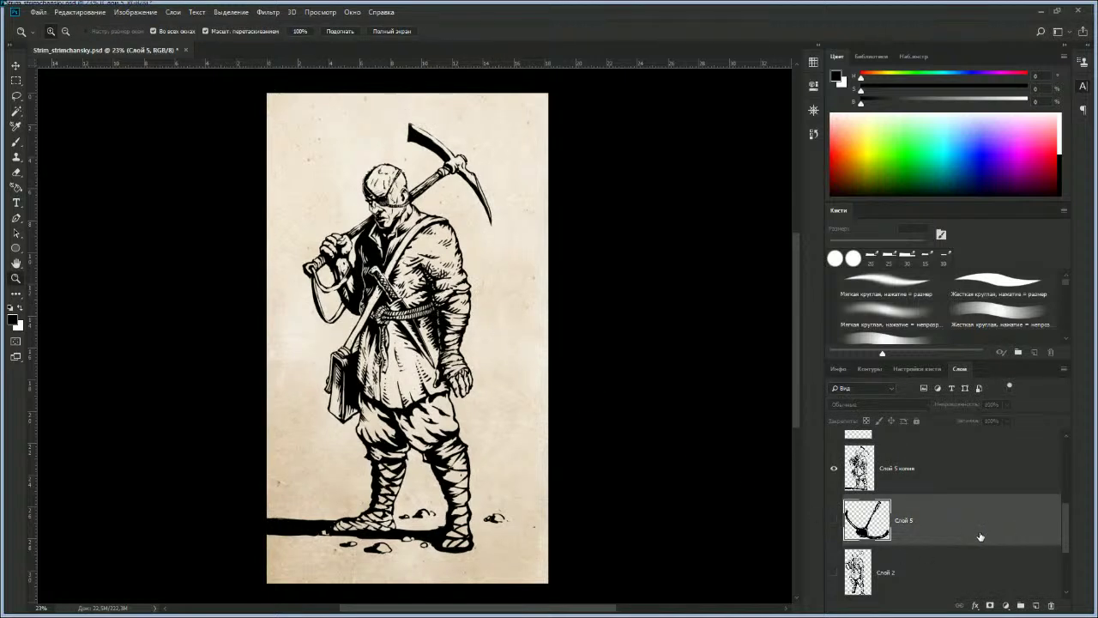
key(ctrl+shift+alt+n)
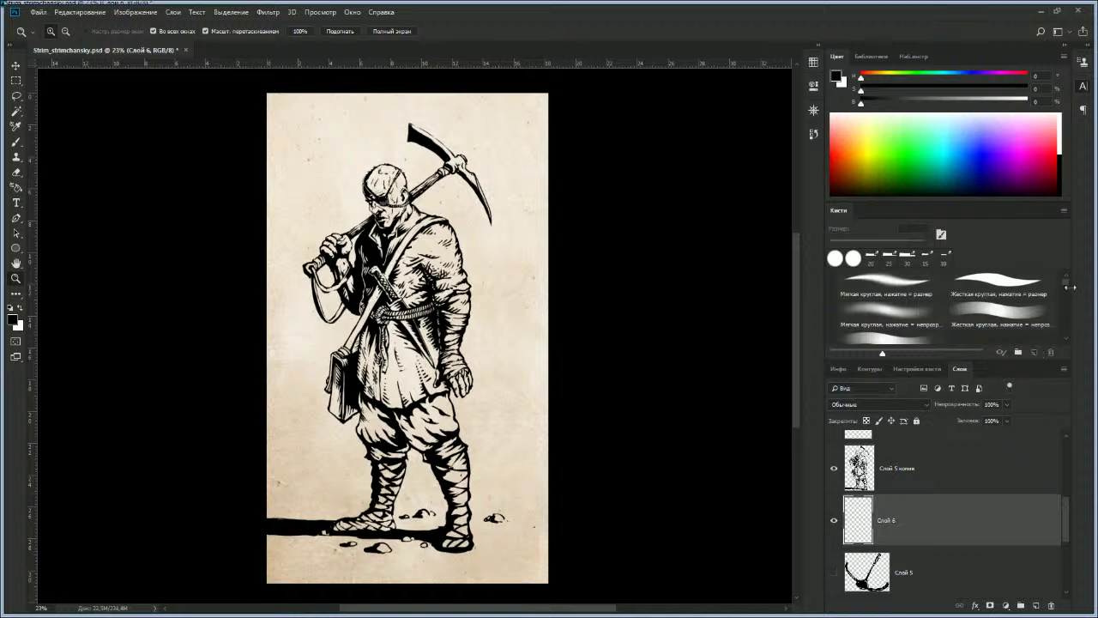
Step: Paint a rough dark patch on the page's right edge, level with the trousers, with the 175 px Kyle's Paintbox - Fence Painter brush
scroll(1066, 290, down, 5)
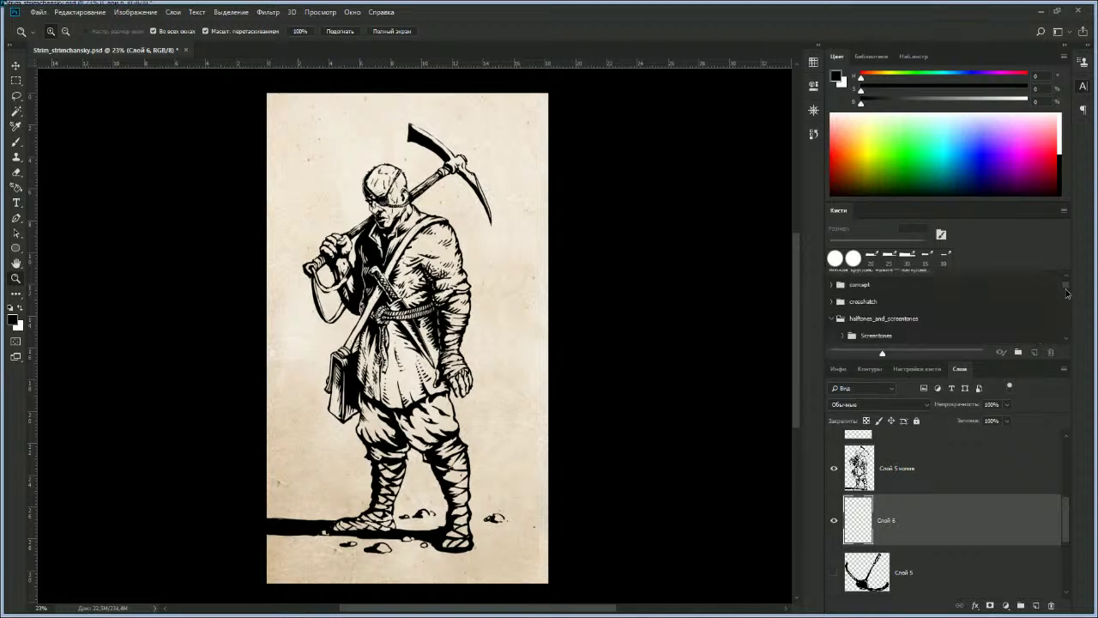
scroll(1066, 292, down, 3)
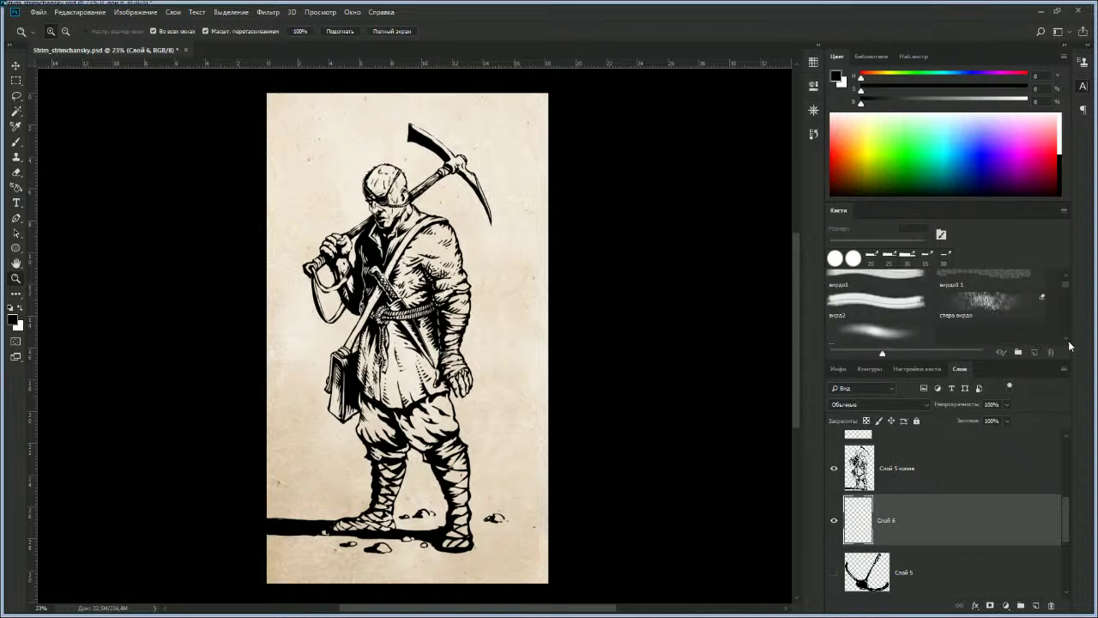
scroll(1068, 343, down, 3)
scroll(1066, 288, up, 3)
scroll(1068, 289, up, 5)
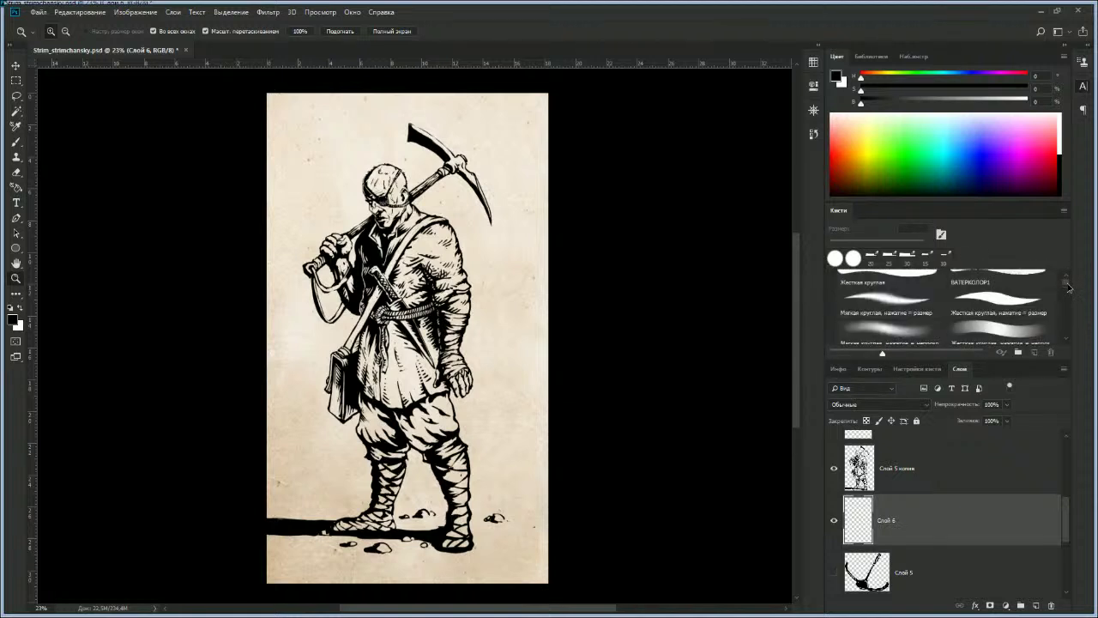
scroll(1068, 288, down, 3)
scroll(1068, 280, up, 5)
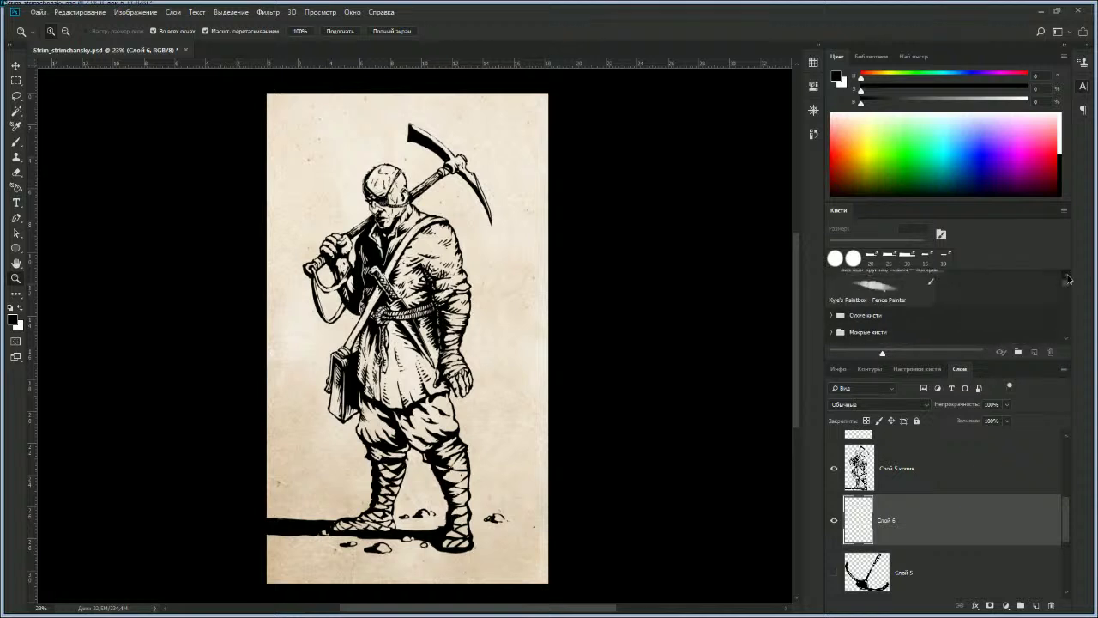
click(880, 326)
mouse_move(552, 405)
mouse_down()
mouse_move(538, 420)
mouse_move(546, 386)
mouse_up()
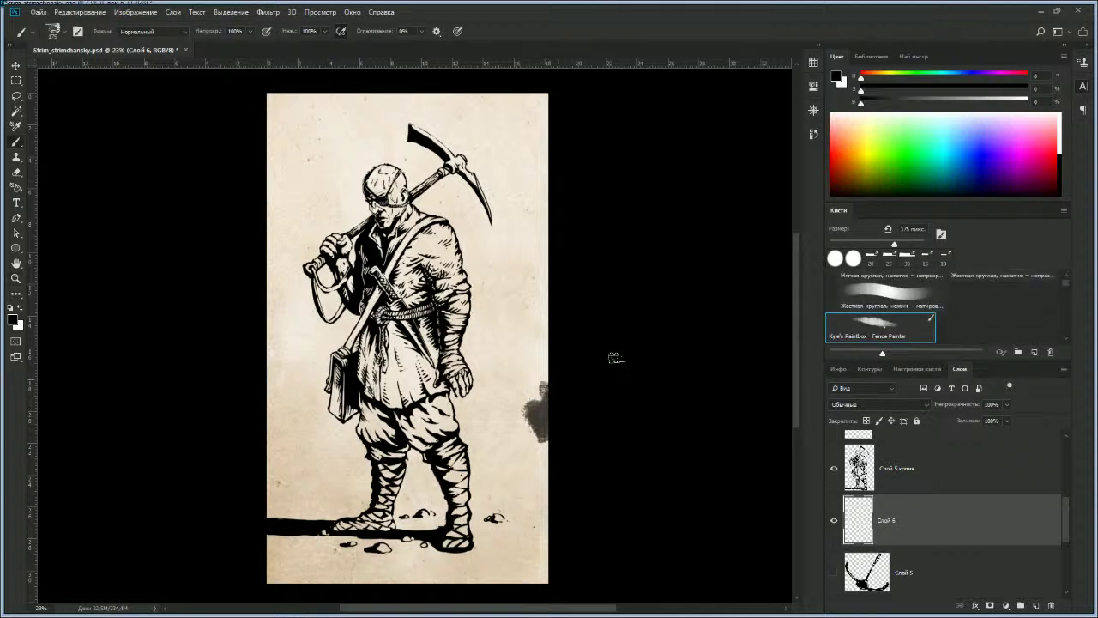
Step: Wash translucent black along the page's lower right edge and bottom with an enlarged ВАТЕРКОЛОР1 brush
click(983, 280)
scroll(1068, 279, down, 5)
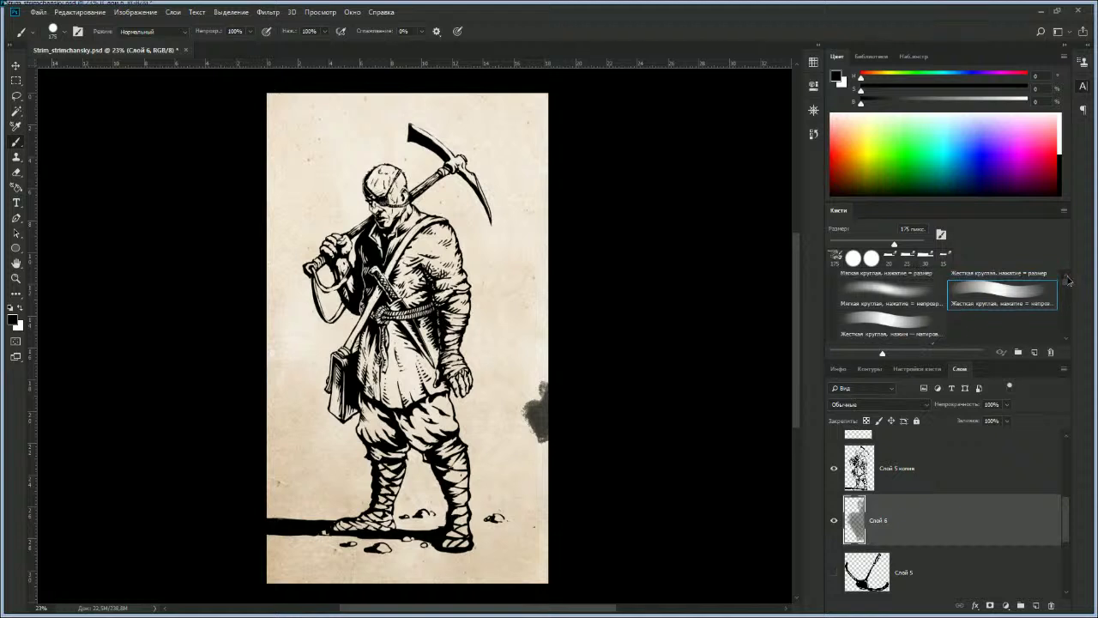
click(1027, 303)
drag(534, 401, 549, 456)
key(])
key(])
key(])
key(])
key(])
key(])
key(])
key(])
mouse_move(551, 441)
mouse_down()
mouse_move(560, 545)
mouse_move(547, 583)
mouse_move(525, 583)
mouse_move(550, 576)
mouse_move(577, 471)
mouse_move(557, 176)
mouse_move(526, 94)
mouse_move(552, 111)
mouse_move(511, 137)
mouse_move(285, 102)
mouse_move(345, 94)
mouse_move(276, 124)
mouse_move(250, 184)
mouse_move(229, 408)
mouse_move(251, 386)
mouse_move(245, 330)
mouse_move(254, 377)
mouse_move(225, 505)
mouse_move(238, 559)
mouse_move(256, 581)
mouse_move(272, 565)
mouse_move(260, 536)
mouse_move(311, 592)
mouse_move(469, 592)
mouse_move(548, 553)
mouse_move(560, 150)
mouse_move(529, 103)
mouse_move(392, 86)
mouse_move(375, 96)
mouse_move(500, 97)
mouse_move(512, 116)
mouse_move(402, 81)
mouse_move(339, 88)
mouse_move(242, 127)
mouse_move(265, 108)
mouse_move(256, 113)
mouse_move(218, 243)
mouse_move(252, 485)
mouse_move(254, 419)
mouse_move(240, 447)
mouse_move(247, 520)
mouse_move(324, 601)
mouse_up()
Step: Carry the black watercolour wash up the left edge, across the top and down the right edge, closing an oval frame around the figure
key([)
key([)
key([)
key([)
key([)
key([)
key(])
key(])
key(])
key(])
mouse_move(250, 326)
mouse_down()
mouse_move(279, 159)
mouse_move(318, 110)
mouse_up()
key([)
key([)
mouse_move(541, 135)
mouse_down()
mouse_move(530, 322)
mouse_move(543, 457)
mouse_up()
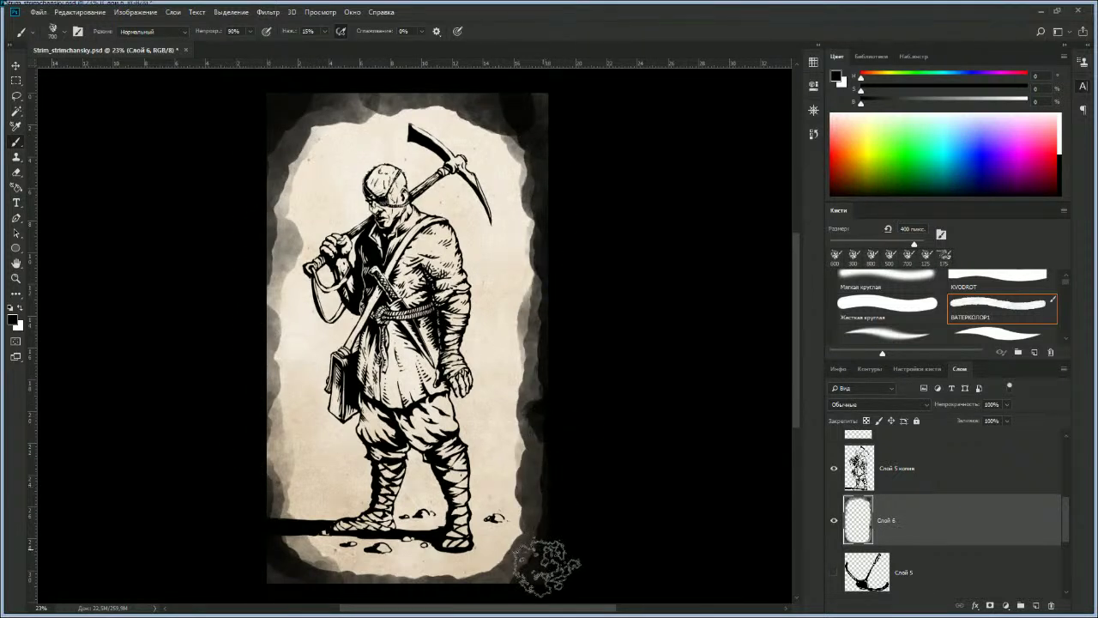
Step: Darken the outer margins of the frame along the top and right edge to nearly solid black with a smaller ВАТЕРКОЛОР1 brush
key(bracketleft)
key(bracketleft)
key(bracketleft)
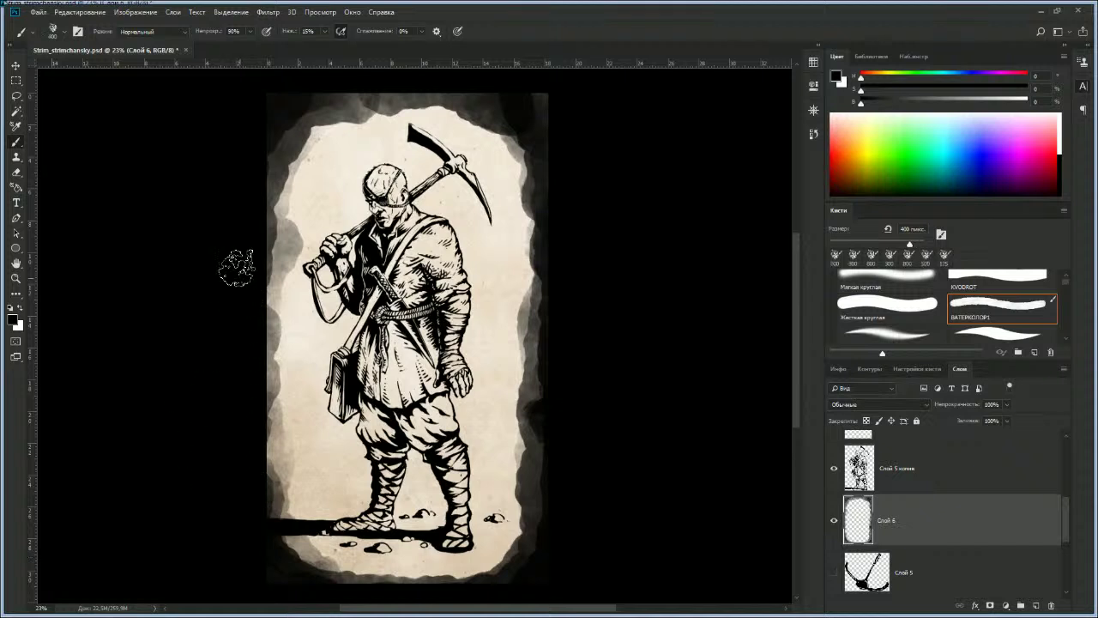
mouse_move(374, 93)
mouse_down()
mouse_move(544, 100)
mouse_move(549, 144)
mouse_up()
mouse_move(560, 207)
mouse_down()
mouse_move(571, 265)
mouse_move(551, 550)
mouse_up()
key(bracketleft)
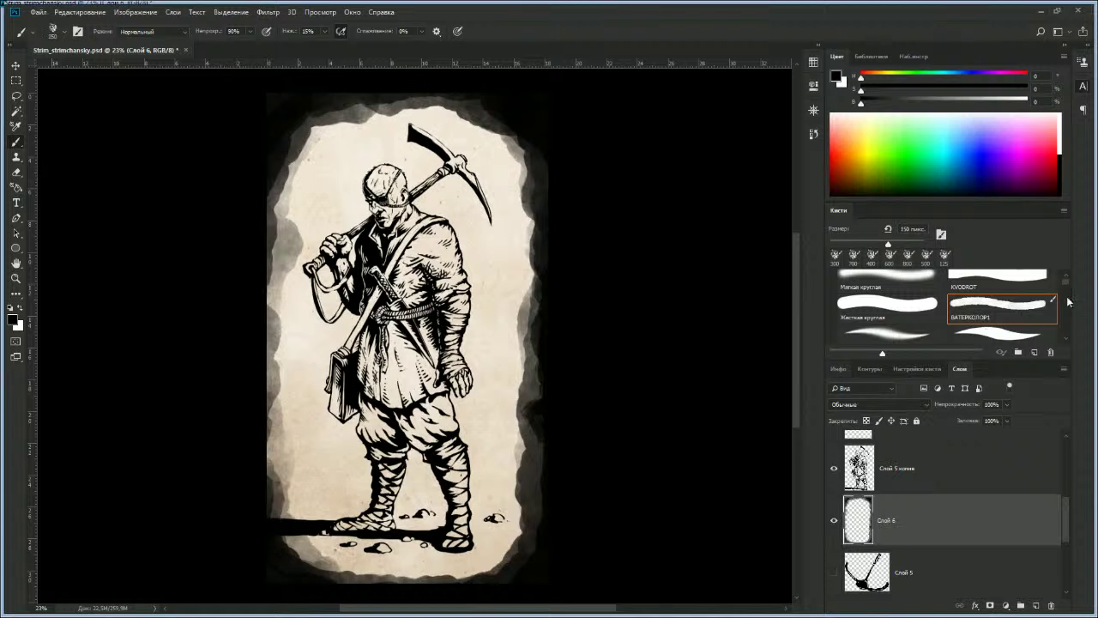
Step: Roughen the frame's inner contour on the right, bottom and left sides with the Kyle's Paintbox - Fence Painter brush at 400 px
scroll(1069, 345, down, 4)
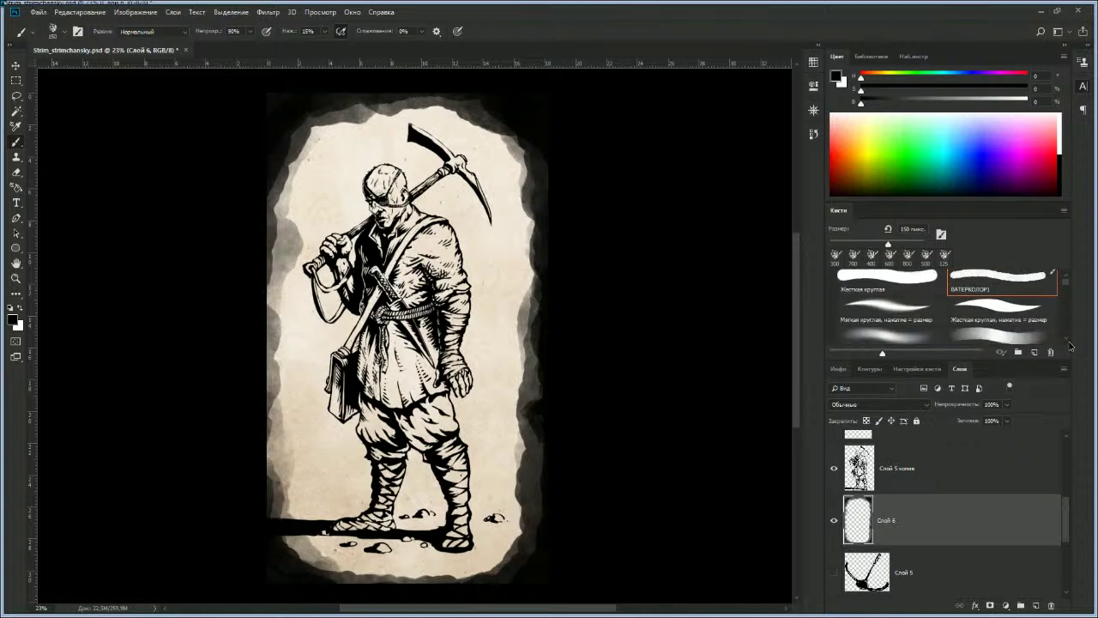
scroll(1069, 345, down, 5)
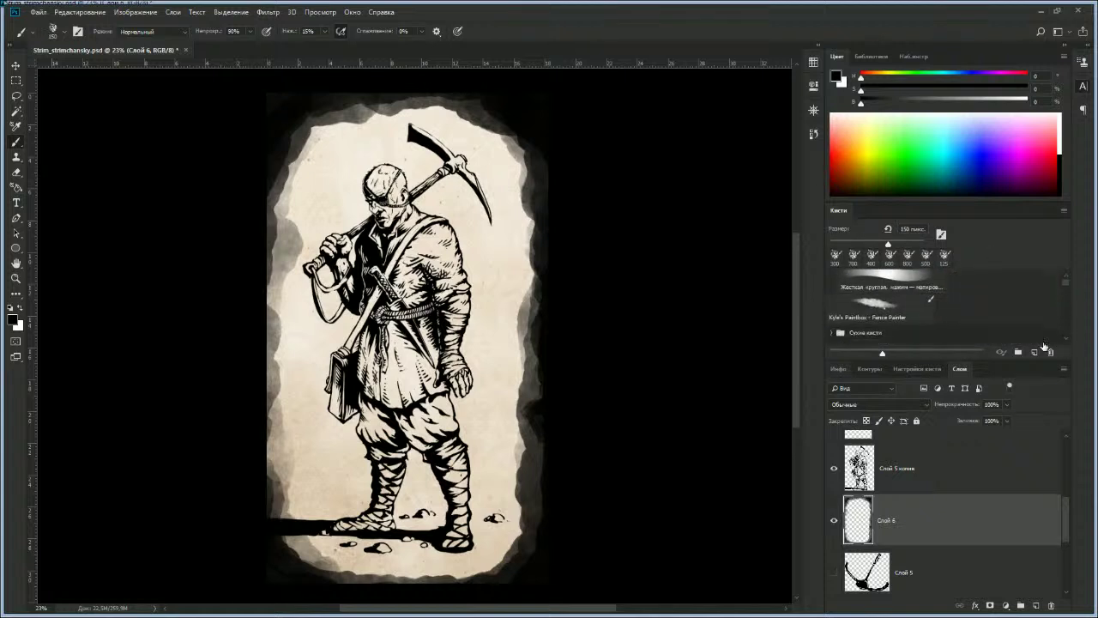
click(892, 315)
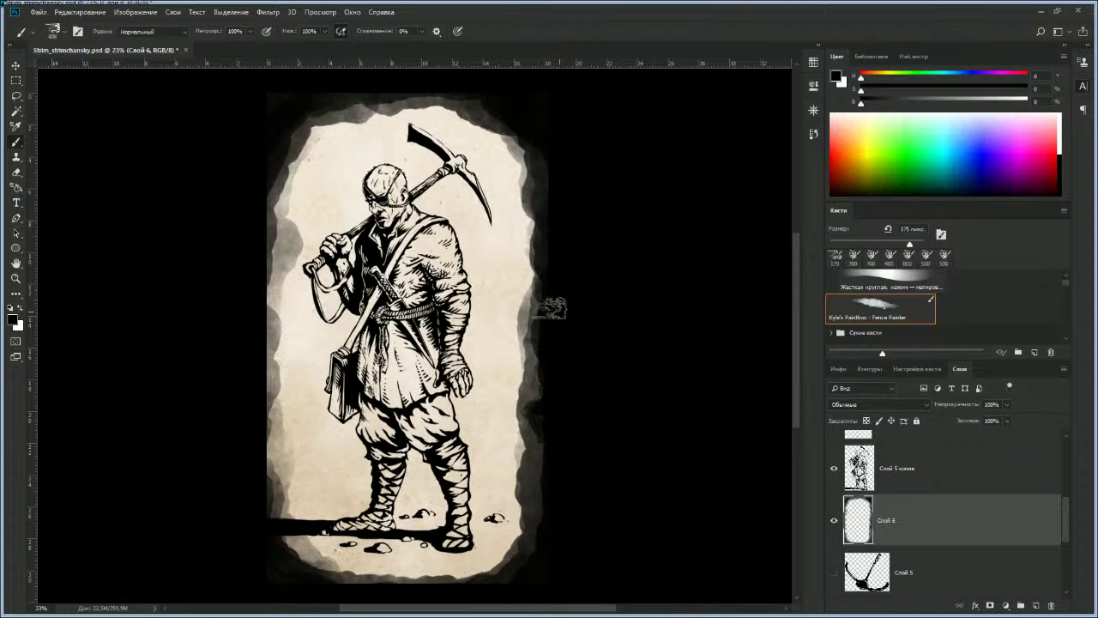
mouse_move(540, 182)
mouse_down()
mouse_move(551, 245)
mouse_move(536, 333)
mouse_move(557, 442)
mouse_move(536, 562)
mouse_move(513, 591)
mouse_move(504, 574)
mouse_move(480, 593)
mouse_move(379, 593)
mouse_up()
mouse_move(289, 502)
mouse_down()
mouse_move(262, 478)
mouse_move(257, 436)
mouse_up()
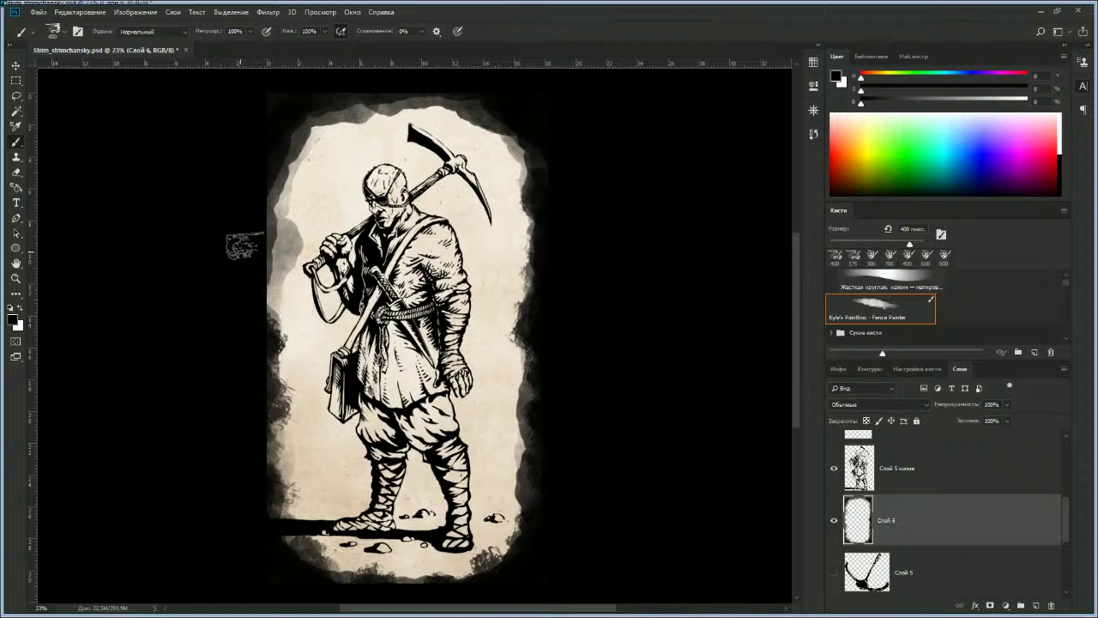
key(bracketleft)
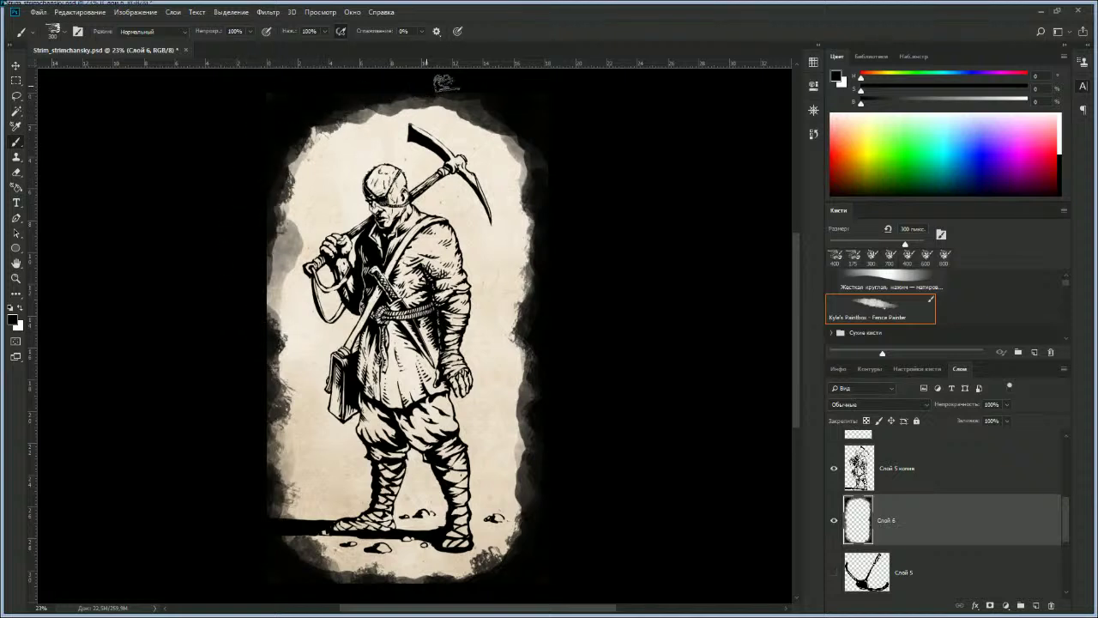
Step: Add broken bristle texture inside the frame's upper corners and along its right side with the 700 px Fence Painter brush
key(bracketright)
key(bracketright)
key(bracketright)
key(bracketright)
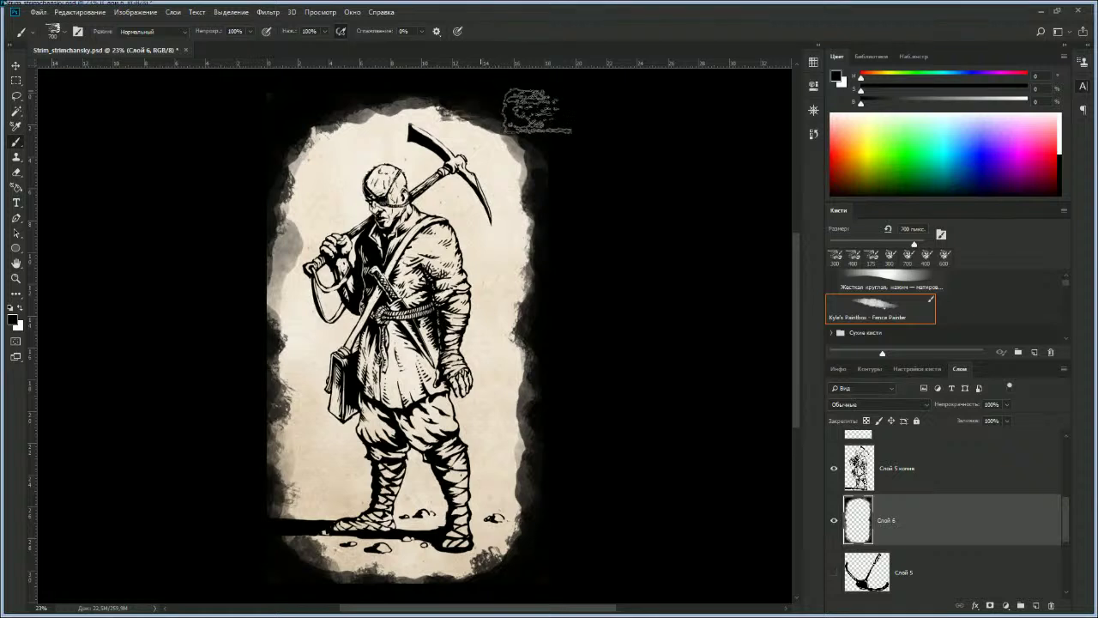
mouse_move(556, 234)
mouse_down()
mouse_move(533, 155)
mouse_move(502, 110)
mouse_move(459, 87)
mouse_move(338, 91)
mouse_move(304, 146)
mouse_up()
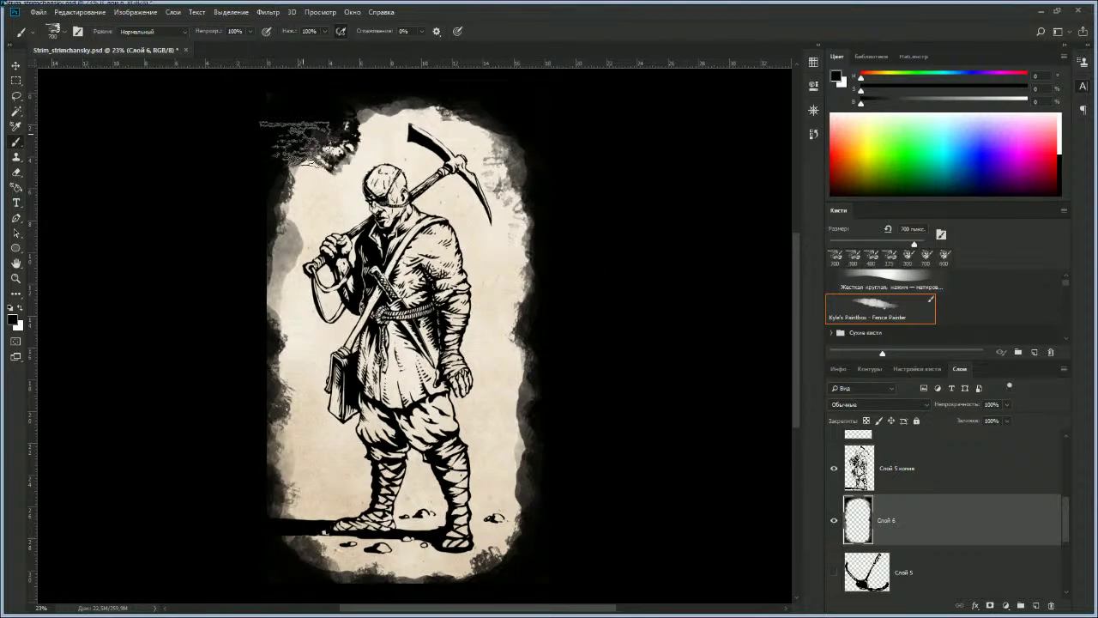
mouse_move(257, 519)
mouse_down()
mouse_move(283, 563)
mouse_move(377, 583)
mouse_move(557, 507)
mouse_move(532, 443)
mouse_move(563, 392)
mouse_up()
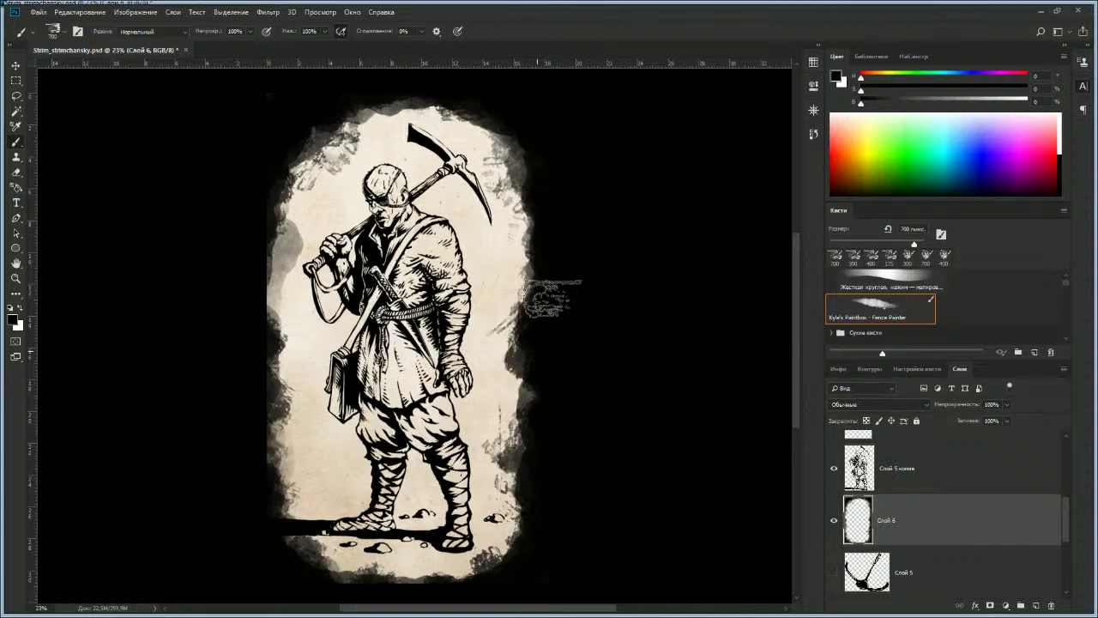
Step: Darken the frame's upper left contour above the head with the Fence Painter brush at 400 px
key(bracketright)
key(bracketleft)
key(bracketleft)
key(bracketleft)
key(bracketleft)
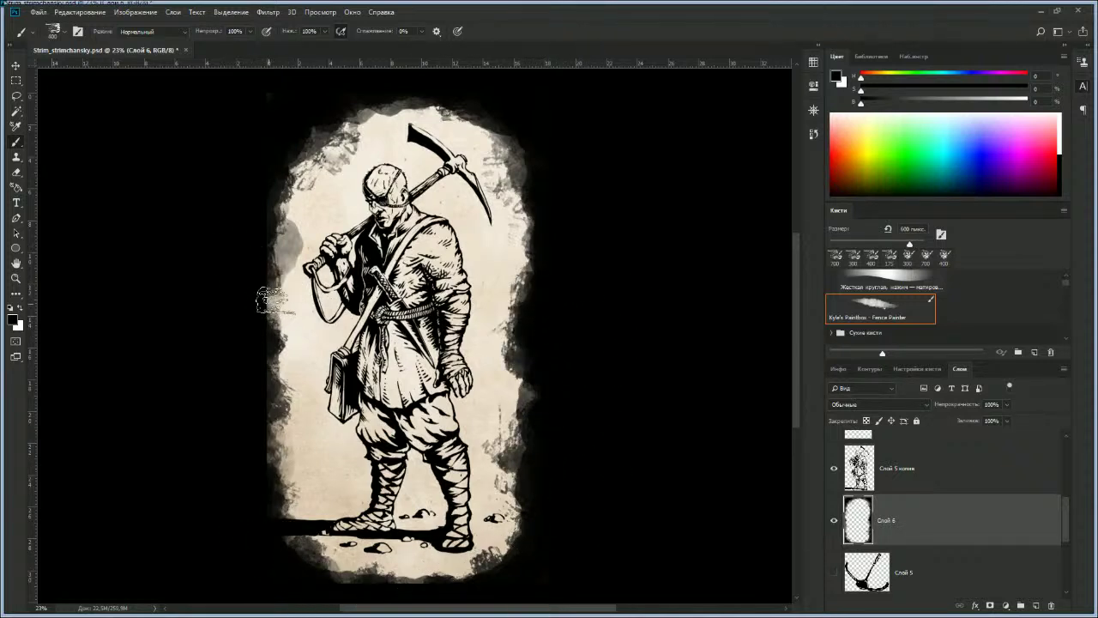
drag(338, 120, 347, 138)
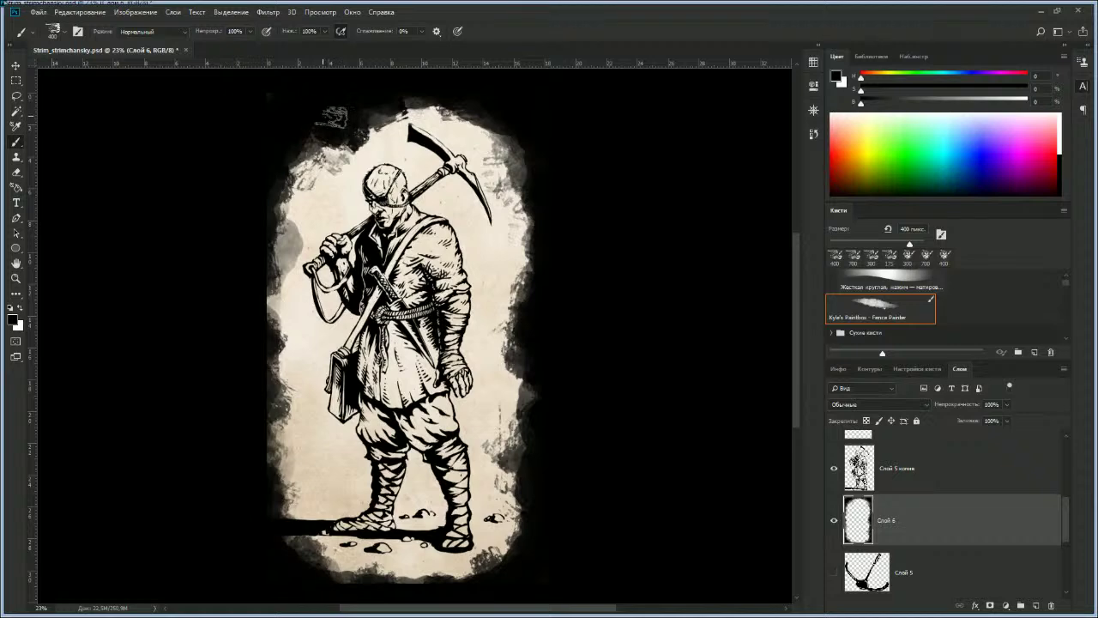
Step: Paint a solid black dab on the frame's left edge, level with the hanging strap, using the Kyle's Paintbox - Gouache Thick Detail brush
key(z)
mouse_move(415, 334)
mouse_down()
mouse_move(381, 344)
mouse_move(408, 328)
mouse_up()
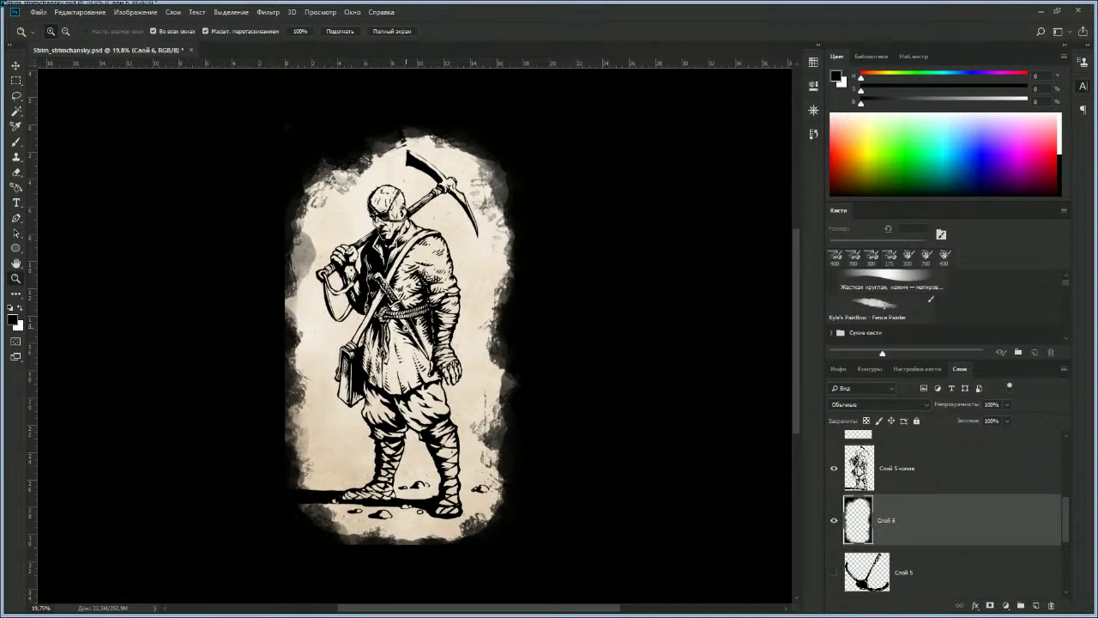
key(e)
drag(1066, 283, 1066, 288)
key([)
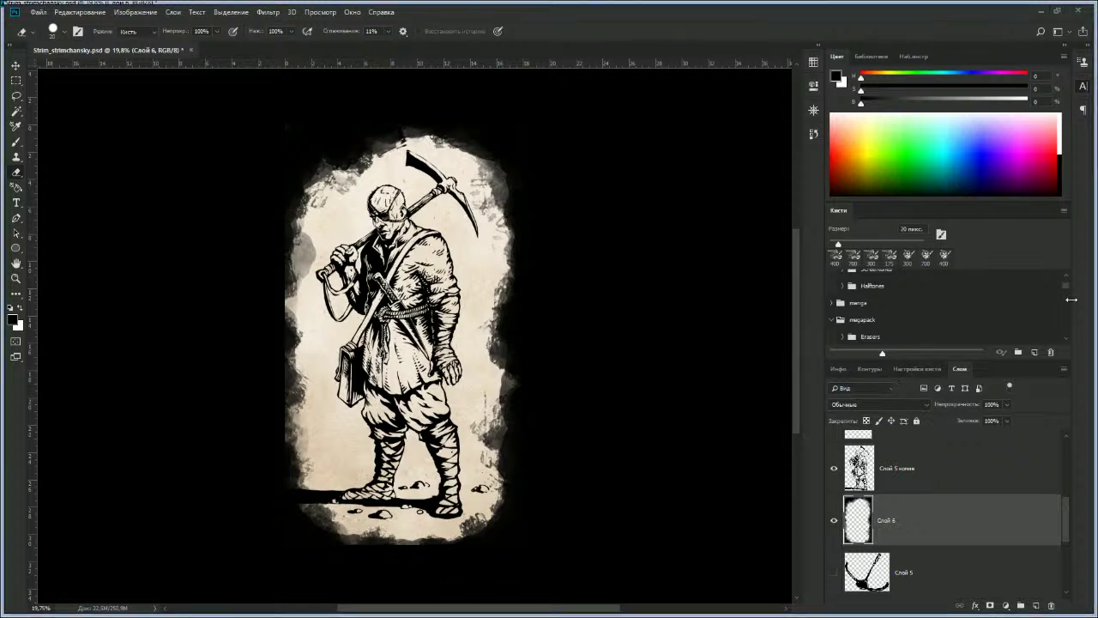
drag(1065, 286, 1067, 335)
scroll(901, 309, down, 2)
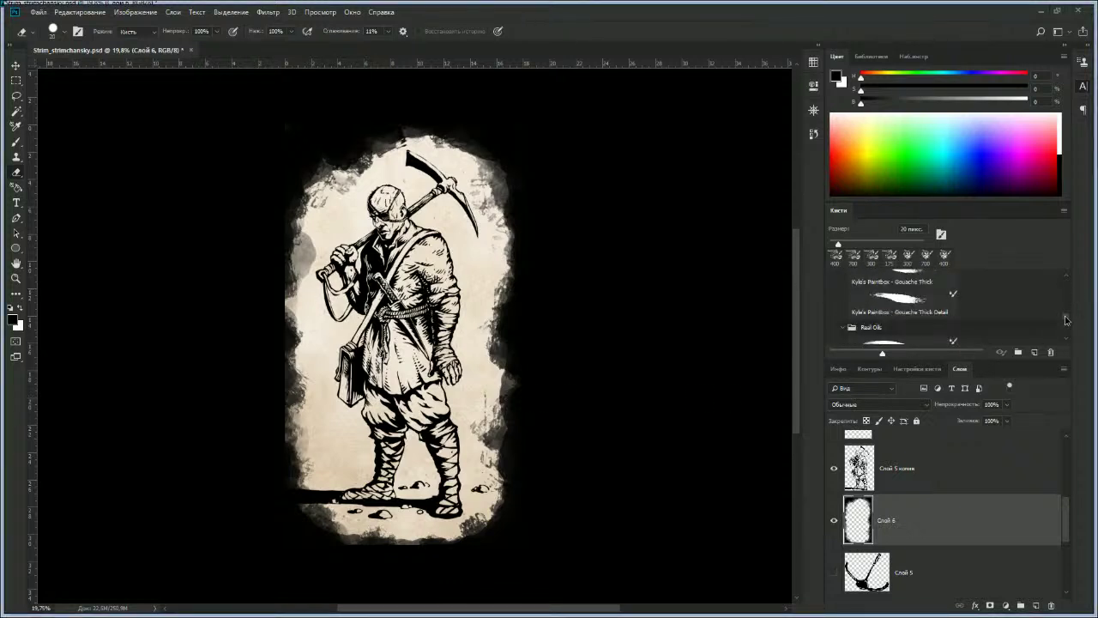
click(900, 300)
key(bracketright)
key(bracketright)
key(bracketright)
key(bracketright)
key(bracketright)
key(bracketright)
key(bracketright)
key(bracketright)
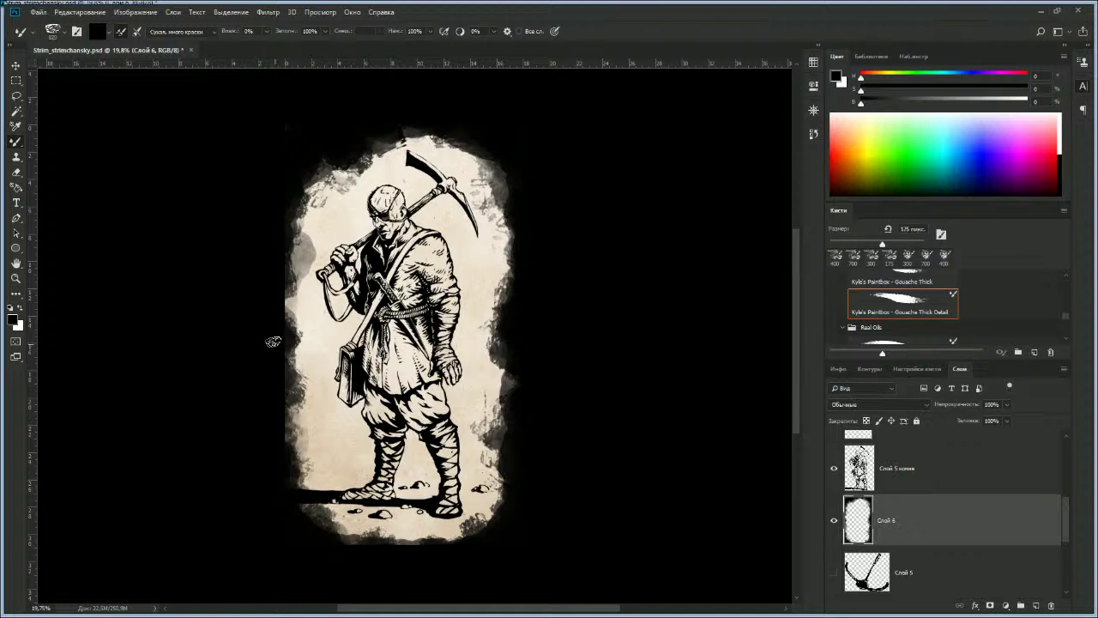
drag(281, 306, 293, 206)
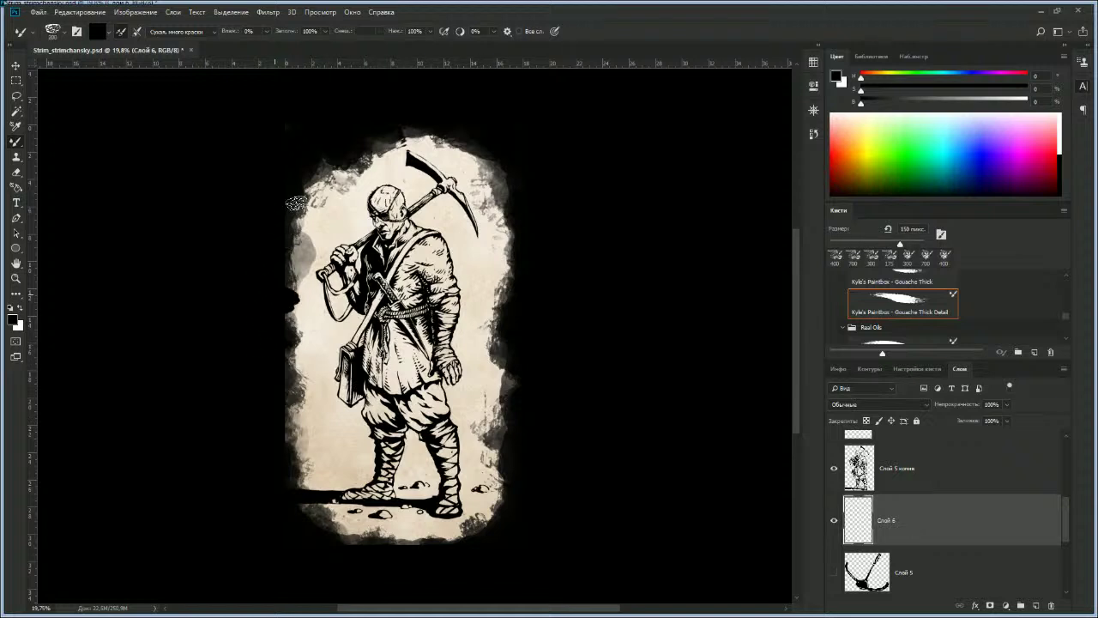
Step: Thicken the frame's ragged sides beside the shoulders with the Fence Painter brush at 700 px
click(914, 266)
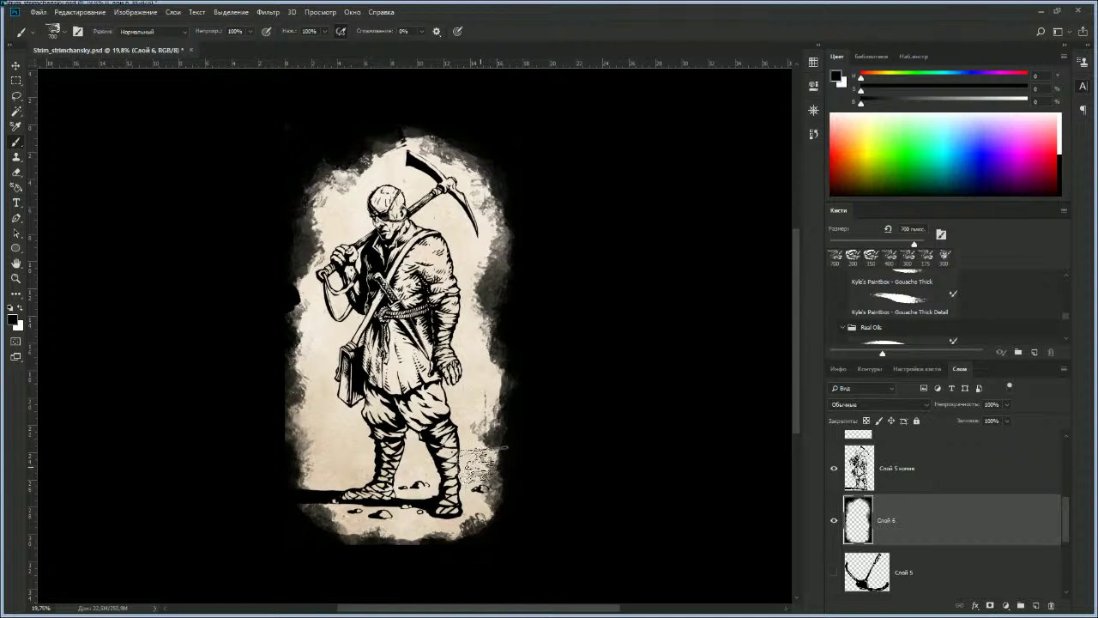
key(e)
drag(1067, 286, 1067, 314)
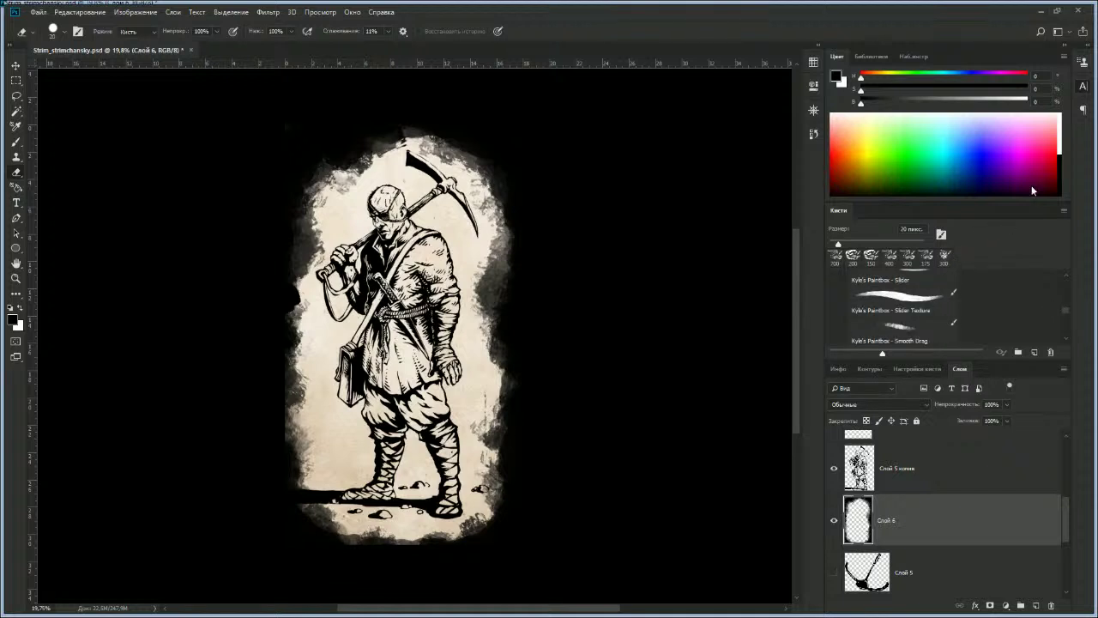
Step: Examine the whole composition of the figure inside its dark ragged frame at reduced and enlarged magnifications
key(z)
drag(335, 490, 300, 490)
drag(377, 402, 396, 441)
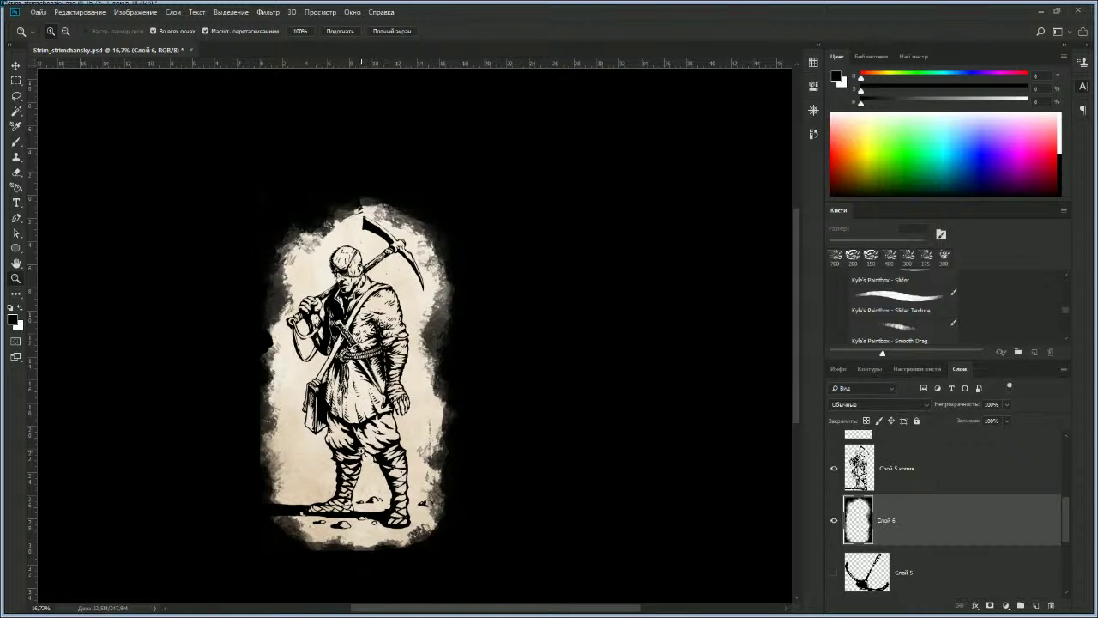
drag(371, 435, 359, 434)
drag(358, 433, 376, 421)
scroll(375, 422, up, 2)
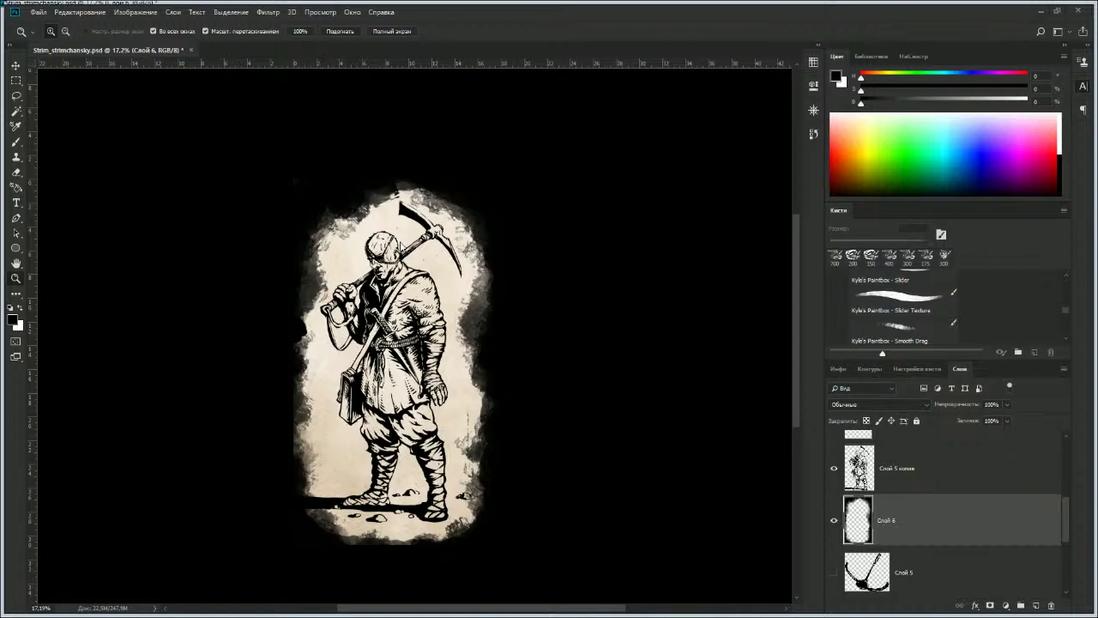
scroll(414, 321, up, 3)
scroll(413, 321, down, 3)
scroll(392, 297, up, 2)
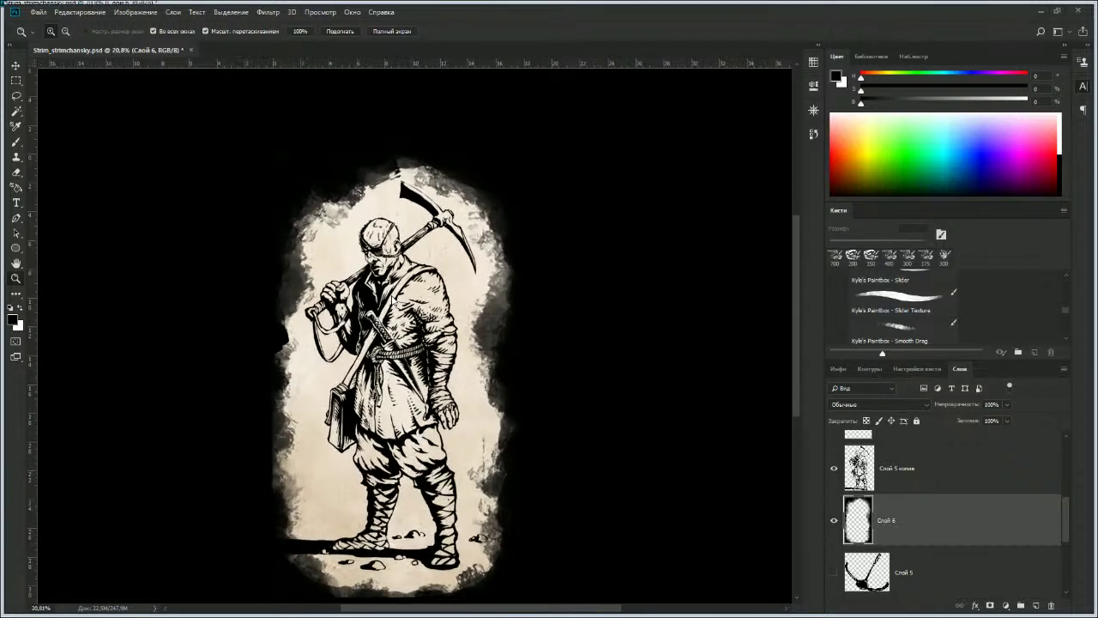
scroll(392, 300, down, 1)
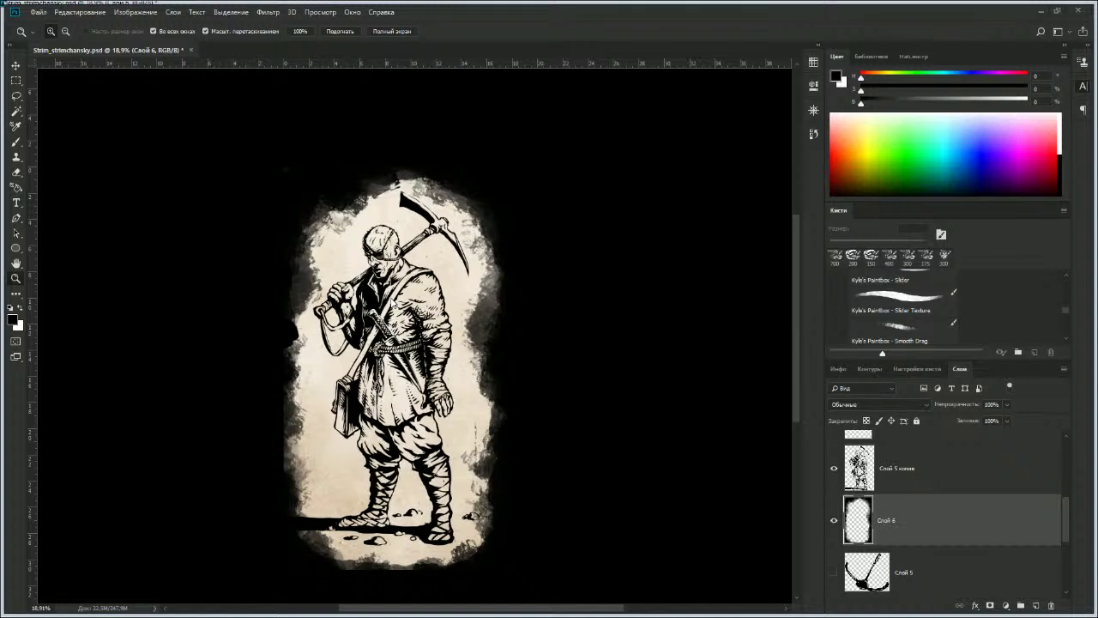